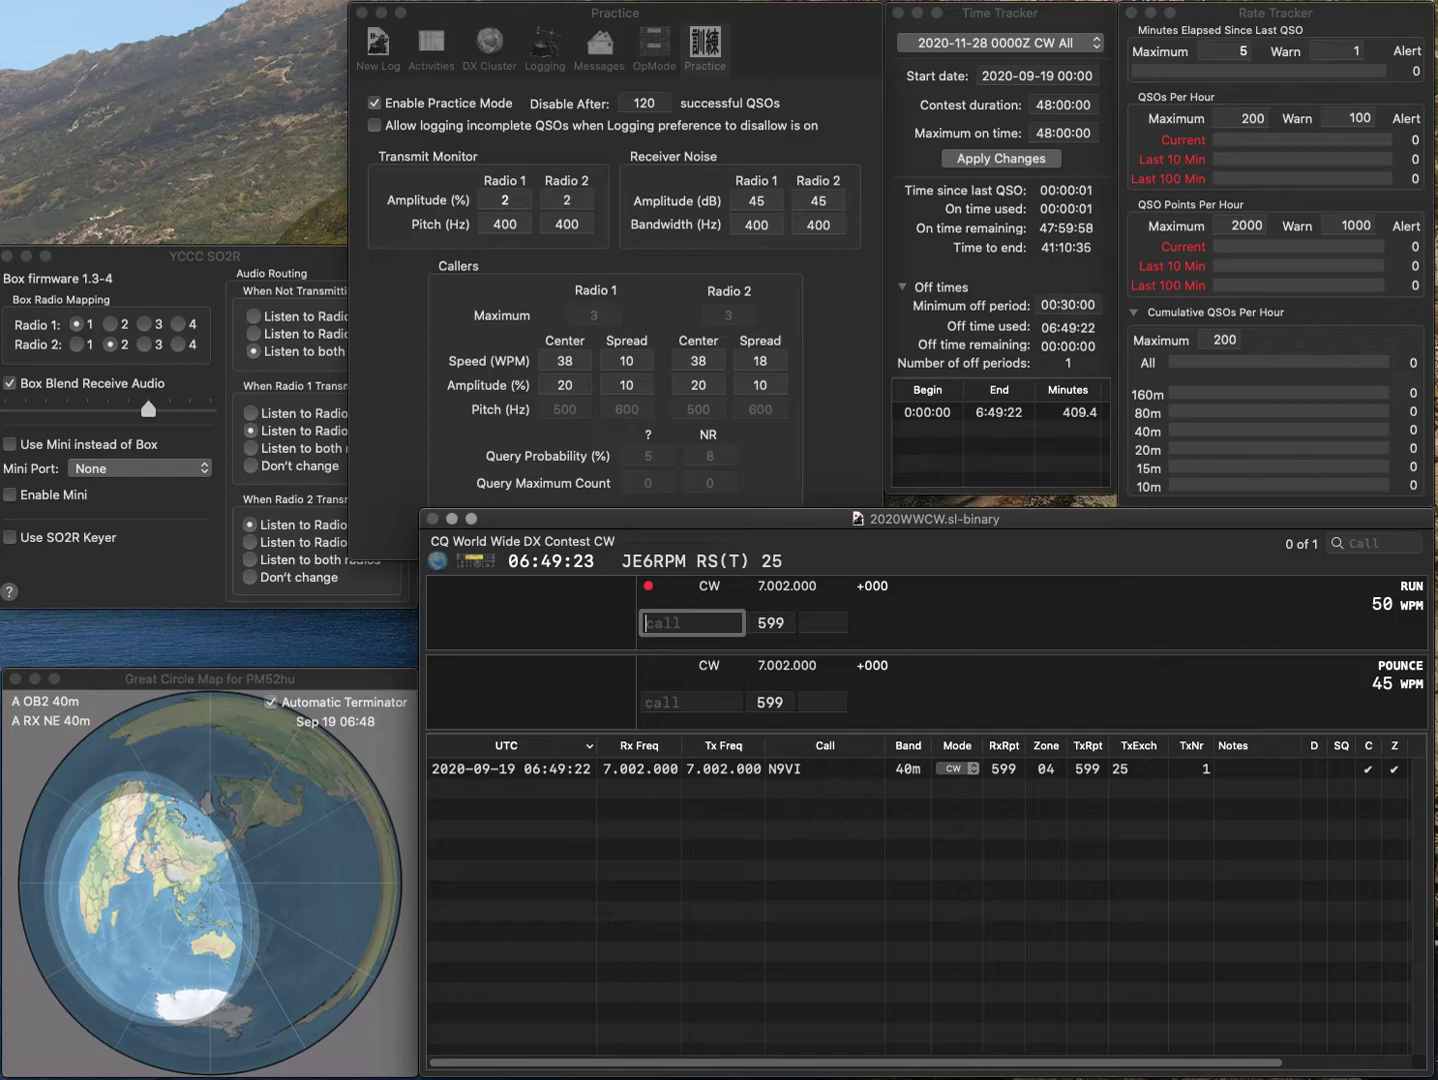
pyautogui.write('WZ0')
pyautogui.press('Return')
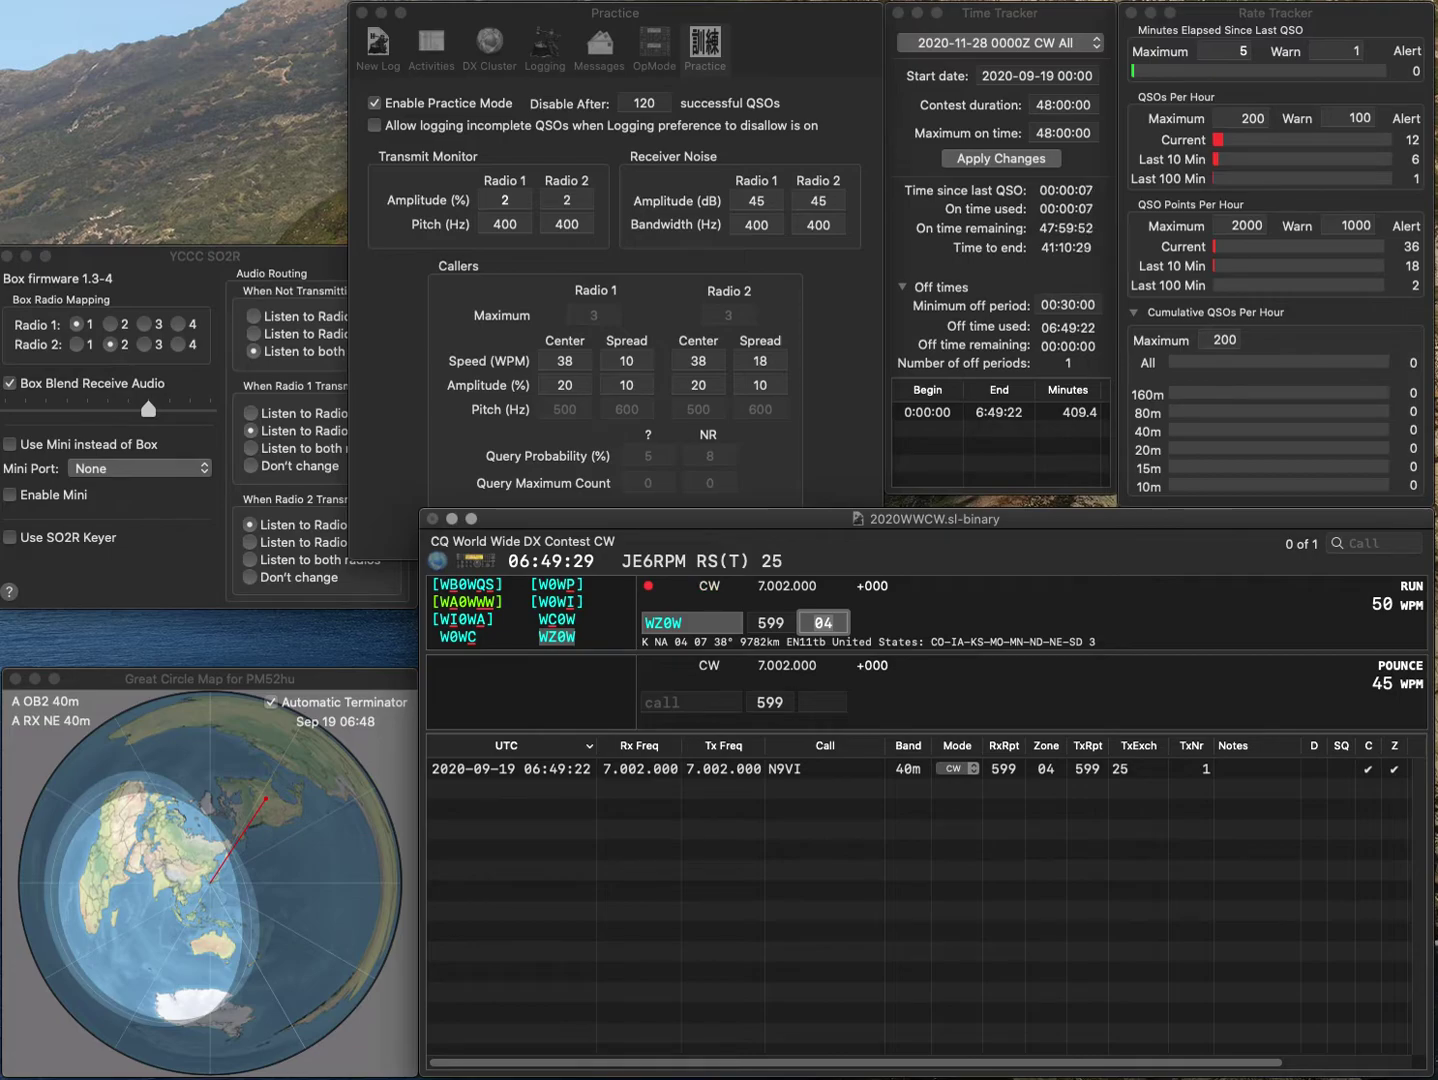
pyautogui.press('Return')
pyautogui.write('KH6LC')
pyautogui.press('space')
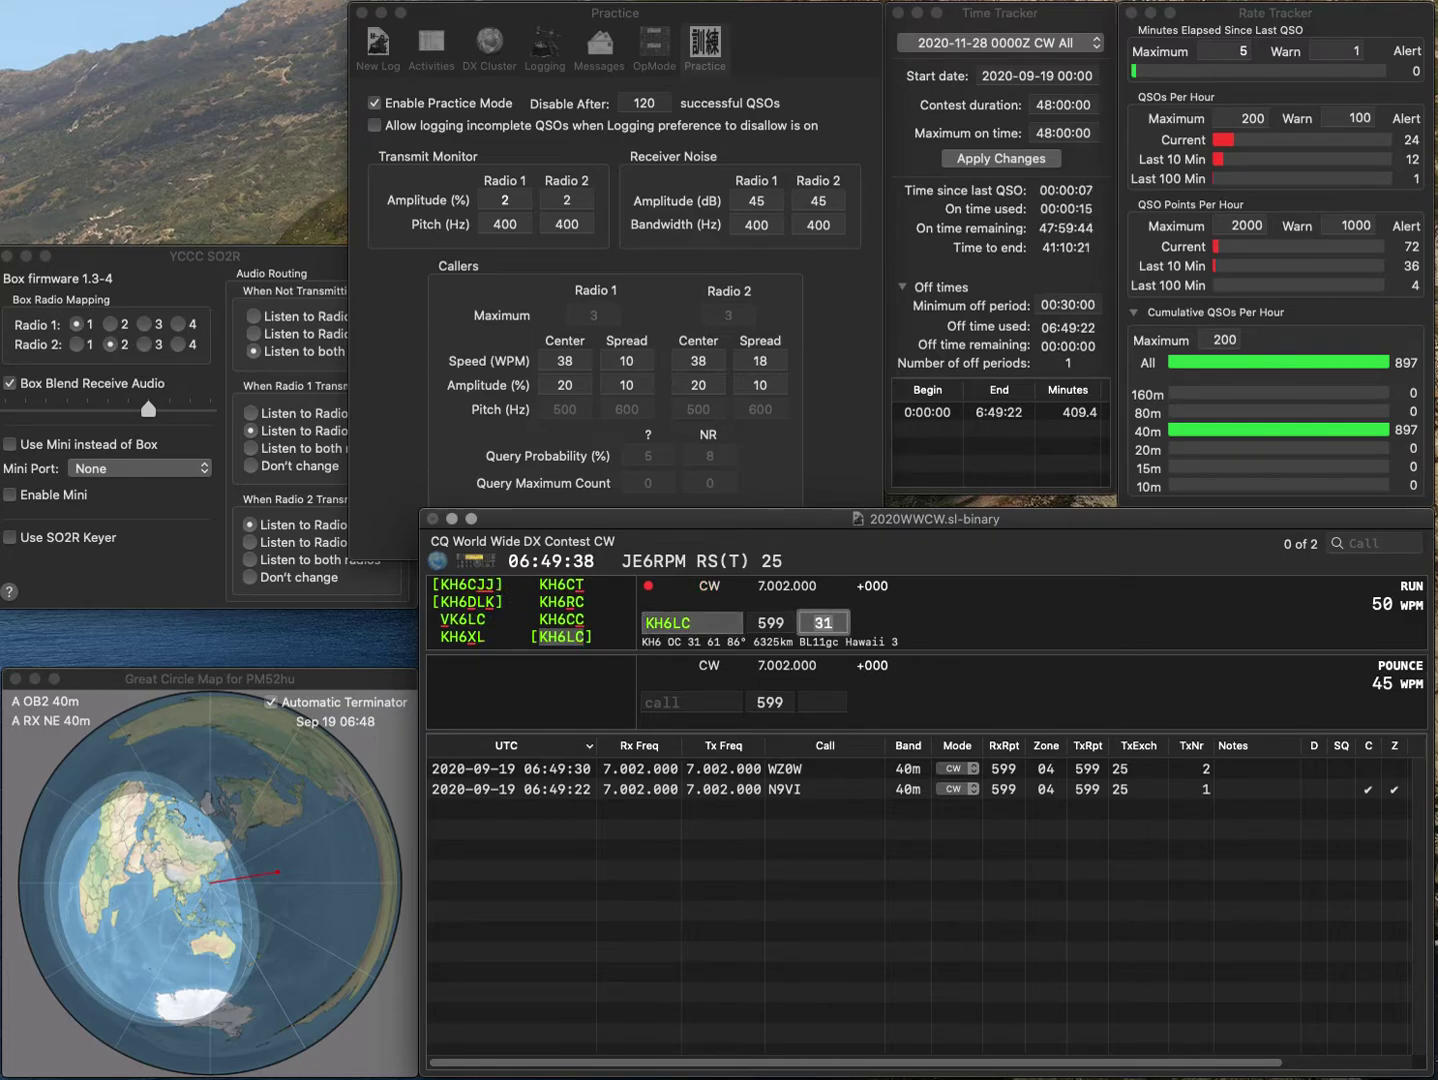
pyautogui.press('Return')
pyautogui.write('YO8RZJ')
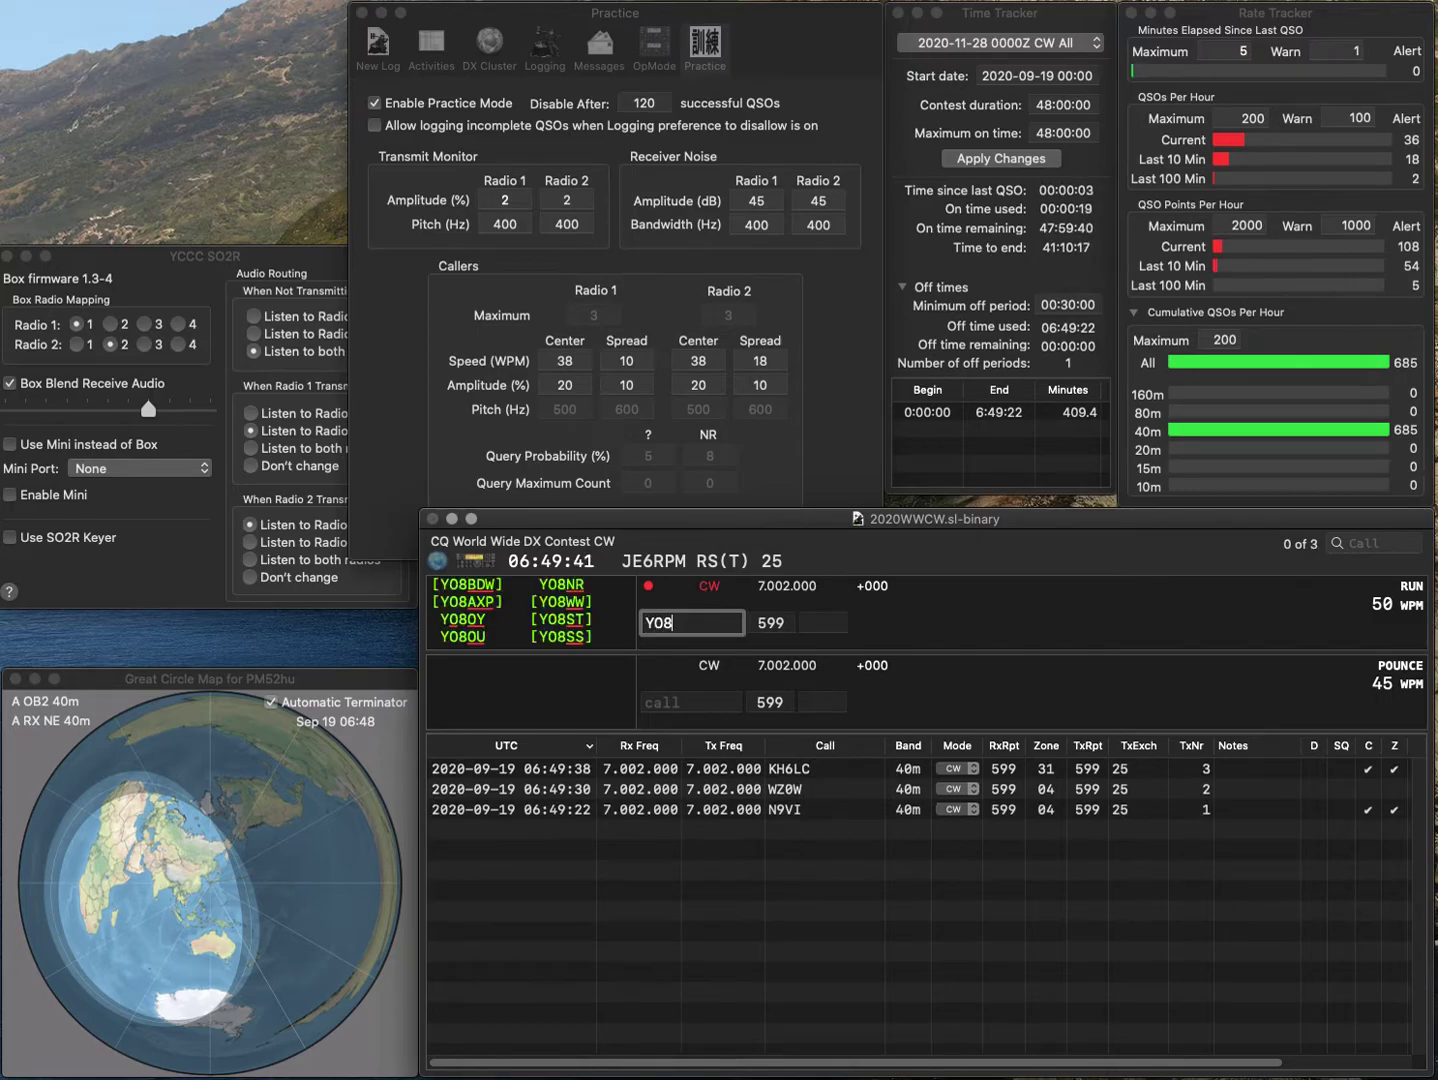
pyautogui.press('Tab')
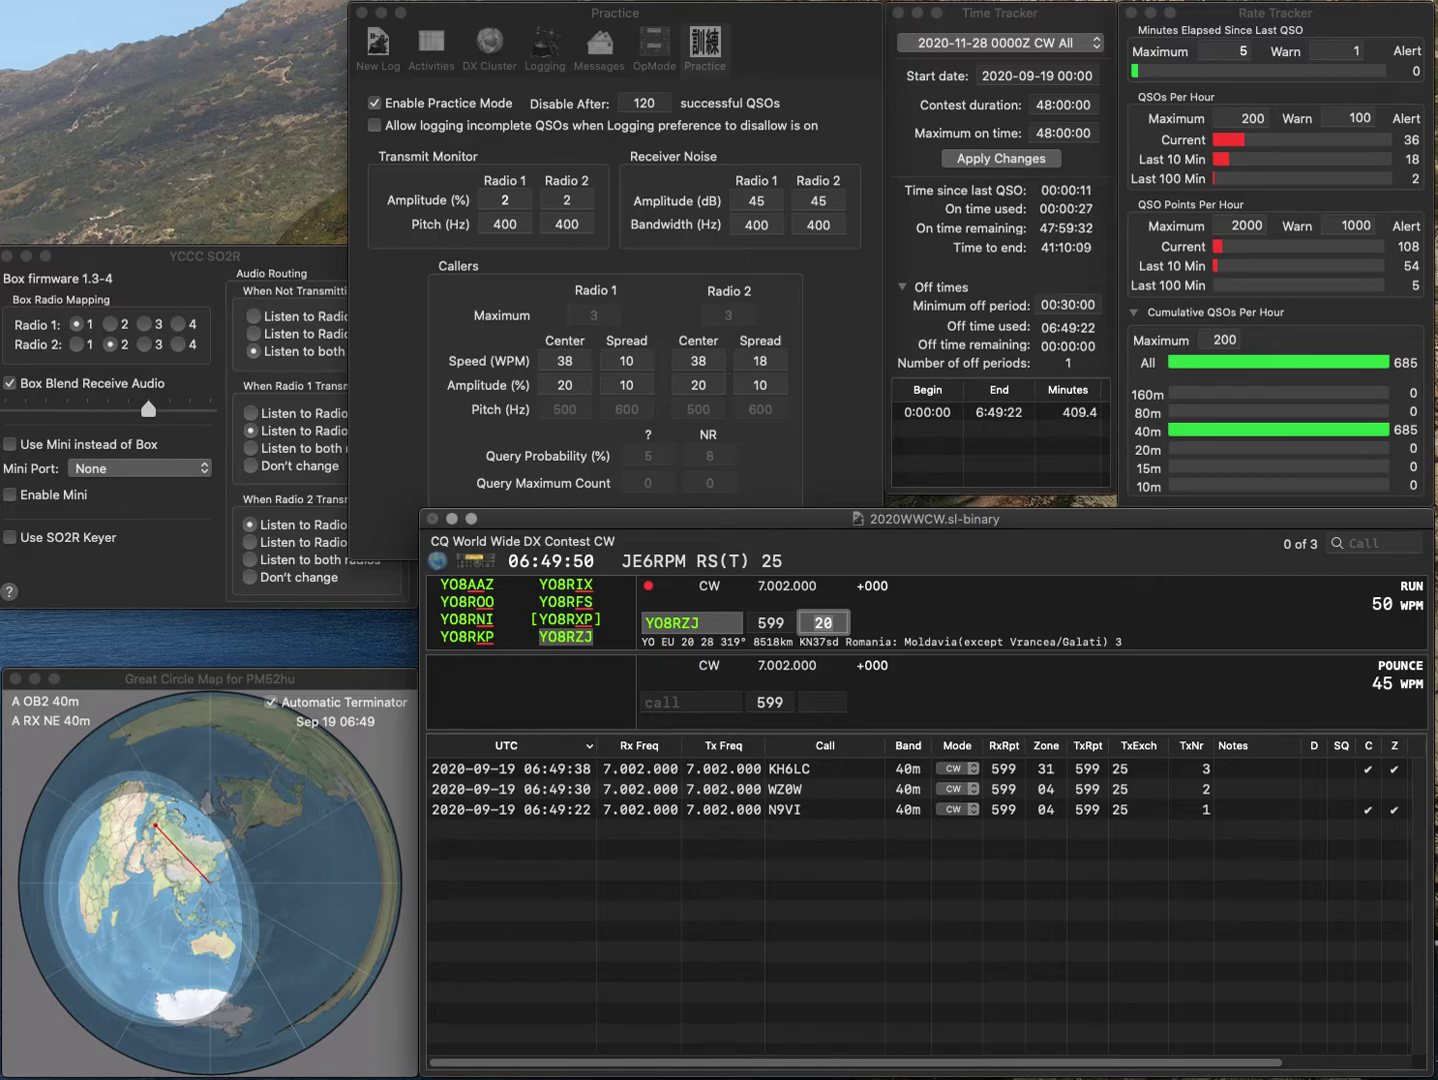
pyautogui.press('Return')
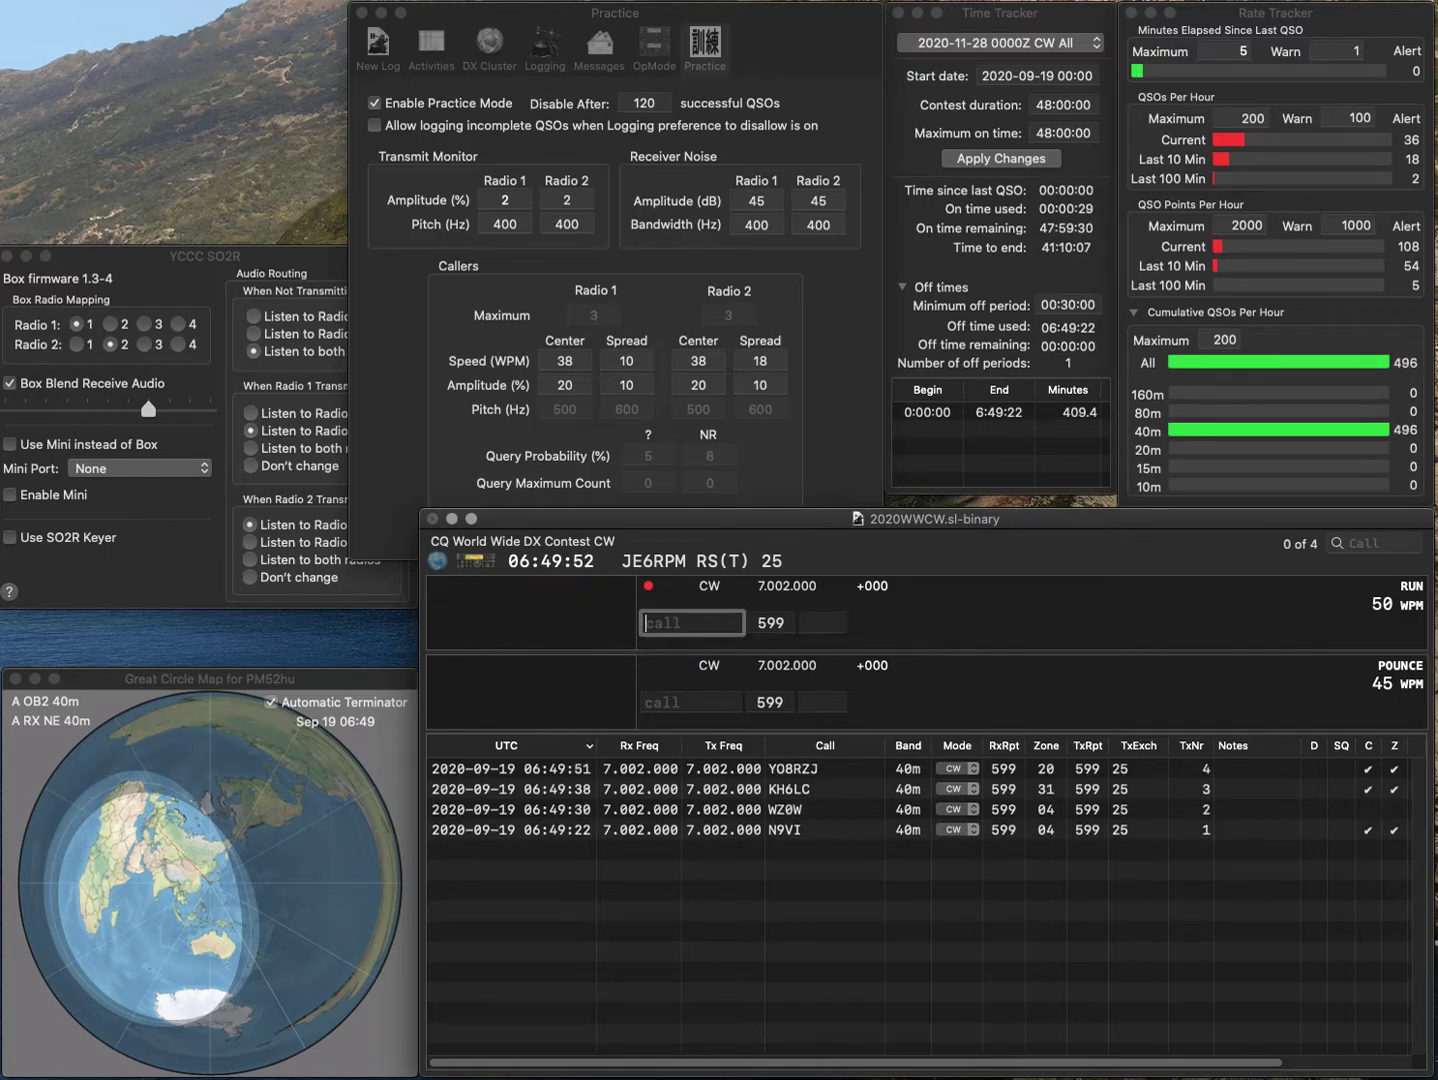
pyautogui.write('WB0QLU')
pyautogui.press('Tab')
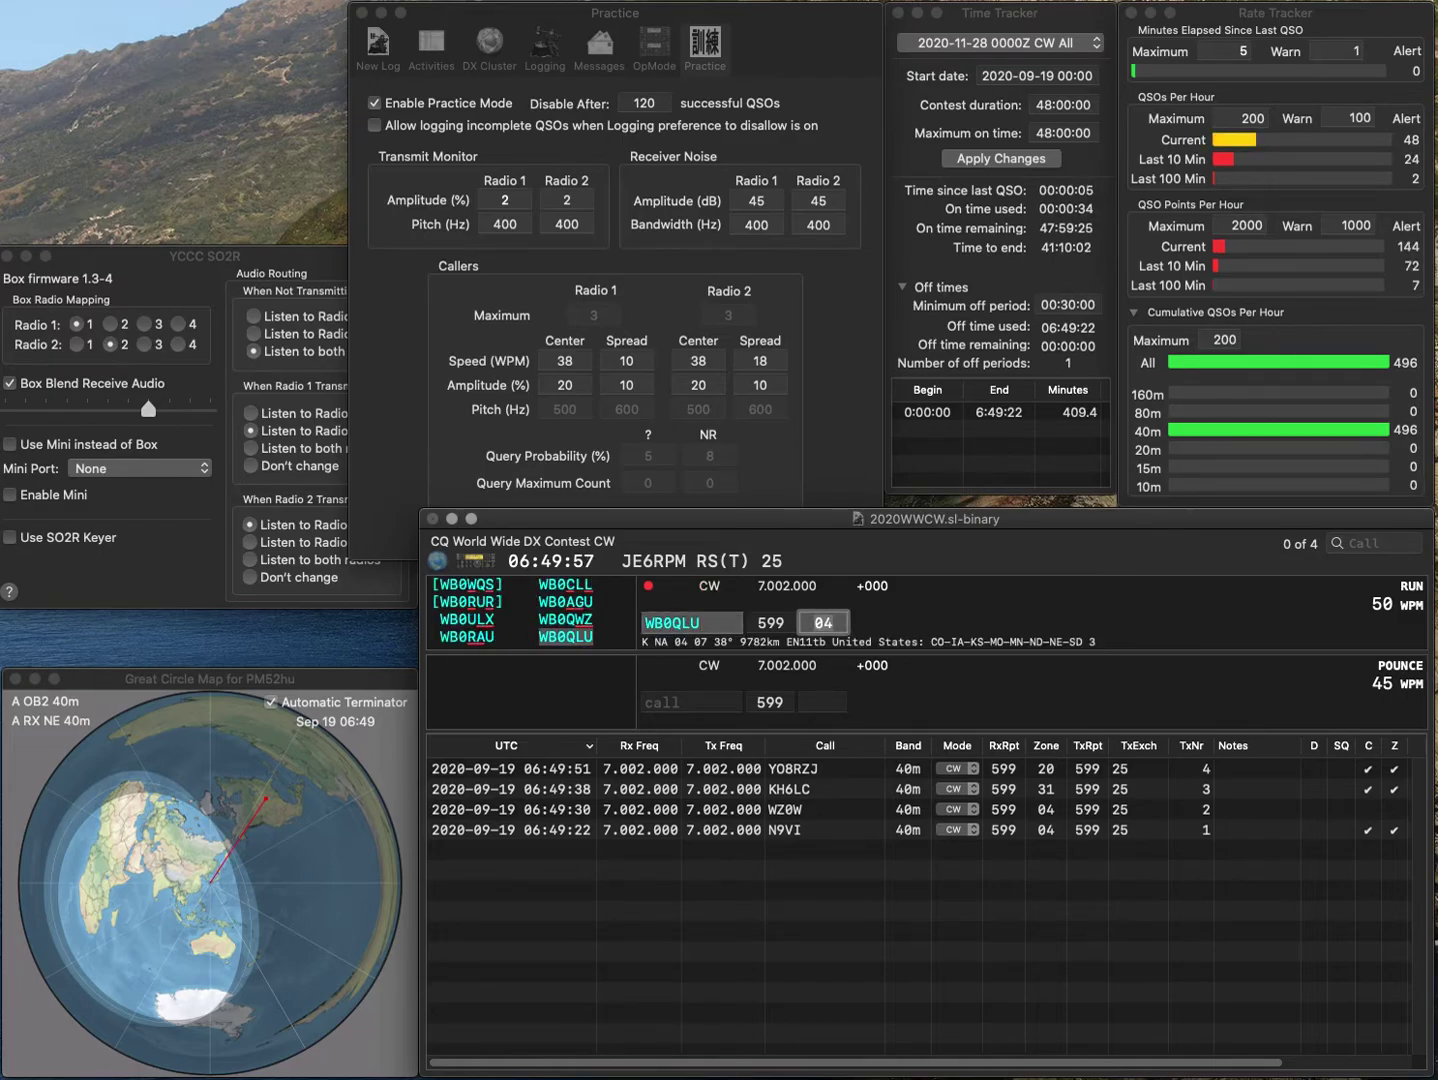
pyautogui.press('Return')
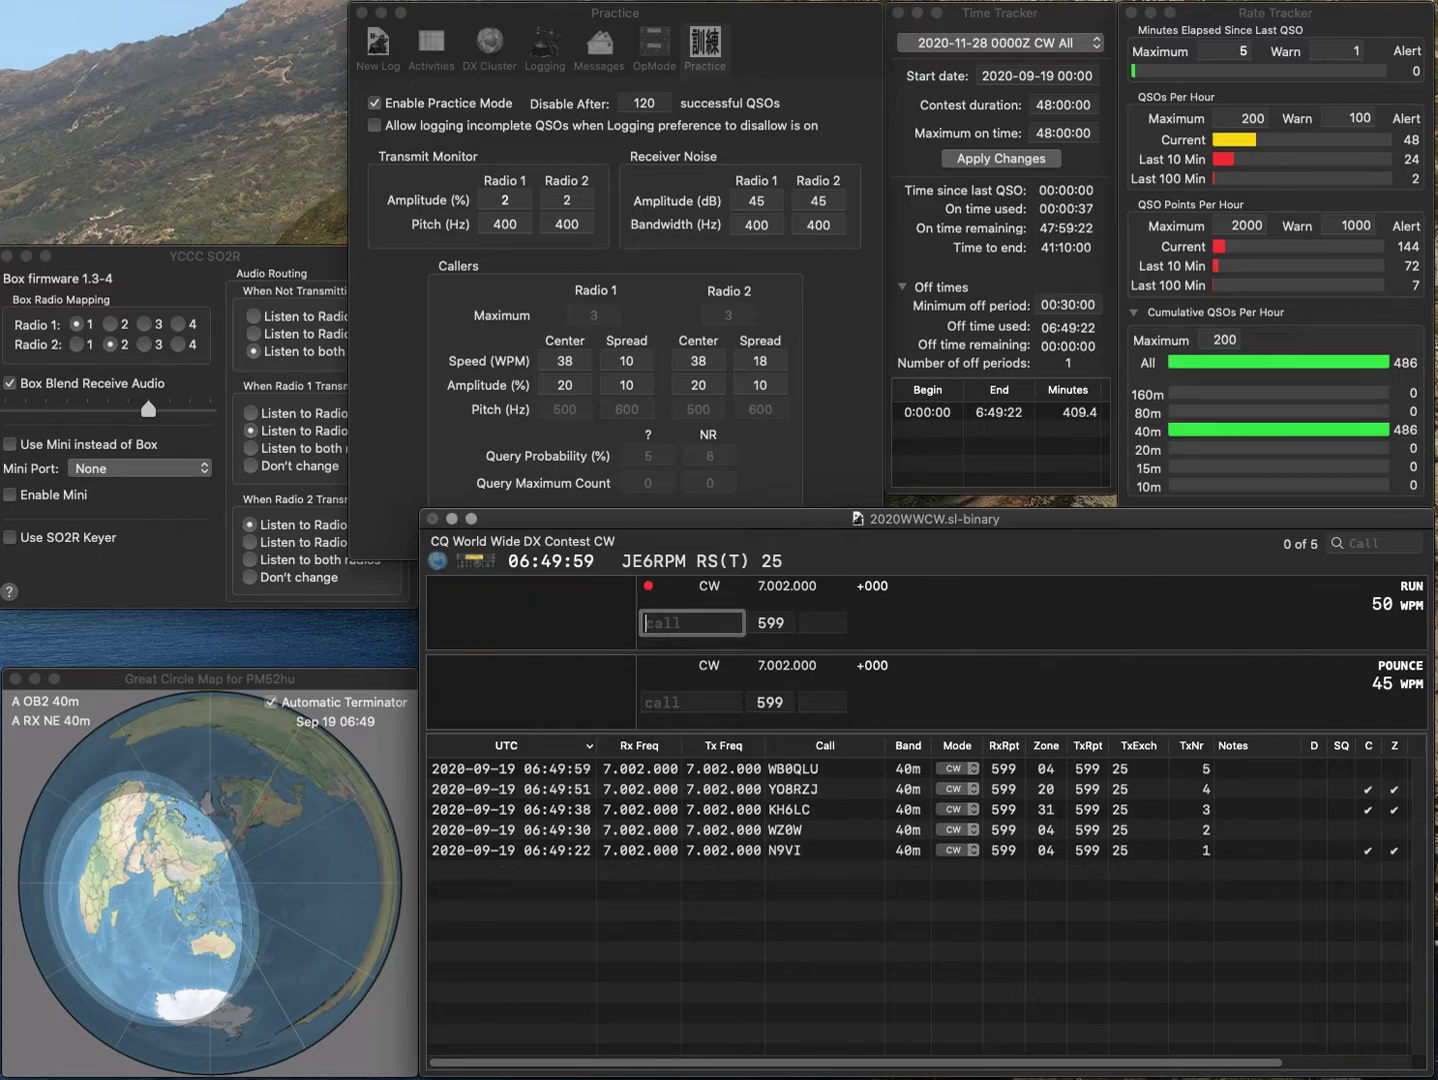
pyautogui.write('DL')
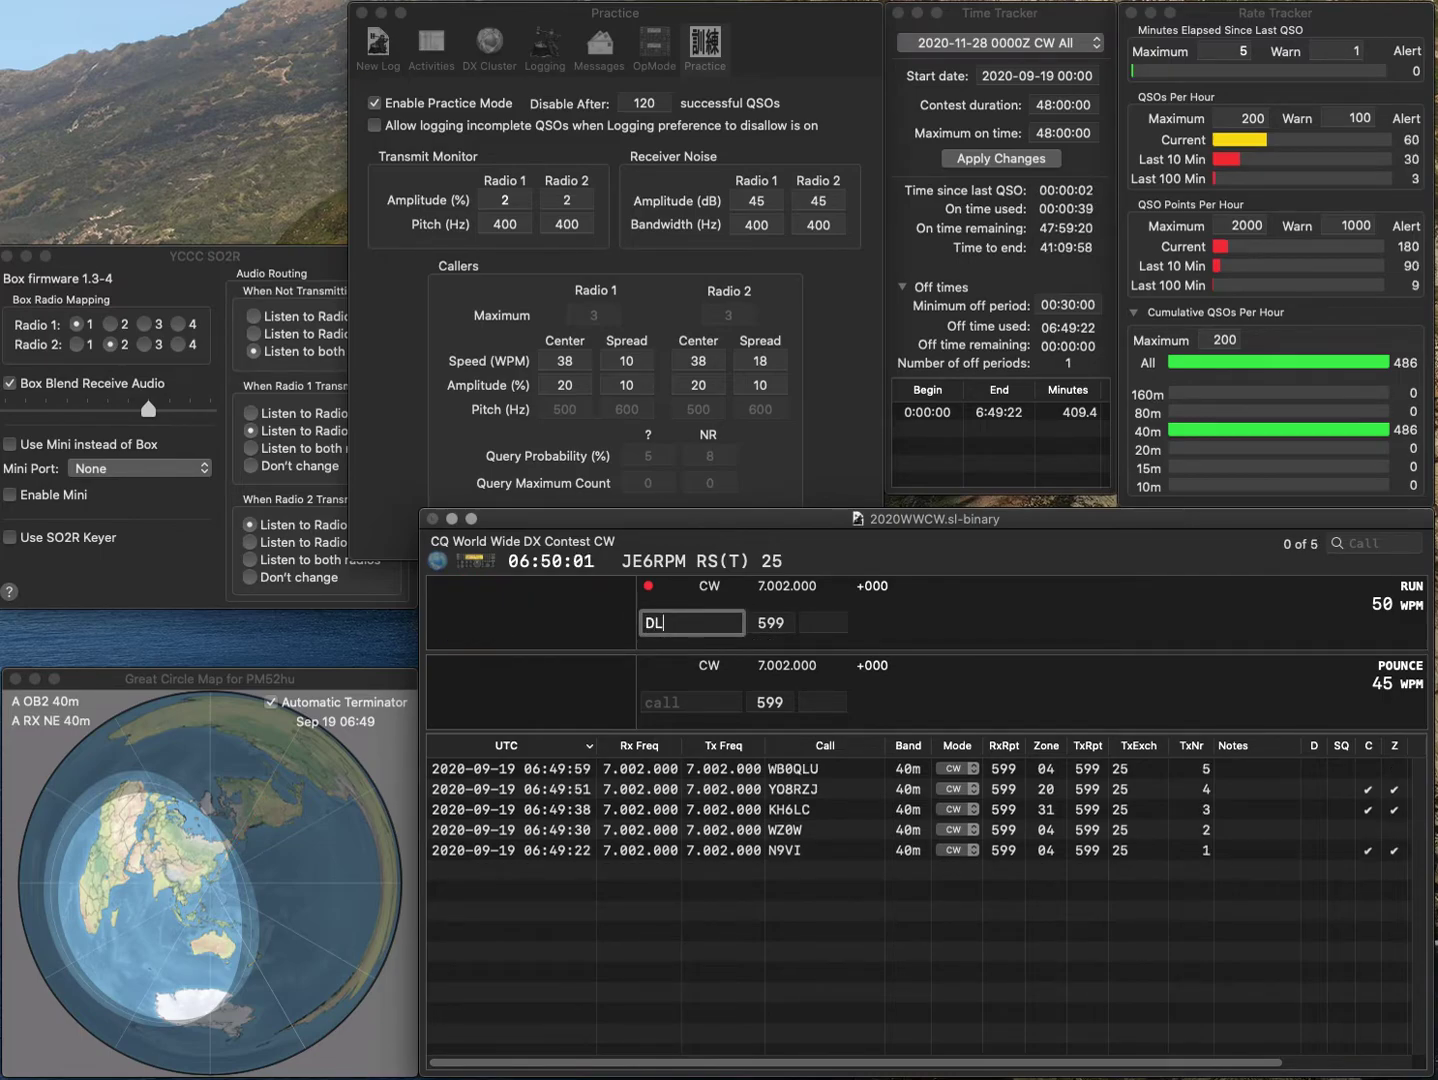
pyautogui.write('1JNA')
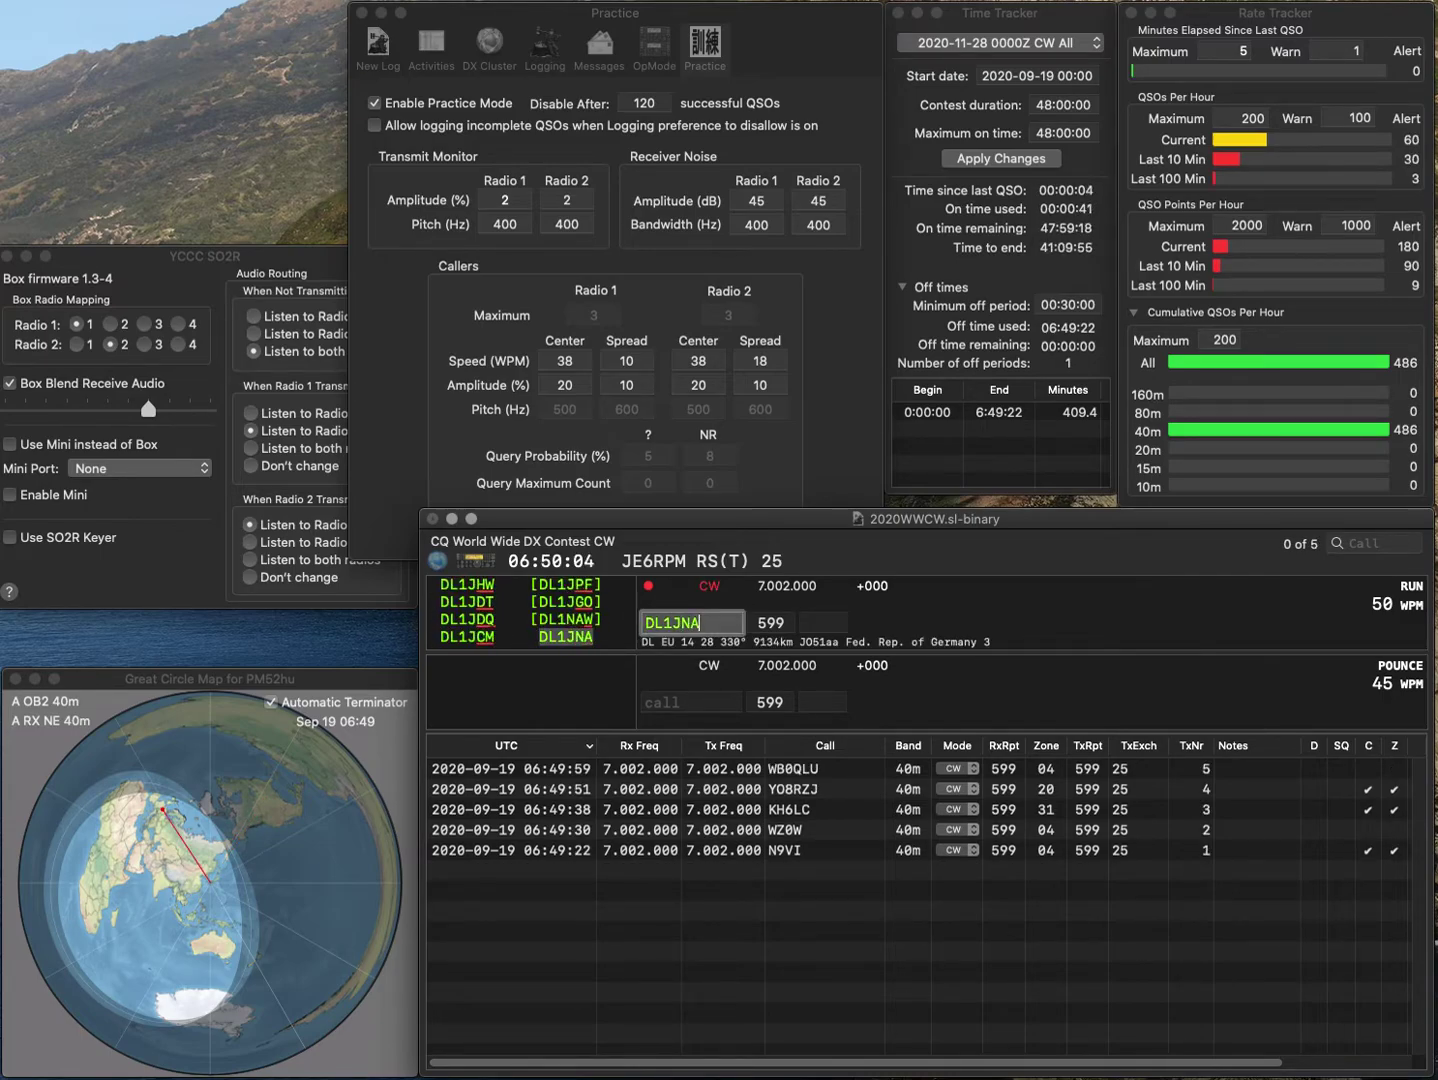
pyautogui.press('space')
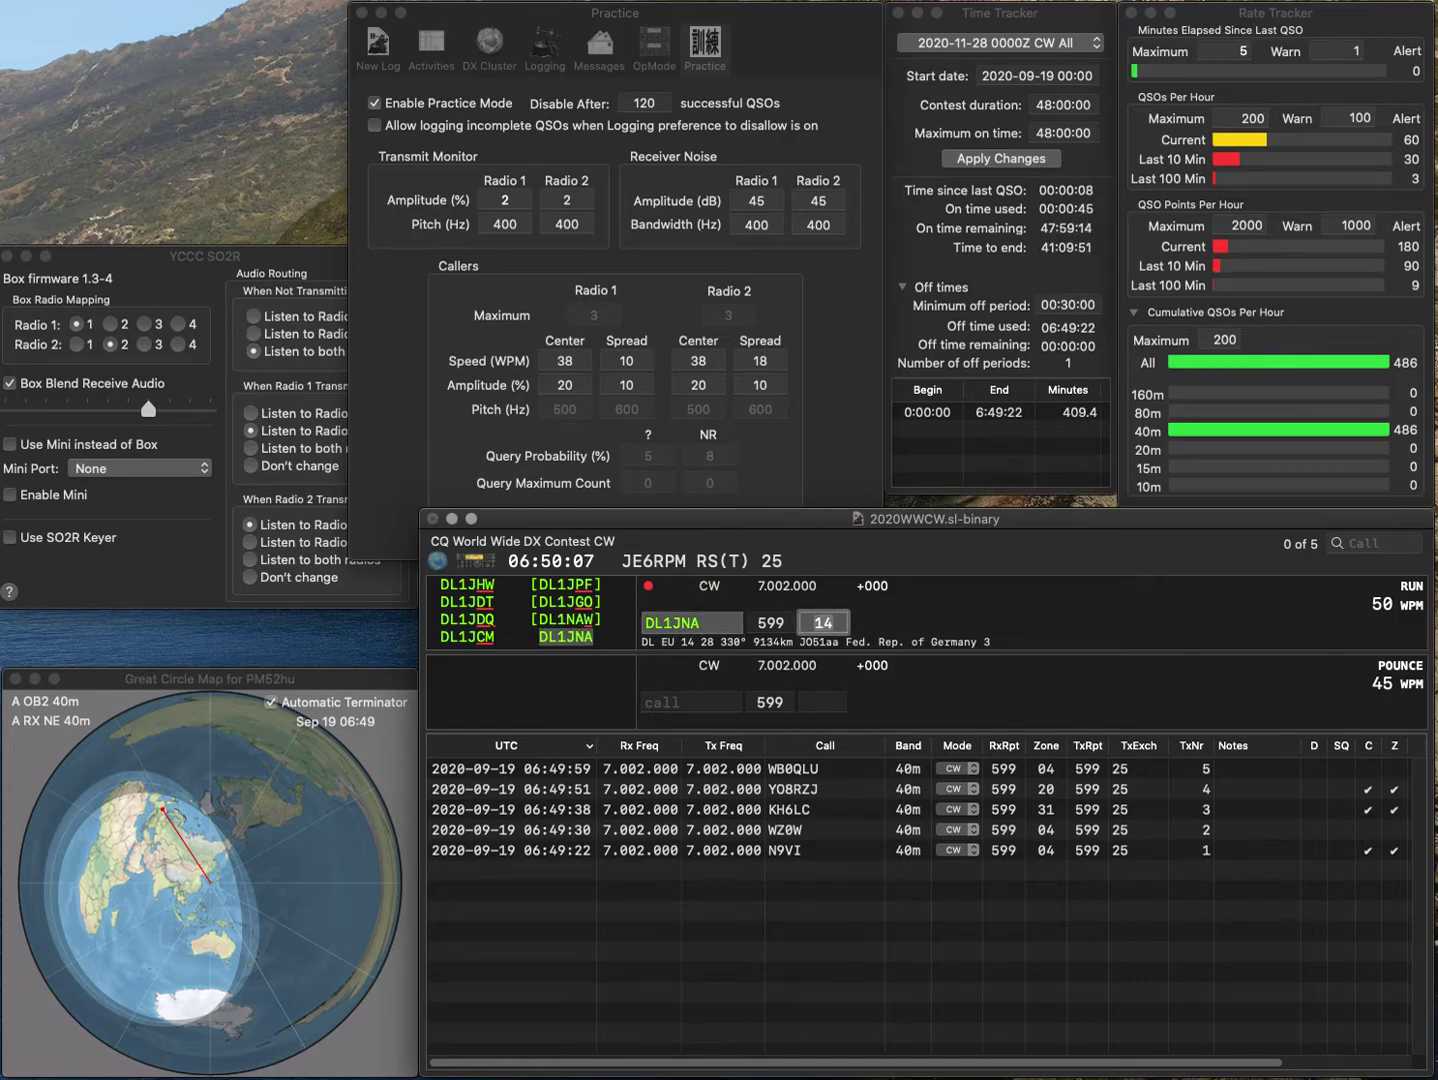
pyautogui.press('Return')
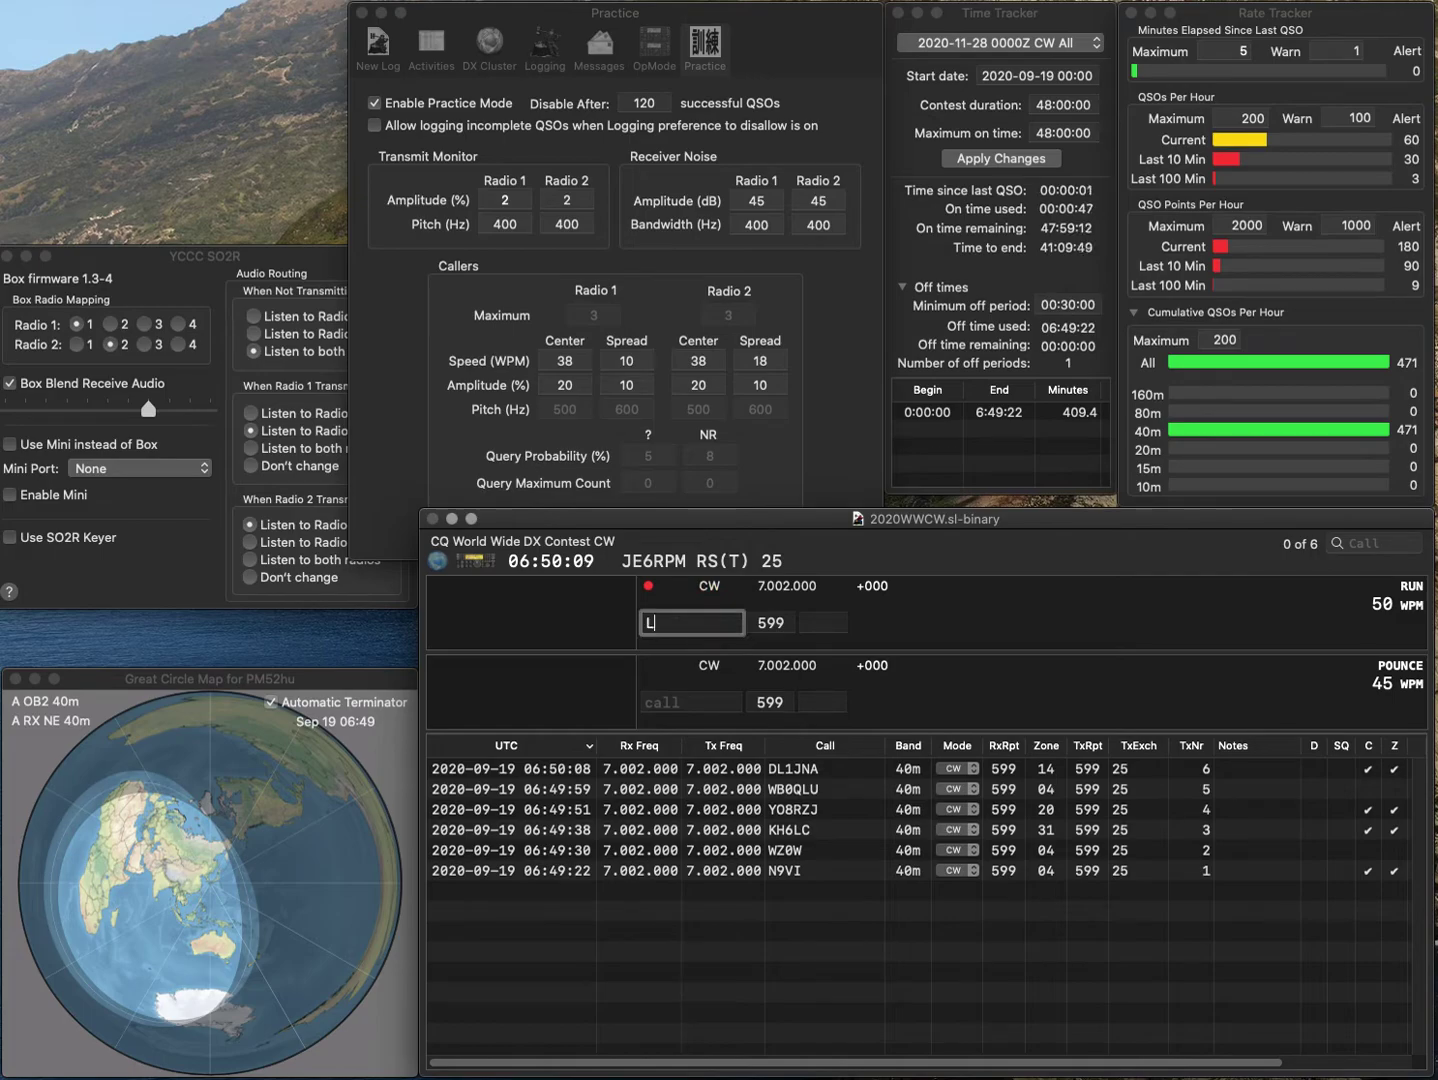
pyautogui.write('LZ1AA')
pyautogui.press('Tab')
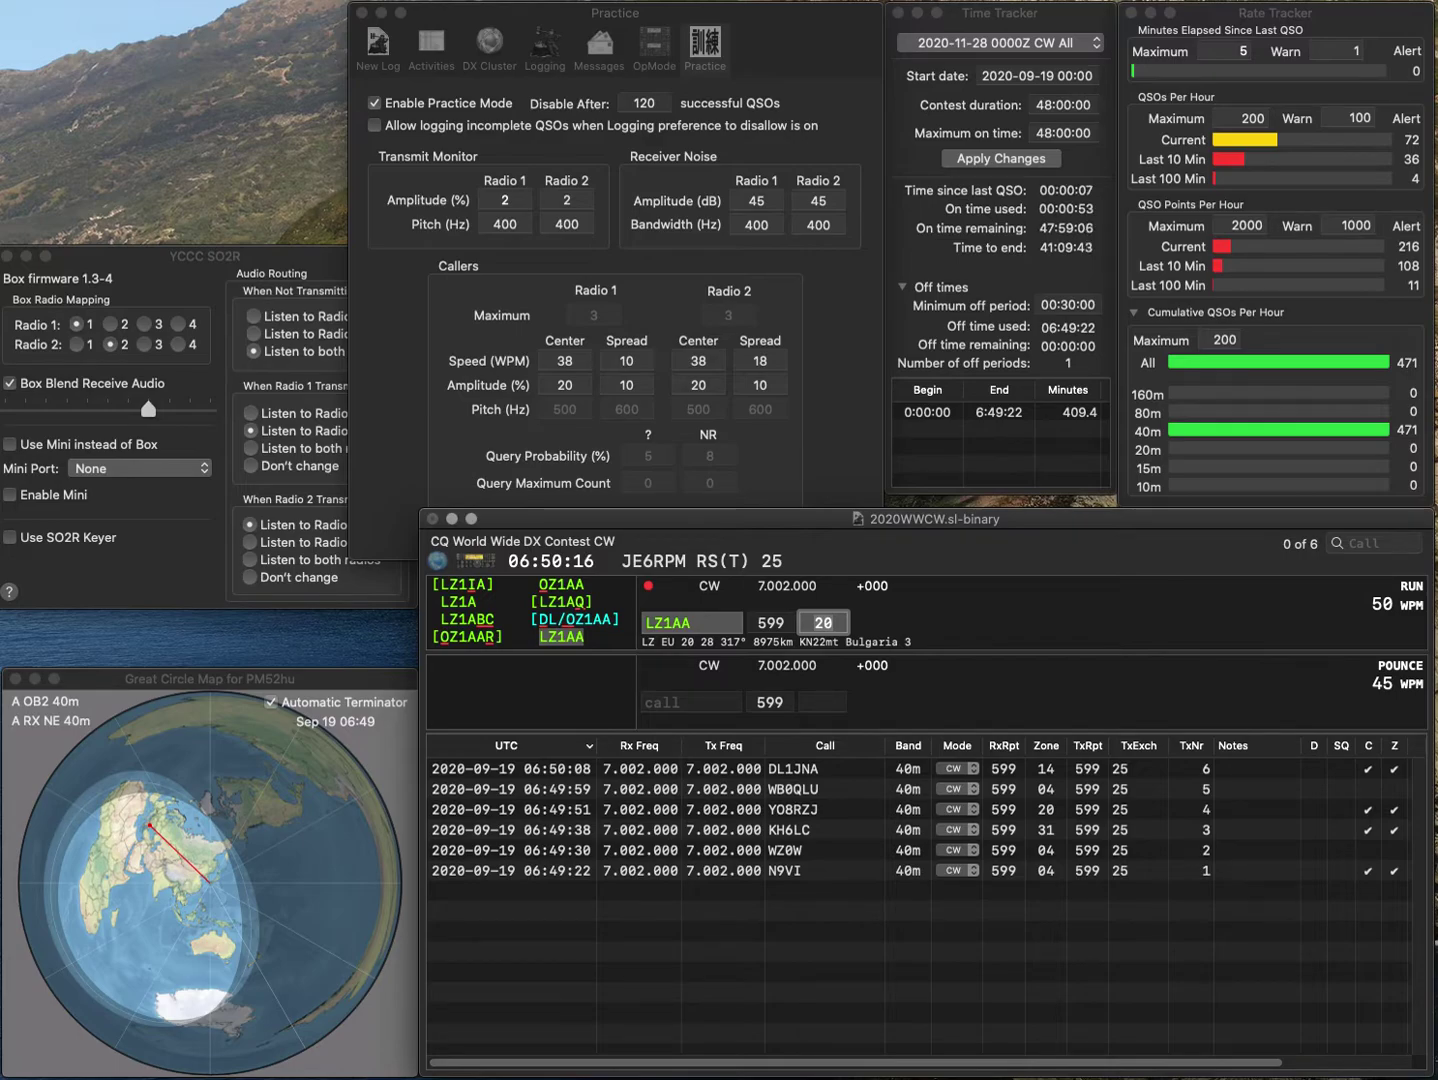
pyautogui.press('Return')
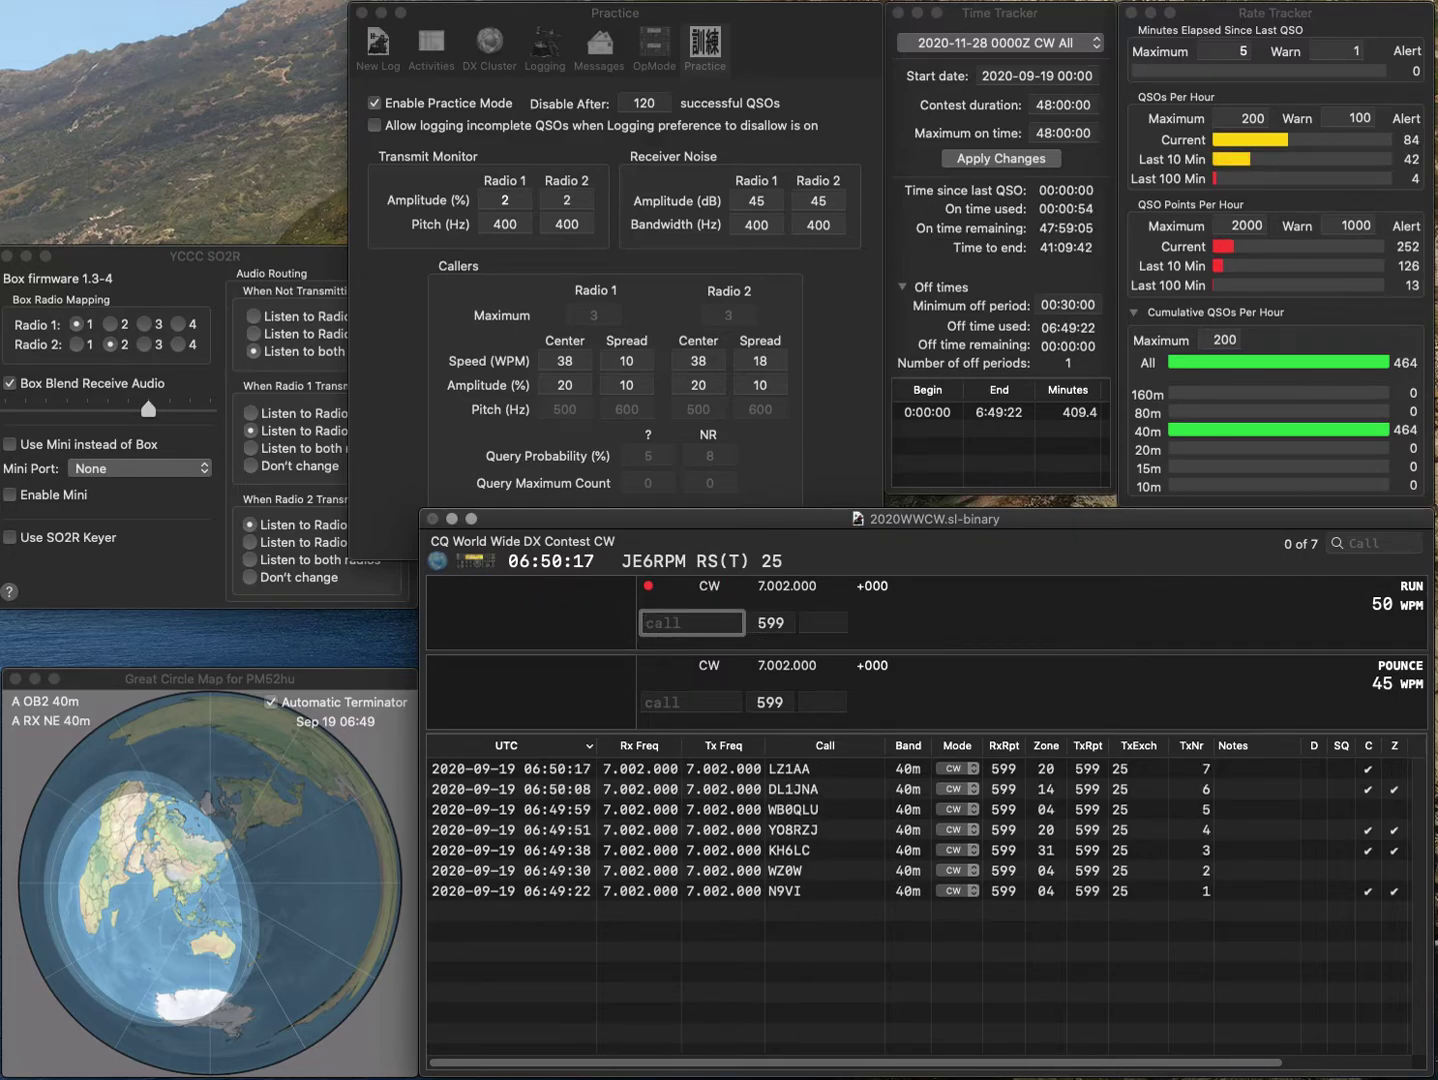
pyautogui.write('USEEO')
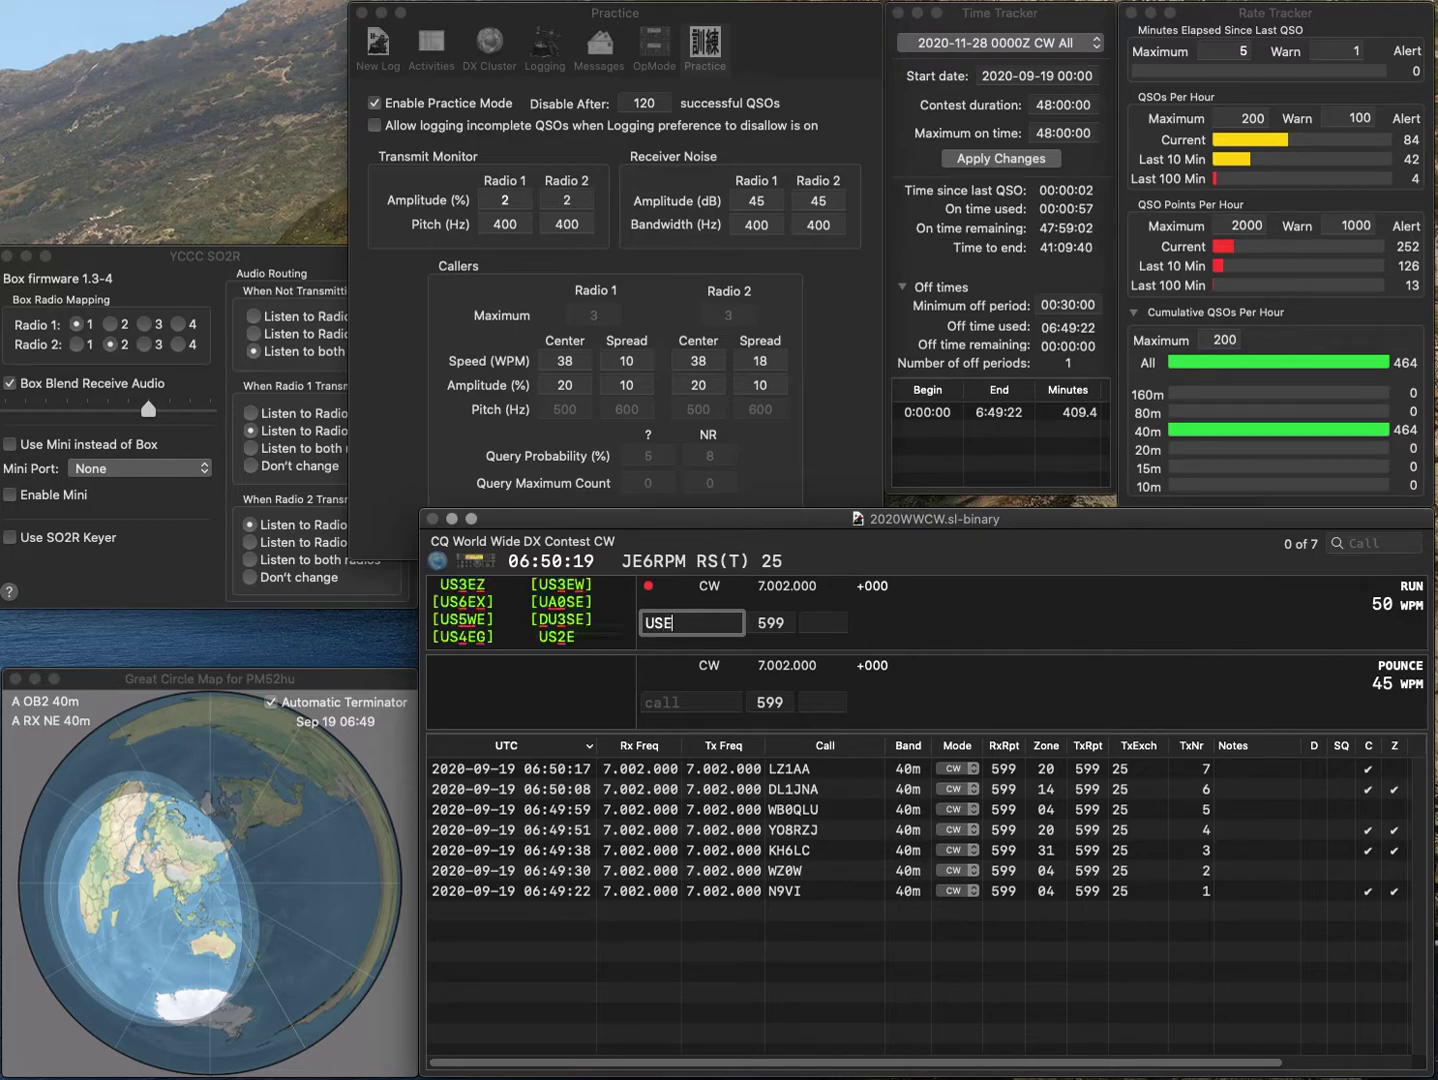
pyautogui.press('Left')
pyautogui.press('Left')
pyautogui.press('BackSpace')
pyautogui.write('V5')
pyautogui.press('Return')
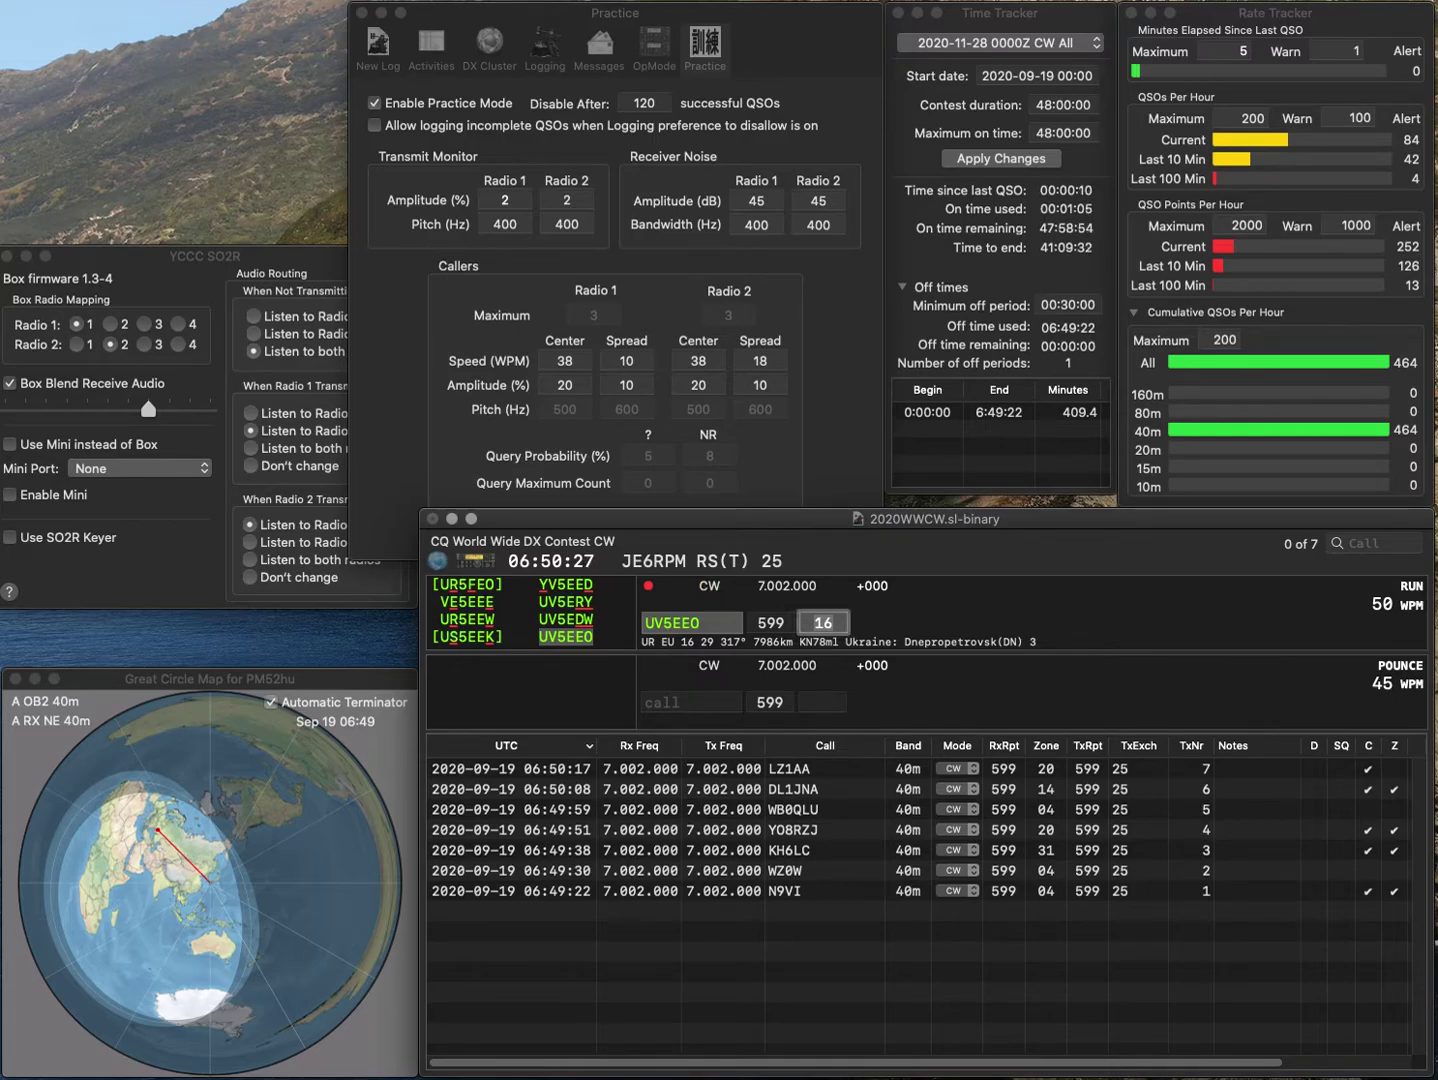
pyautogui.press('Return')
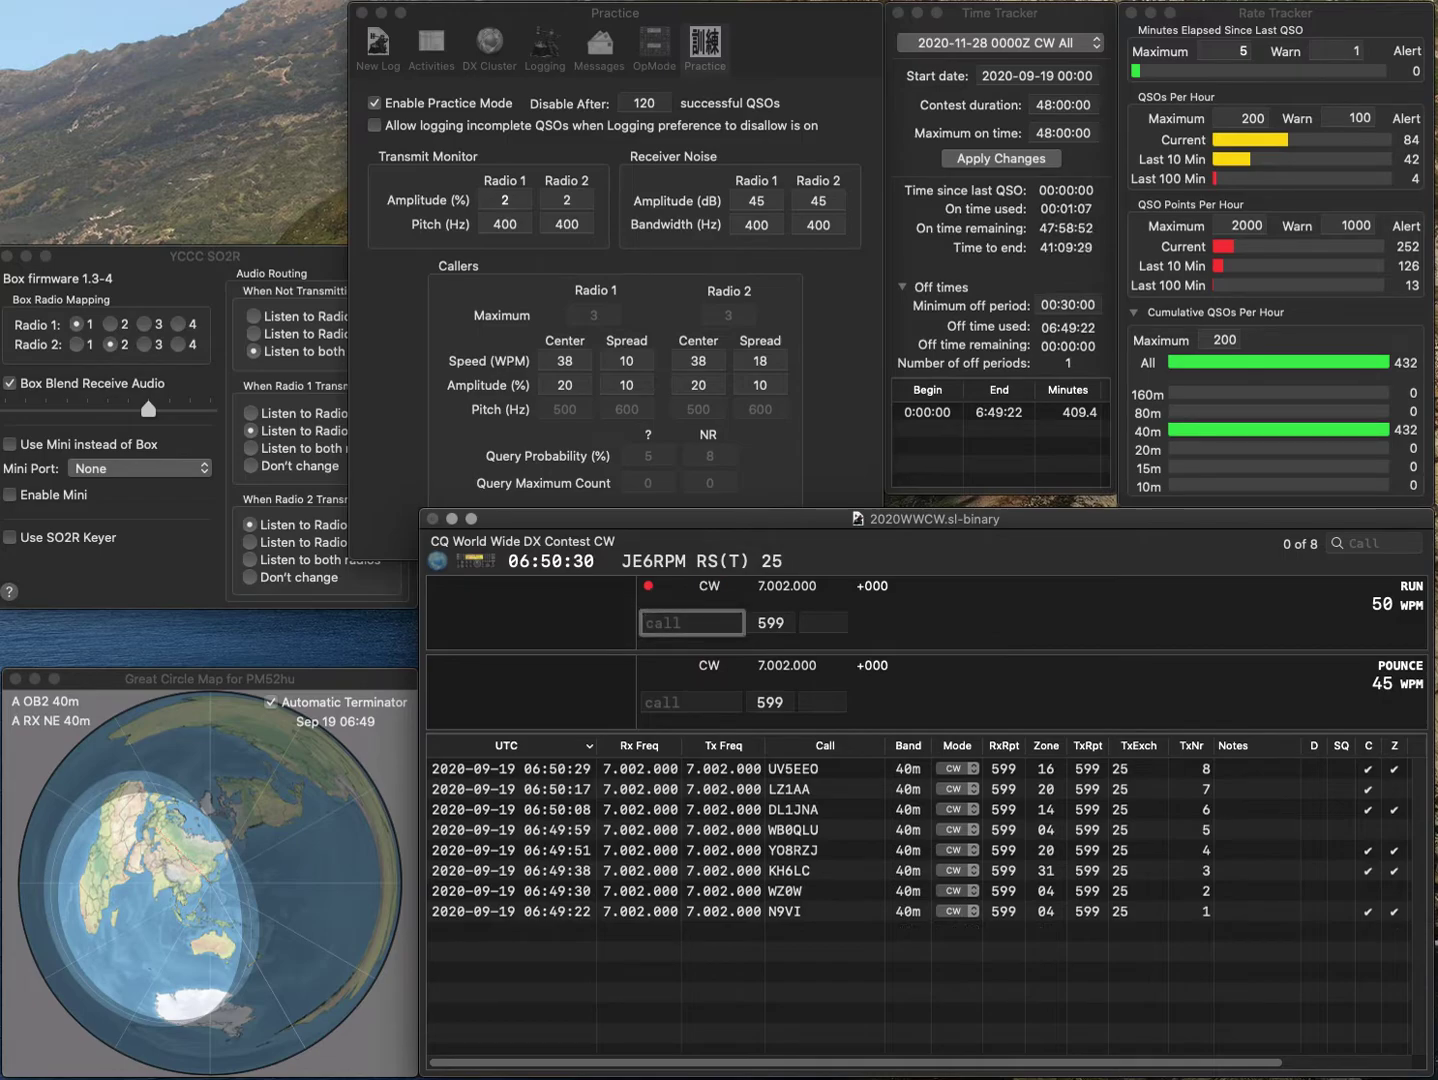
pyautogui.write('WG7X')
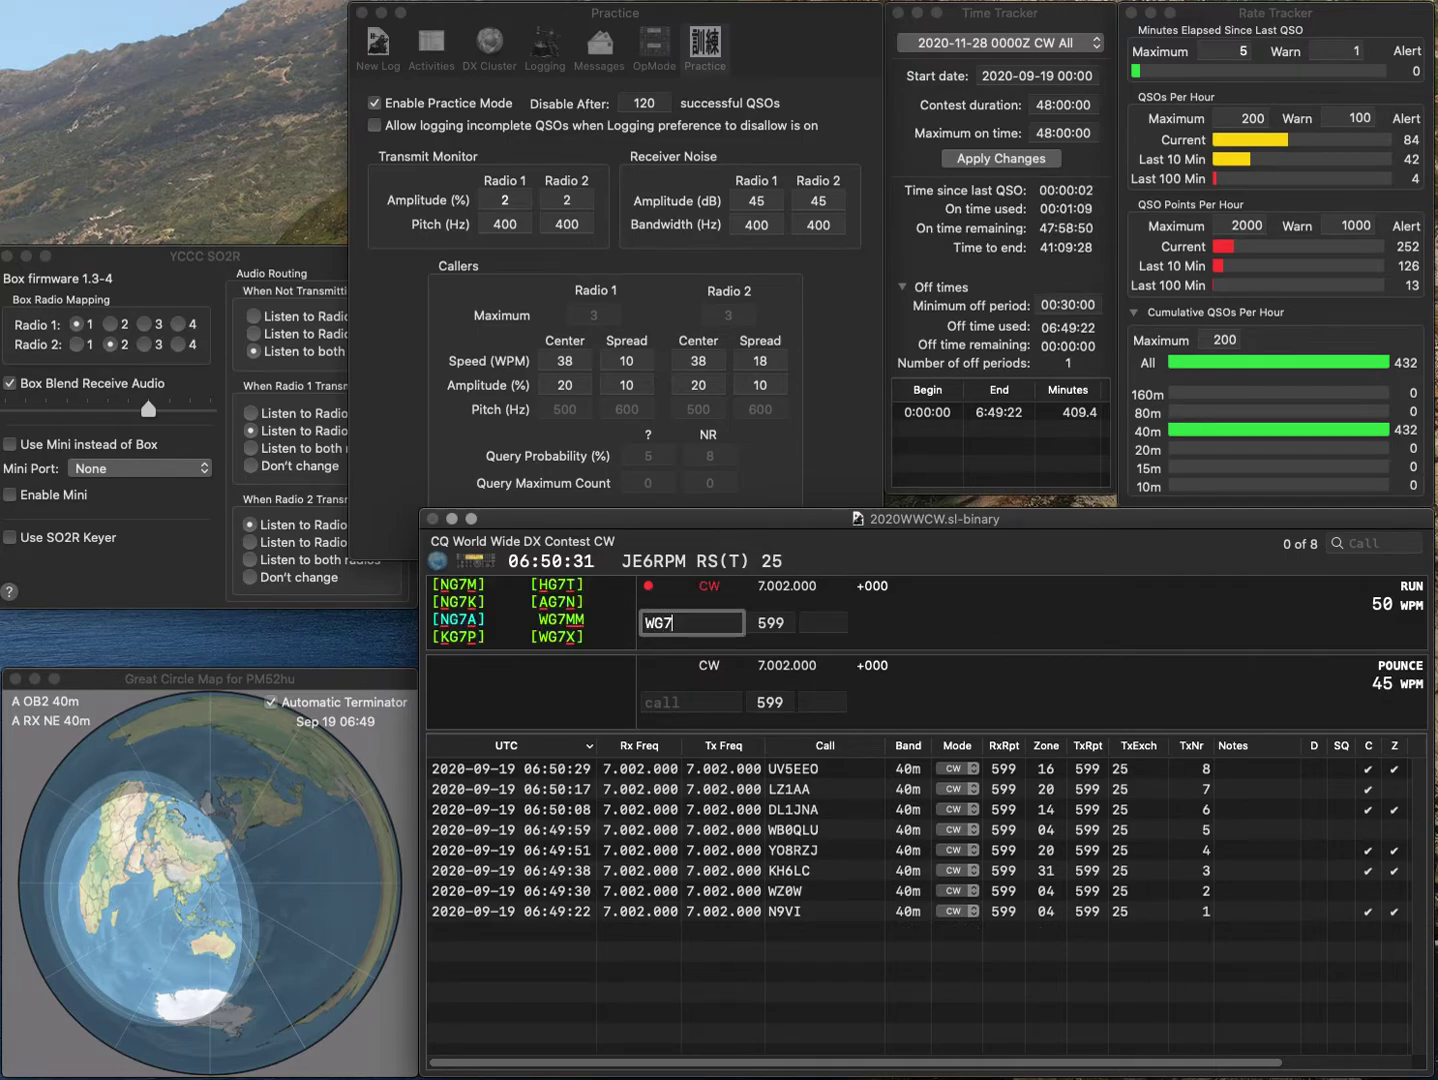
pyautogui.press('space')
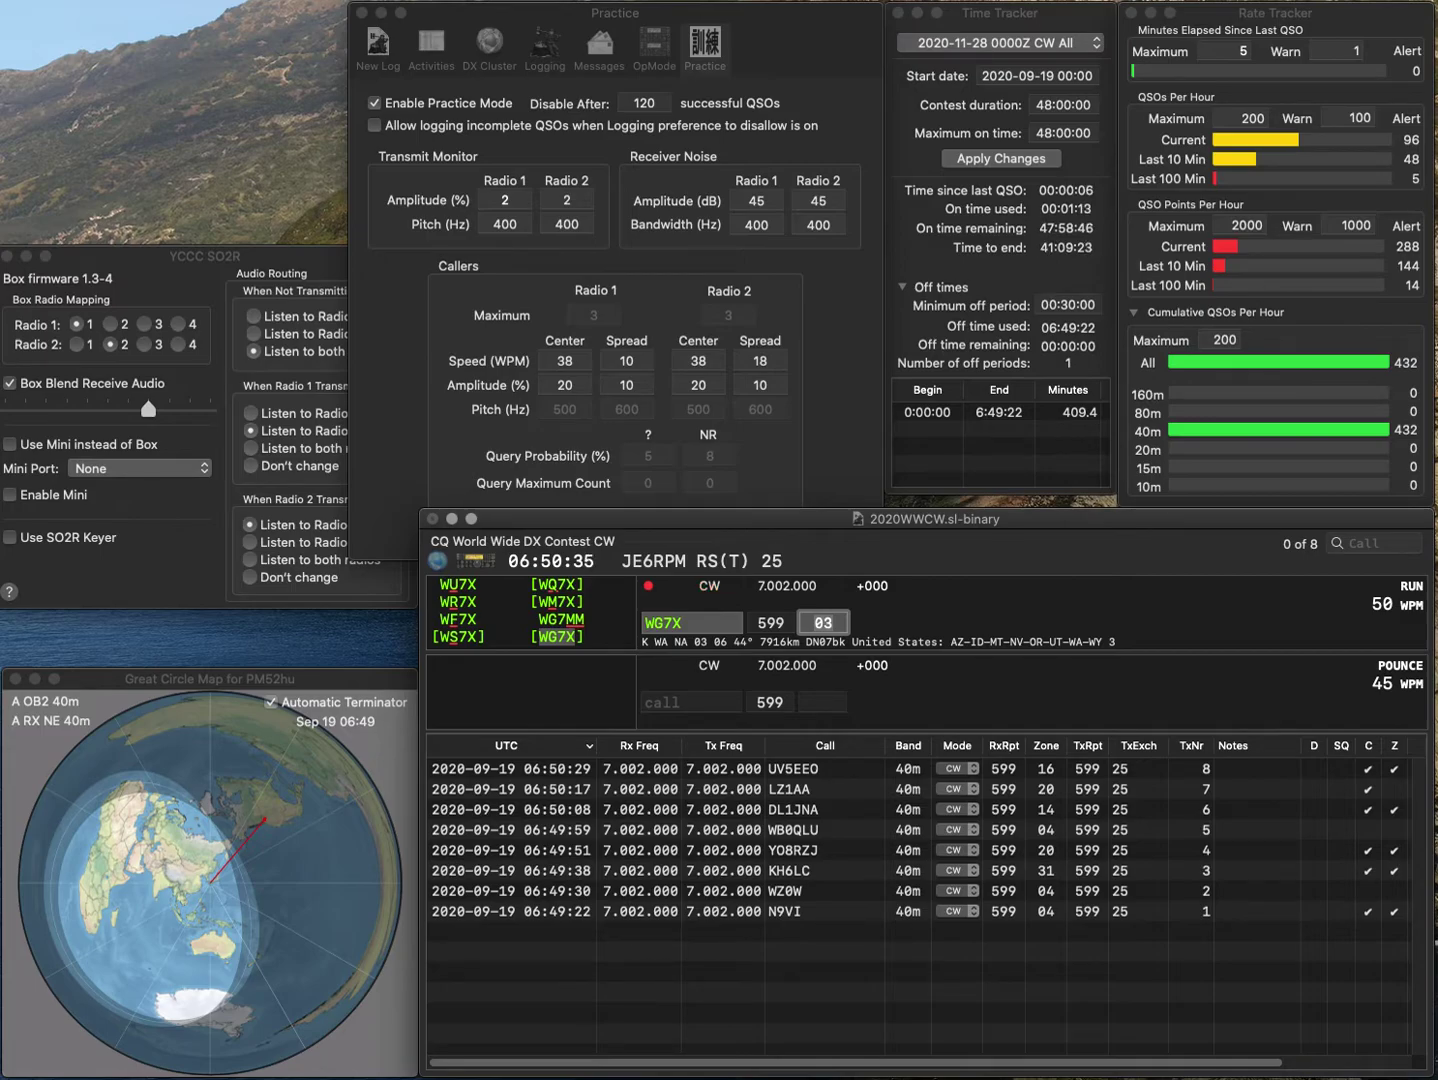
pyautogui.press('Return')
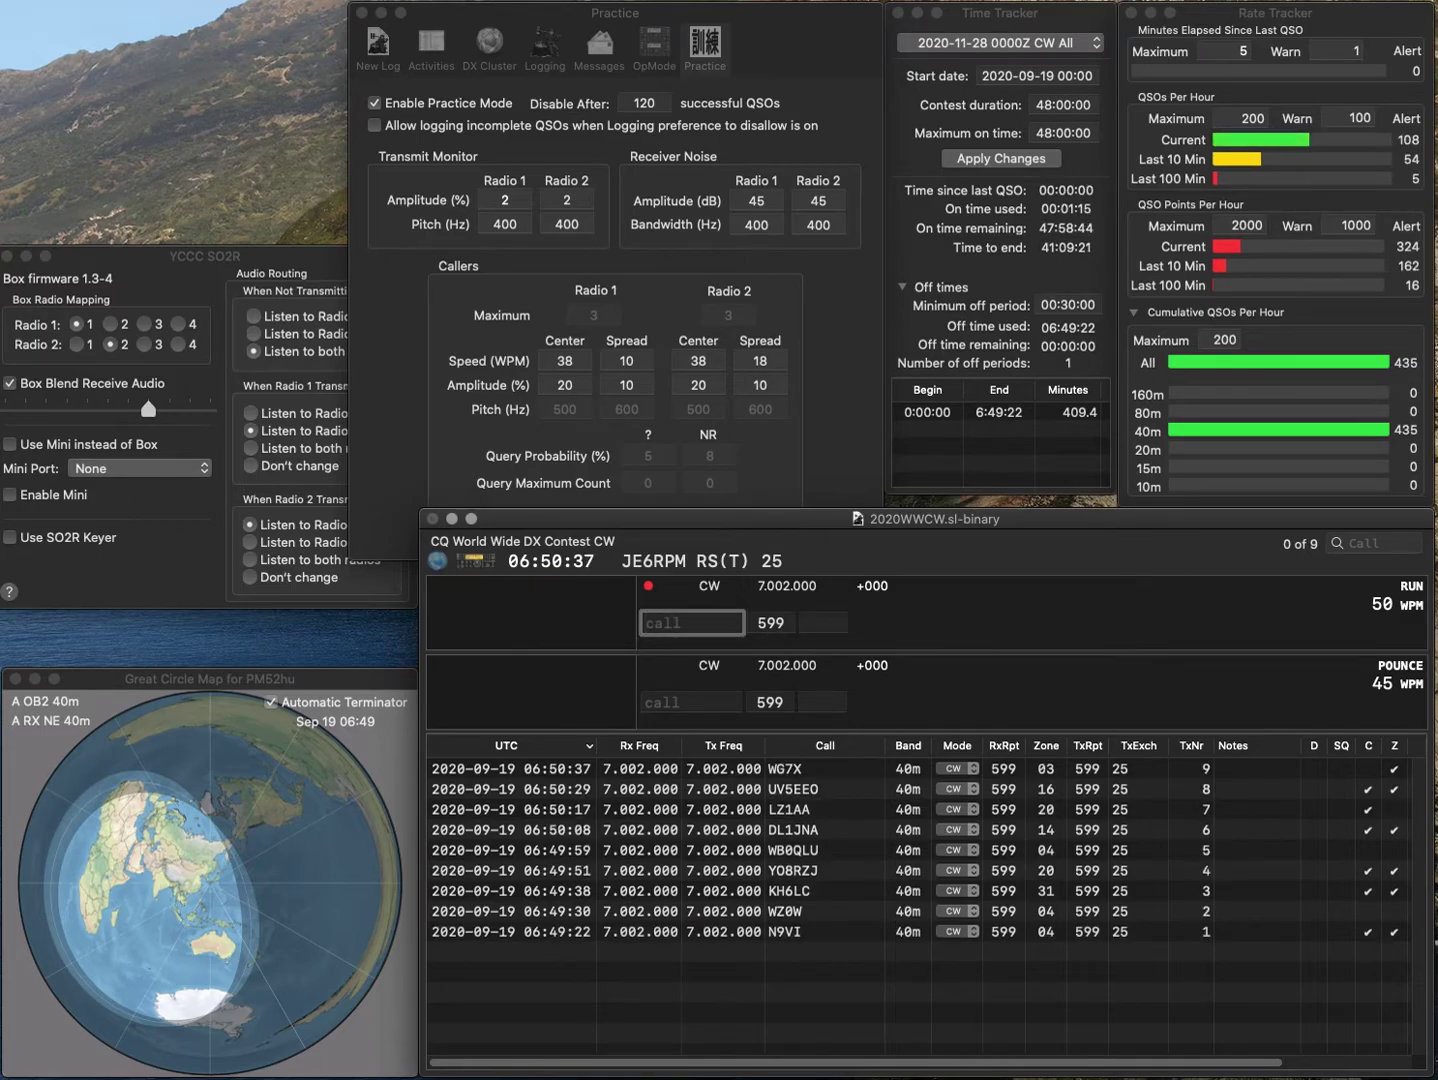
pyautogui.write('A9PP')
pyautogui.press('Home')
pyautogui.write('H')
pyautogui.press('space')
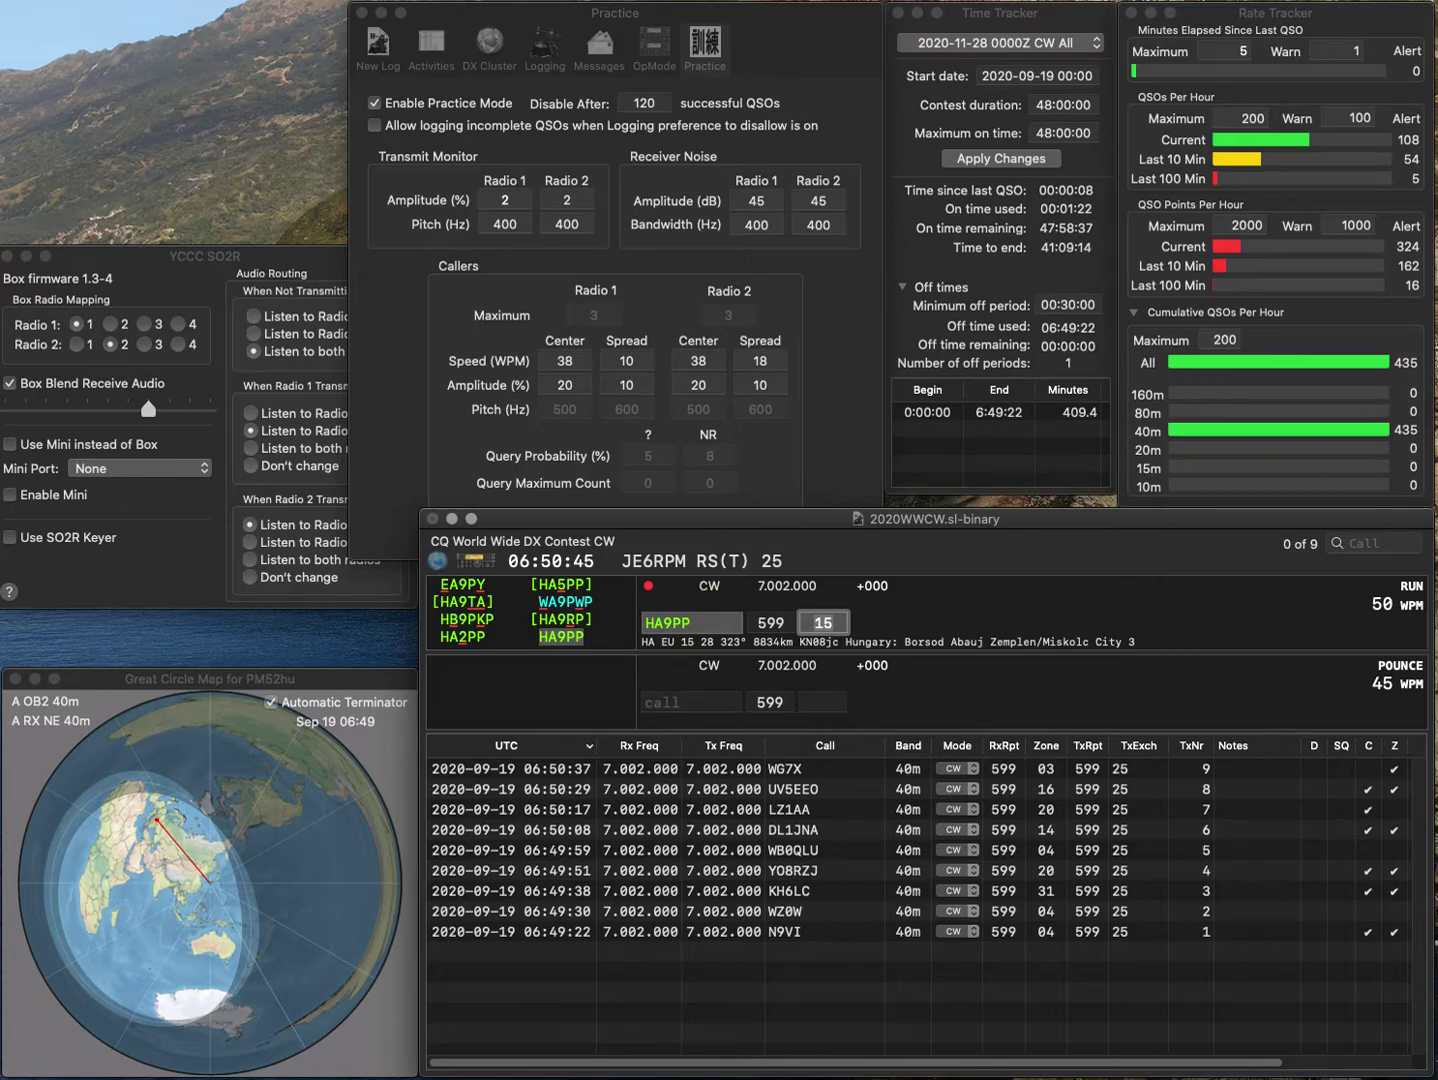
pyautogui.press('Return')
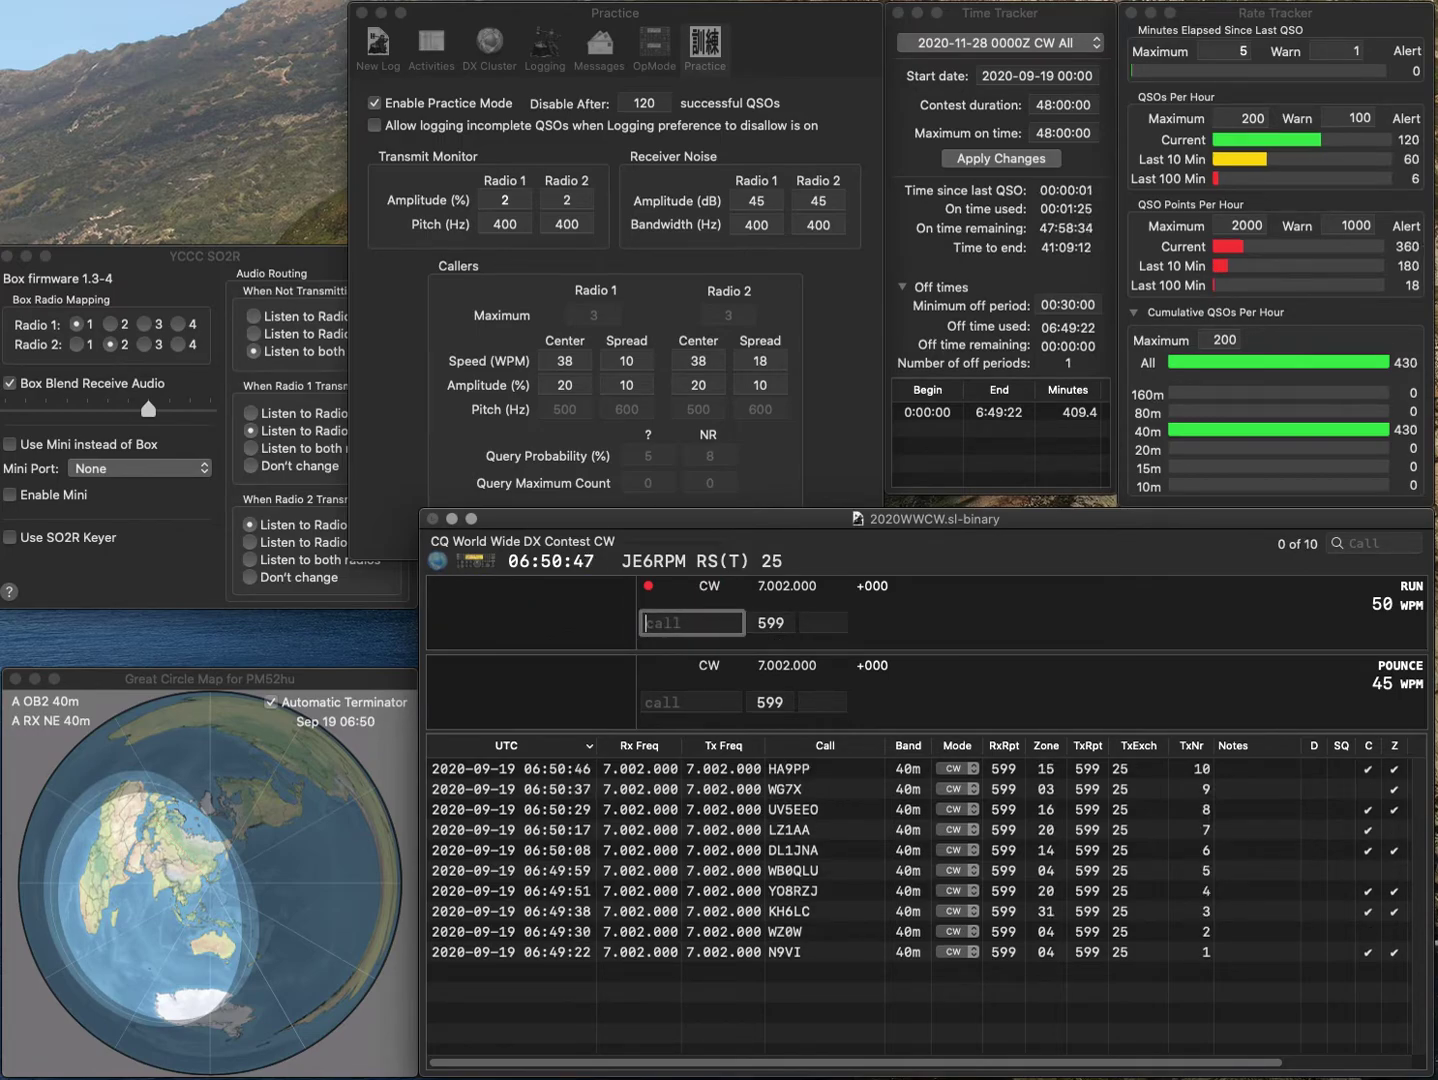
pyautogui.write('4W')
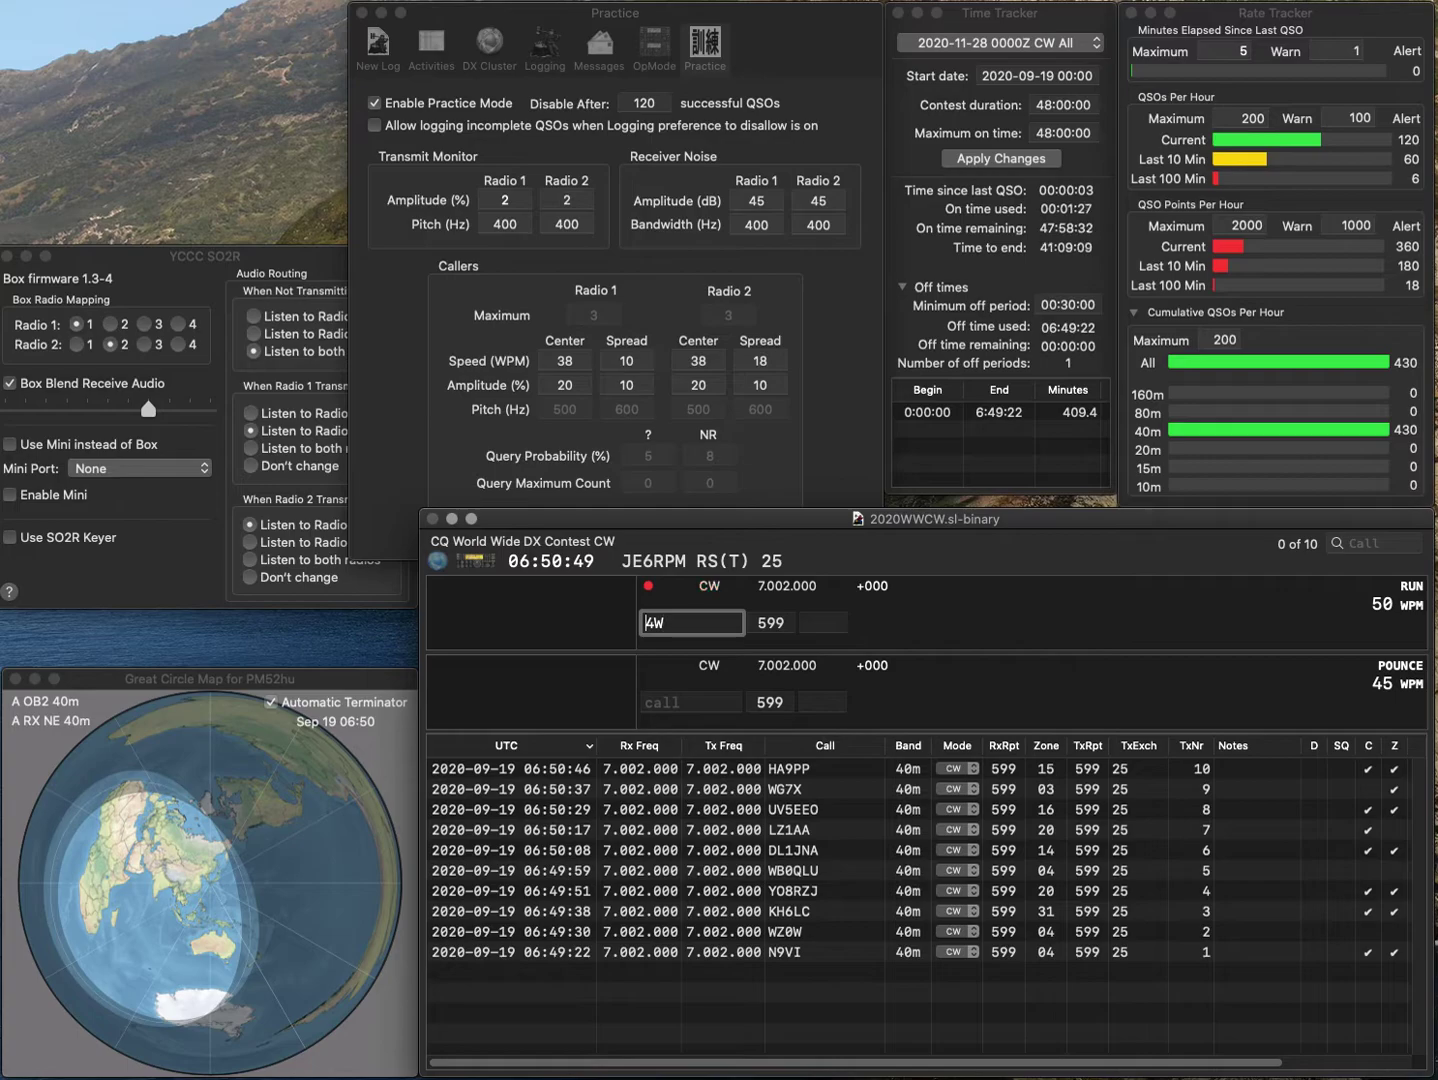
pyautogui.press('Left')
pyautogui.press('Left')
pyautogui.write('RW')
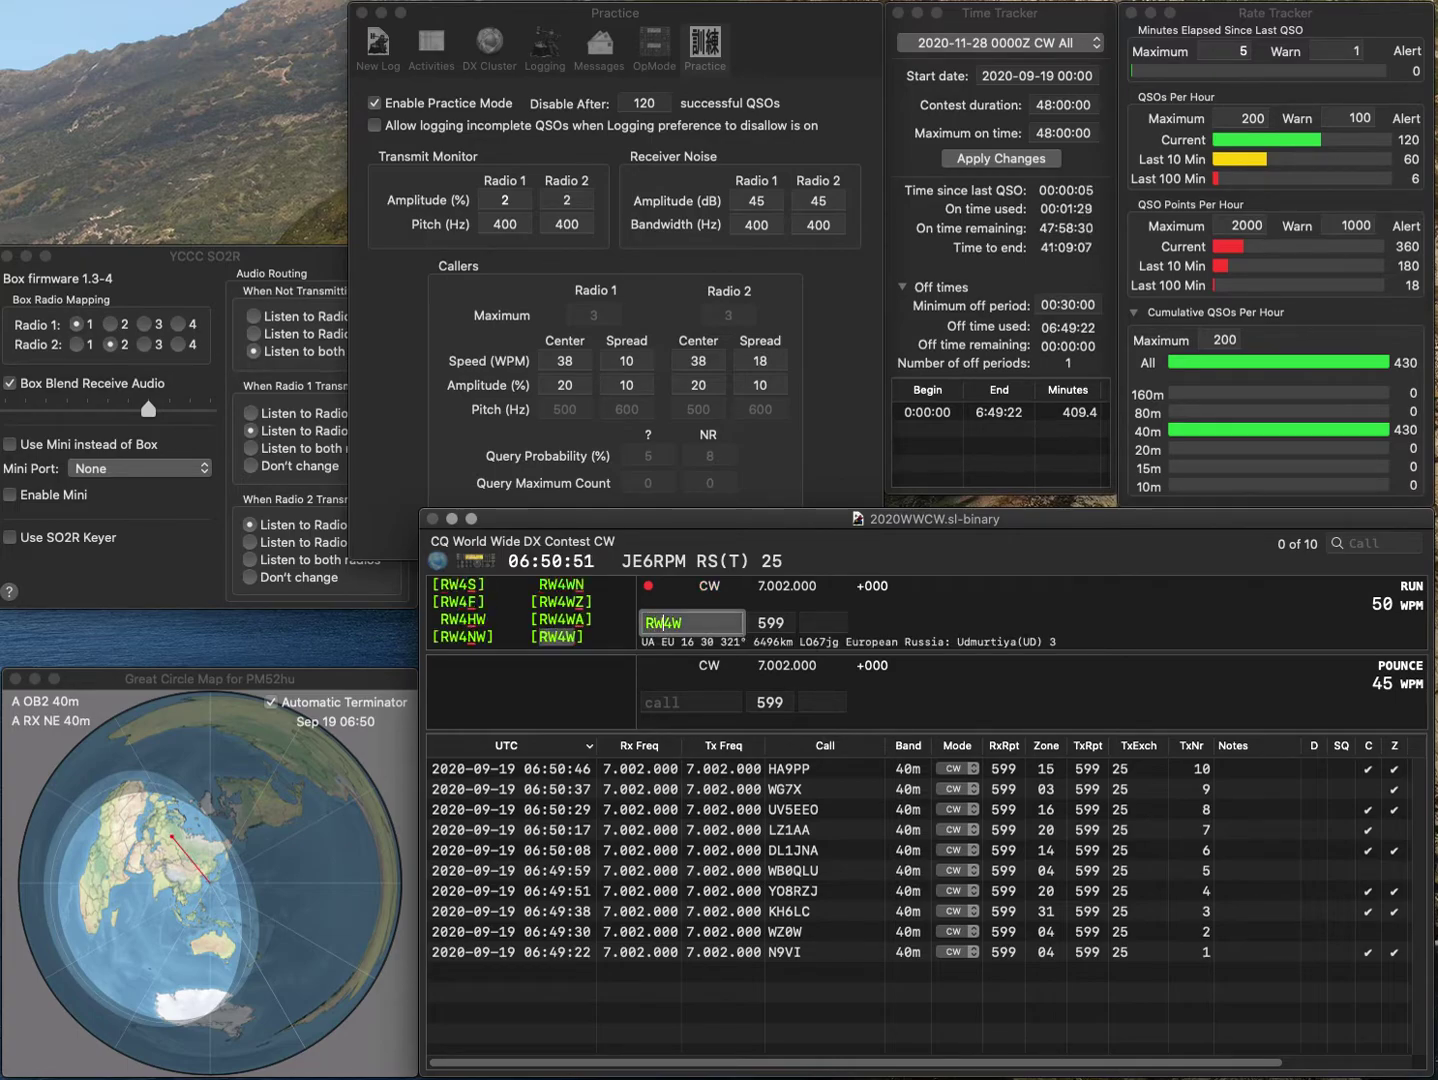
pyautogui.press('Return')
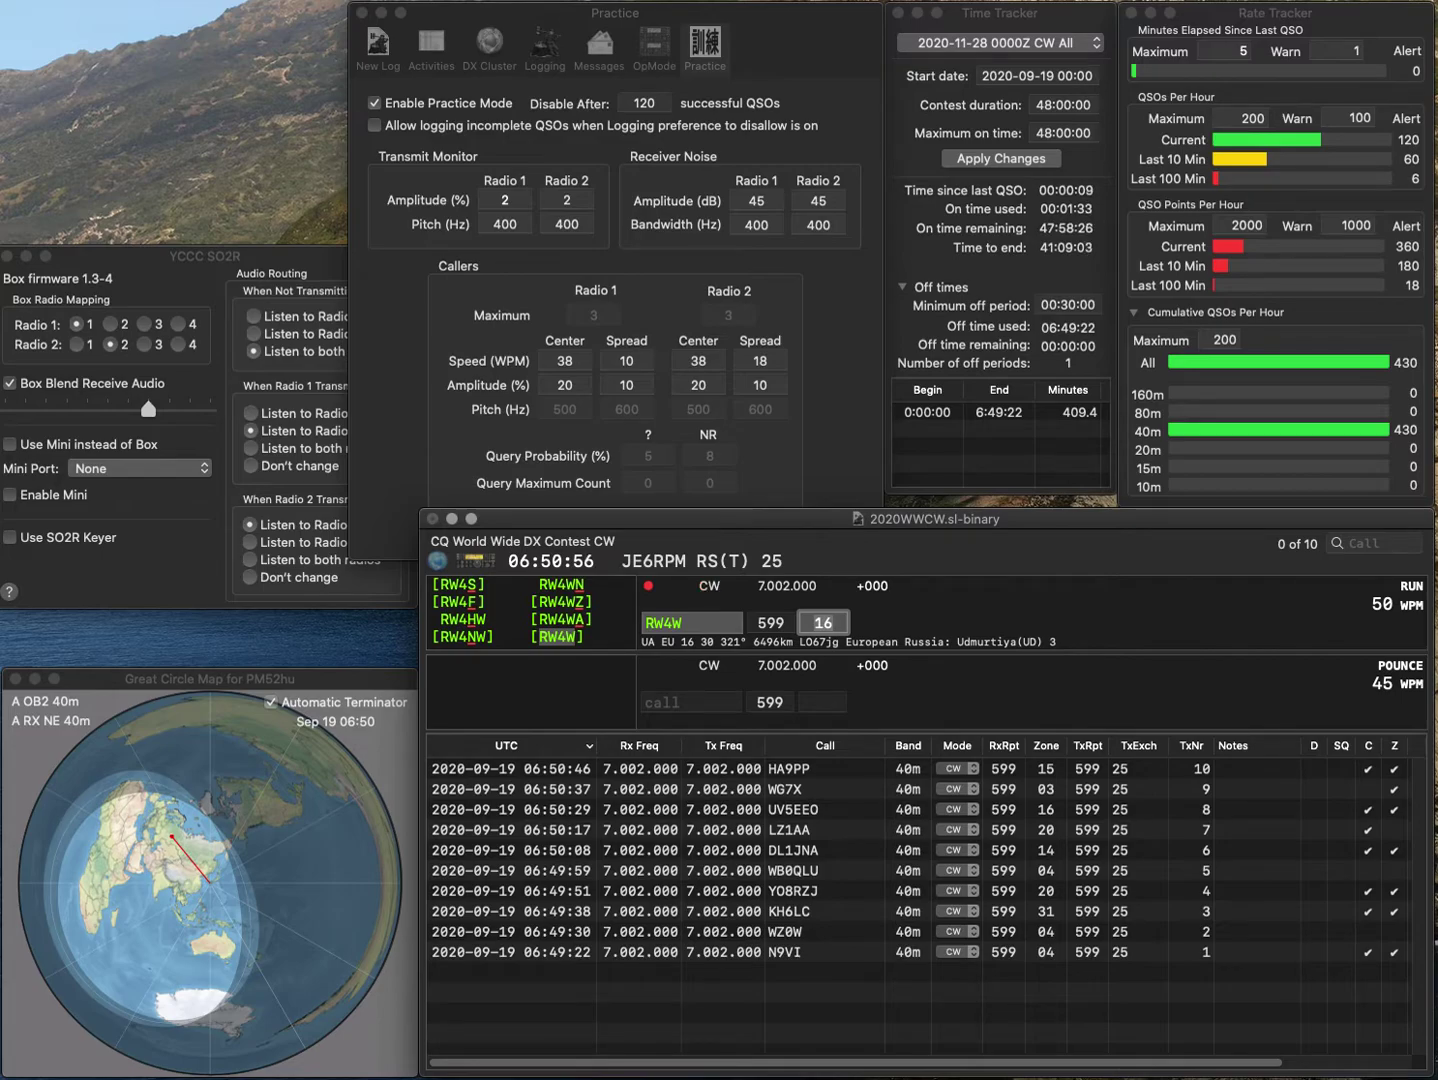
pyautogui.press('Return')
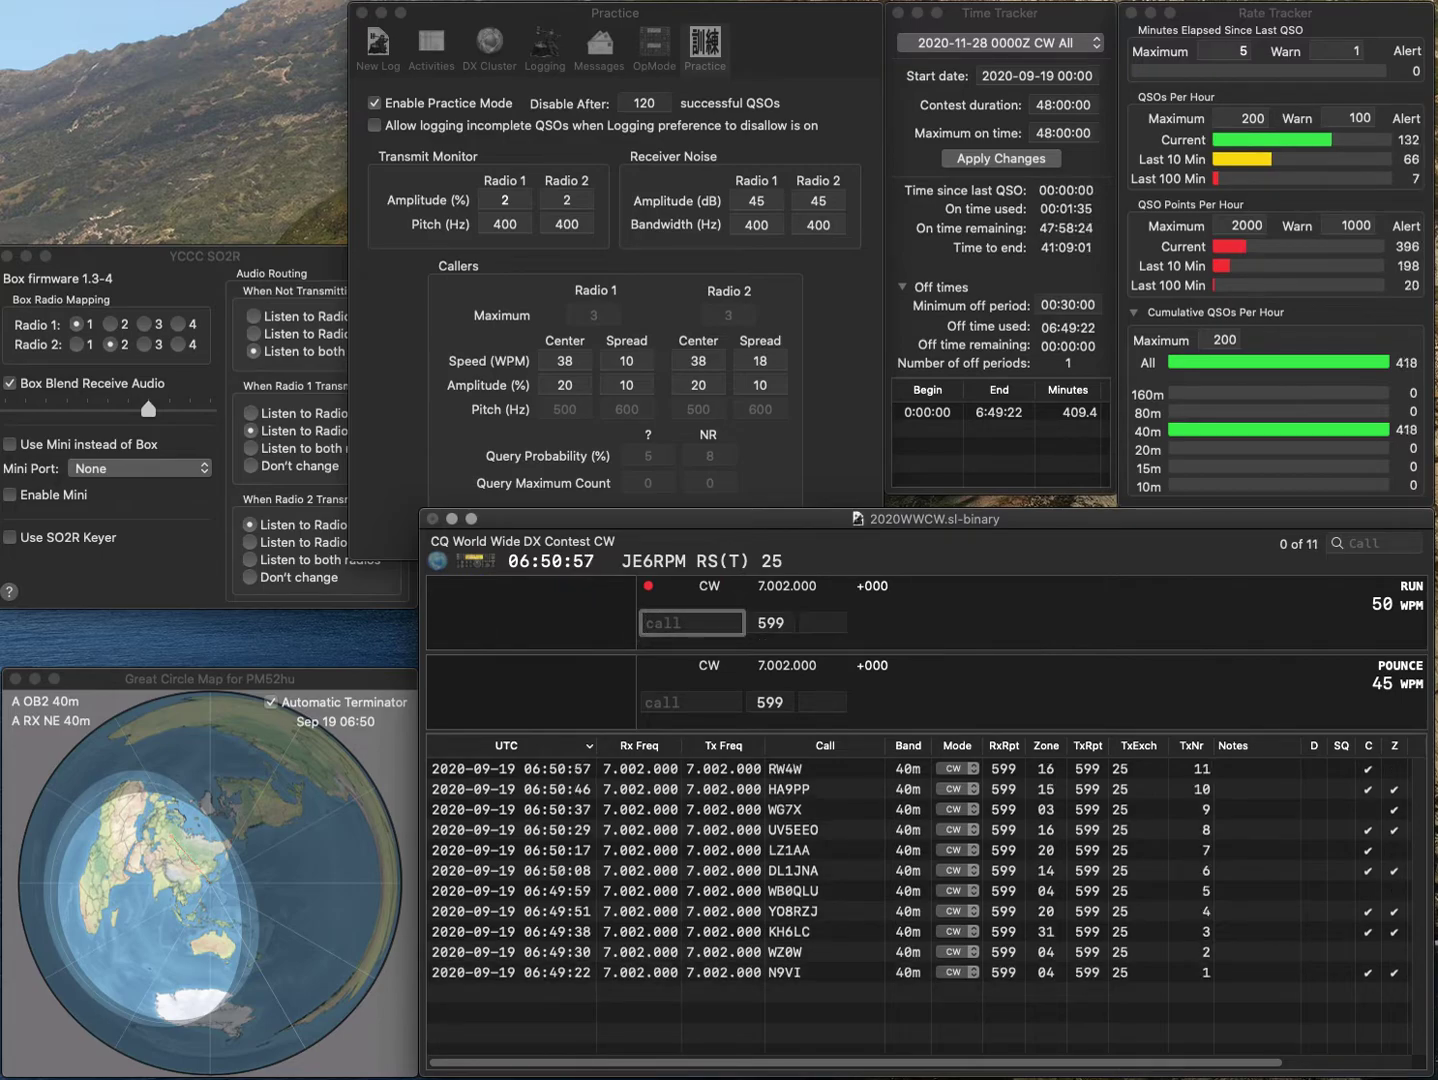
# Log the run contacts with WD9FUM in zone 04 and YT7AT in zone 15, both with report 599.
pyautogui.write('WD9')
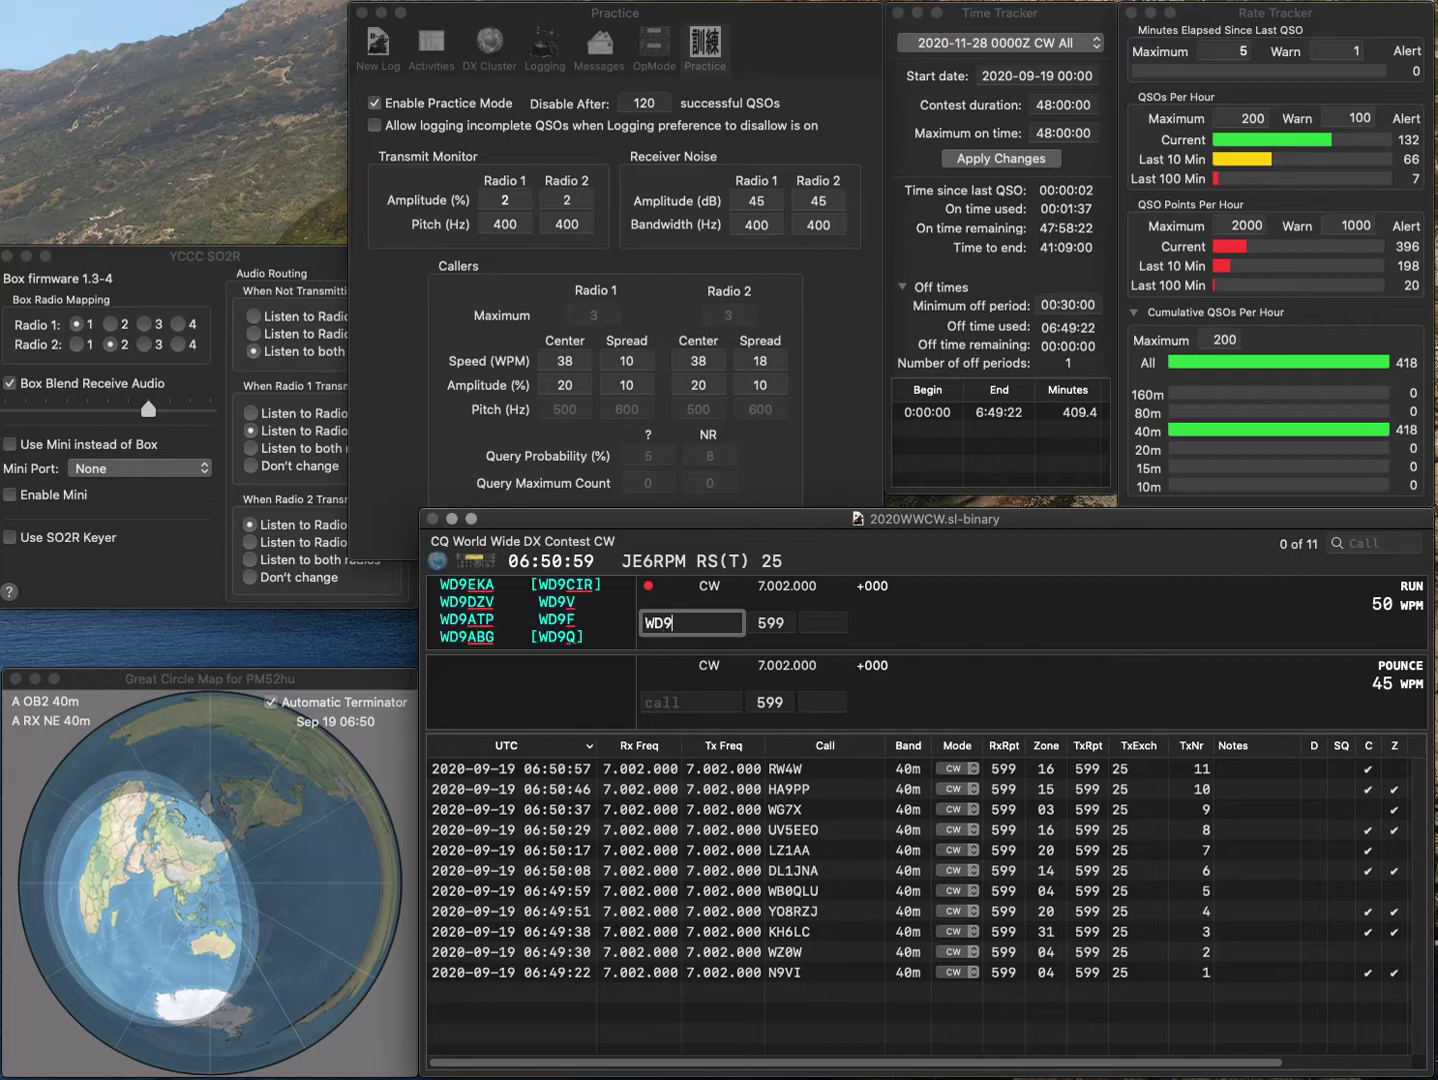
pyautogui.write('FUM')
pyautogui.press('Return')
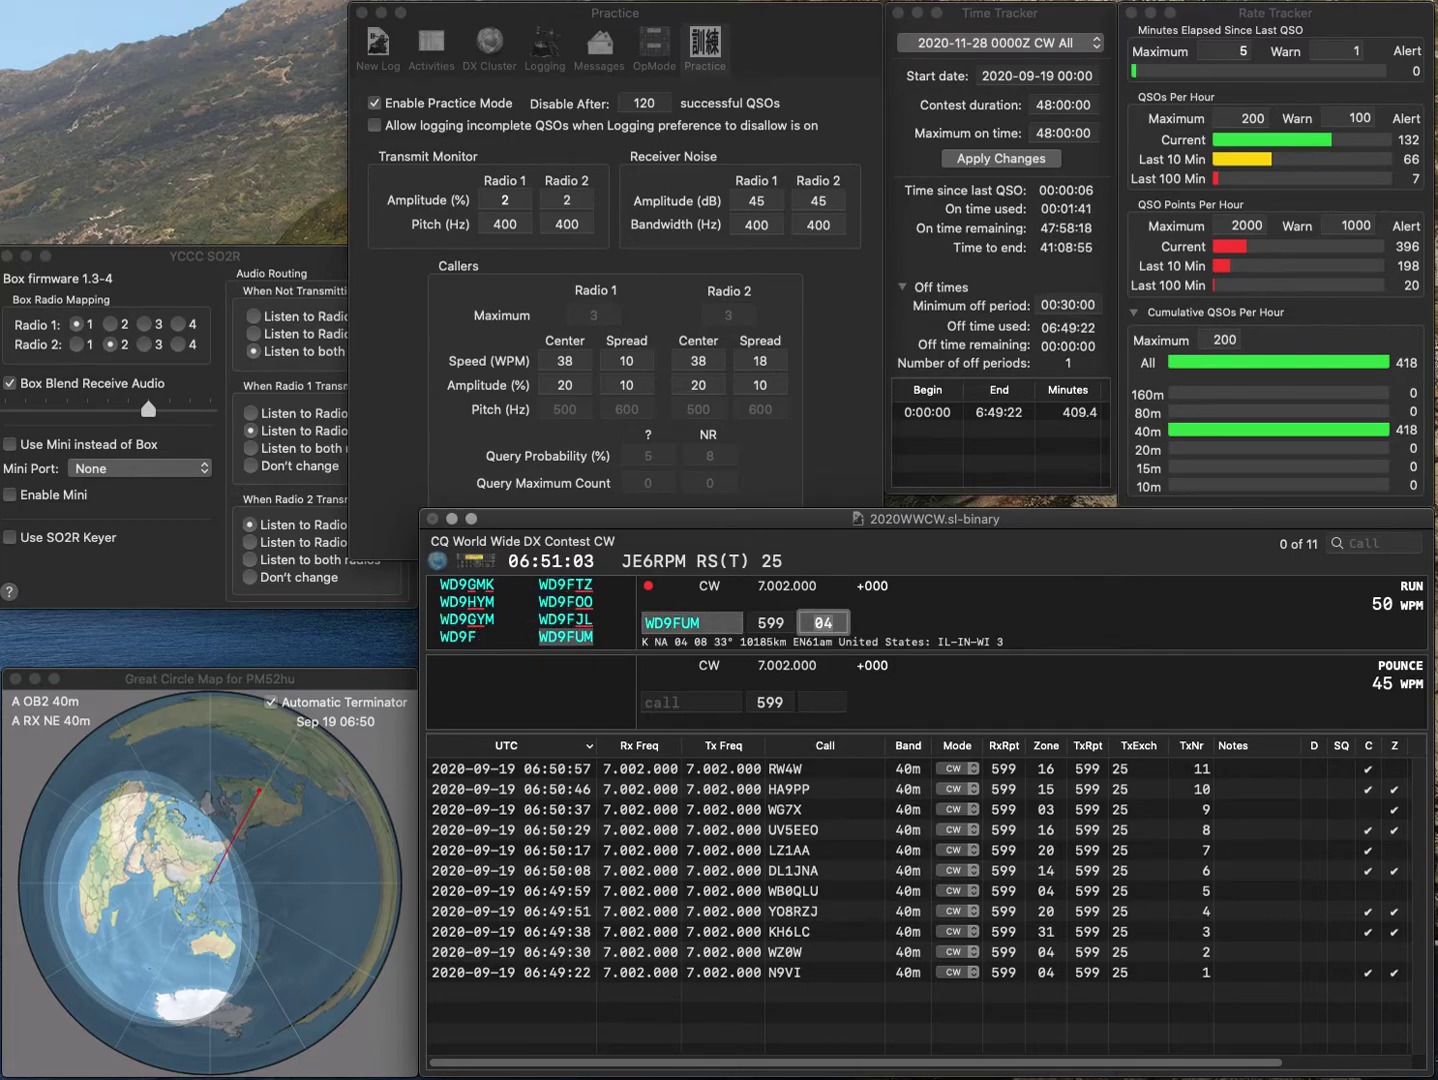
pyautogui.press('Return')
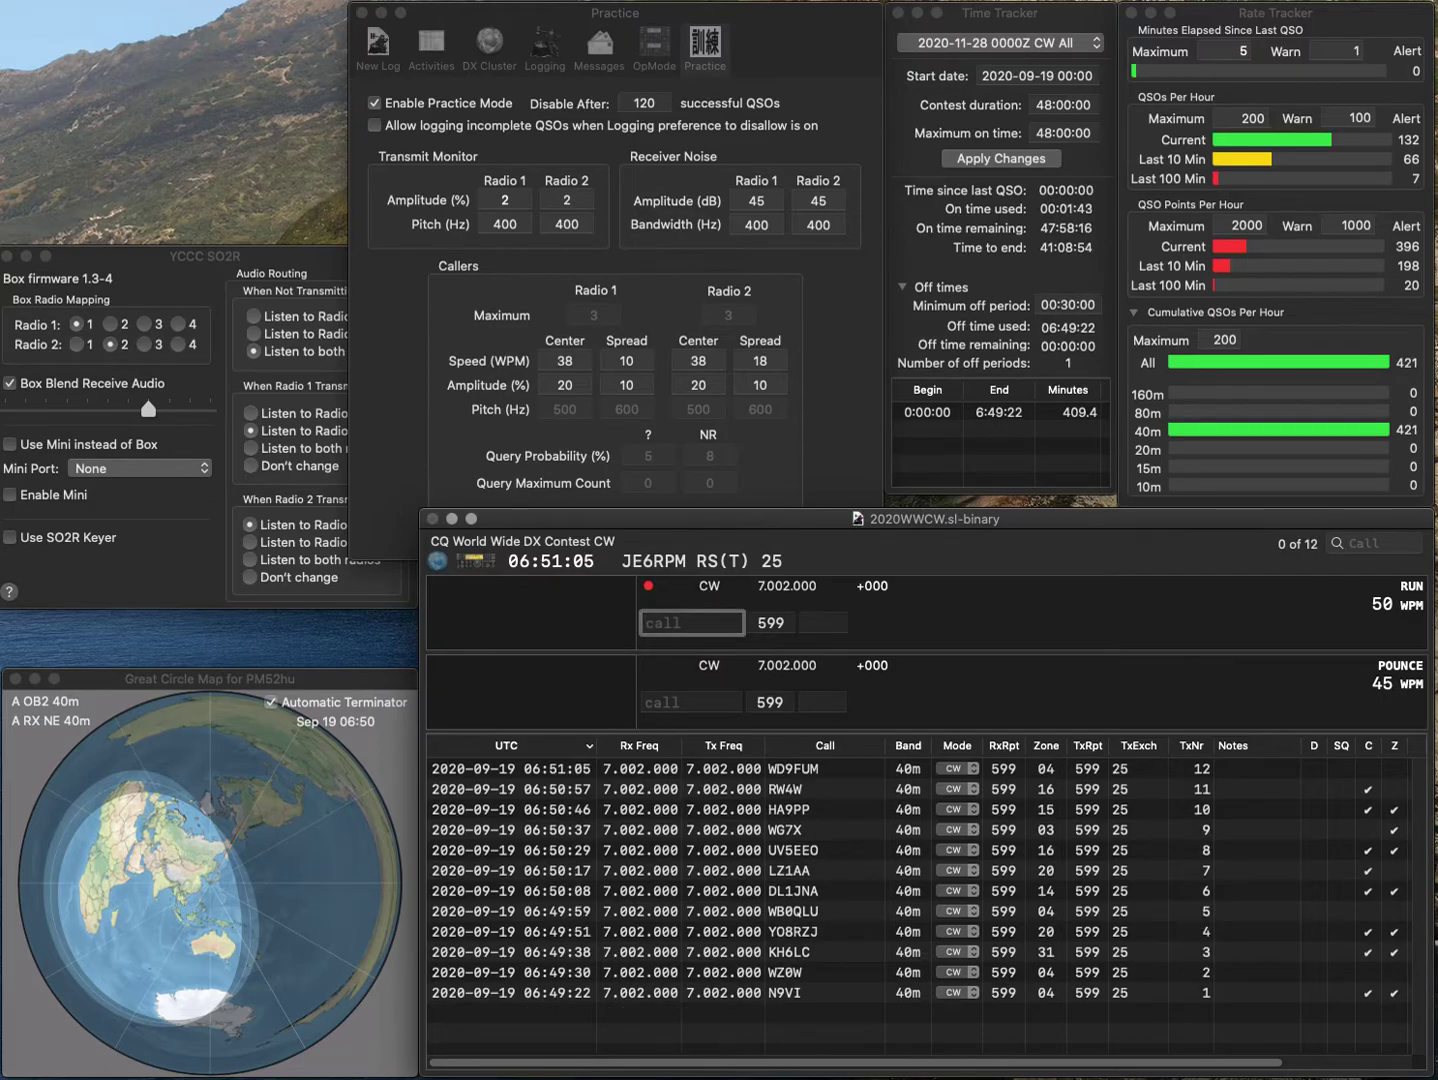
pyautogui.write('OT7AT')
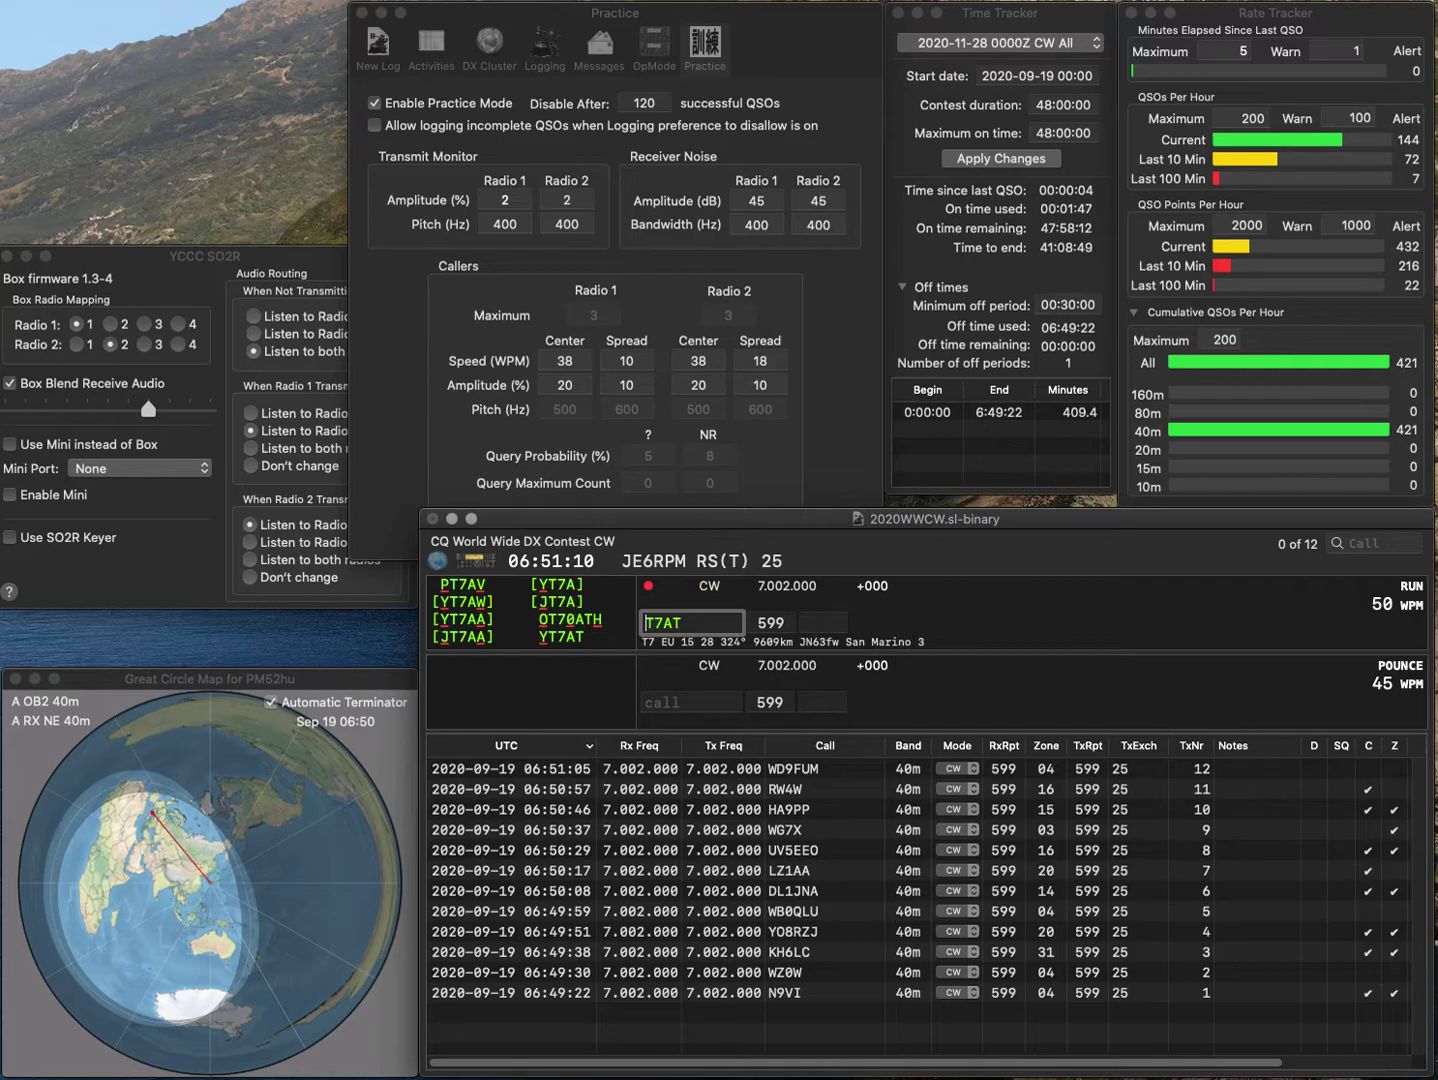
pyautogui.write('YT7AT')
pyautogui.press('Tab')
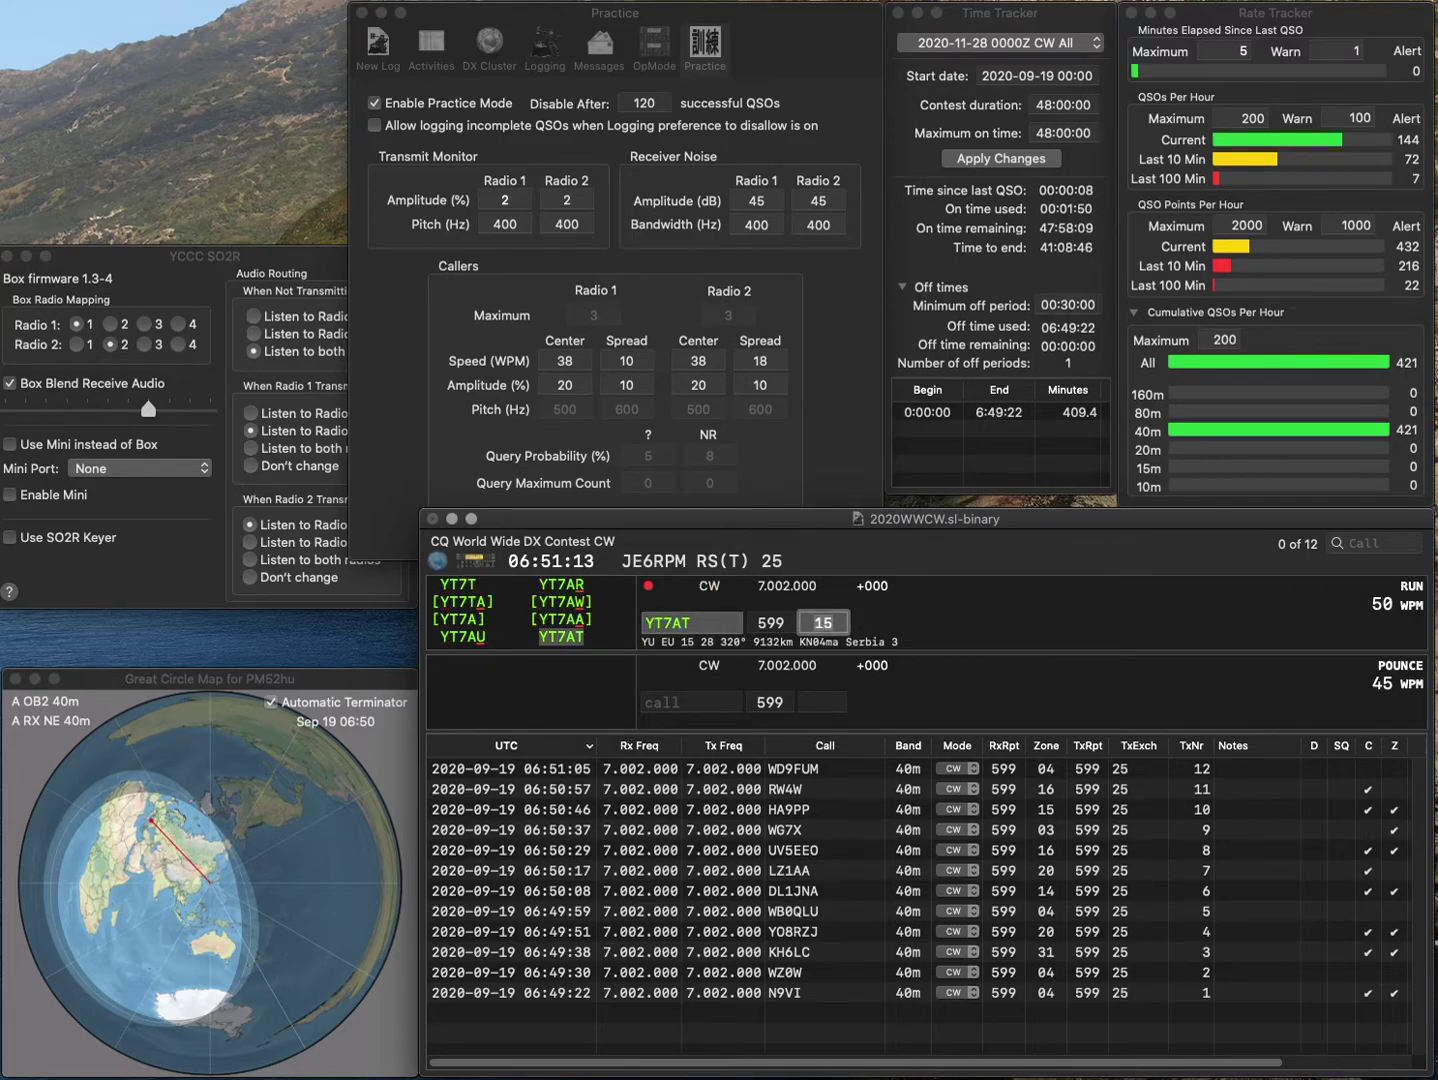
pyautogui.press('Return')
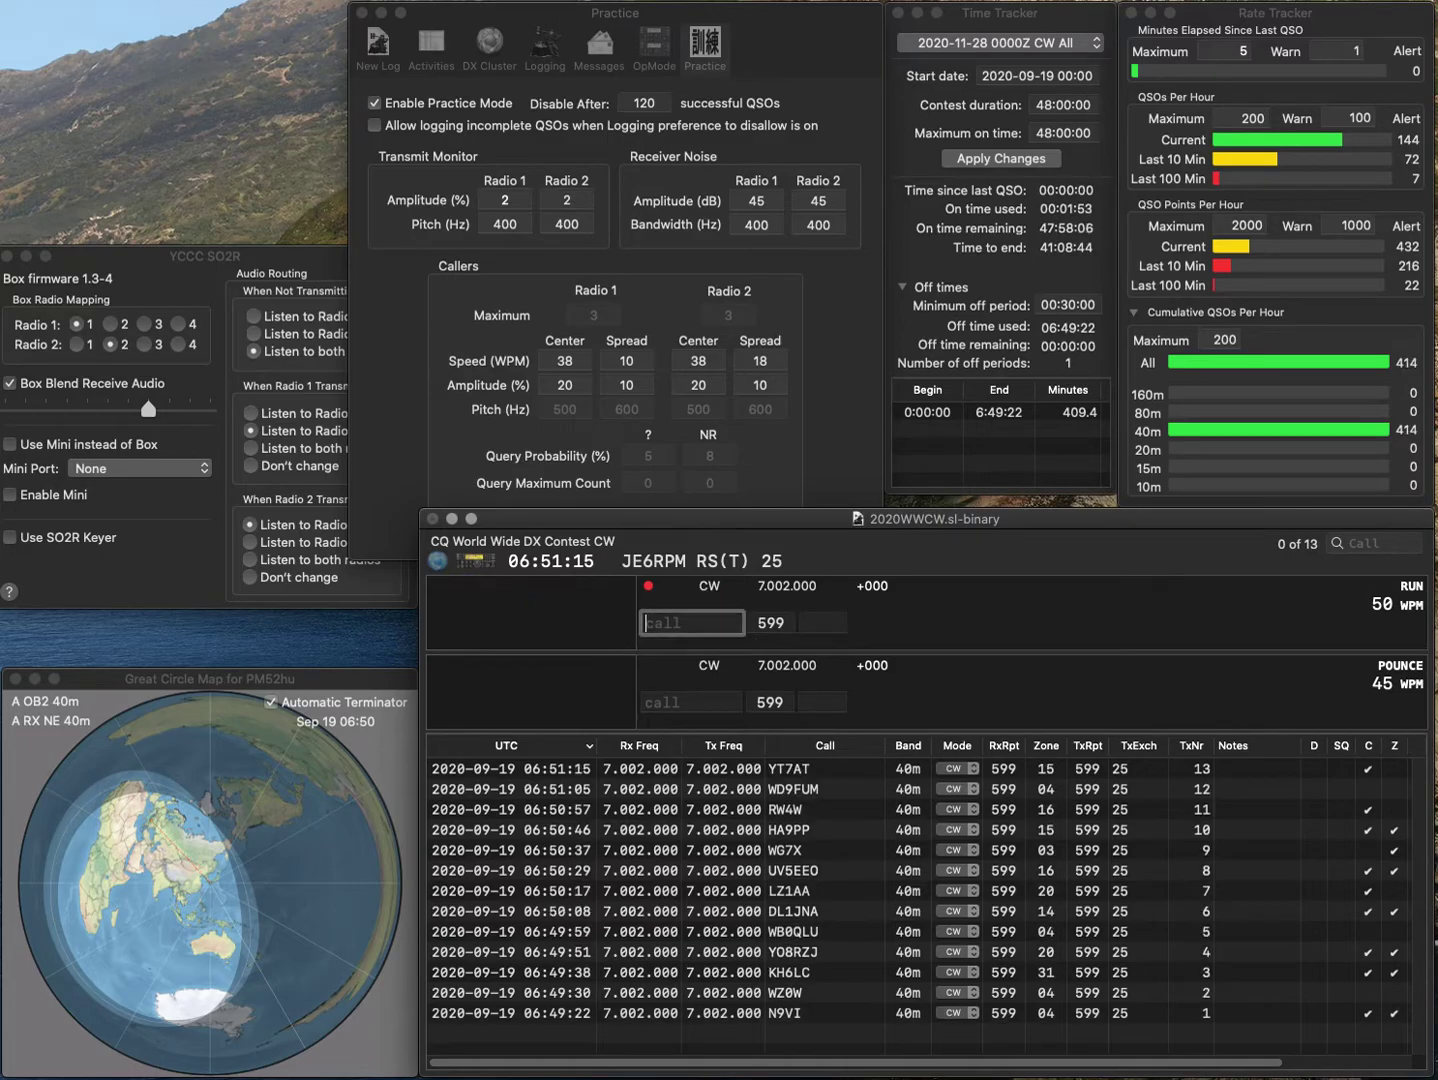
# Enter OZ1JA as the callsign, correct it to OZ11A, and log the contact with report 599 and zone 14.
pyautogui.write('OZ1')
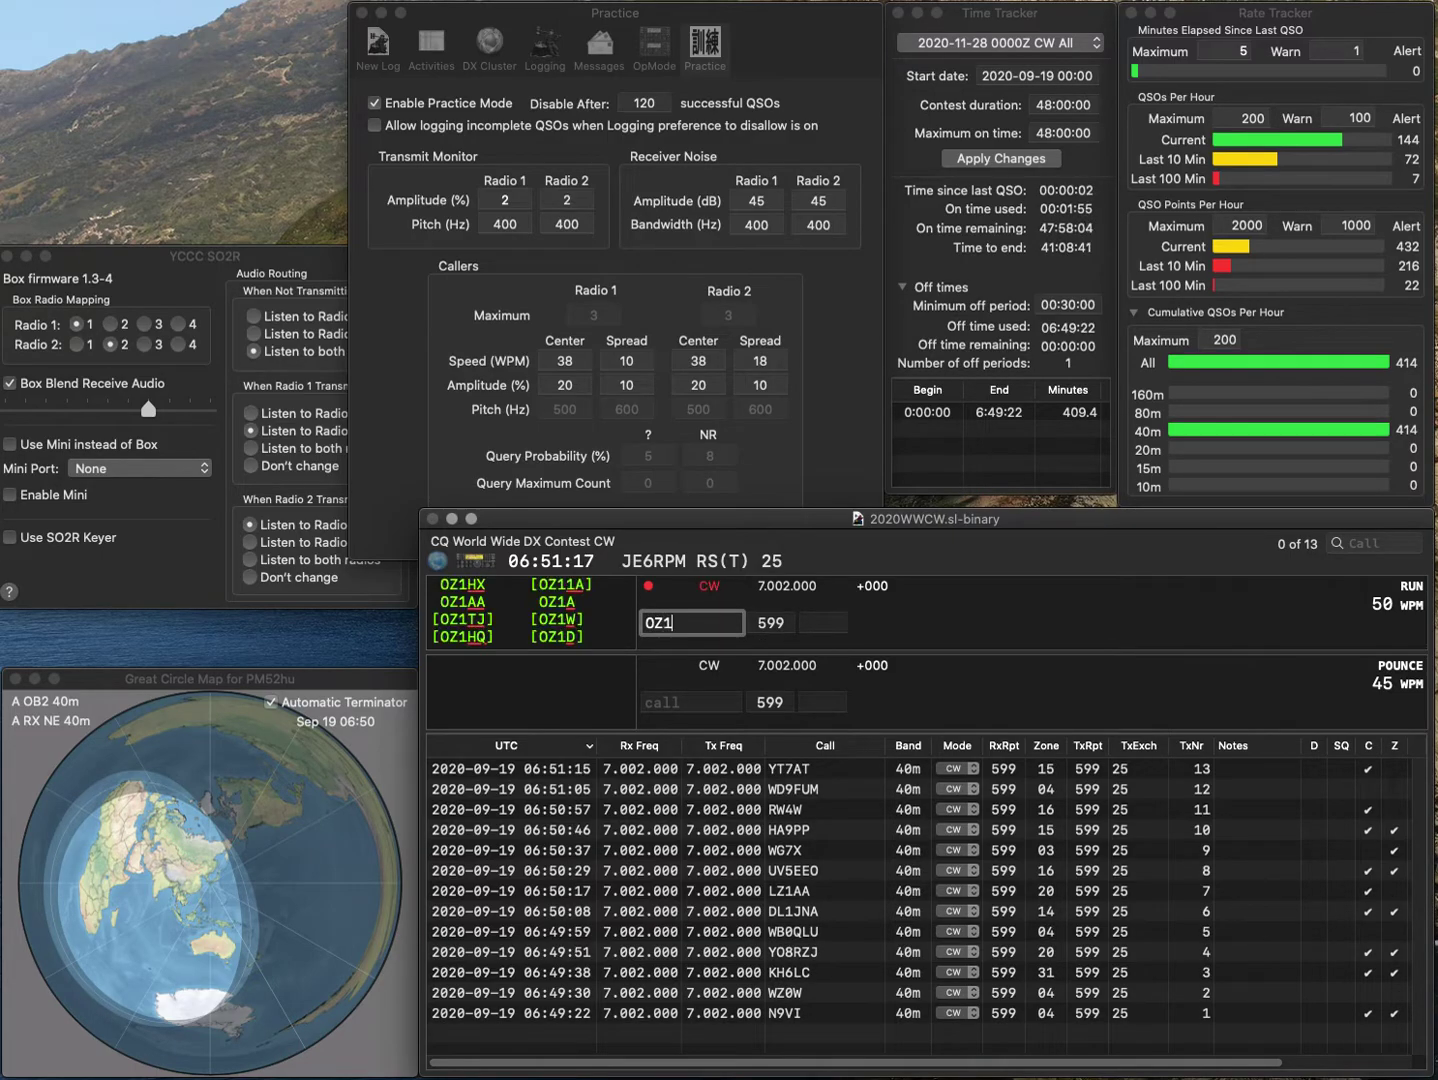
pyautogui.write('JA')
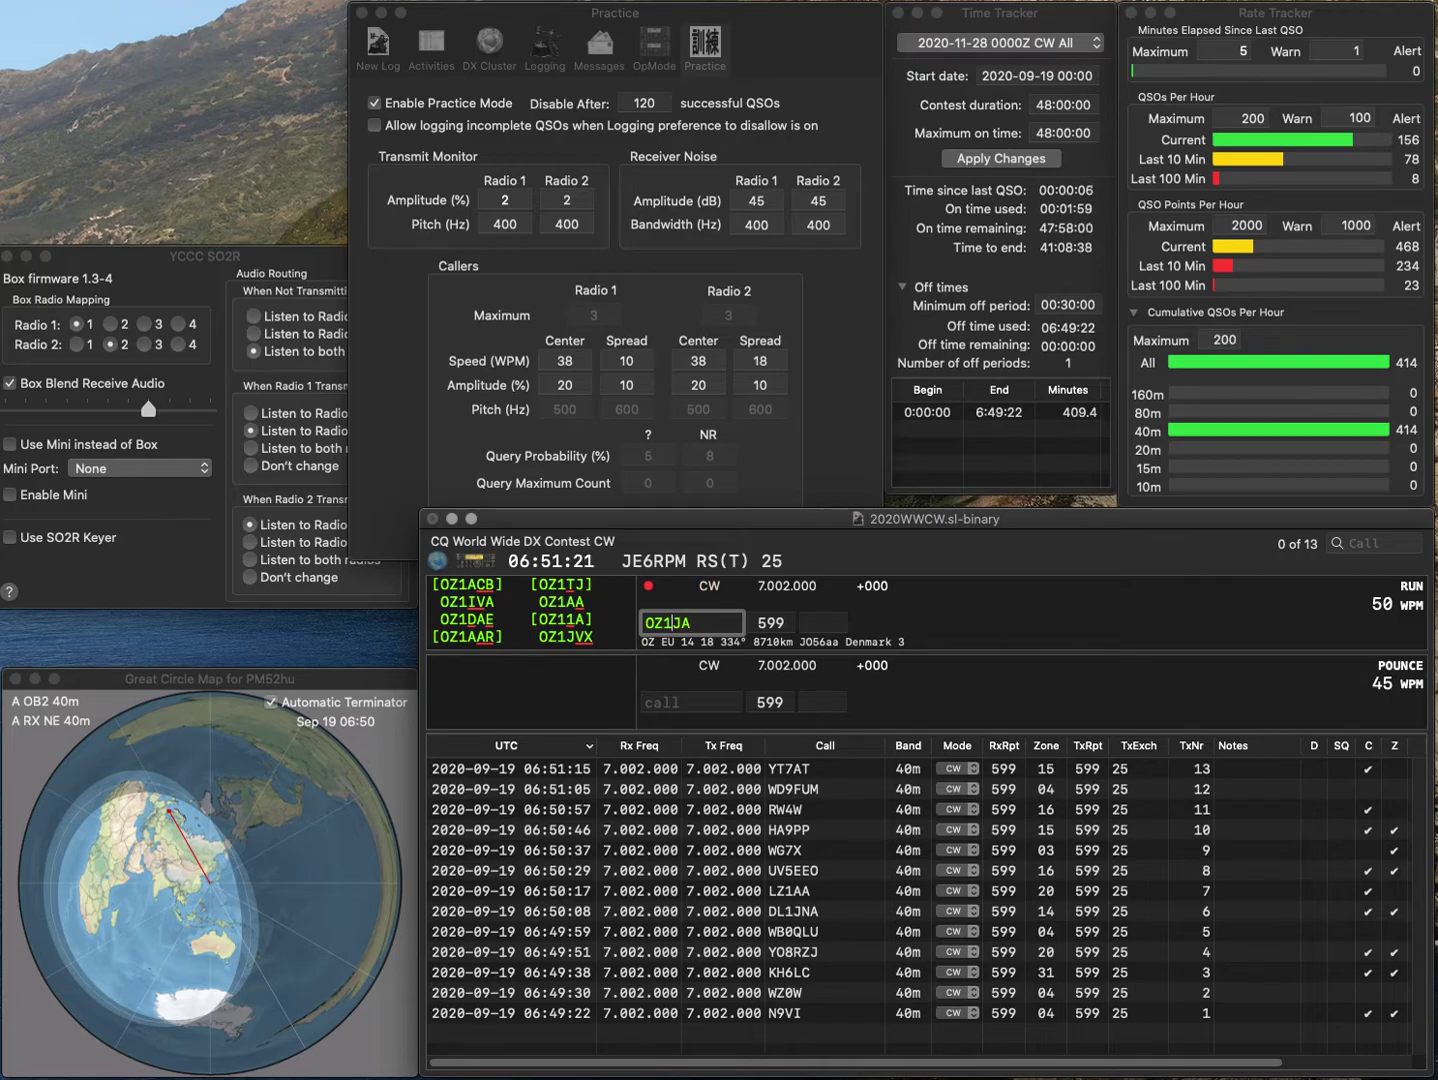
pyautogui.press('BackSpace')
pyautogui.press('BackSpace')
pyautogui.write('1A')
pyautogui.press('Return')
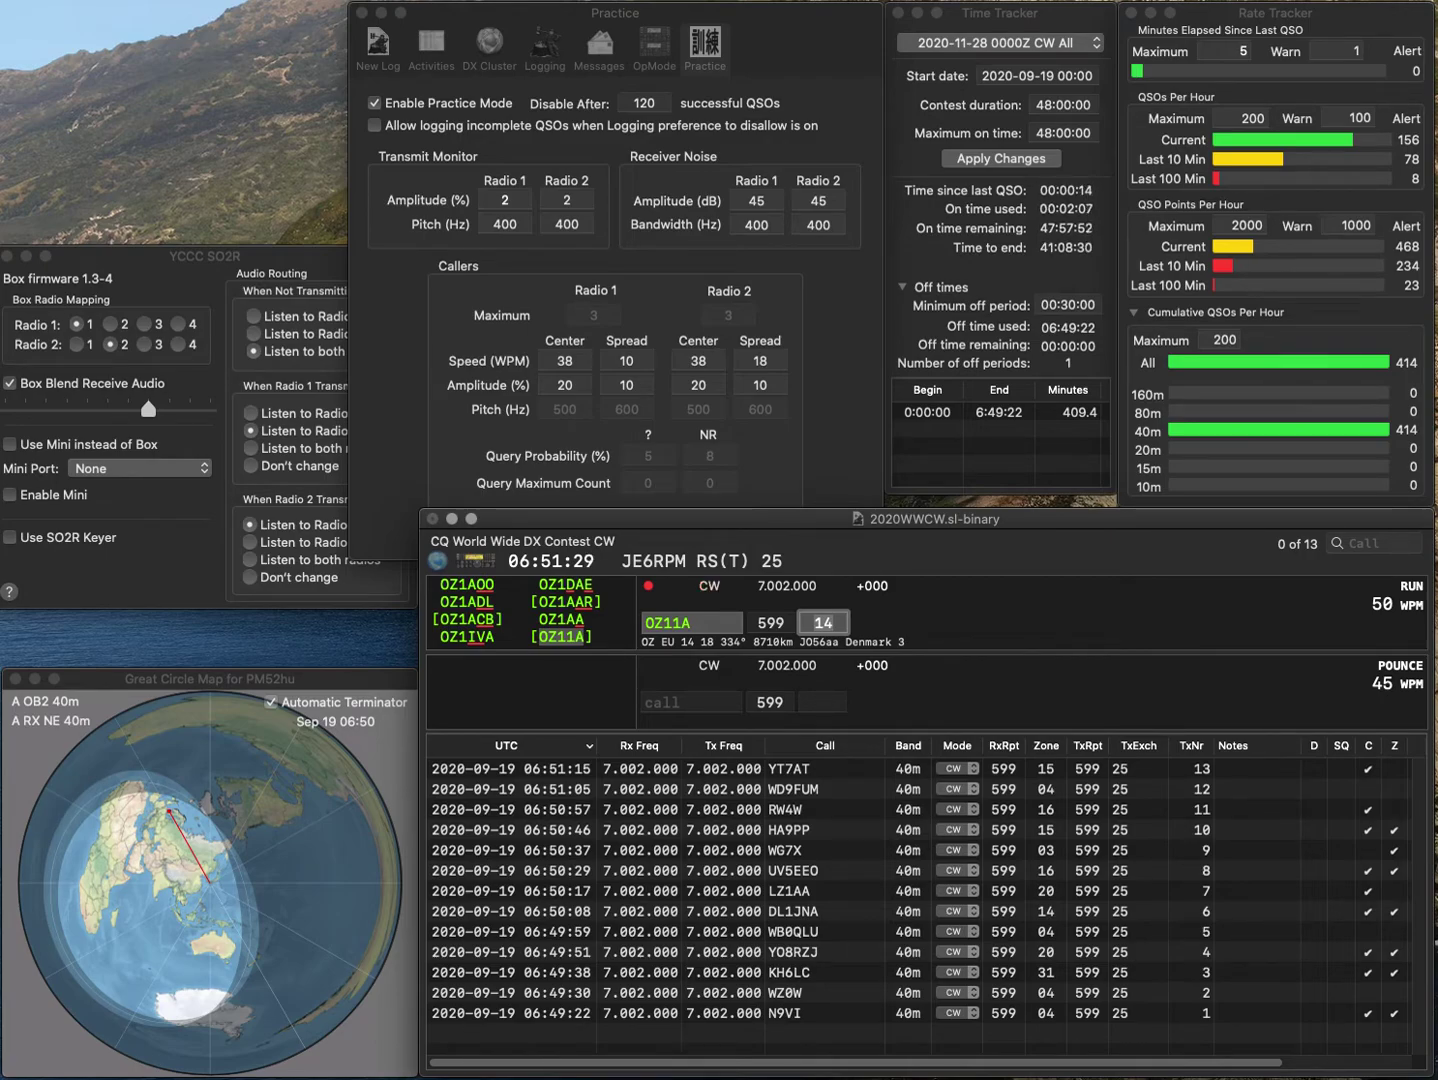
pyautogui.press('Return')
pyautogui.write('DH1PAL')
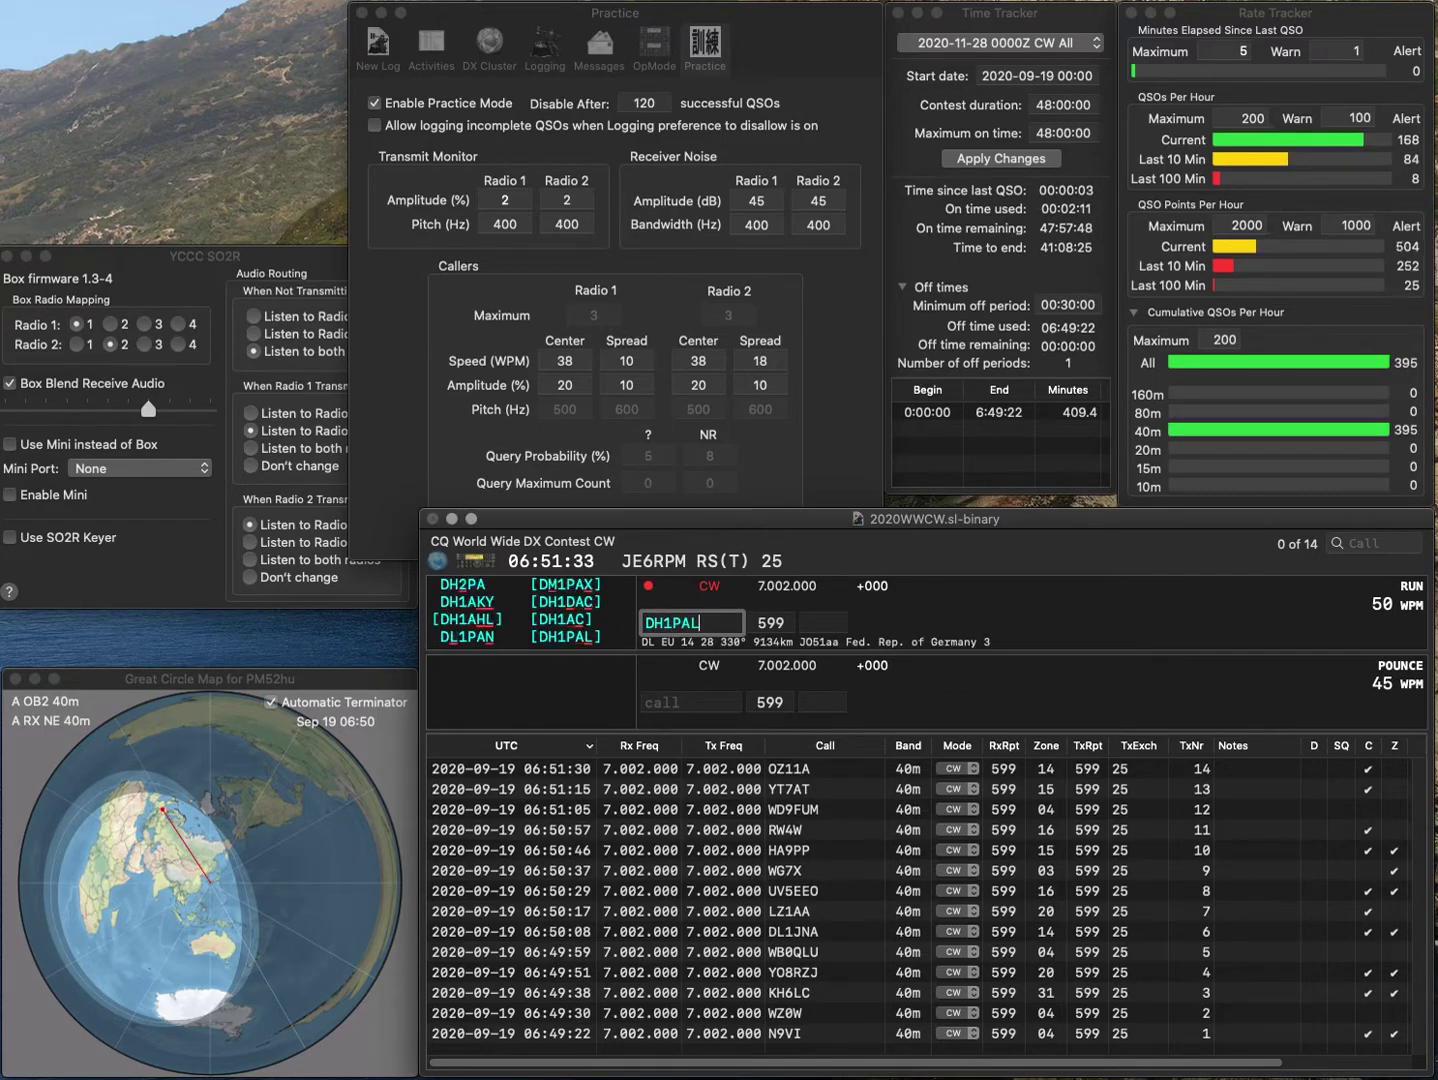
pyautogui.press('Return')
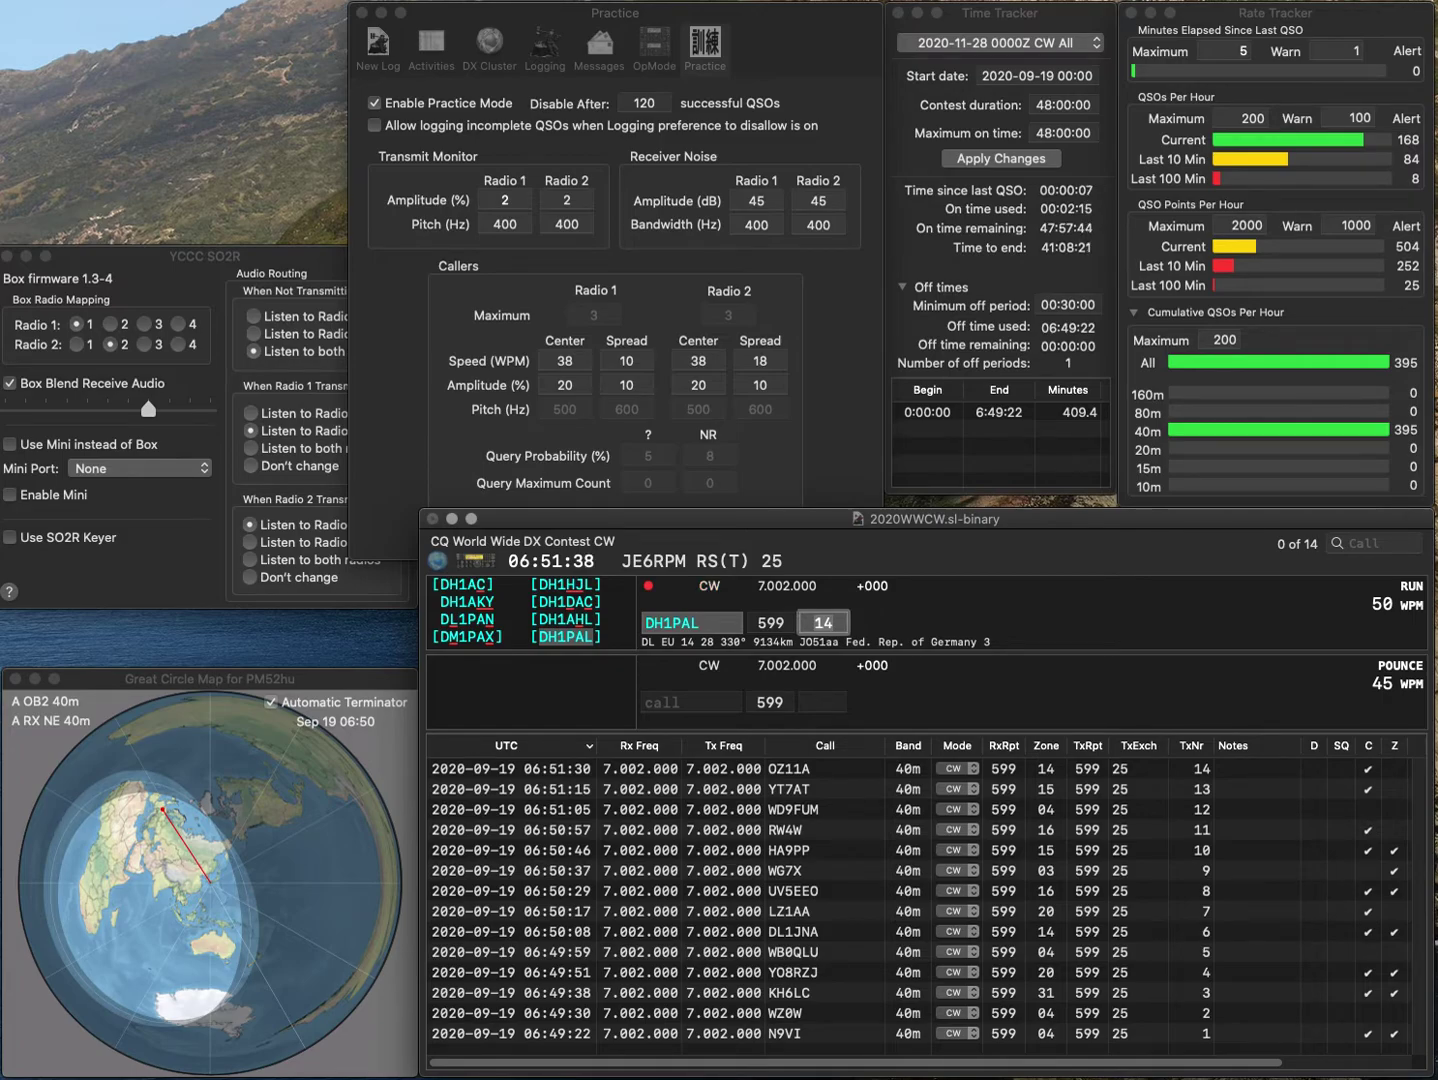
pyautogui.press('Return')
pyautogui.write('K')
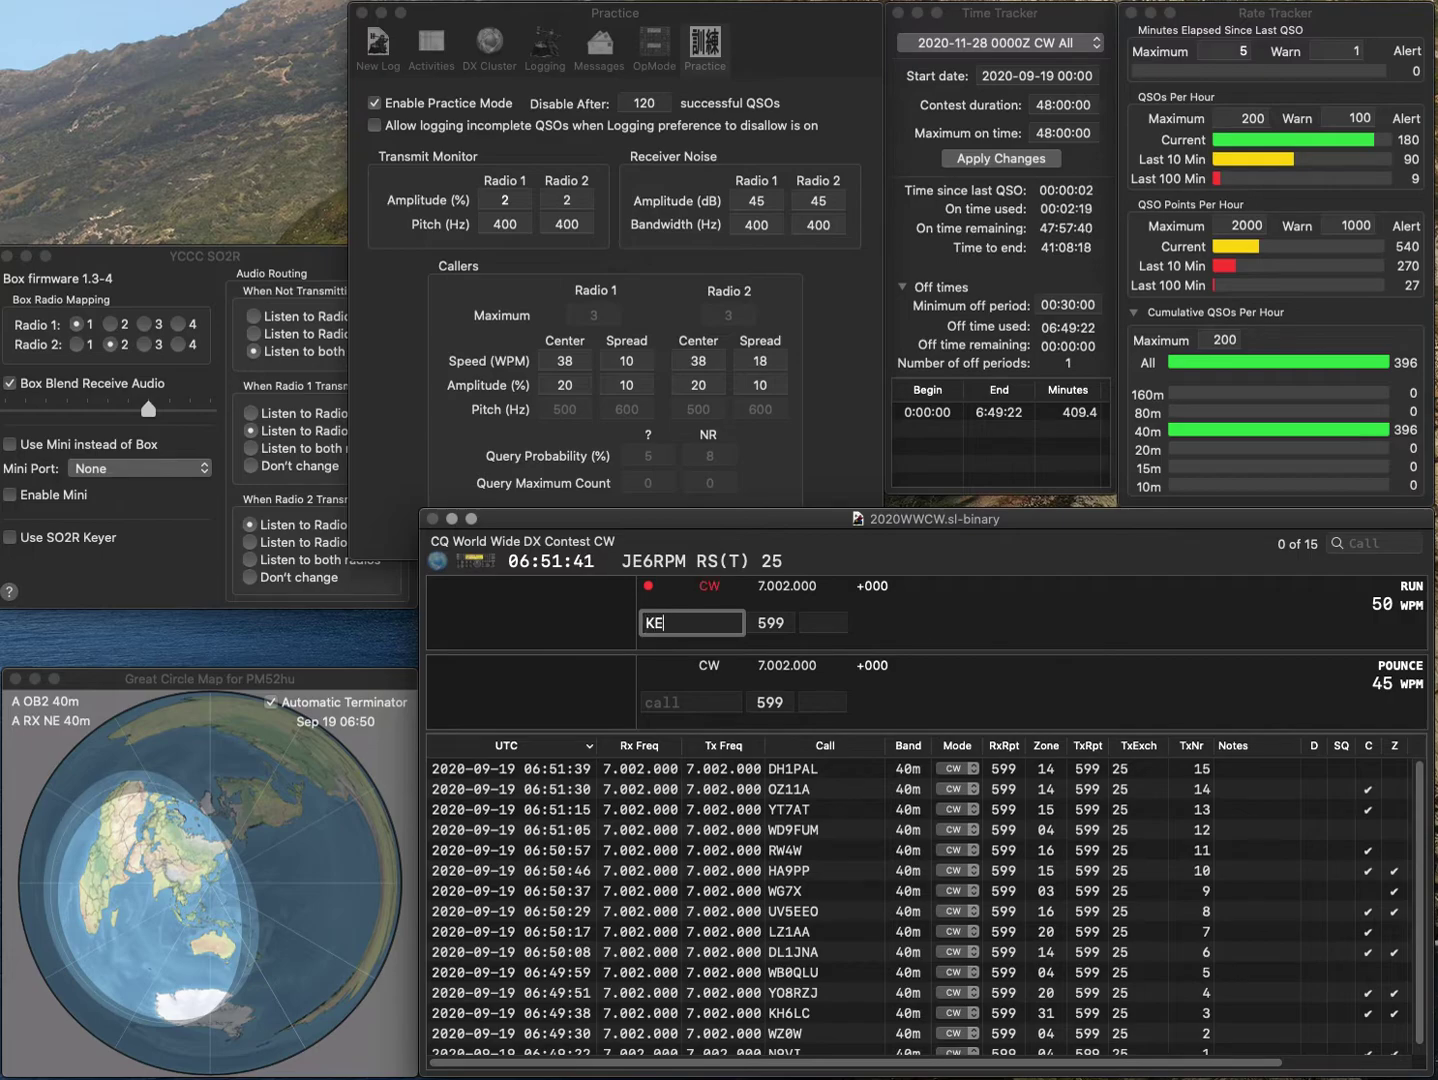
pyautogui.write('E8NBC')
pyautogui.press('Tab')
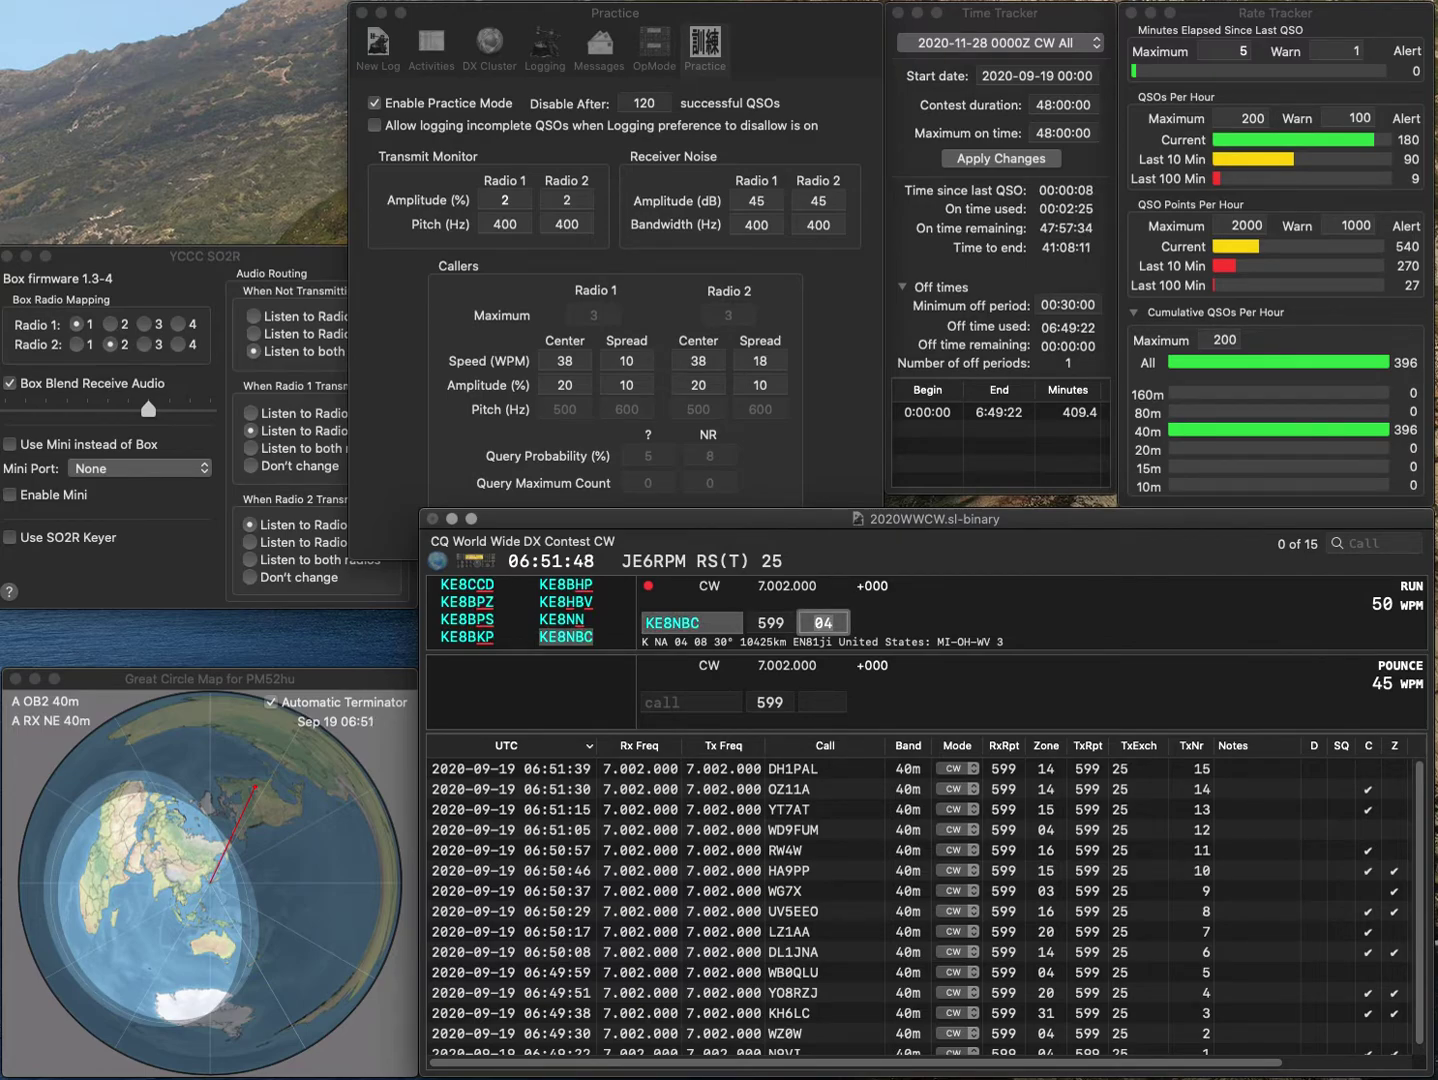
pyautogui.press('Return')
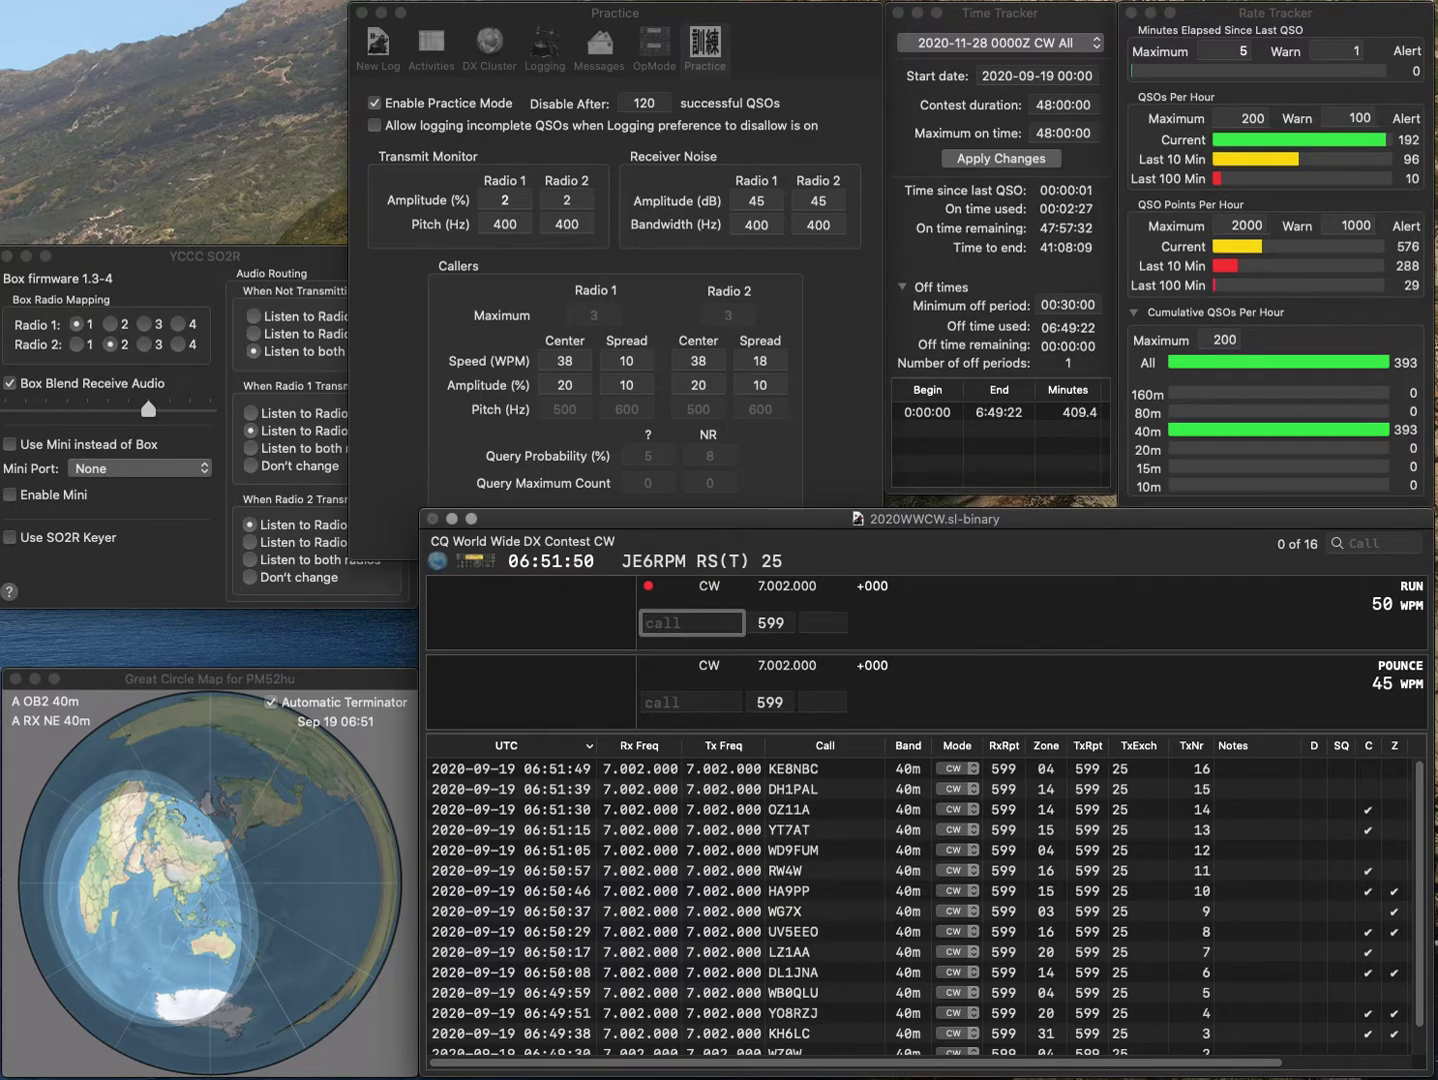
pyautogui.write('IK0SXU')
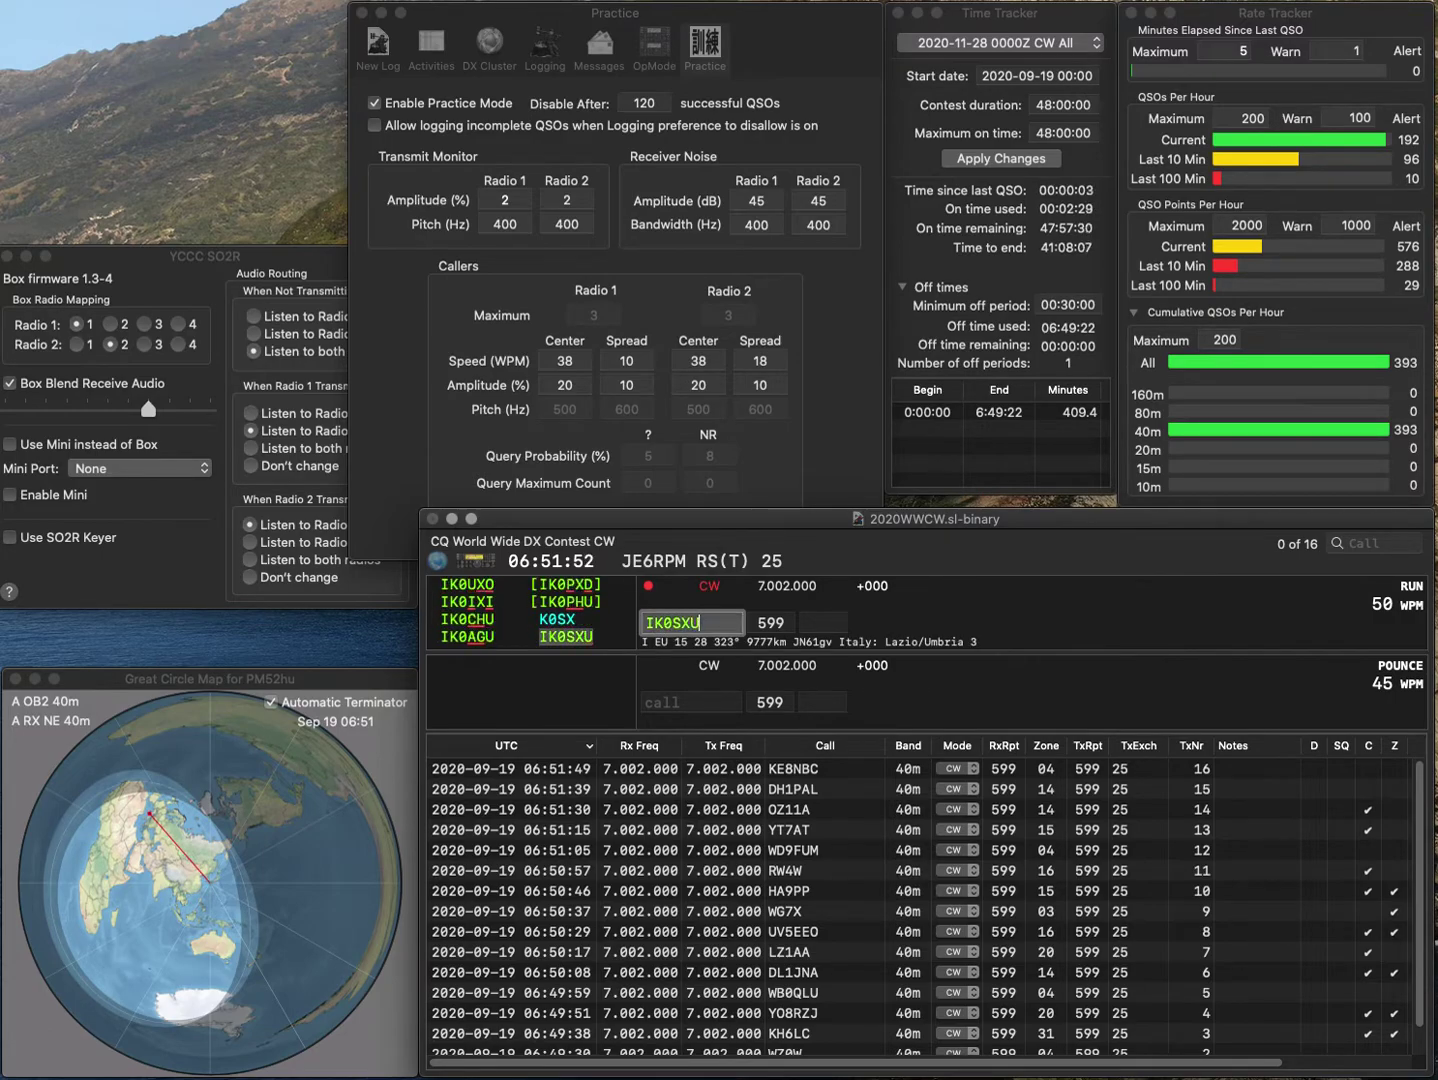
pyautogui.press('Tab')
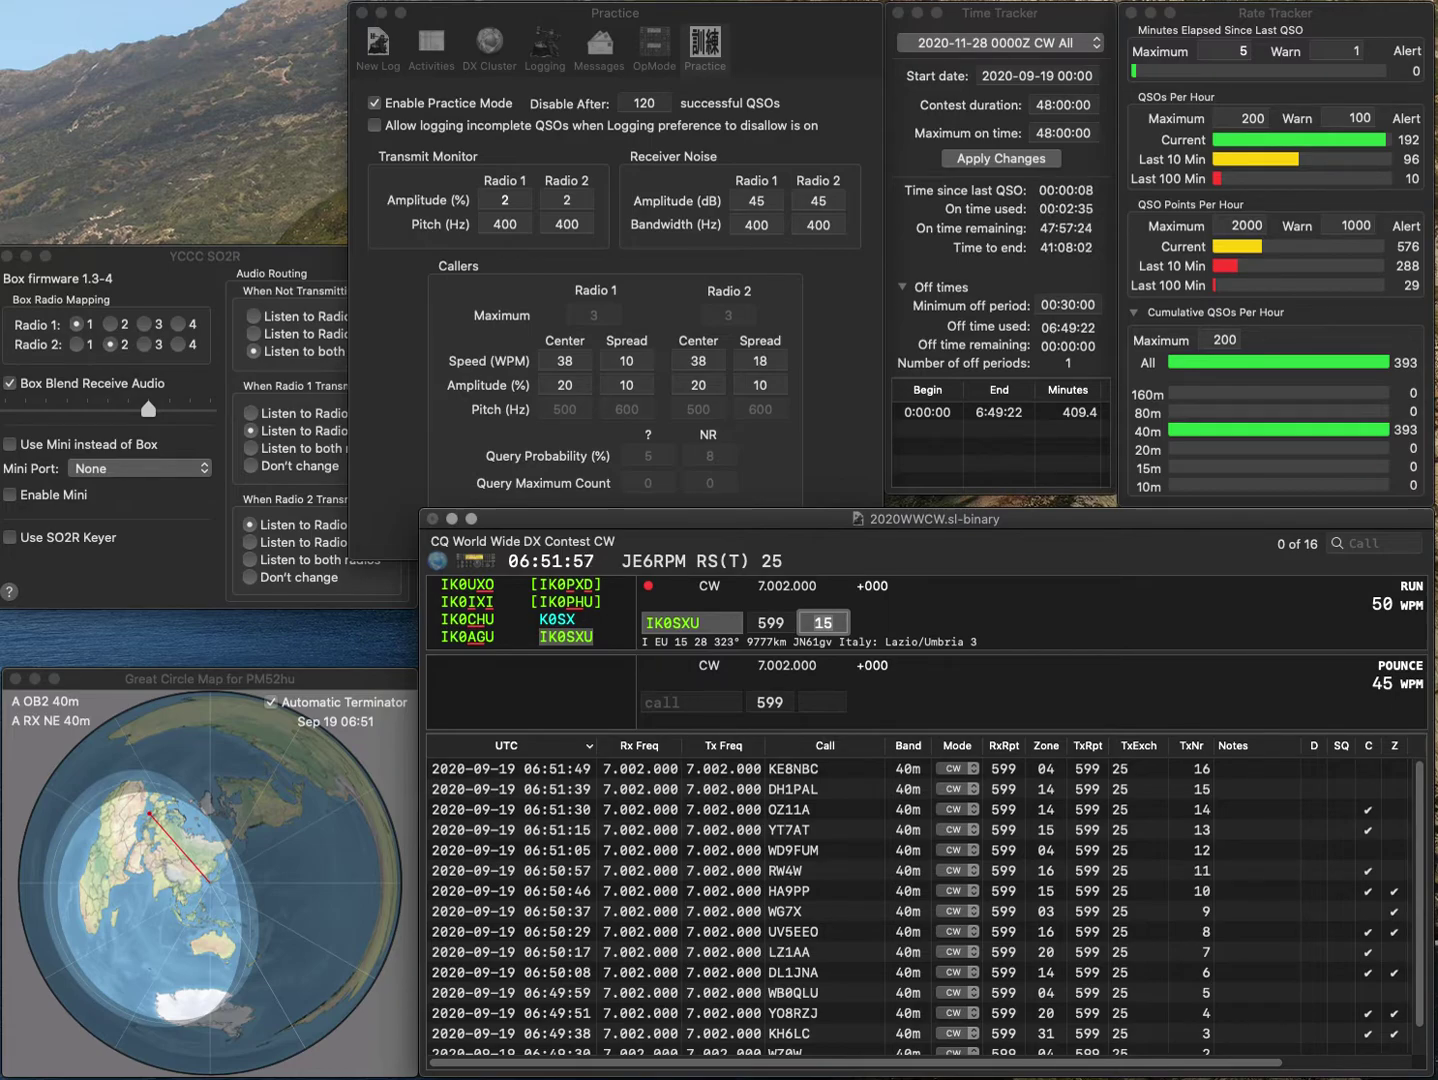
pyautogui.press('Return')
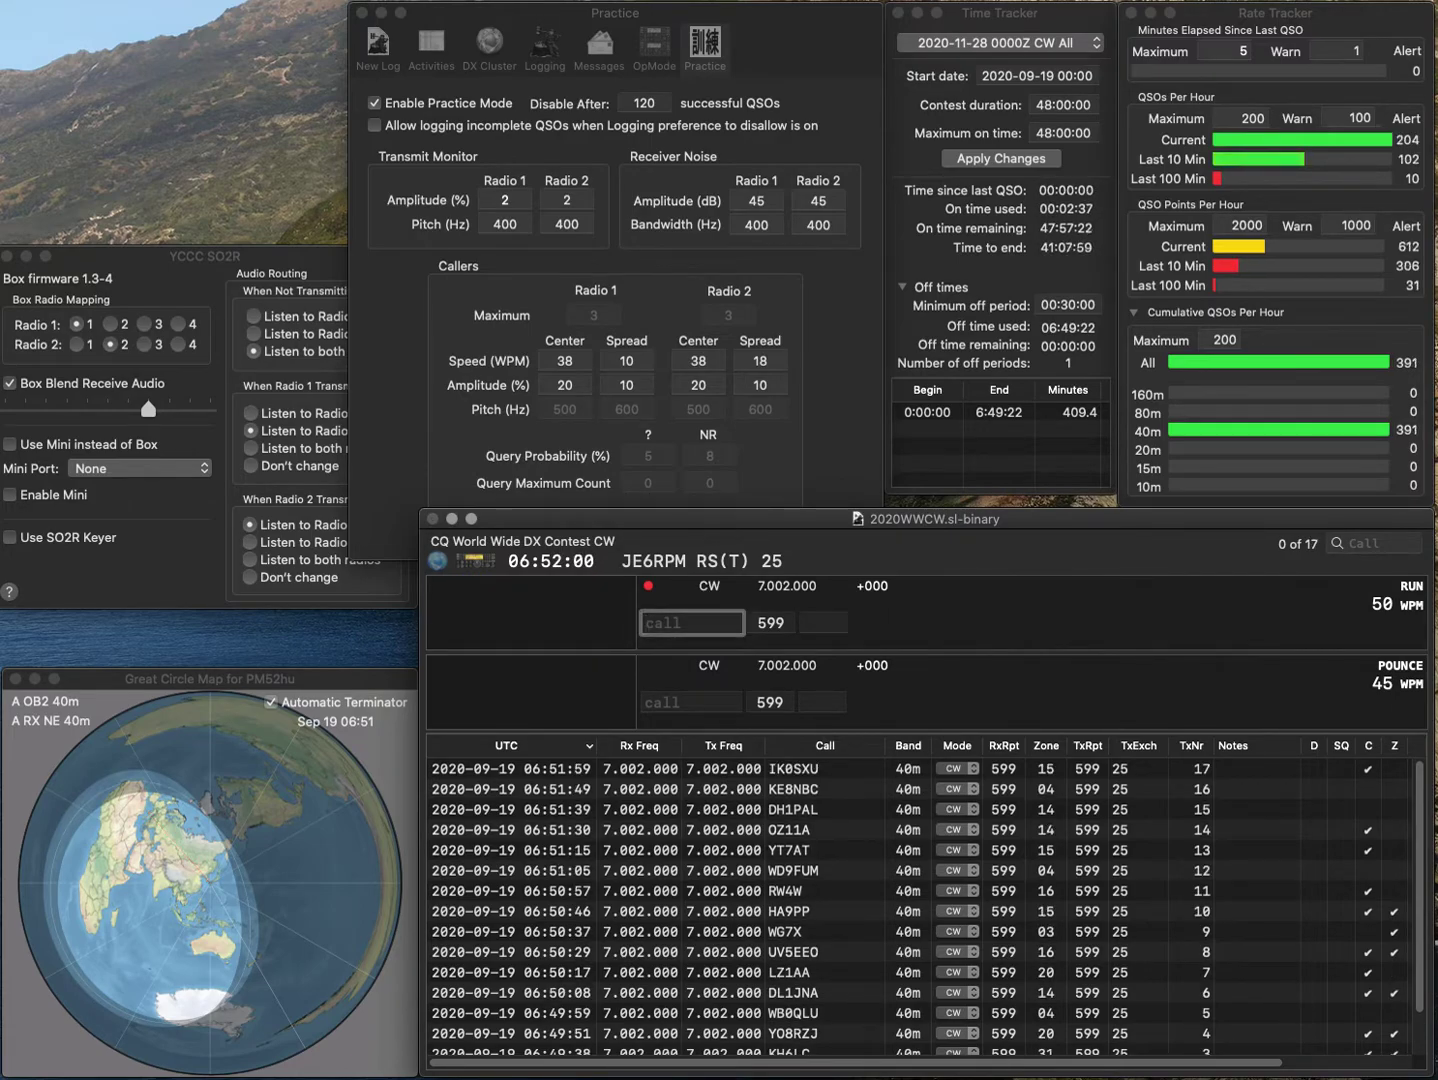
pyautogui.write('AA')
pyautogui.press('BackSpace')
pyautogui.press('Left')
pyautogui.write('W')
pyautogui.press('Left')
pyautogui.write('RZ9')
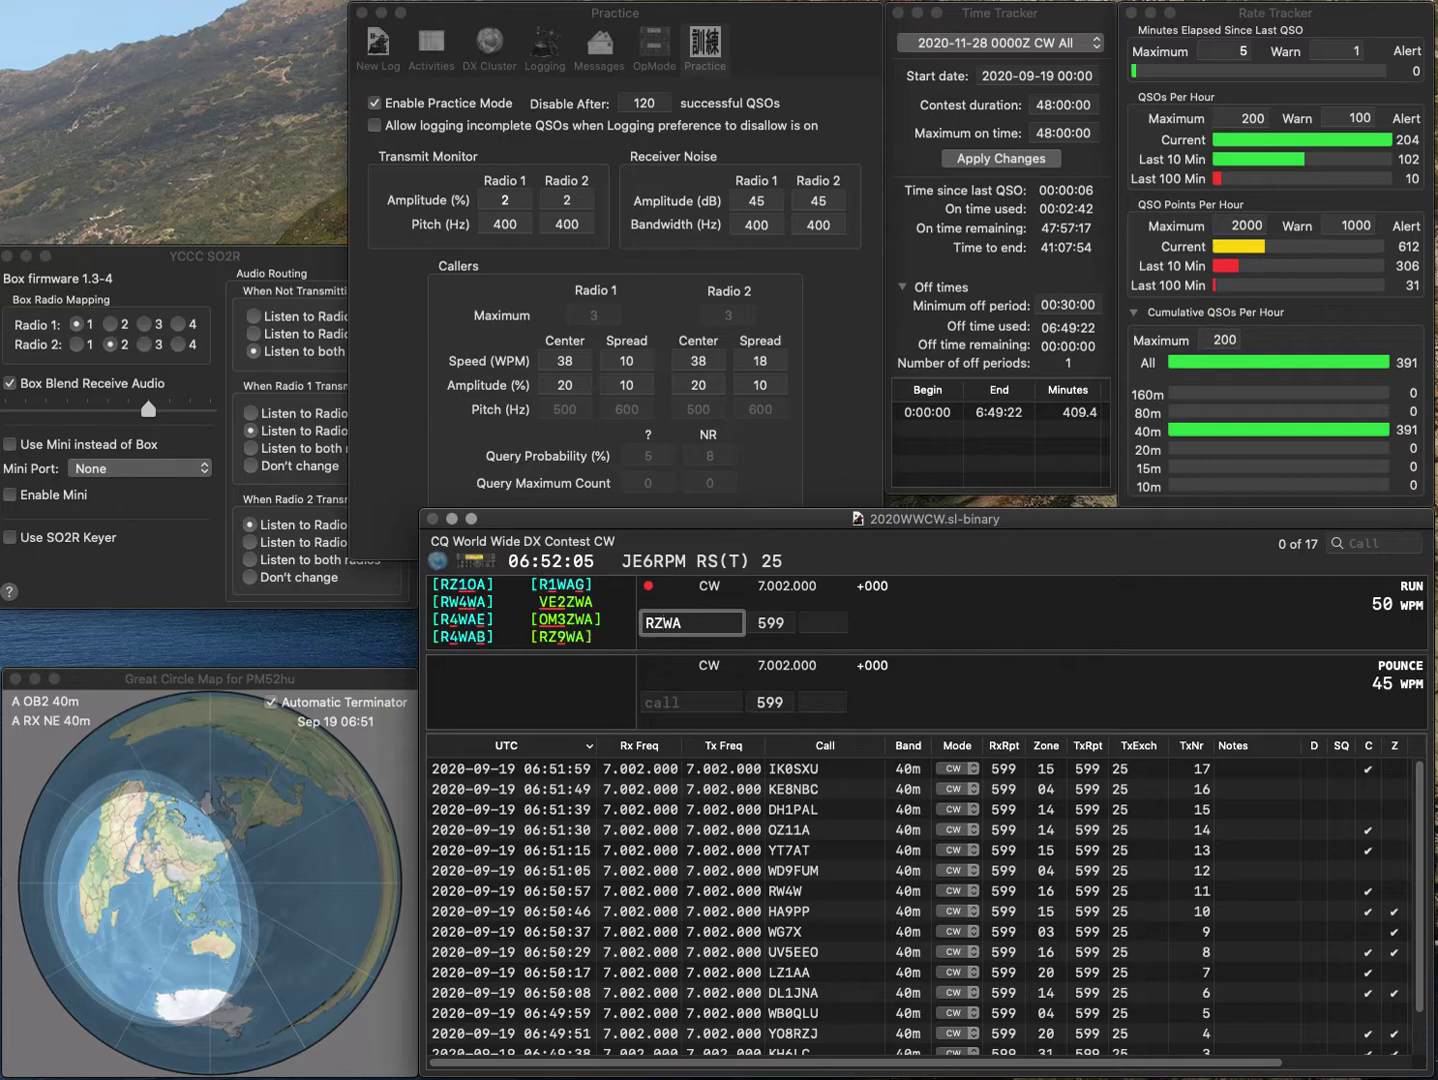
pyautogui.press('Tab')
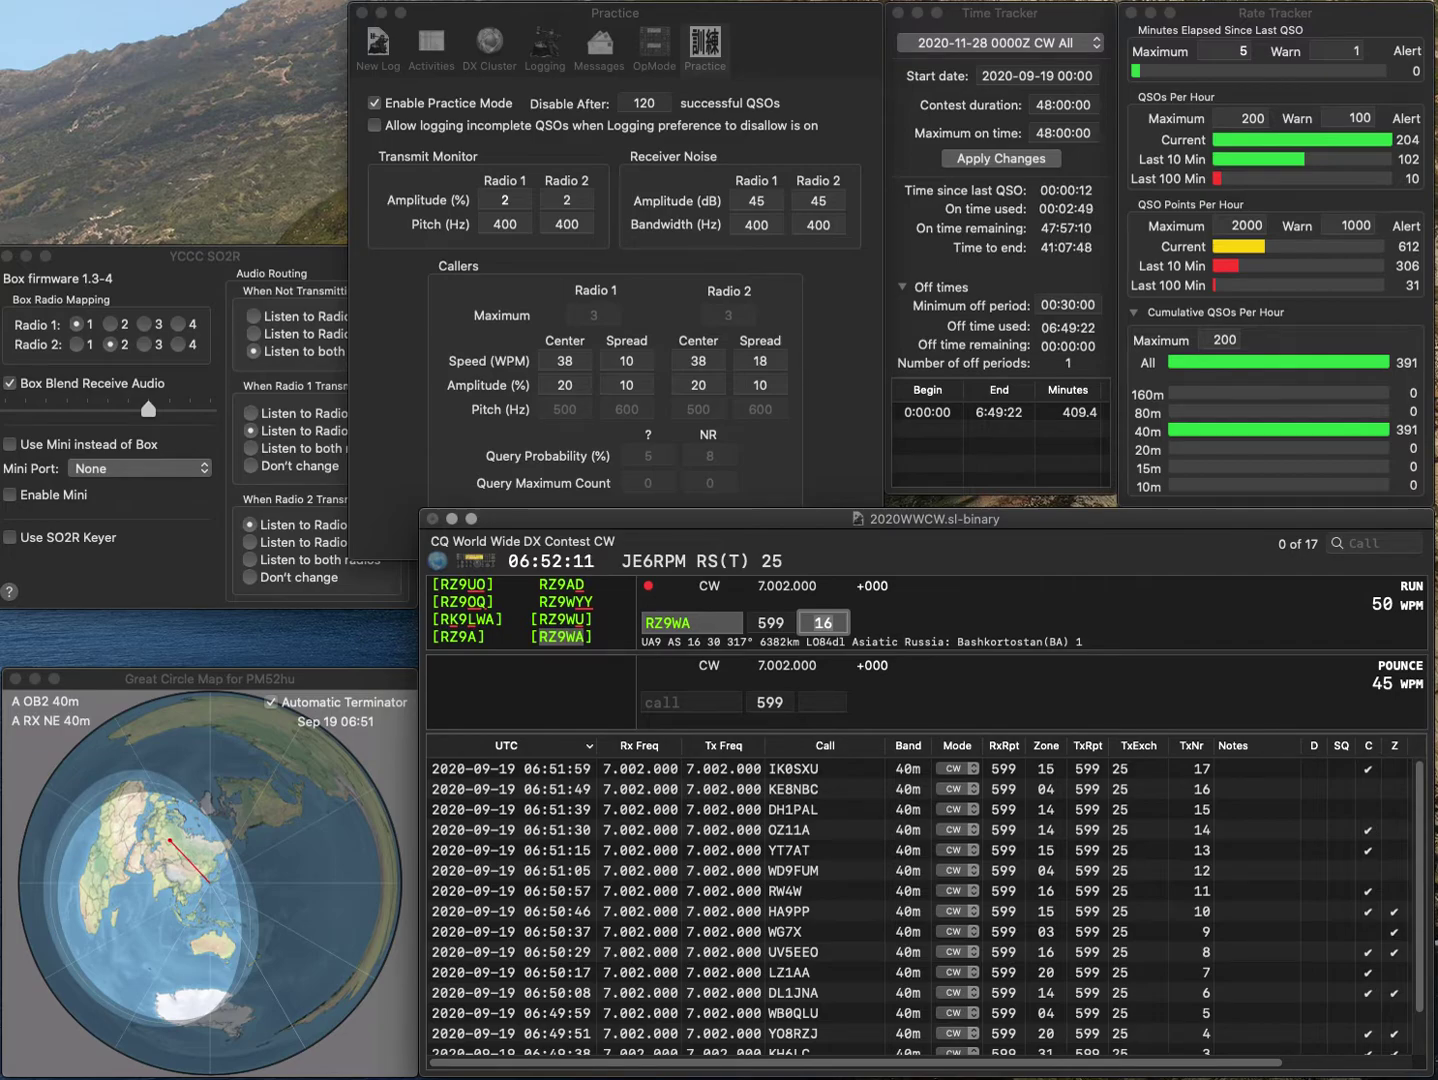
pyautogui.press('Return')
pyautogui.write('DJ')
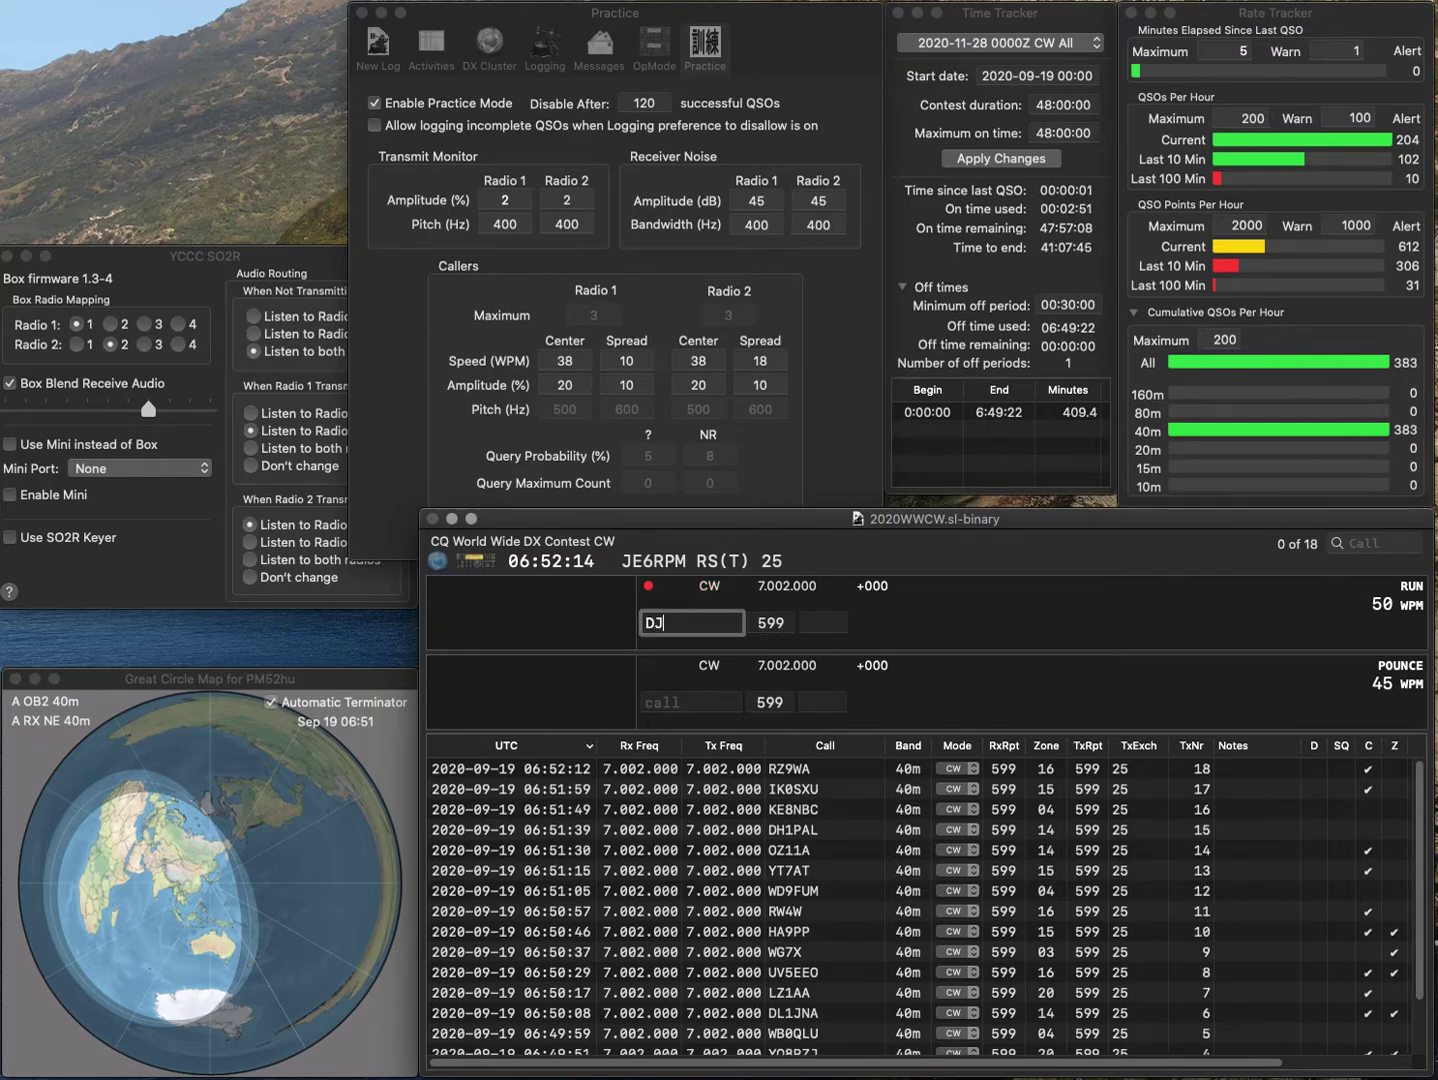
pyautogui.write('9I')
pyautogui.press('space')
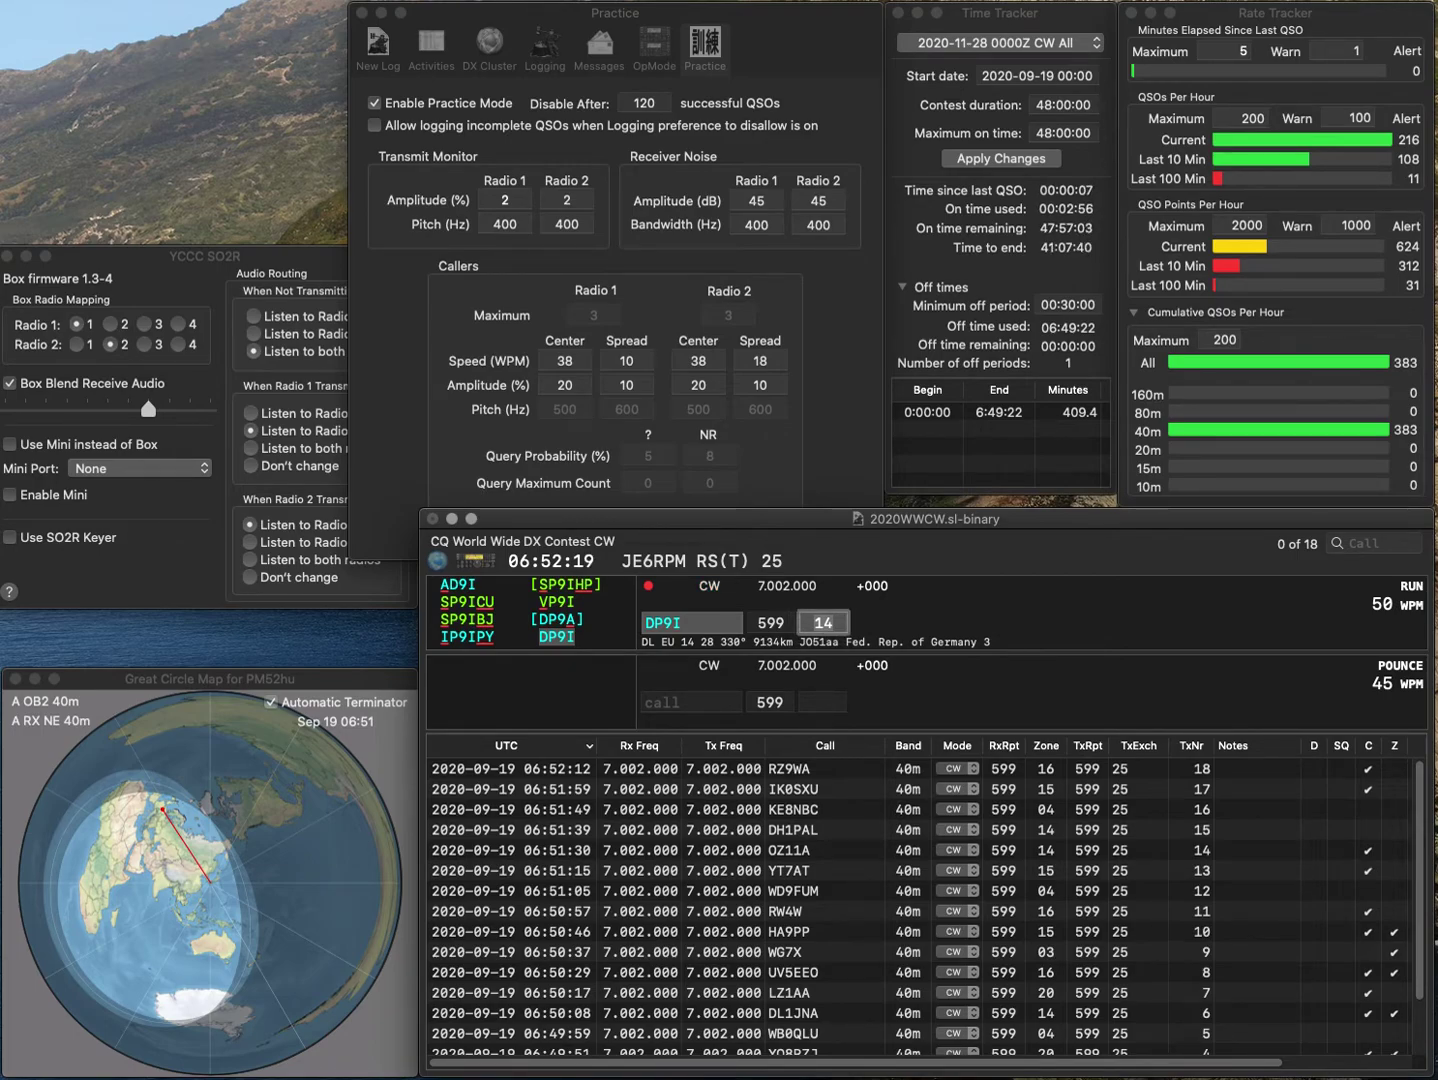
pyautogui.press('Return')
pyautogui.write('K1MAA')
pyautogui.press('Return')
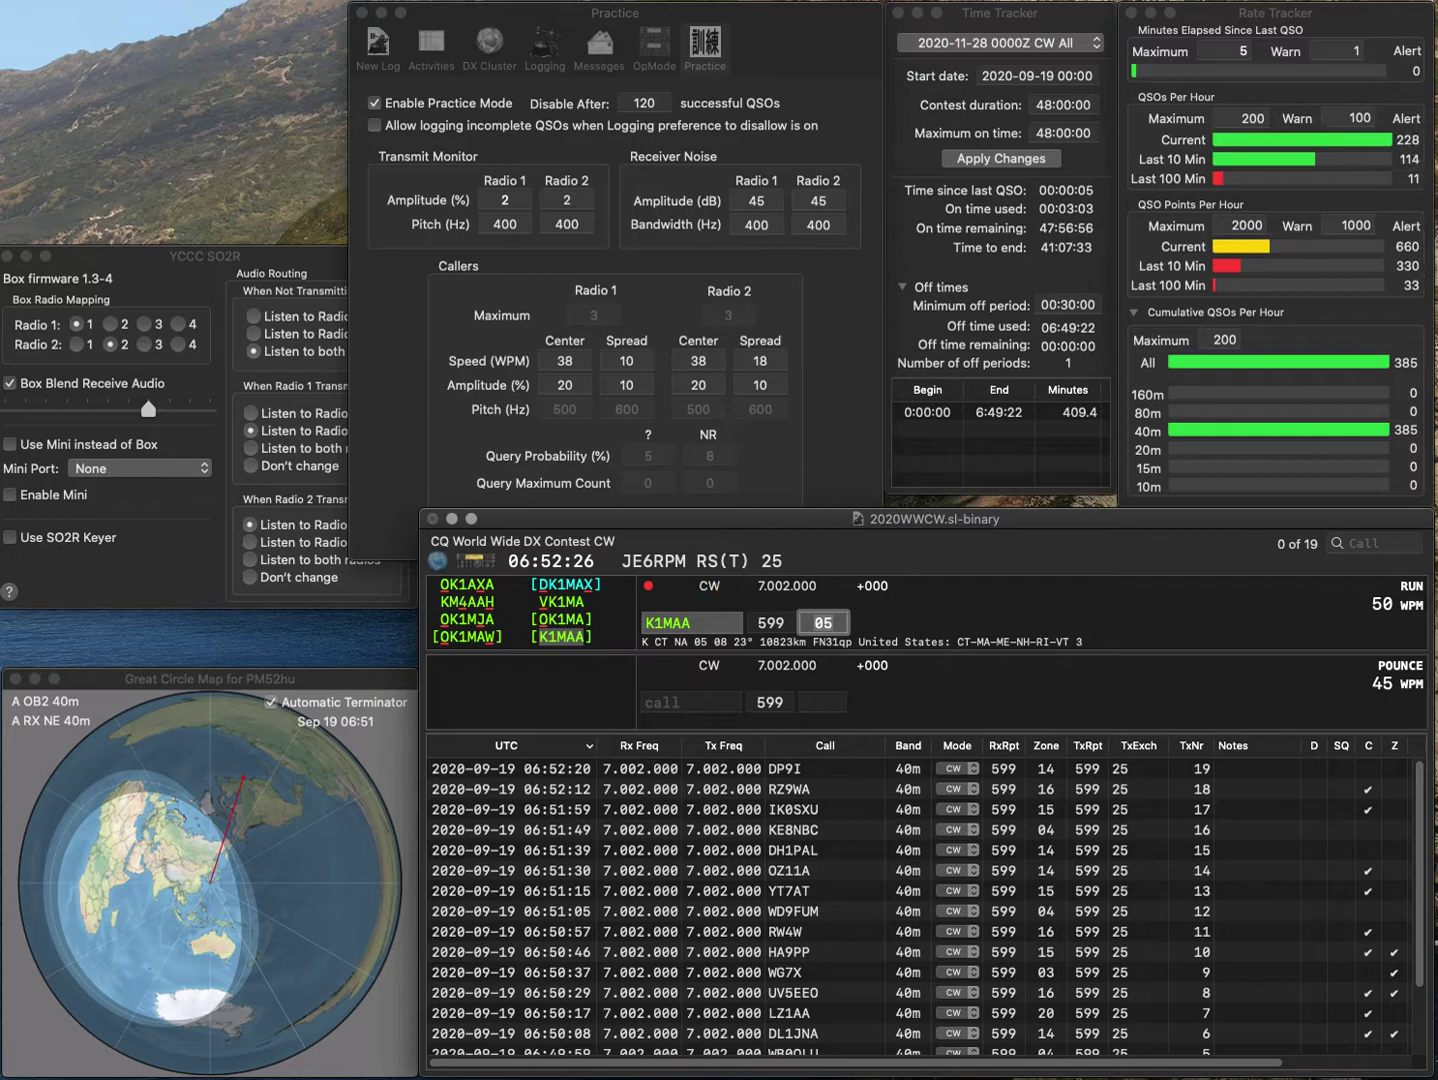
pyautogui.press('Return')
pyautogui.write('VE2OWL')
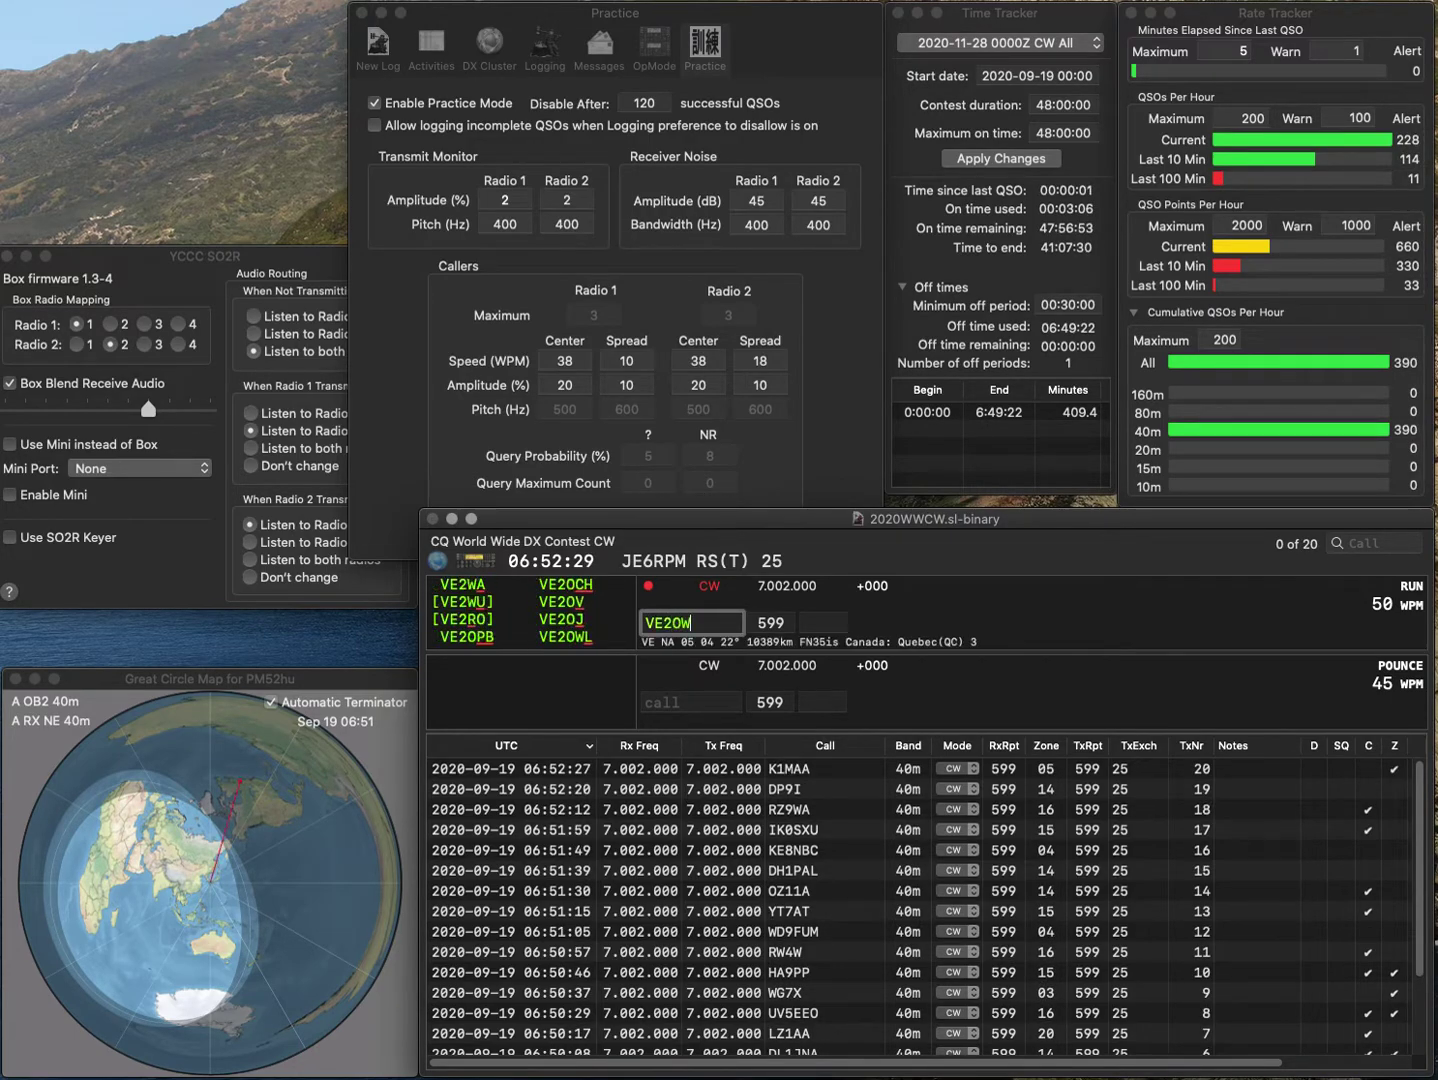
pyautogui.press('Tab')
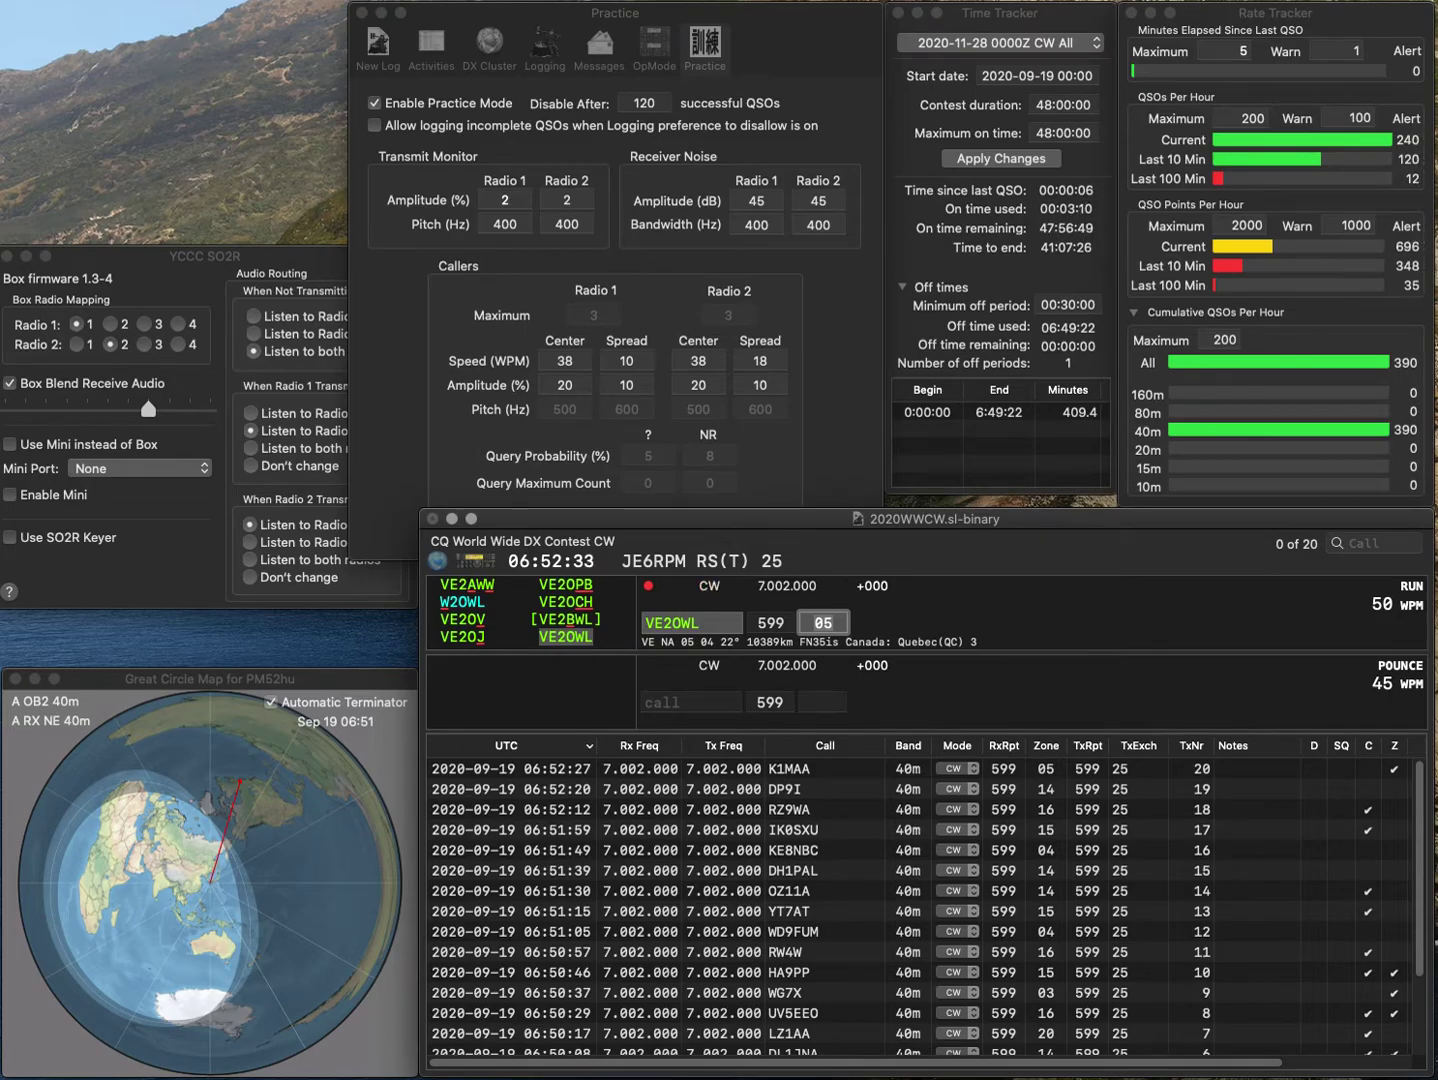
pyautogui.press('Return')
pyautogui.write('JA')
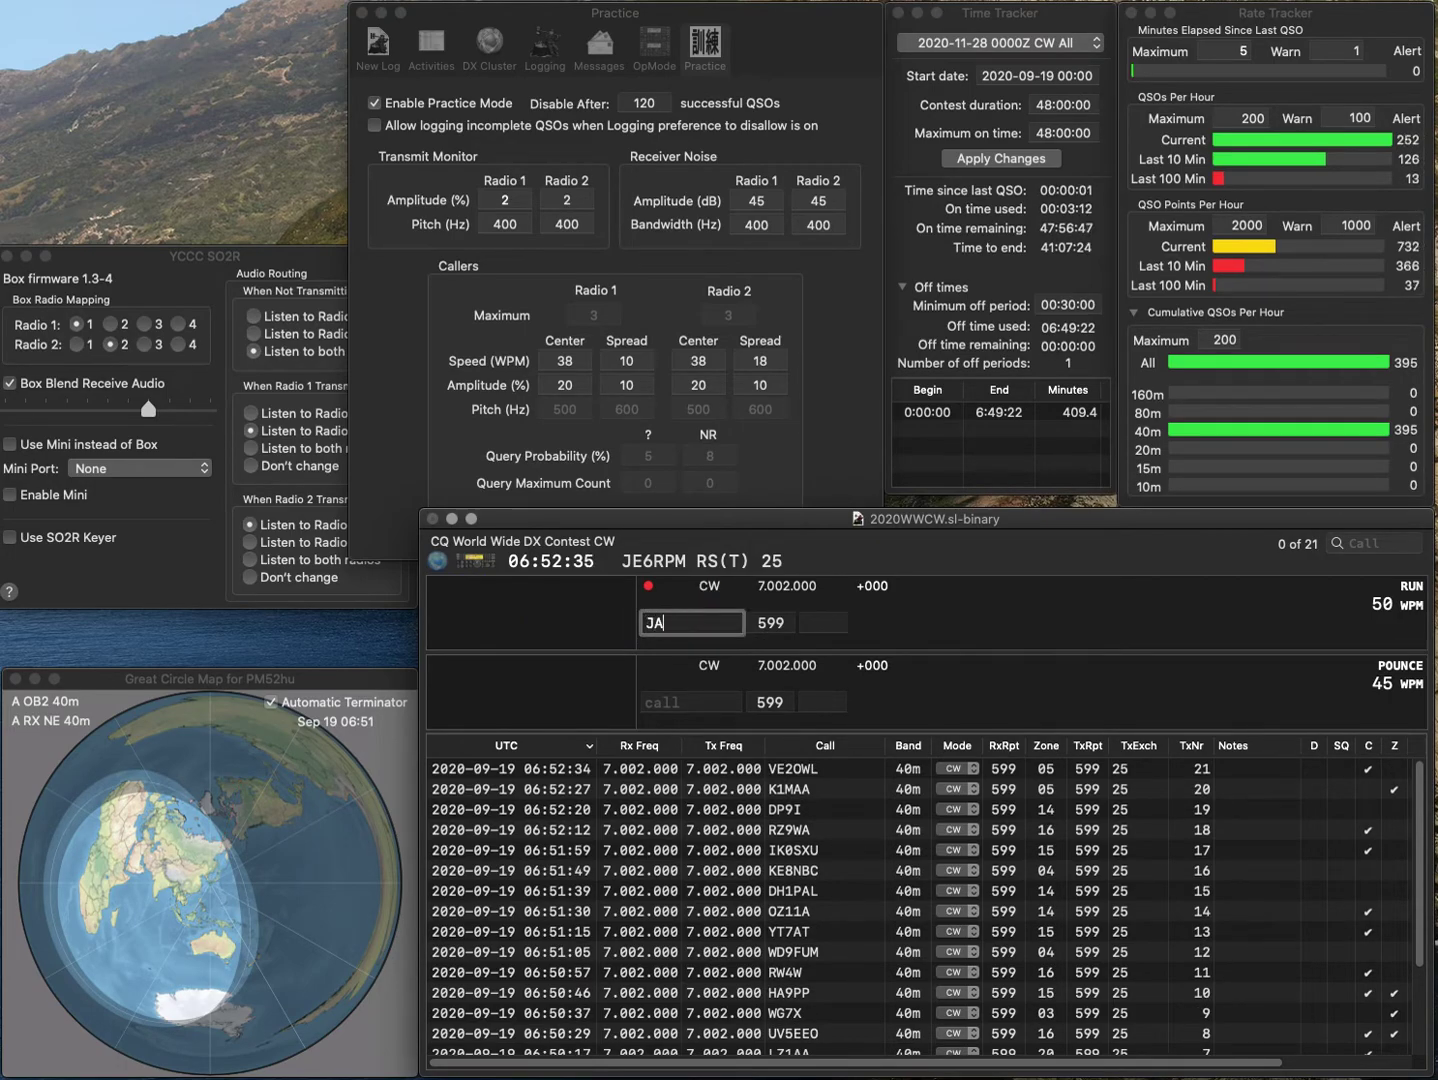
pyautogui.write('20LJ')
pyautogui.press('Return')
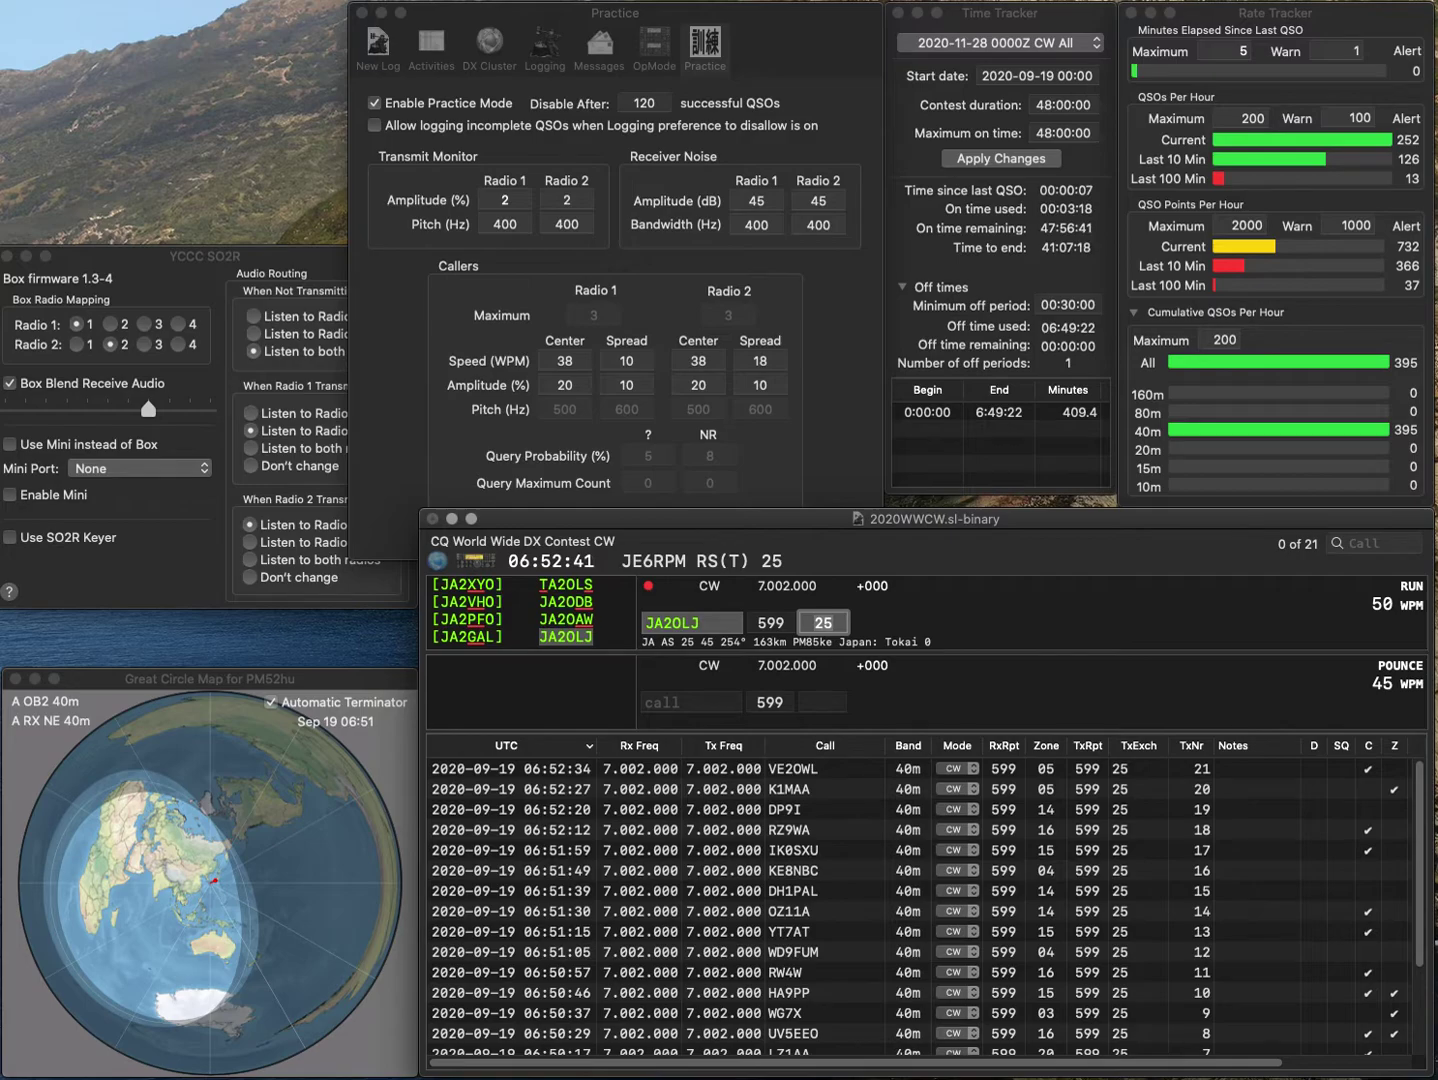
pyautogui.press('Return')
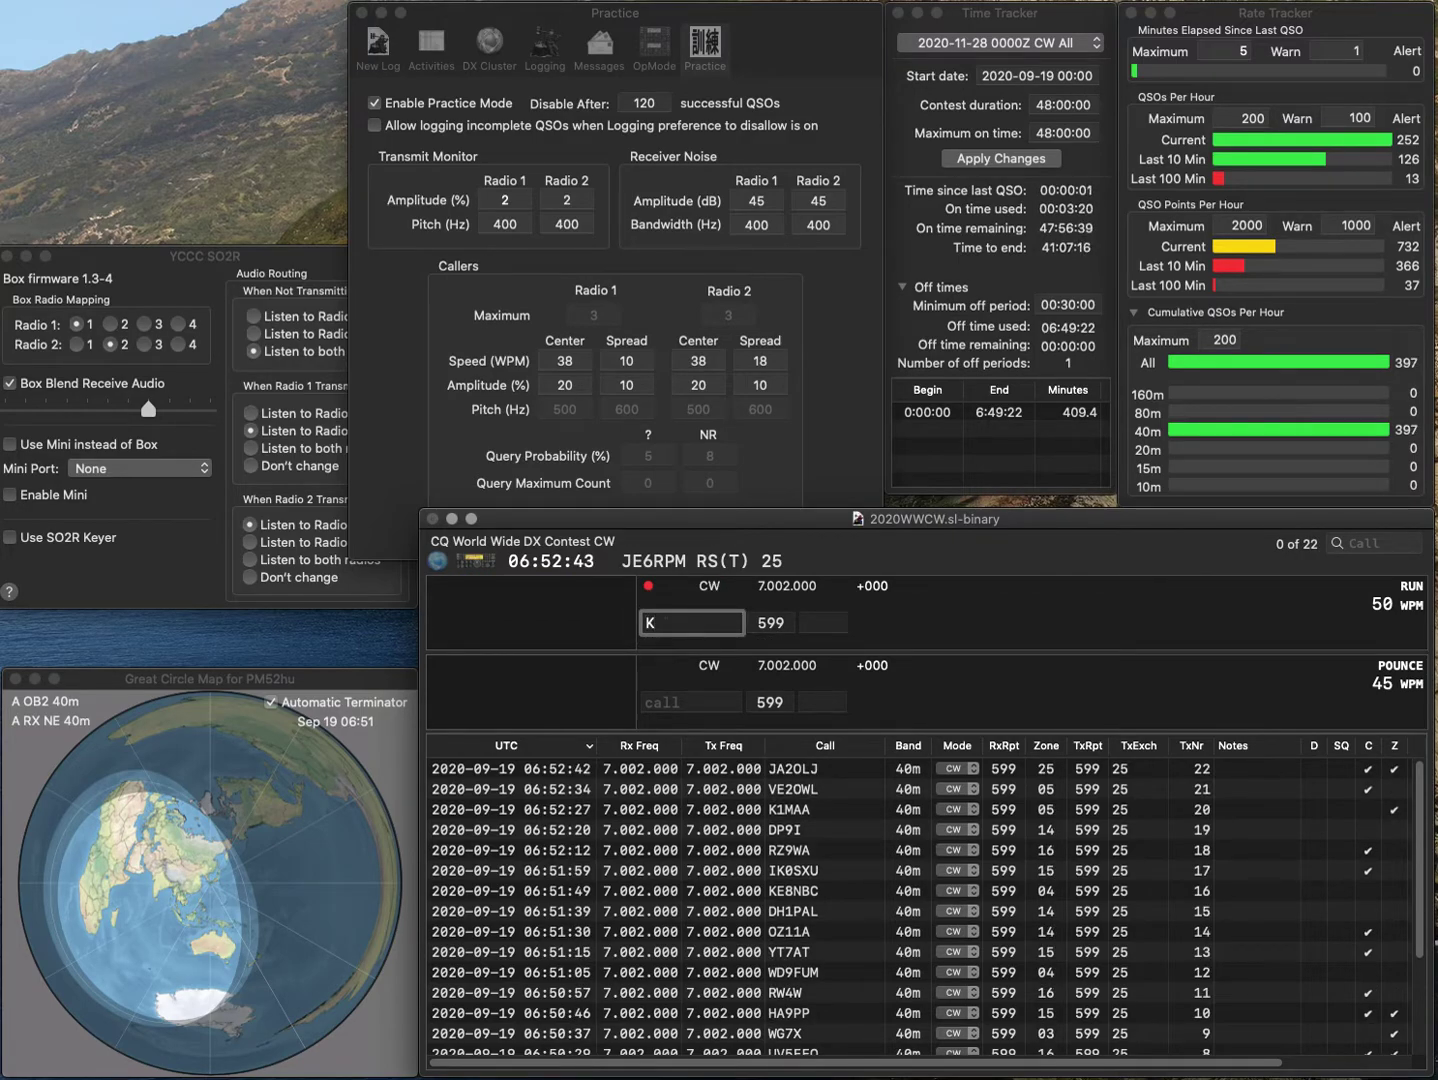
pyautogui.write('DBQ')
pyautogui.click(647, 623)
pyautogui.write('D9')
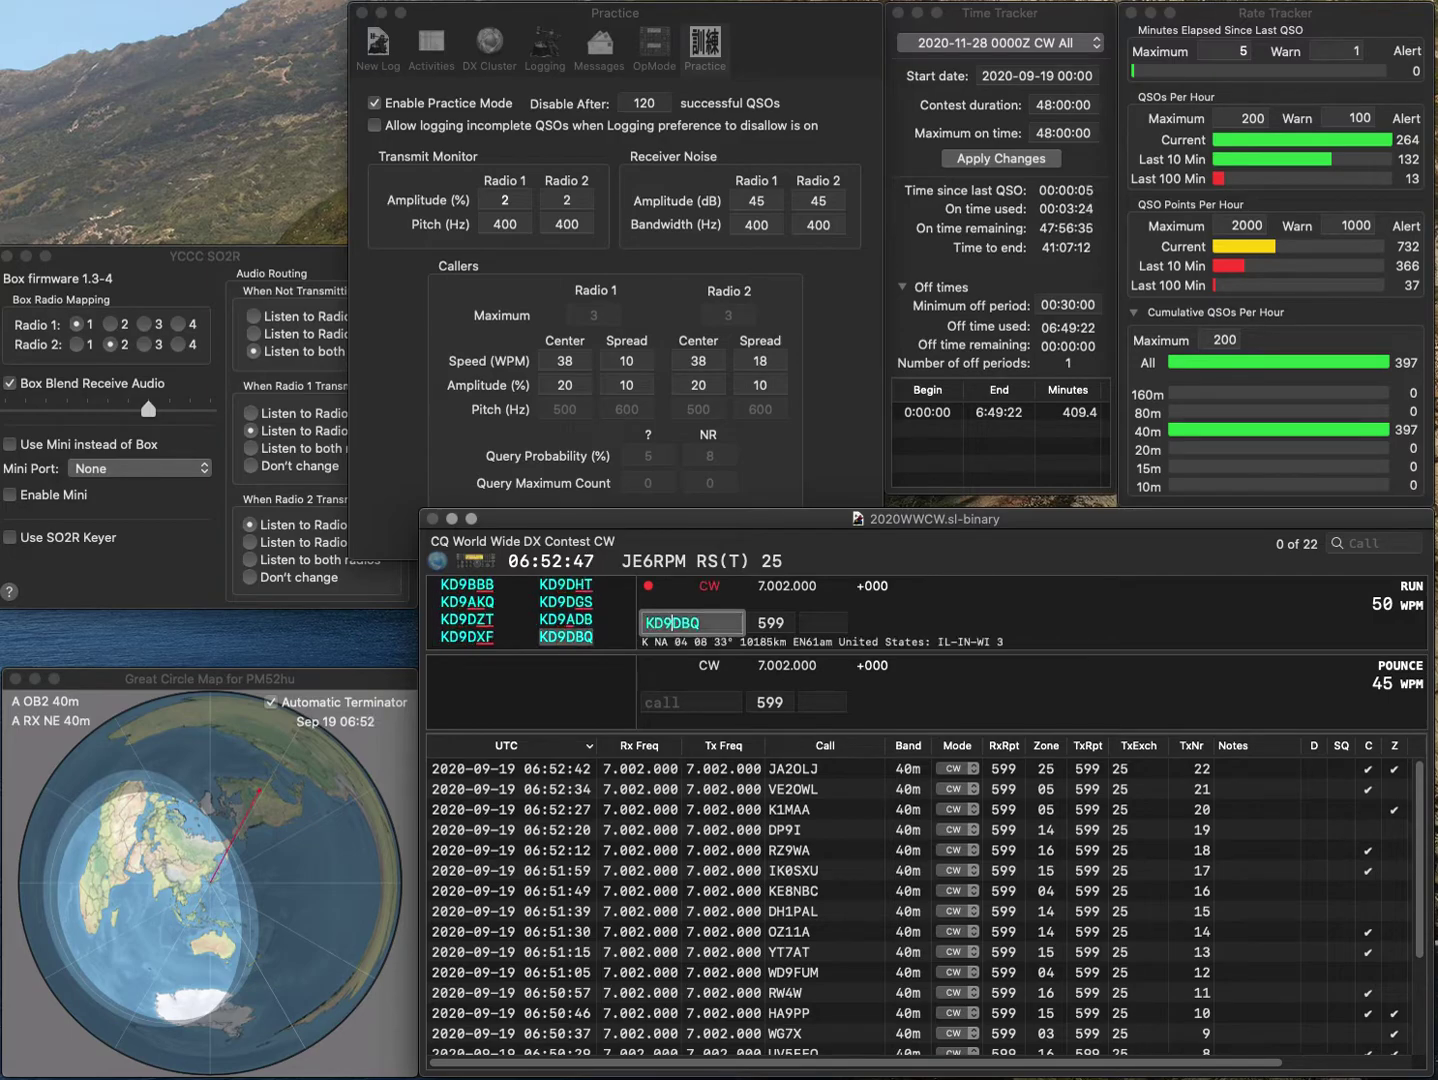
pyautogui.press('space')
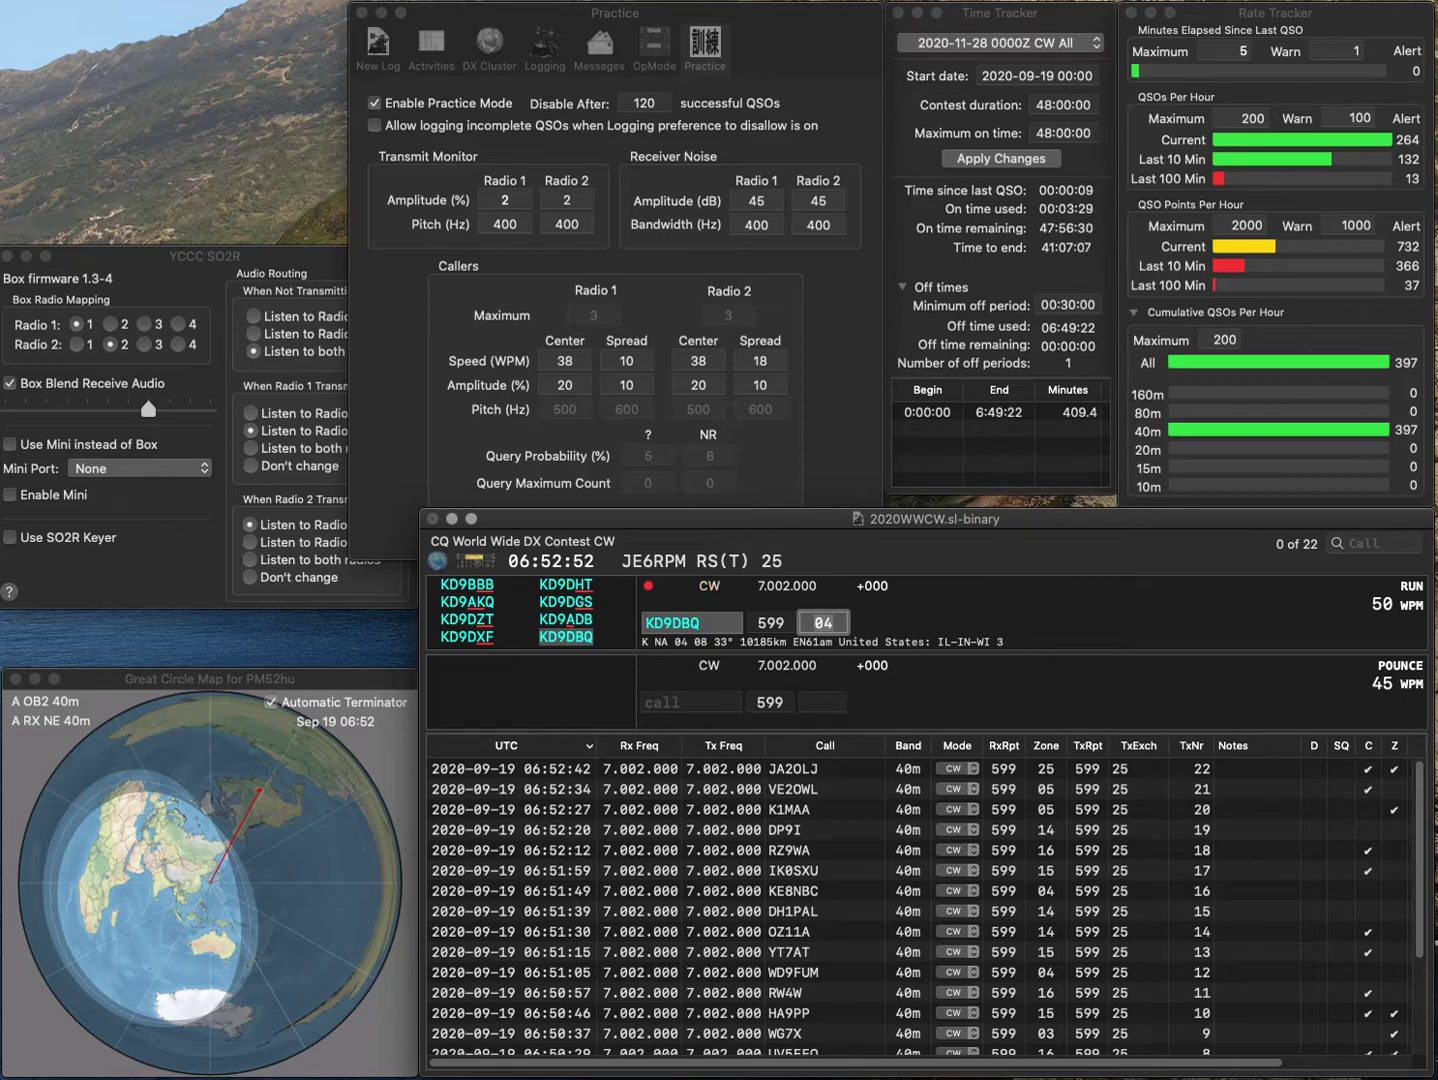
pyautogui.press('Return')
pyautogui.write('N1TIZ')
pyautogui.press('space')
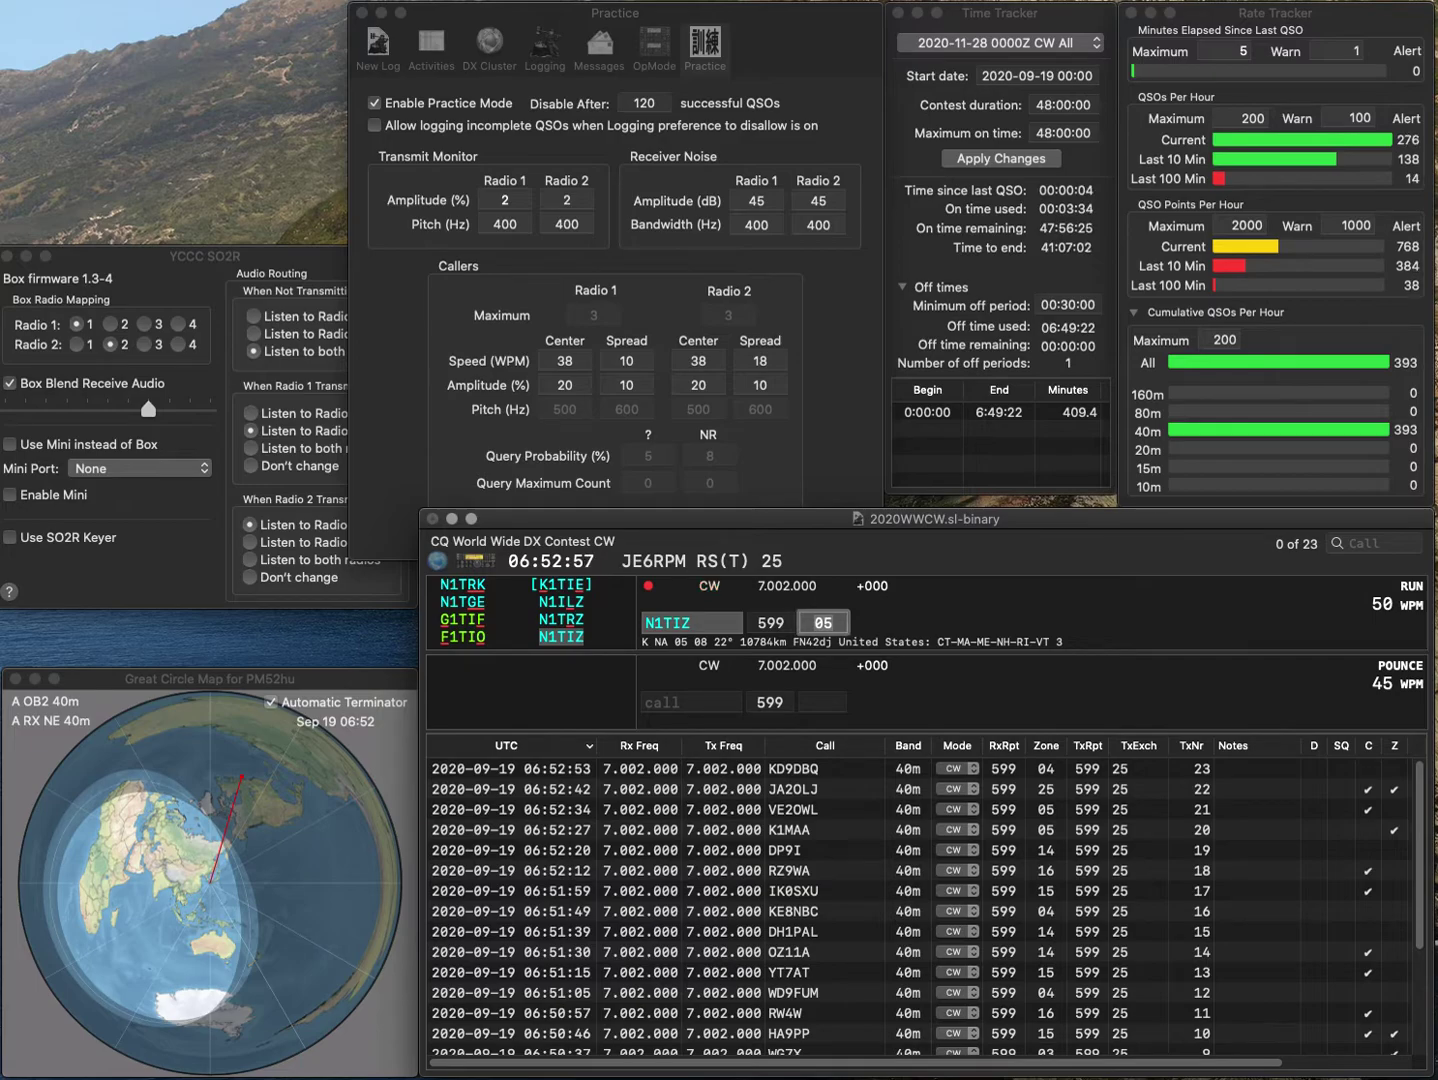
pyautogui.press('Return')
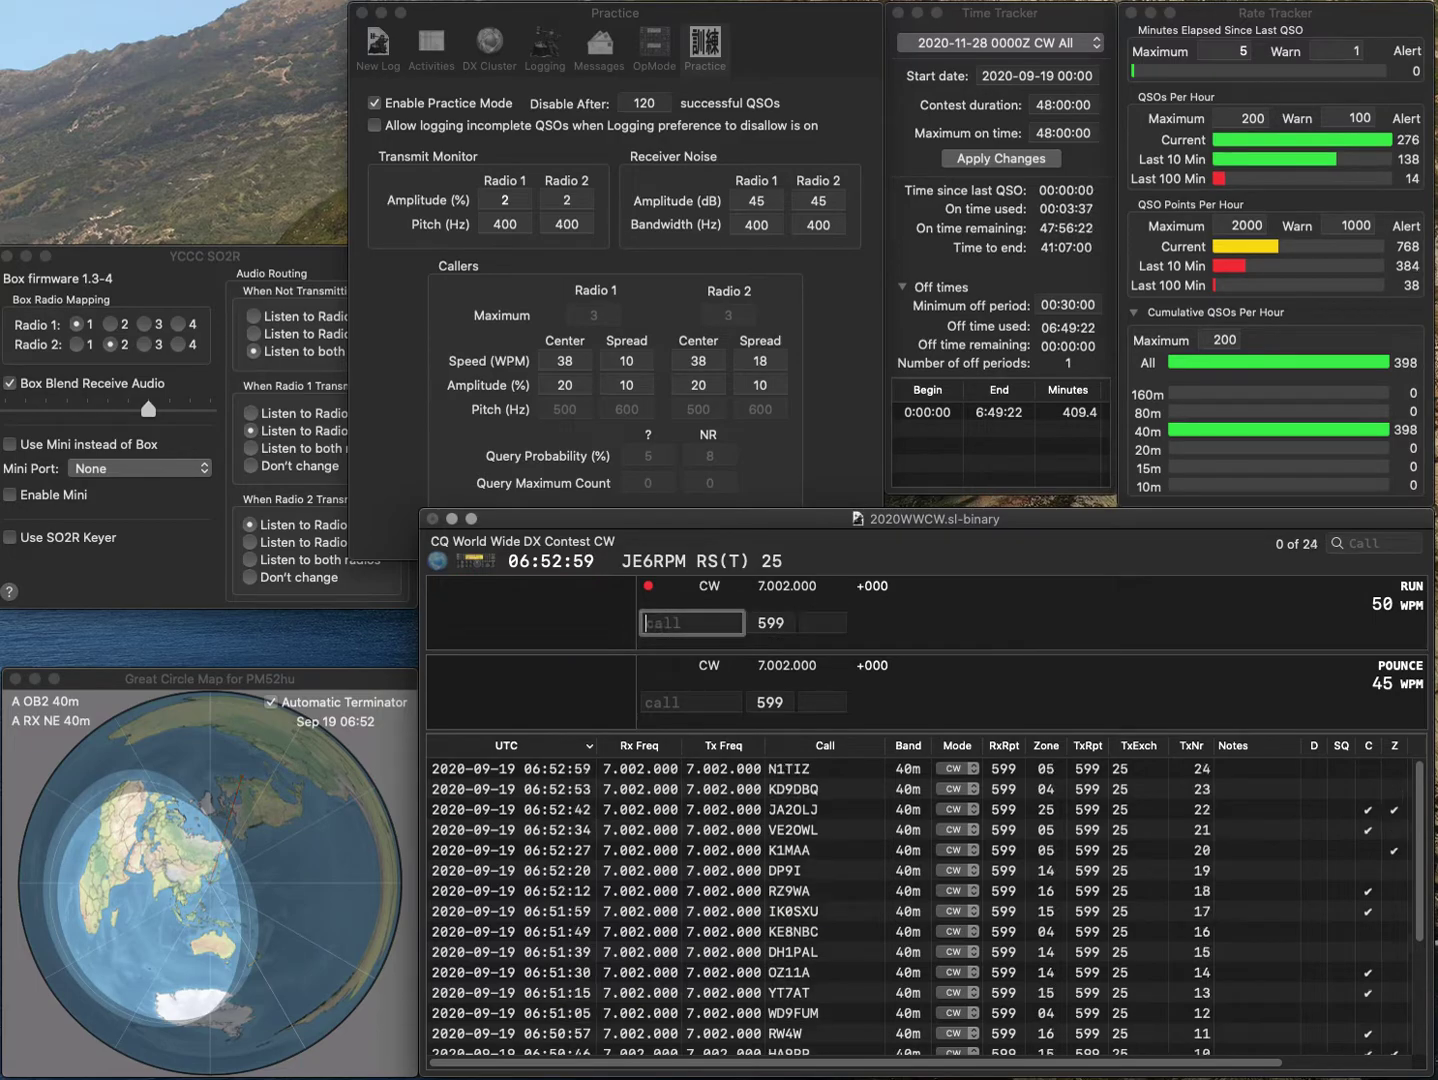
pyautogui.write('N7NR')
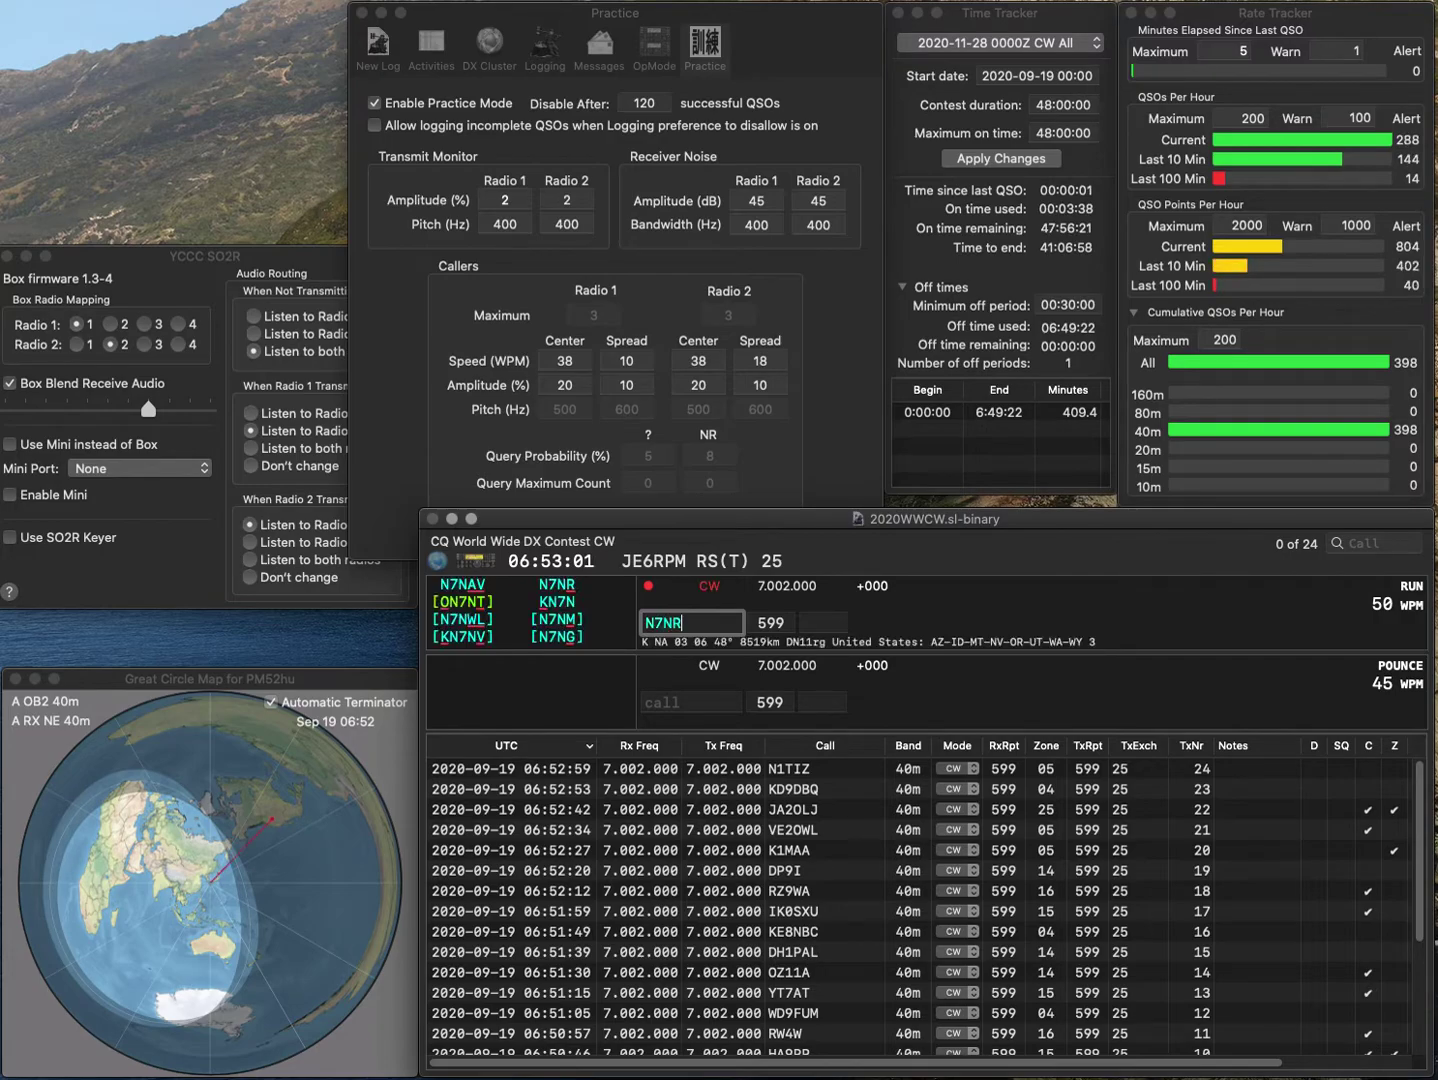
pyautogui.press('space')
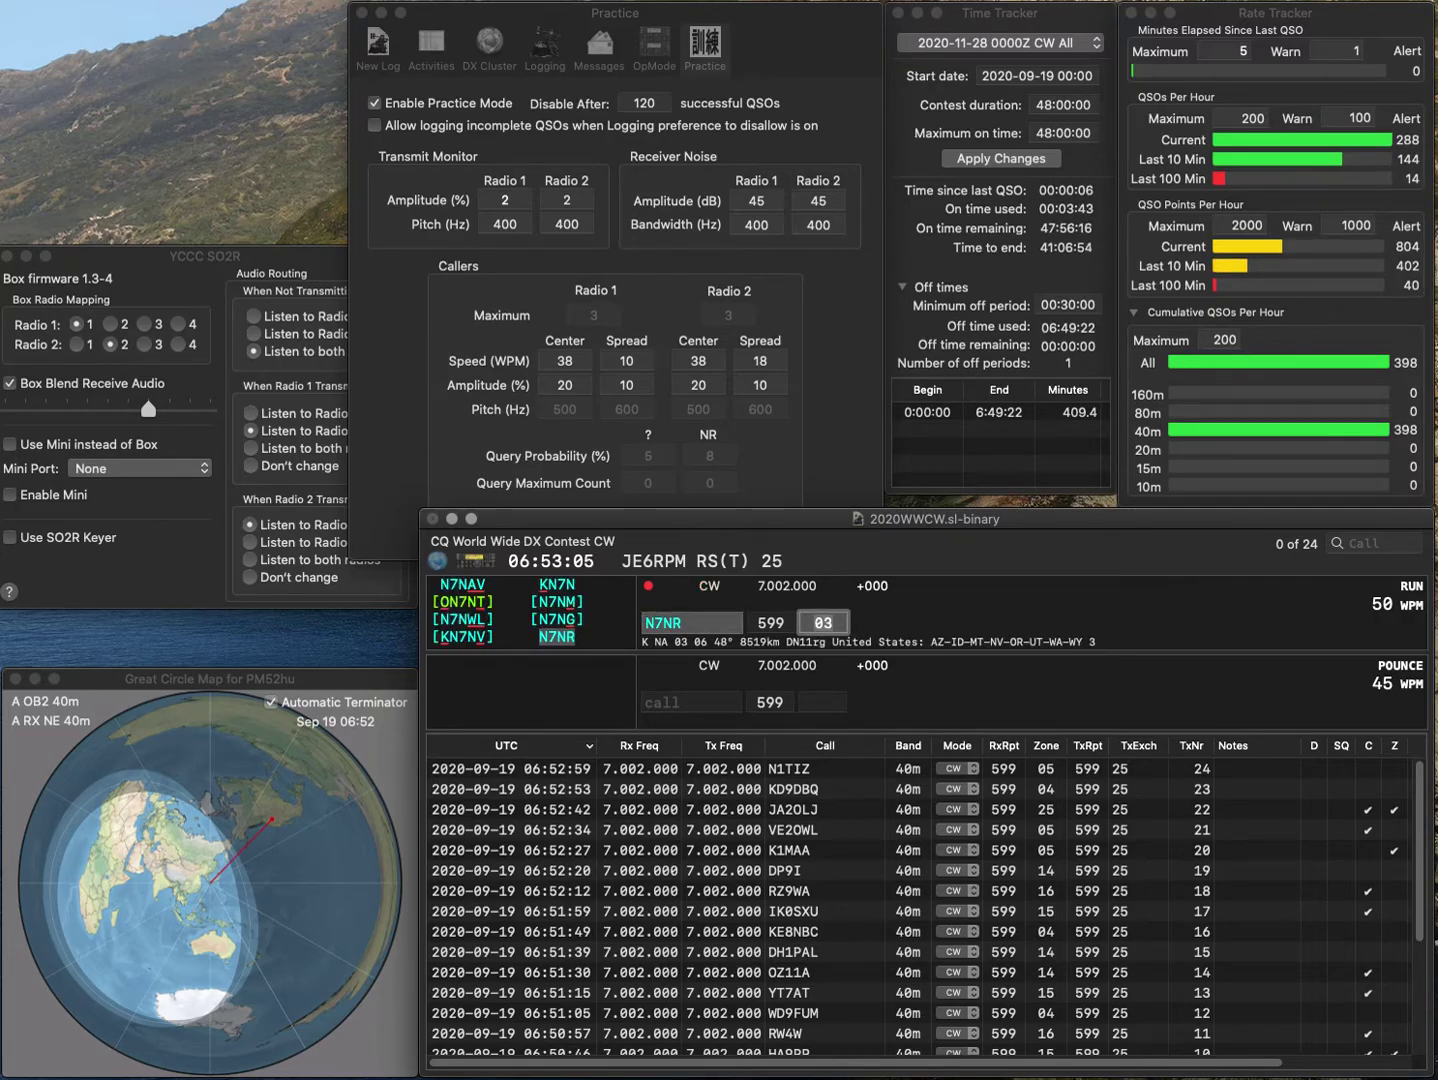
pyautogui.press('Return')
pyautogui.write('OK8SMS')
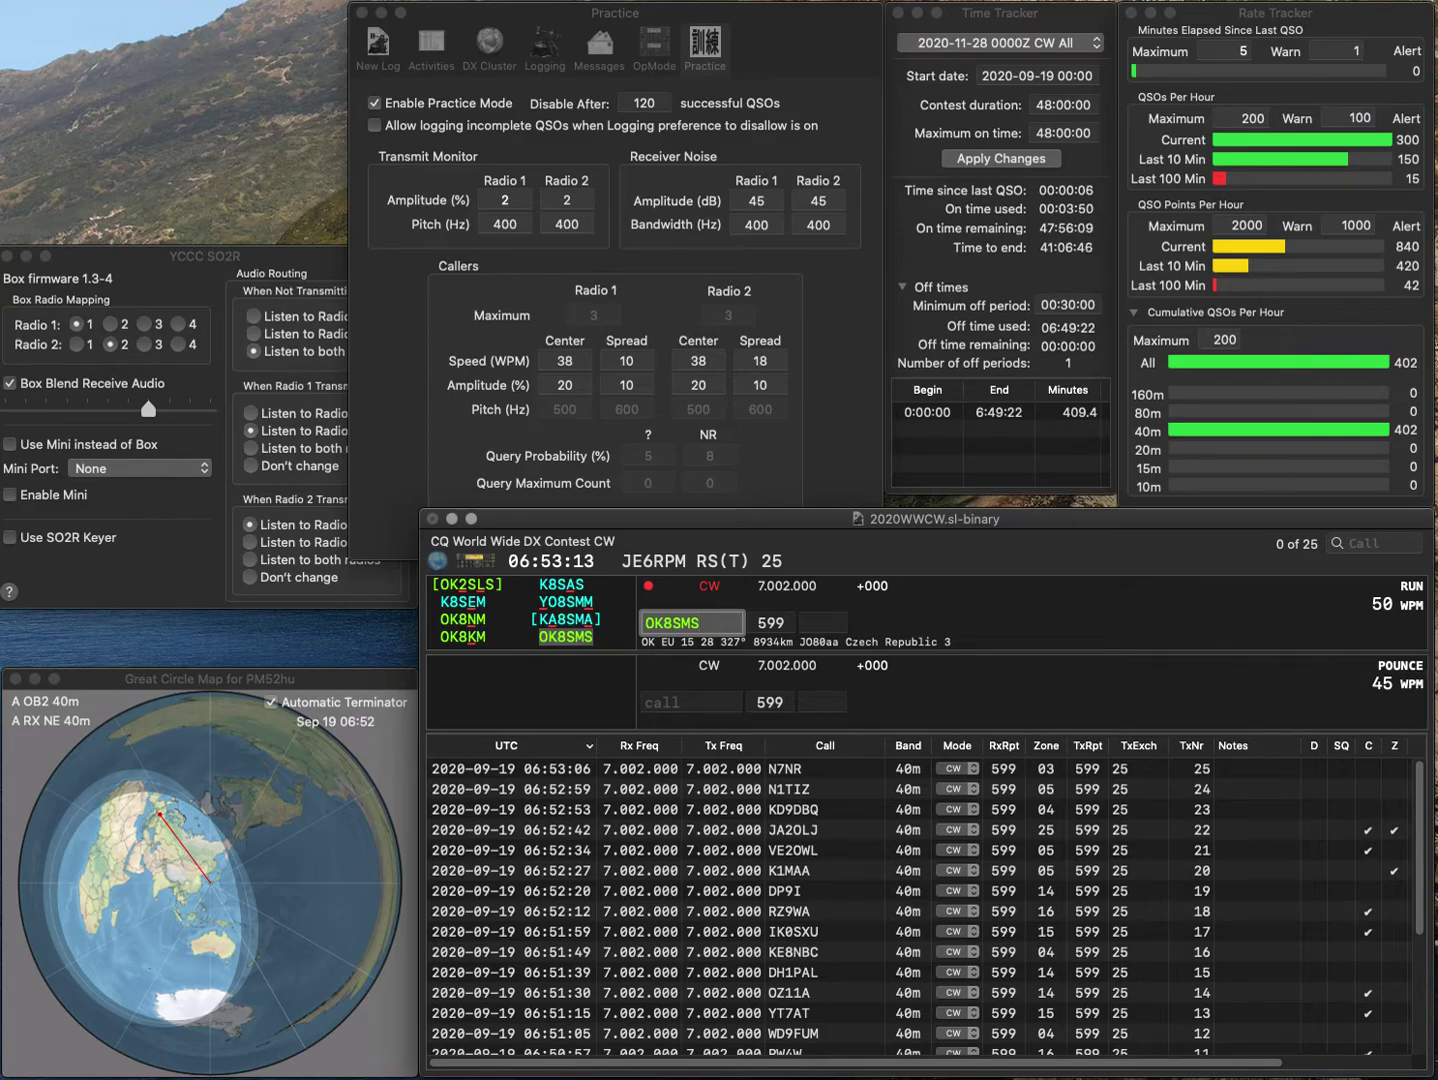
pyautogui.press('Tab')
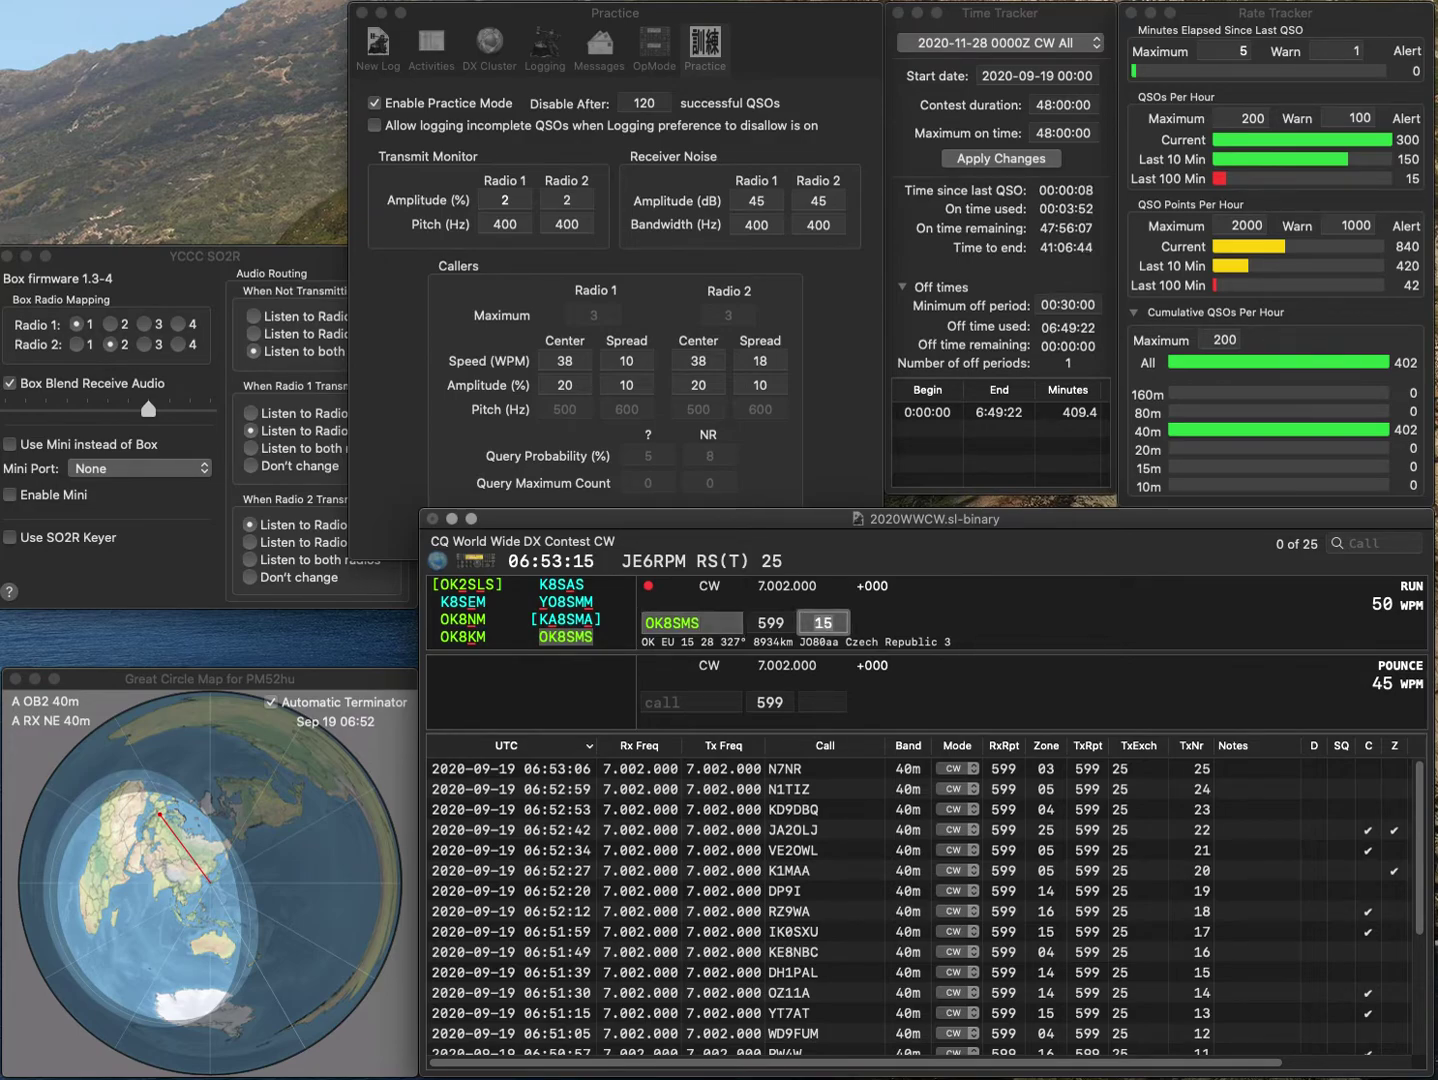
pyautogui.press('Return')
pyautogui.write('W2BAP/')
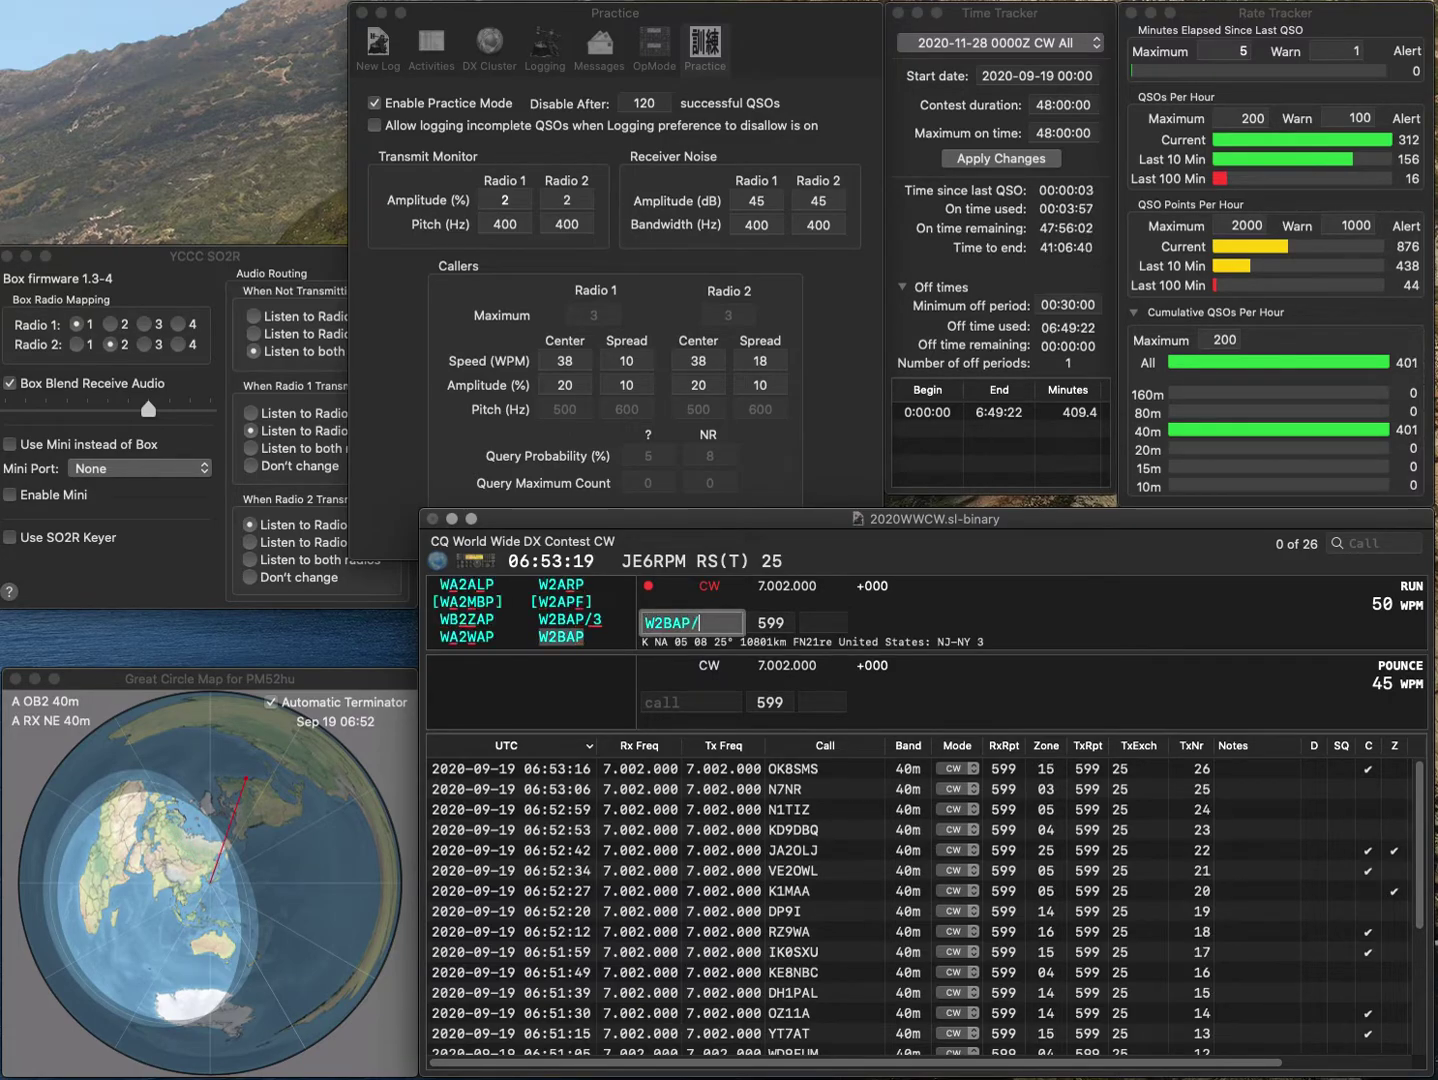
pyautogui.write('3')
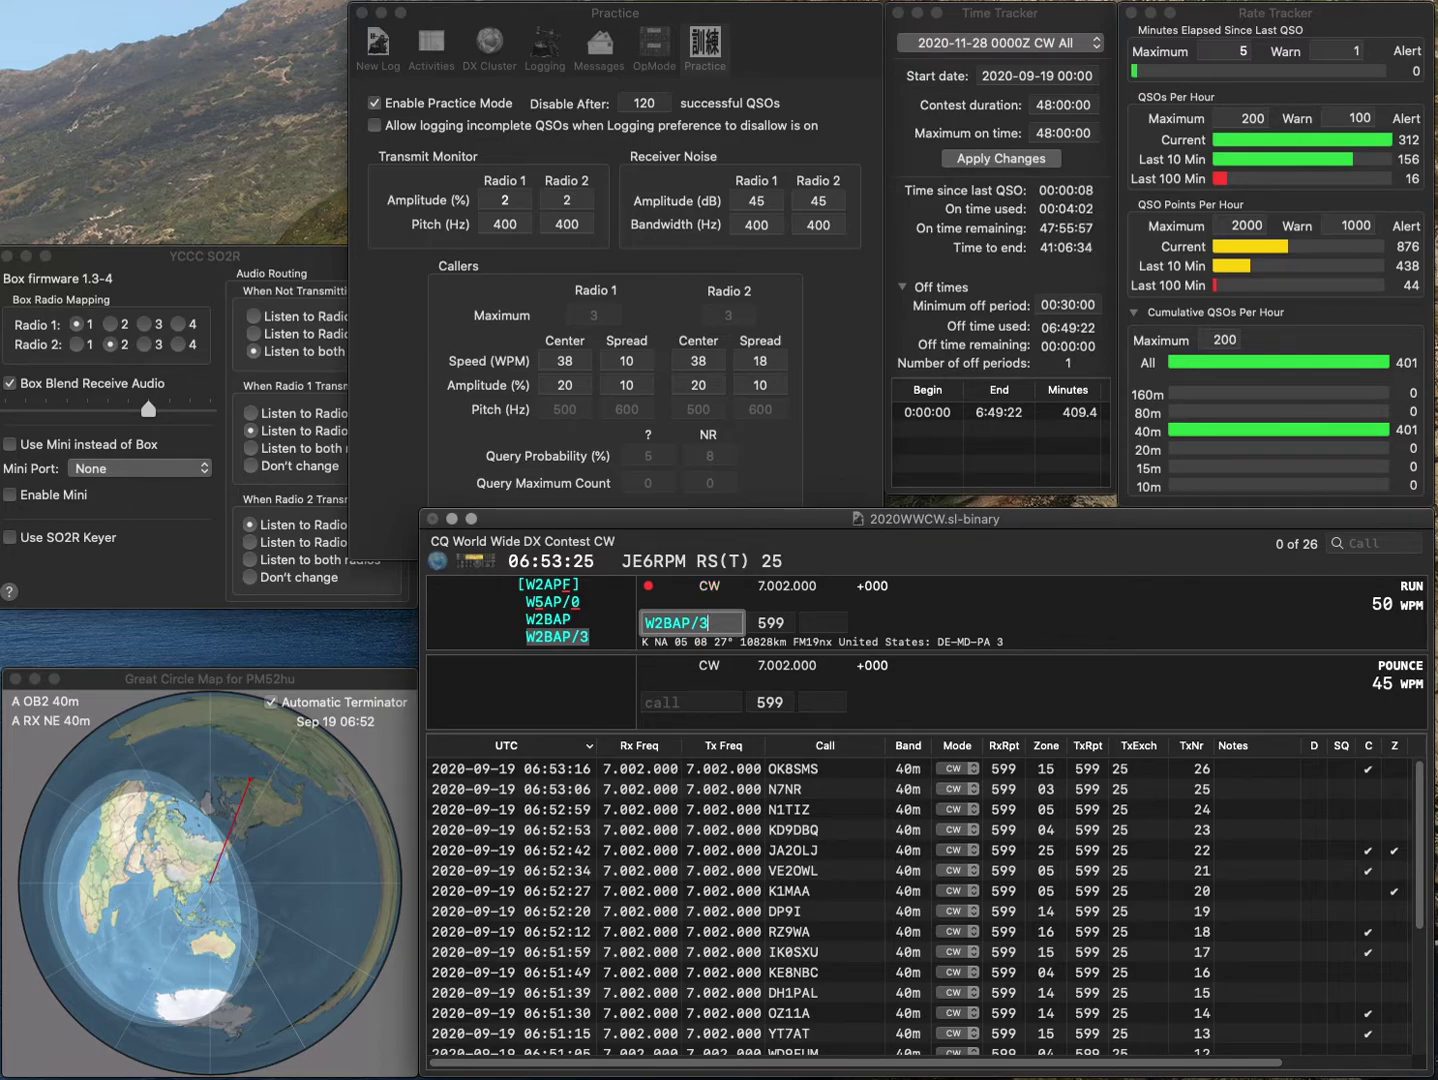
pyautogui.press('Tab')
pyautogui.press('Return')
pyautogui.write('KC')
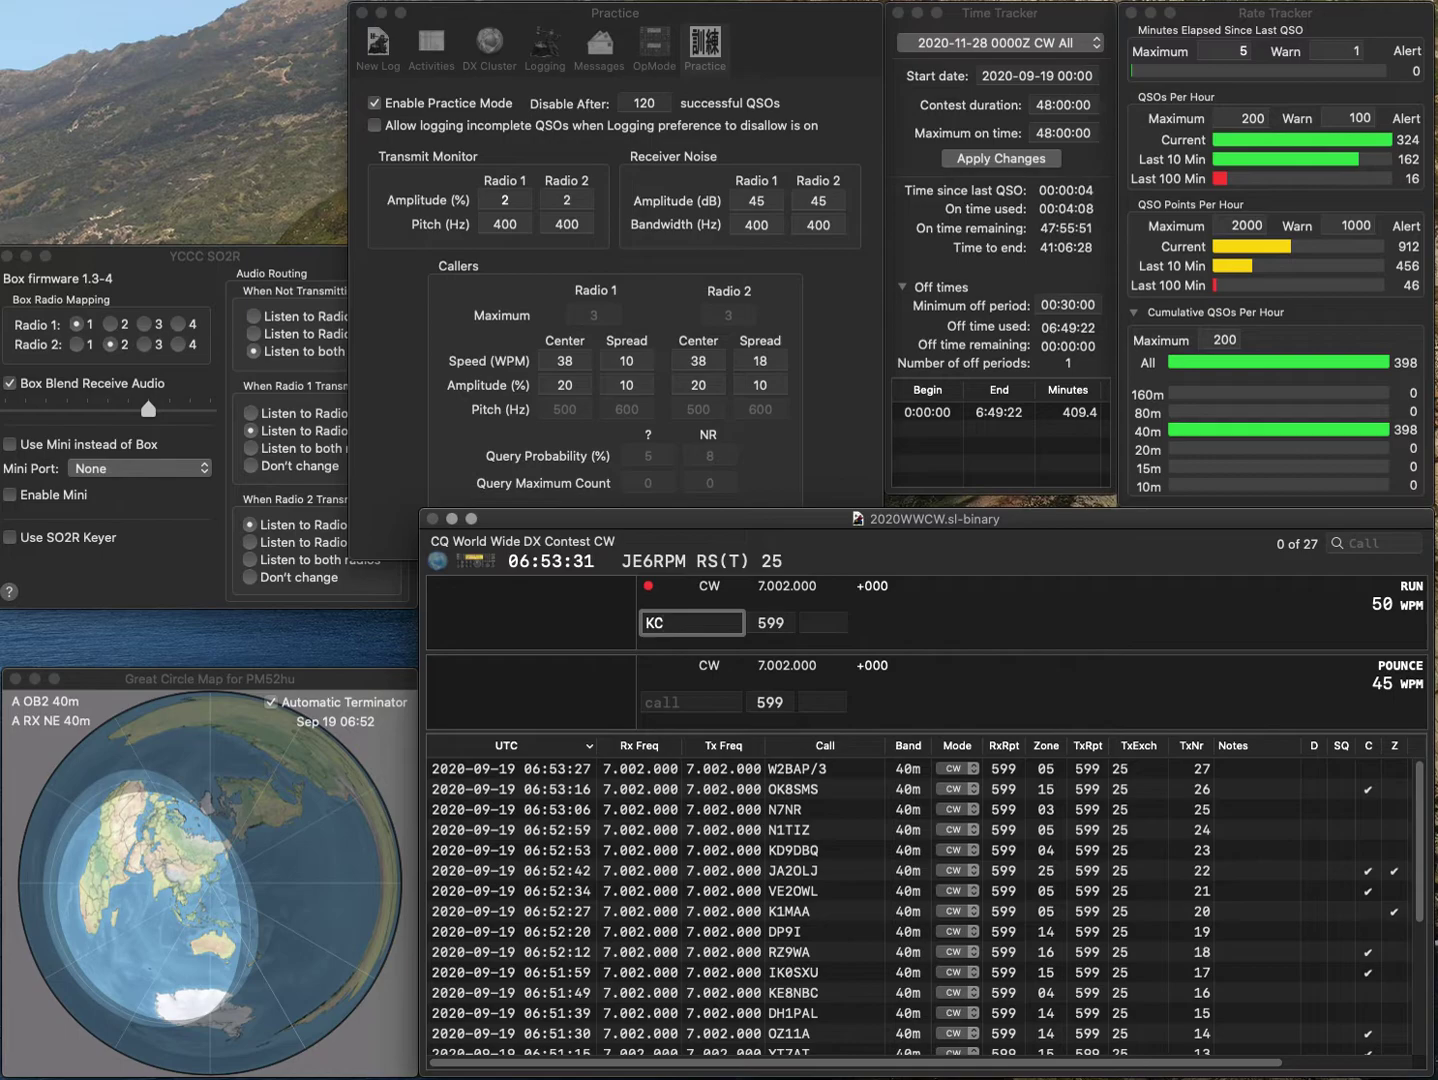
pyautogui.write('3MAL')
pyautogui.press('Tab')
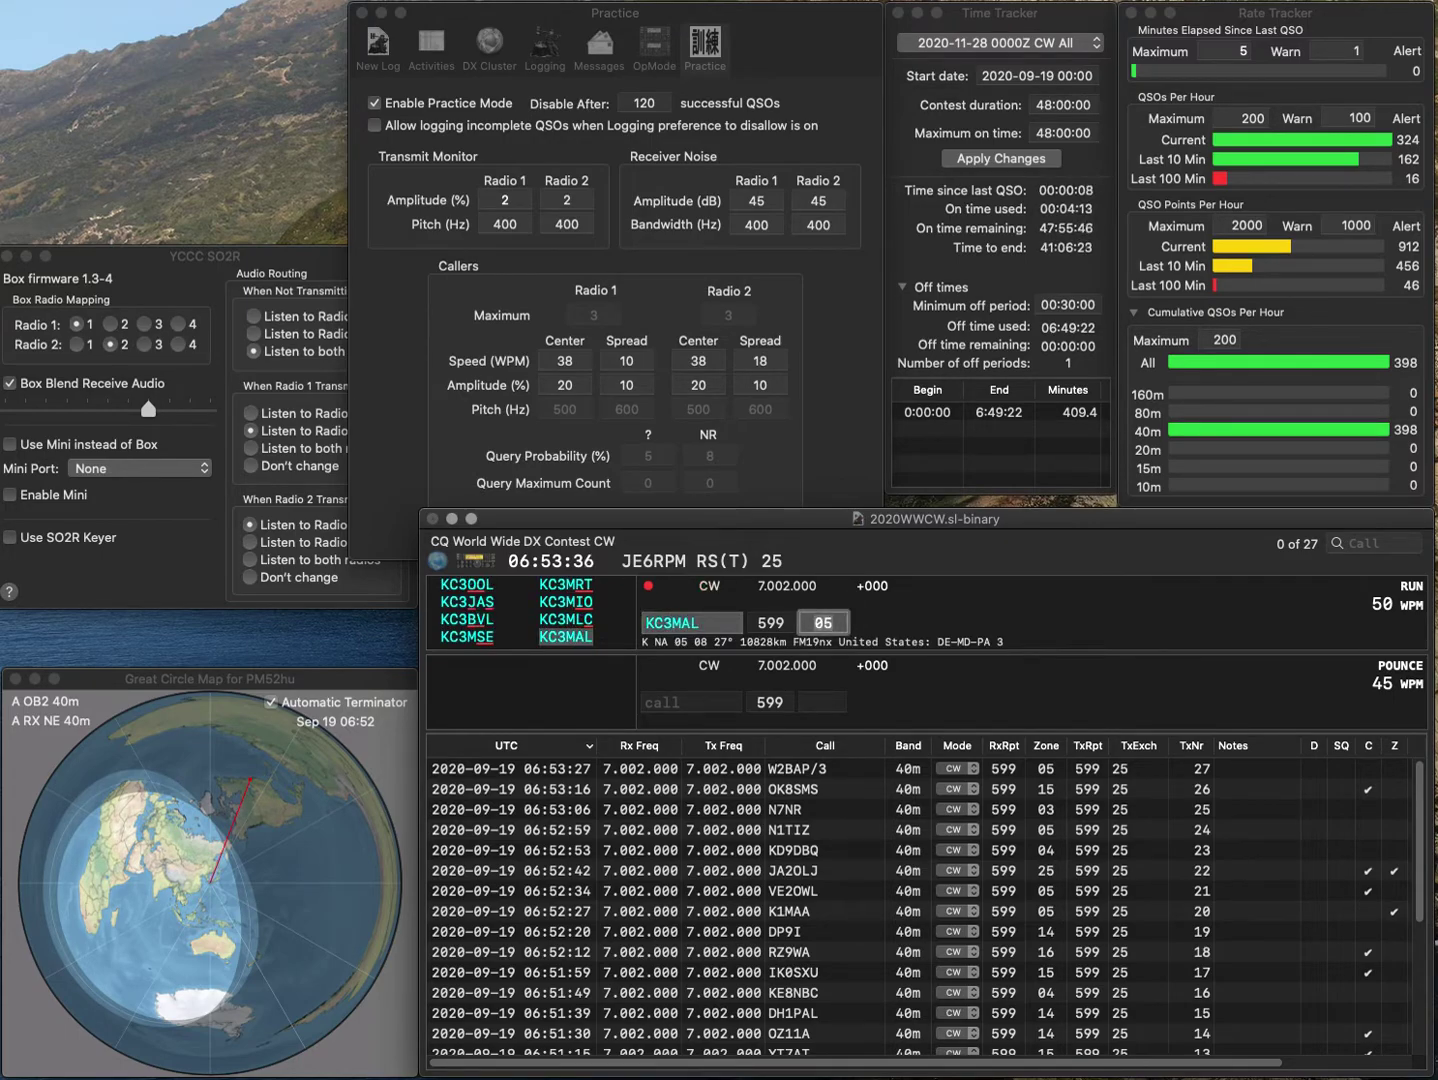
pyautogui.press('Return')
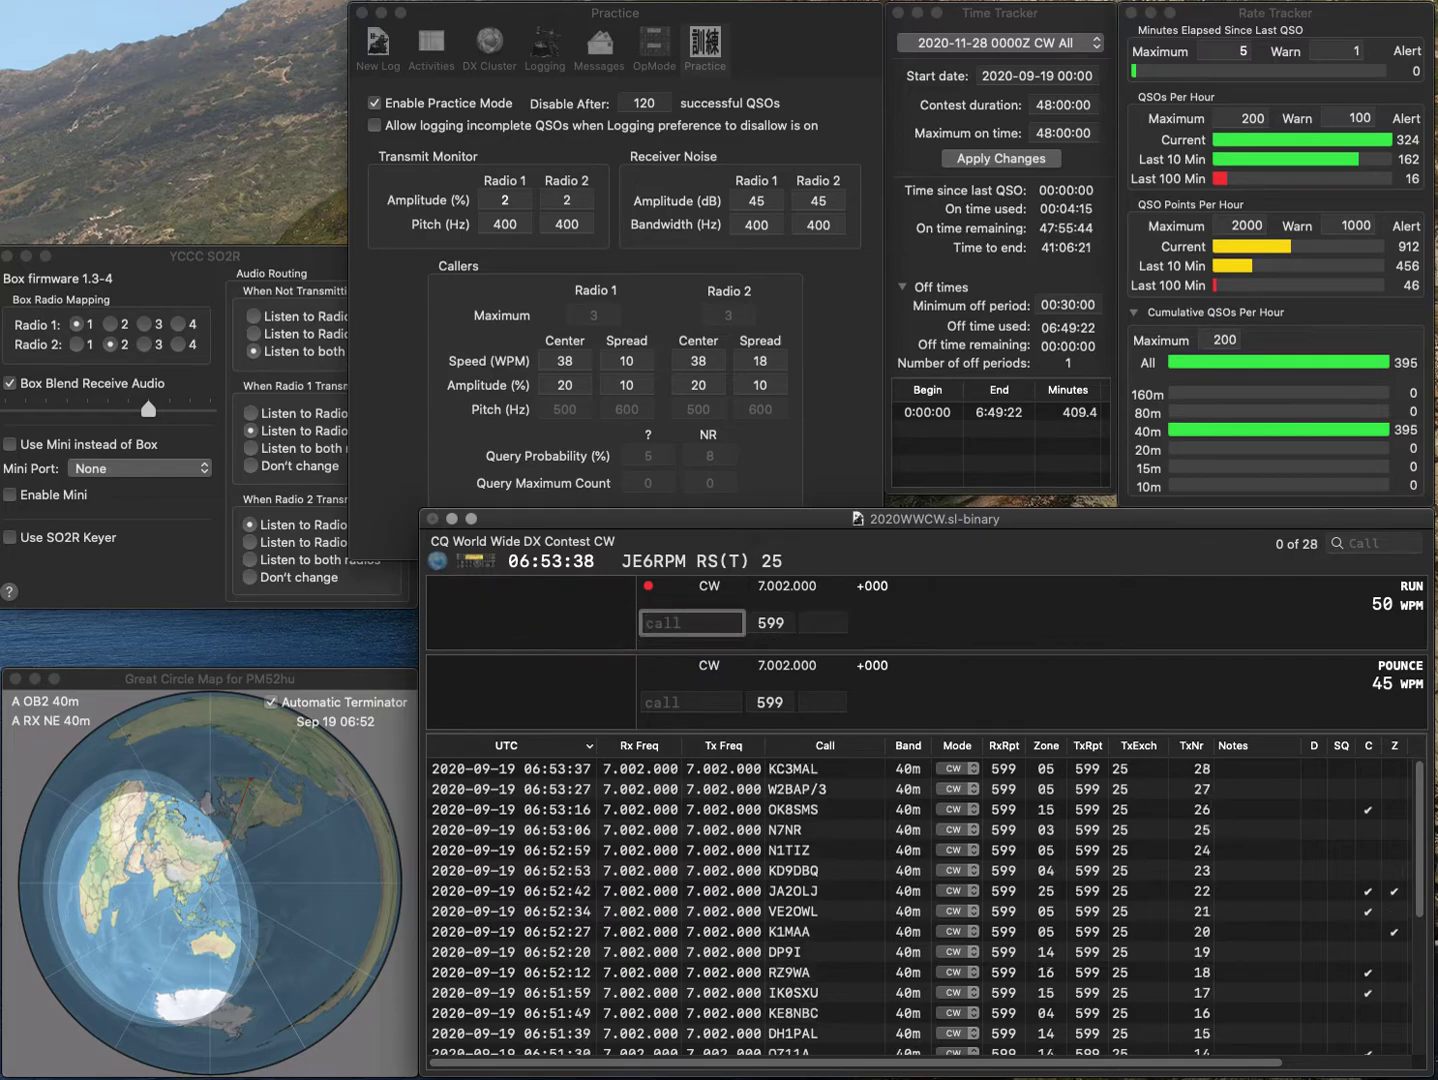
pyautogui.write('PA7LV')
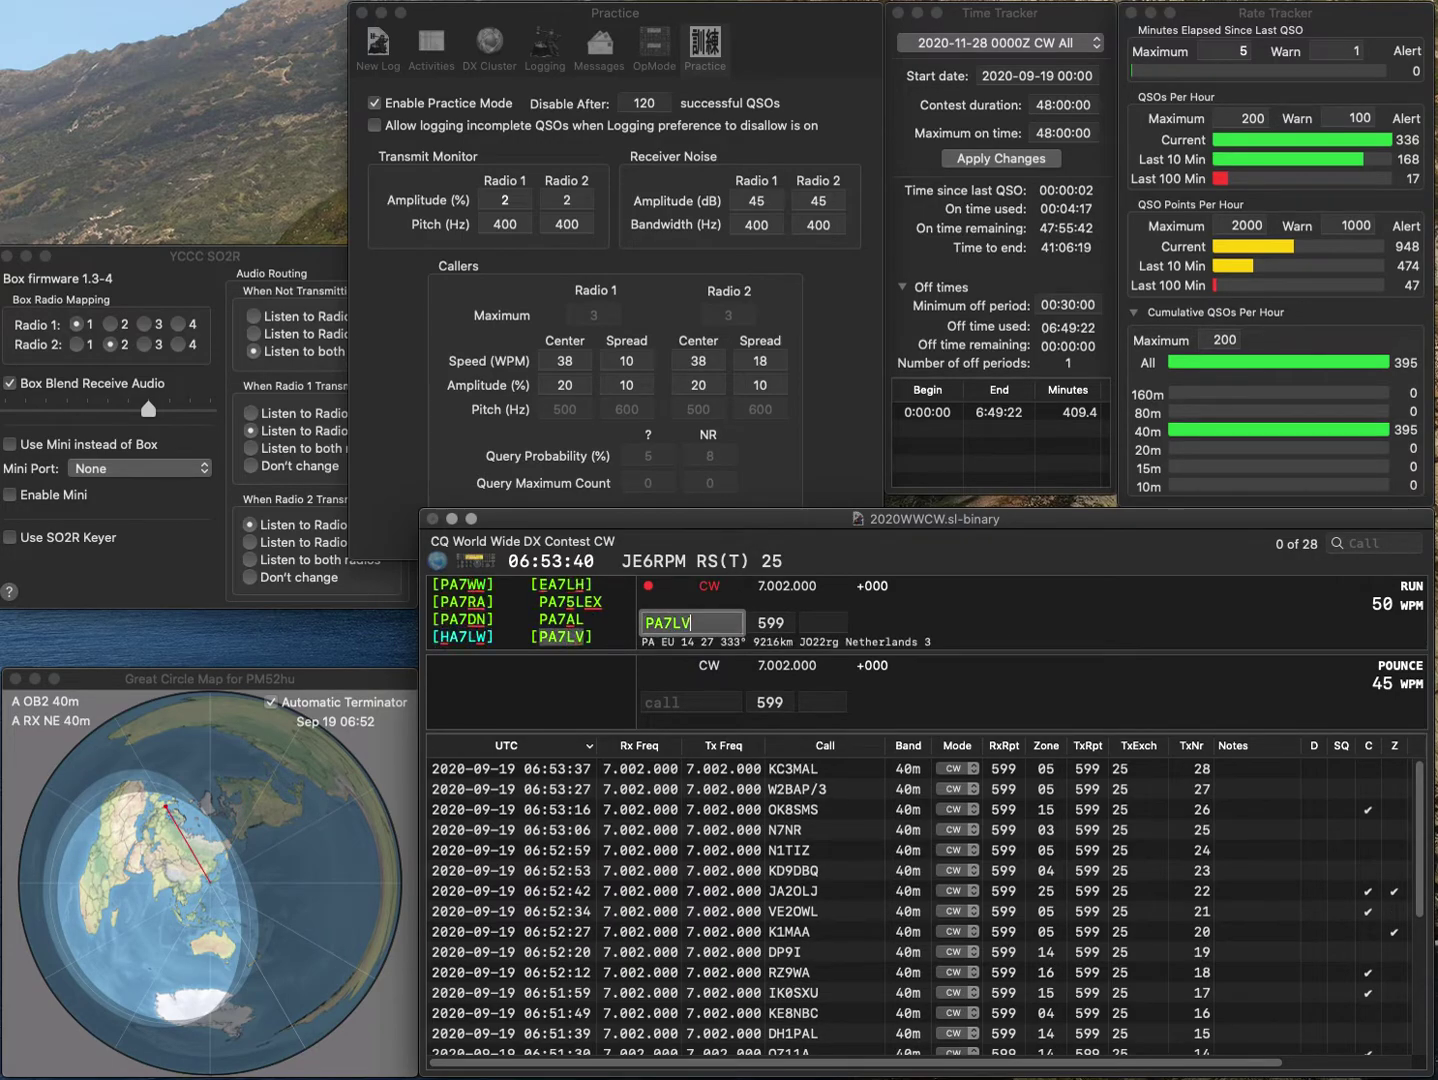
pyautogui.press('Tab')
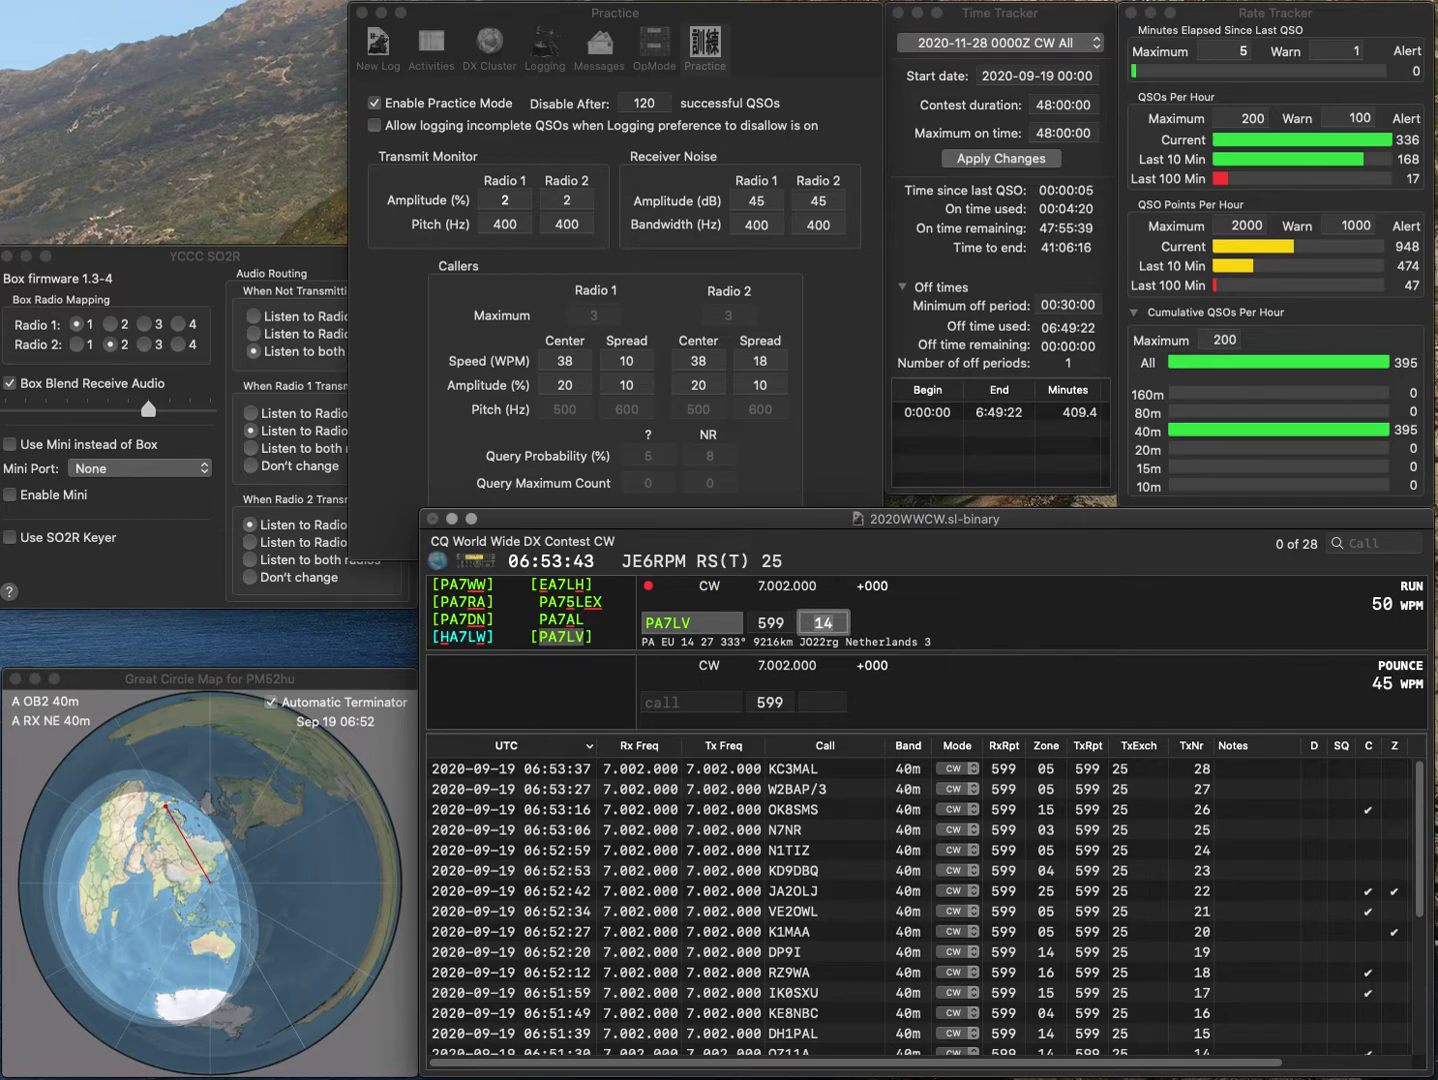
pyautogui.press('Return')
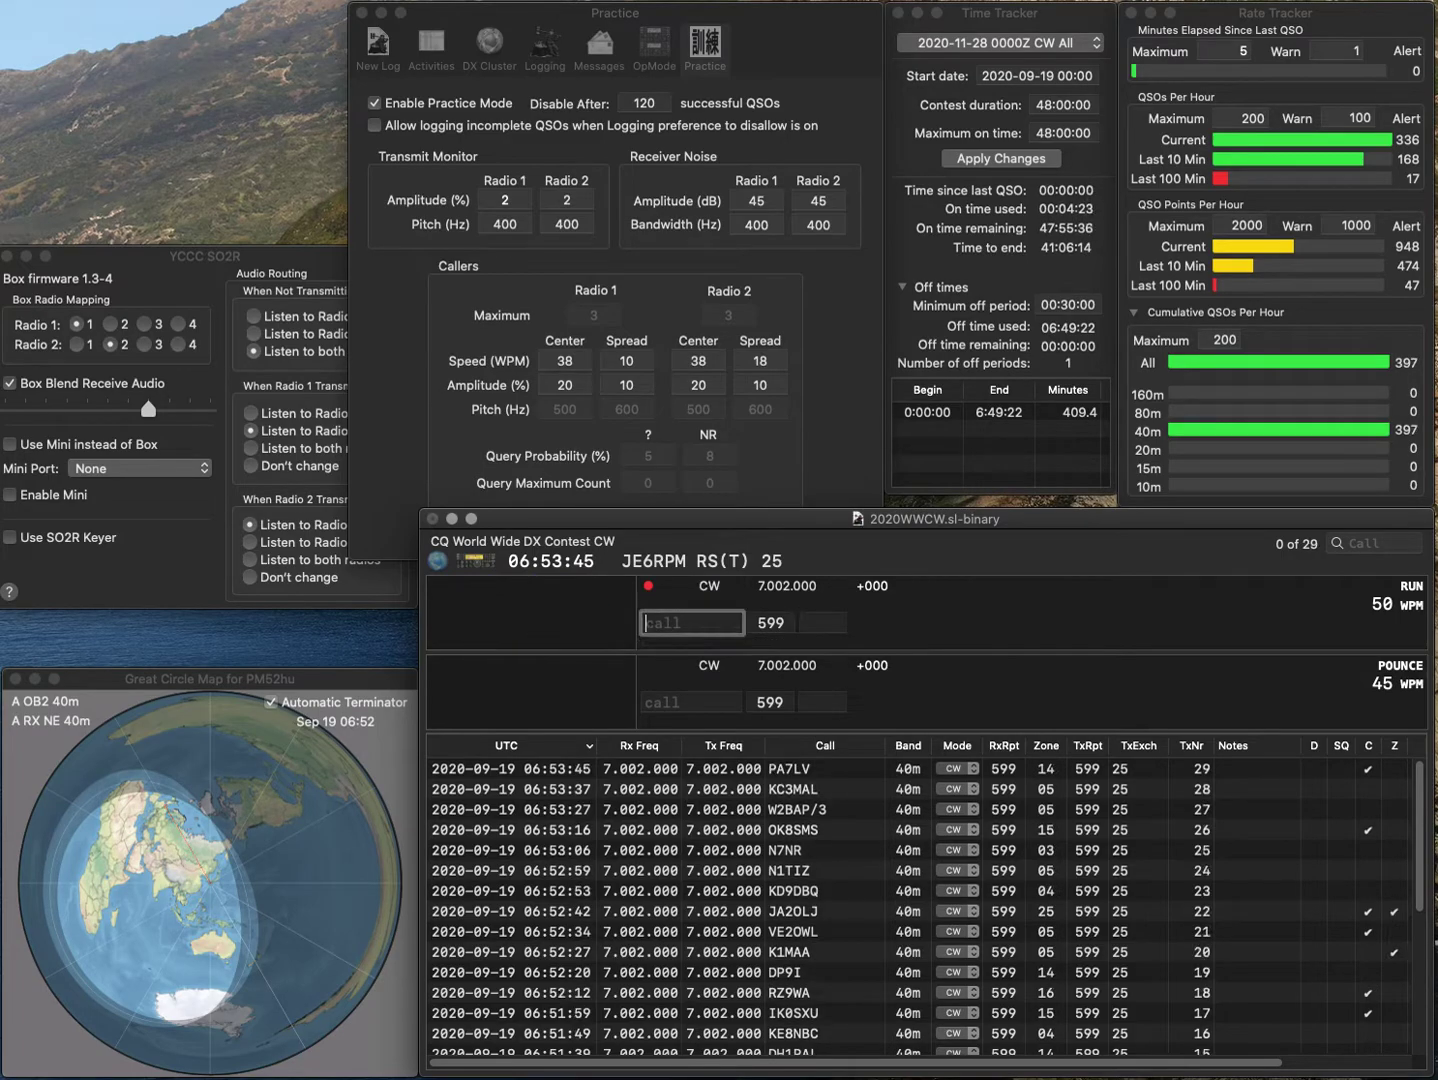
pyautogui.write('HB3Y')
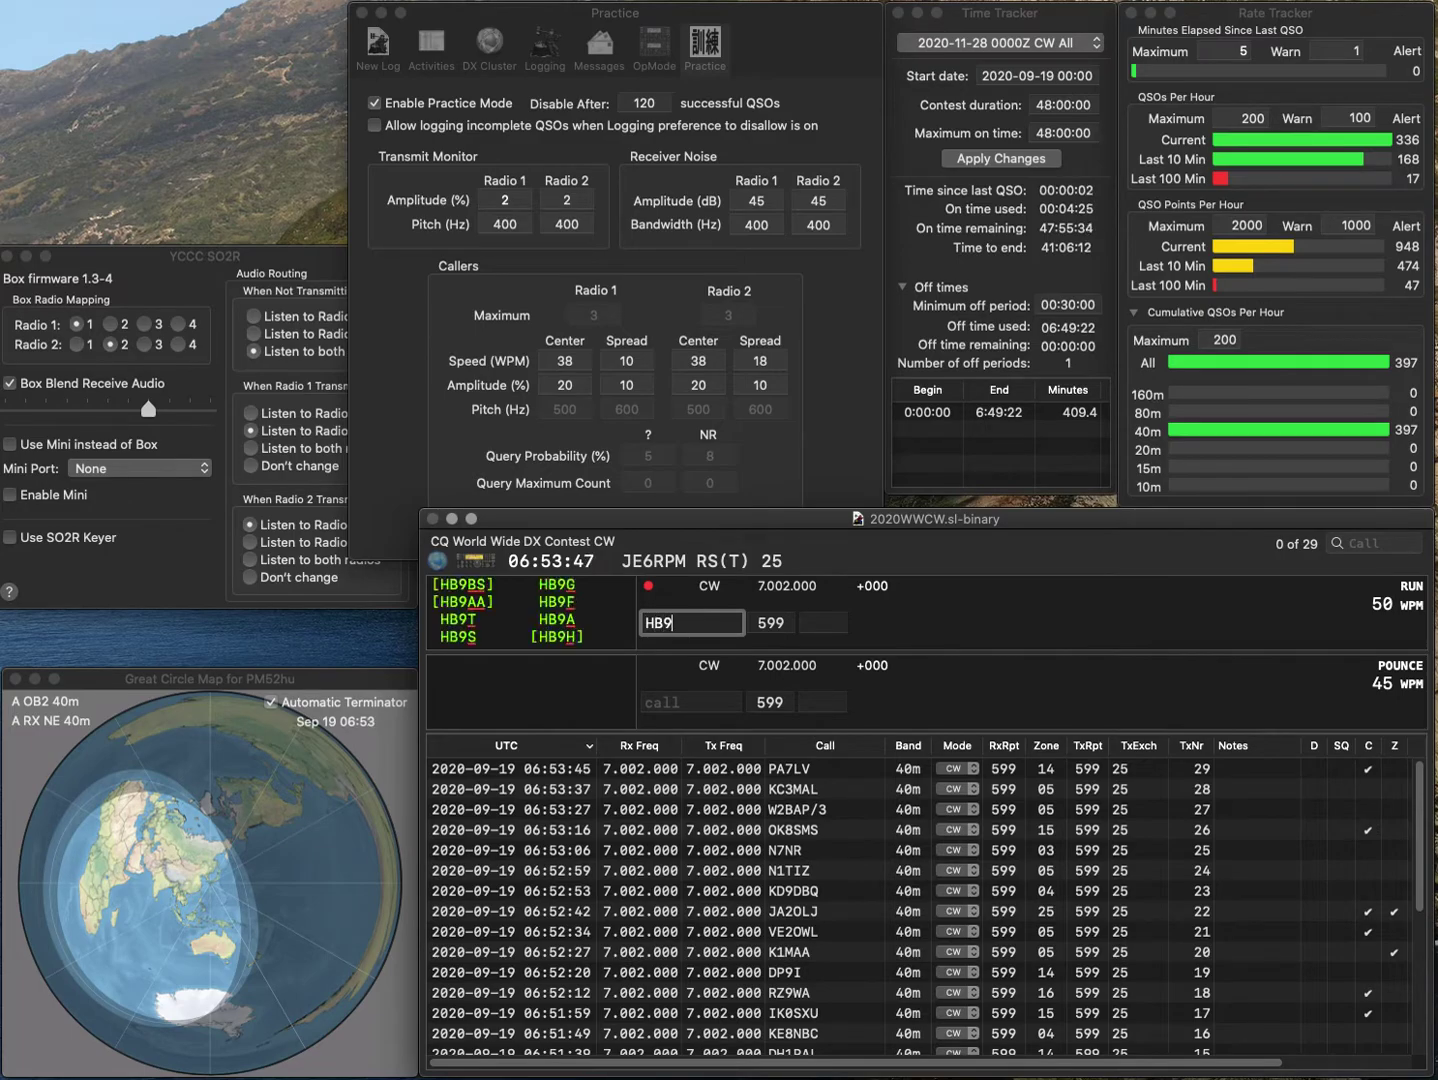
pyautogui.write('RZ')
pyautogui.press('space')
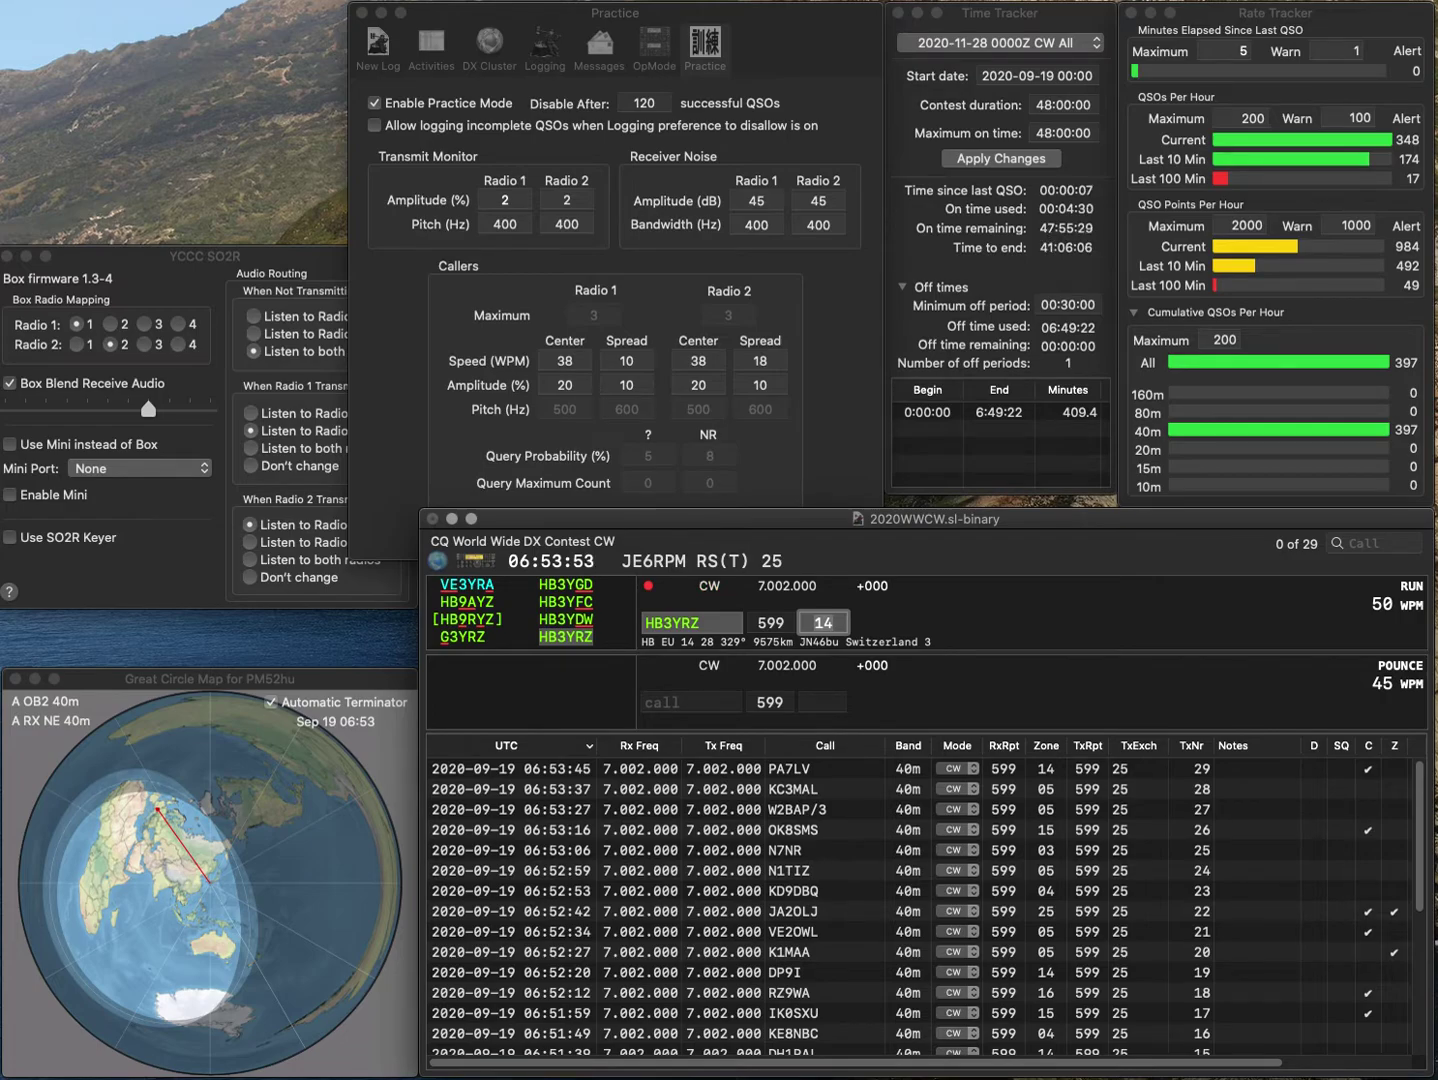
pyautogui.press('Return')
pyautogui.write('JG3IBG')
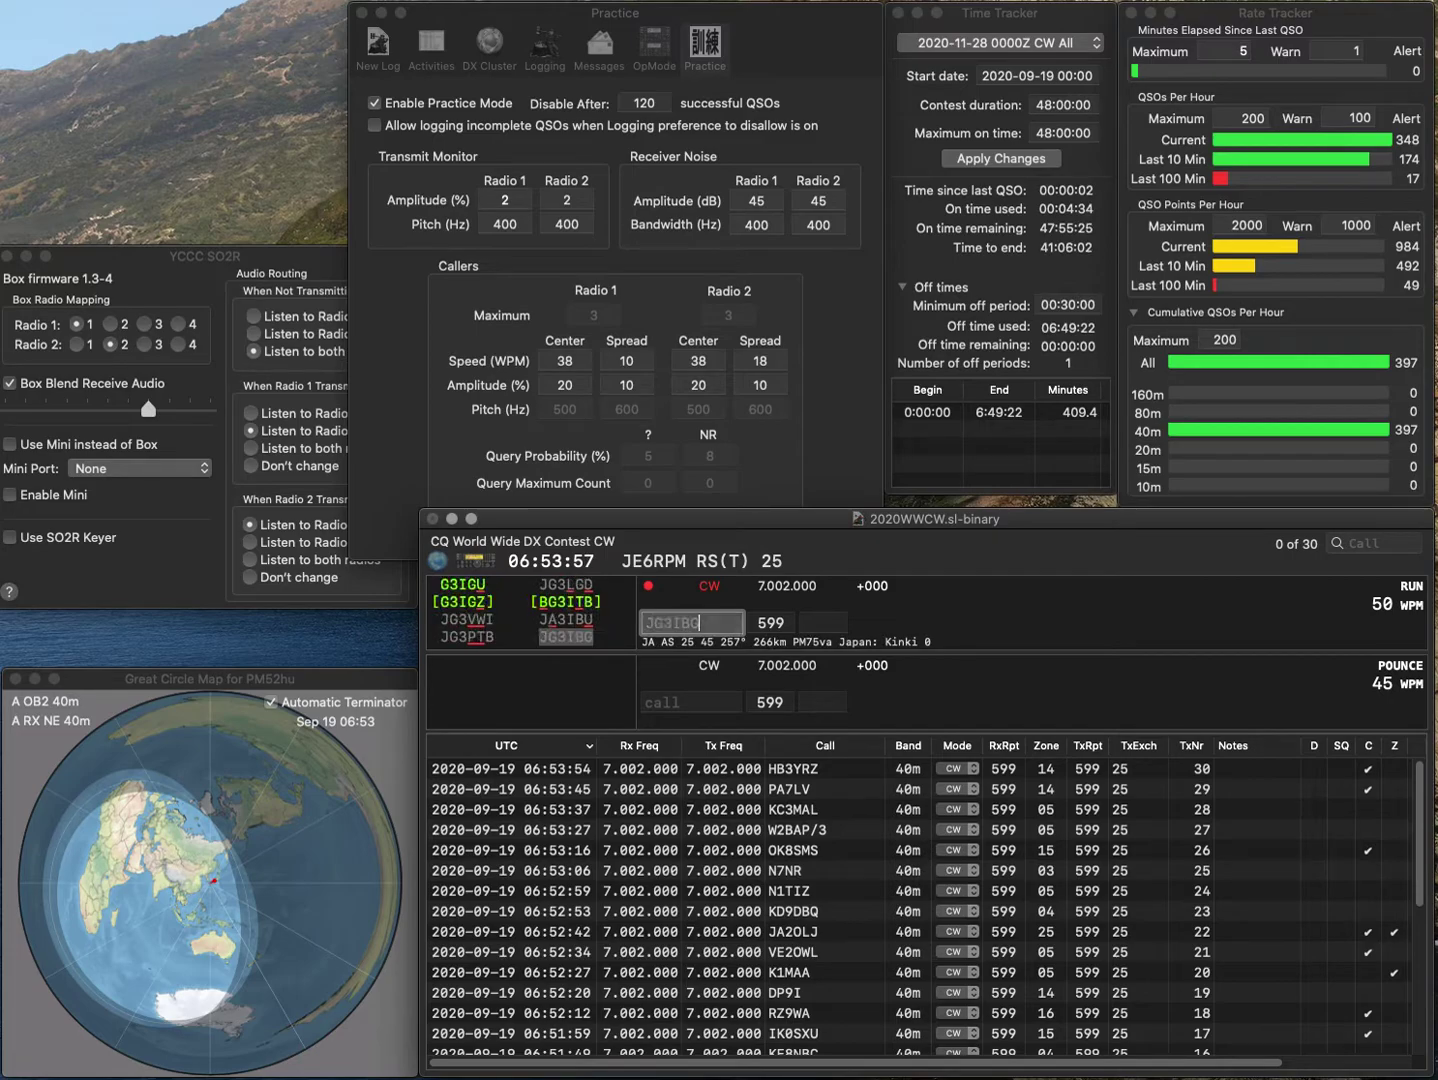
pyautogui.press('Return')
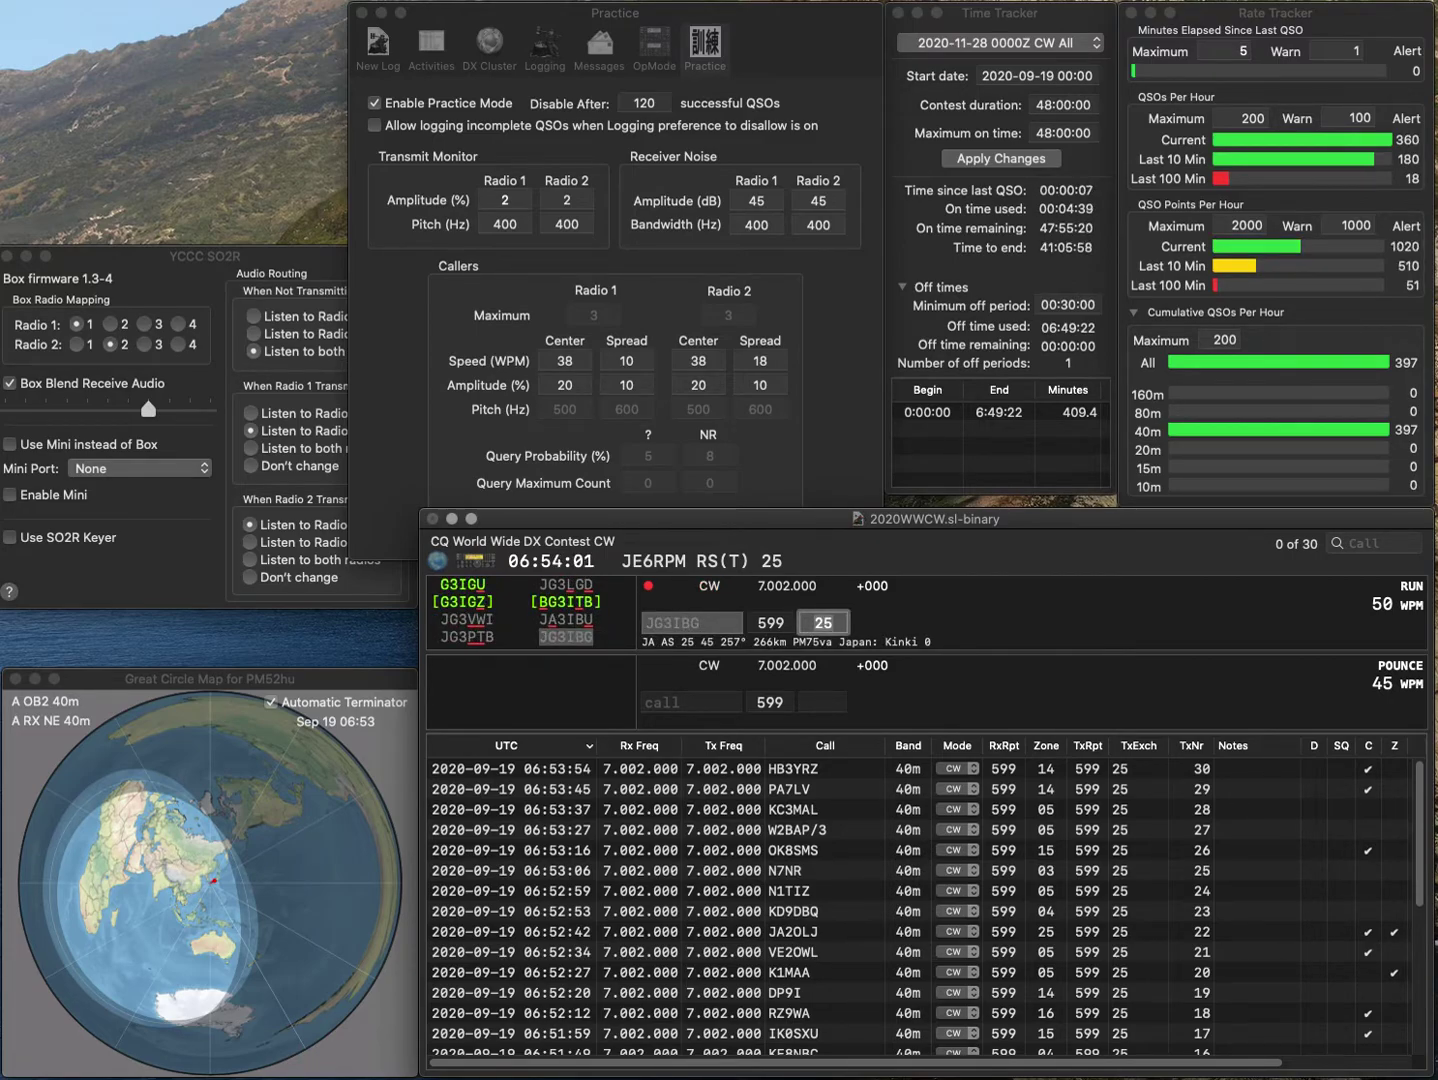
pyautogui.press('Return')
# Log the run contacts with G5C in zone 14 and KS4BO in zone 05, both with report 599.
pyautogui.write('G5C')
pyautogui.press('Return')
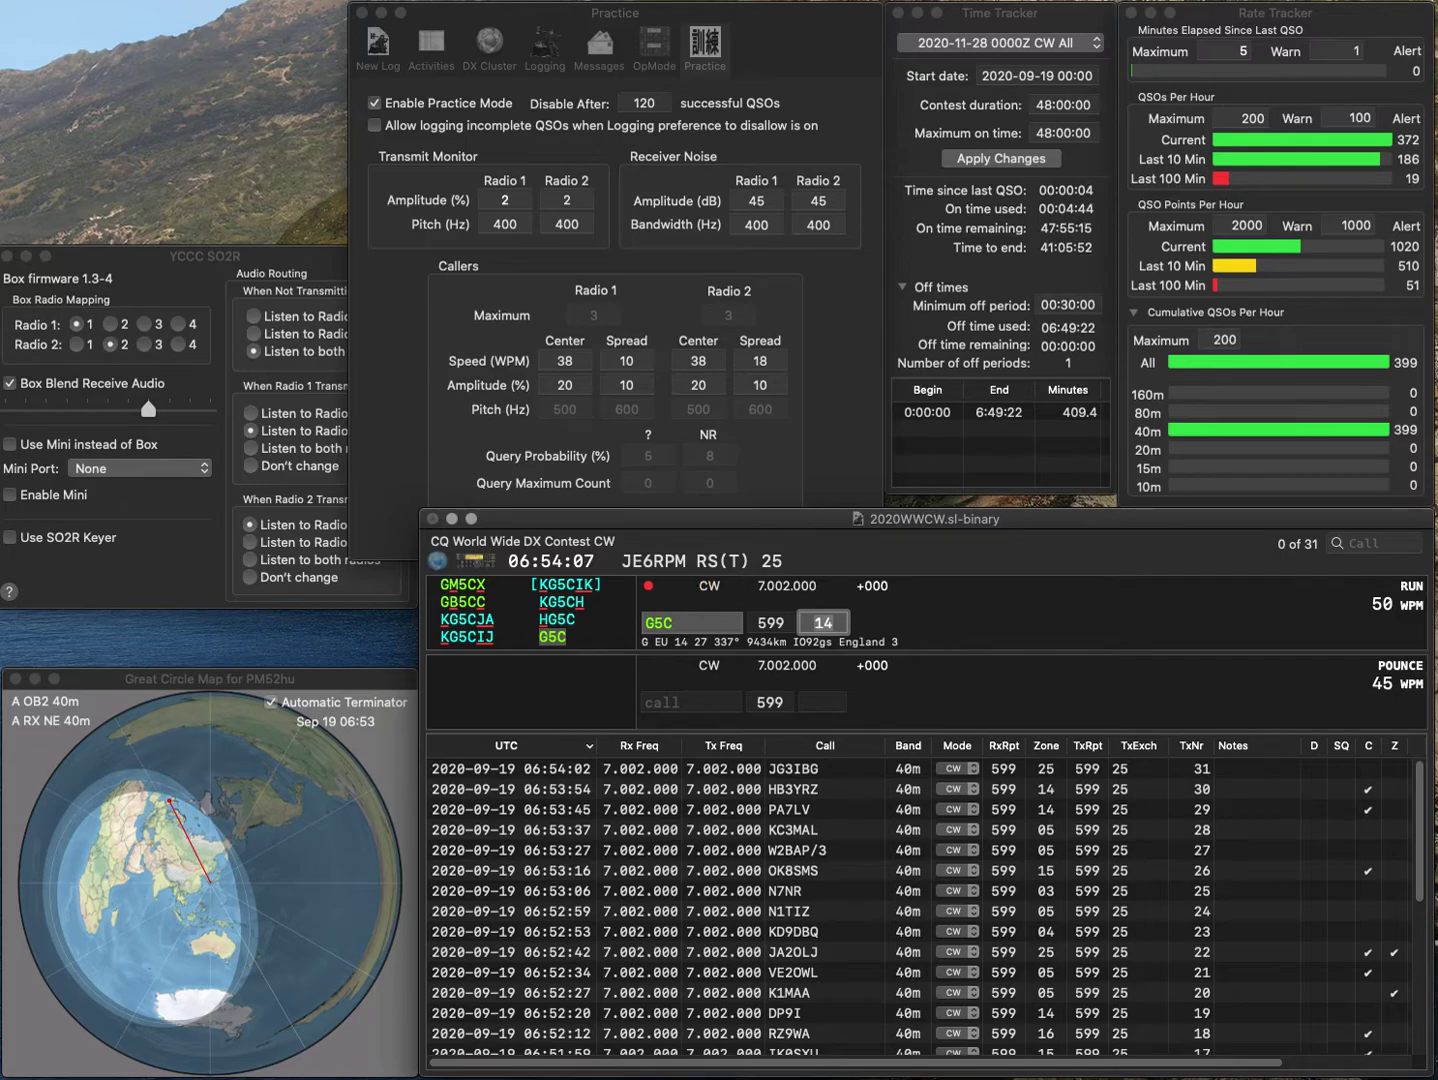
pyautogui.press('Return')
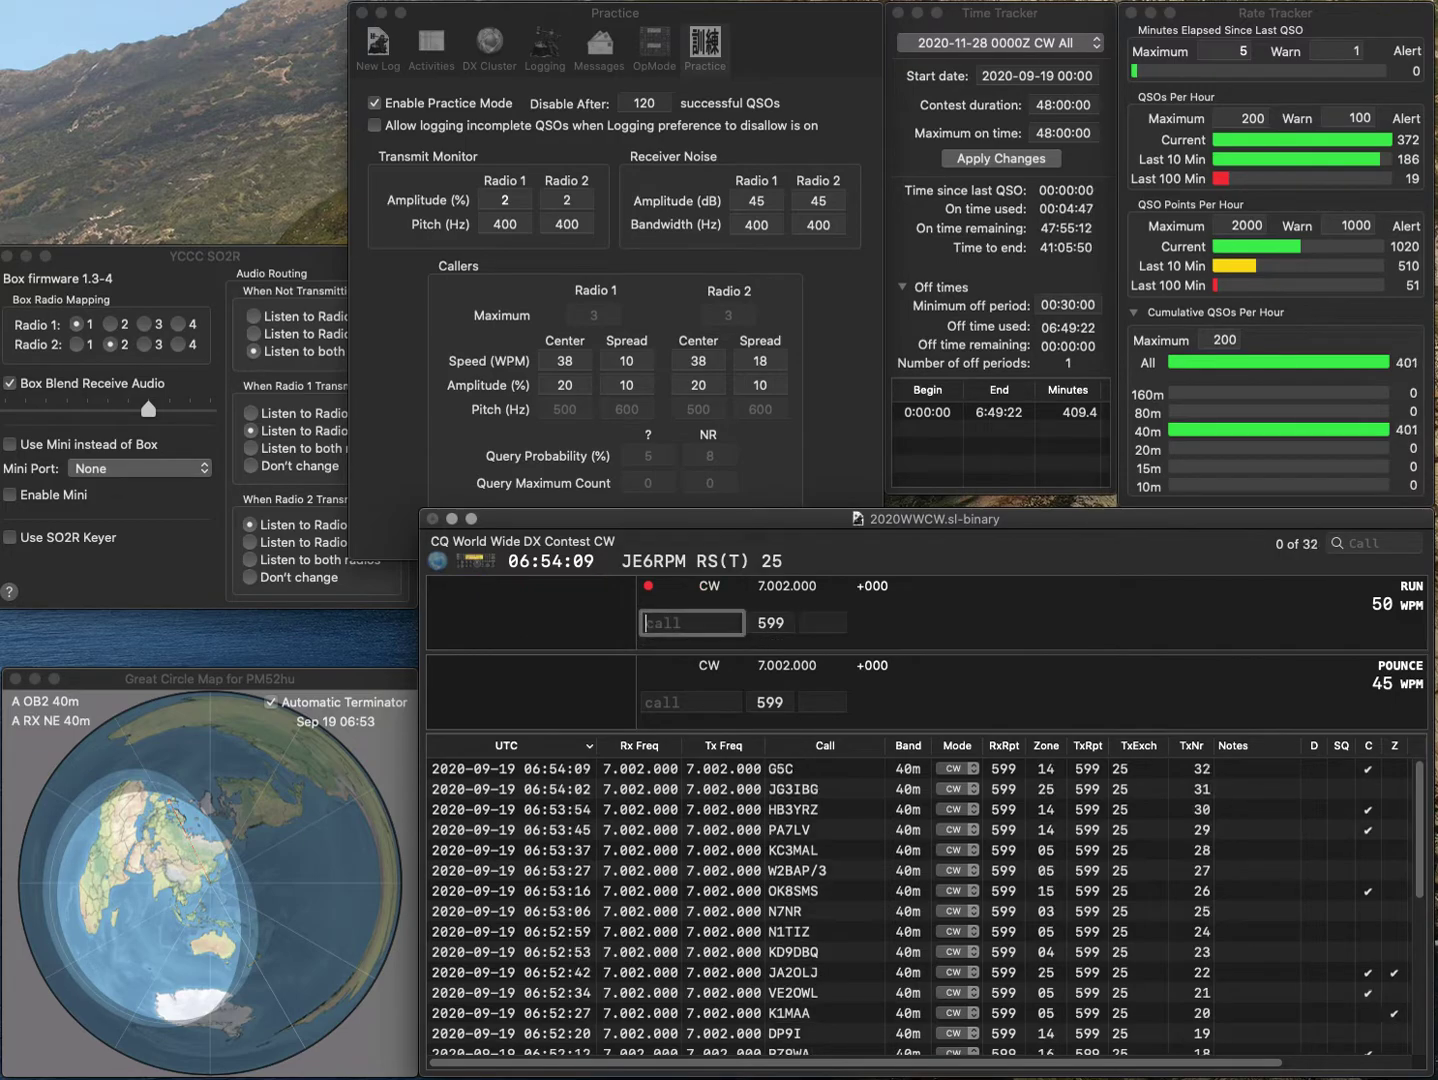
pyautogui.write('KS4BO')
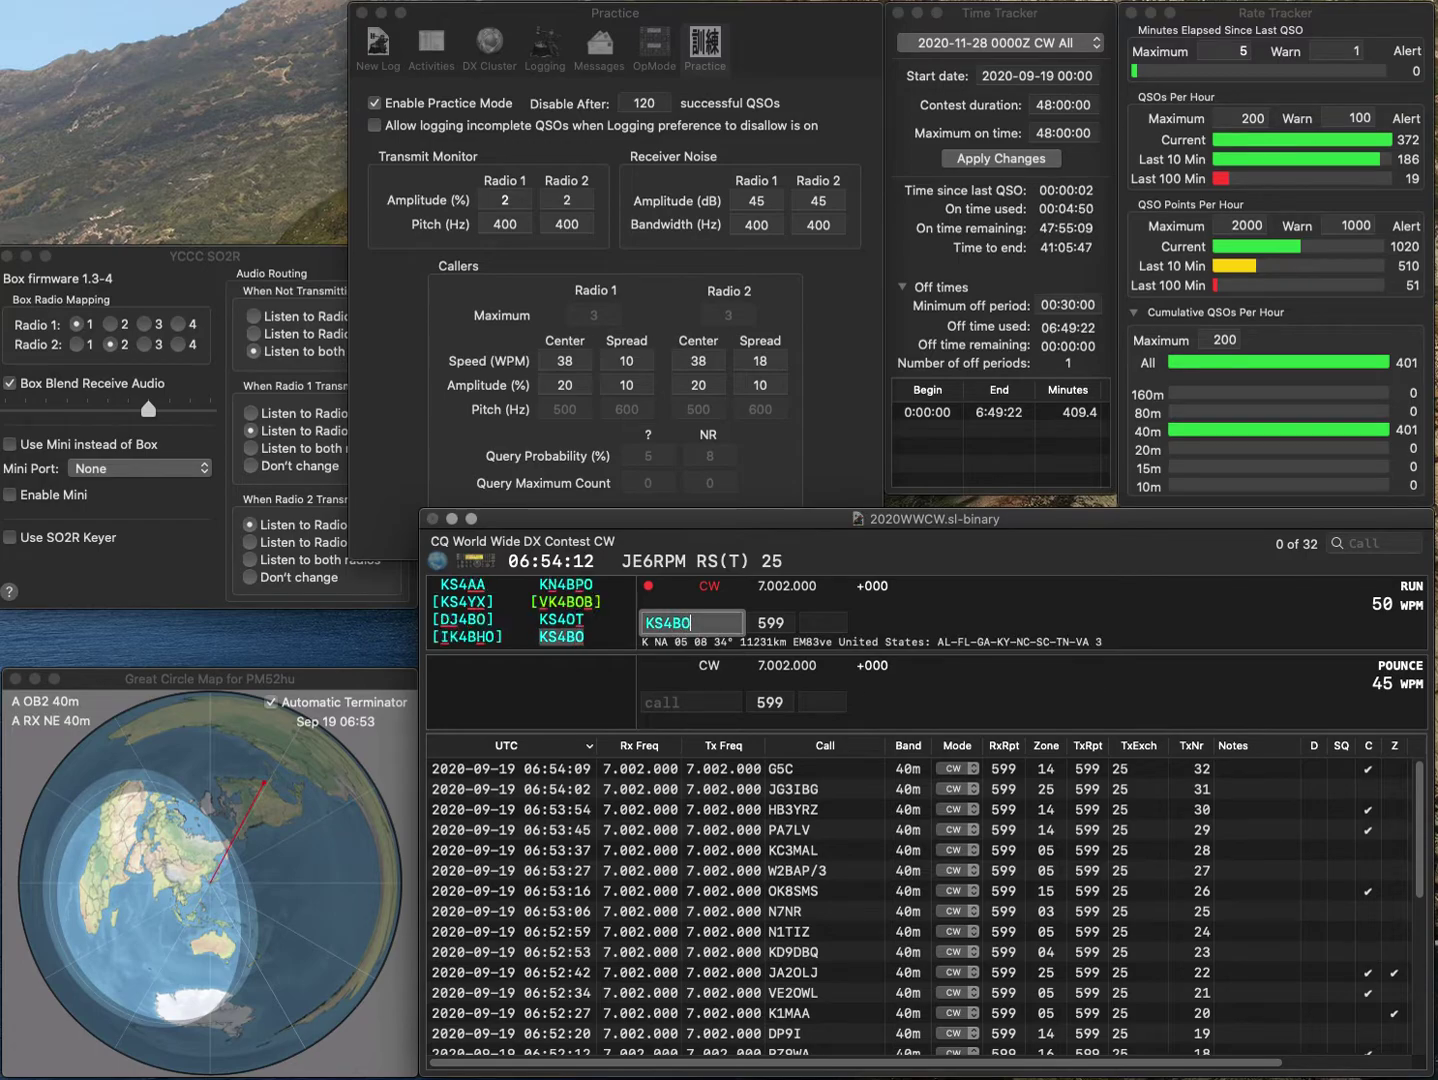
pyautogui.press('Return')
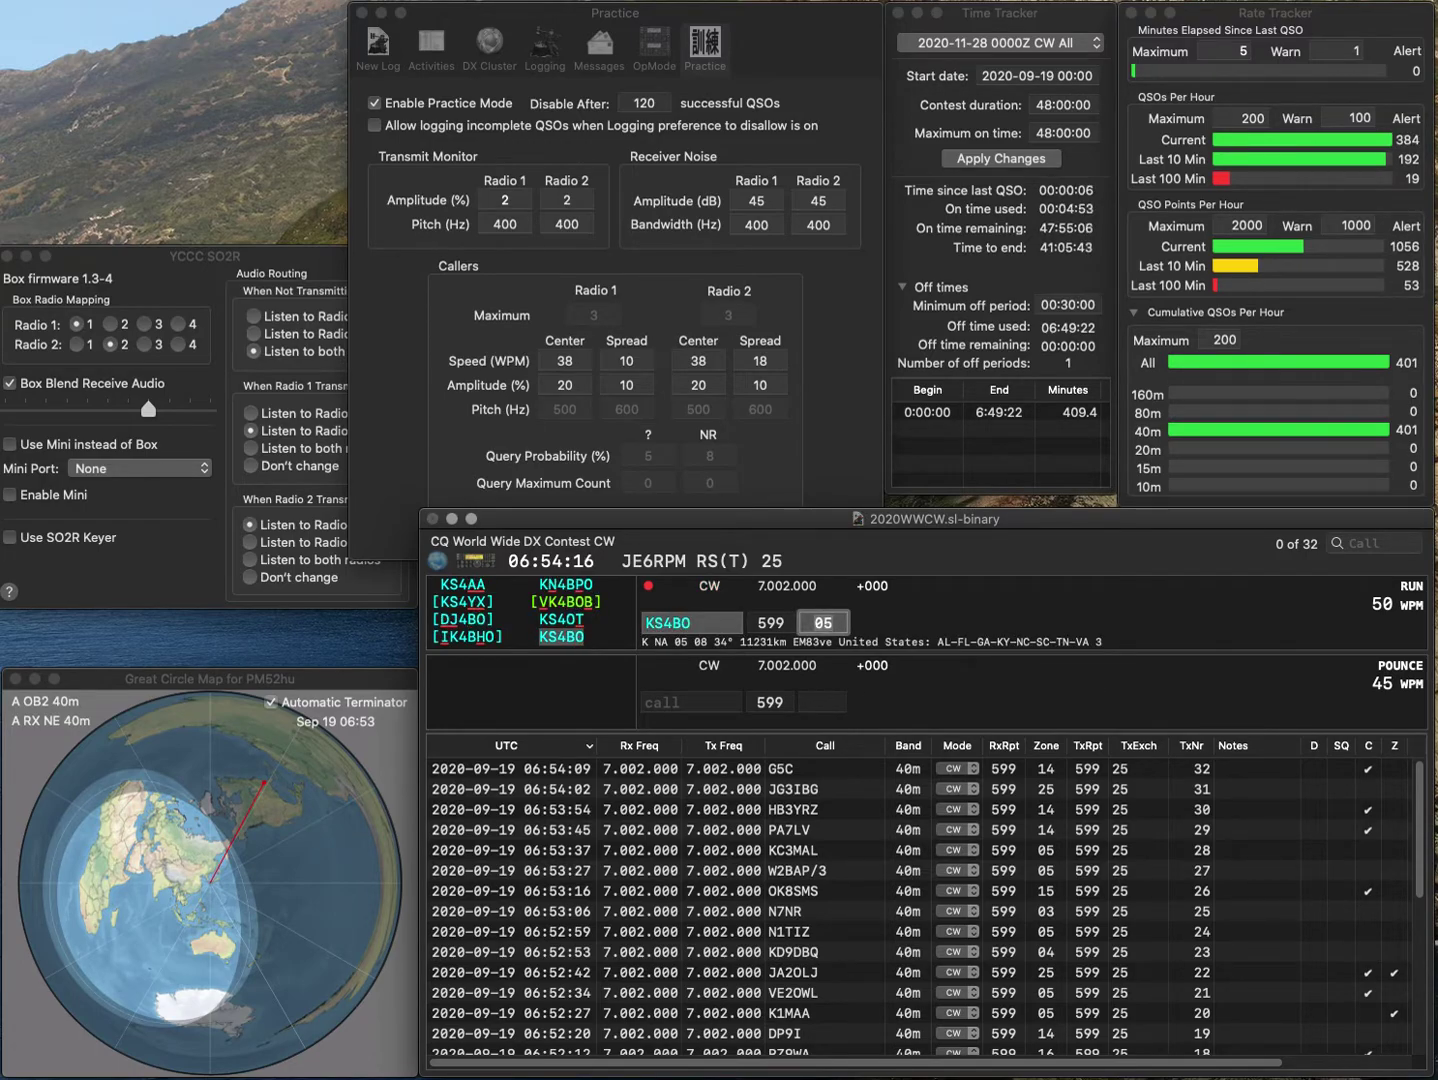
pyautogui.press('Return')
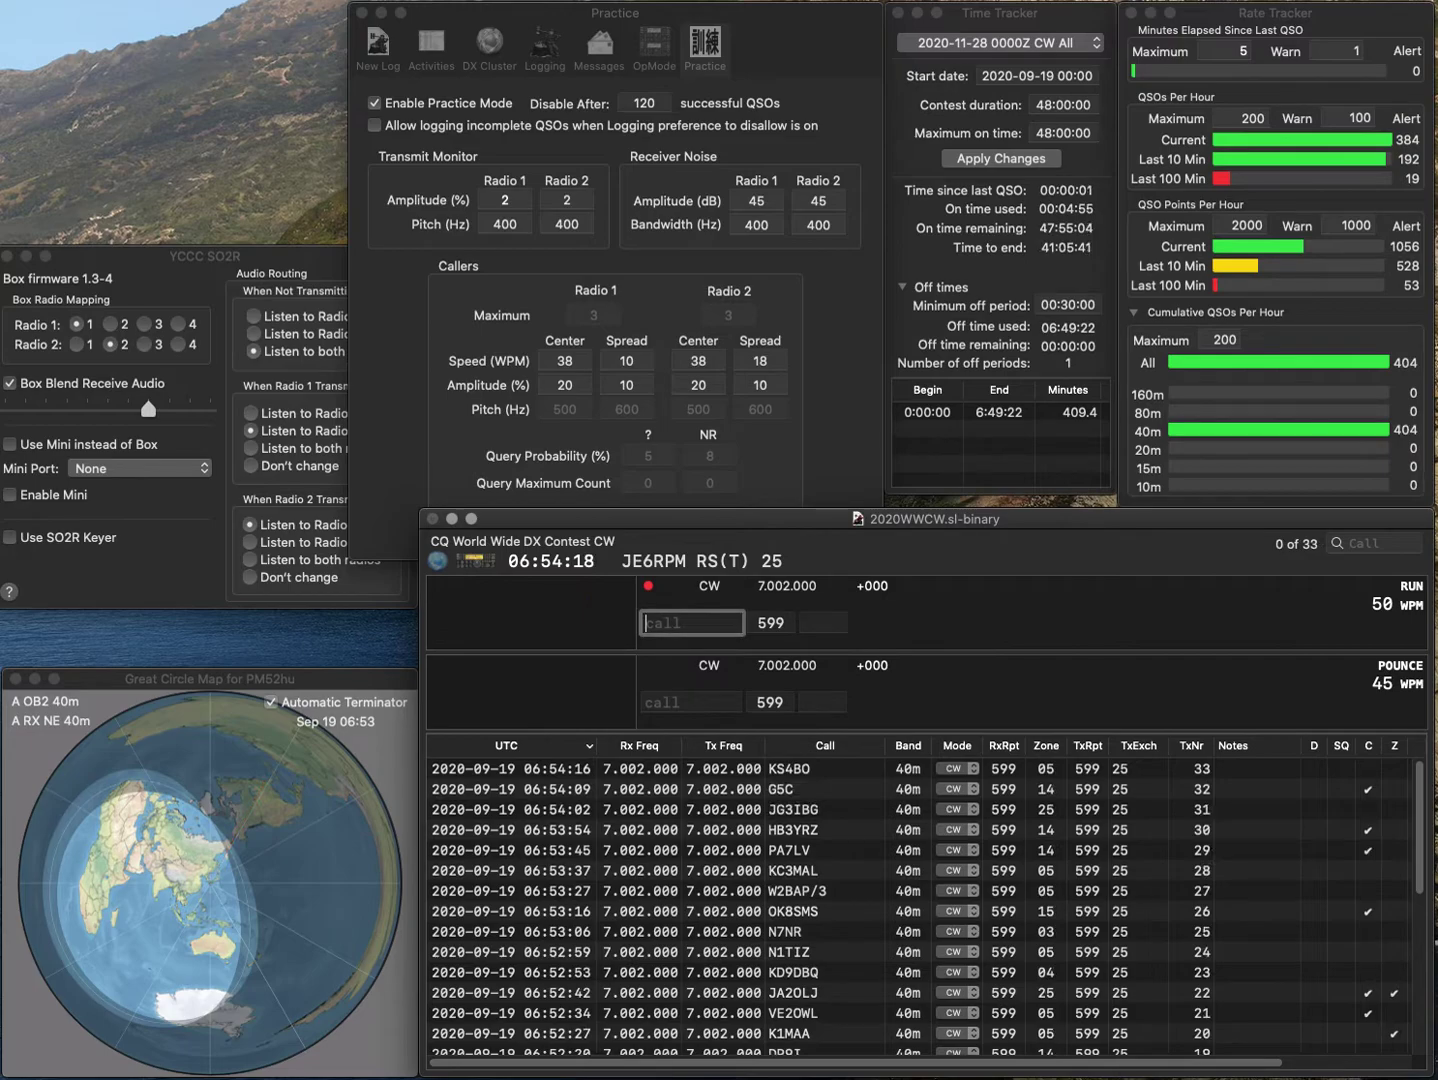
# Log the run contact with DL1EJM with report 599 and zone 14.
pyautogui.write('1E')
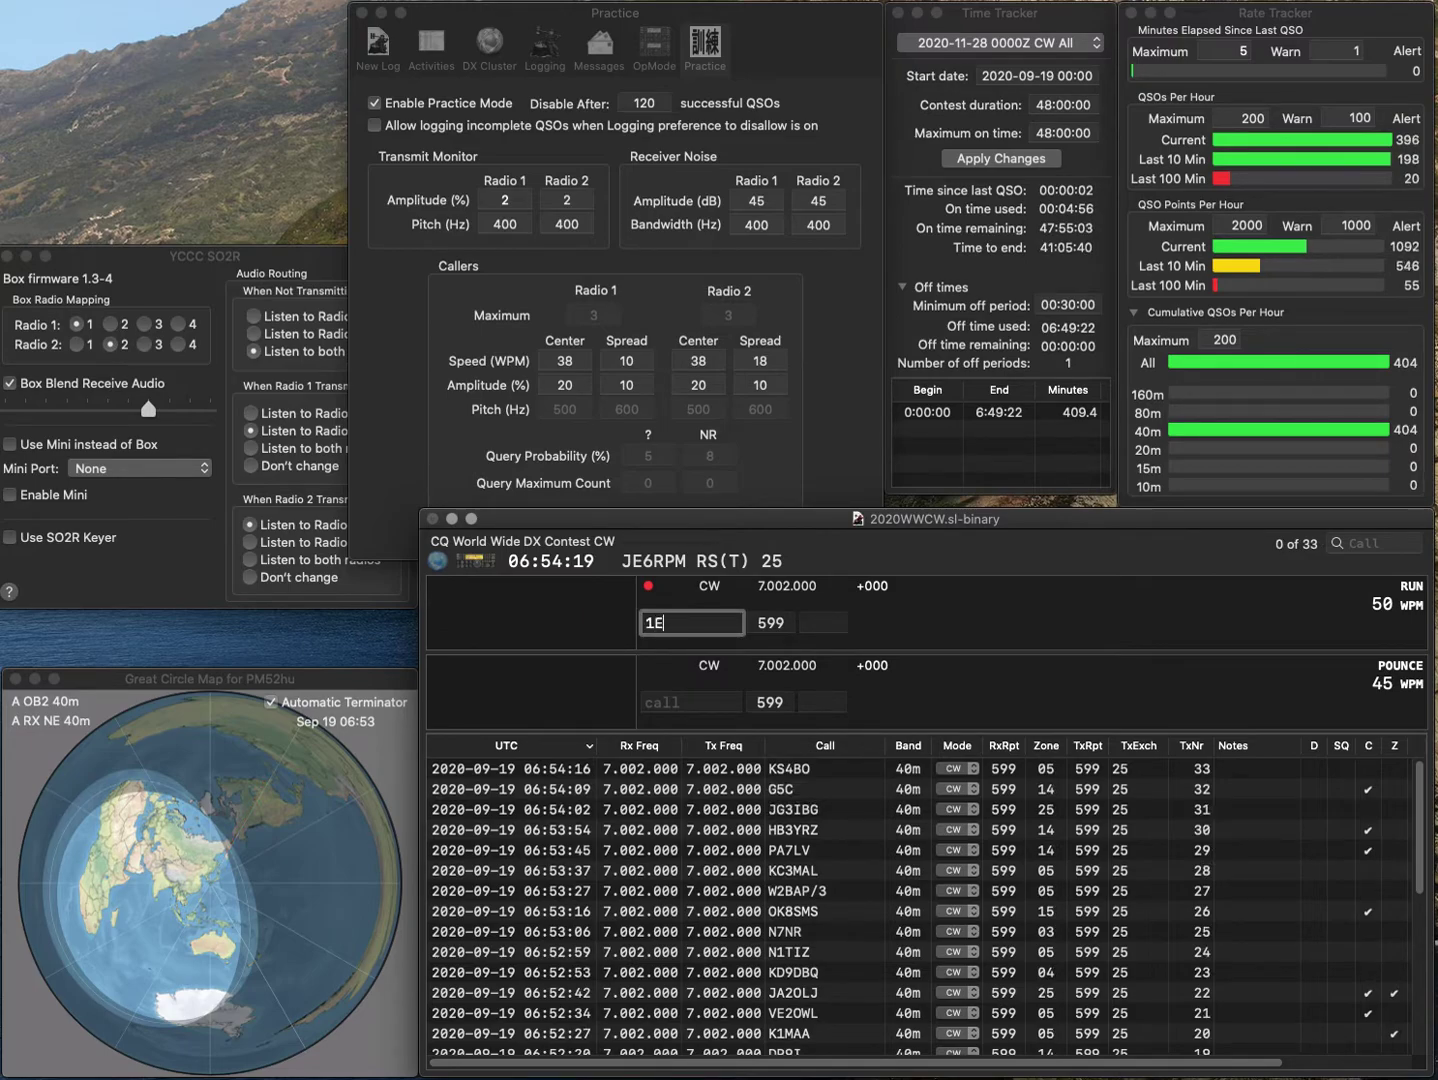
pyautogui.write('JM')
pyautogui.press('Home')
pyautogui.write('DL')
pyautogui.press('Return')
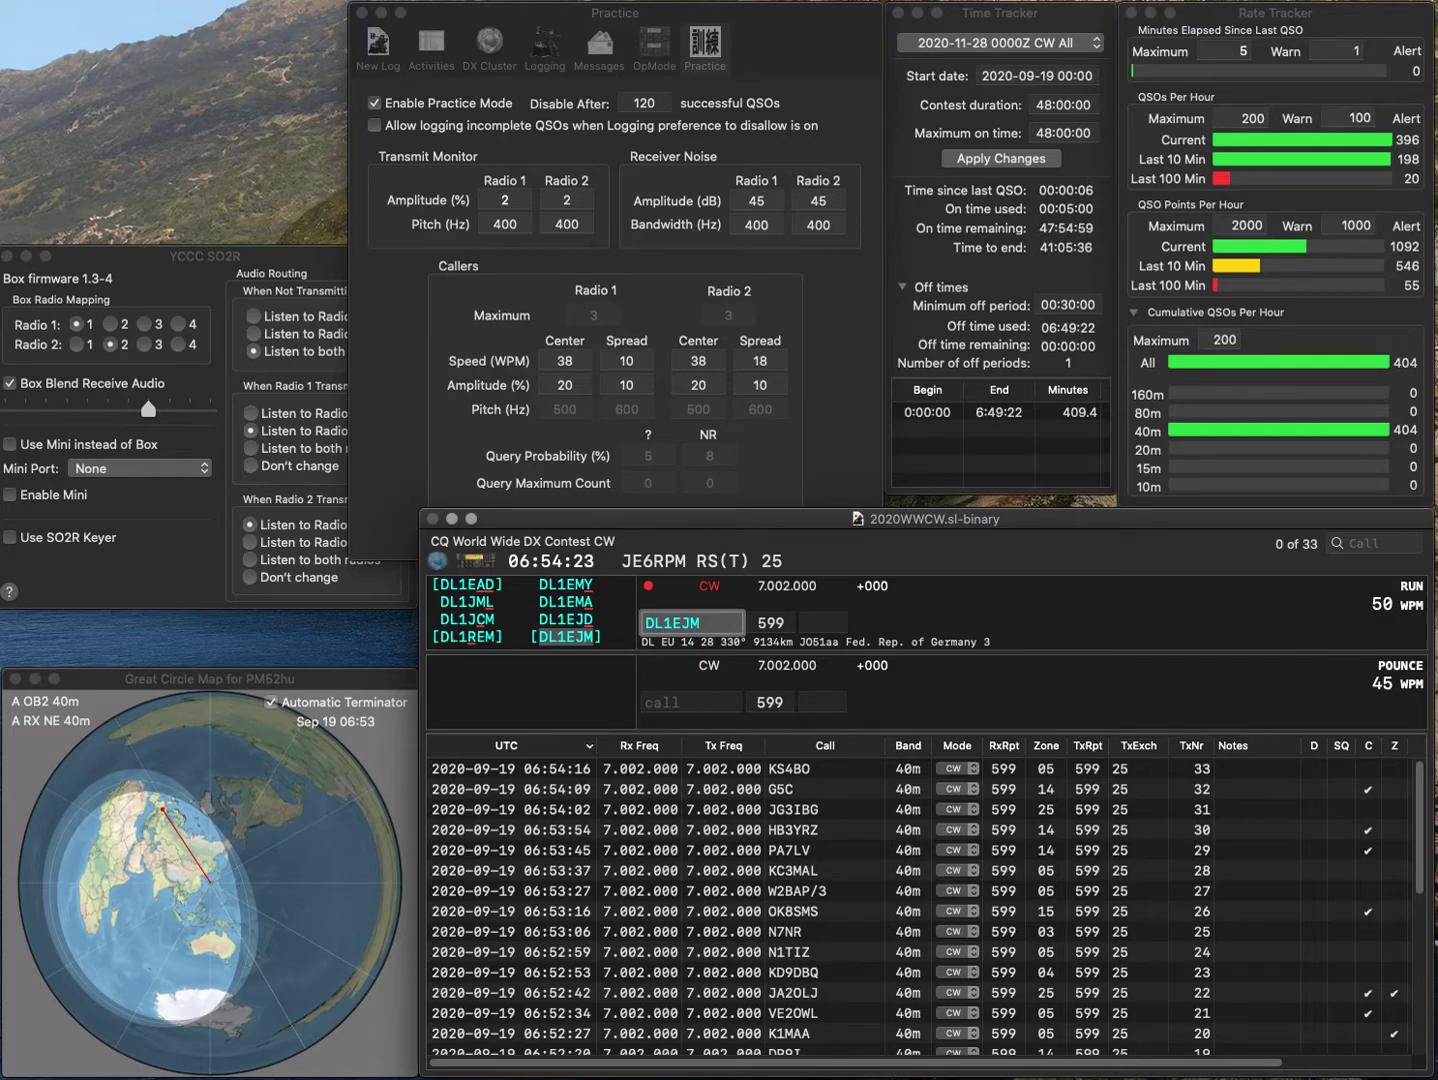
pyautogui.press('Tab')
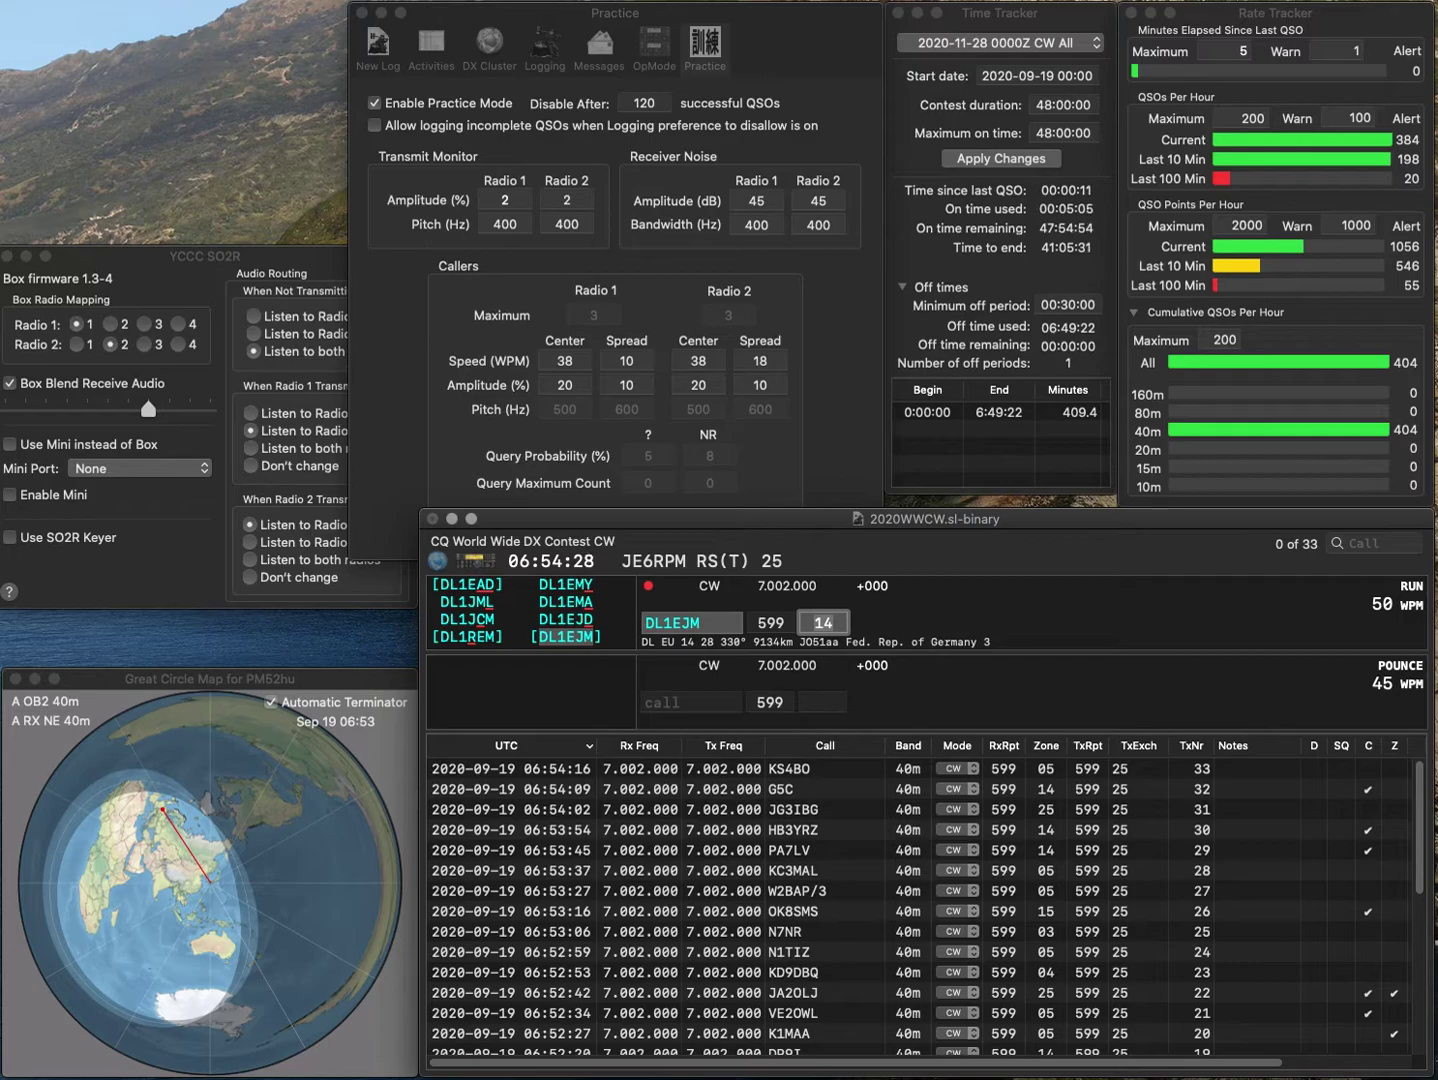
pyautogui.press('Return')
pyautogui.write('DL')
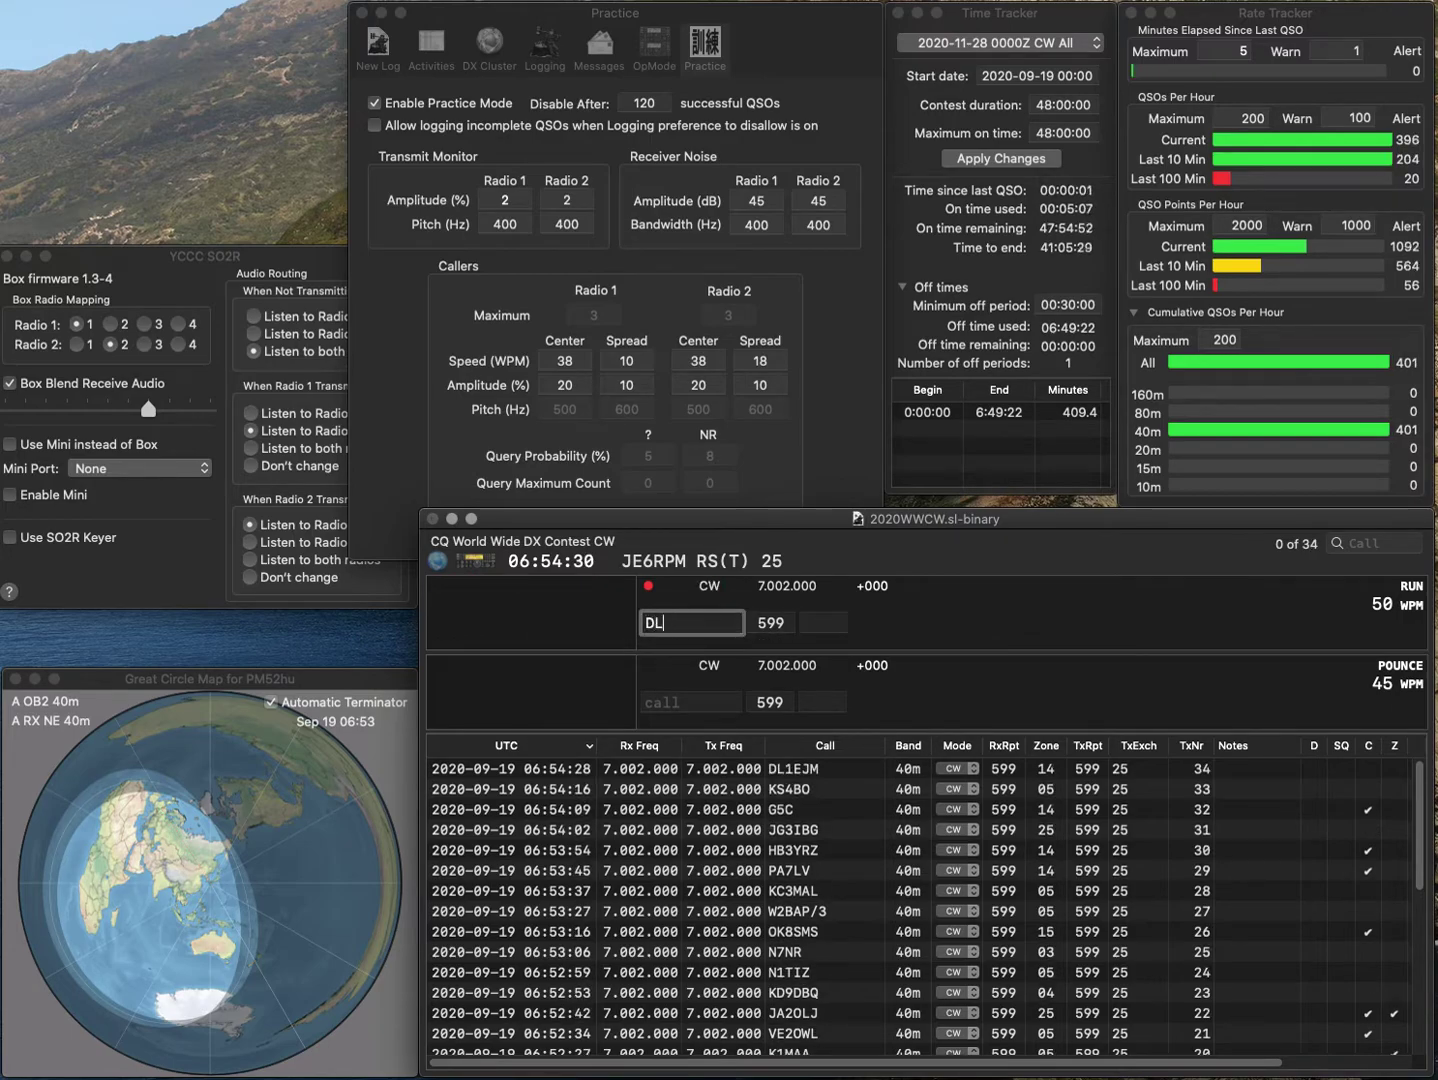
pyautogui.press('BackSpace')
pyautogui.write('JVGX')
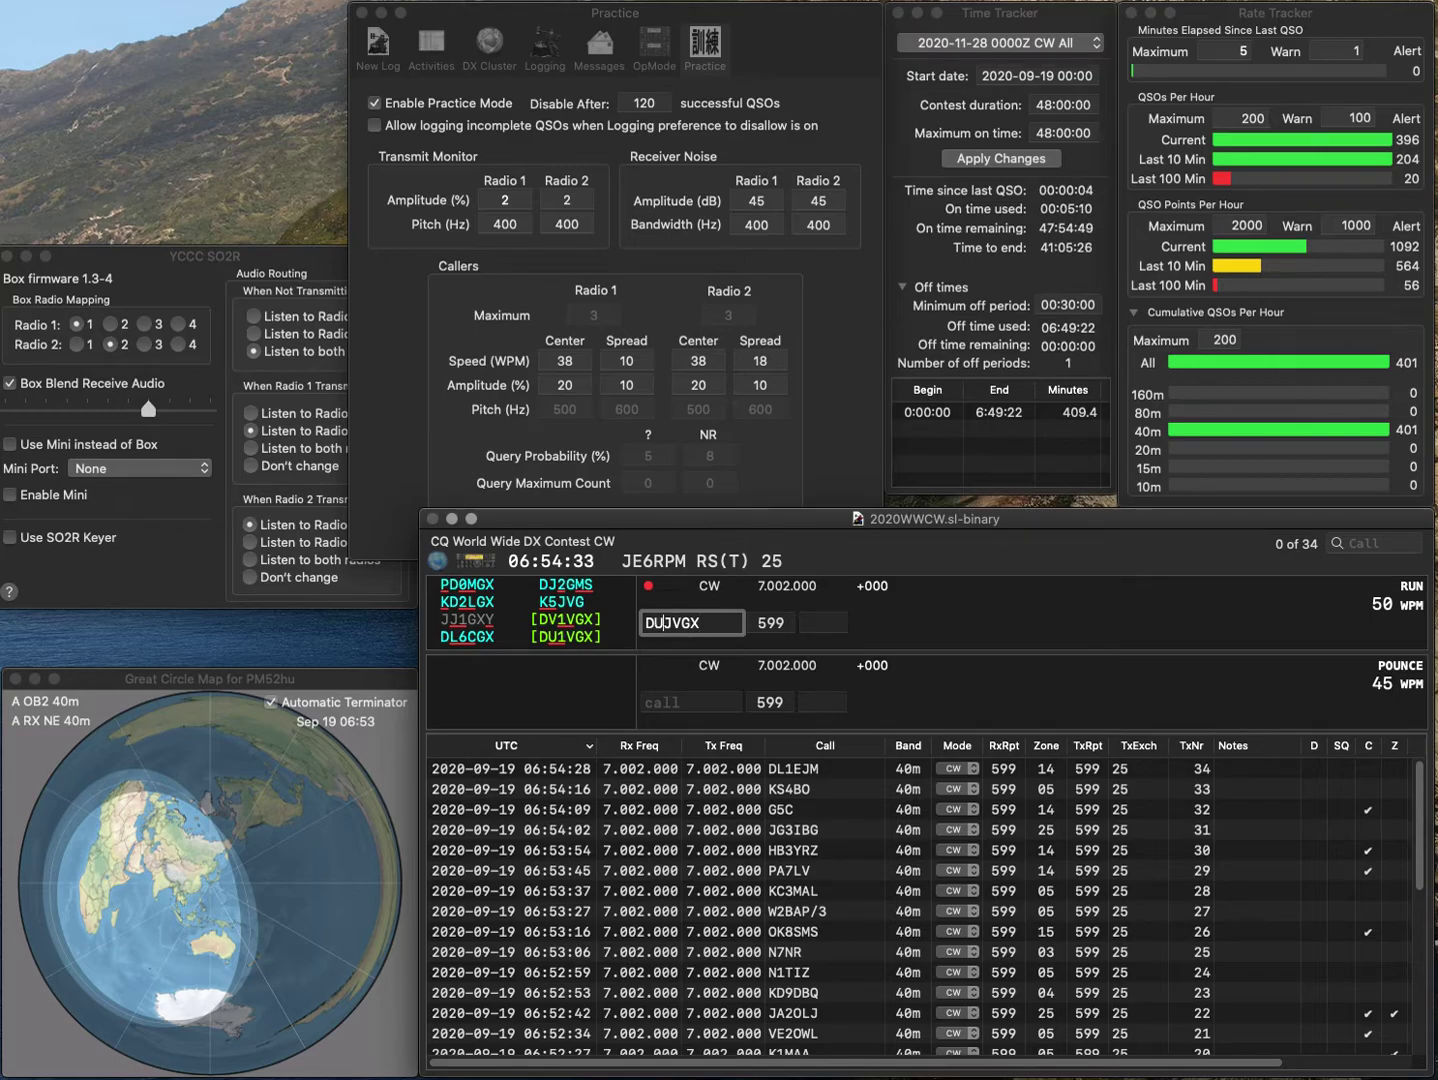
pyautogui.press('Delete')
pyautogui.write('U1')
pyautogui.press('Return')
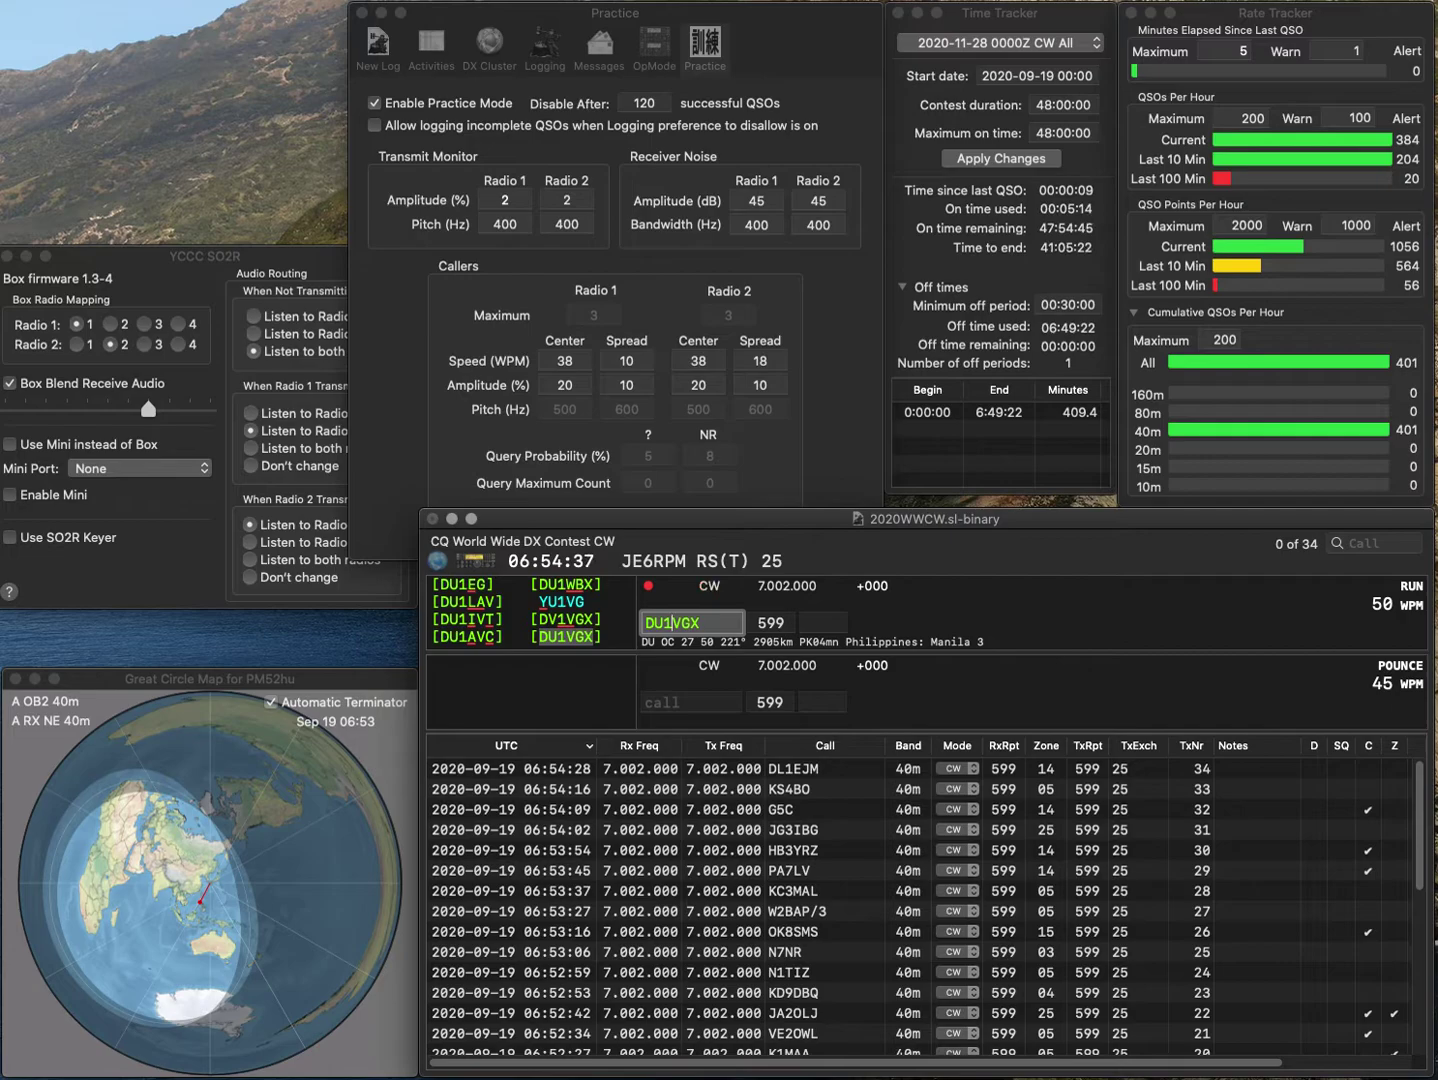
pyautogui.press('Left')
pyautogui.press('BackSpace')
pyautogui.write('V')
pyautogui.press('Tab')
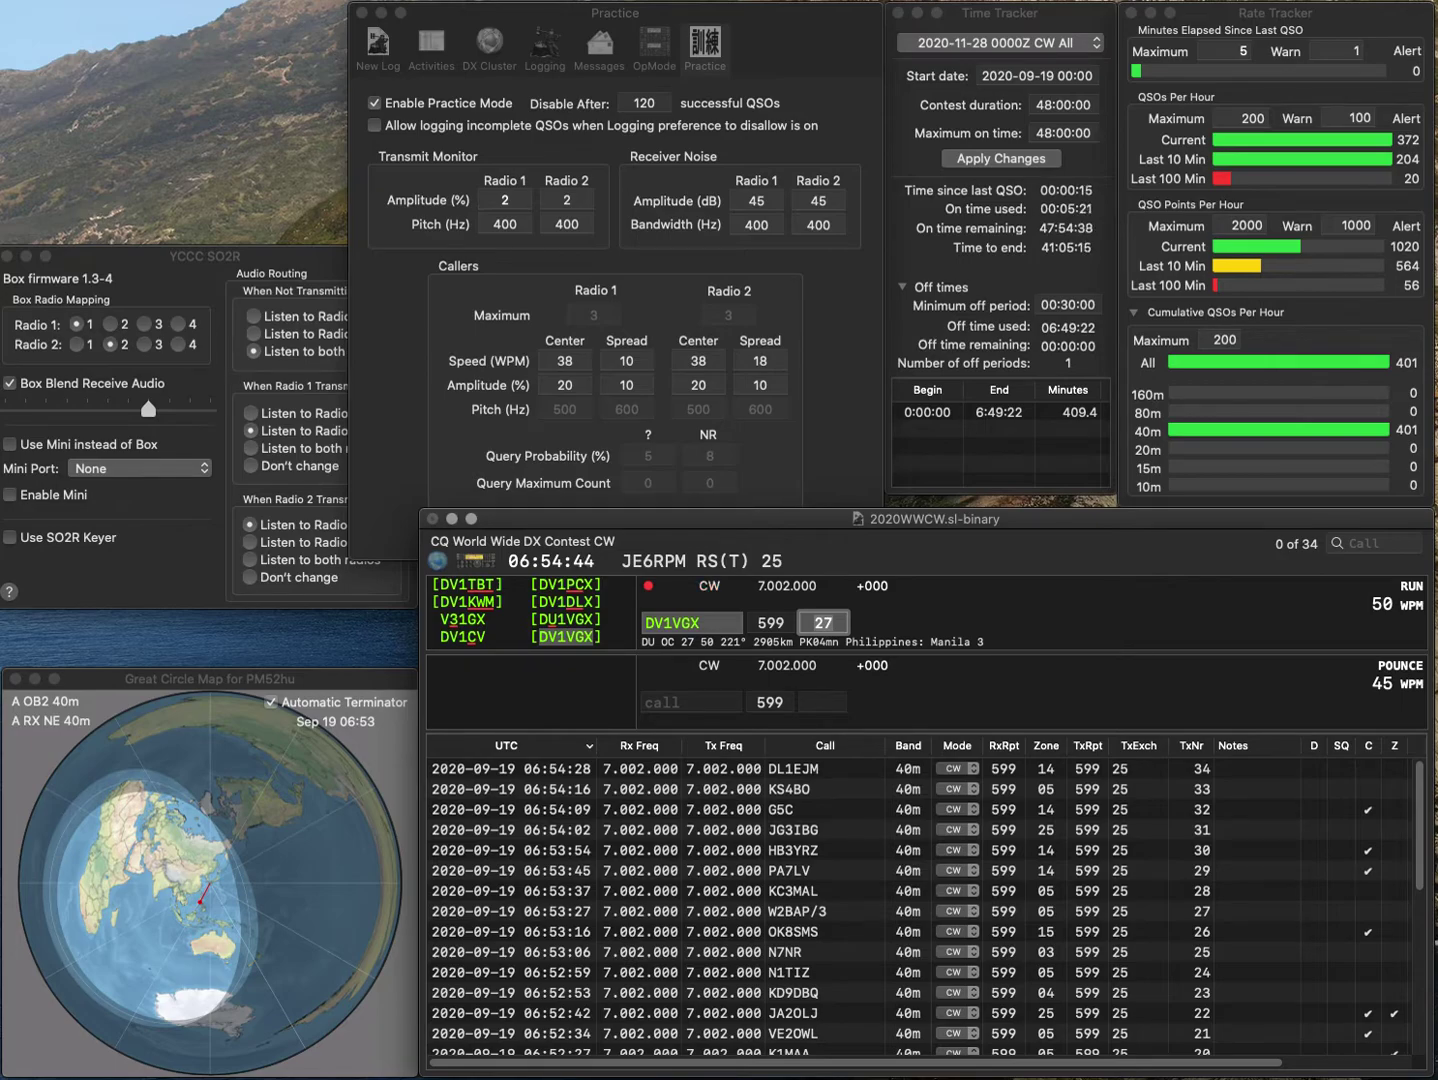
pyautogui.press('Return')
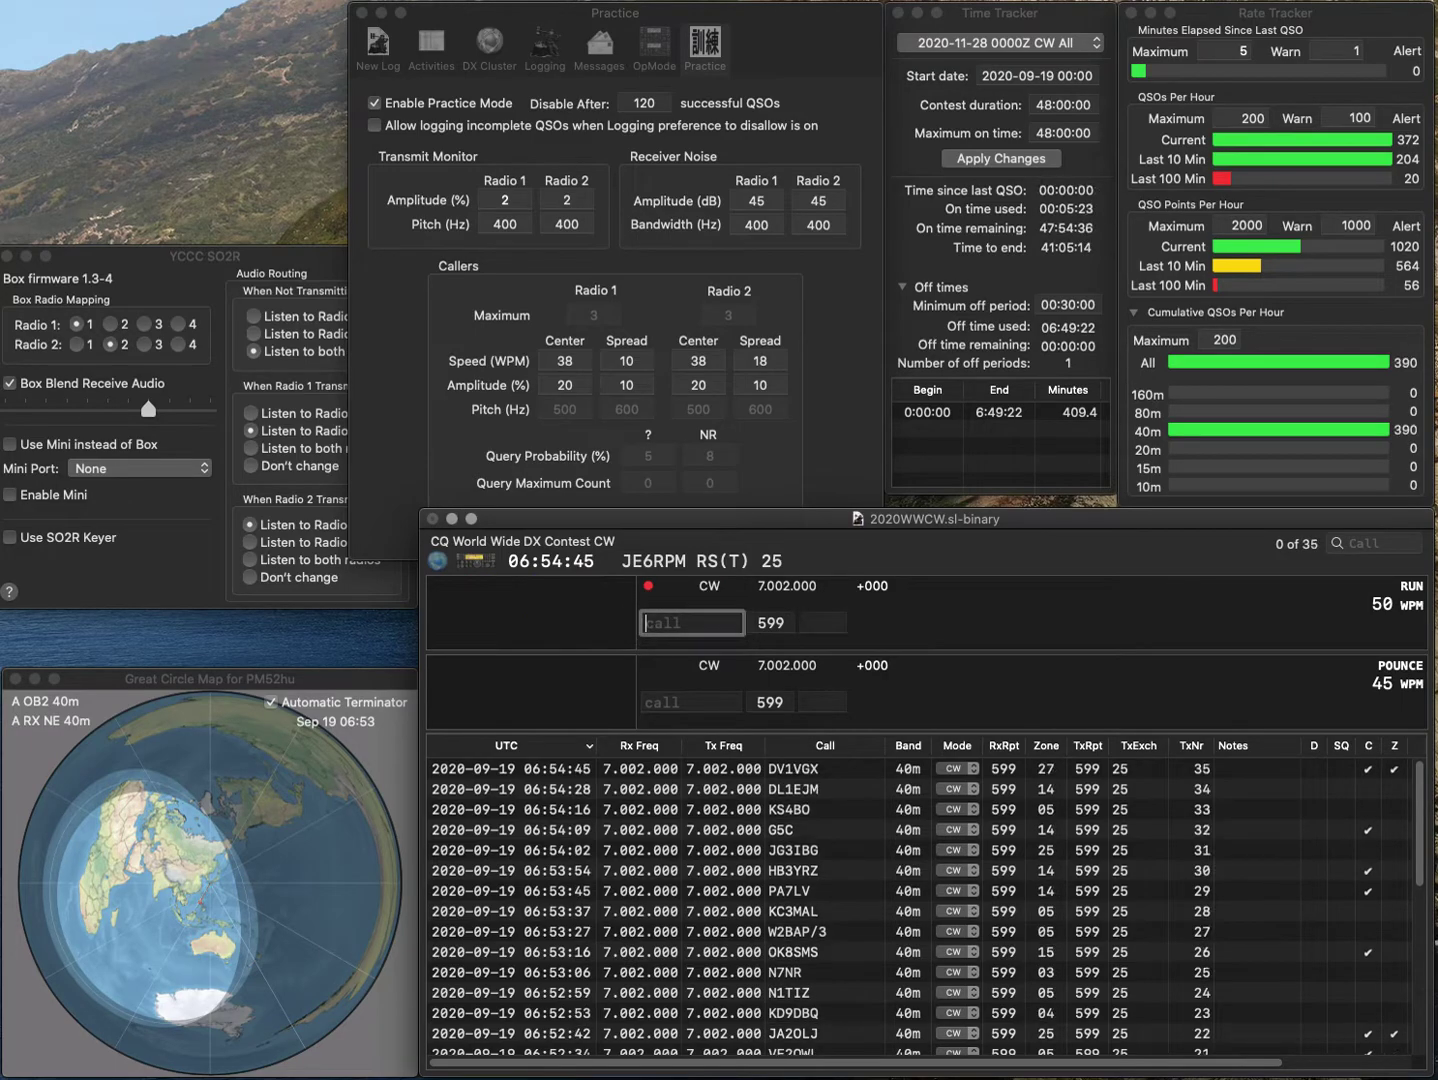
# Log the run contacts with R9FBT in zone 17 and N1EK in zone 05, both with report 599.
pyautogui.write('R9FBT')
pyautogui.press('Return')
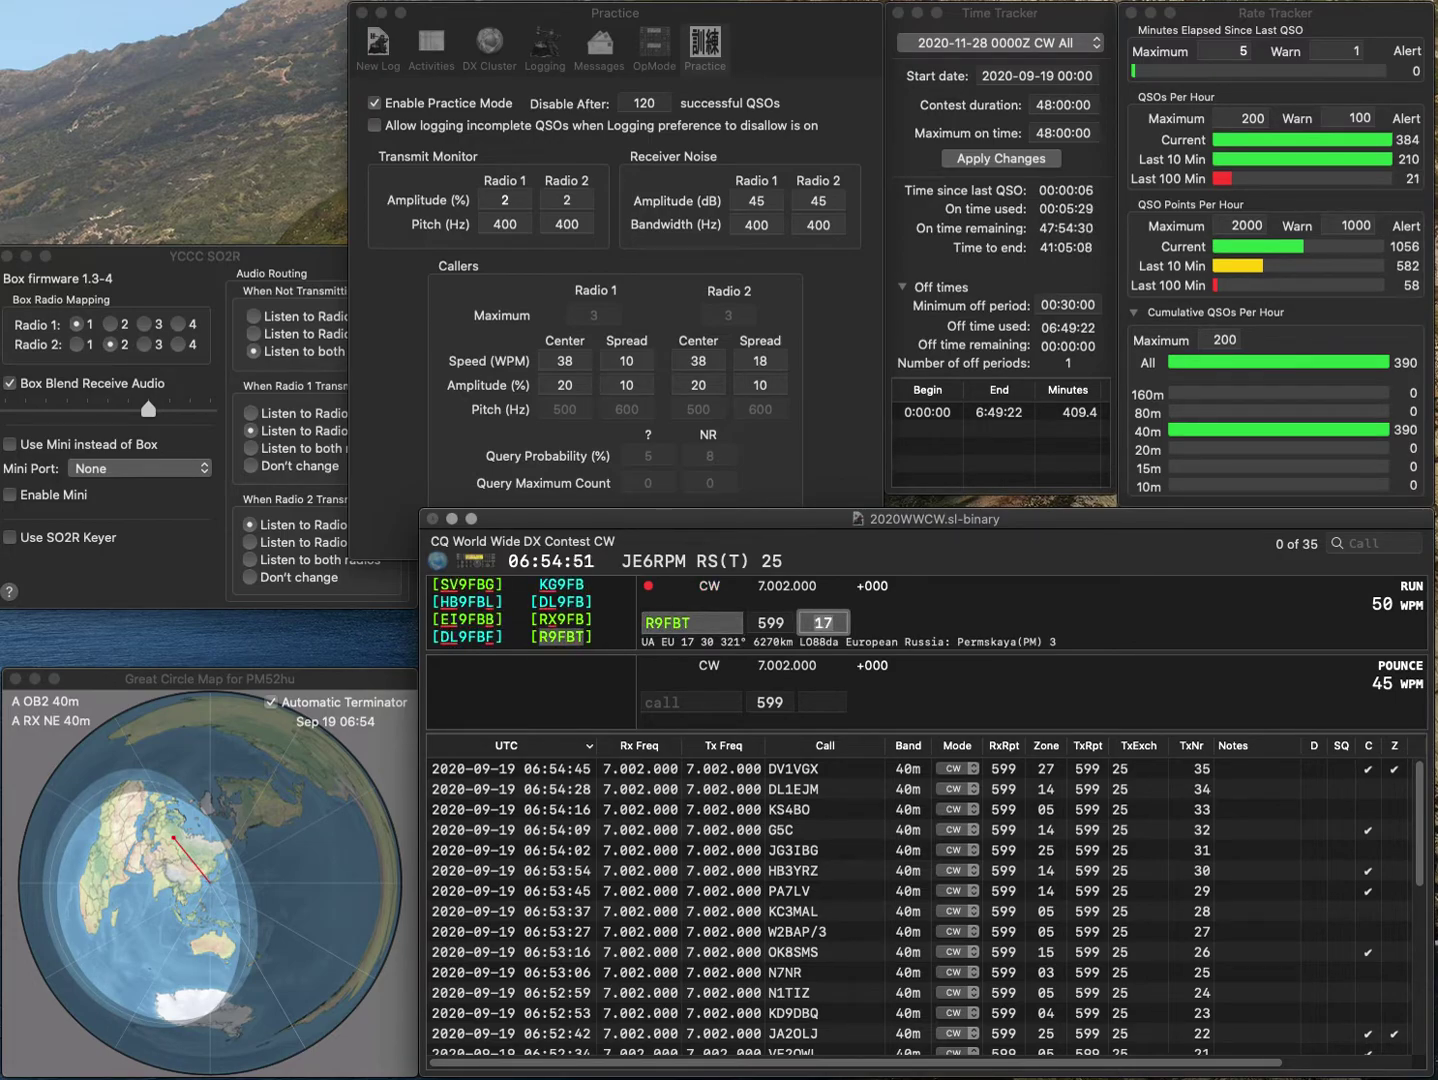
pyautogui.press('Return')
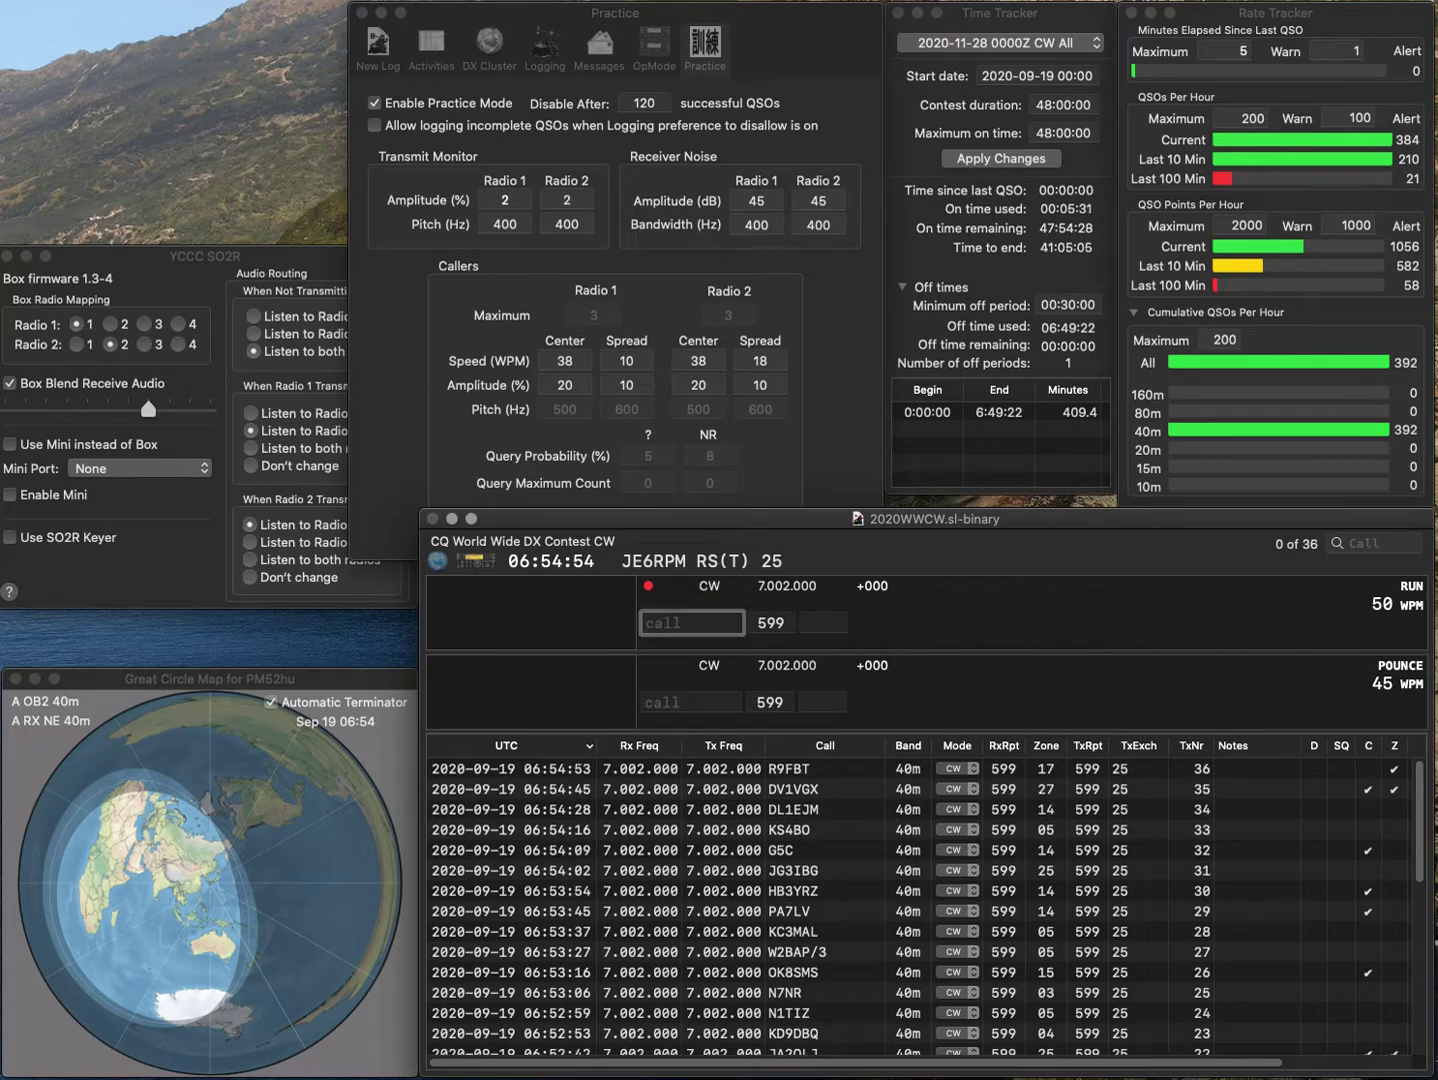
pyautogui.write('N1EK')
pyautogui.press('Return')
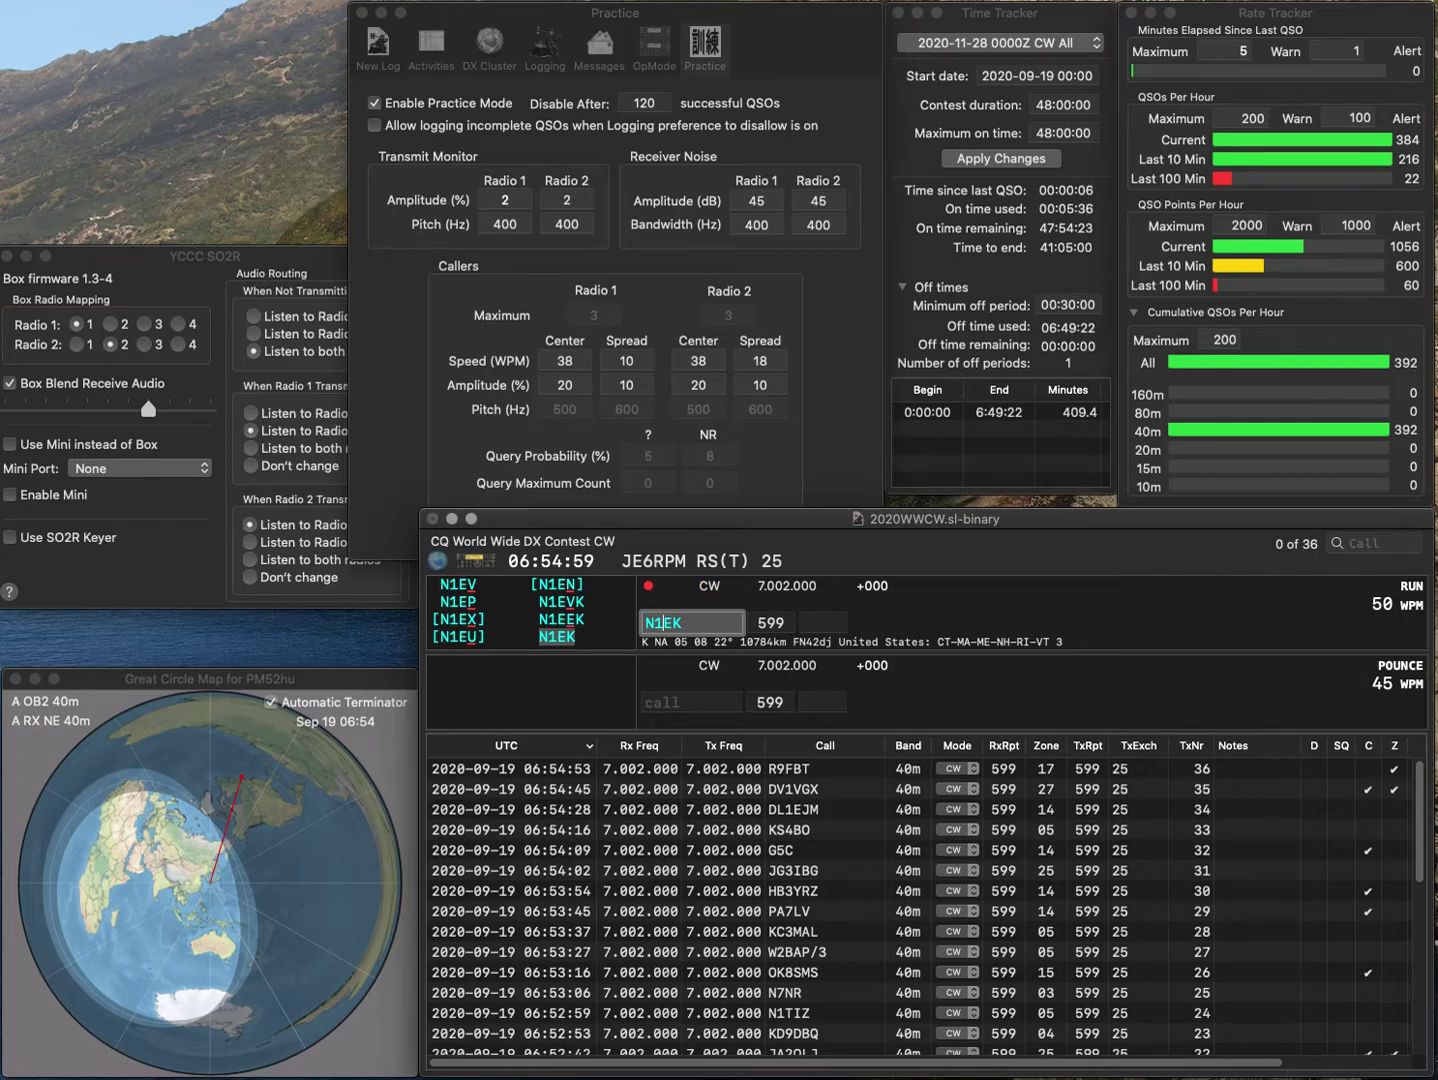
pyautogui.press('Return')
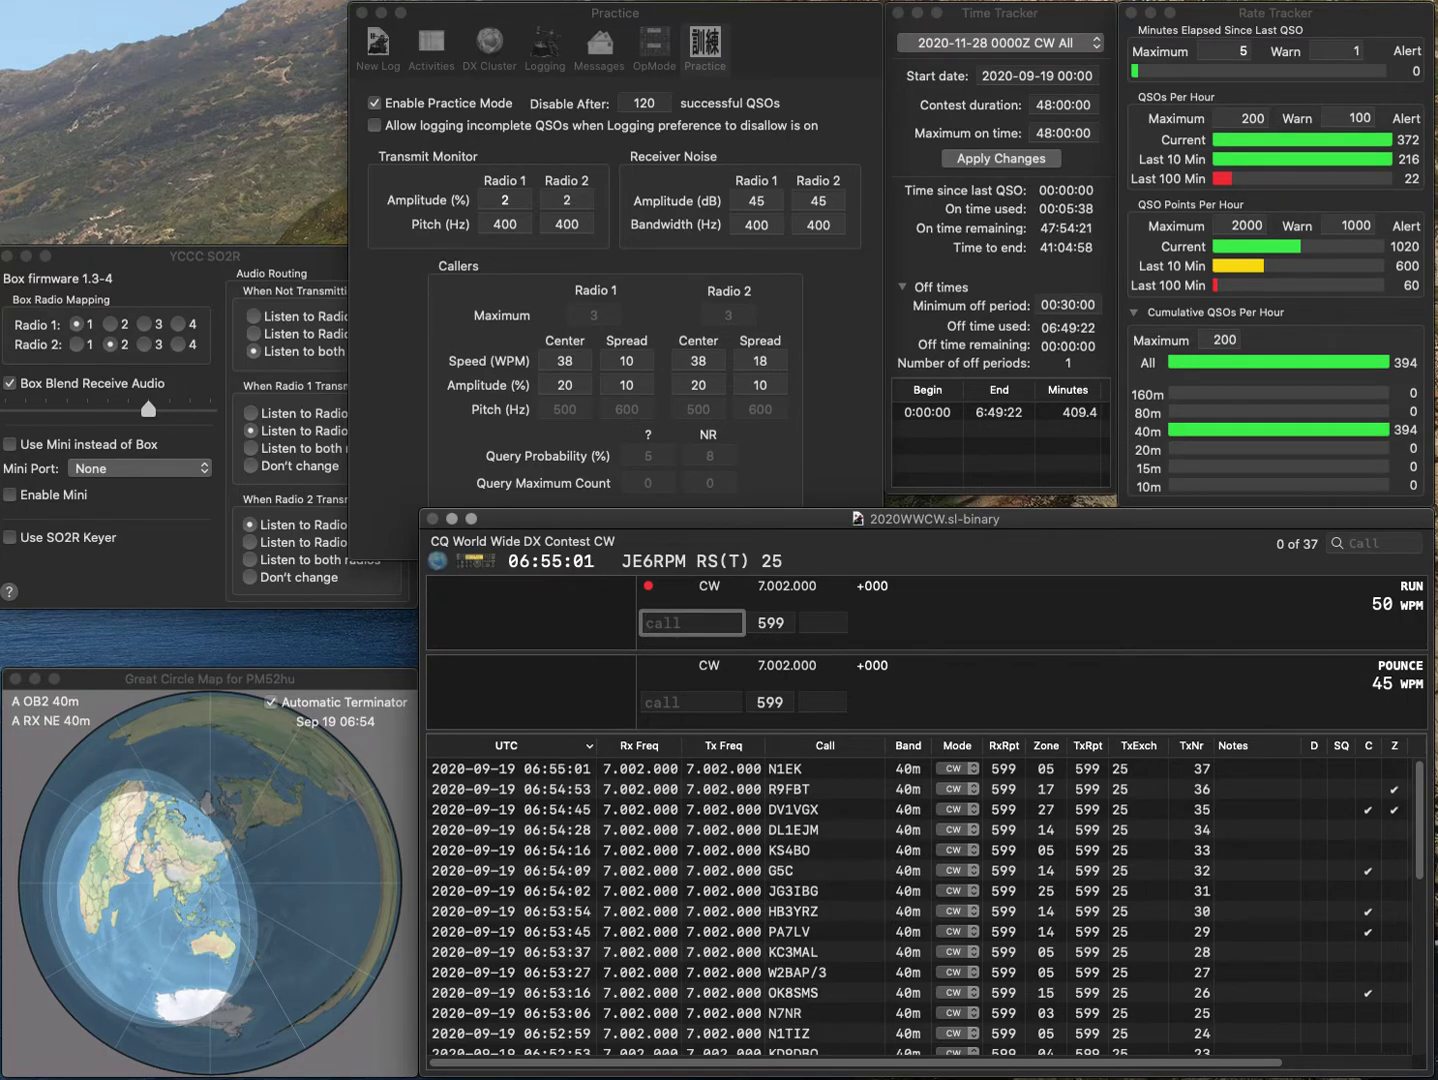
# Log the run contacts with F4FNT in zone 14 and YU2KNO in zone 15, both with report 599.
pyautogui.write('F4FNT')
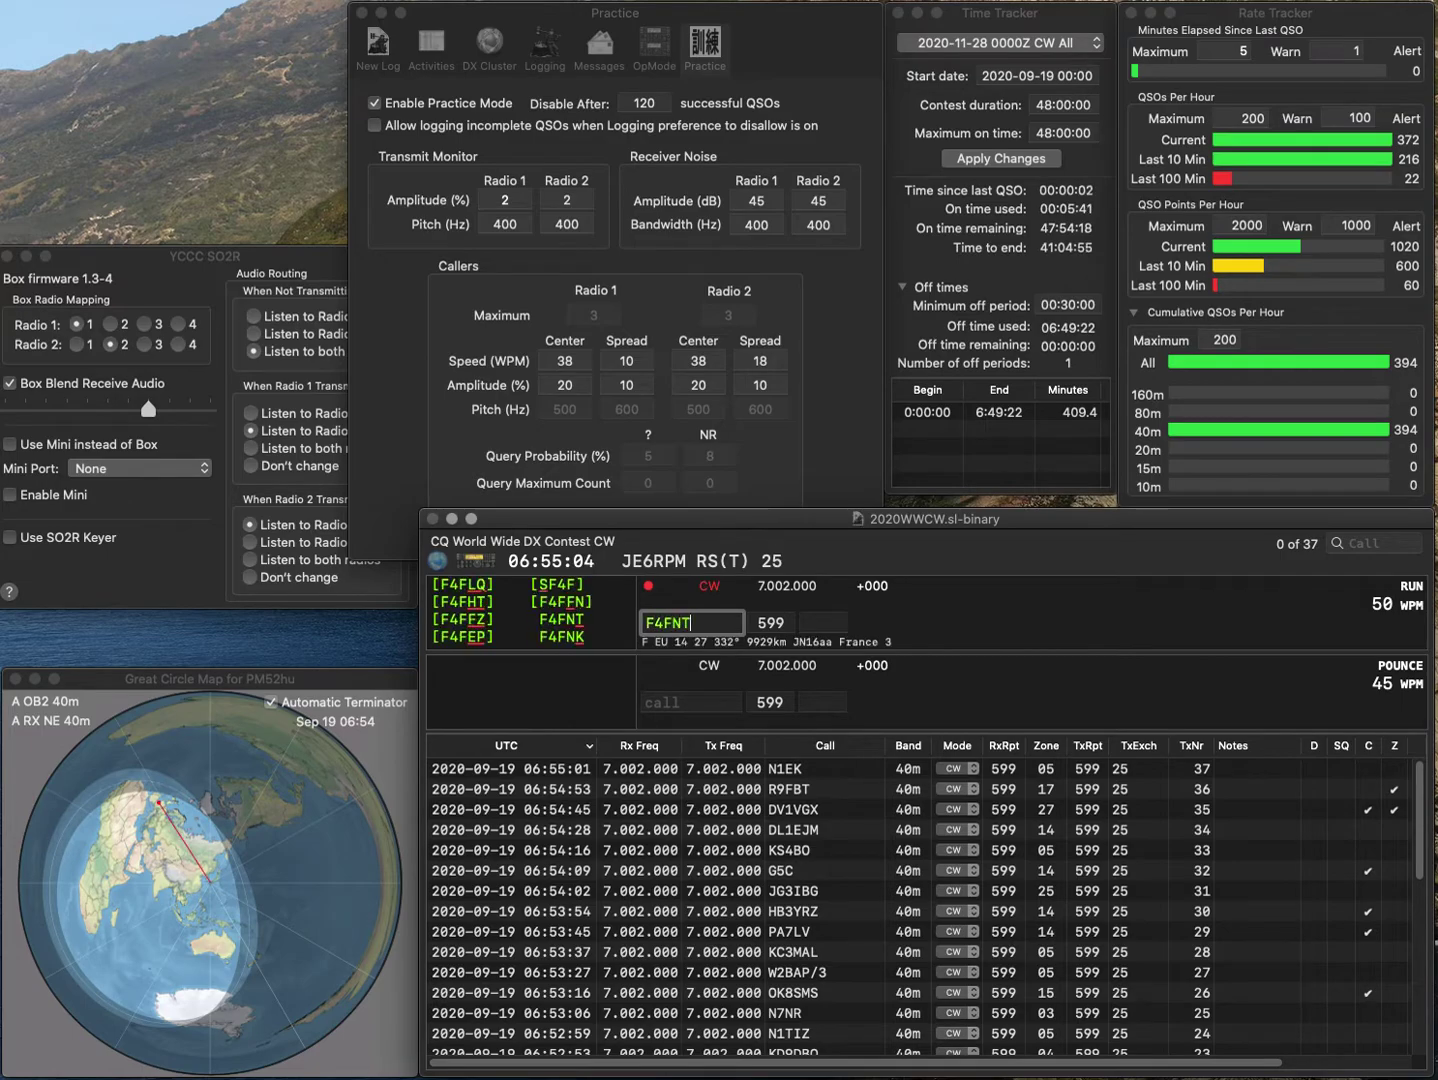
pyautogui.press('Return')
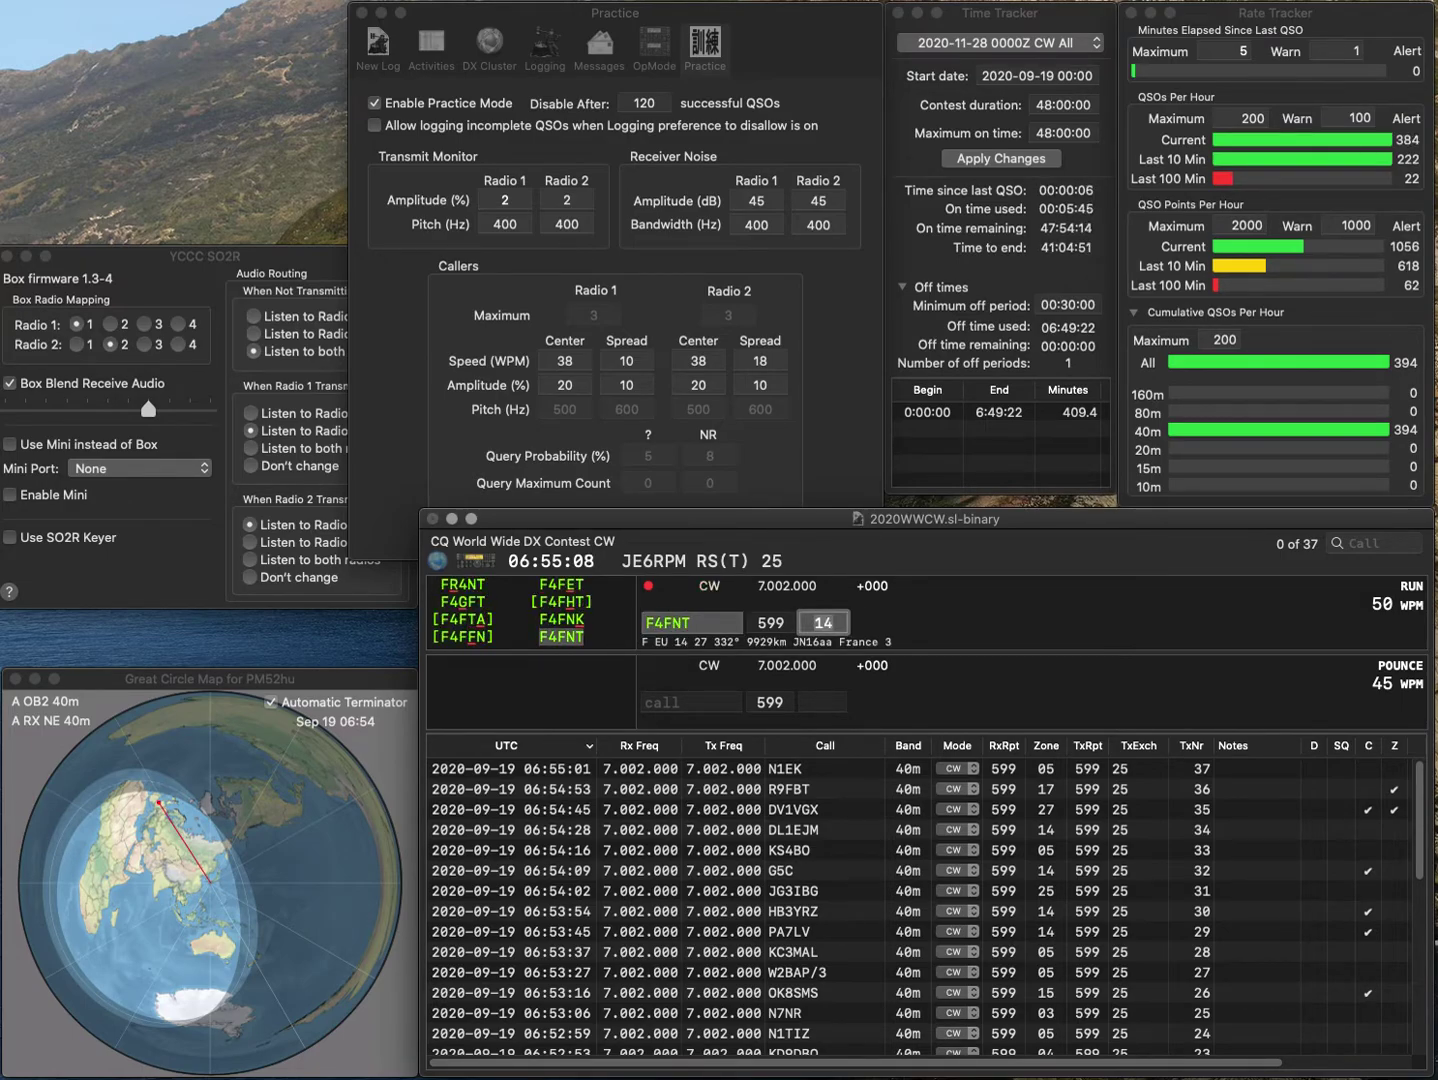
pyautogui.press('Return')
pyautogui.write('Y')
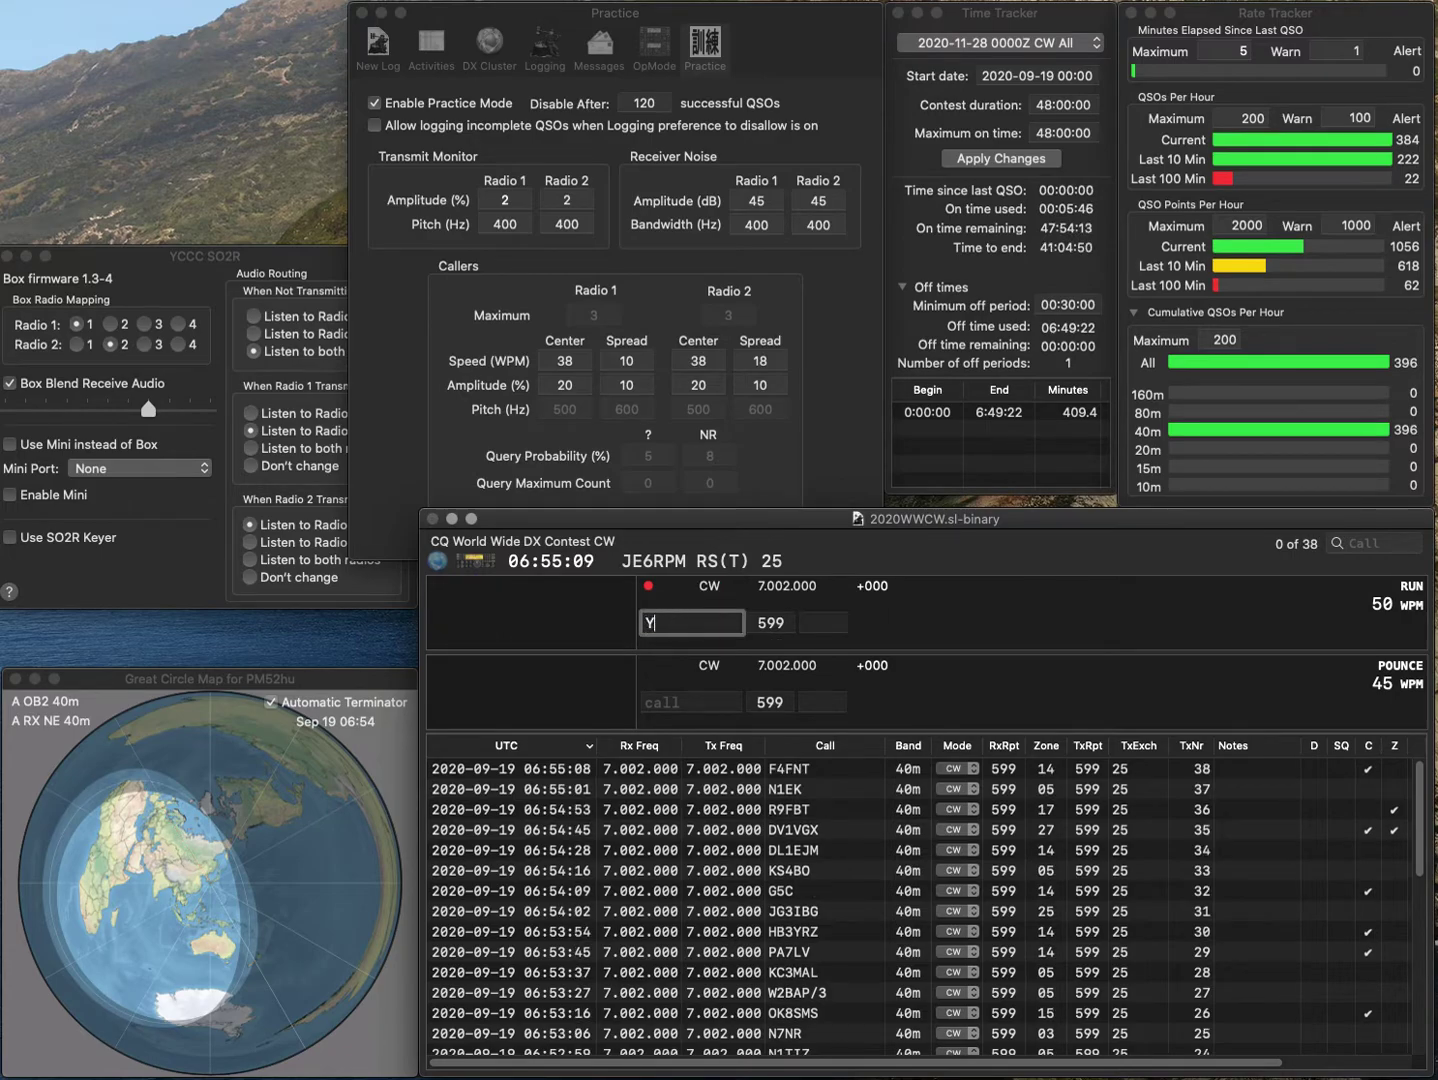
pyautogui.write('U2KNO')
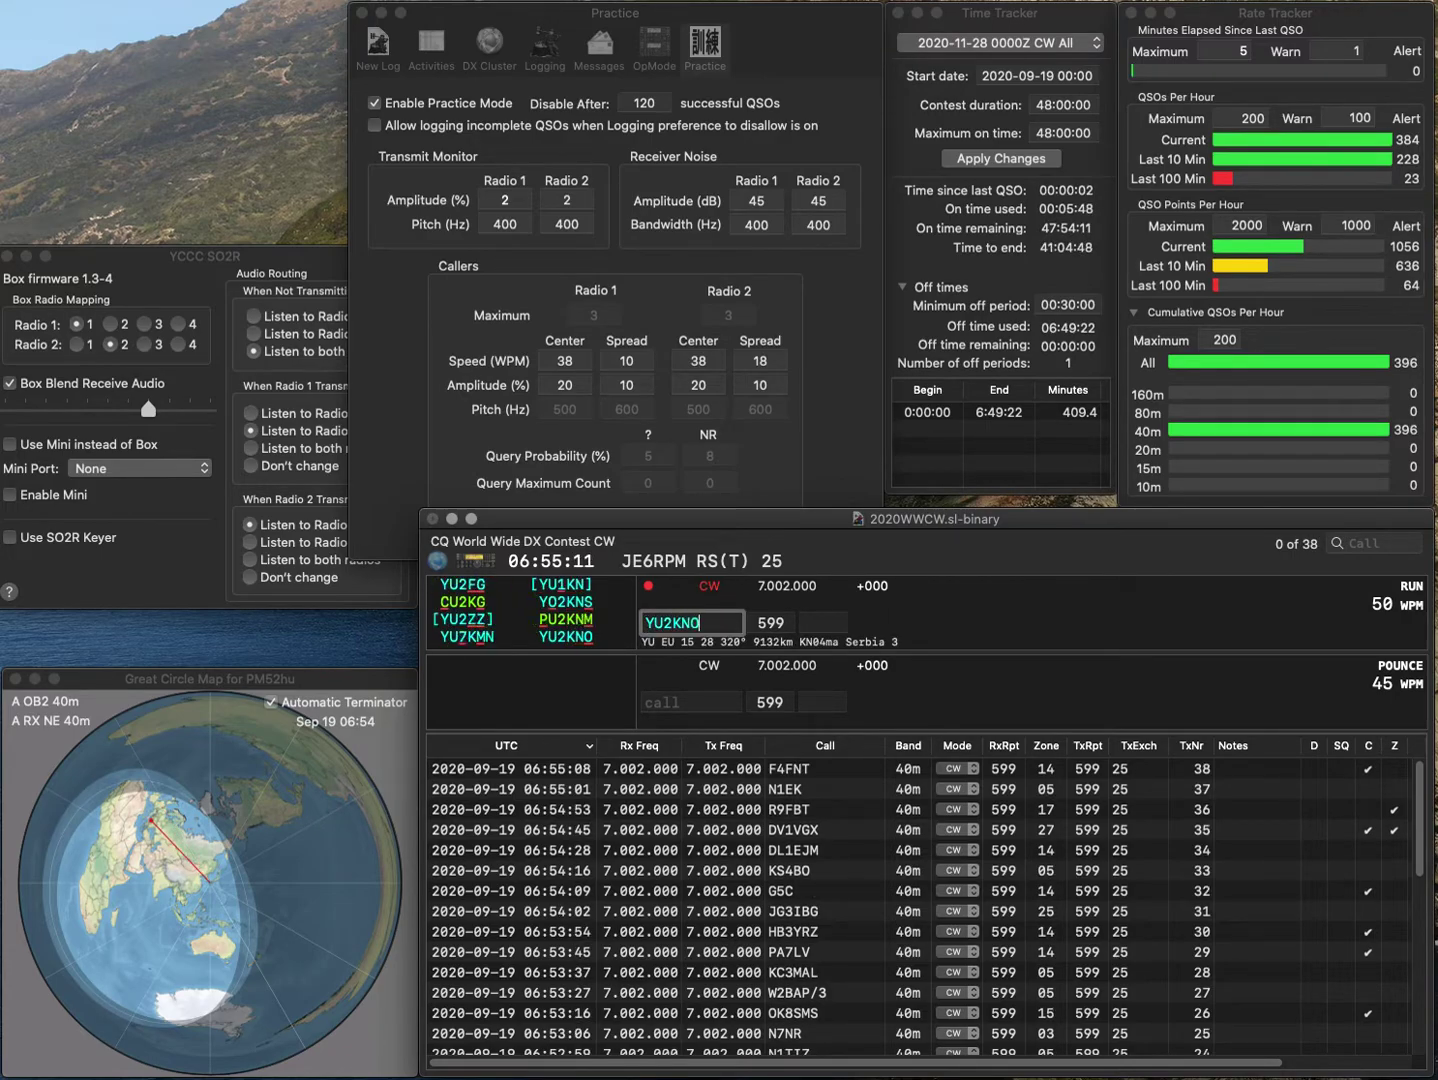
pyautogui.press('space')
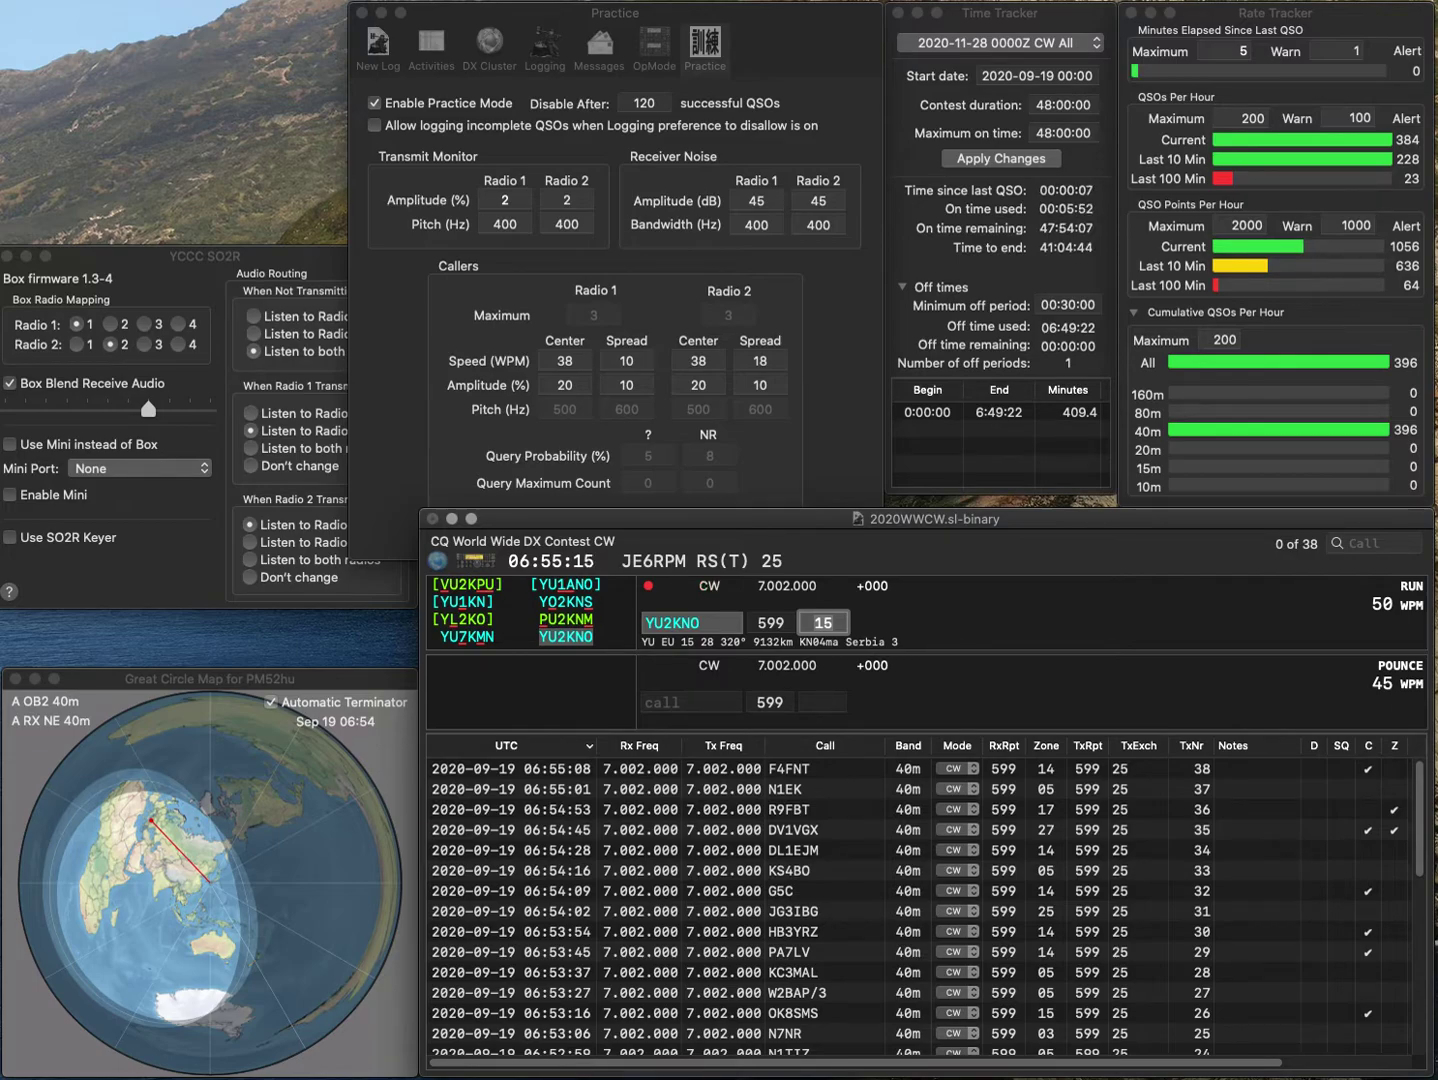
pyautogui.press('Return')
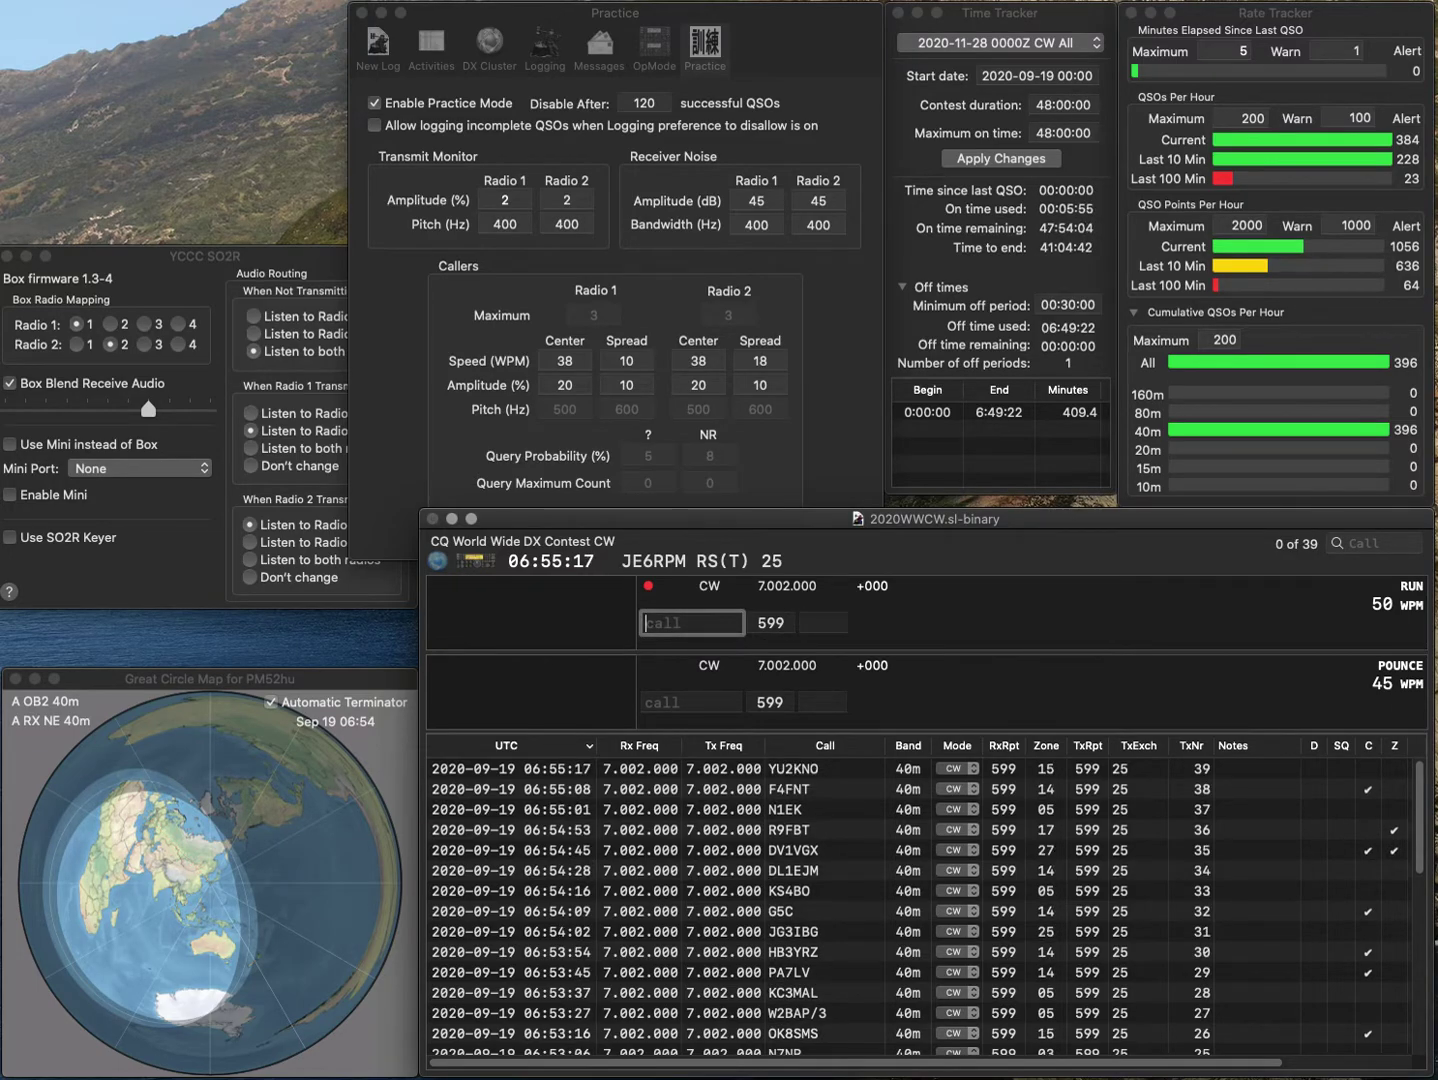
pyautogui.write('PC5WB')
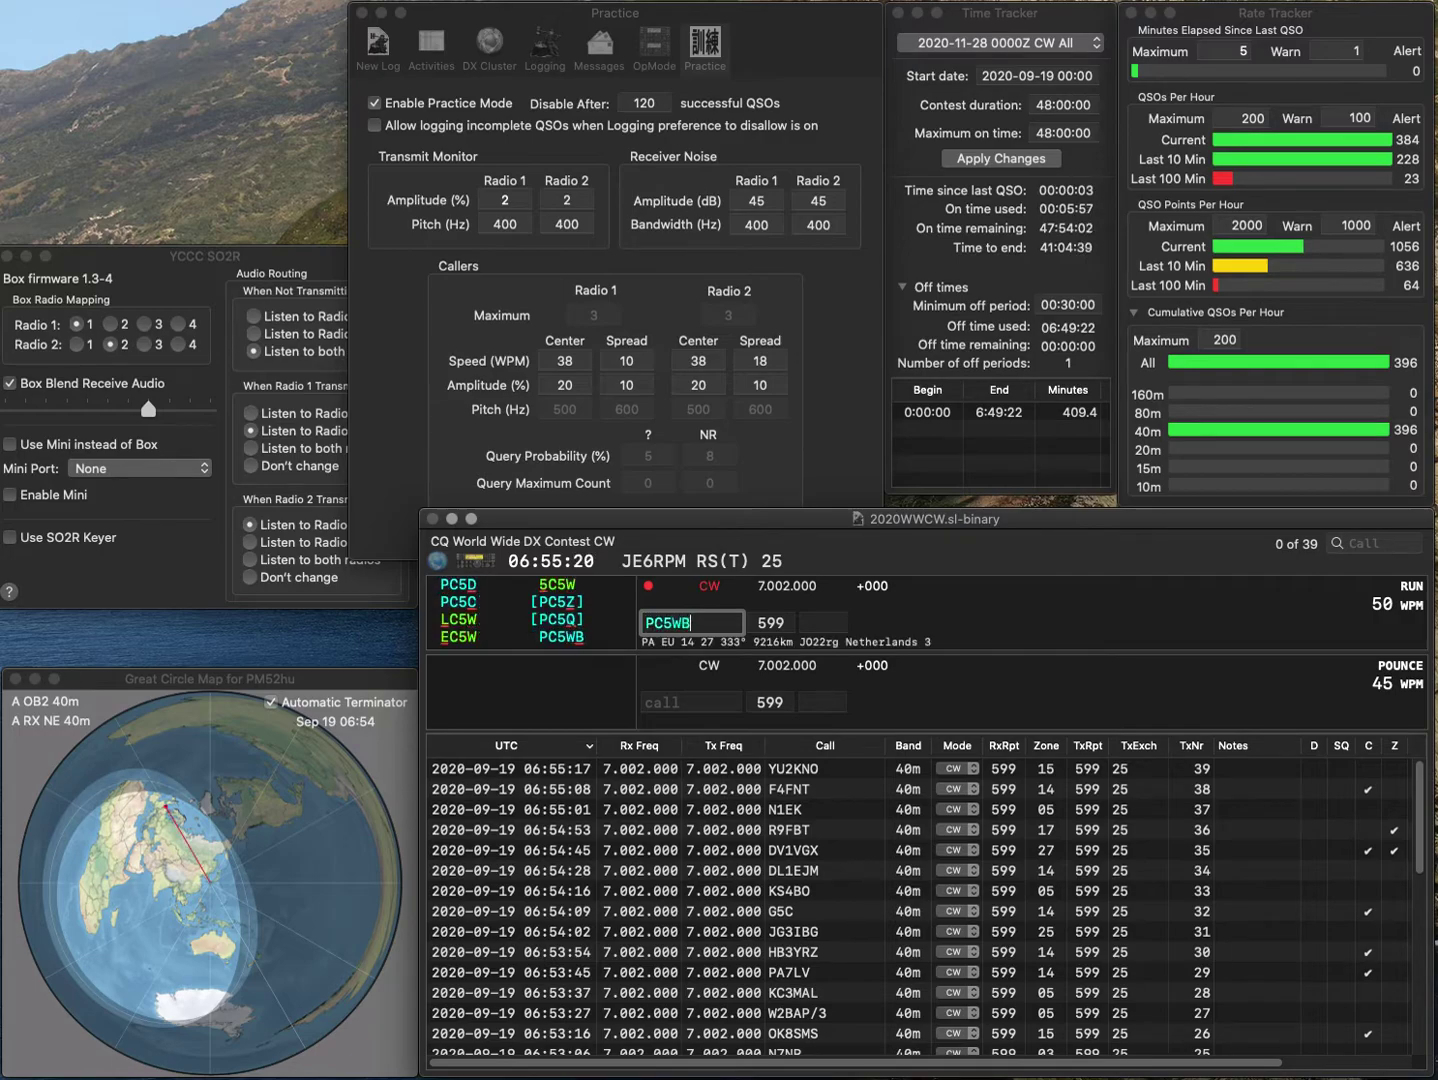
pyautogui.press('Return')
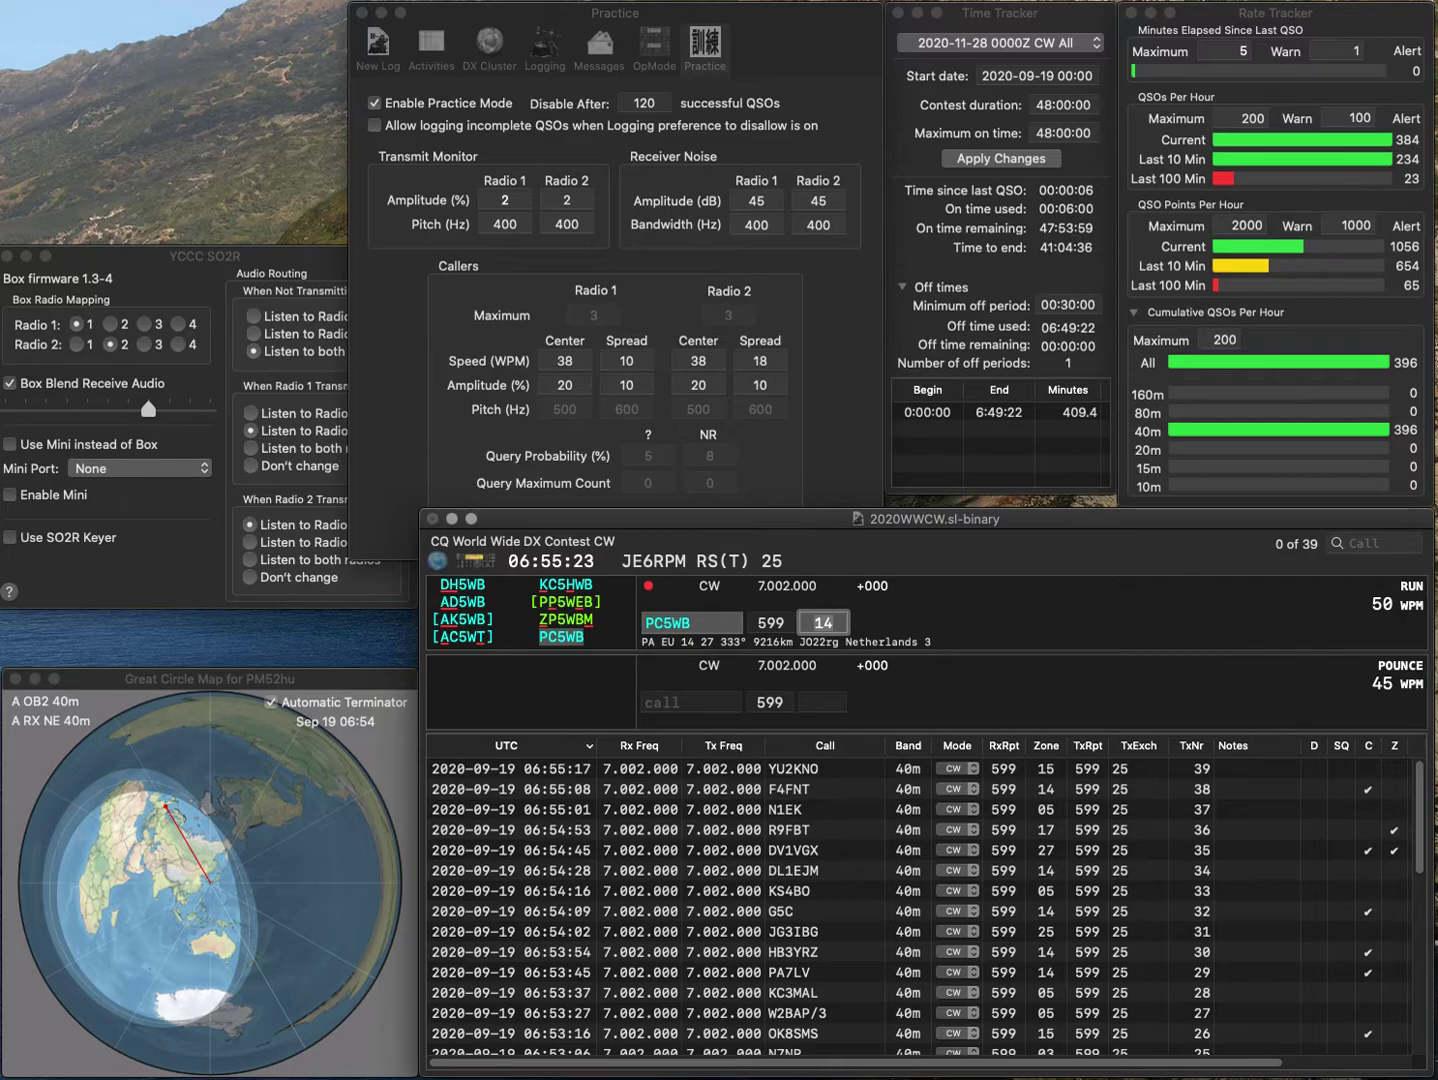
pyautogui.press('Return')
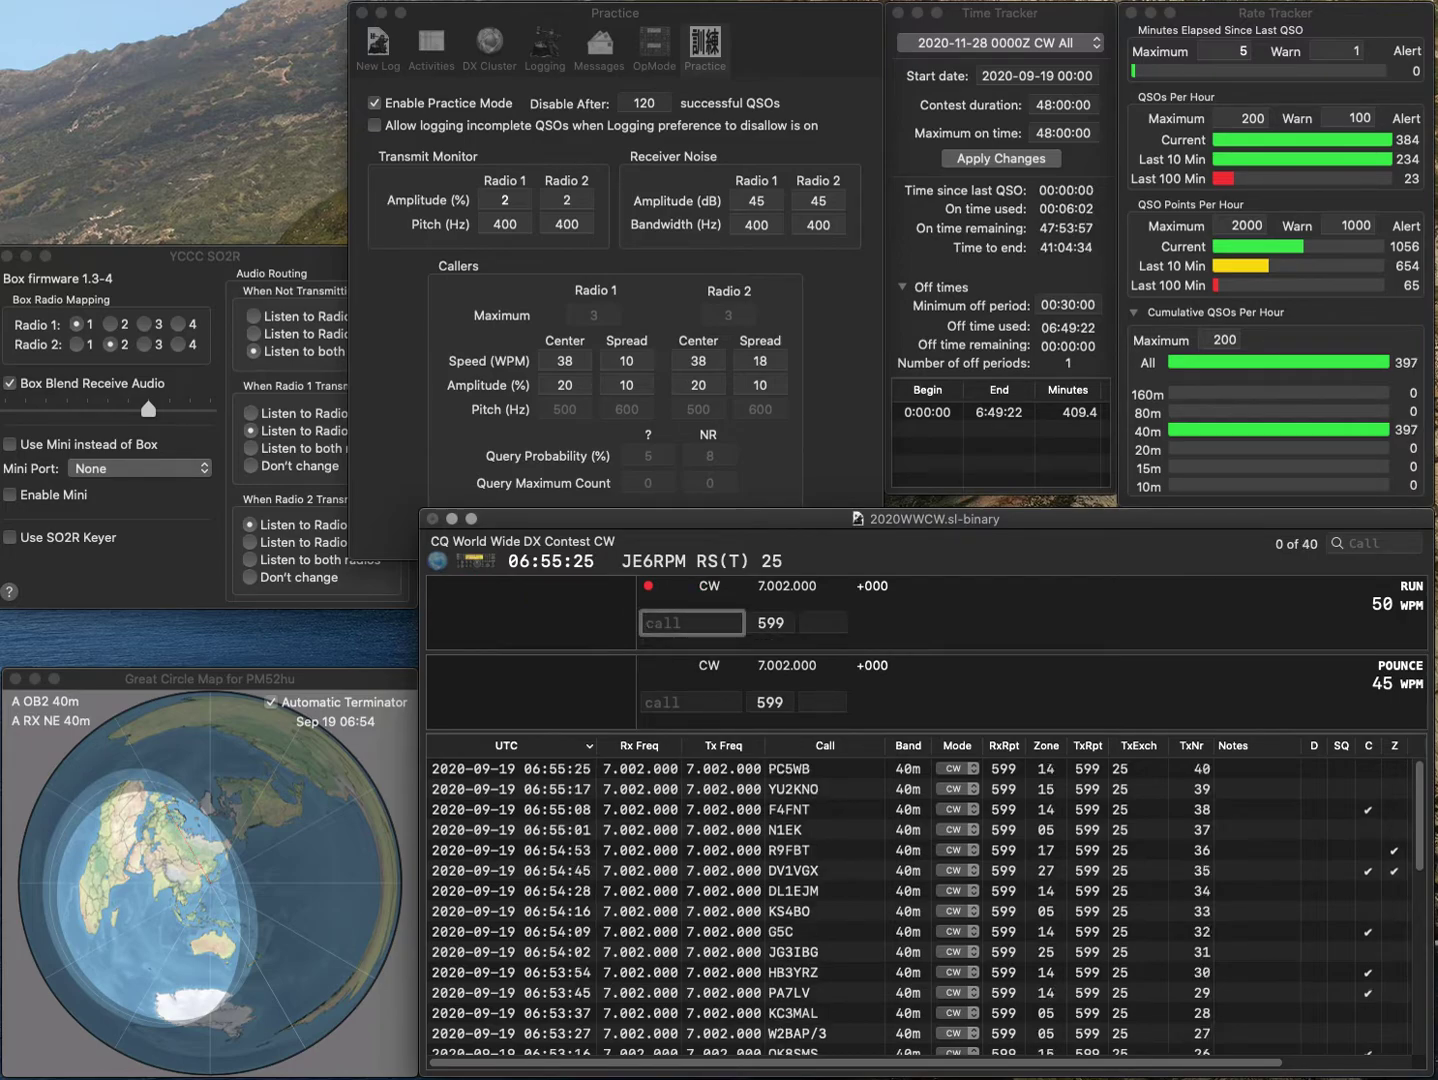
pyautogui.write('N1JEZ')
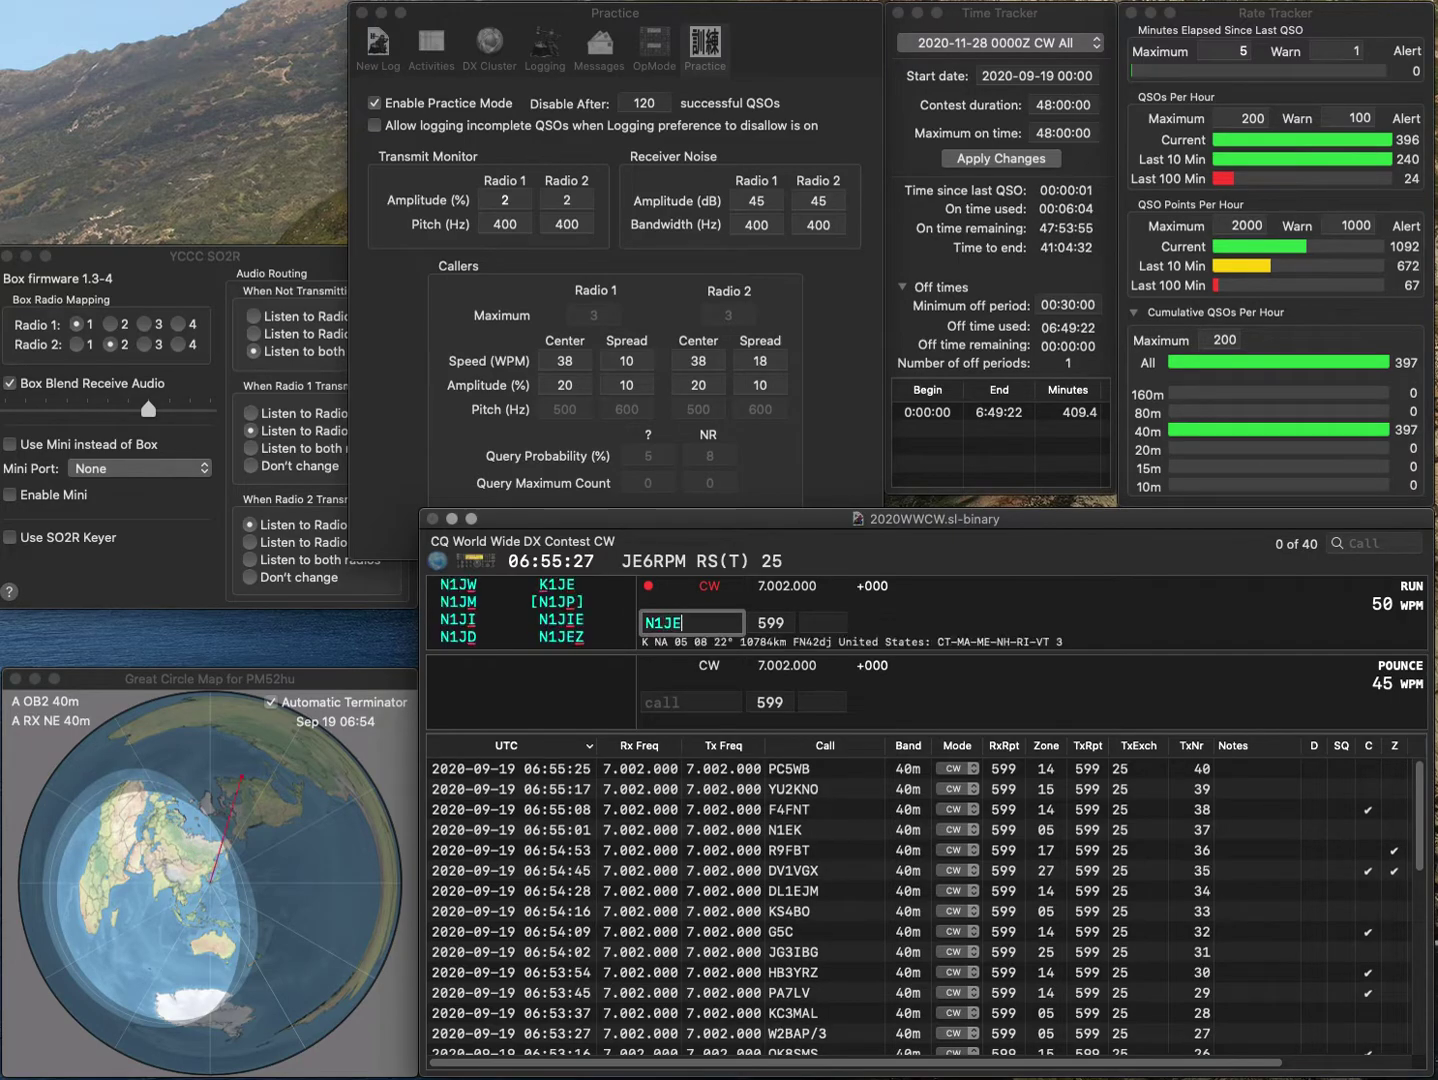
pyautogui.press('space')
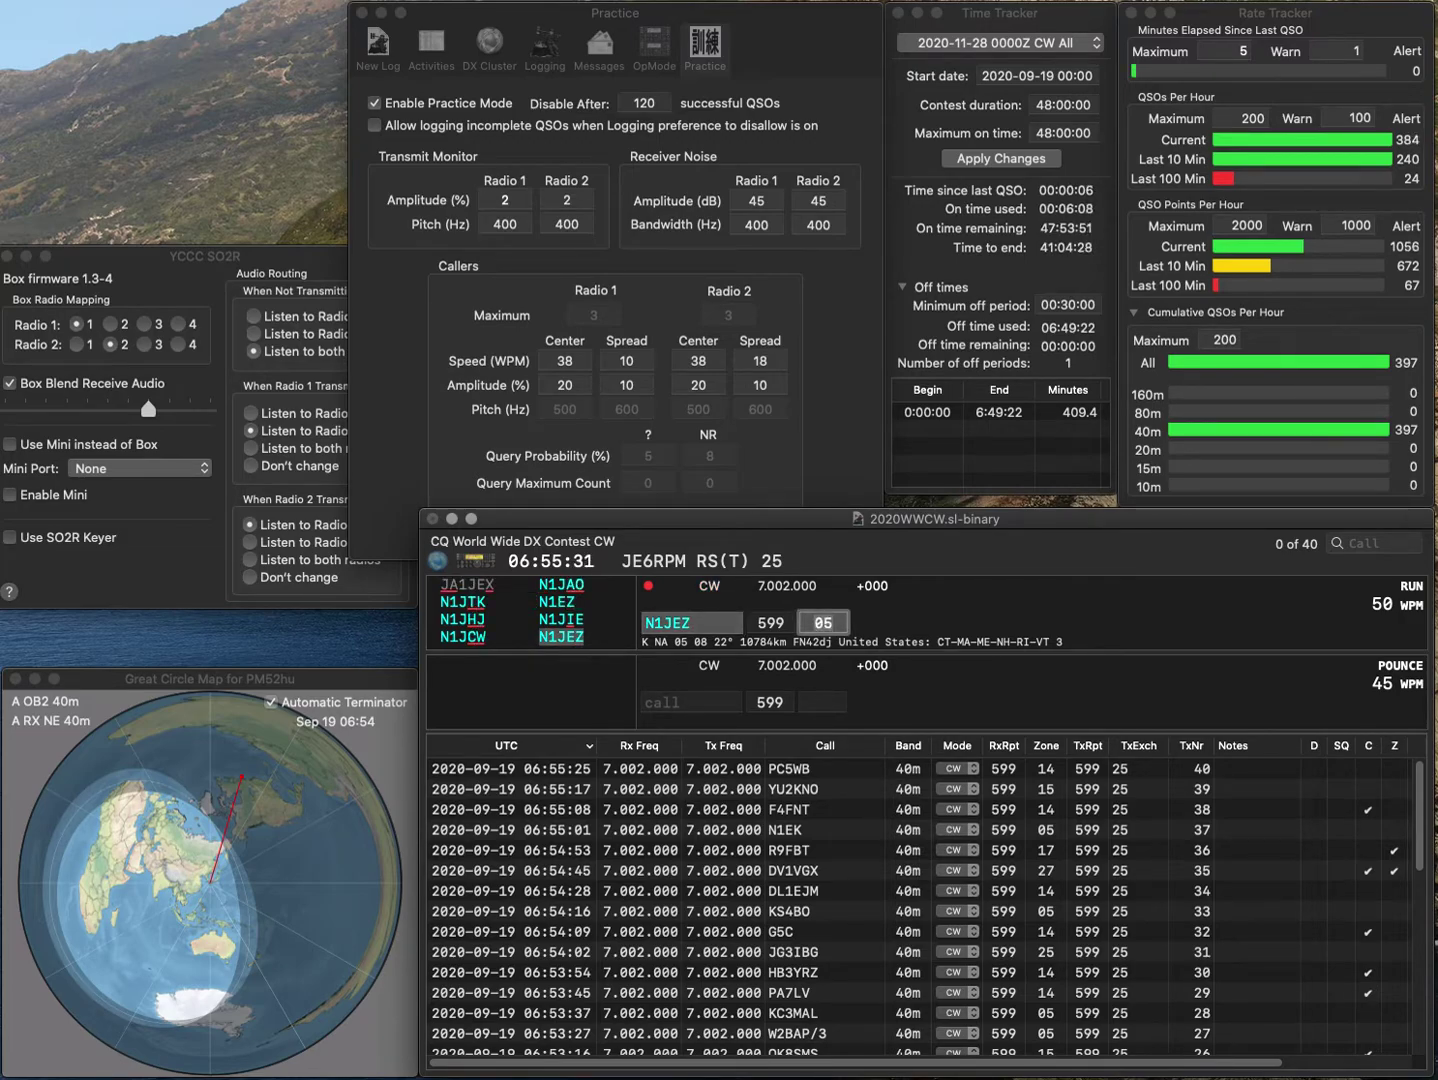
pyautogui.press('Return')
pyautogui.write('J')
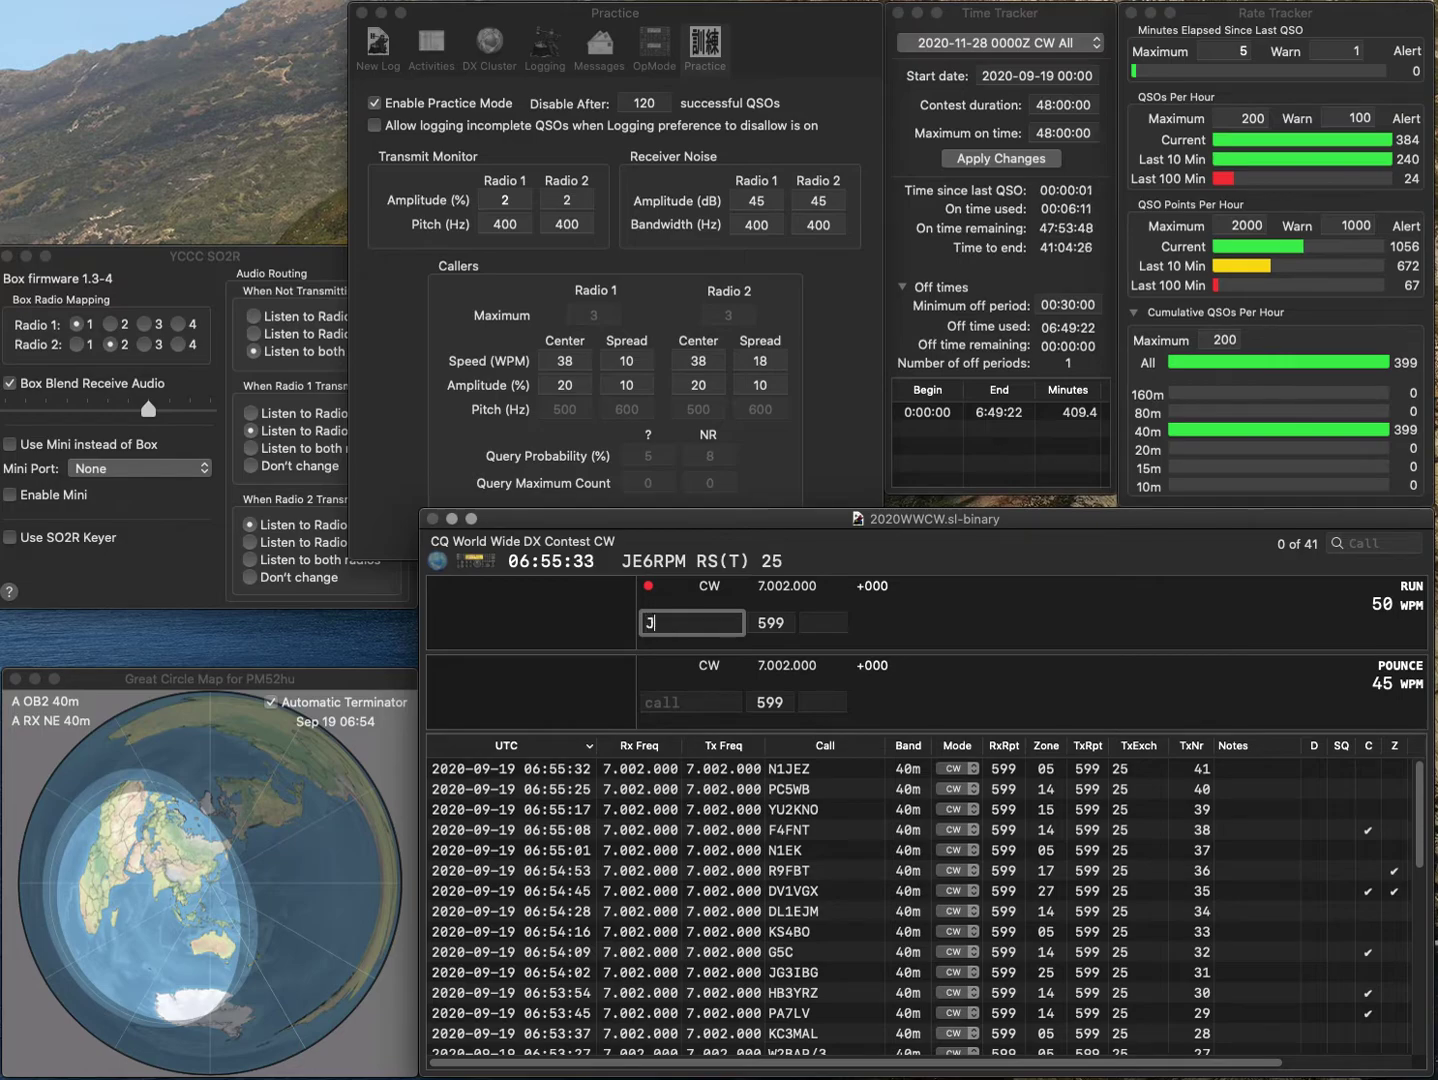
pyautogui.write('K1BSU')
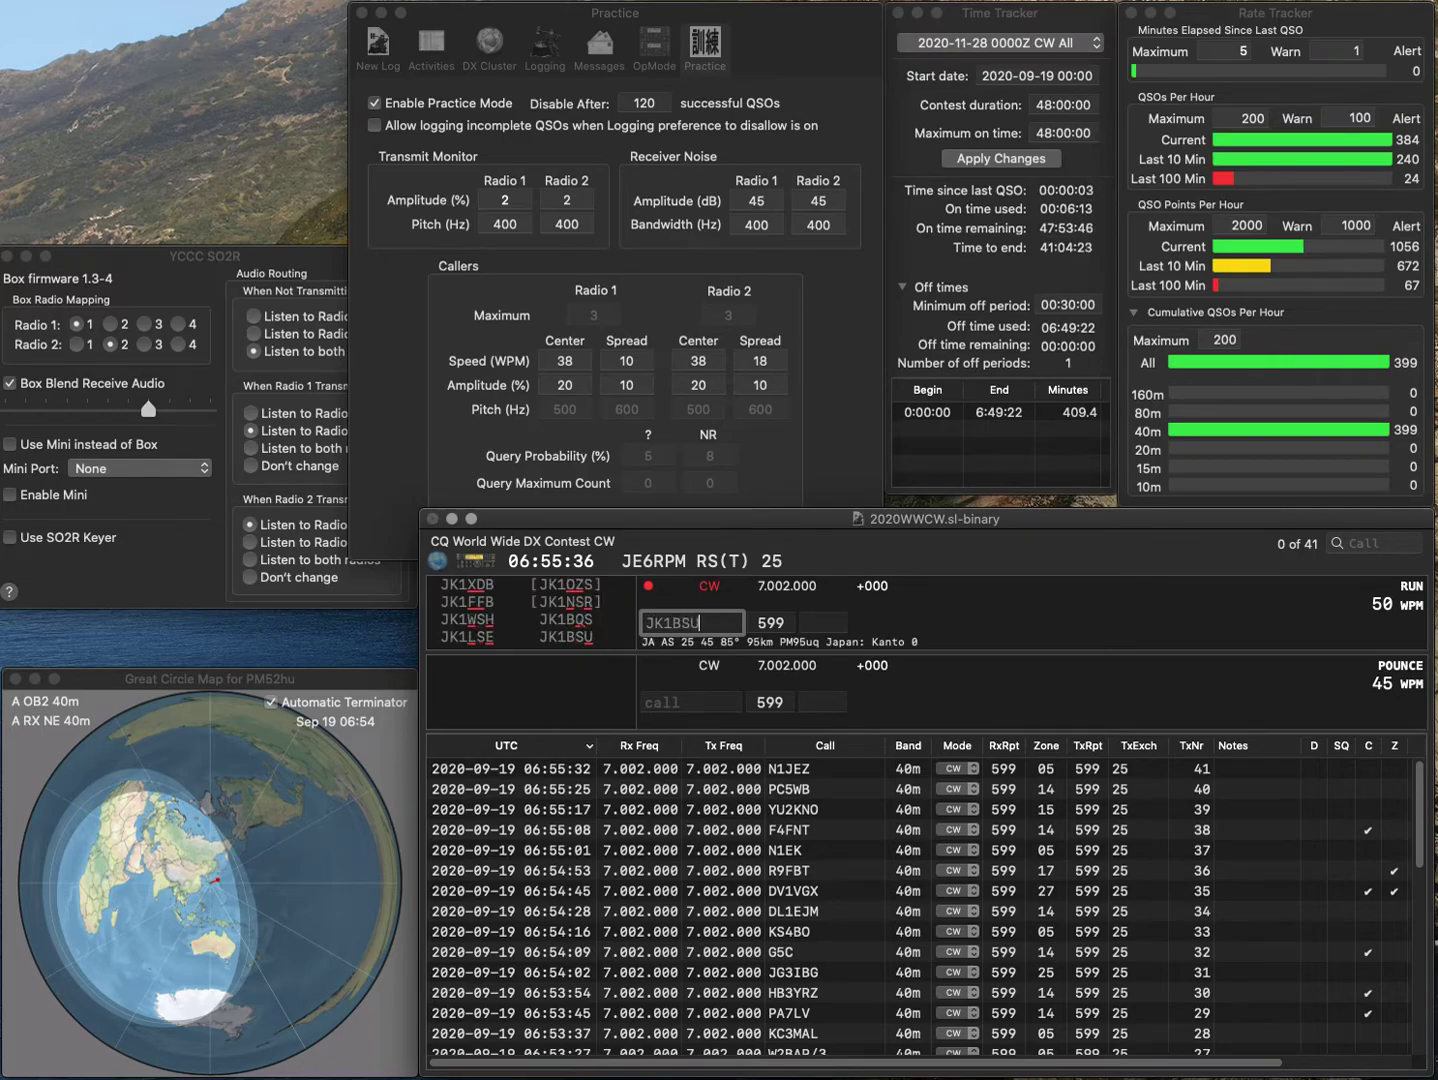
pyautogui.press('space')
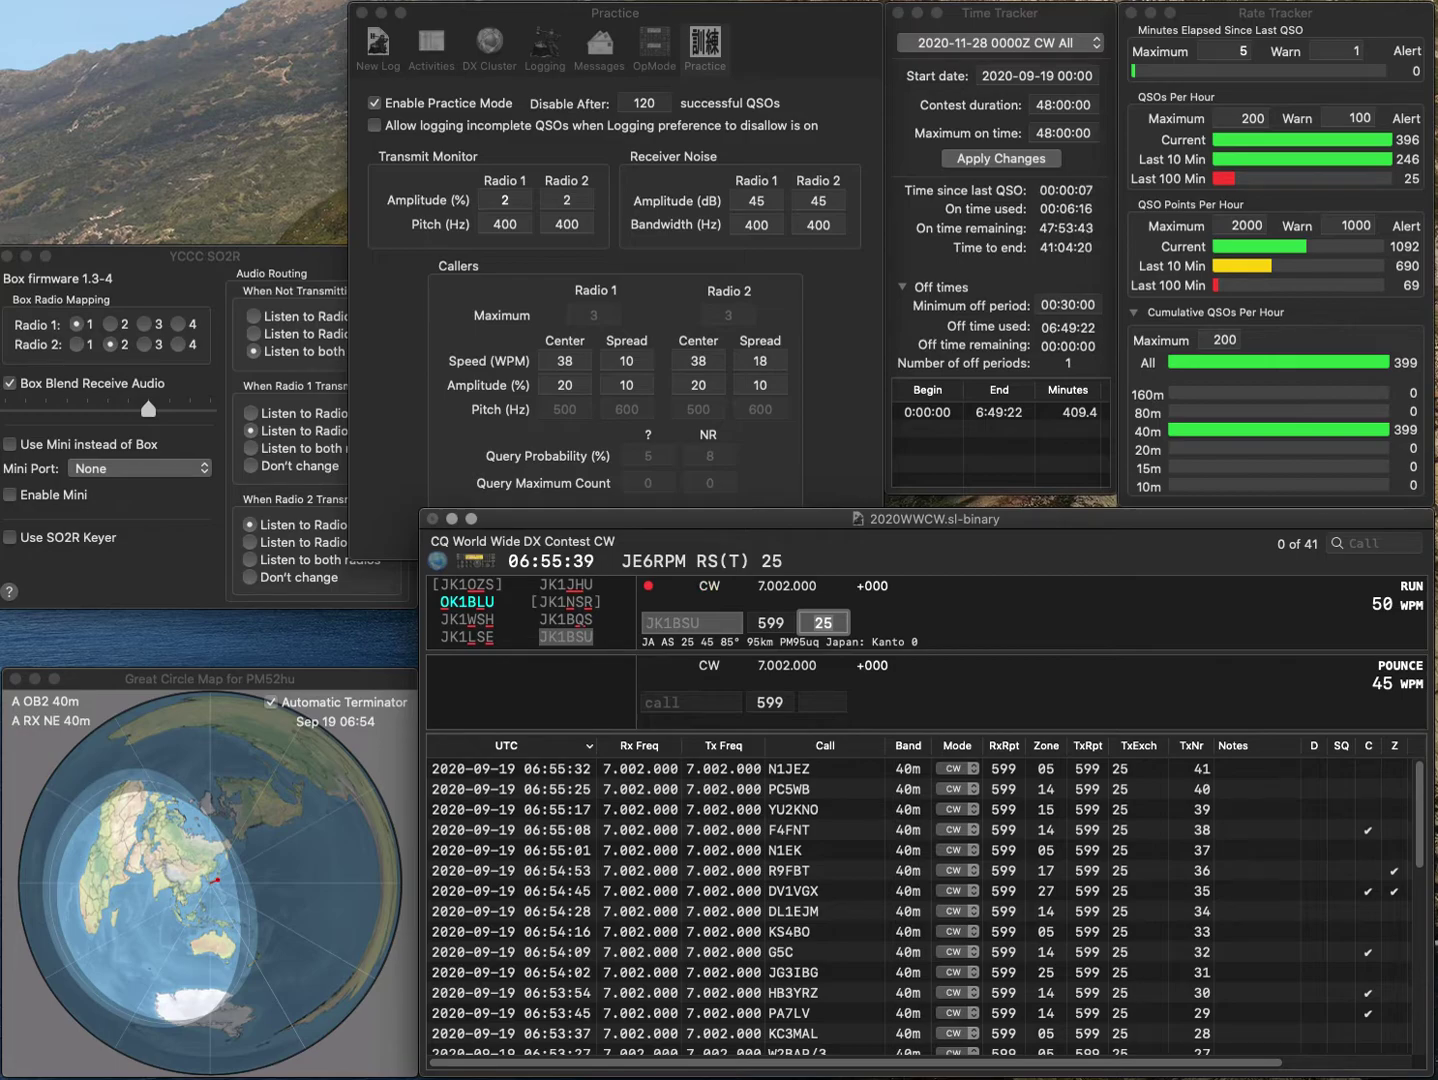
pyautogui.press('Return')
pyautogui.write('W4')
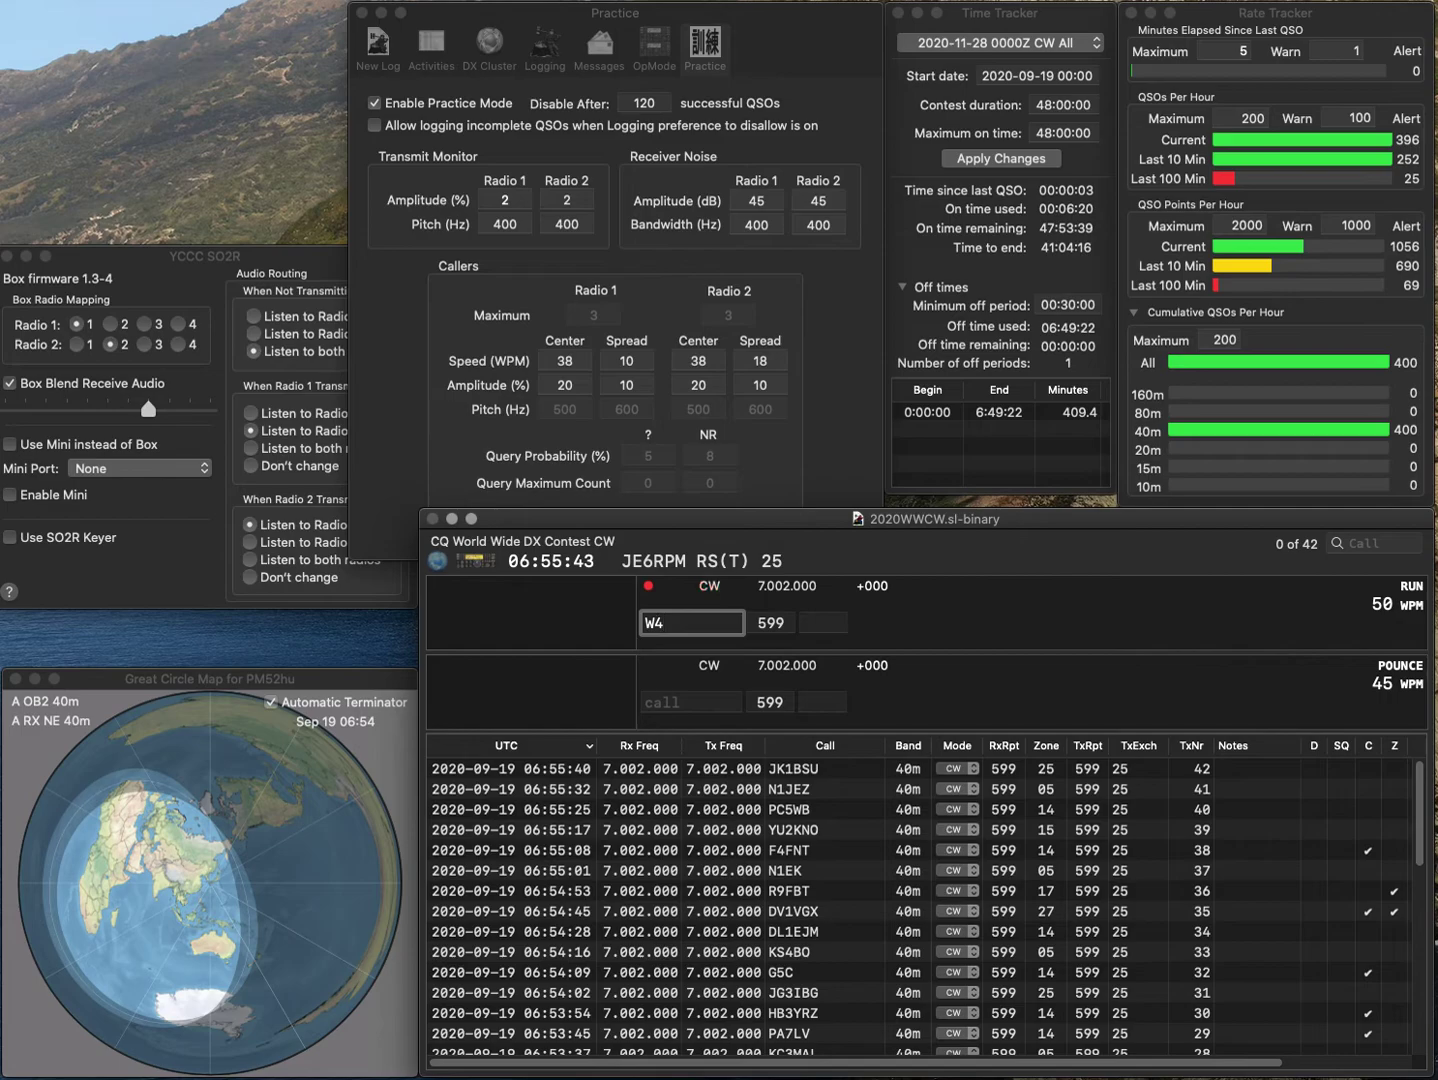
pyautogui.write('NSJ')
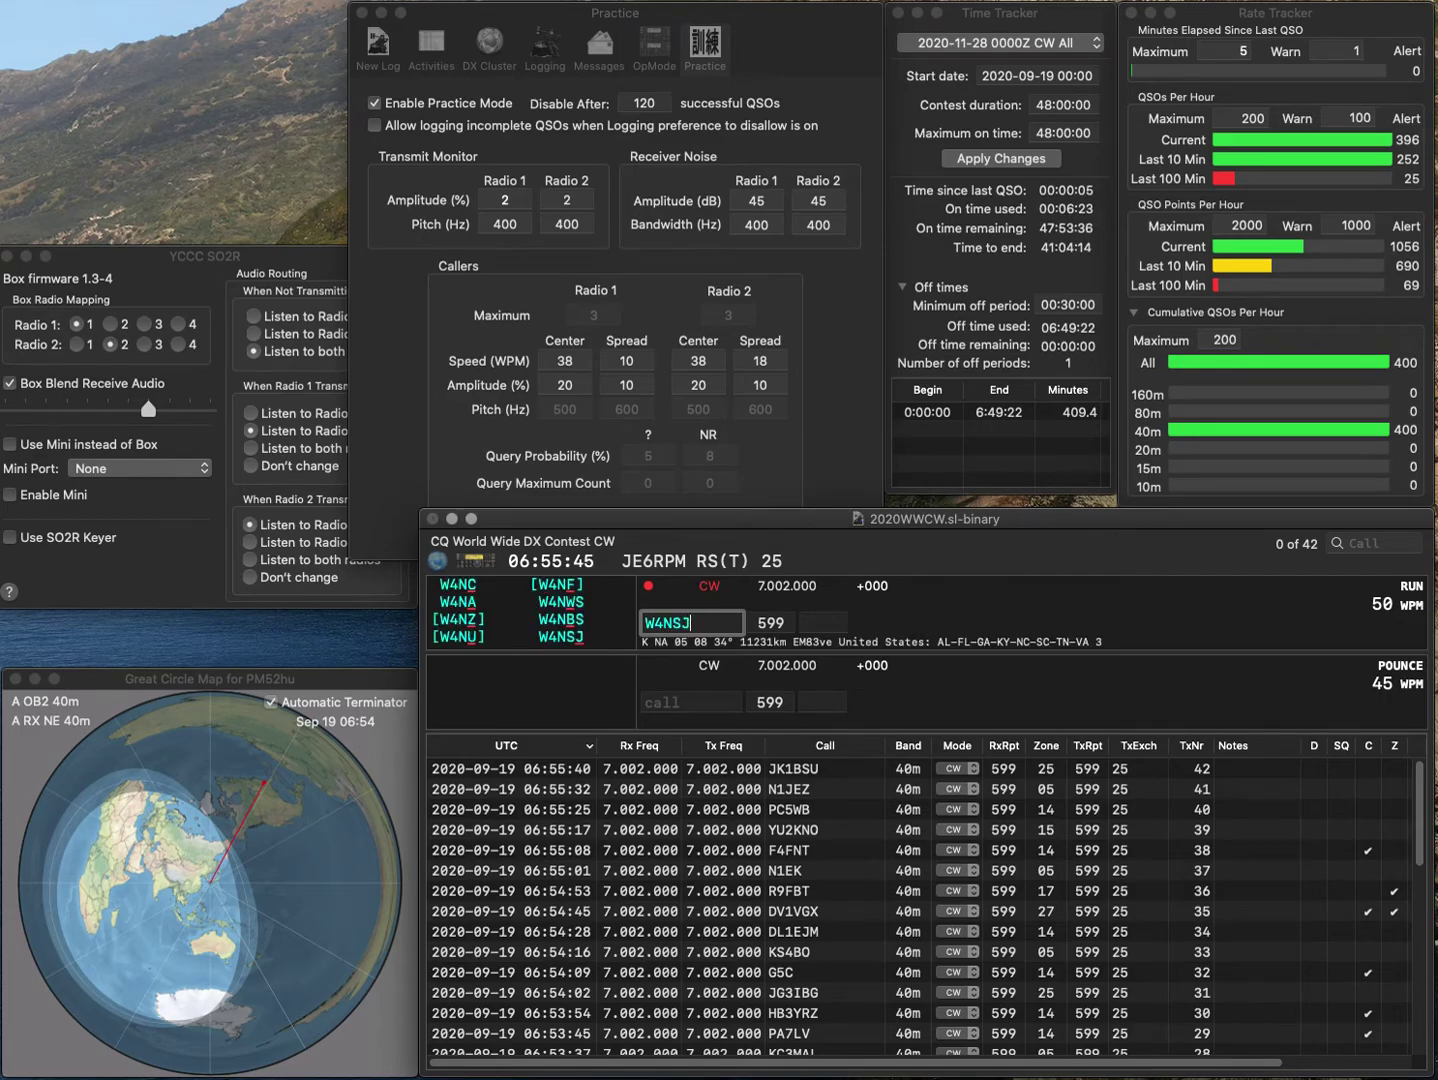
pyautogui.press('Return')
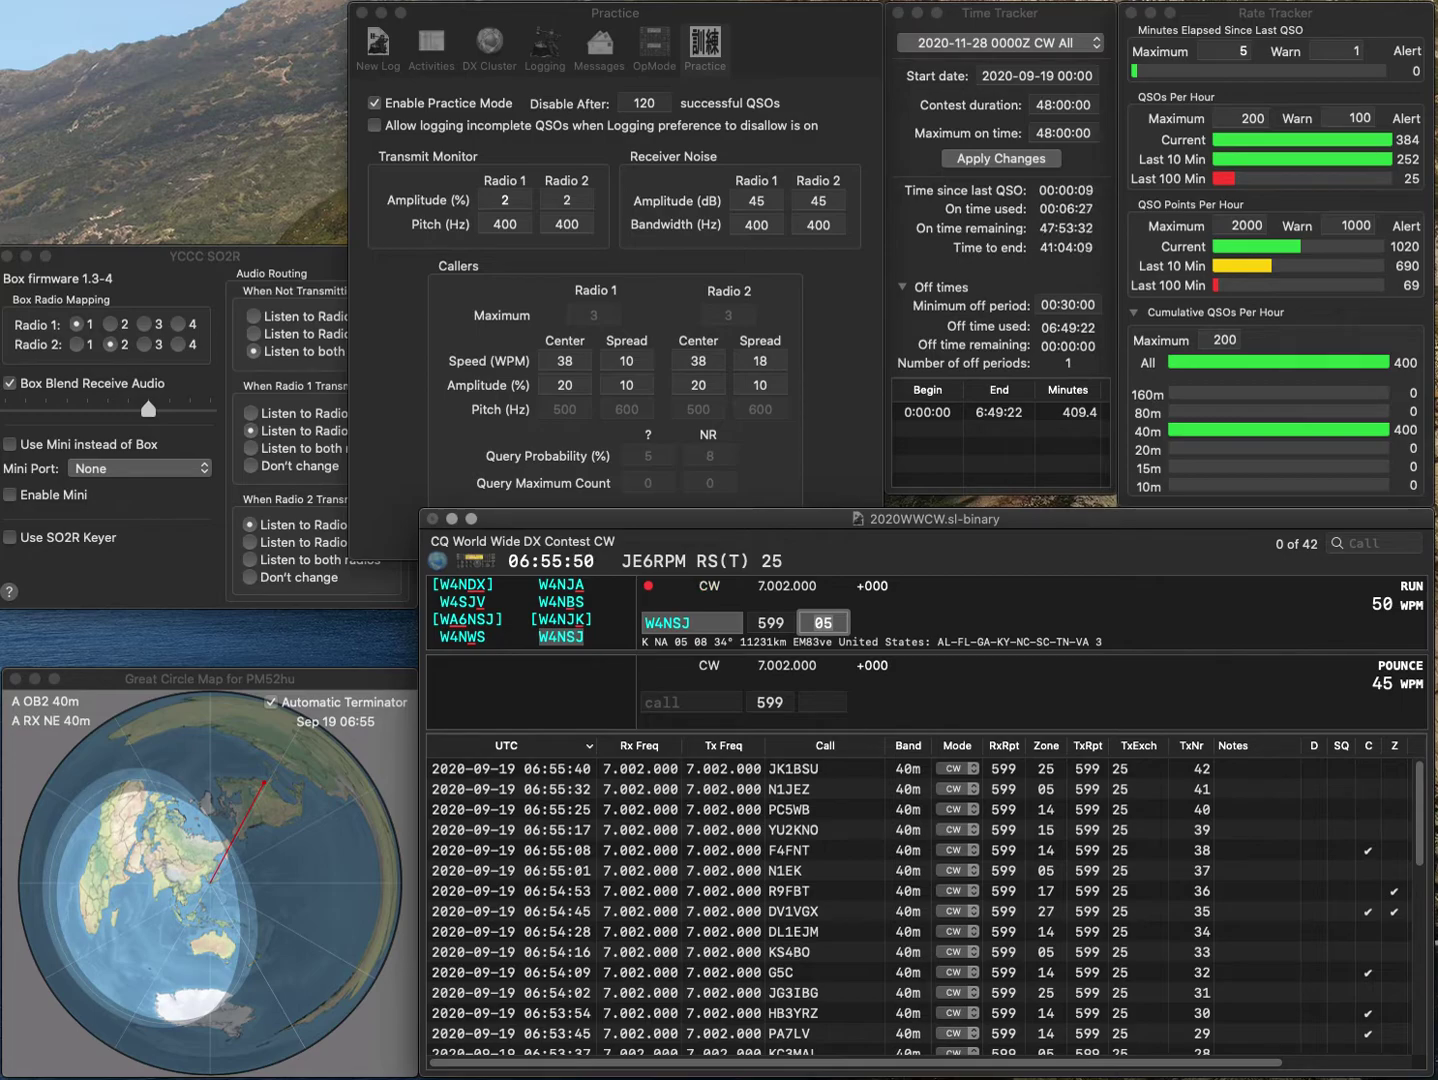
pyautogui.press('Return')
pyautogui.write('D')
pyautogui.press('BackSpace')
pyautogui.write('BG9JHY')
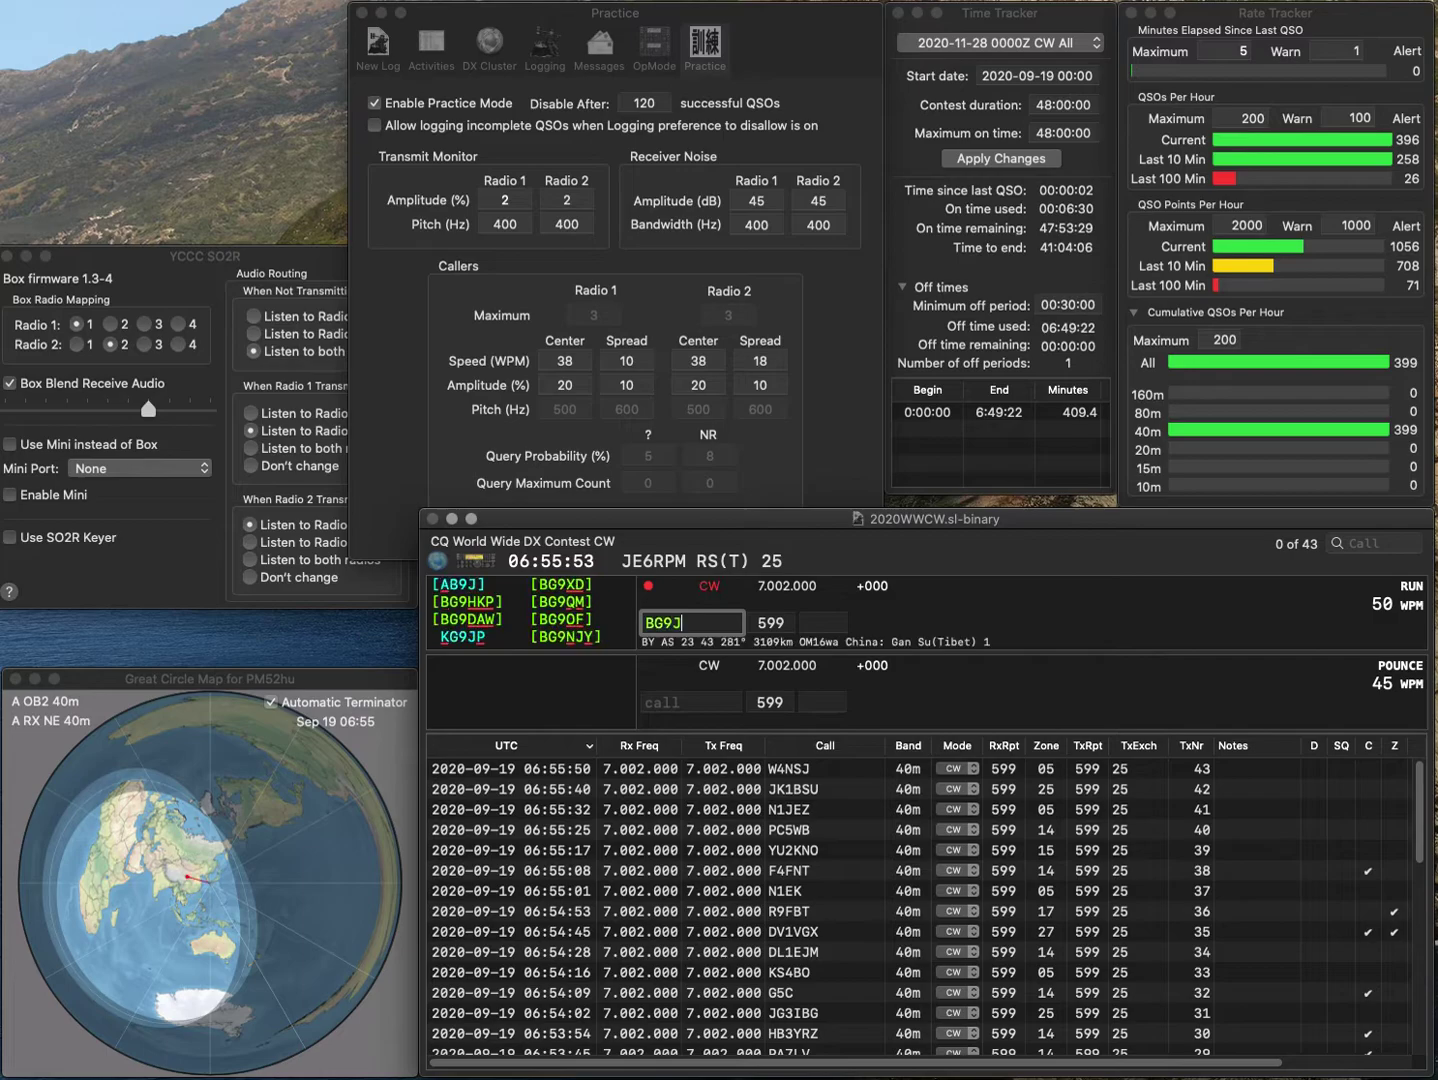
pyautogui.press('Left')
pyautogui.press('Left')
pyautogui.write('N')
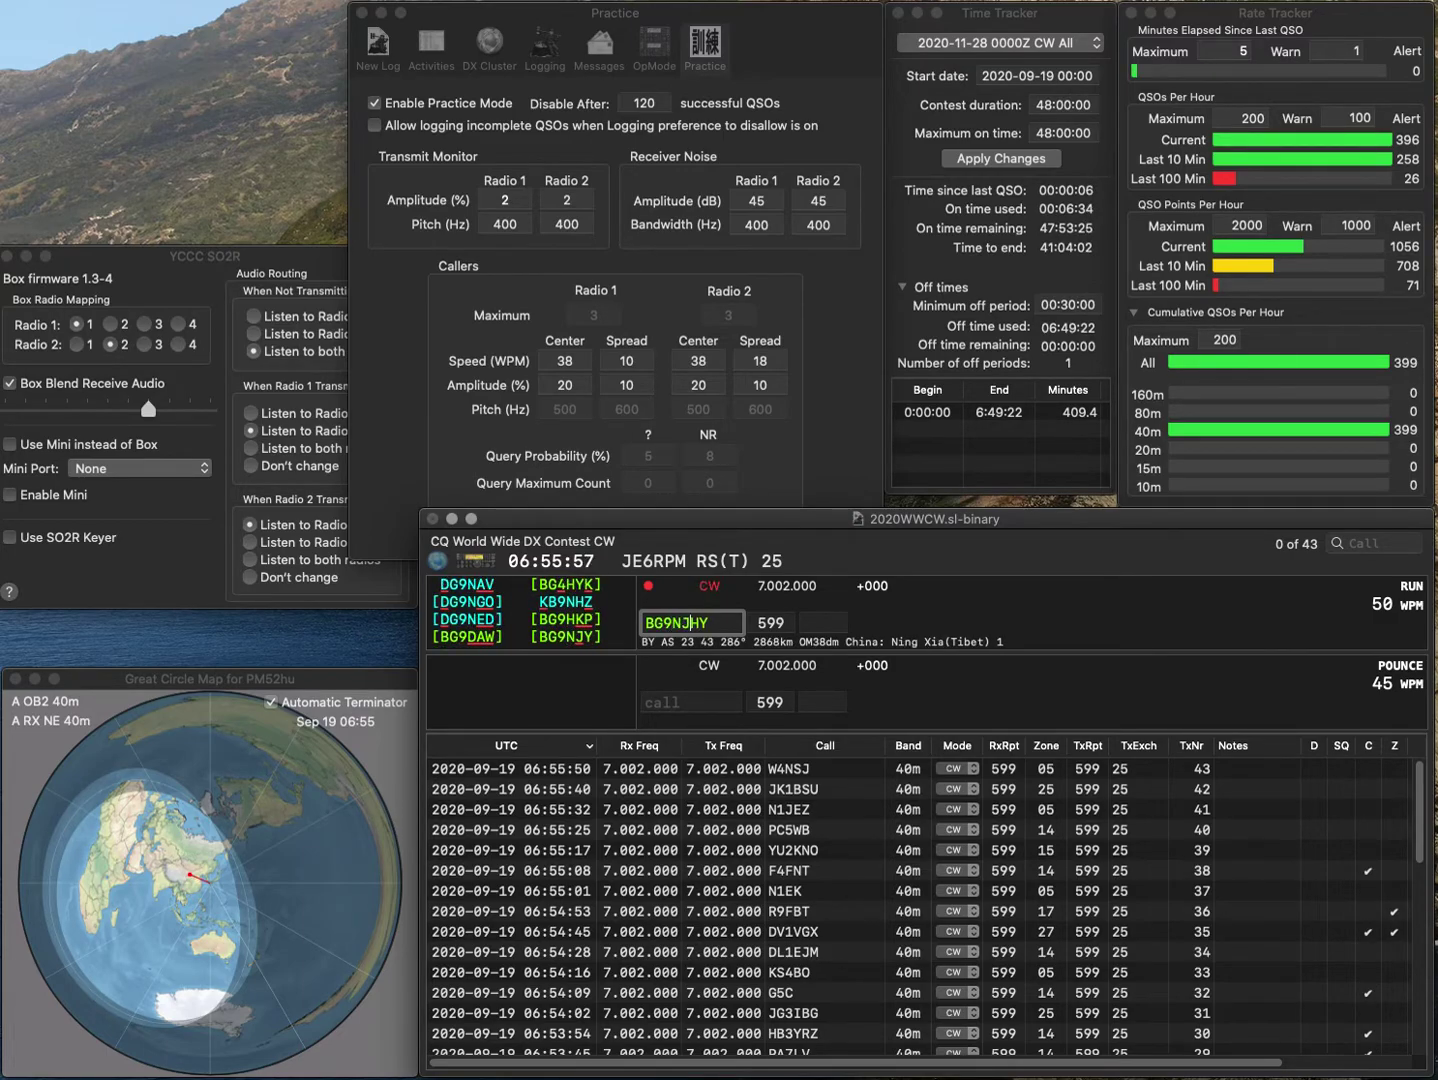
pyautogui.press('Delete')
pyautogui.press('Return')
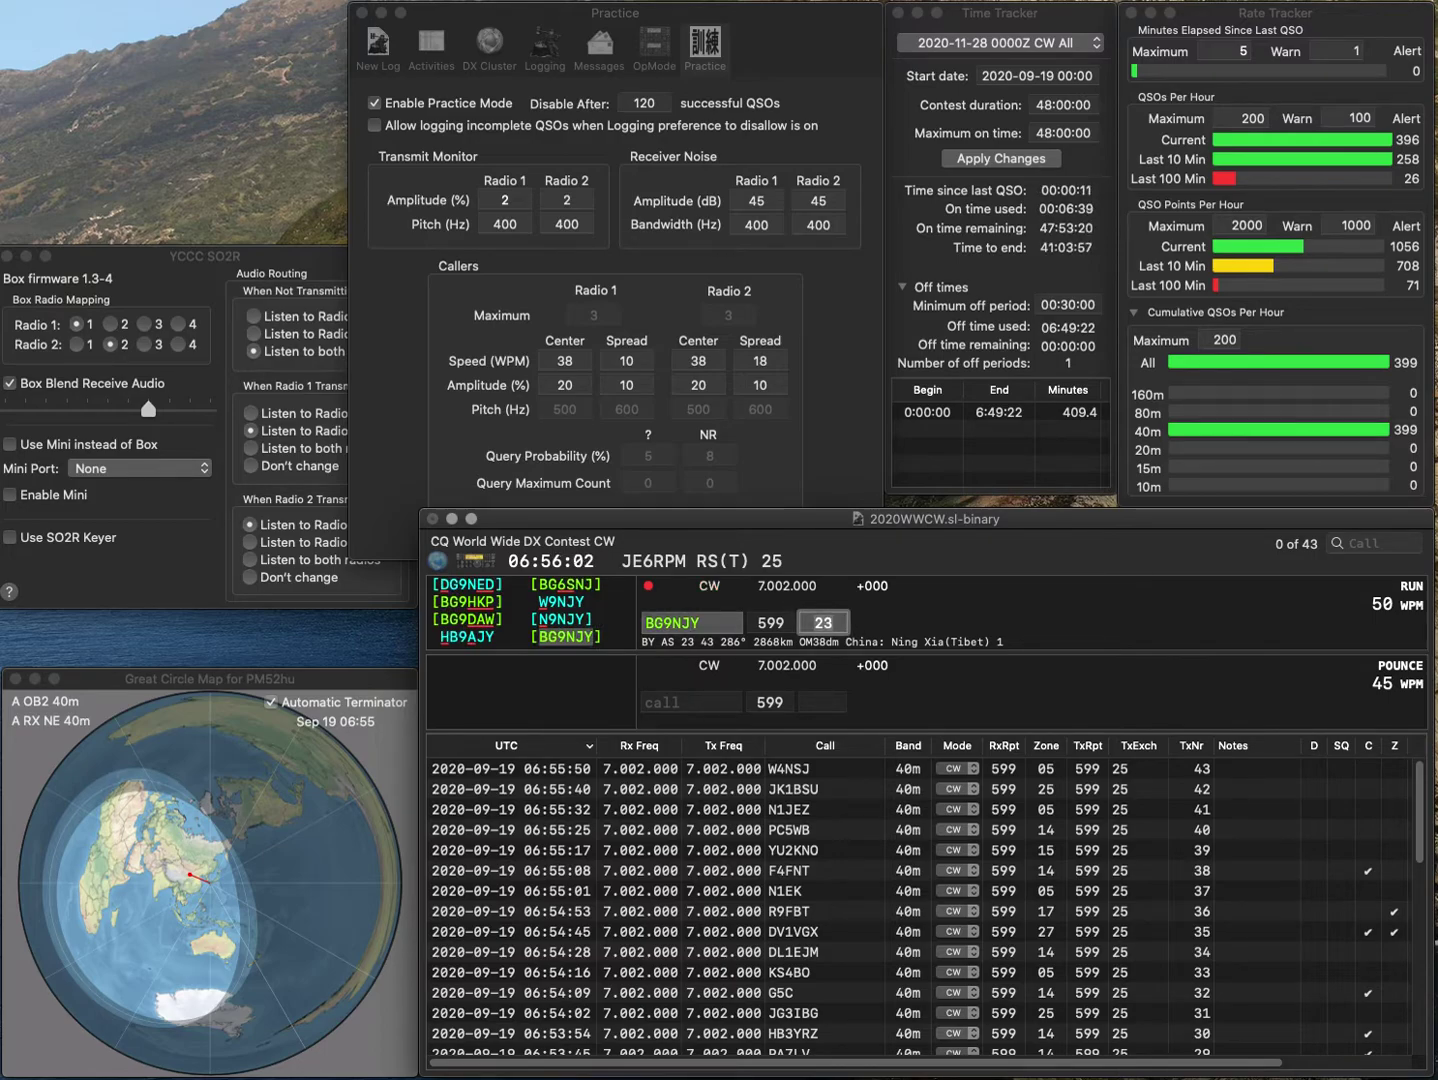
pyautogui.press('Return')
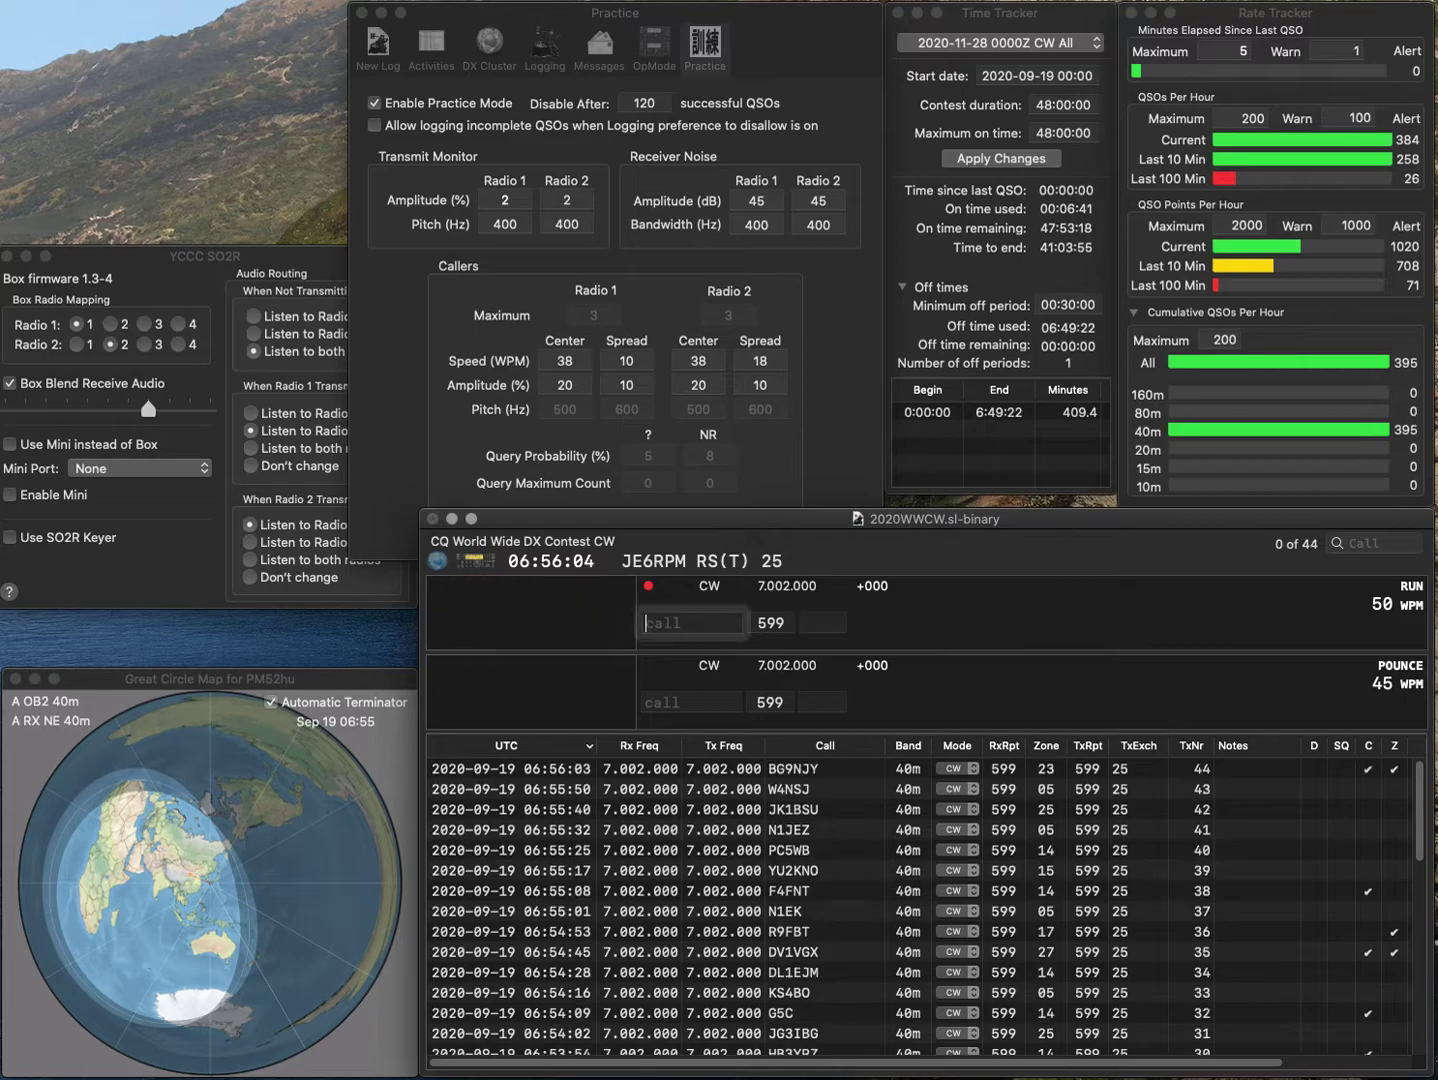
pyautogui.write('K3EL')
pyautogui.press('space')
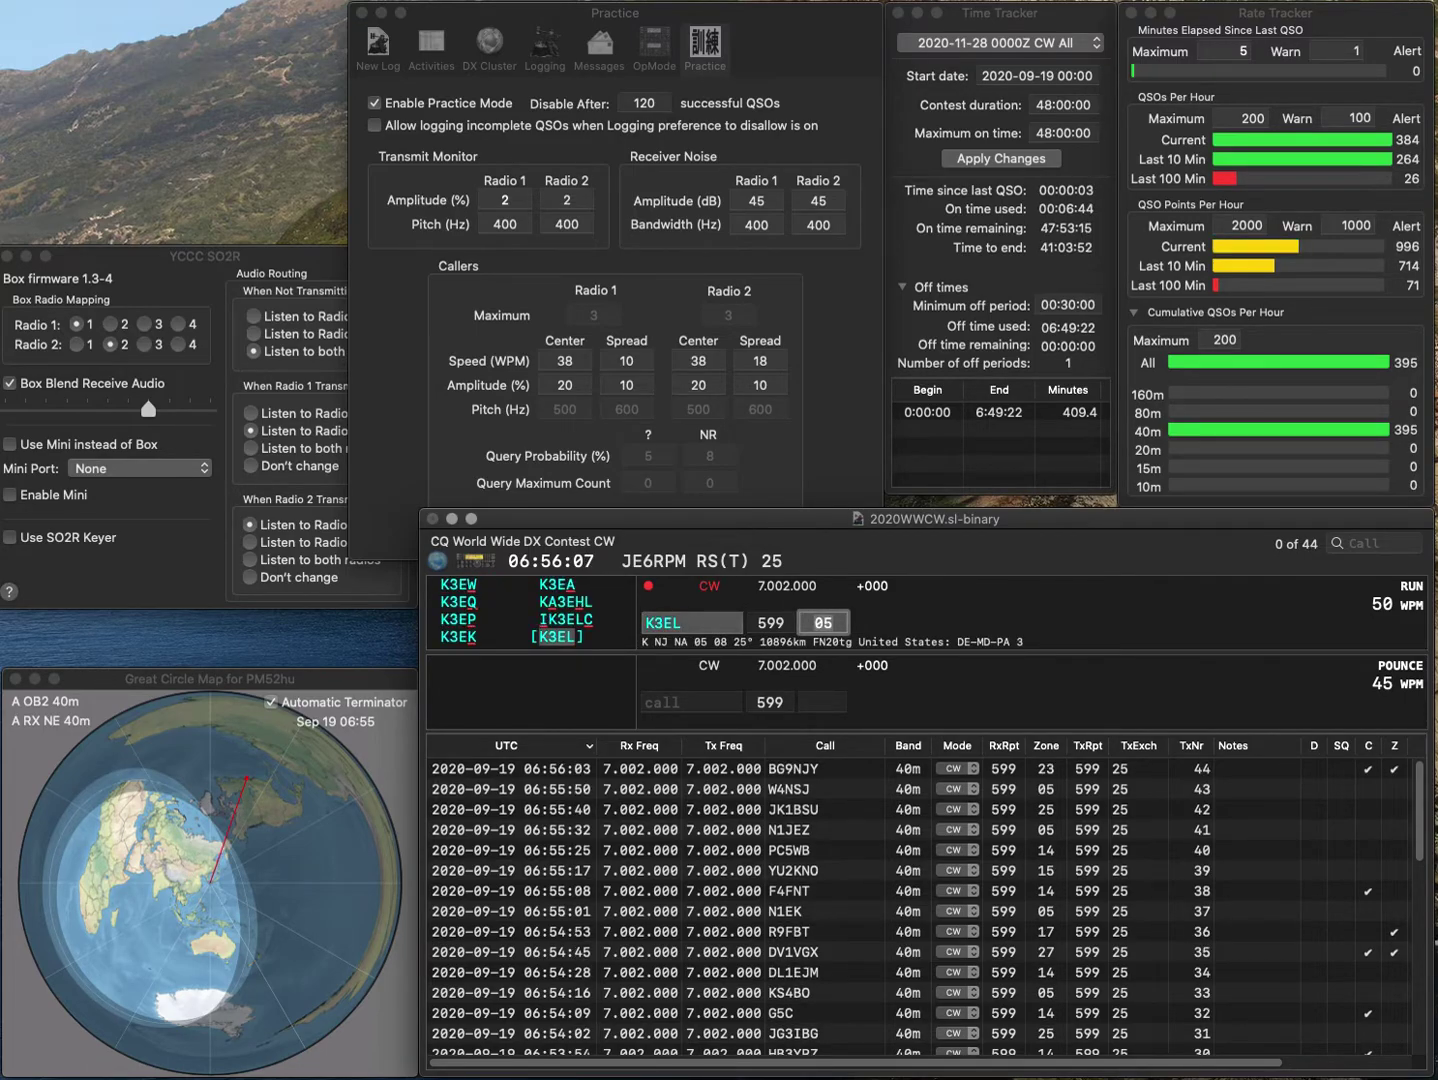
pyautogui.press('Return')
# Enter the next caller as K4SAL, correct the call sign to K4HAL, and log the run contact with report 599 and zone 04.
pyautogui.write('K4SAL')
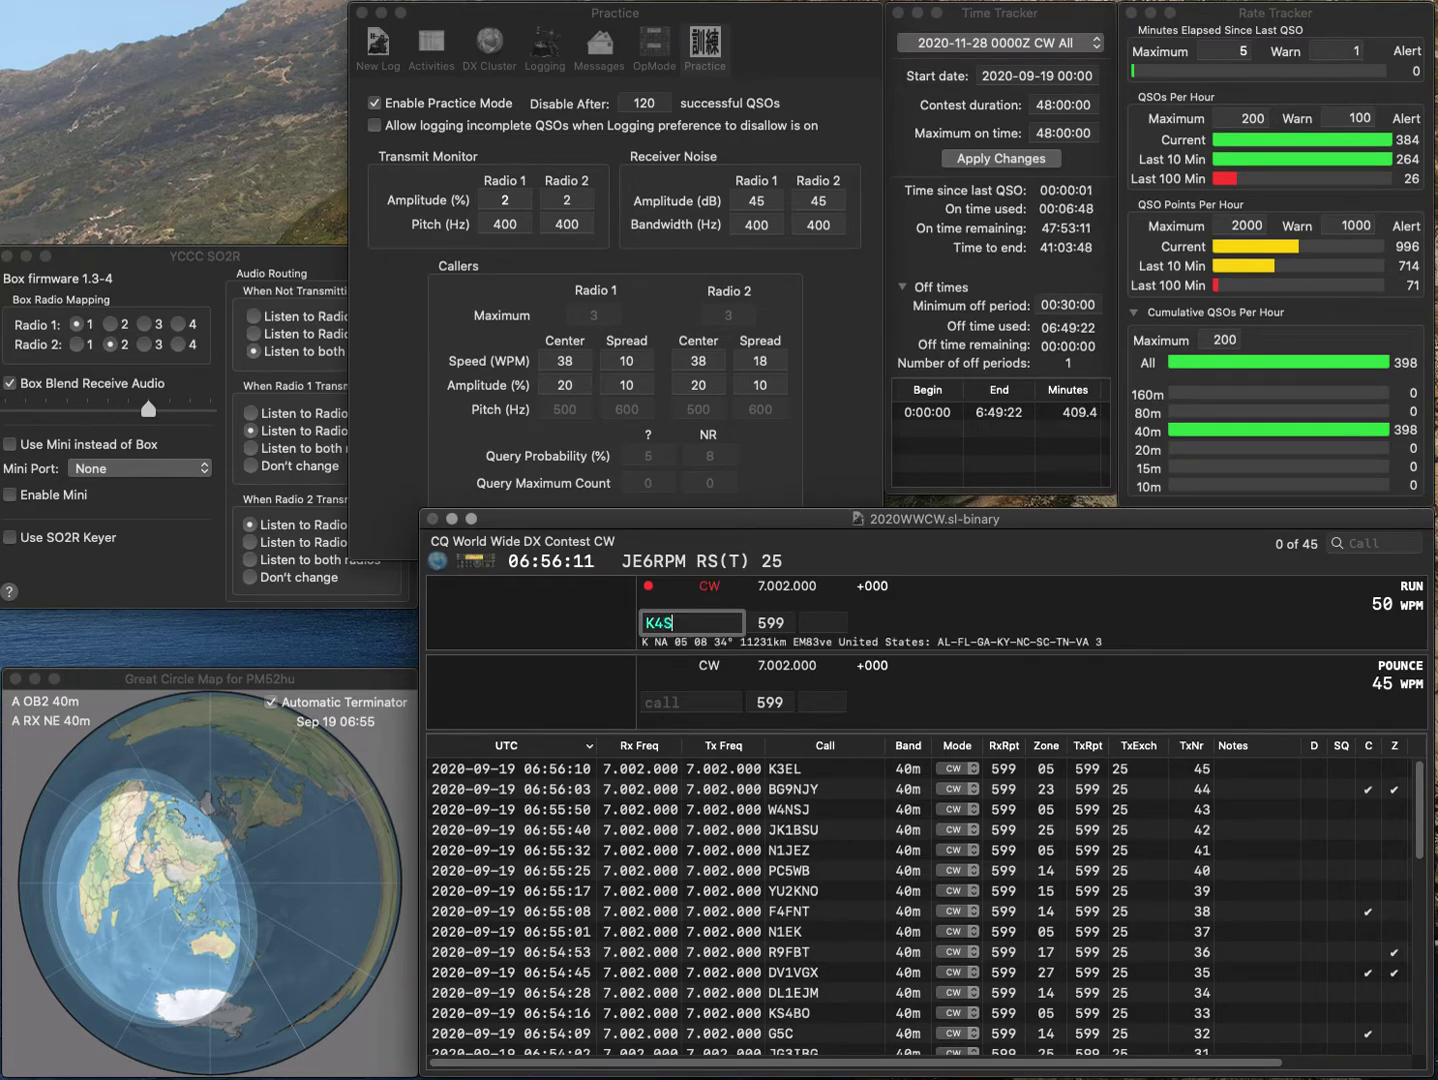
pyautogui.press('space')
pyautogui.click(669, 622)
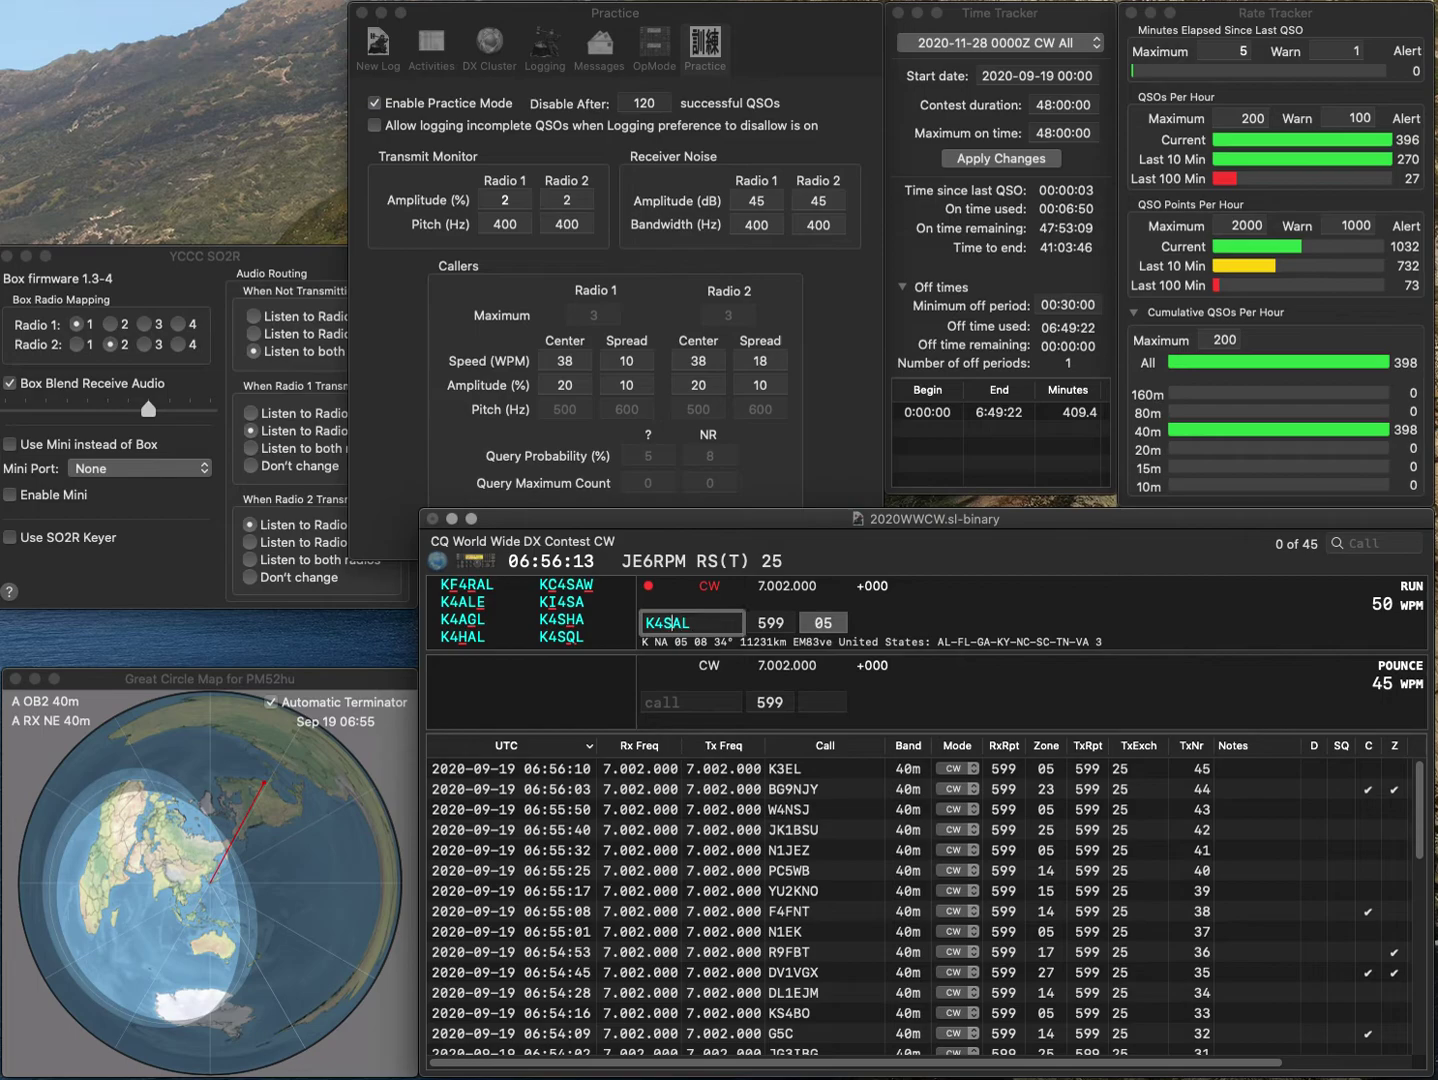
pyautogui.press('Delete')
pyautogui.write('H')
pyautogui.press('space')
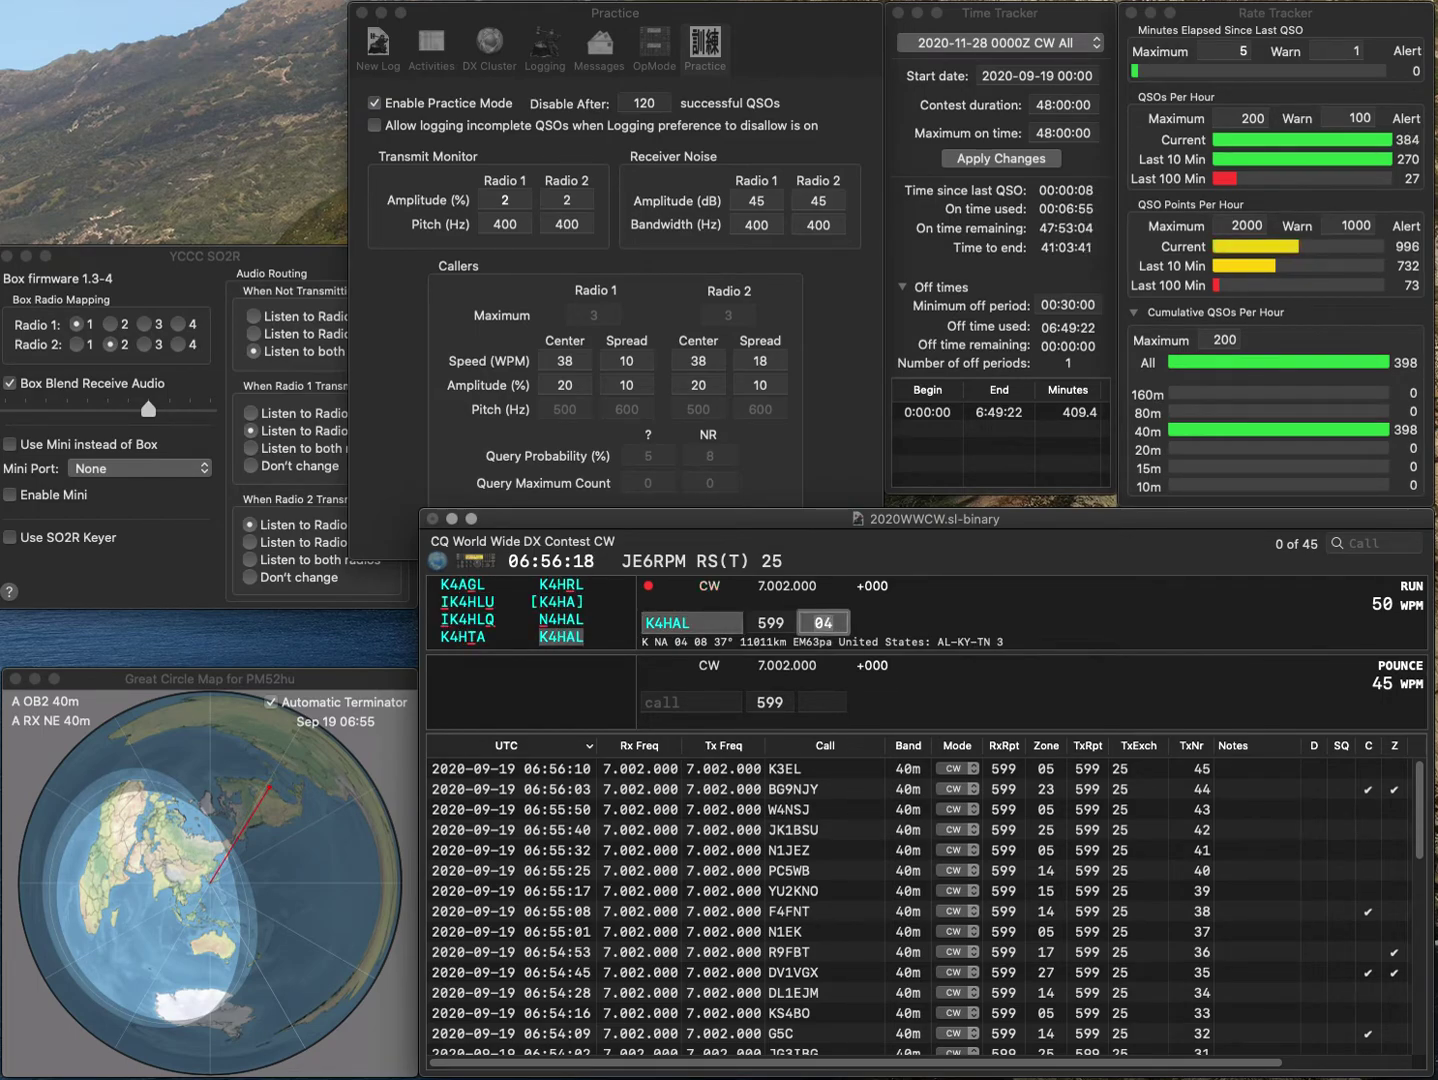
pyautogui.press('Return')
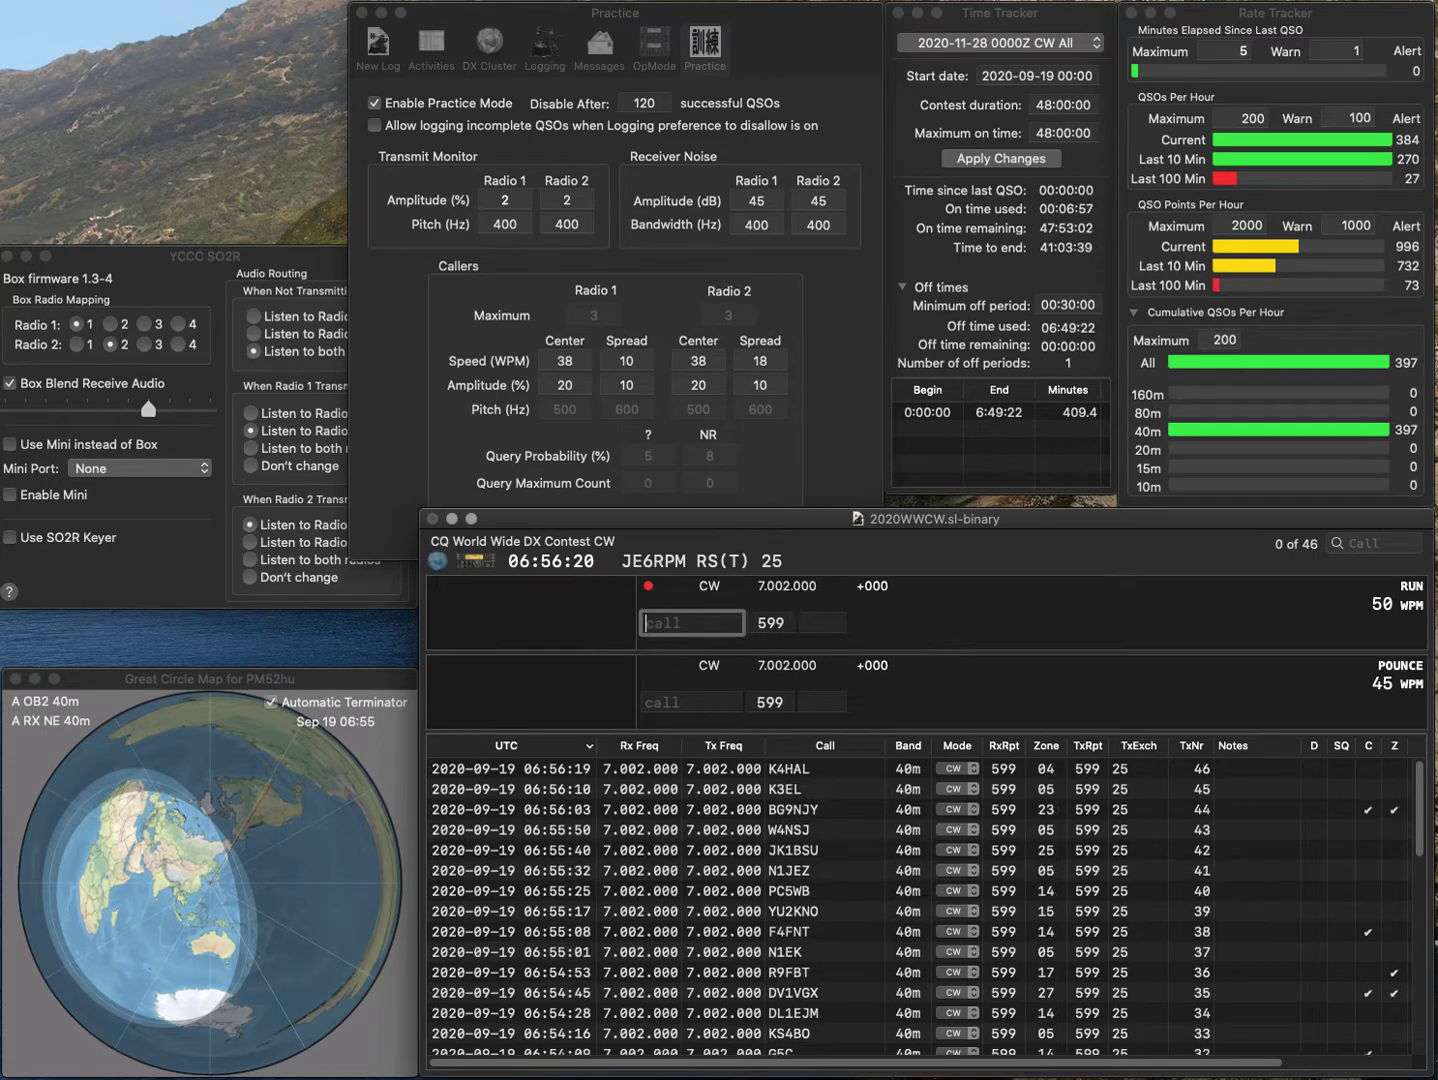
pyautogui.write('W1')
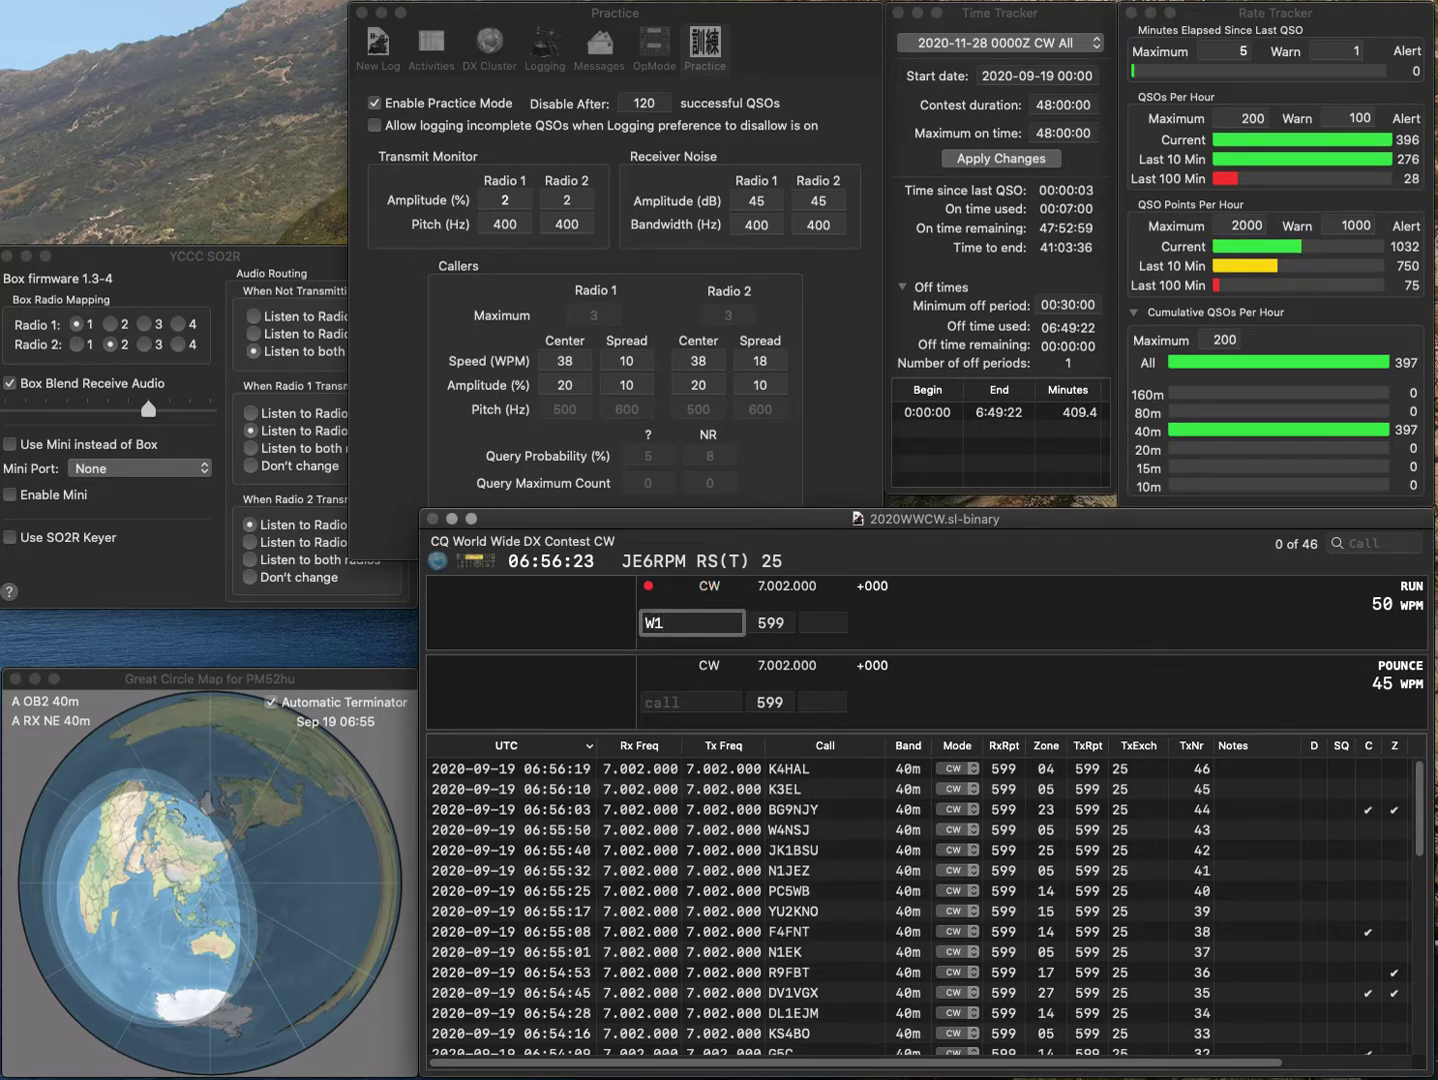
pyautogui.write('AW')
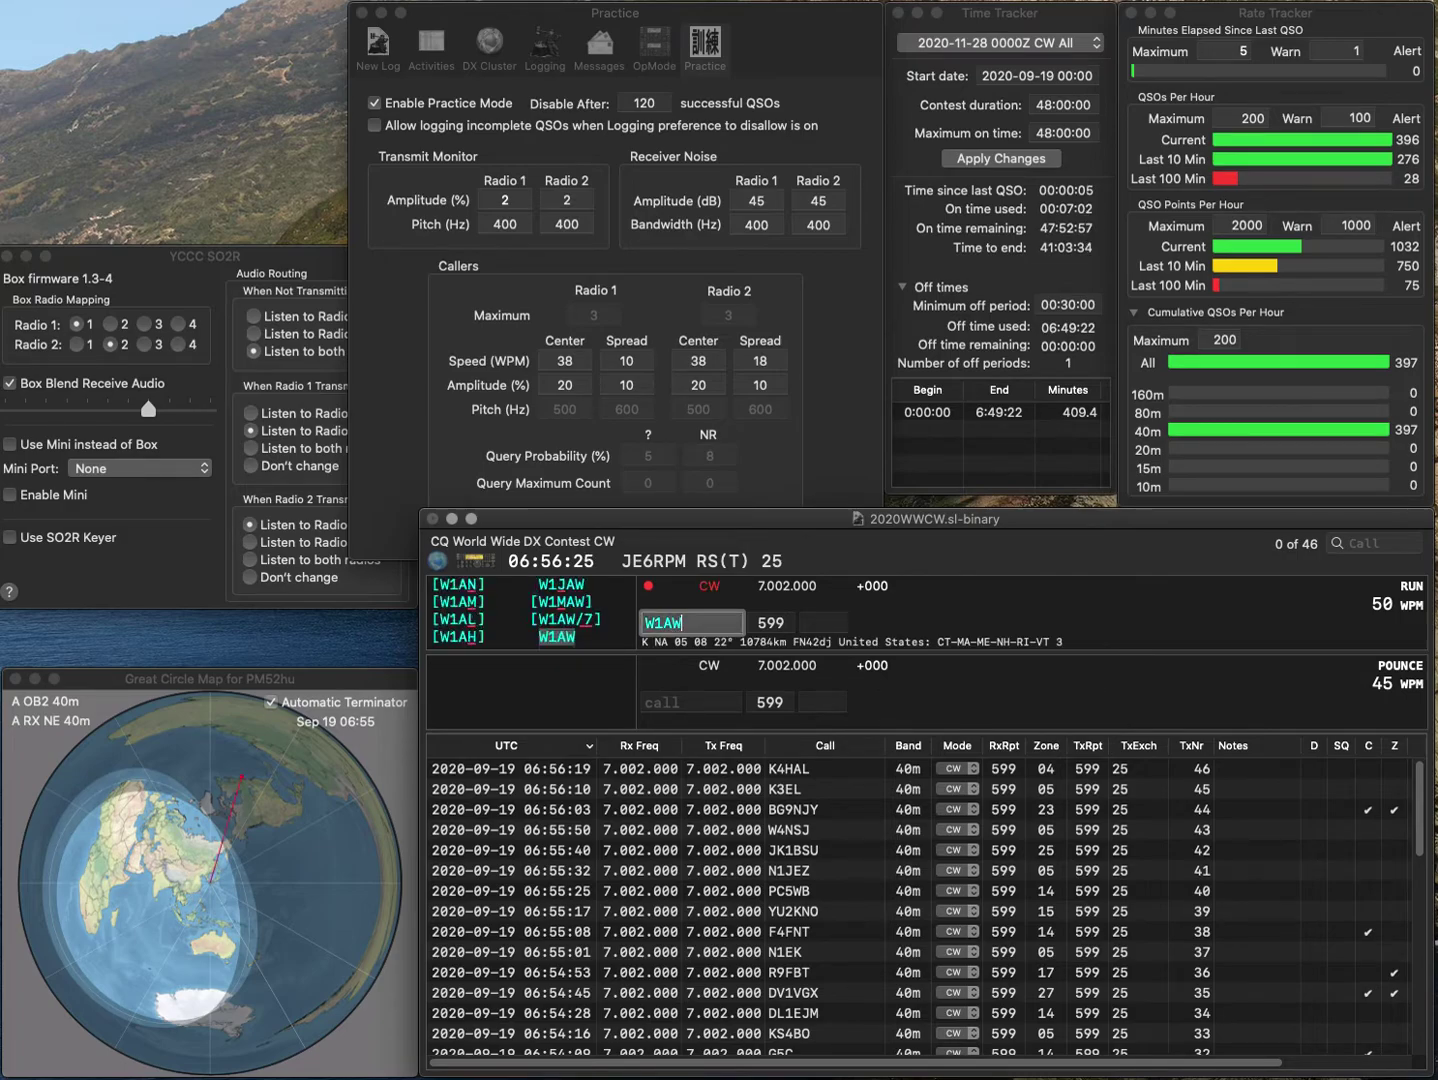
pyautogui.press('Return')
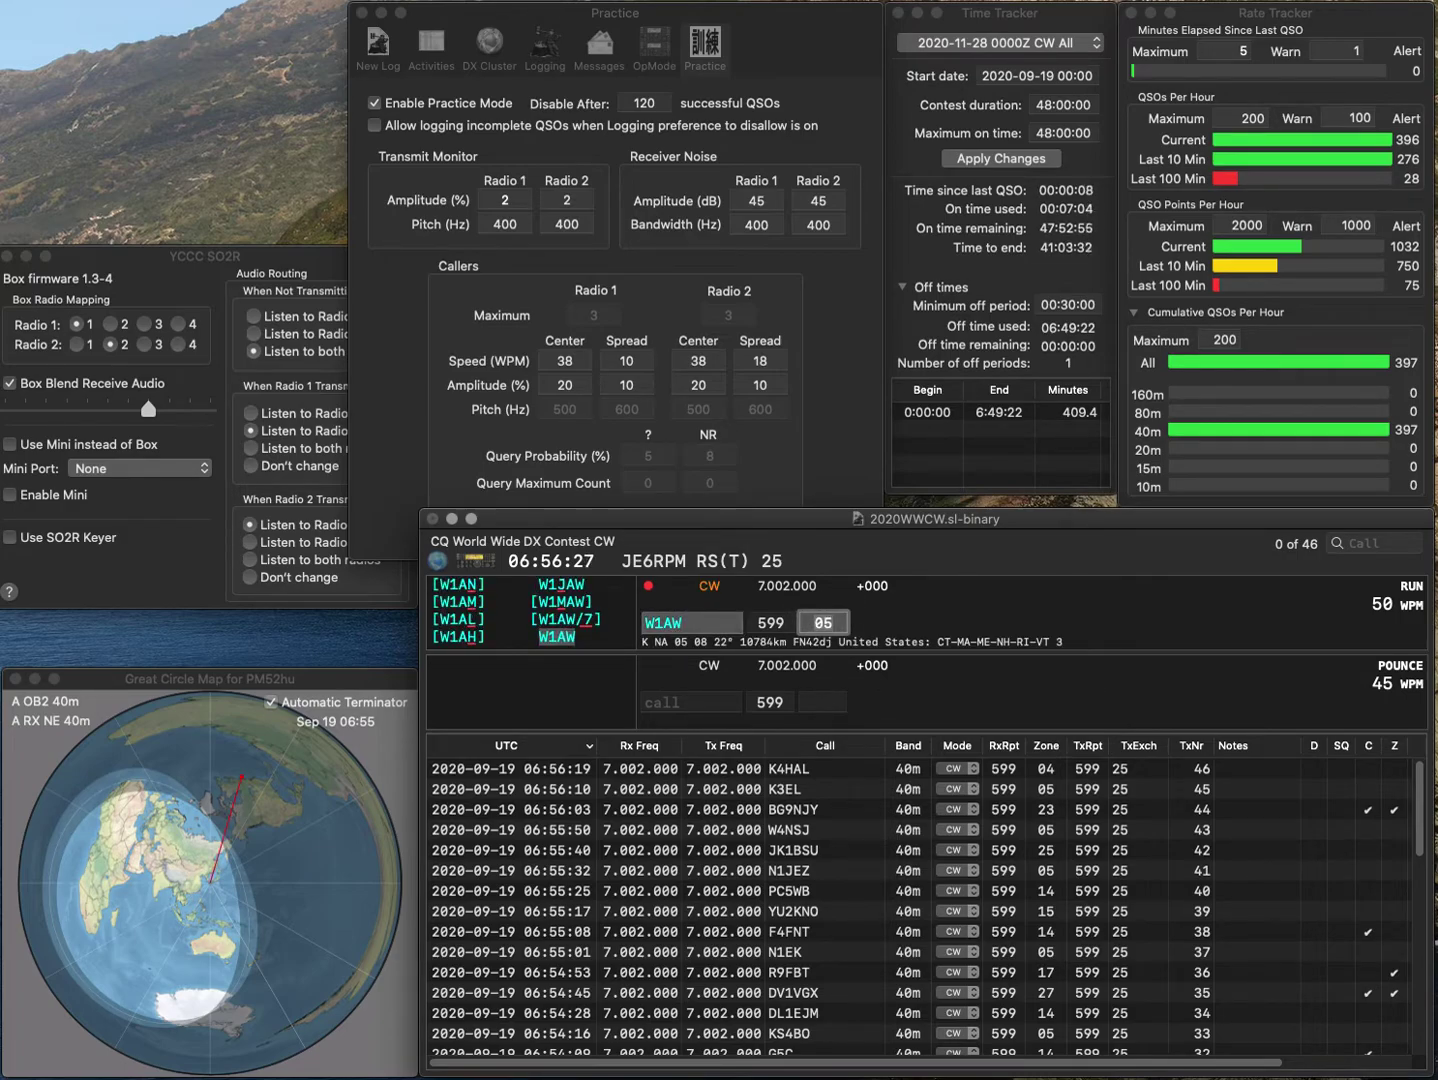
pyautogui.press('Return')
pyautogui.write('KM4G')
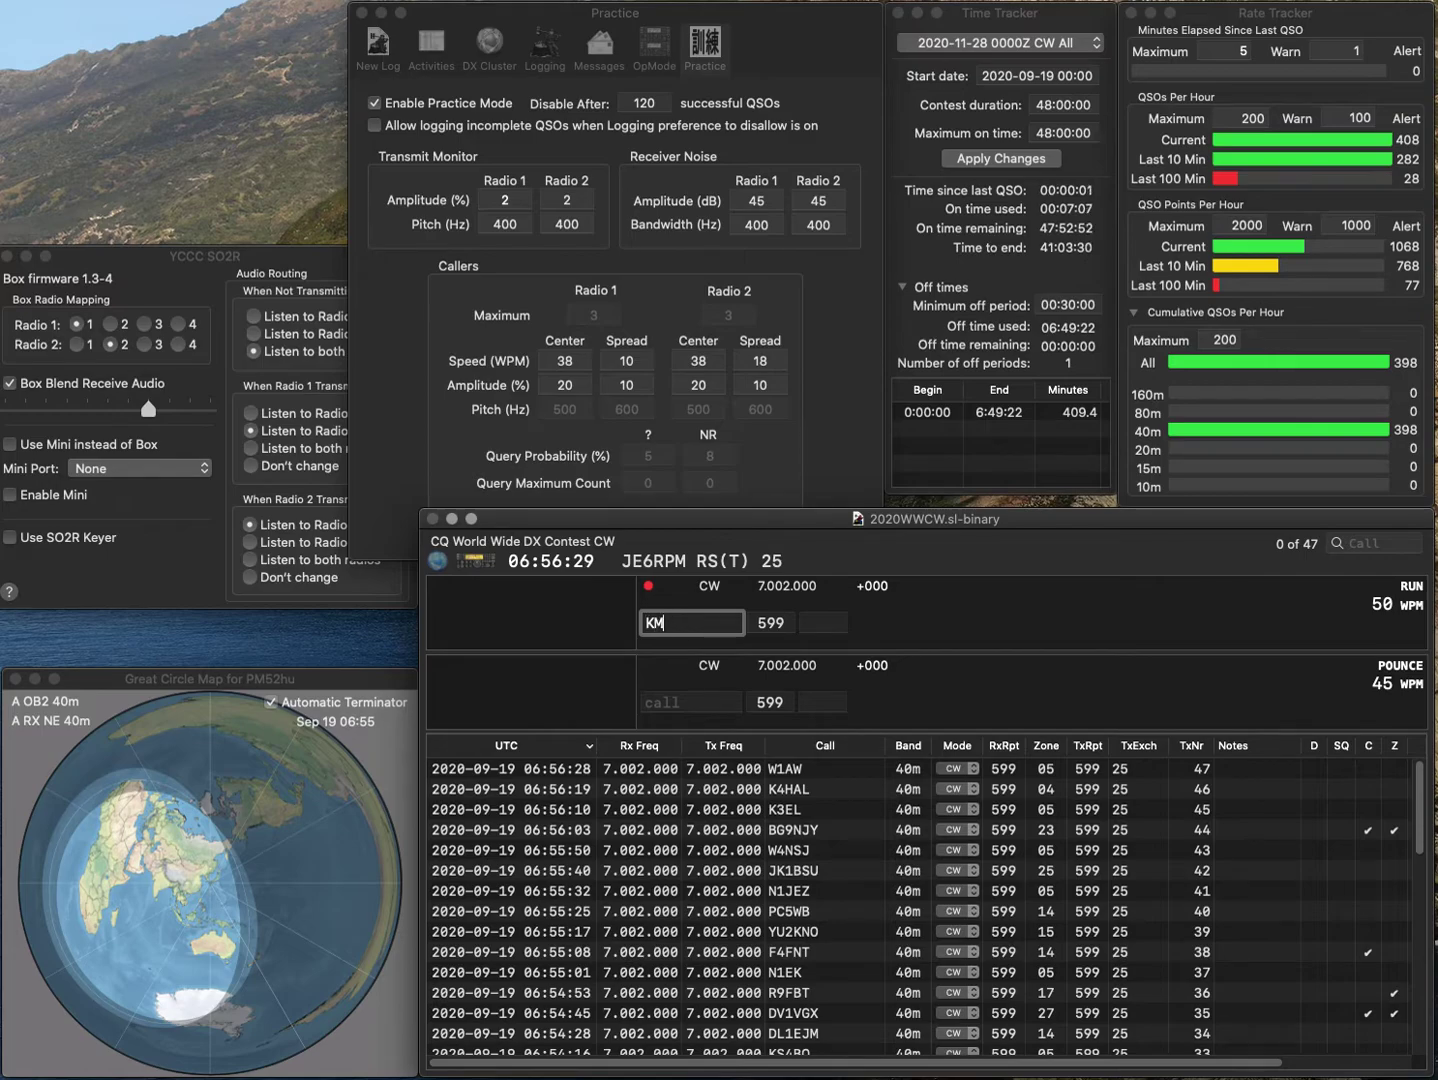
pyautogui.press('BackSpace')
pyautogui.write('TLR')
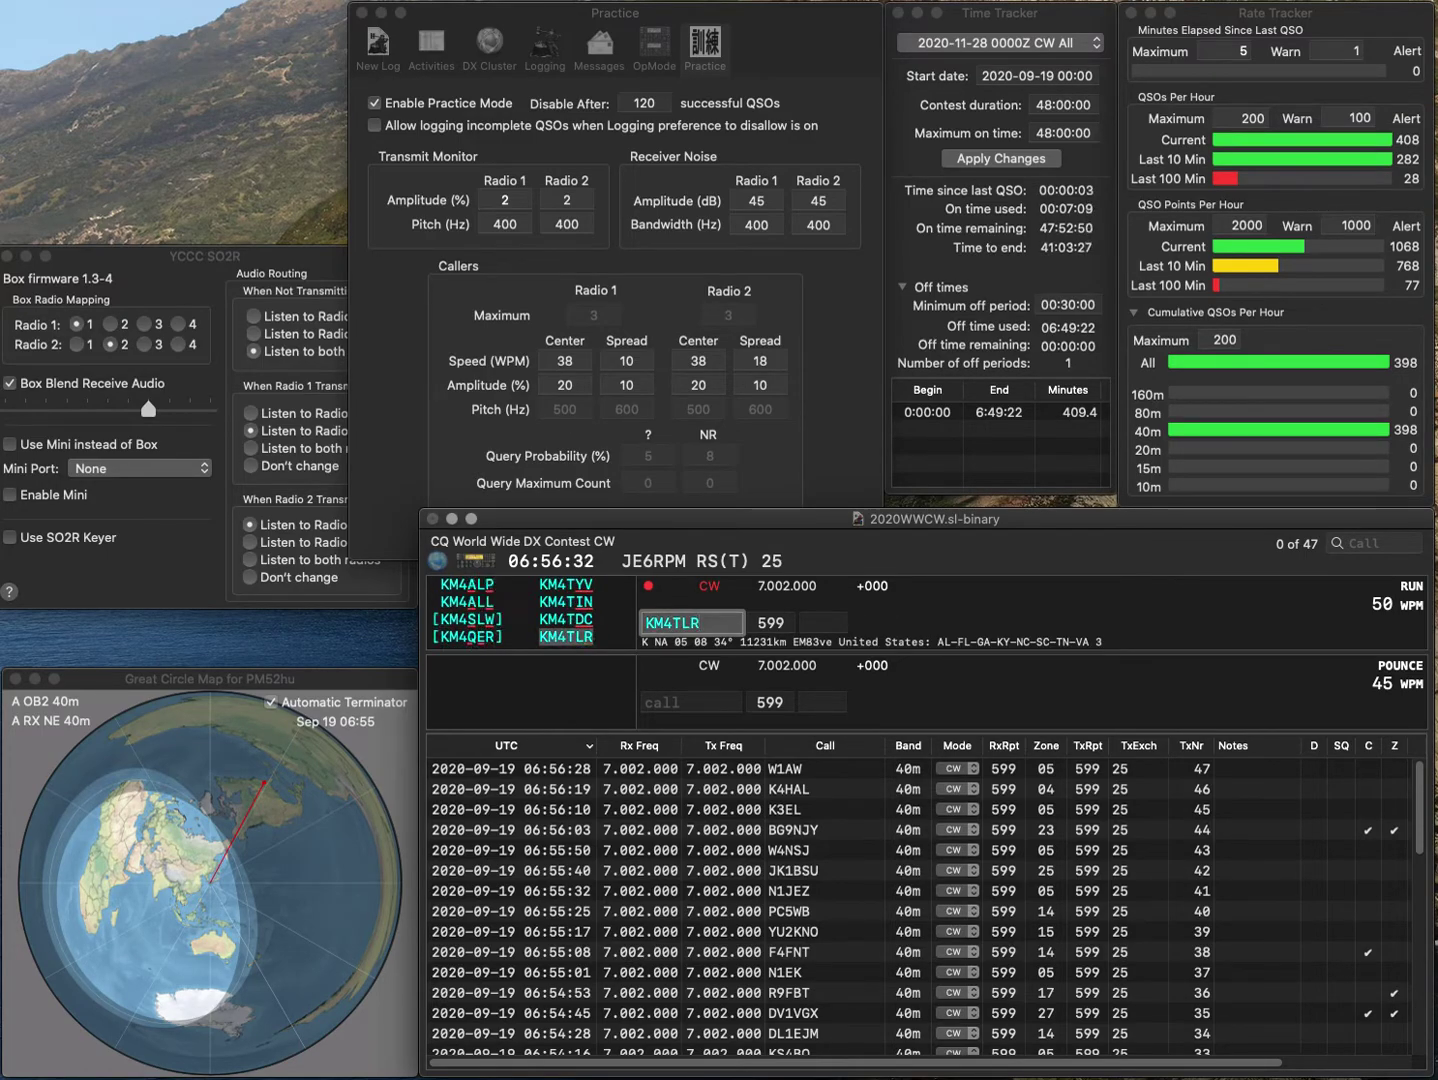
pyautogui.press('Return')
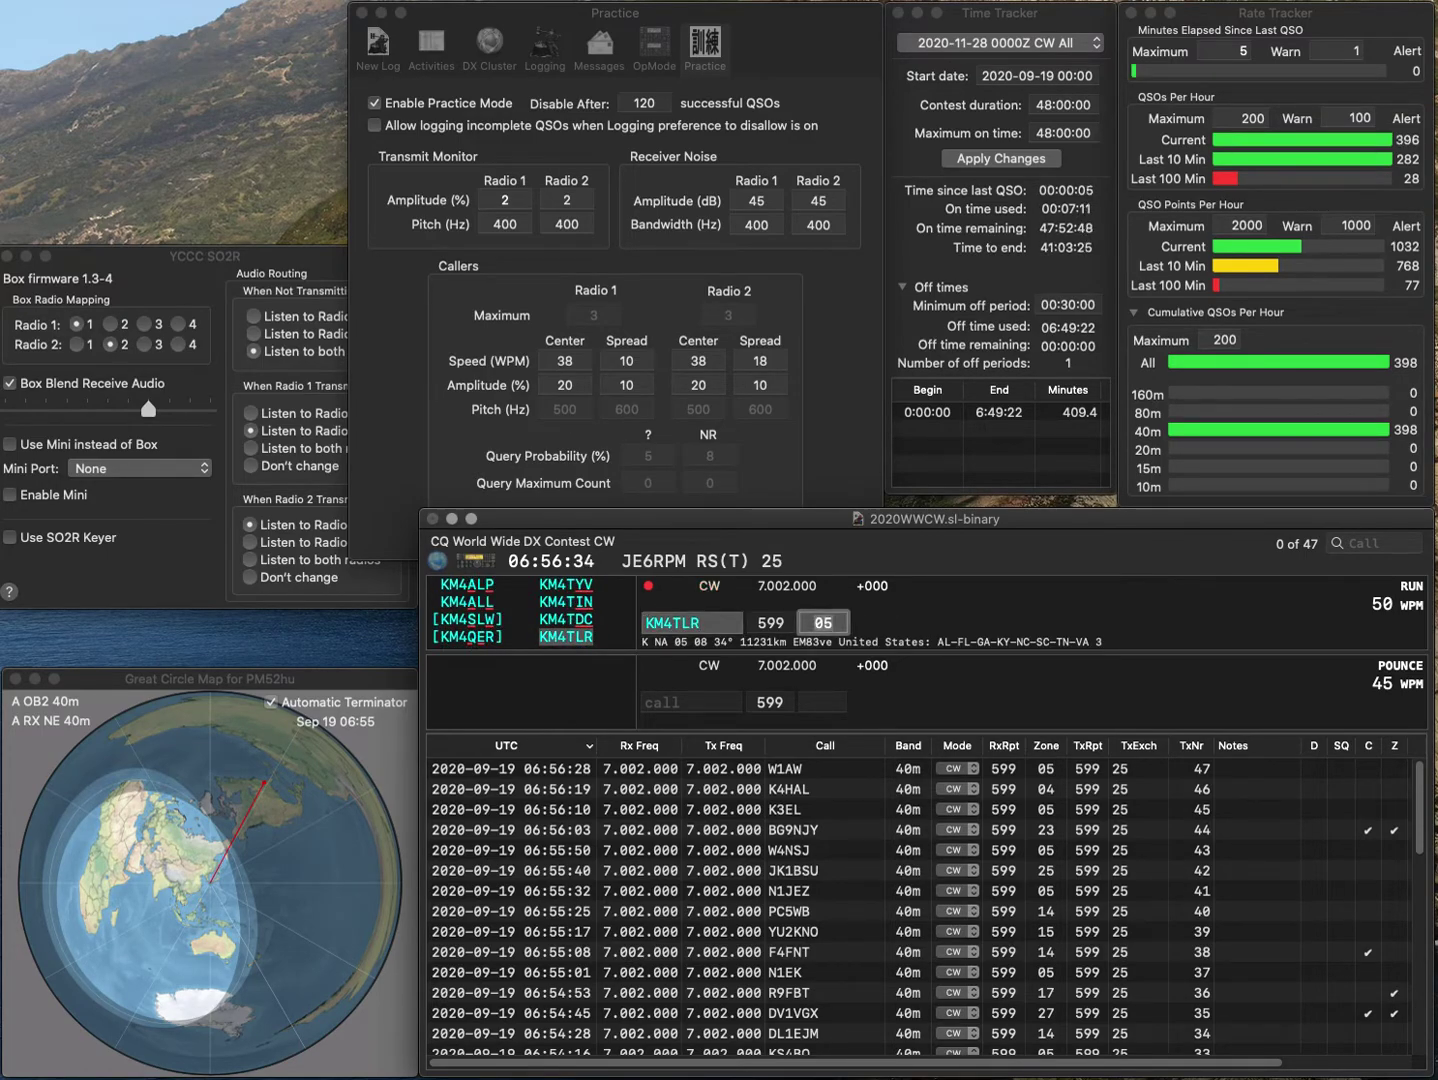
pyautogui.press('Return')
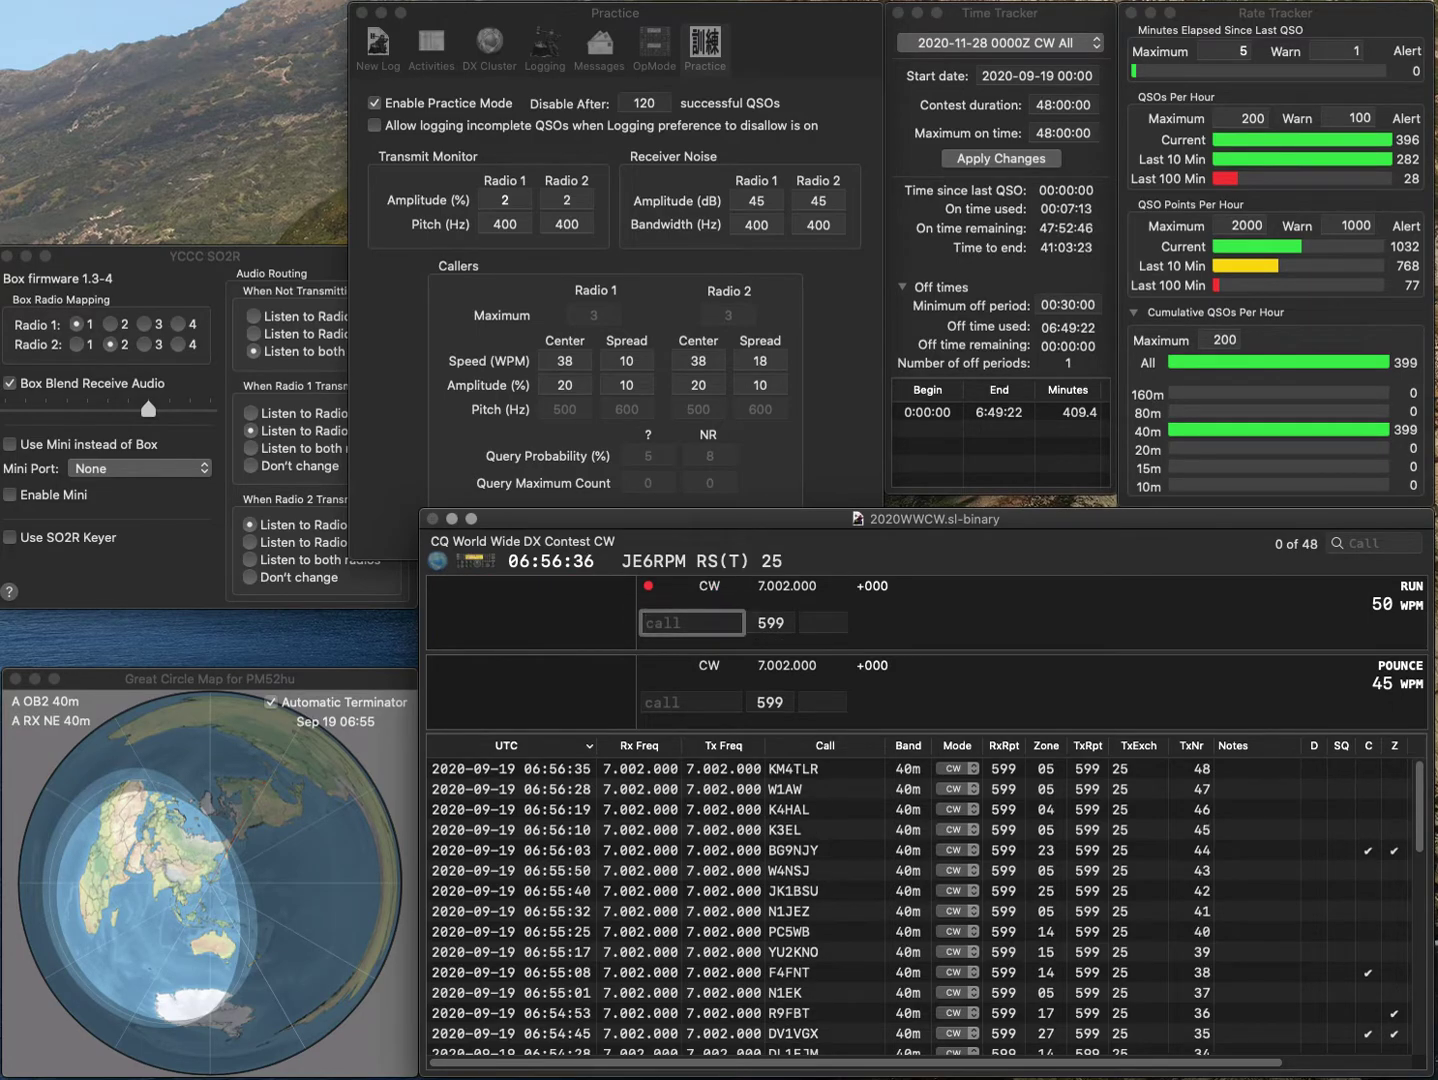
# Log the run contact with 9A1MM using report 599 and zone 15.
pyautogui.write('9A1MM')
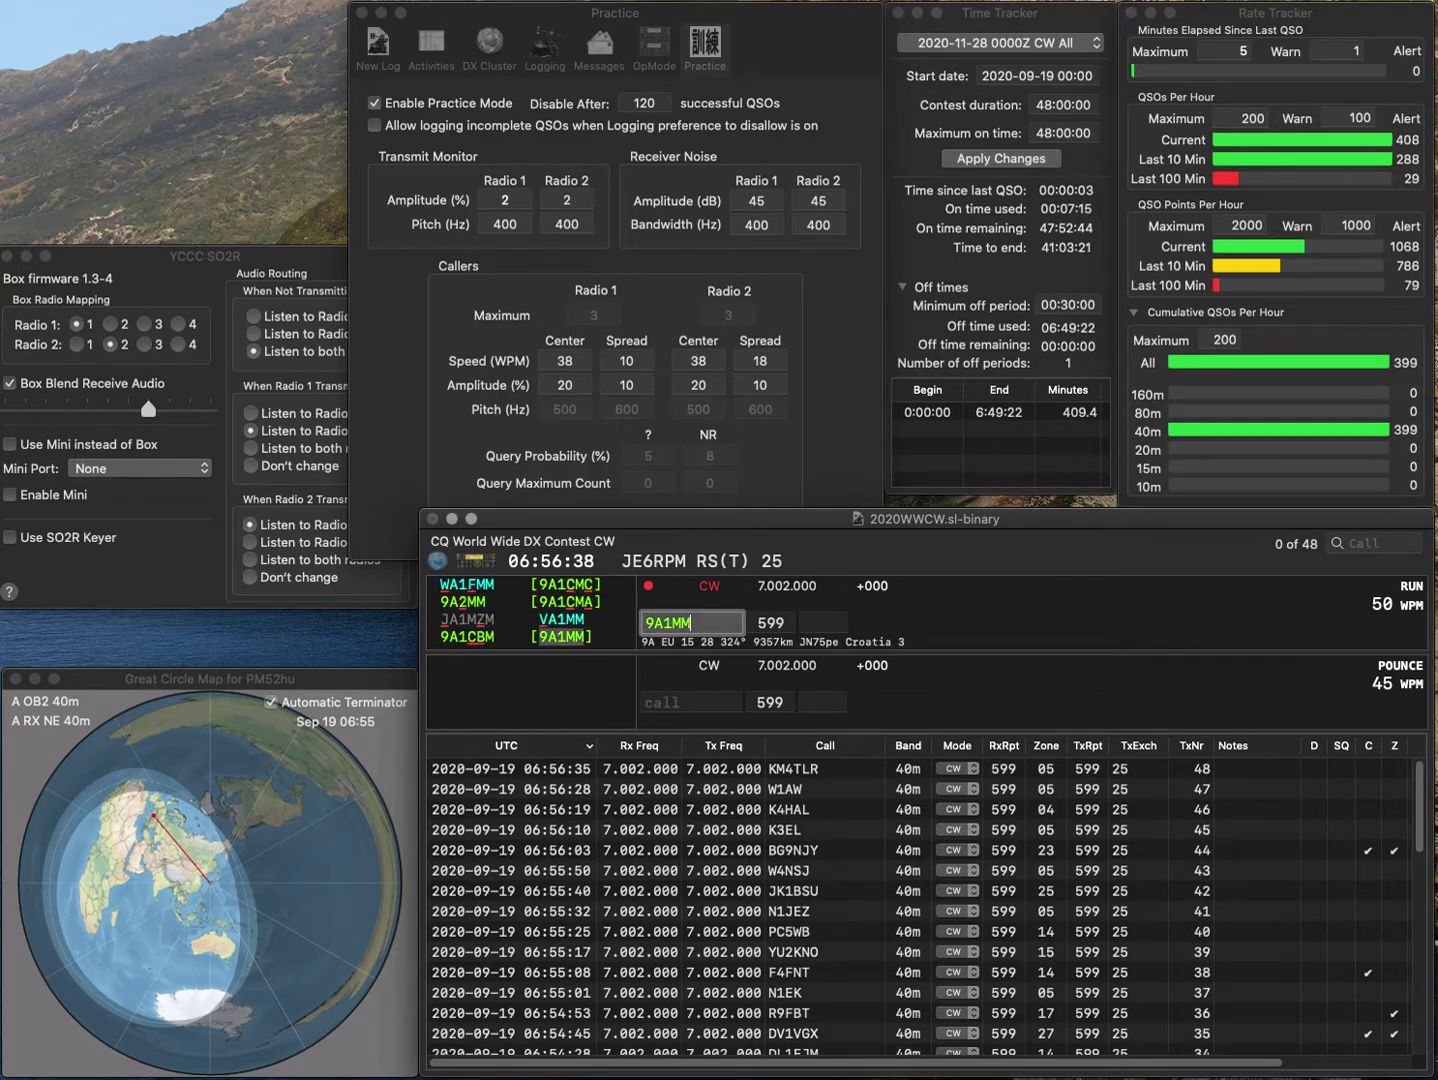
pyautogui.press('space')
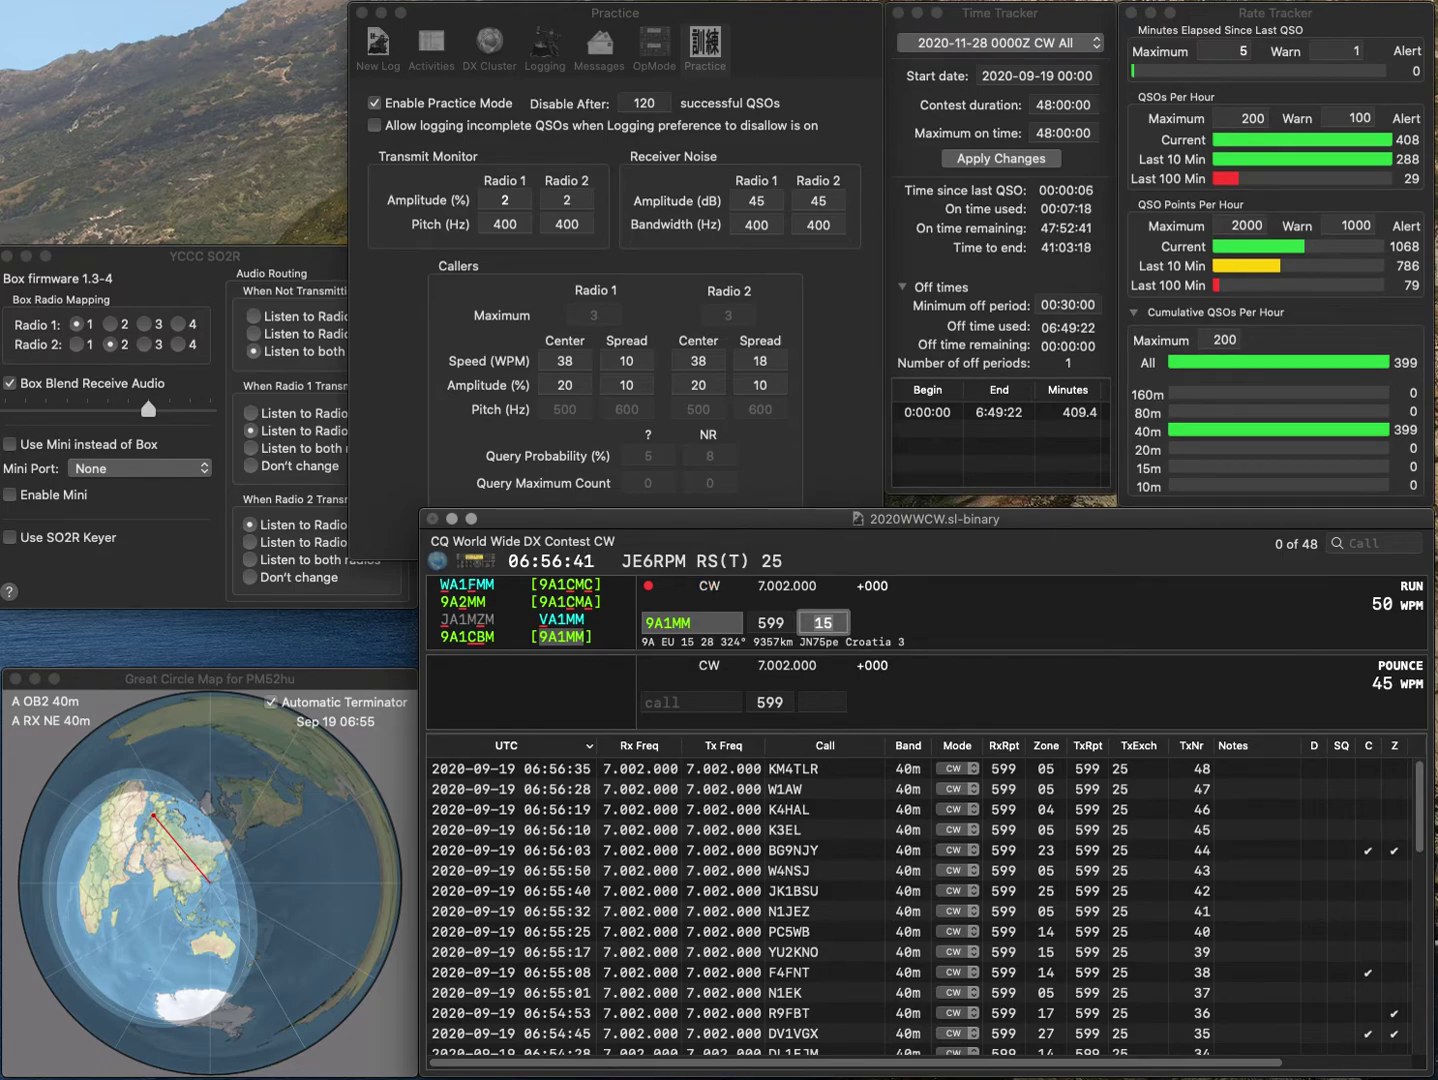
pyautogui.press('Return')
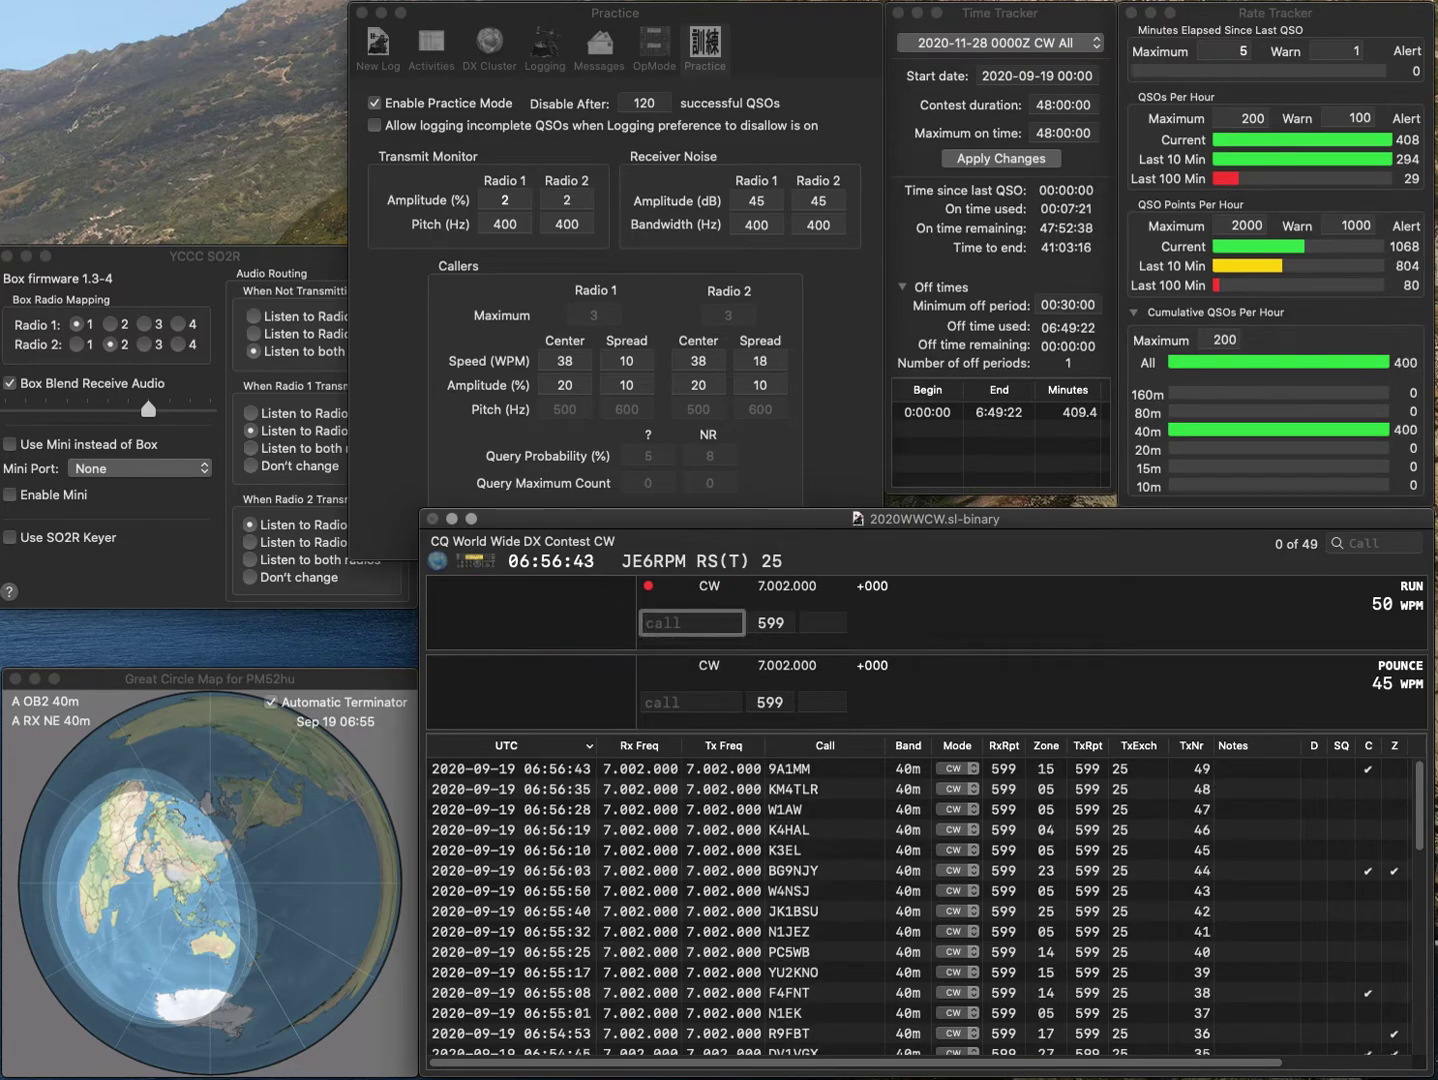
# Enter the next caller as ZA2A, correct the call sign to 7A2A, and log the run contact with report 599 and zone 28.
pyautogui.write('ZA')
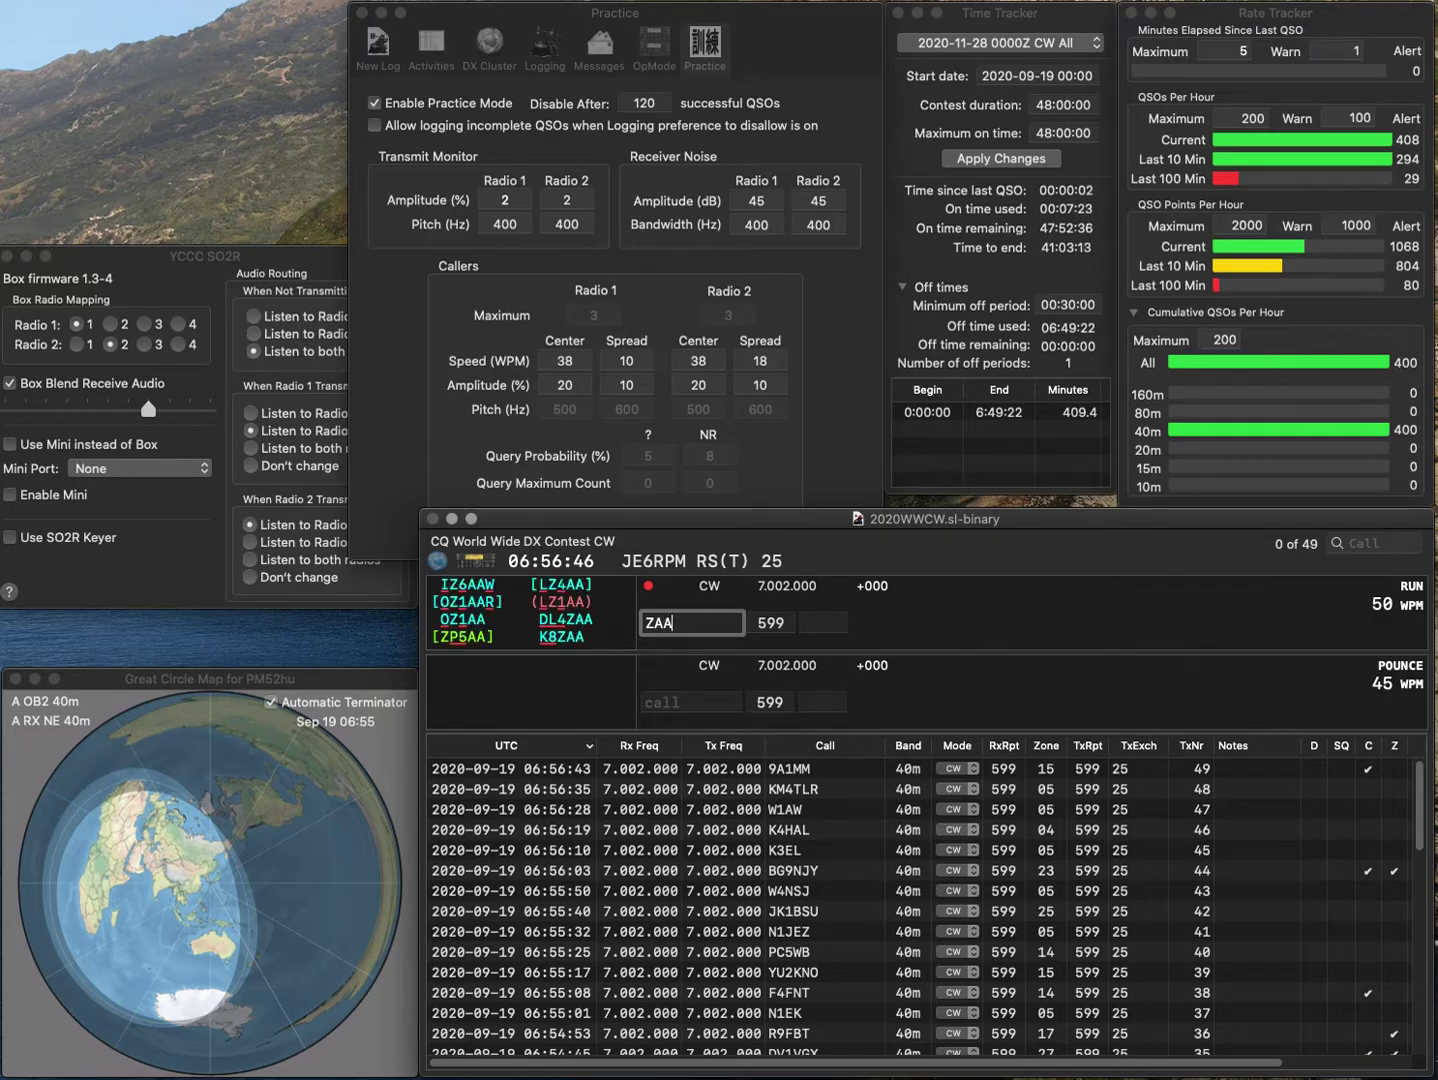
pyautogui.write('2A')
pyautogui.click(660, 622)
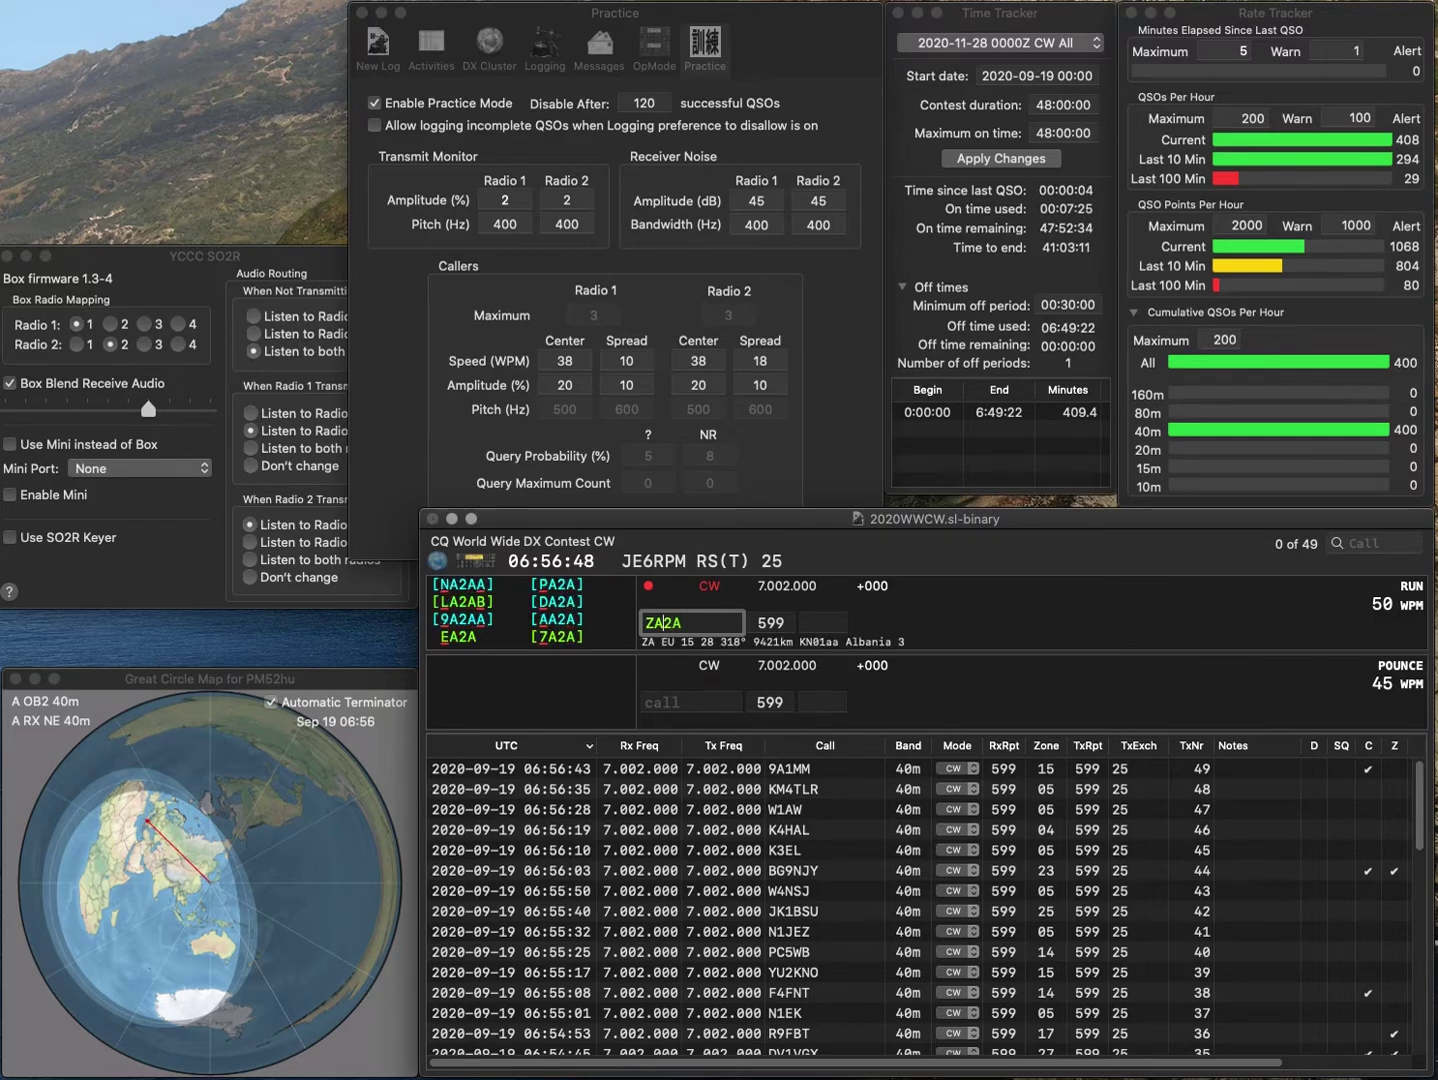
pyautogui.press('BackSpace')
pyautogui.write('7')
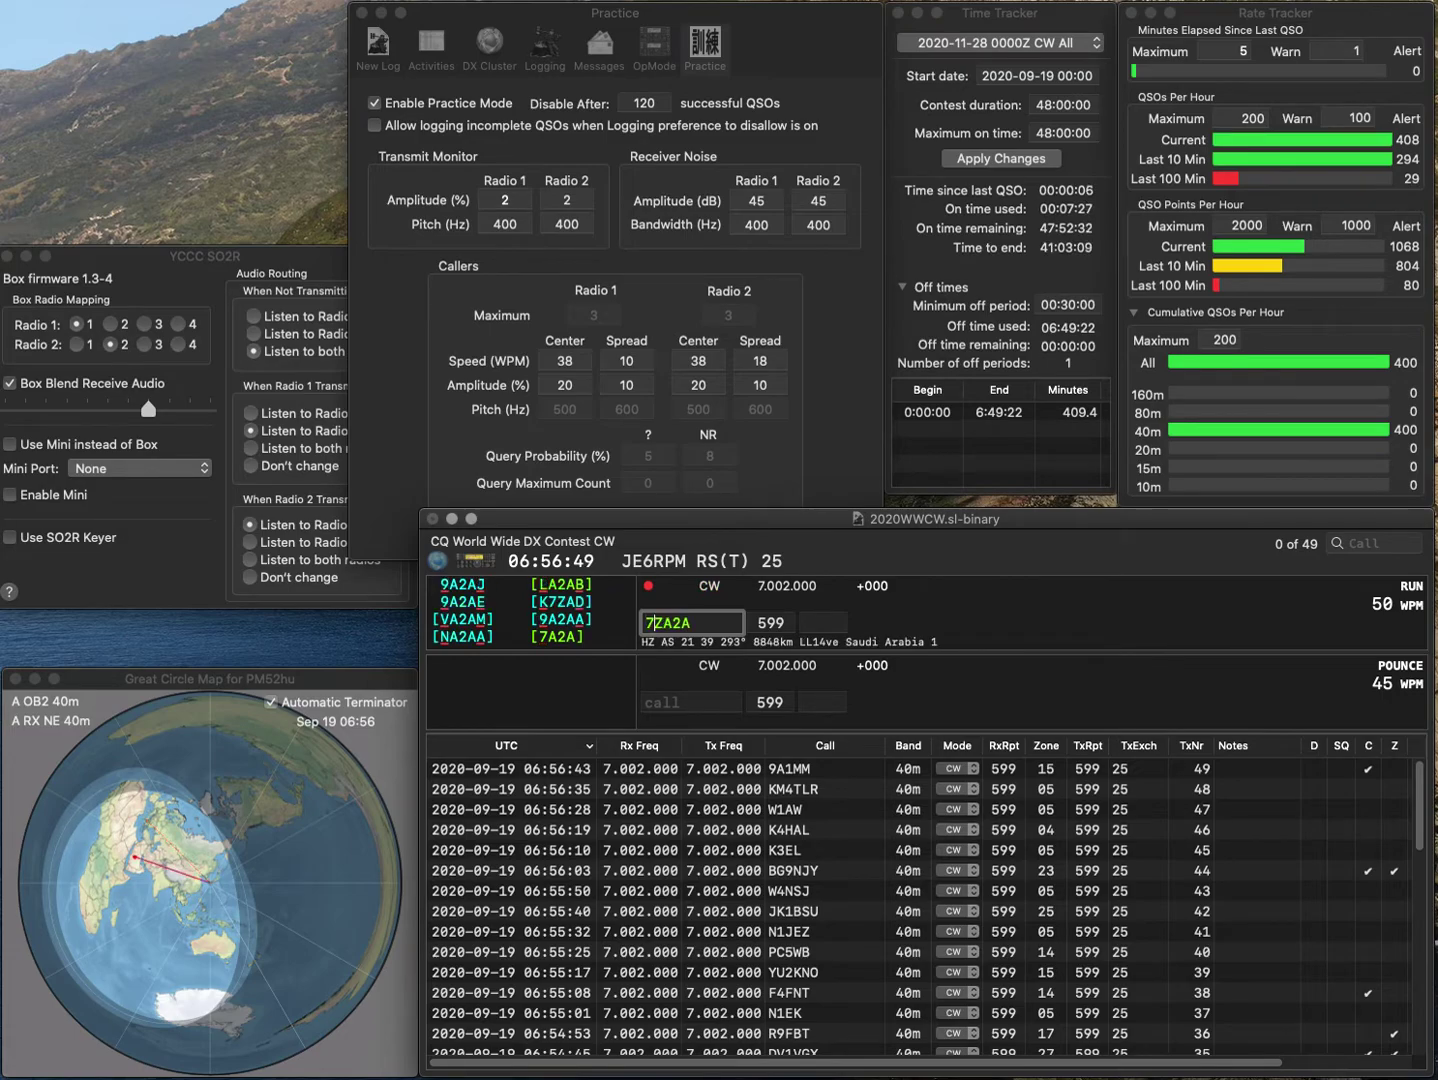
pyautogui.press('Return')
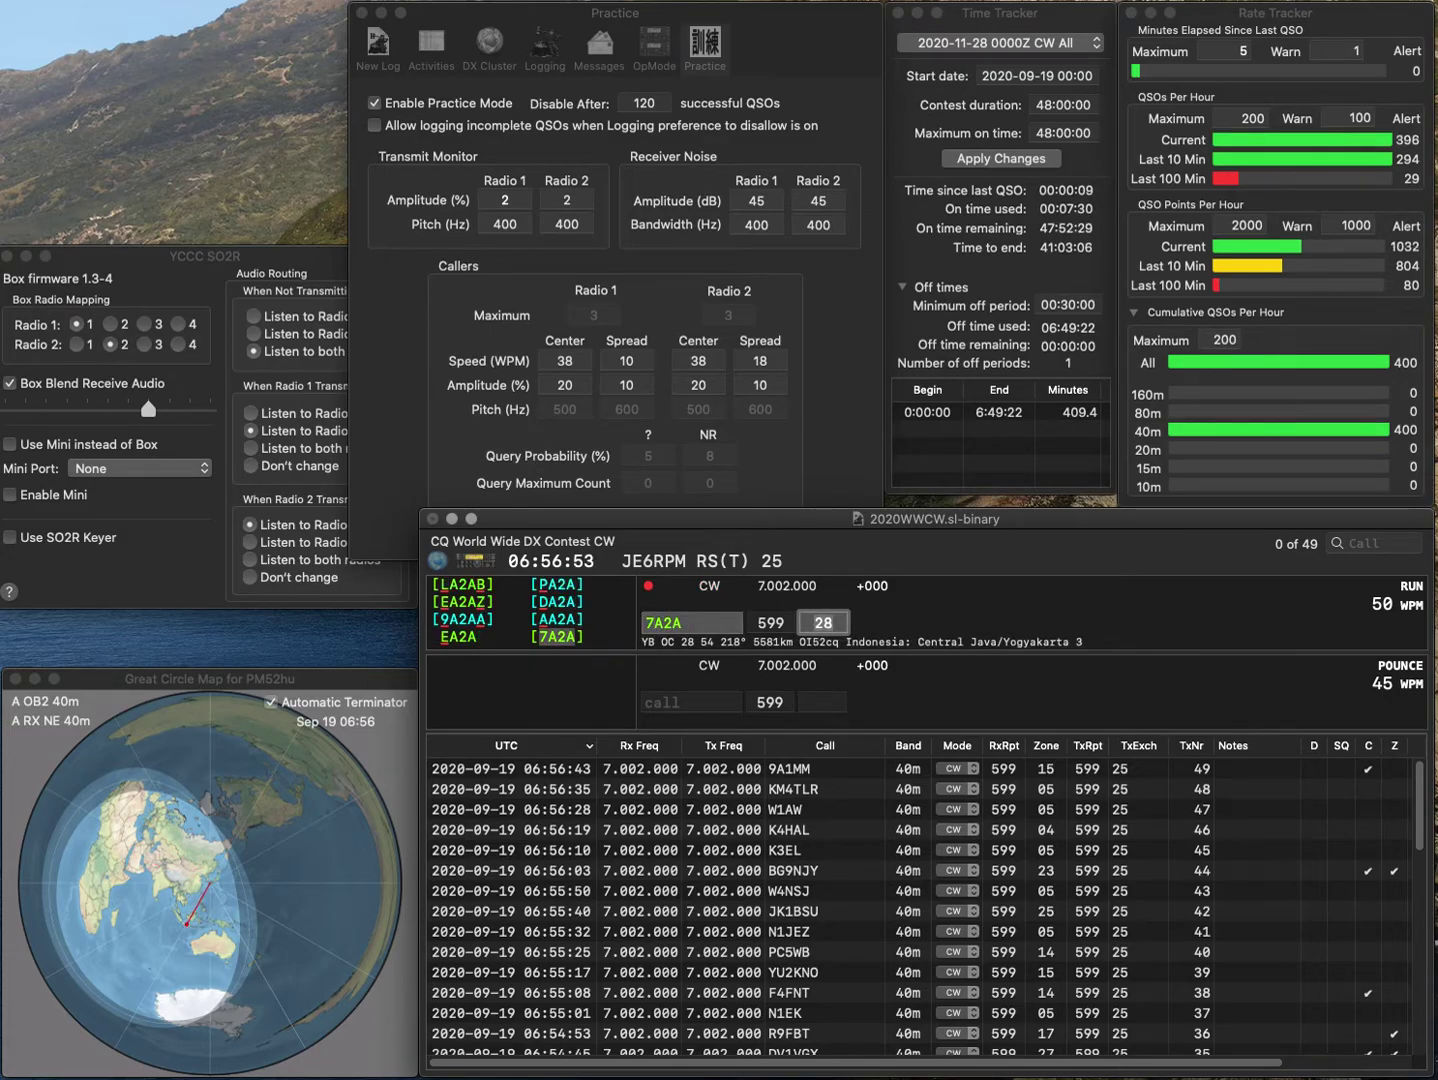
pyautogui.press('Return')
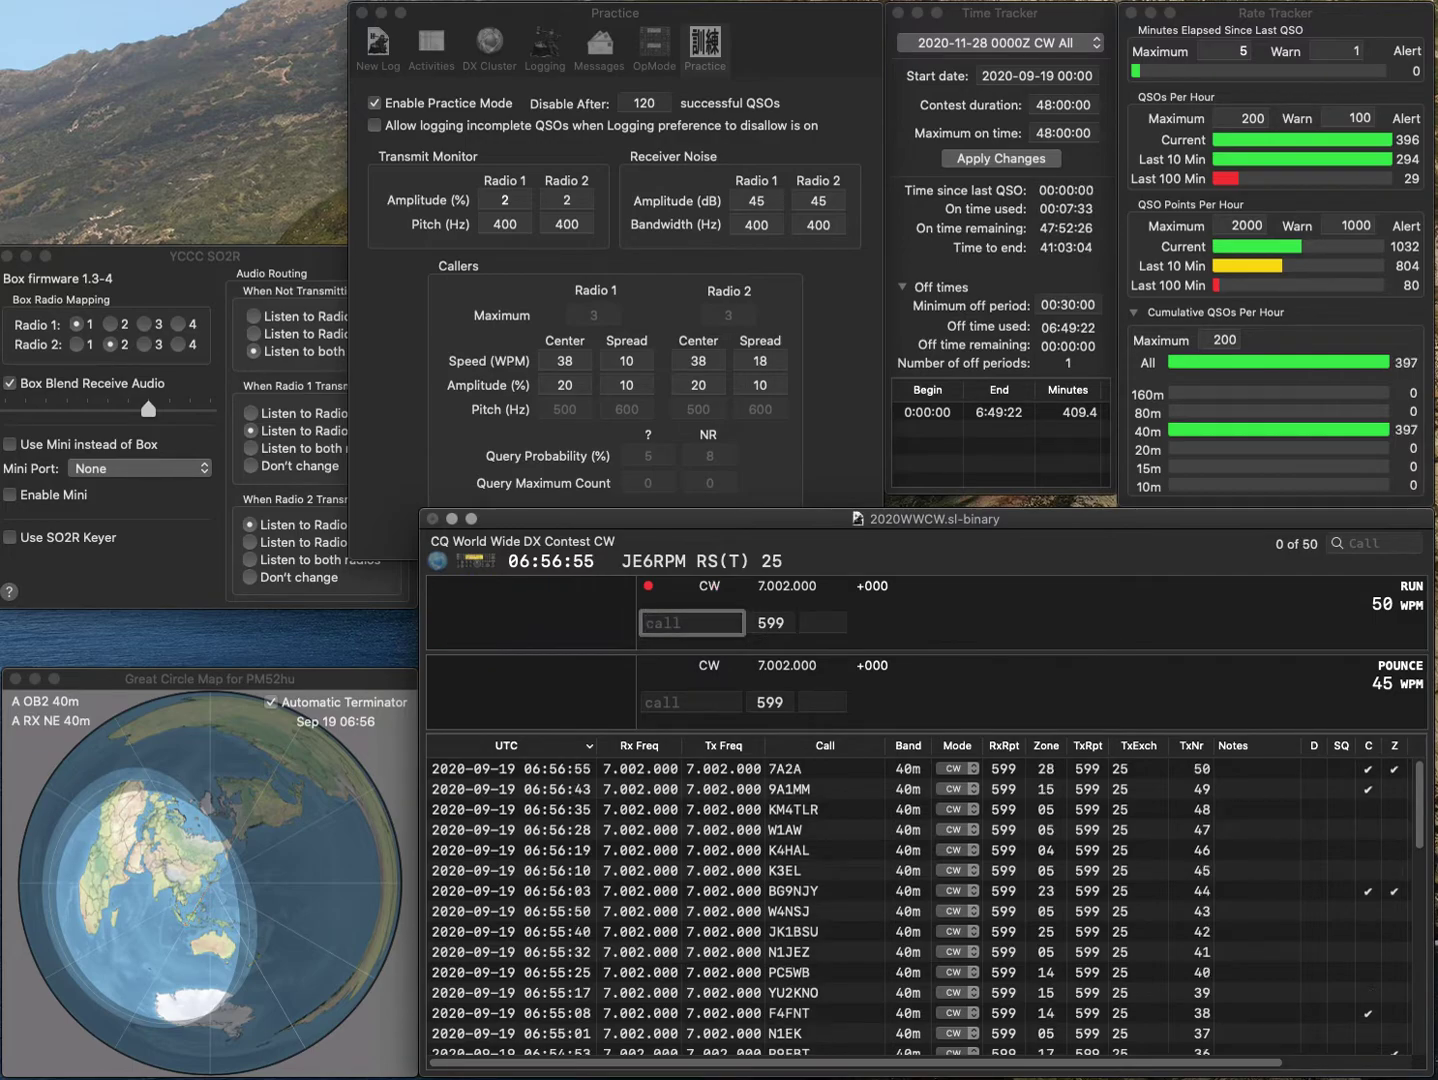
# Log the run contacts with K6AKW in zone 03 and WB2LZM in zone 05, both with report 599.
pyautogui.write('K6AKW')
pyautogui.press('space')
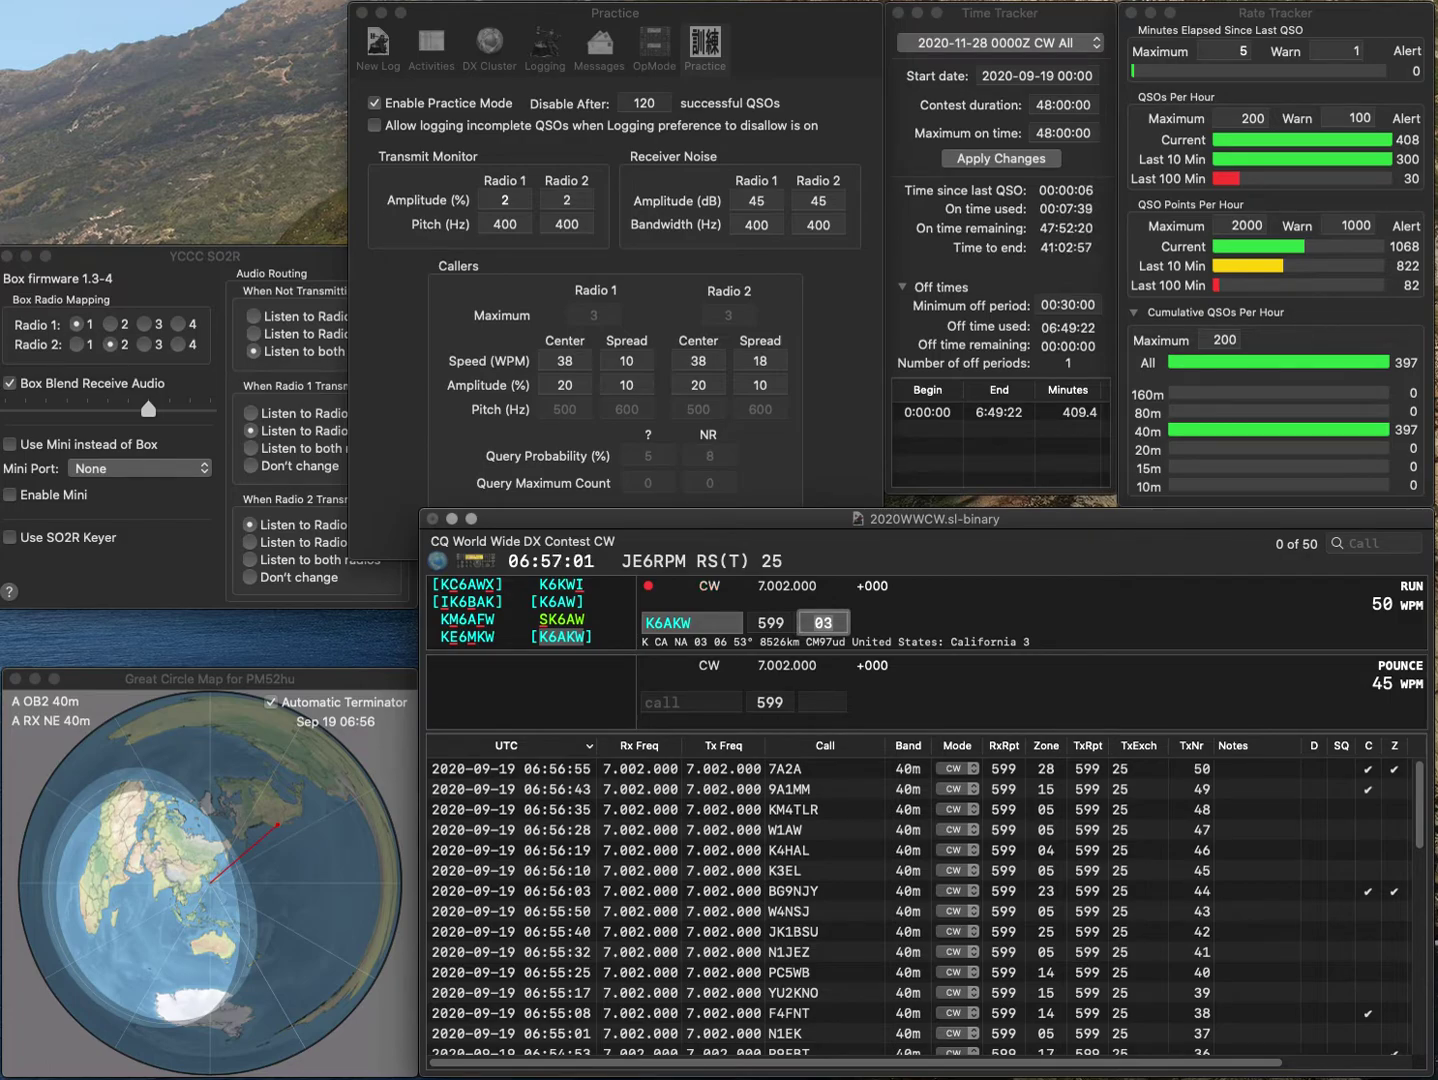
pyautogui.press('Return')
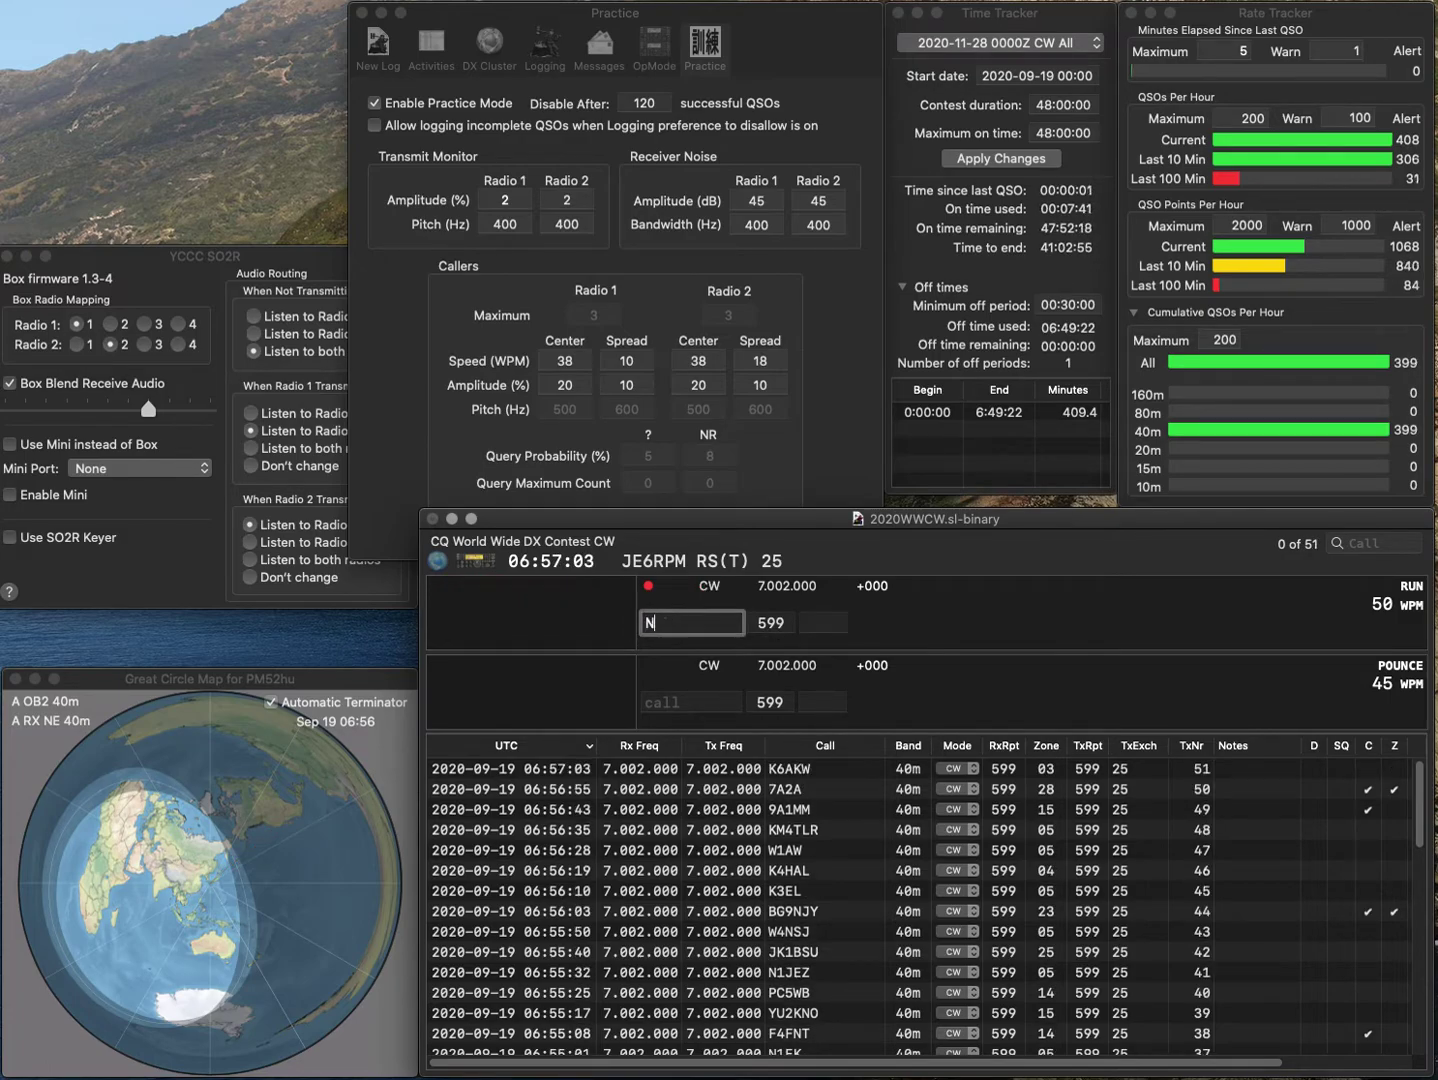
pyautogui.write('WB')
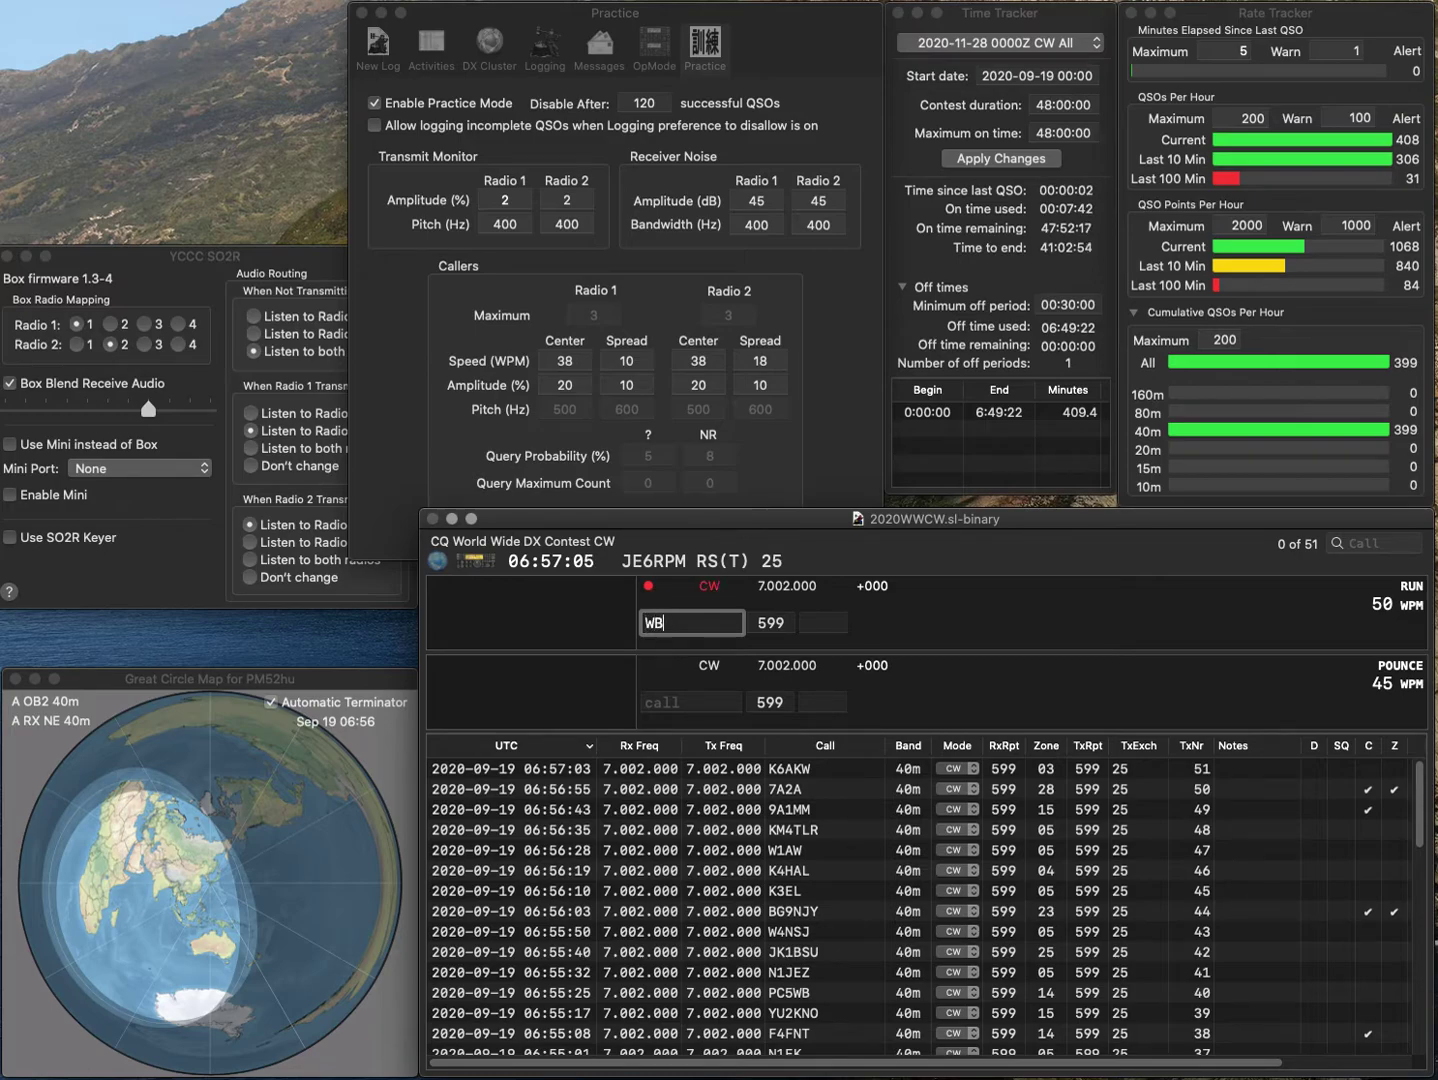
pyautogui.write('2LZM')
pyautogui.press('space')
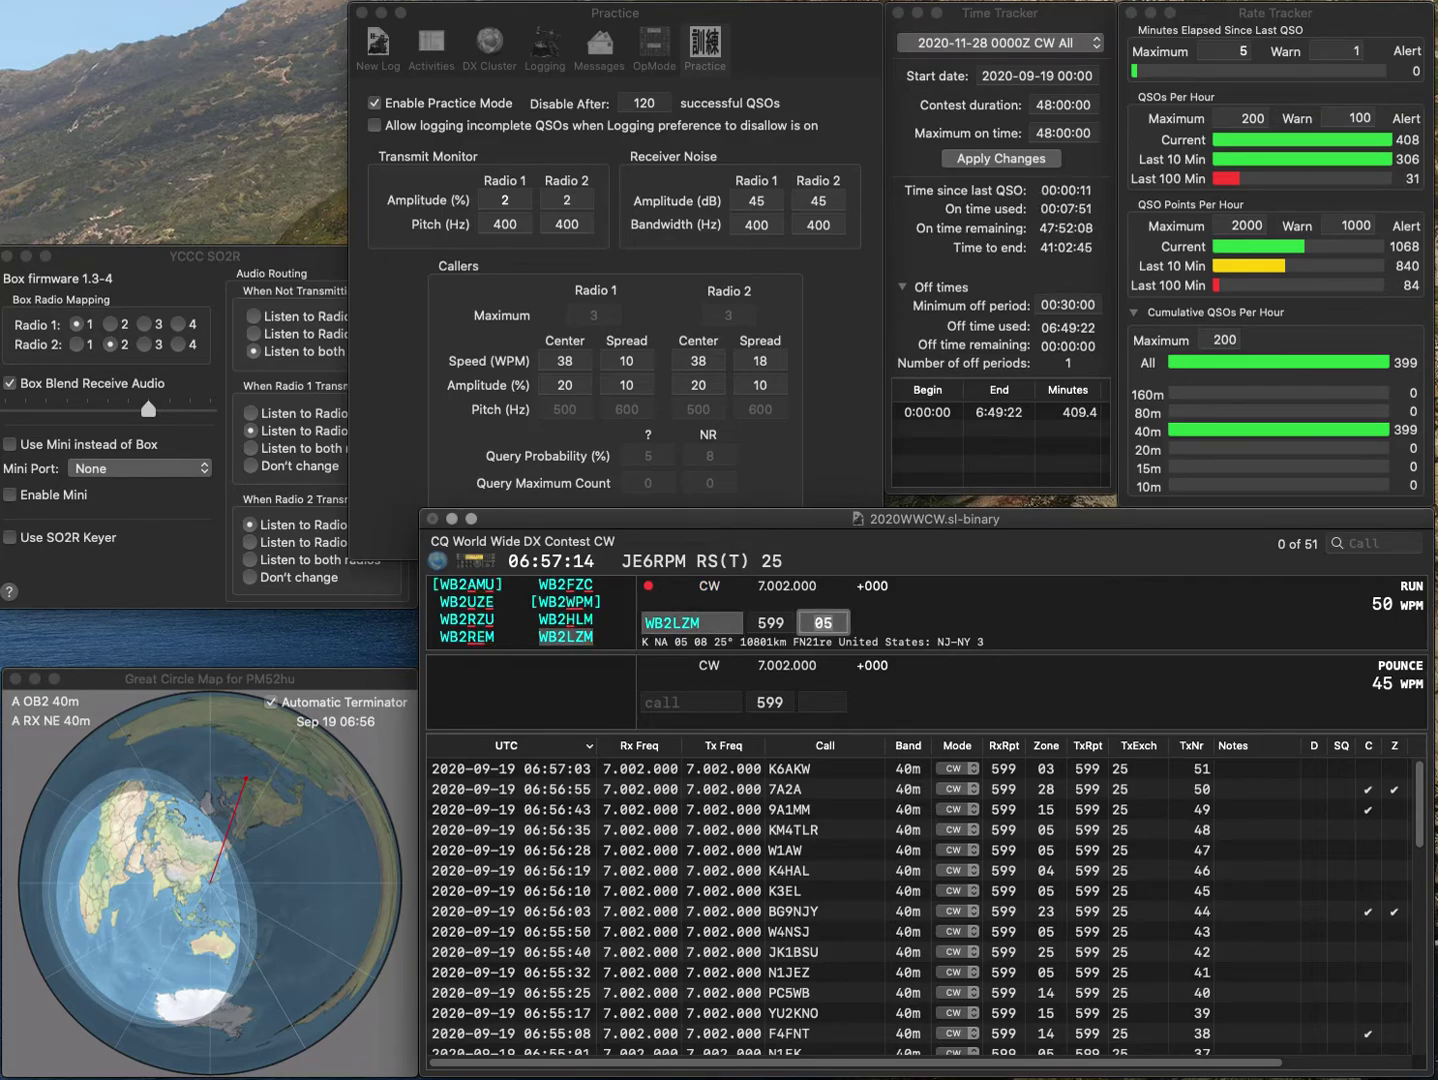
pyautogui.press('Return')
pyautogui.write('K6Q')
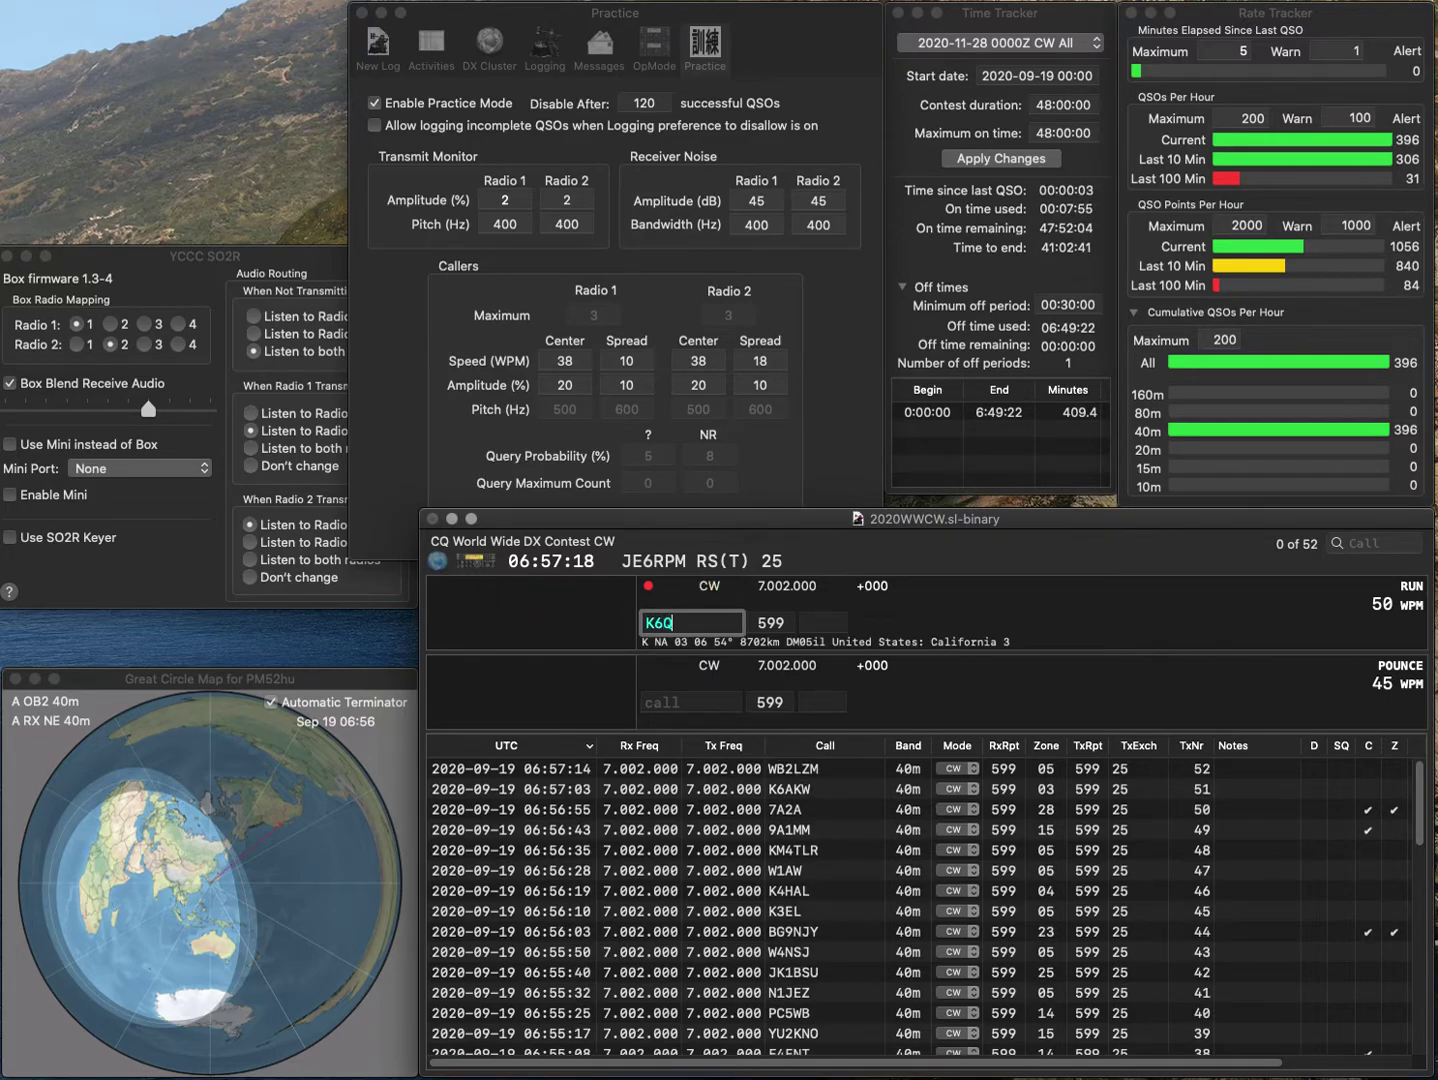
pyautogui.press('BackSpace')
pyautogui.write('SZQ')
pyautogui.press('Return')
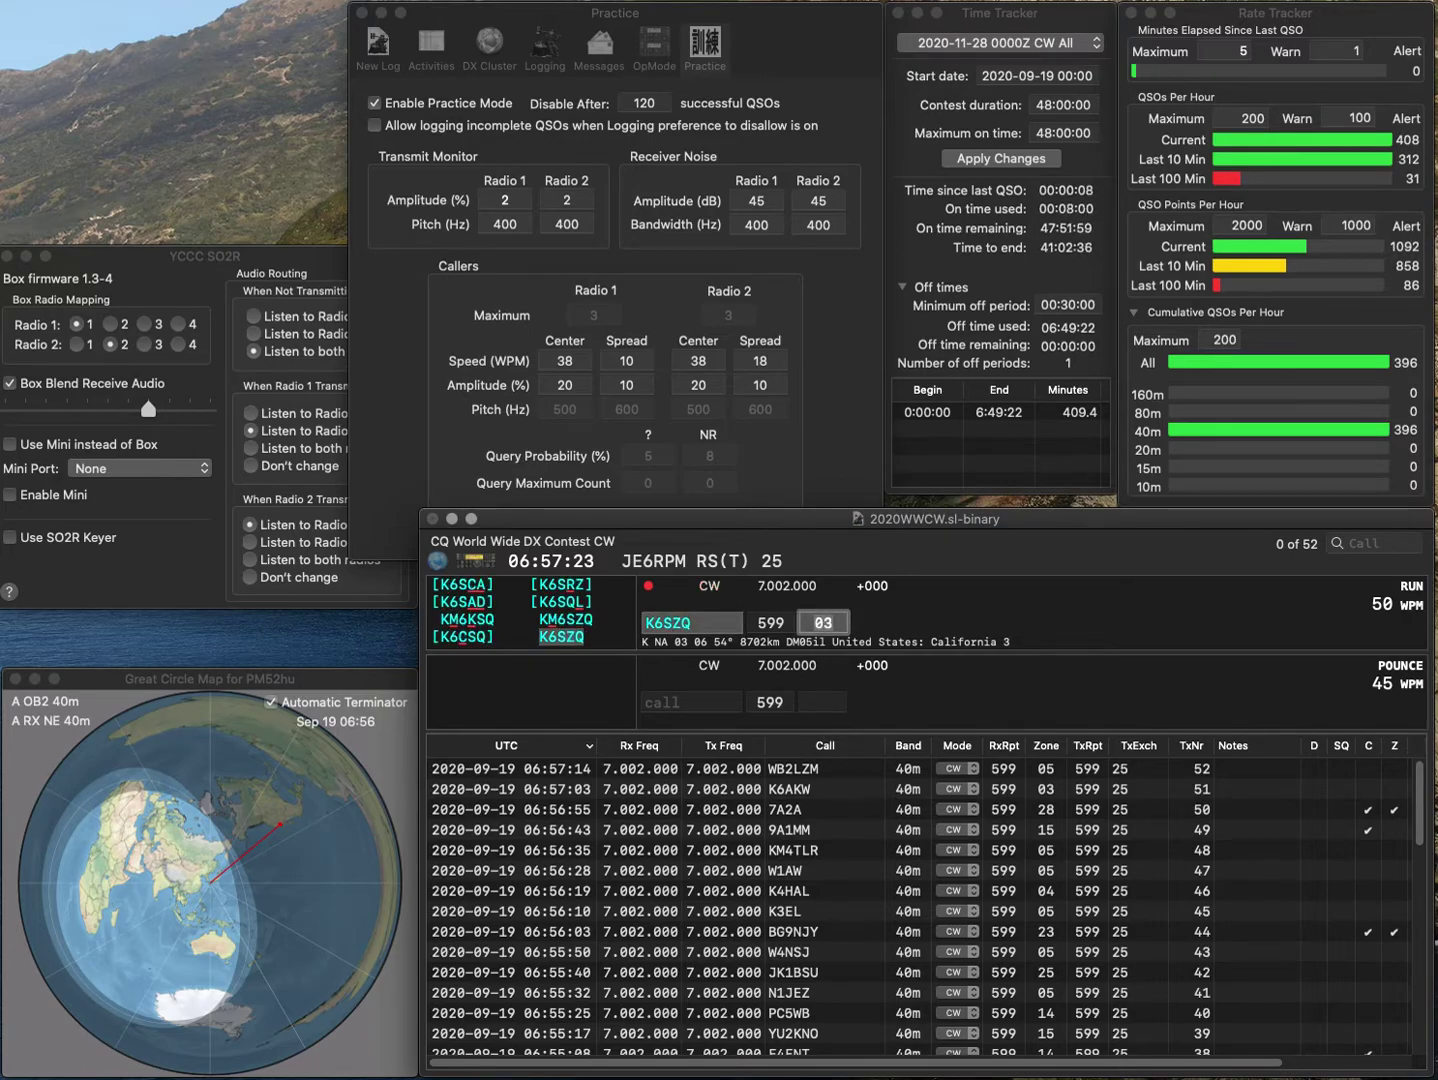
pyautogui.press('Return')
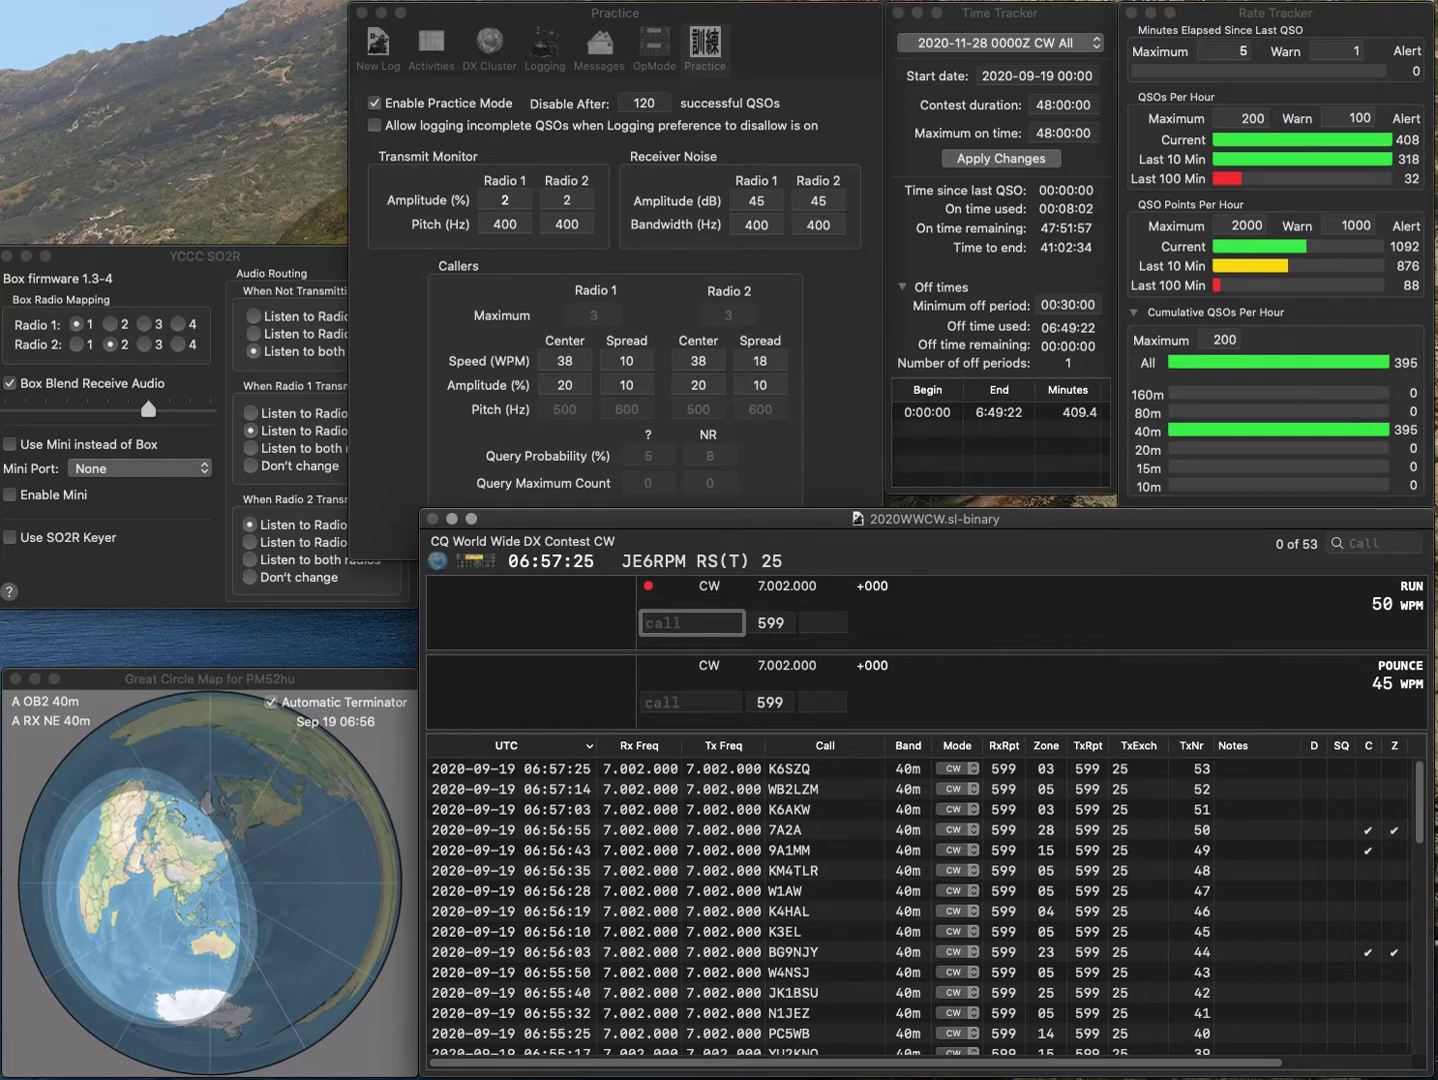
pyautogui.write('OM8A')
pyautogui.press('Return')
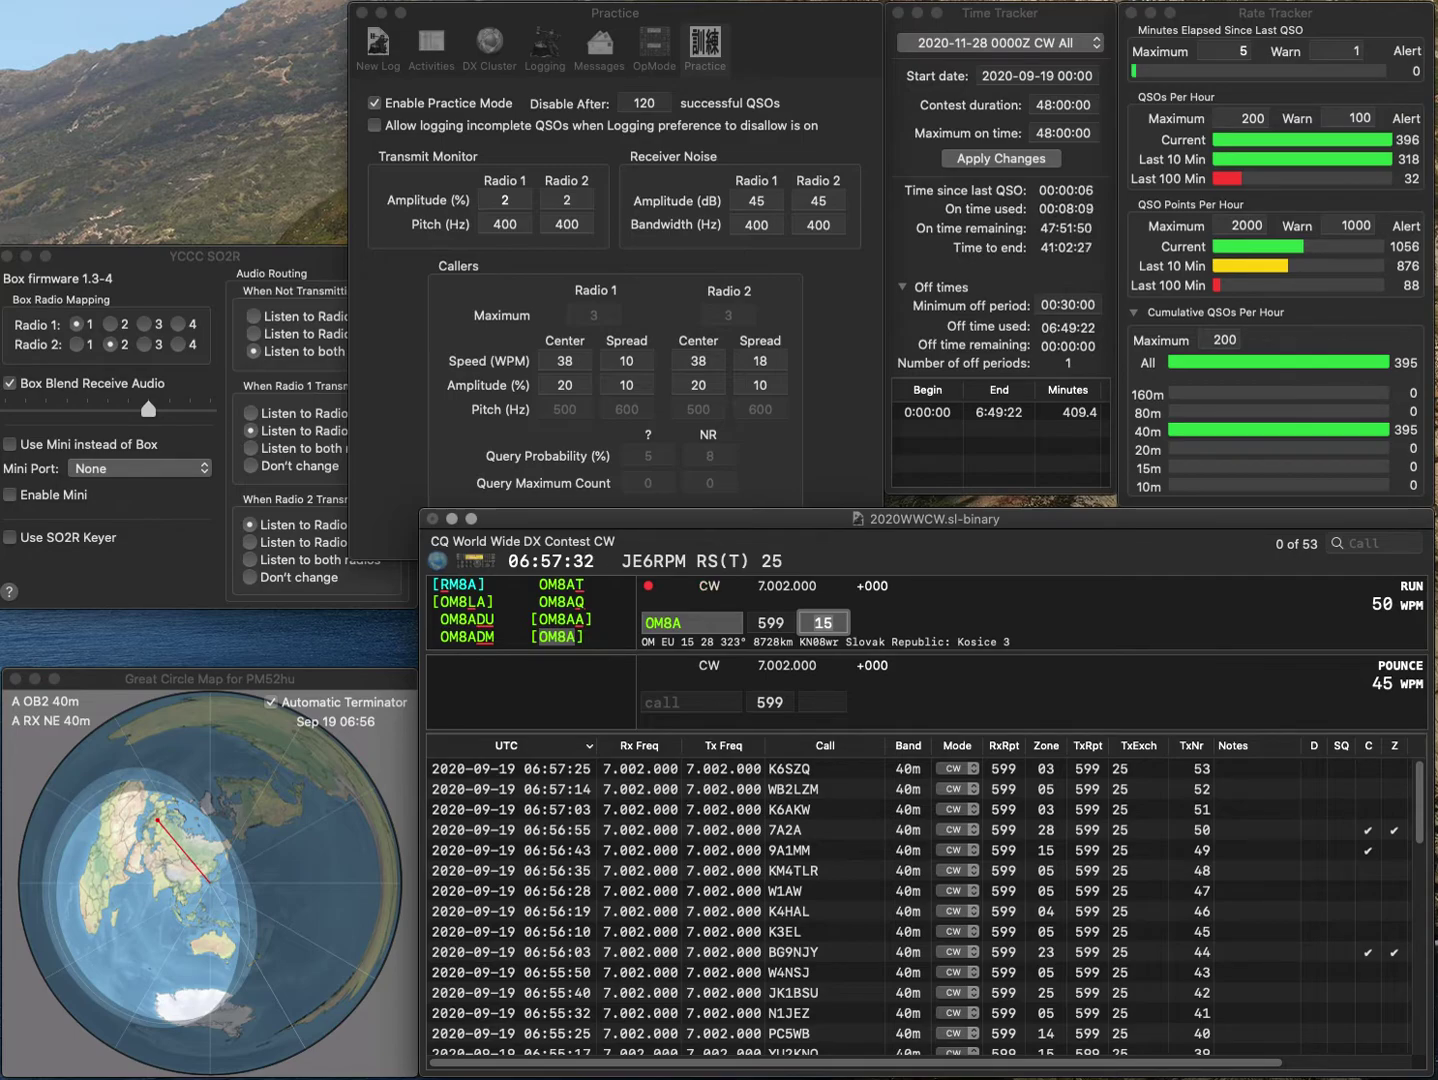
pyautogui.press('Return')
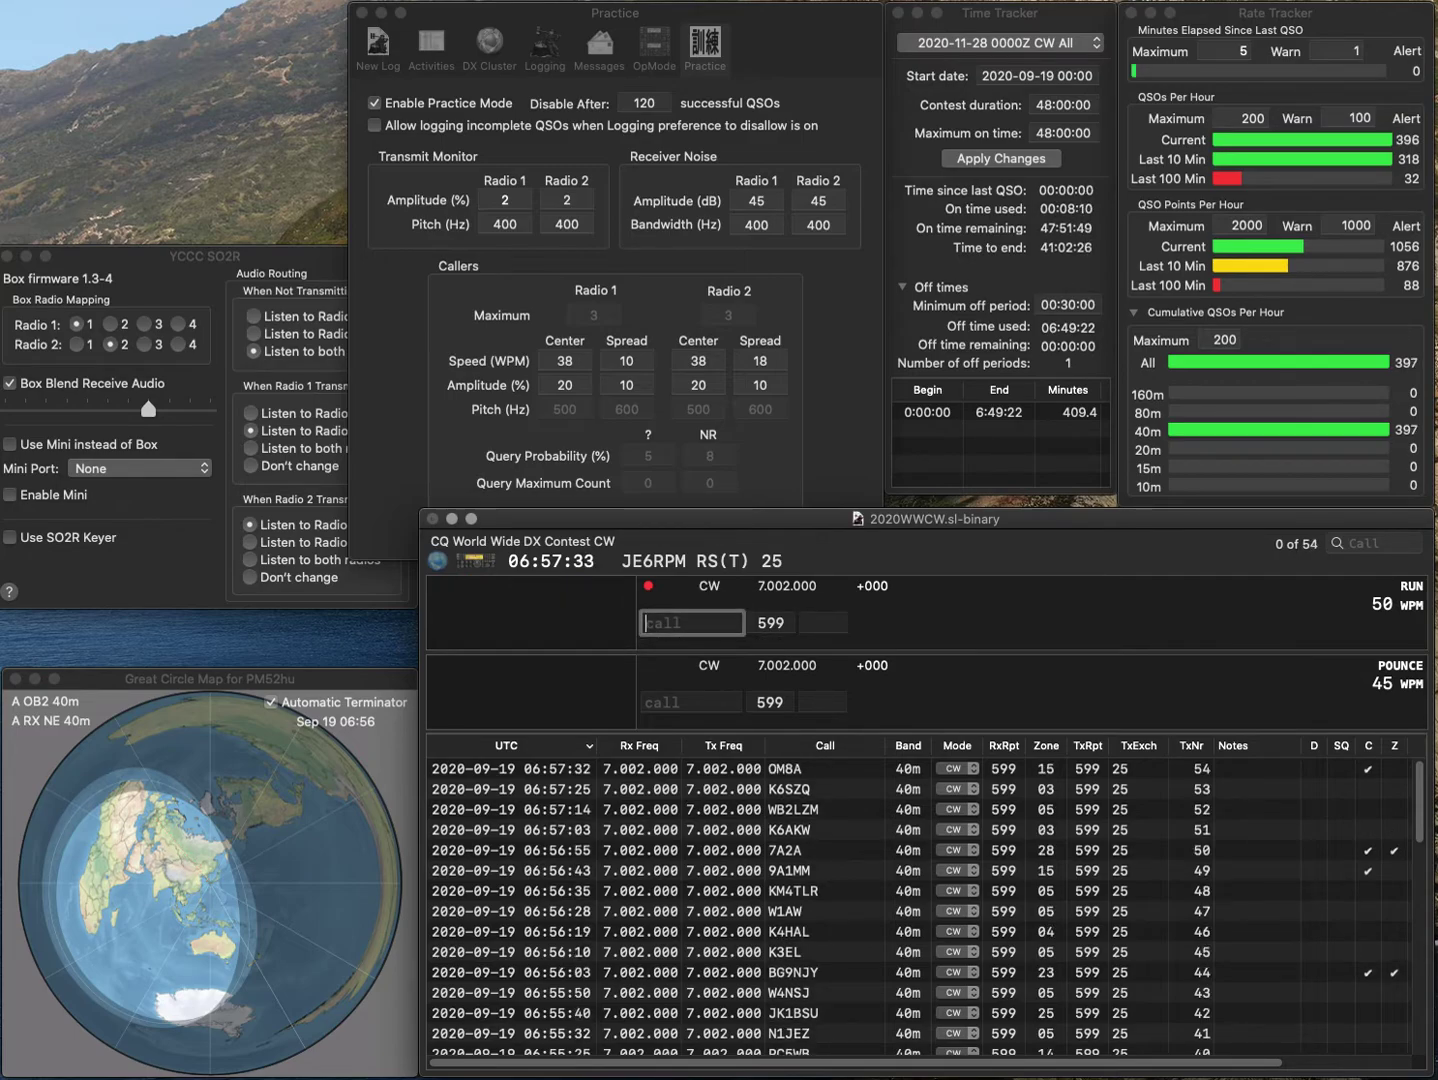
pyautogui.write('K4ZW')
pyautogui.press('space')
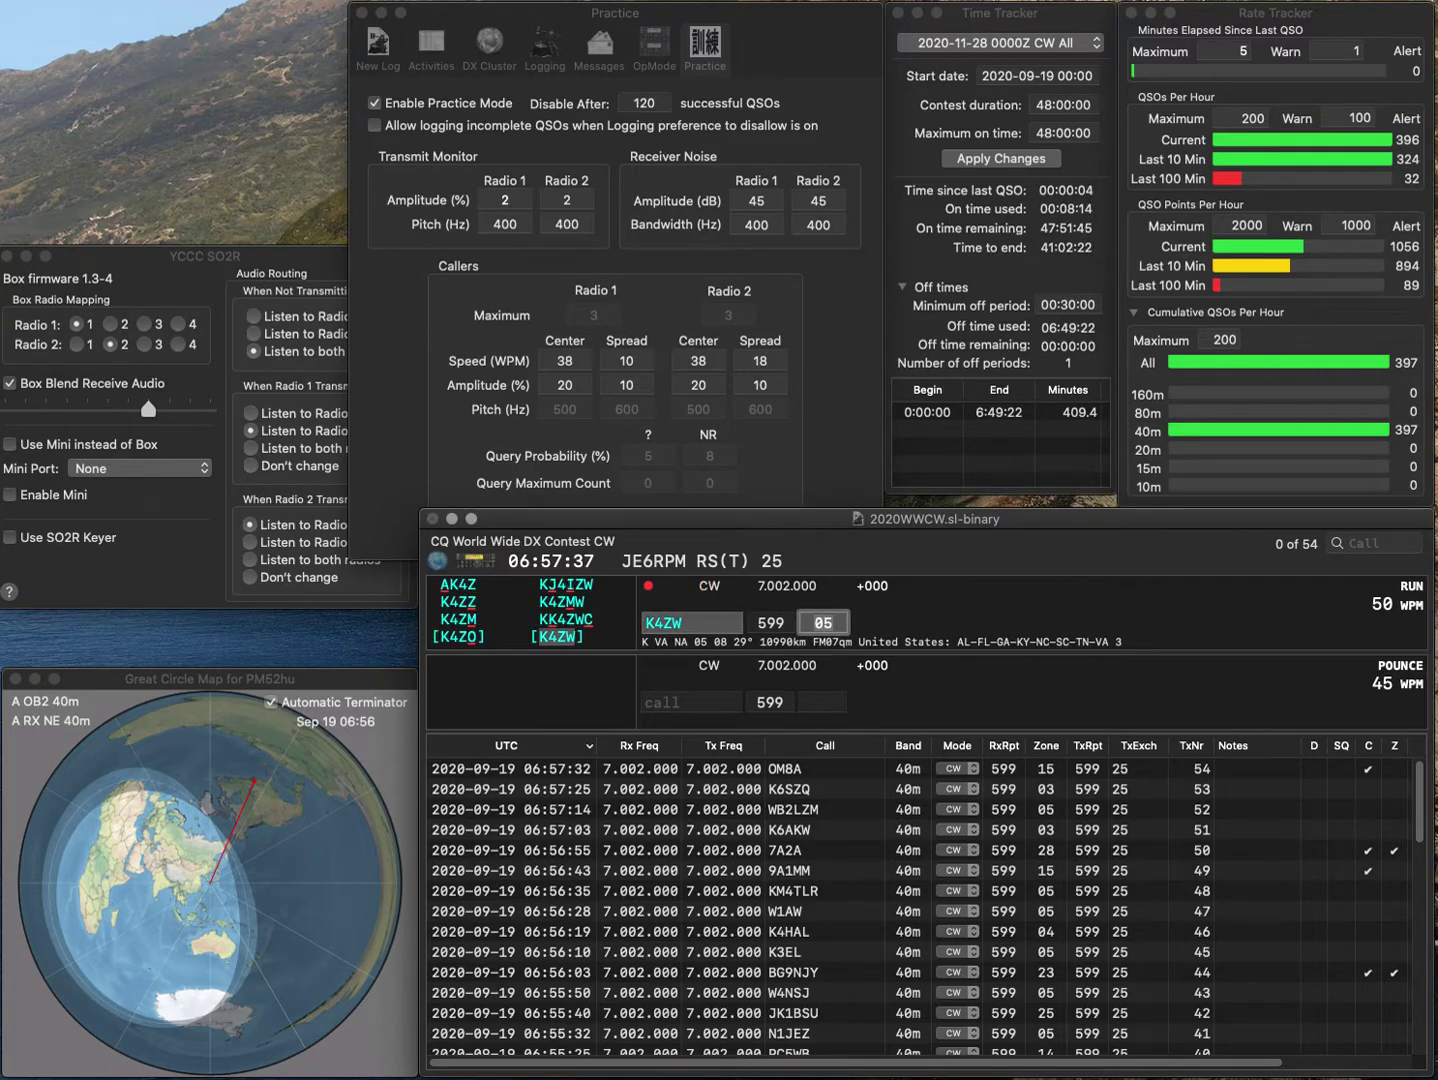
pyautogui.press('Return')
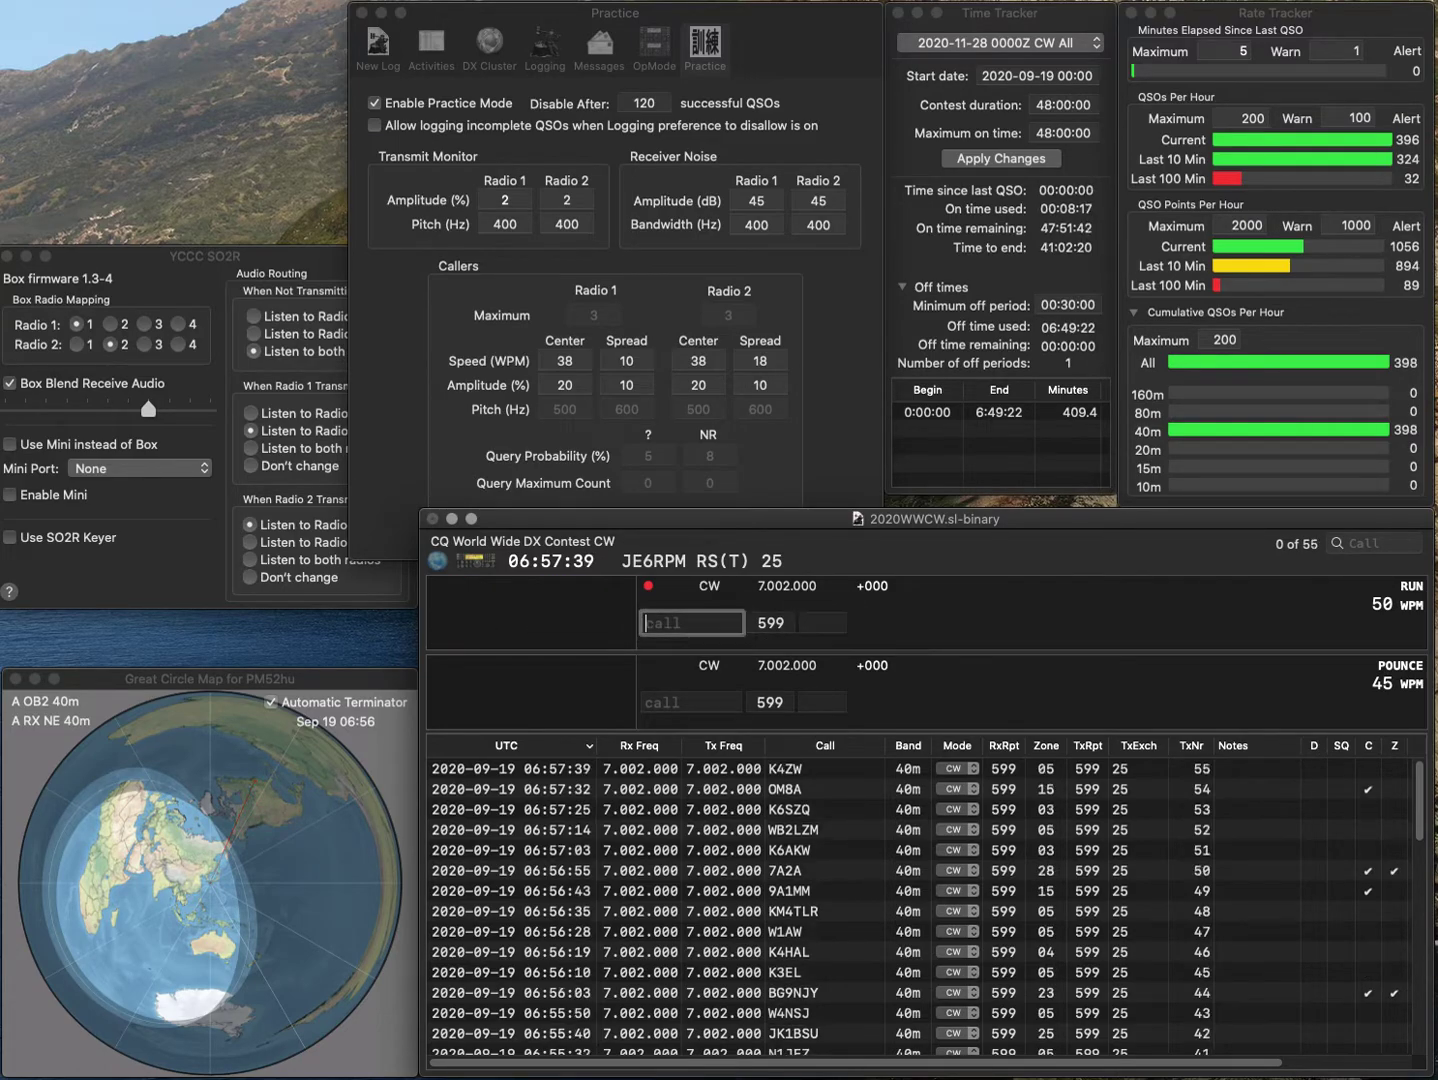
pyautogui.write('PY')
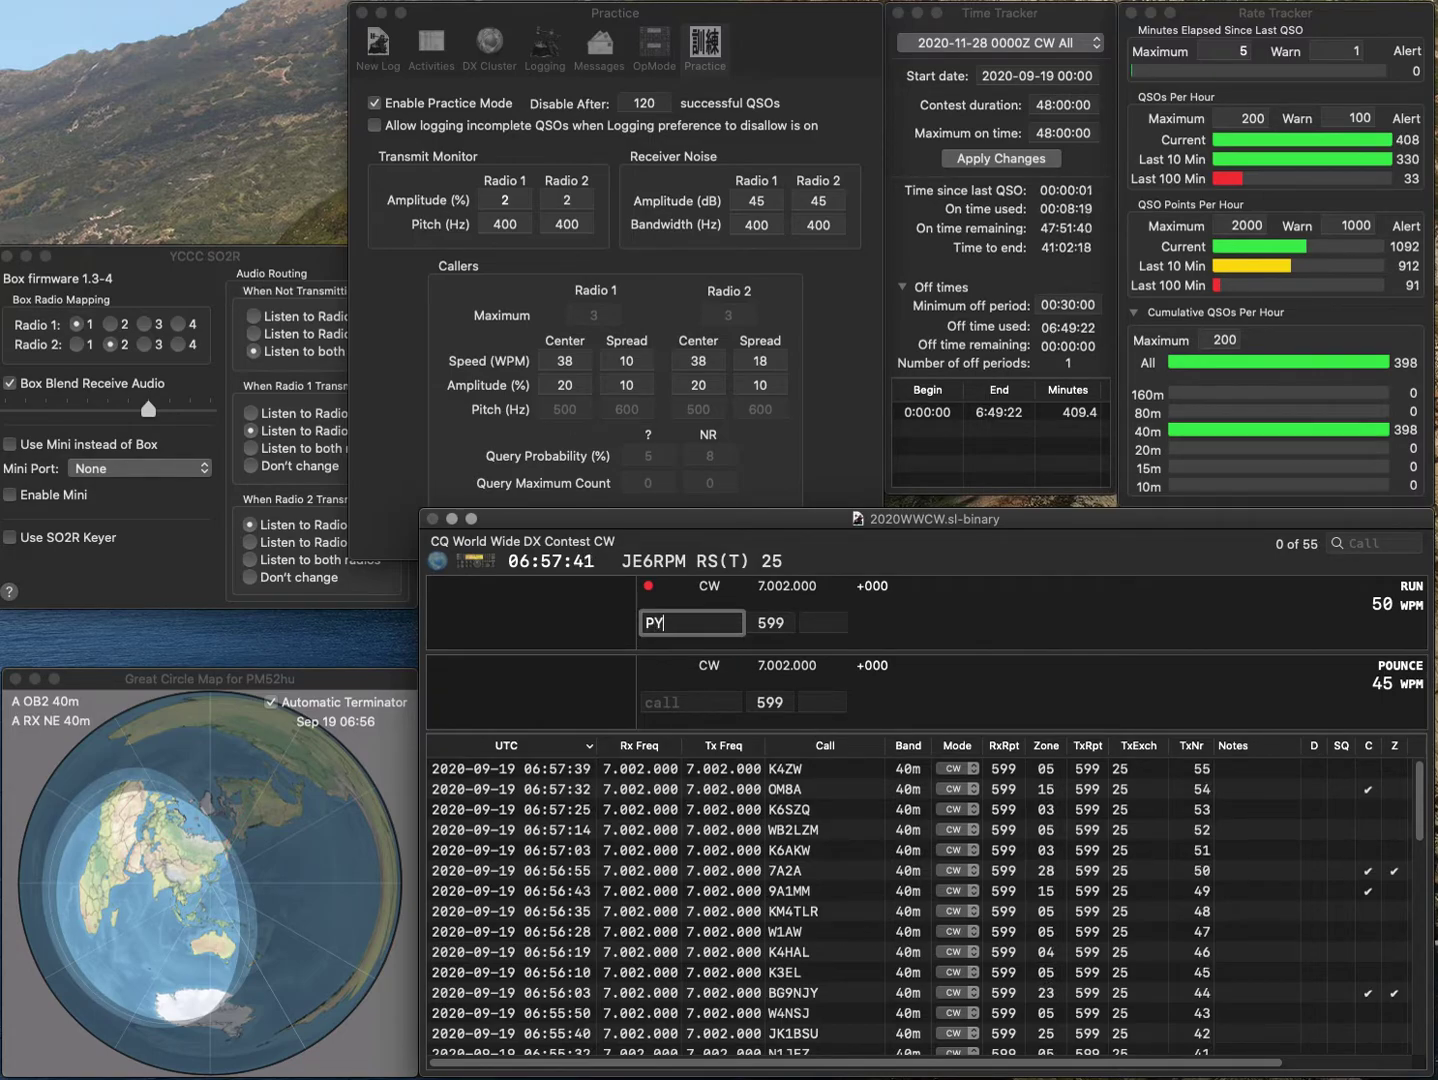
pyautogui.write('7')
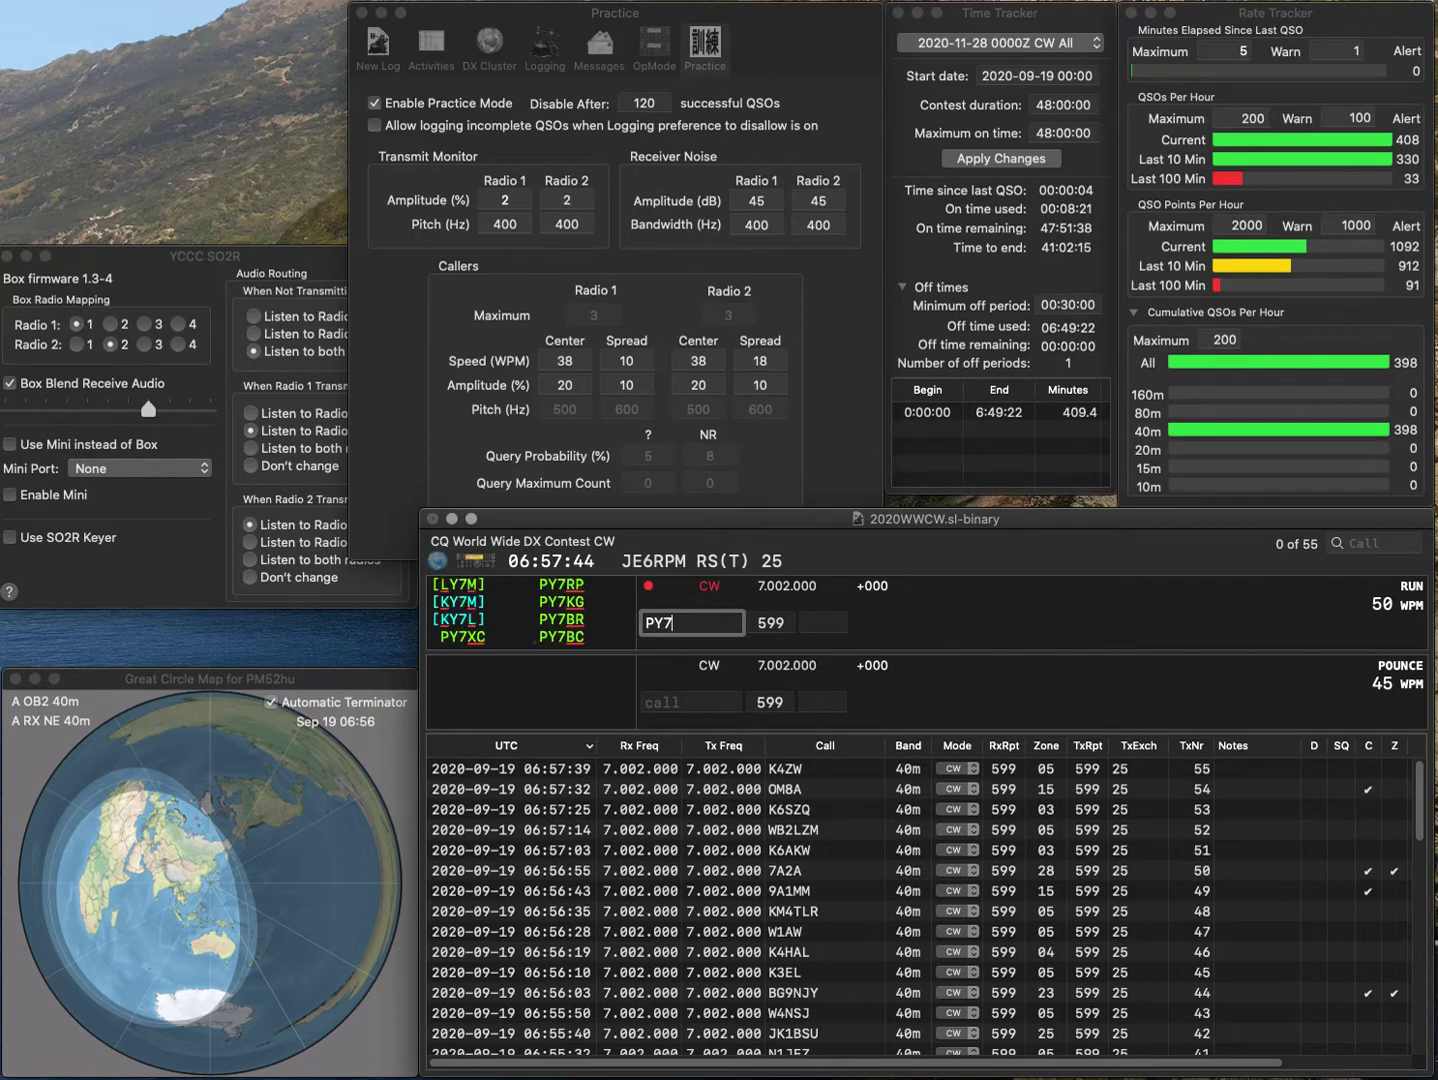
pyautogui.write('KG')
pyautogui.press('Tab')
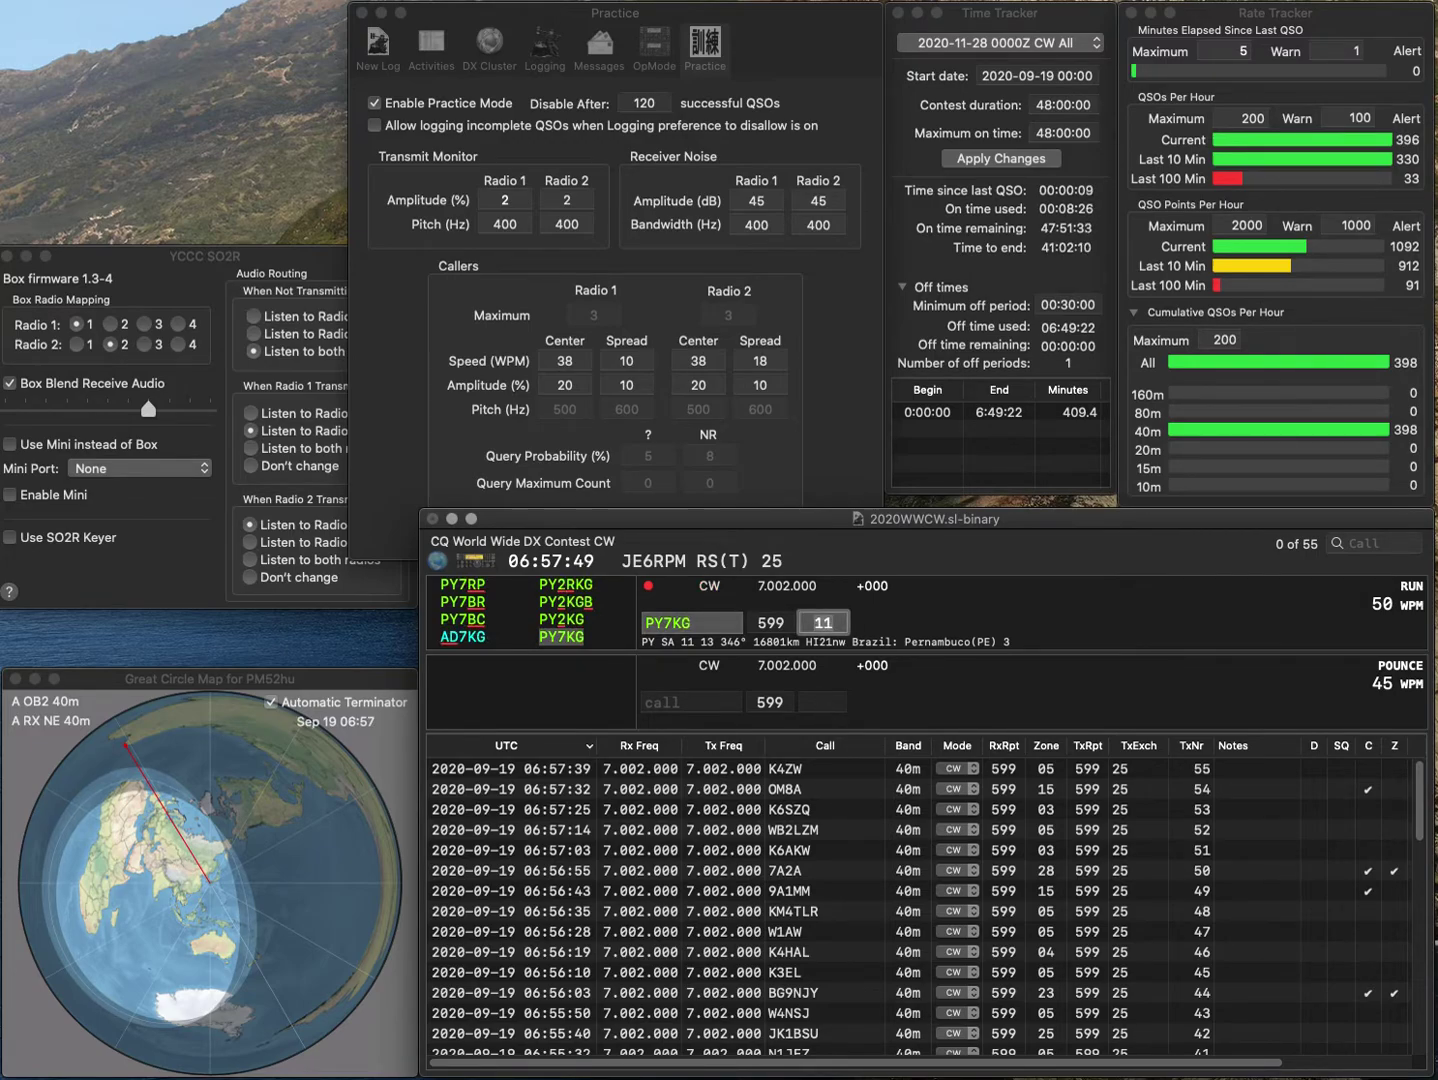
pyautogui.press('Return')
# Log the run contacts with OM3LQ in zone 15 and KD3H in zone 05, both with report 599.
pyautogui.write('OM')
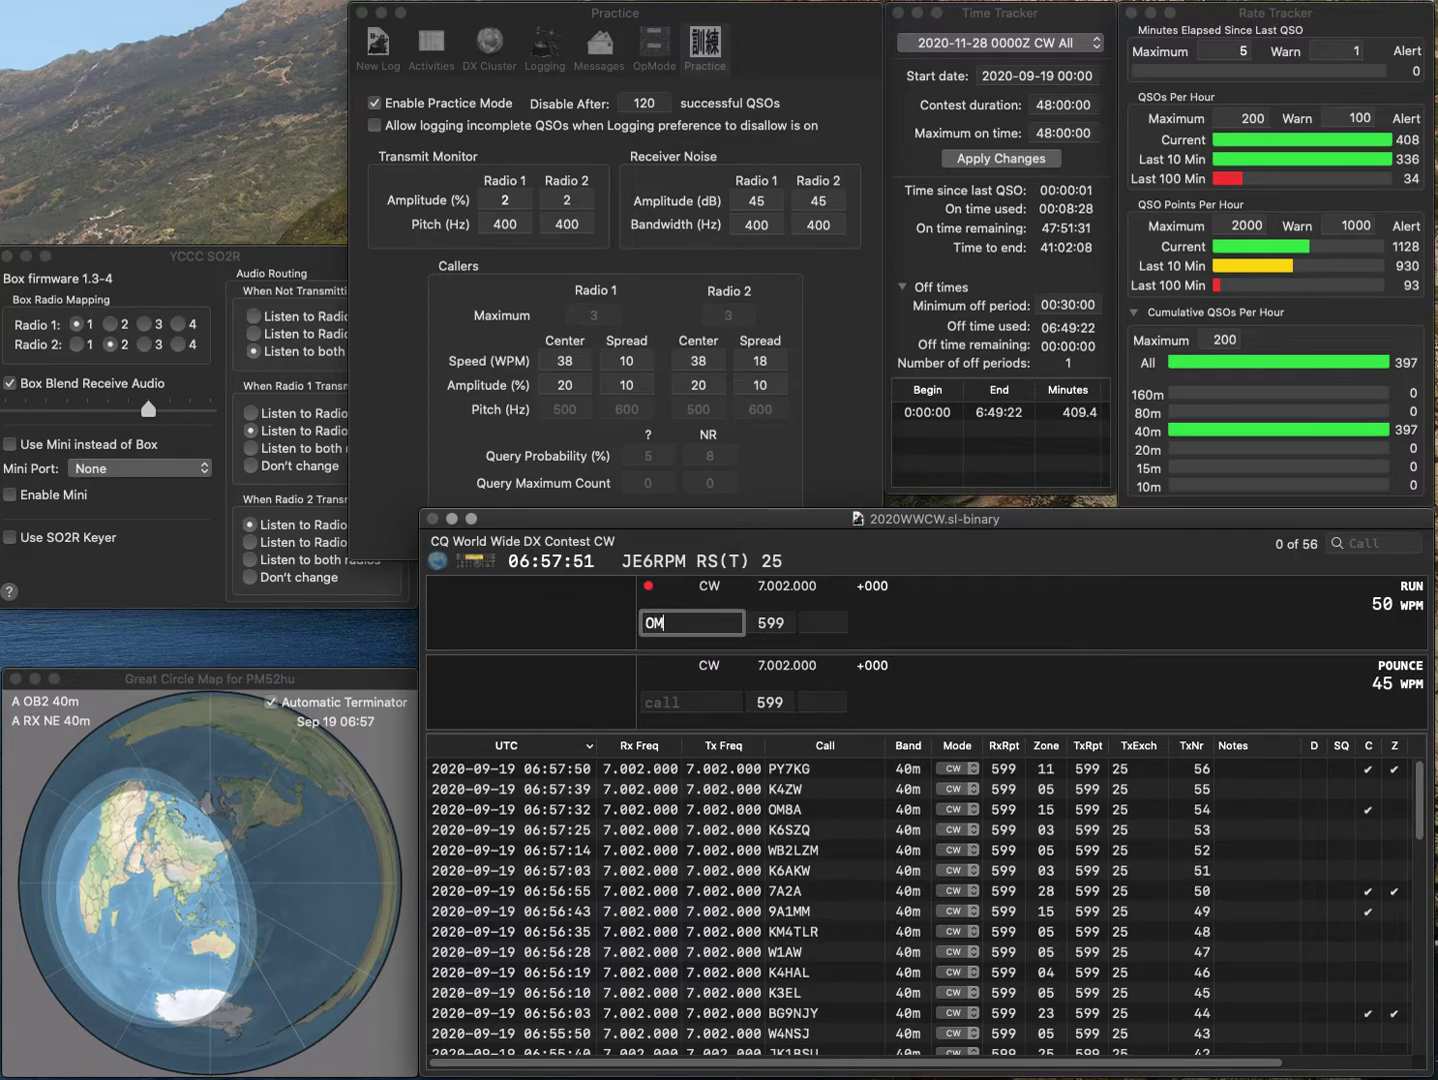
pyautogui.write('3LQ')
pyautogui.press('Return')
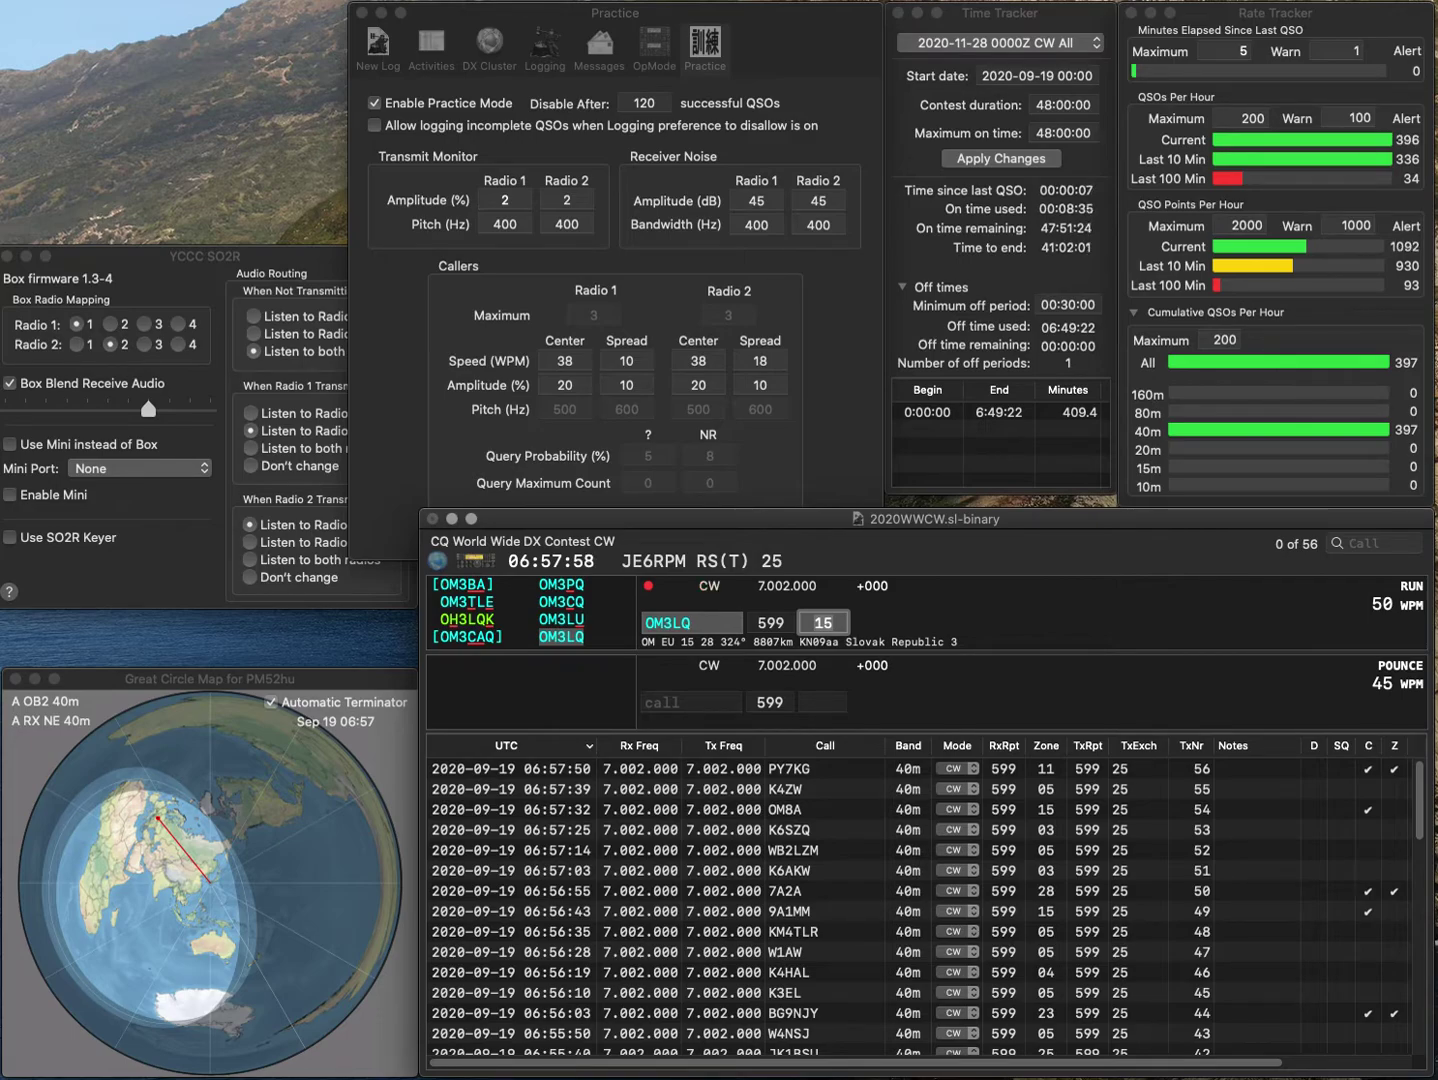
pyautogui.press('Return')
pyautogui.write('KB')
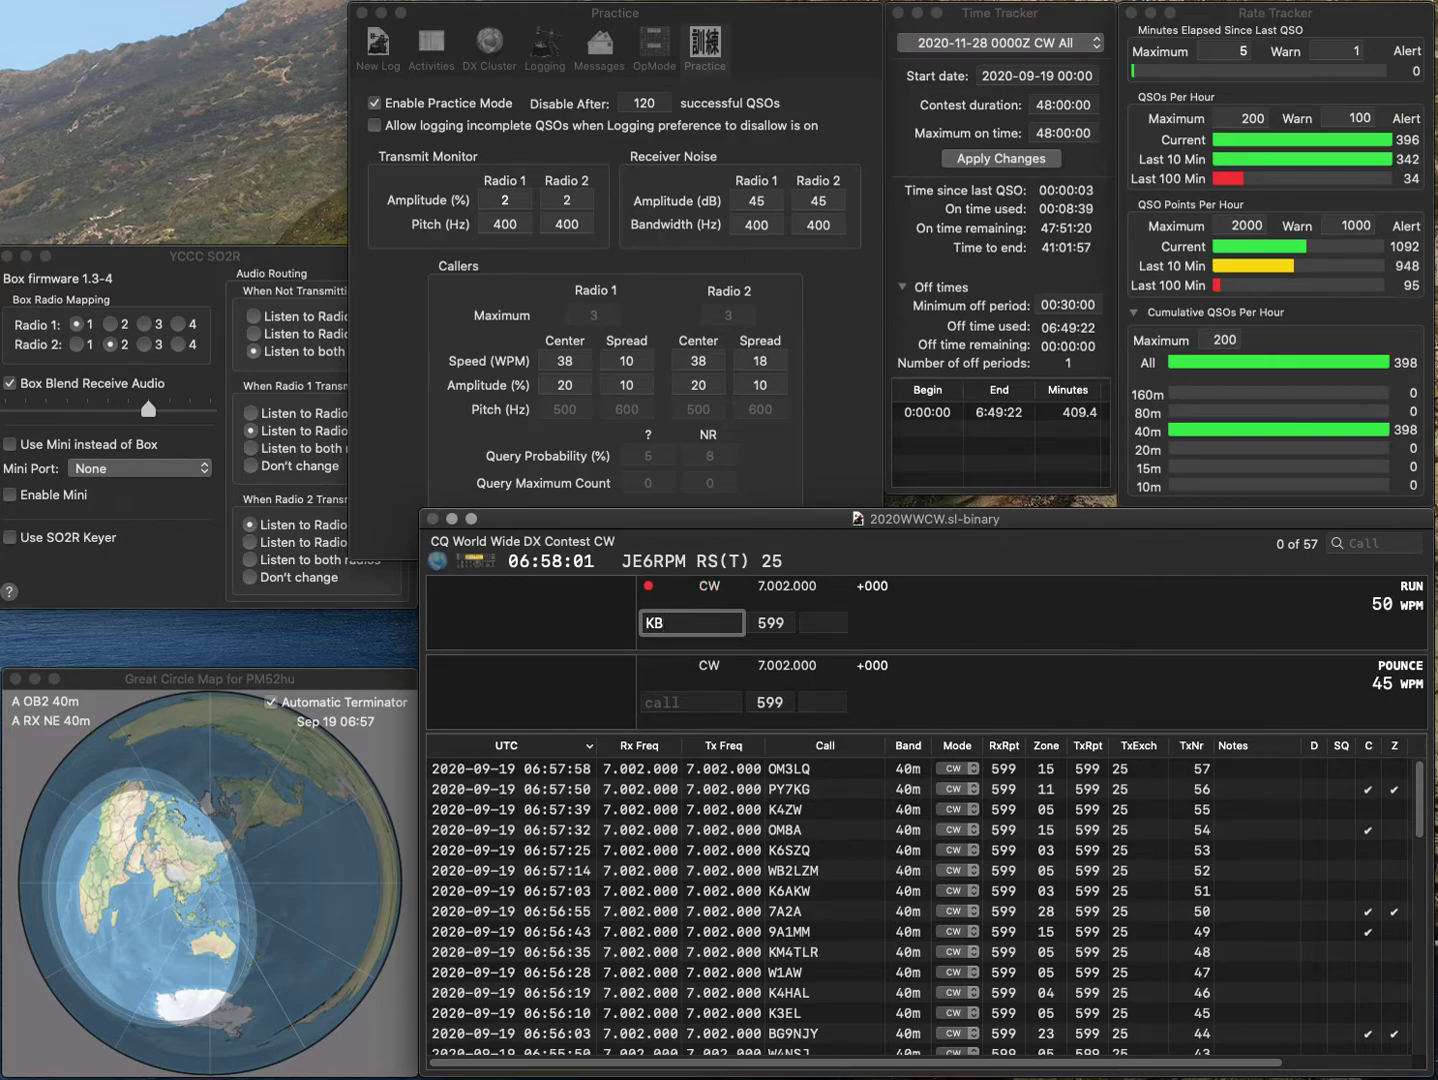
pyautogui.press('BackSpace')
pyautogui.write('D3H')
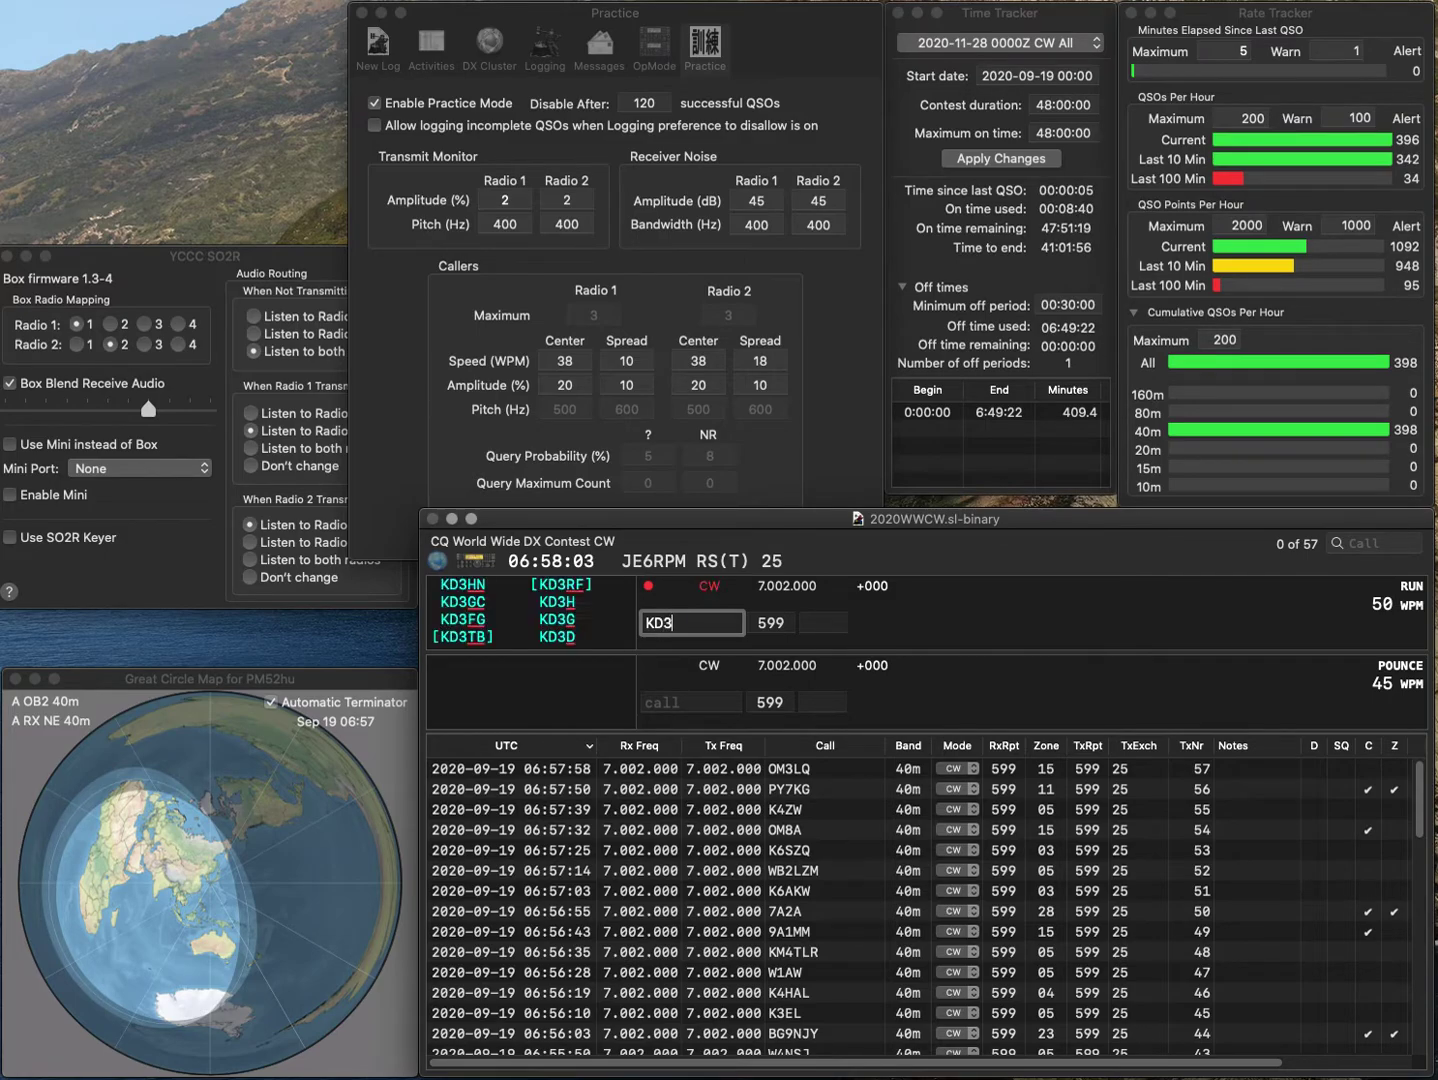
pyautogui.press('space')
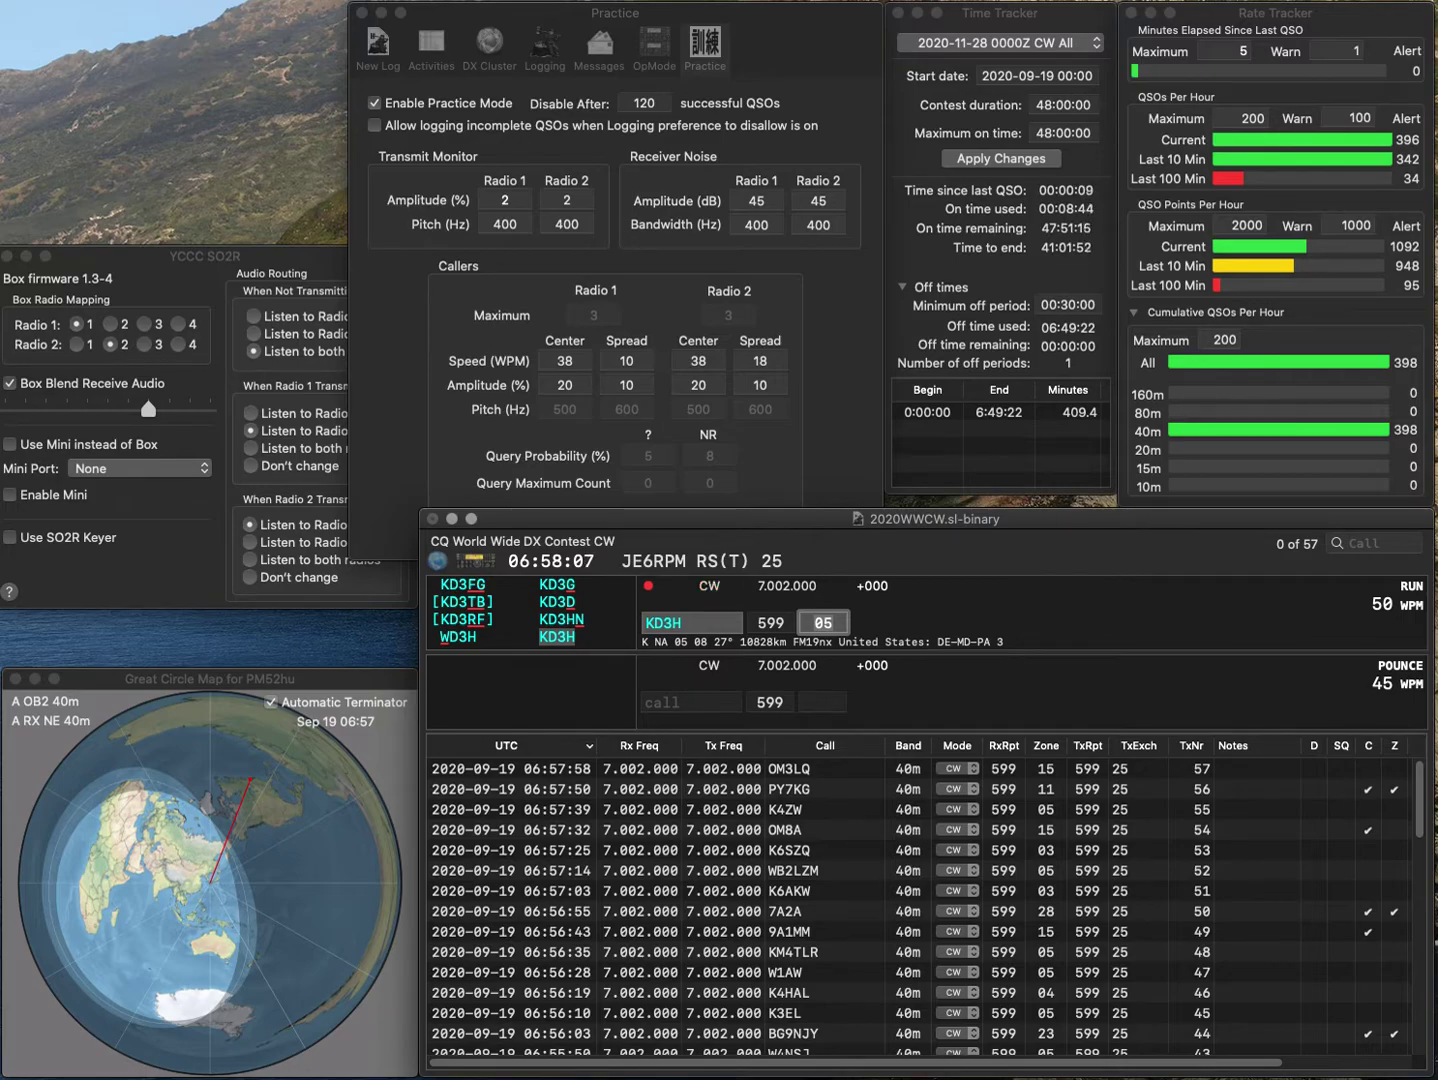
pyautogui.press('Return')
pyautogui.write('G3')
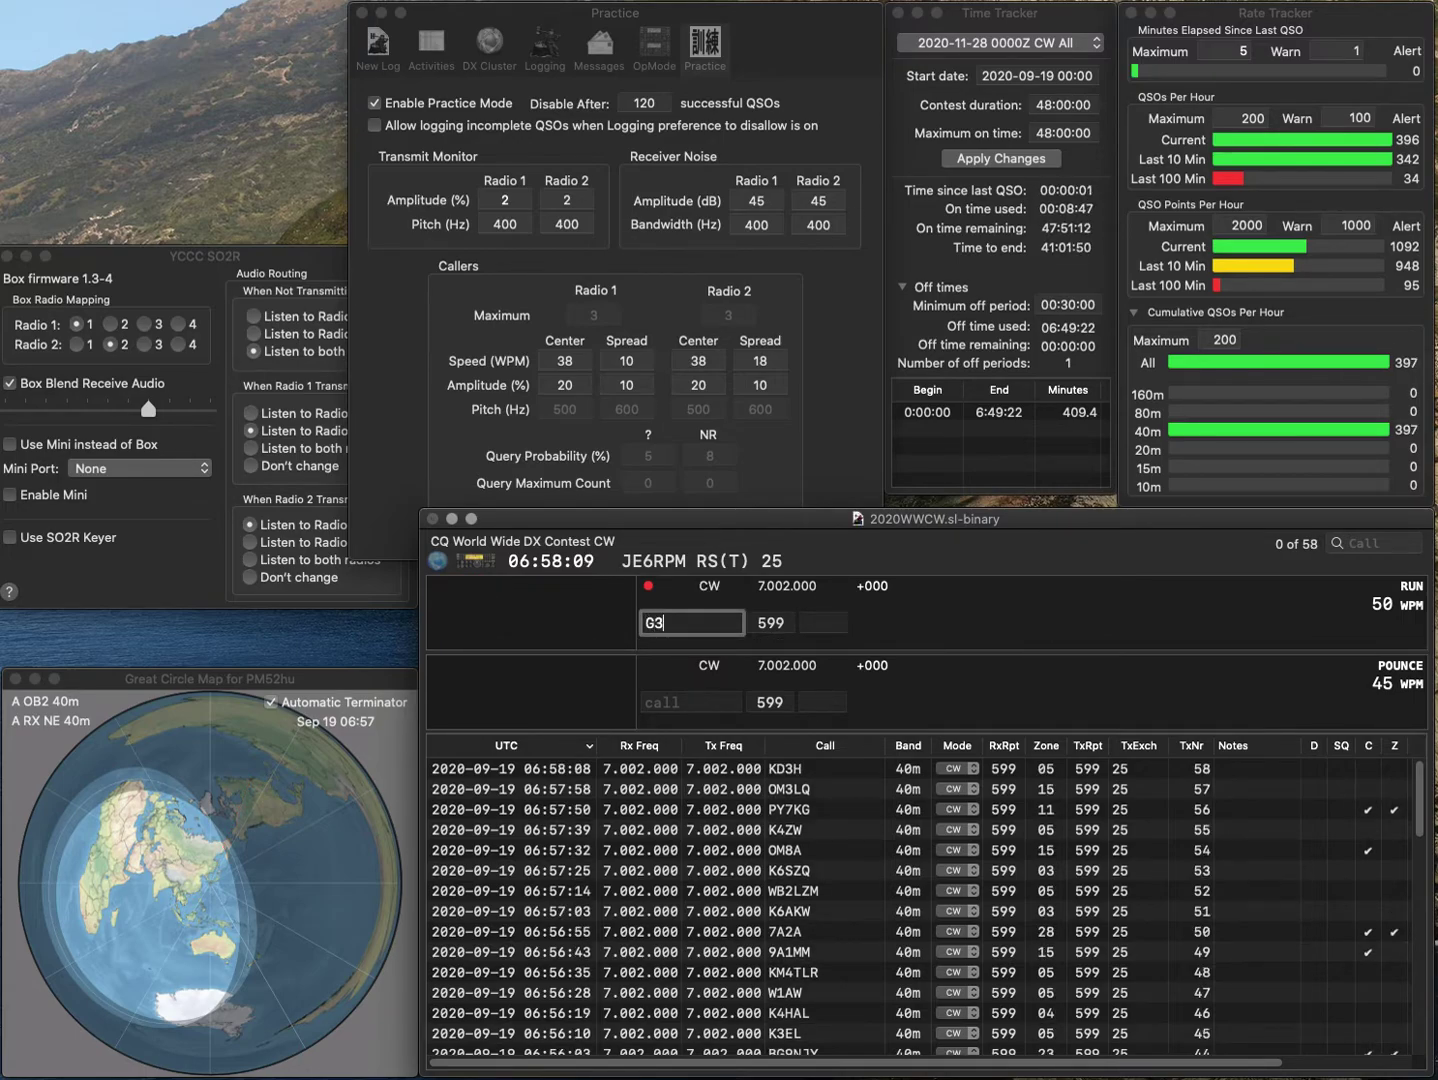
pyautogui.write('SSF')
pyautogui.press('BackSpace')
pyautogui.press('BackSpace')
pyautogui.write('HF')
pyautogui.press('Return')
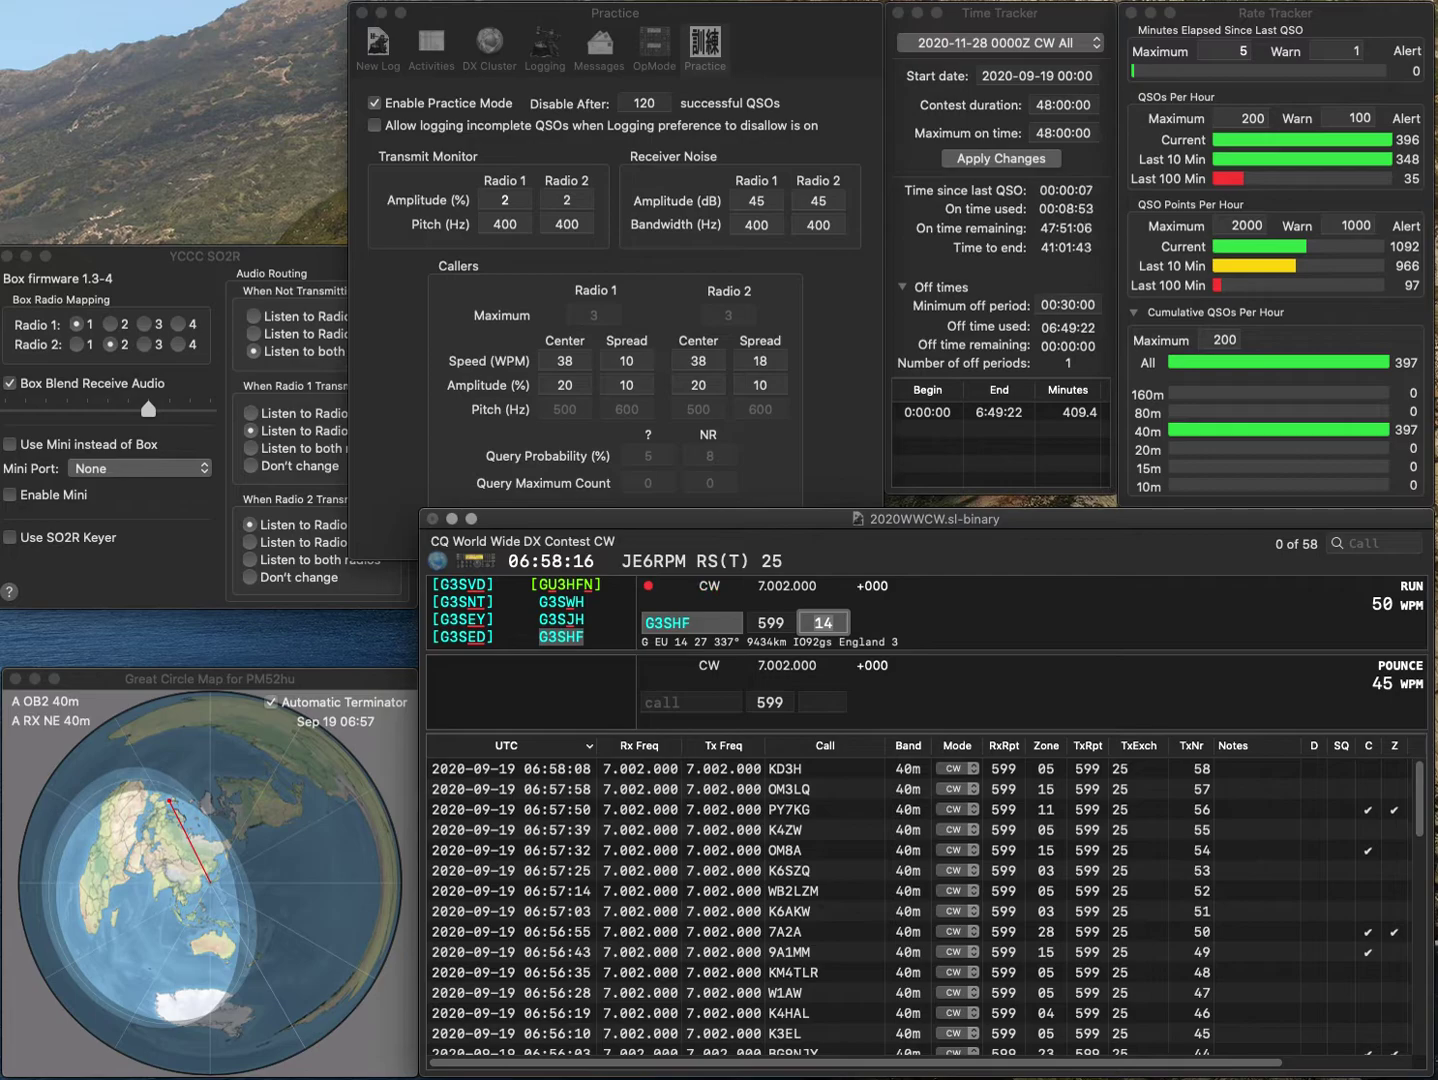
pyautogui.press('Return')
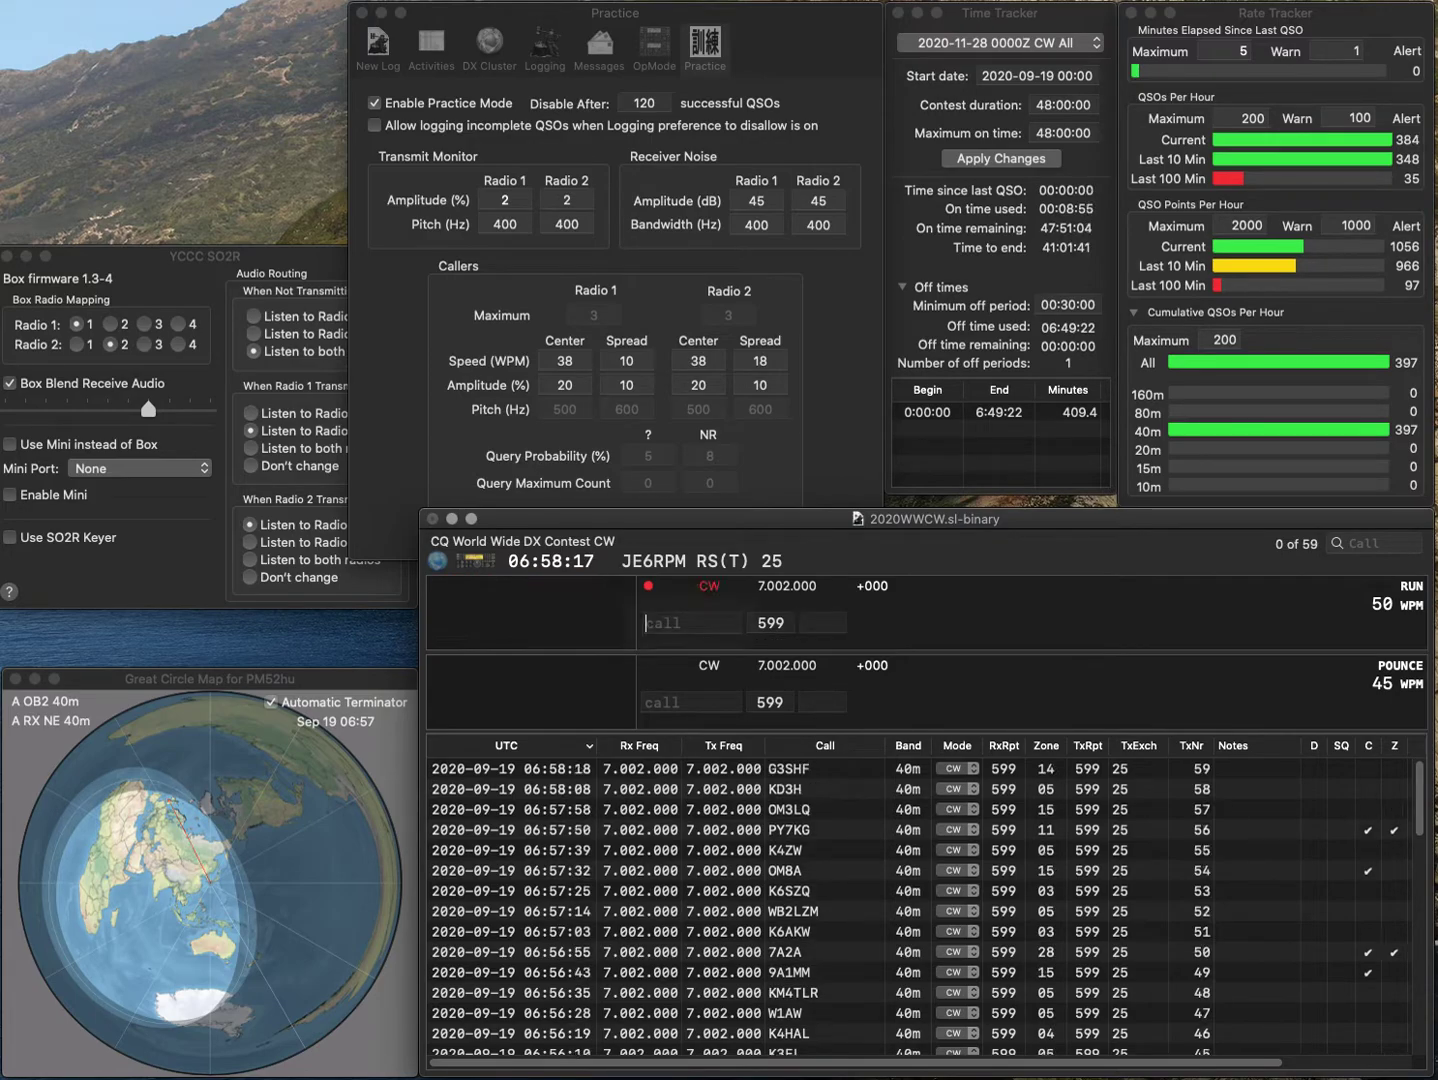
pyautogui.write('UR7D')
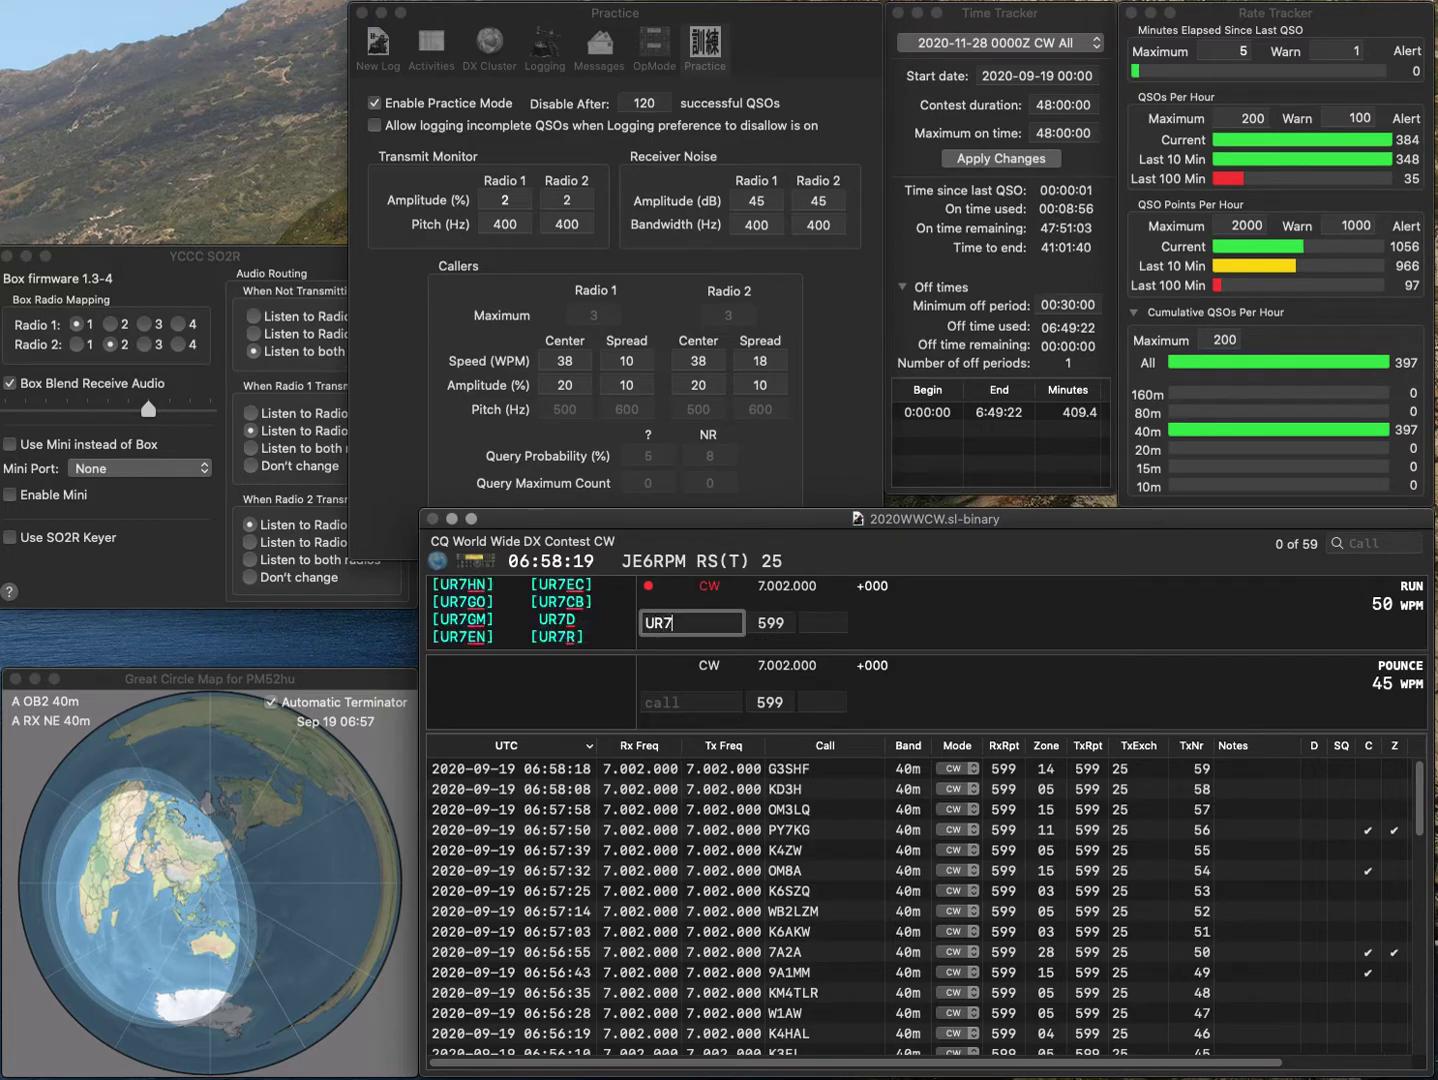
pyautogui.press('Return')
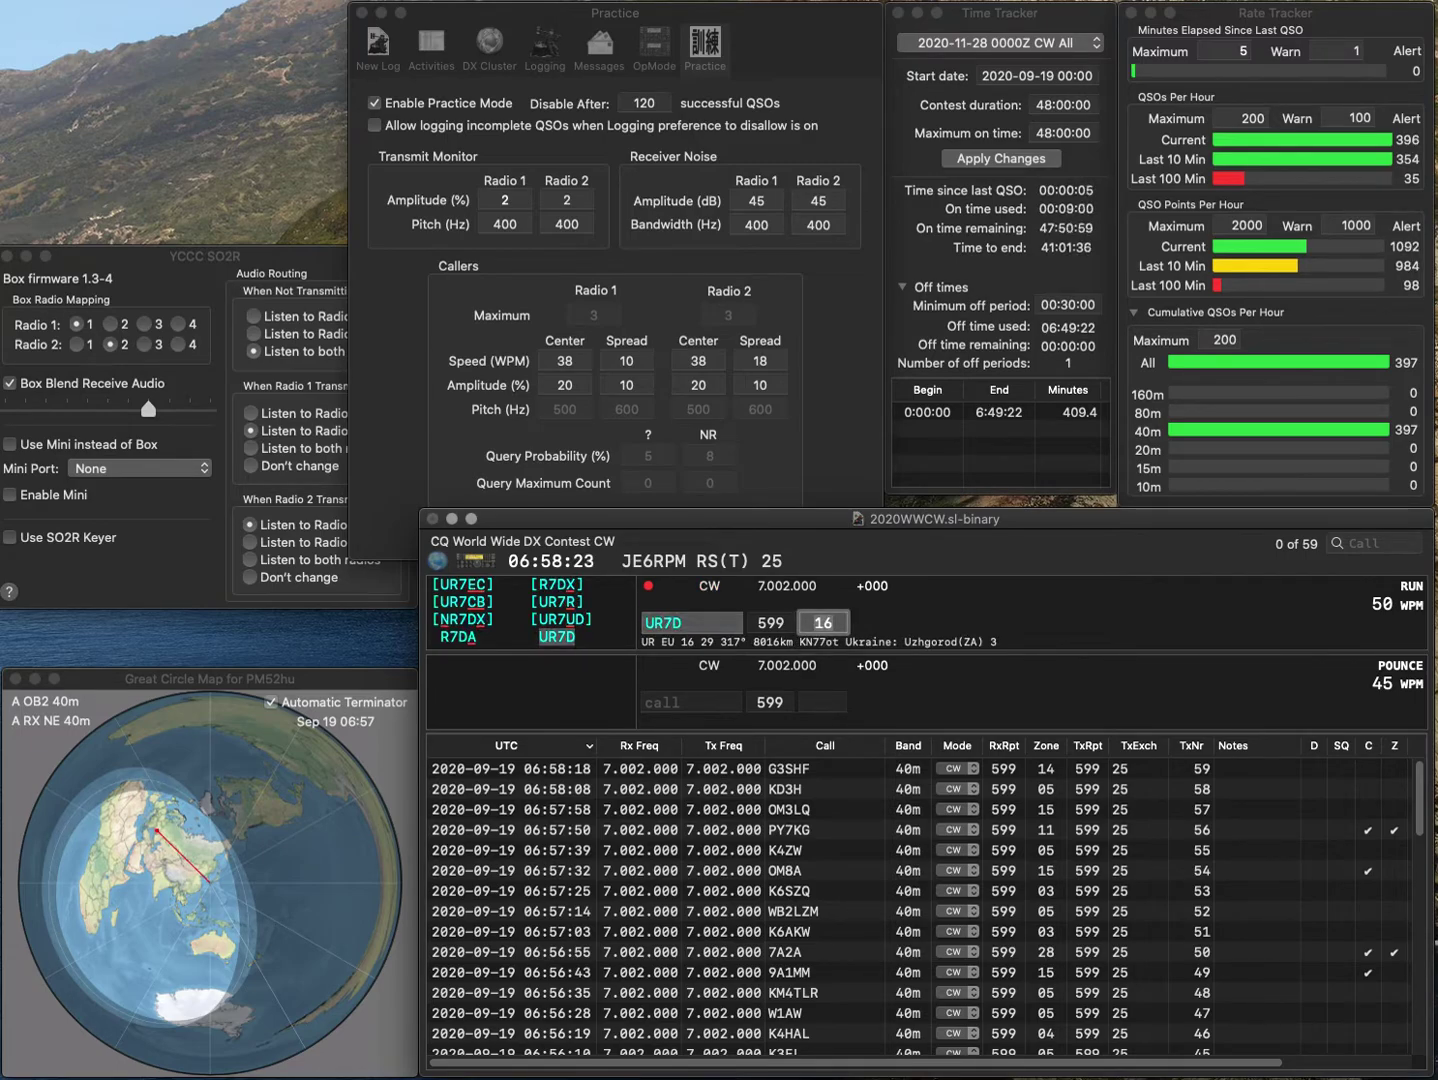
pyautogui.press('Return')
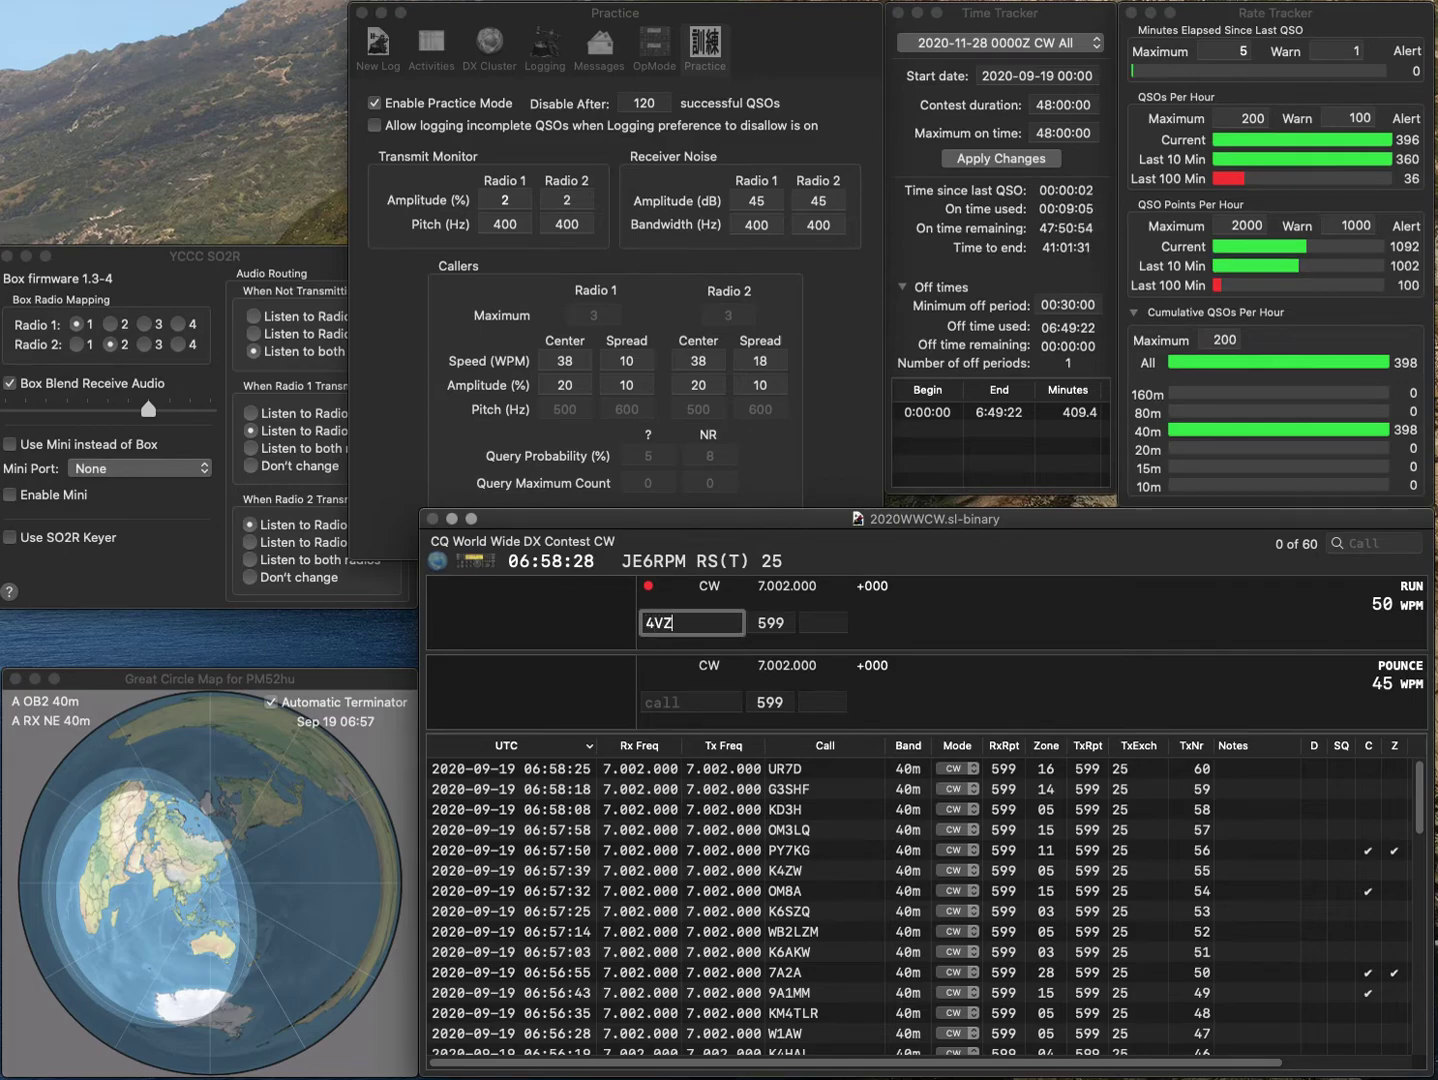
# Answer the next caller with the partial call 4VZ, correct it to UR3VZ, and log the run contact with report 599 and zone 16.
pyautogui.write('4VZ')
pyautogui.press('Return')
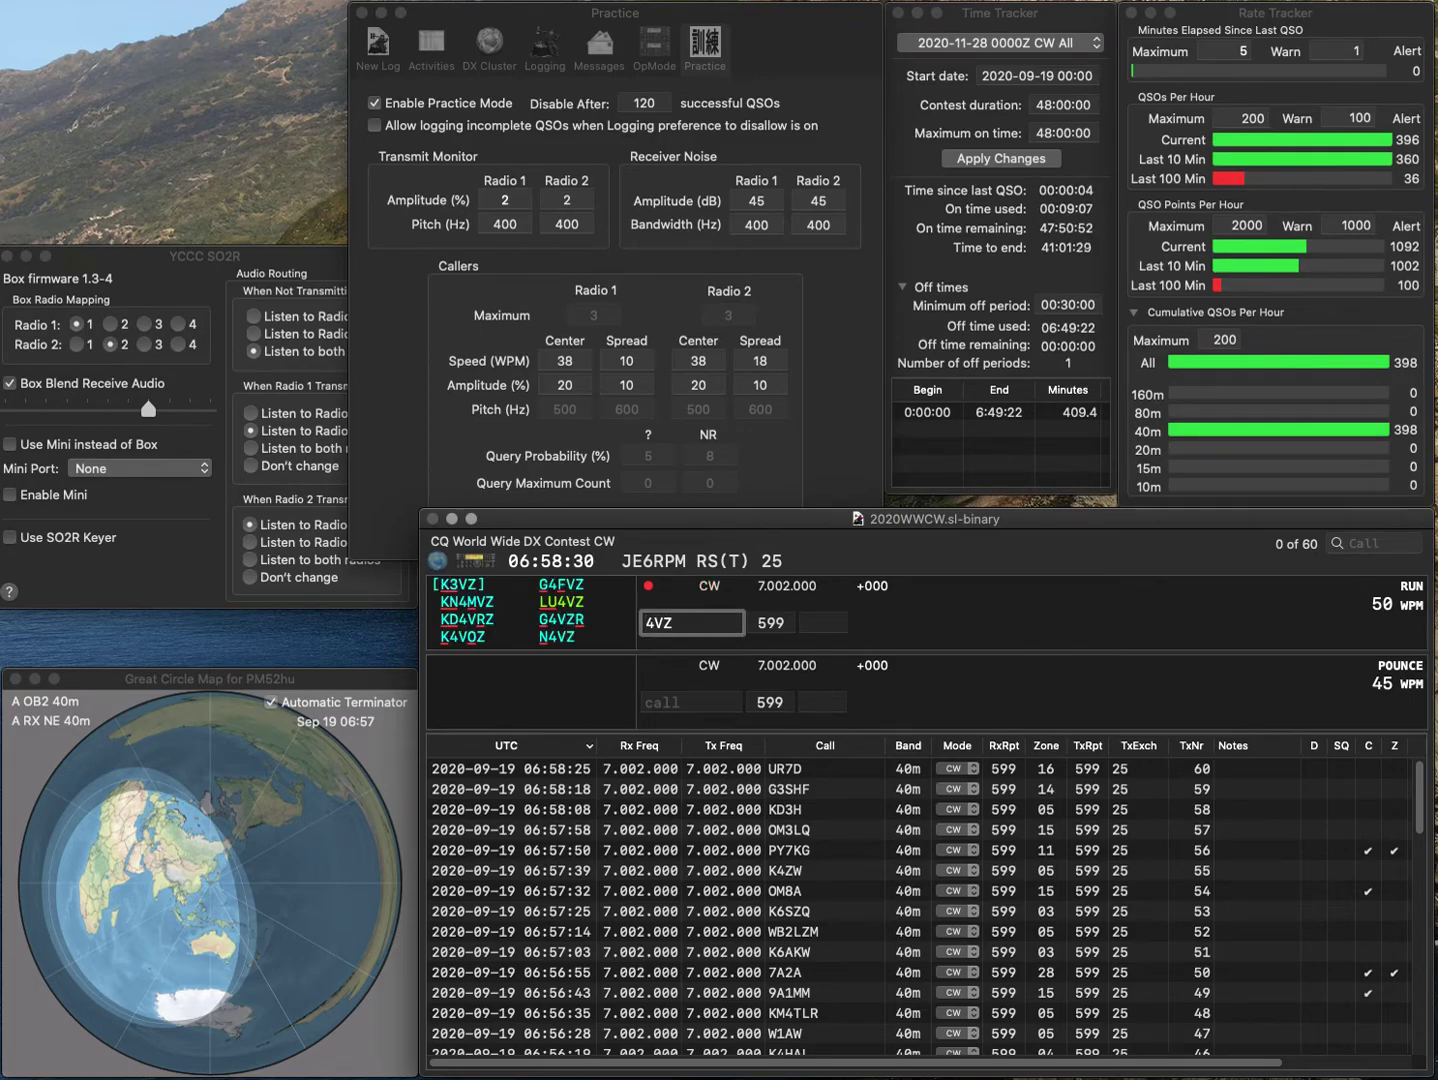
pyautogui.write('UR')
pyautogui.press('Delete')
pyautogui.write('3')
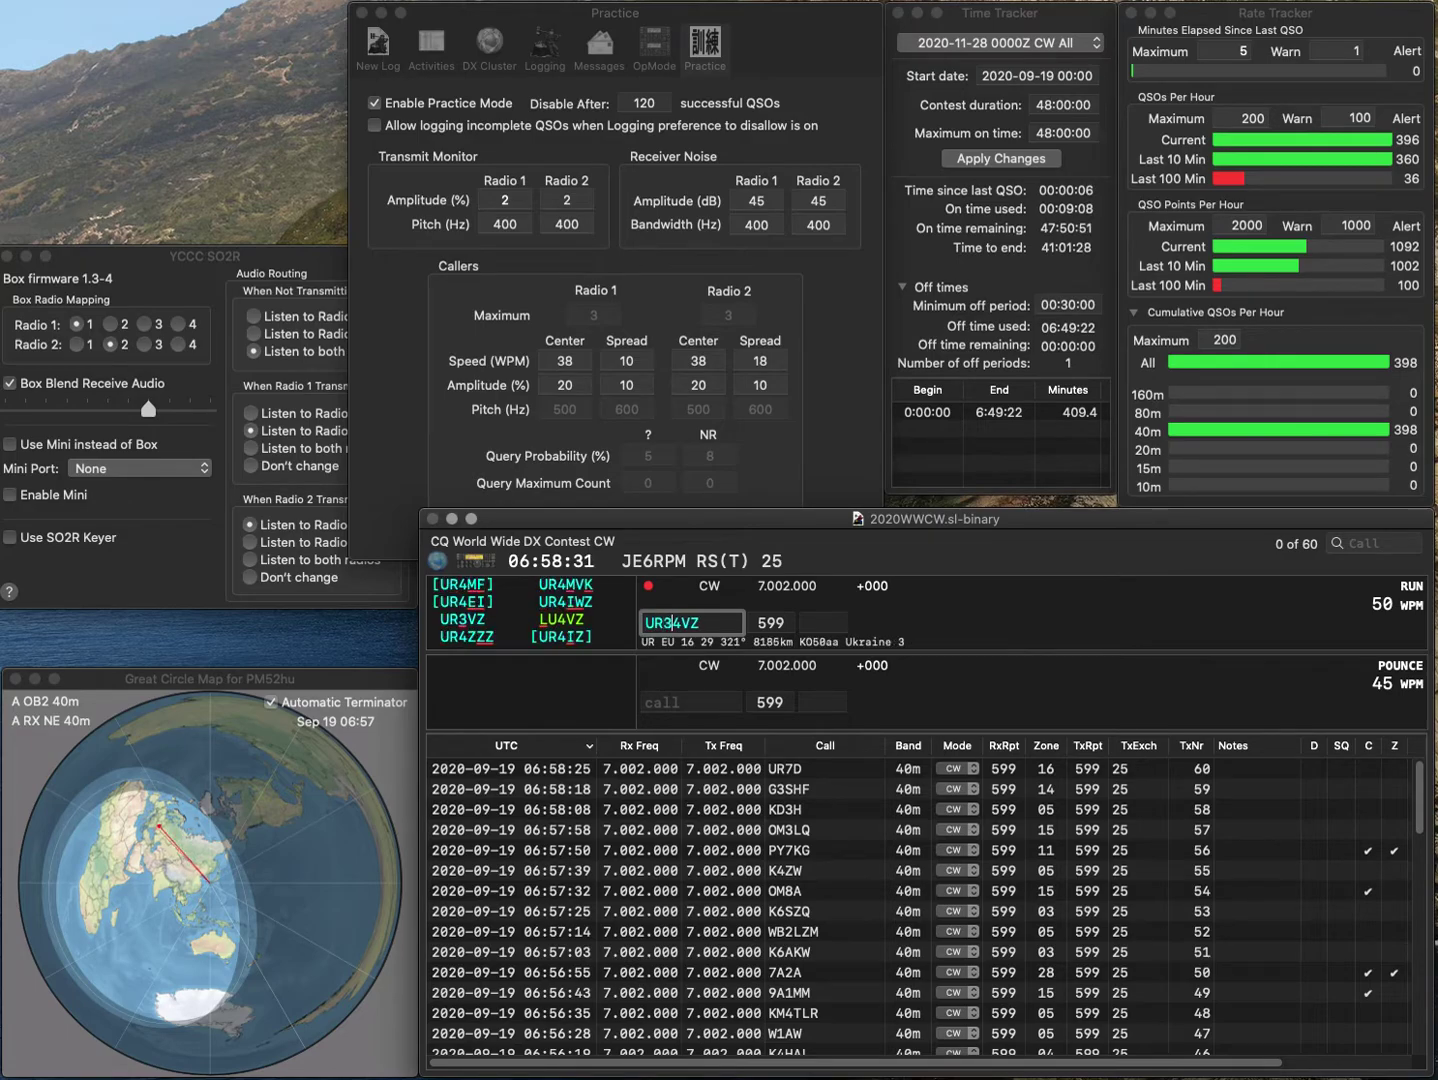
pyautogui.press('space')
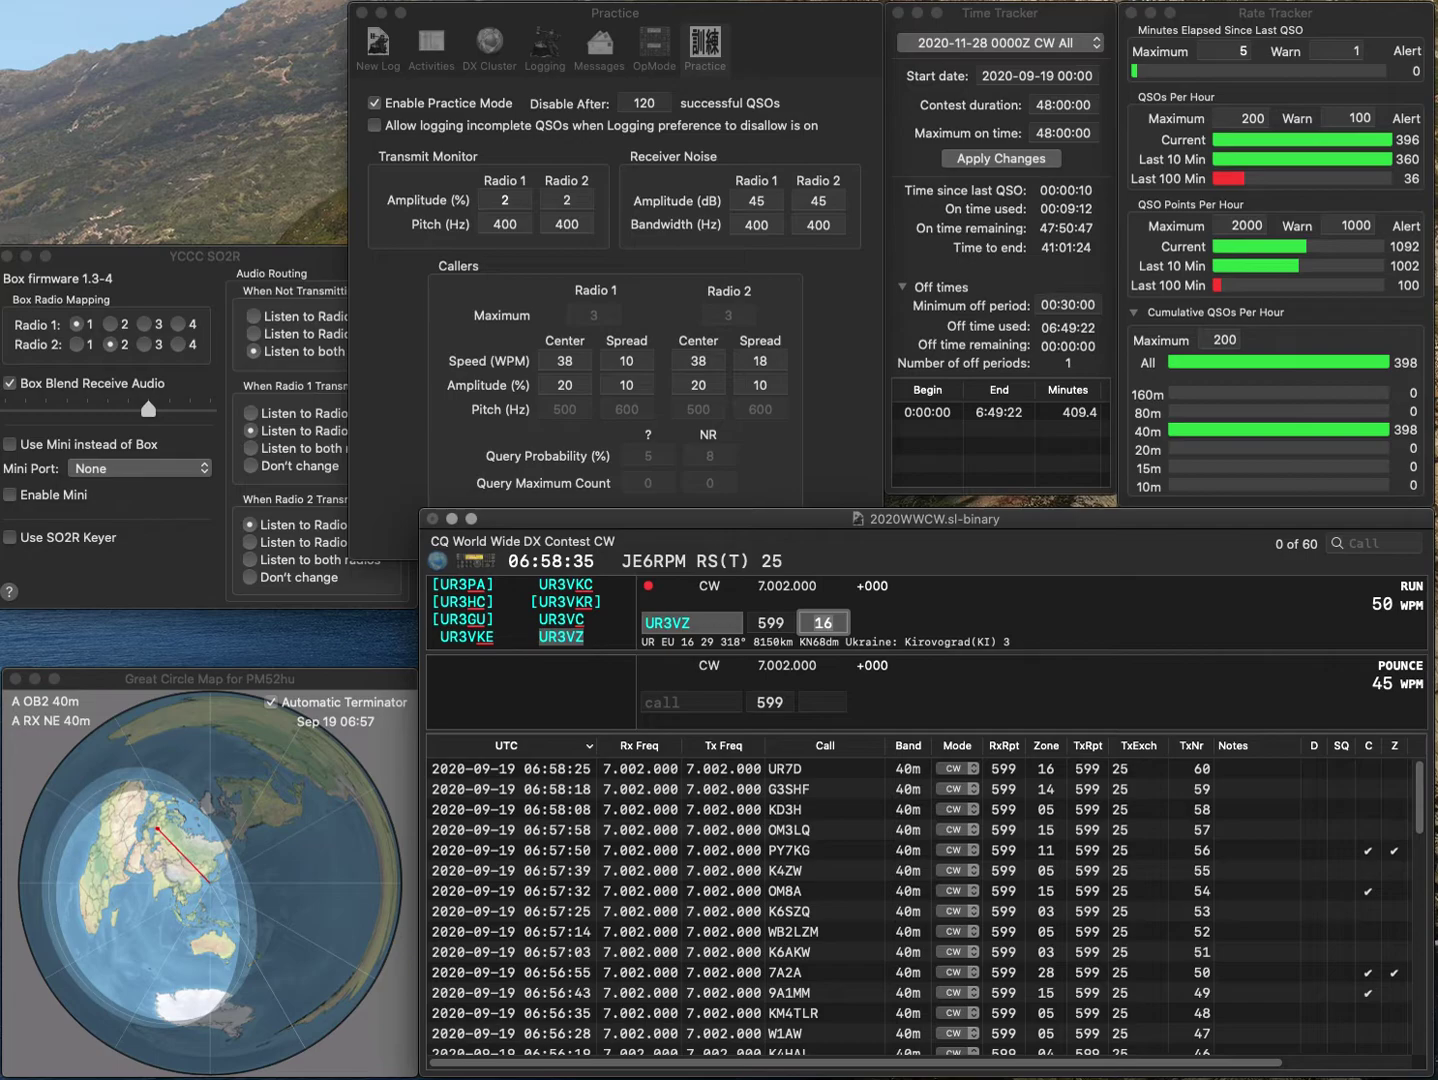
pyautogui.press('Return')
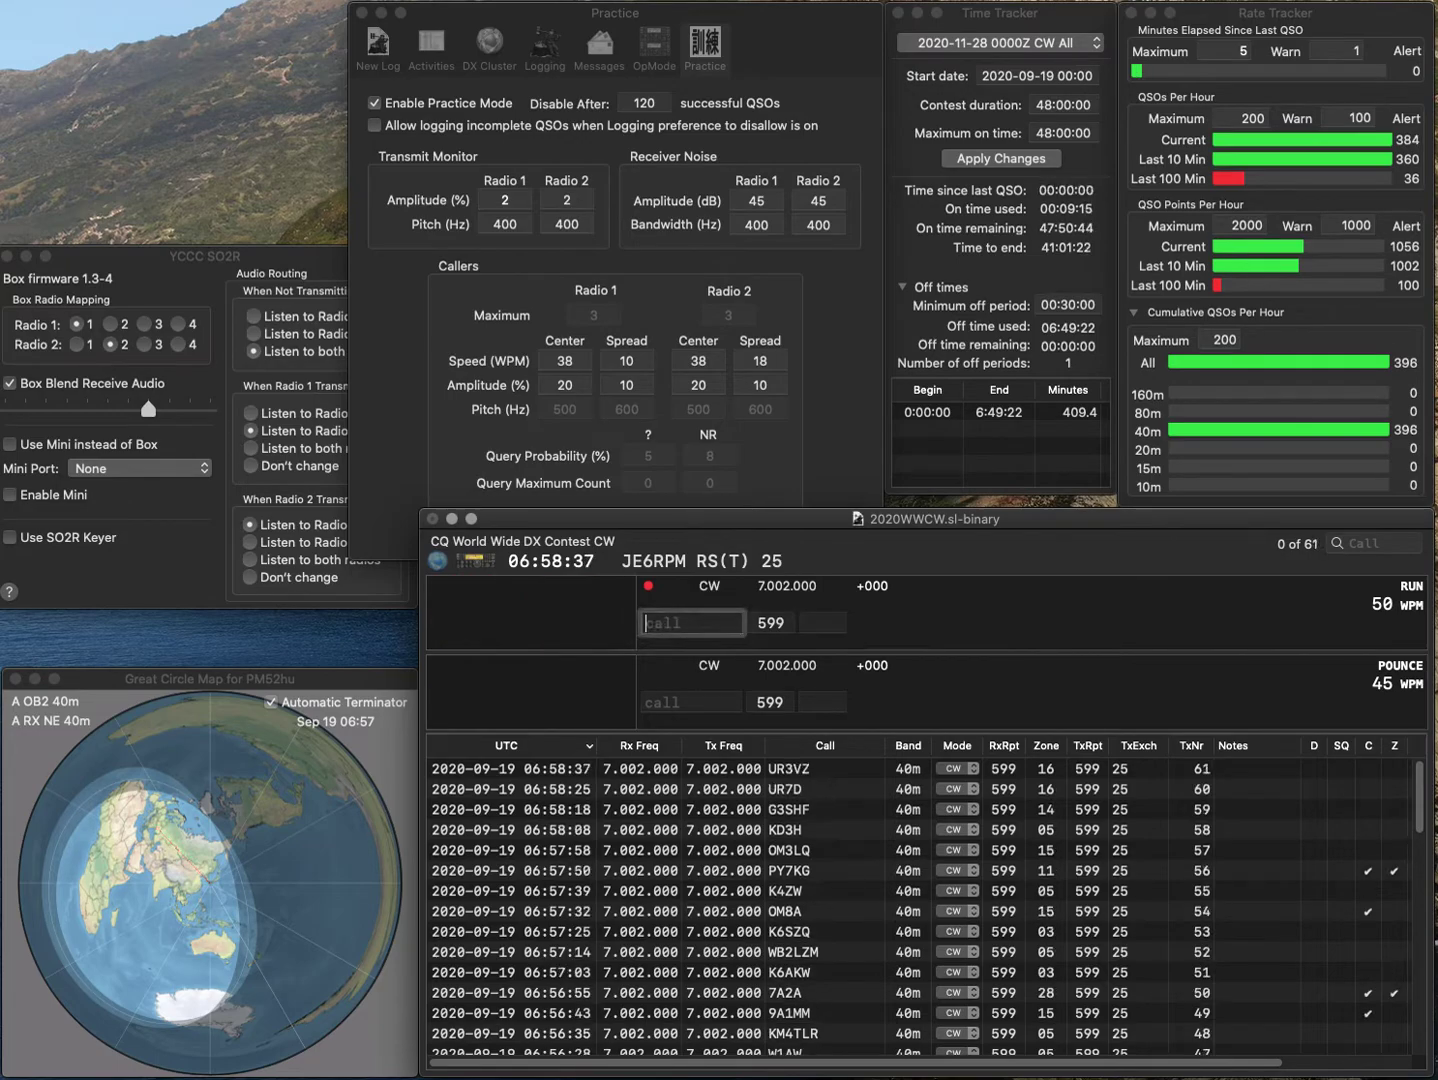
pyautogui.write('SP')
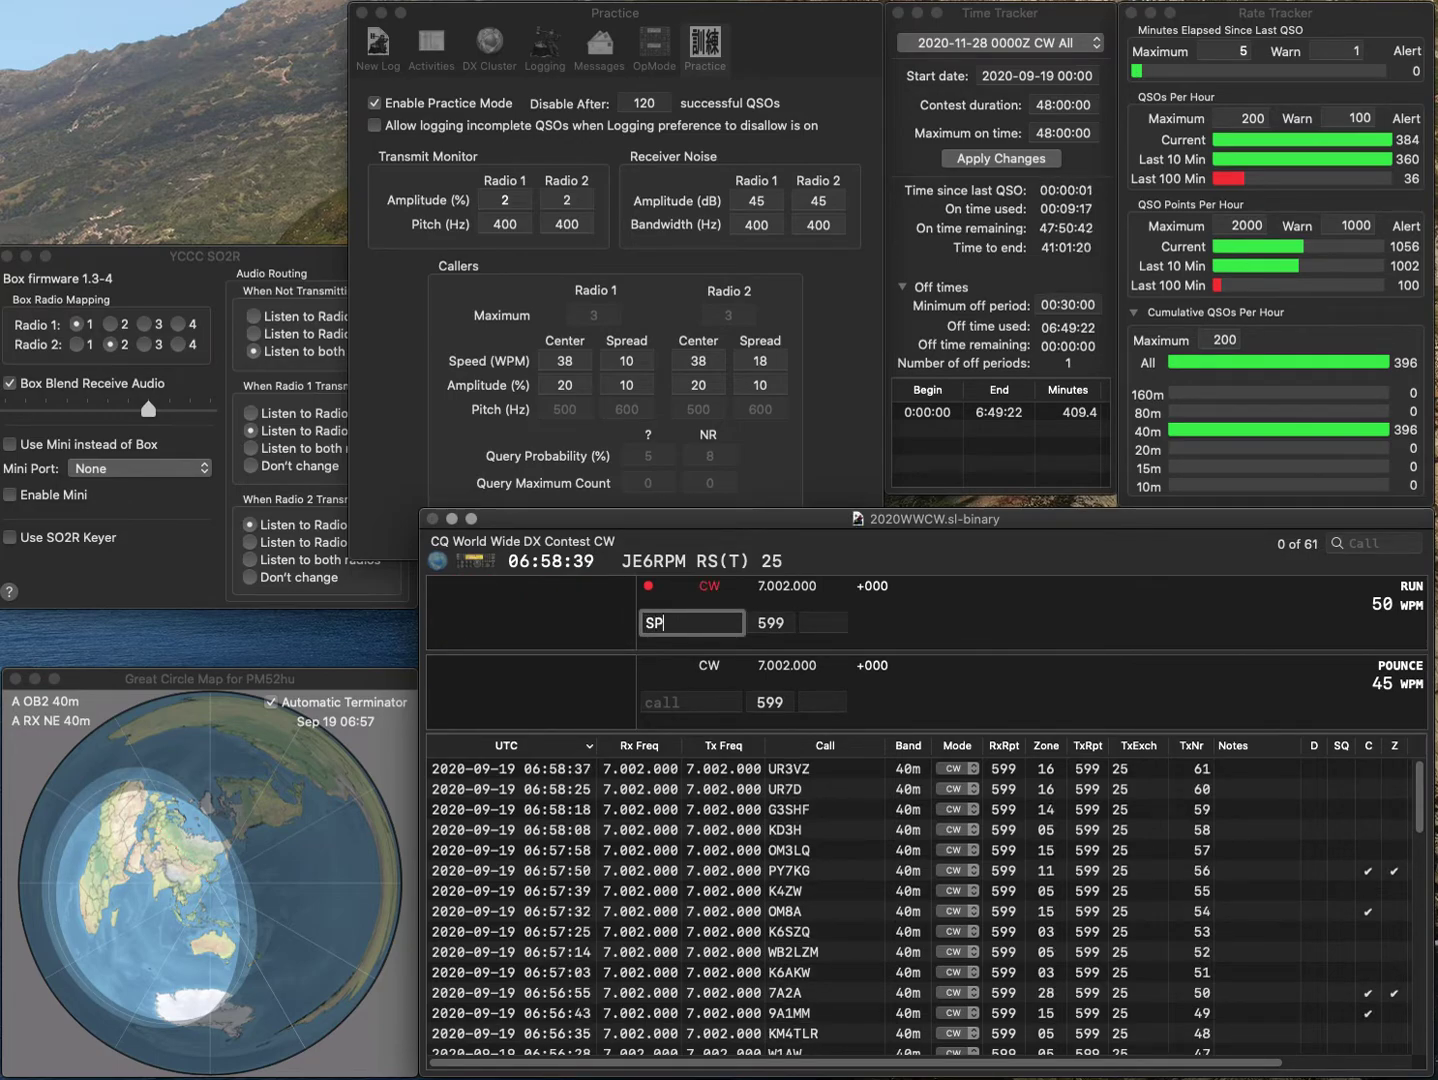
pyautogui.write('5I')
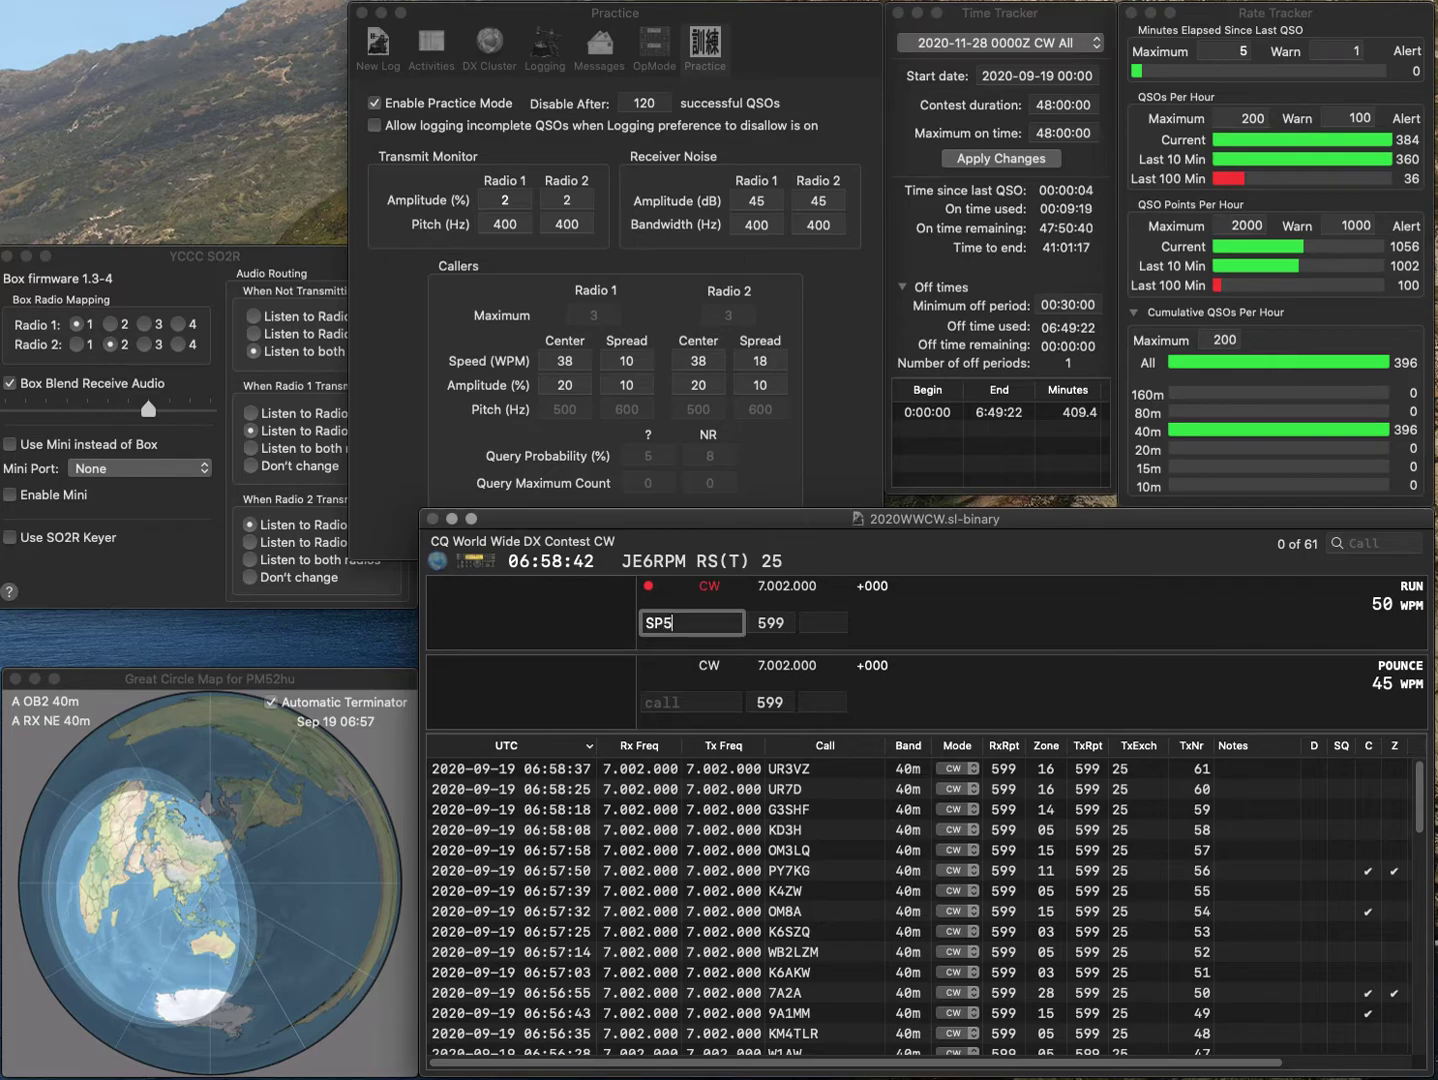
pyautogui.press('space')
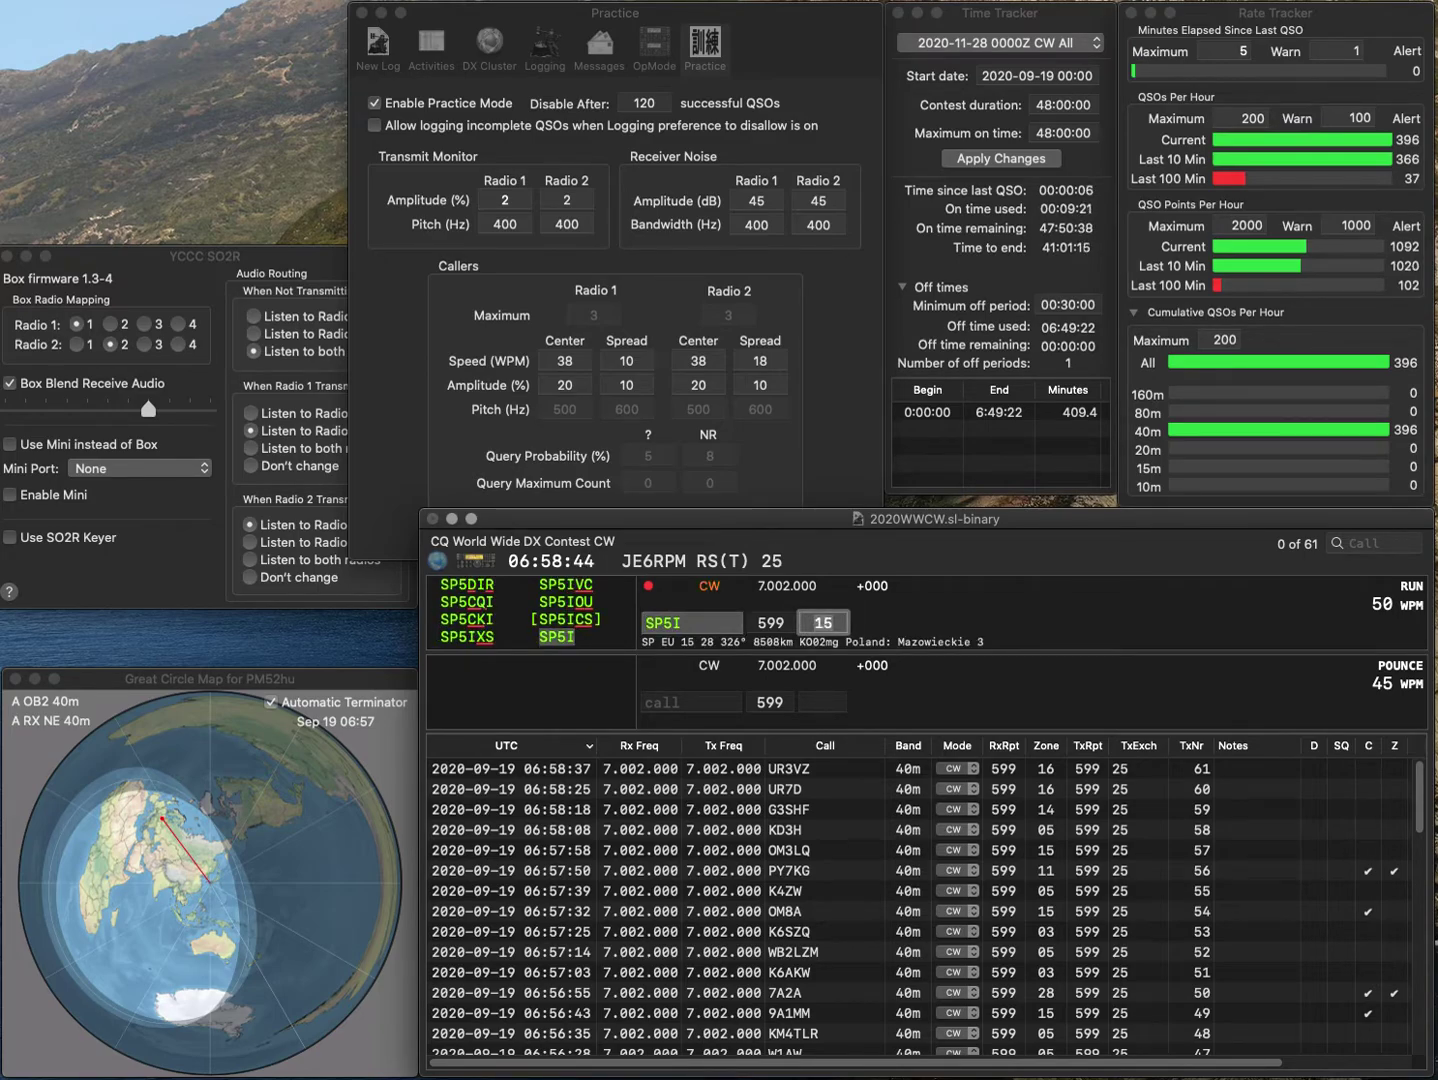
pyautogui.press('Return')
pyautogui.write('K4RTS')
pyautogui.press('space')
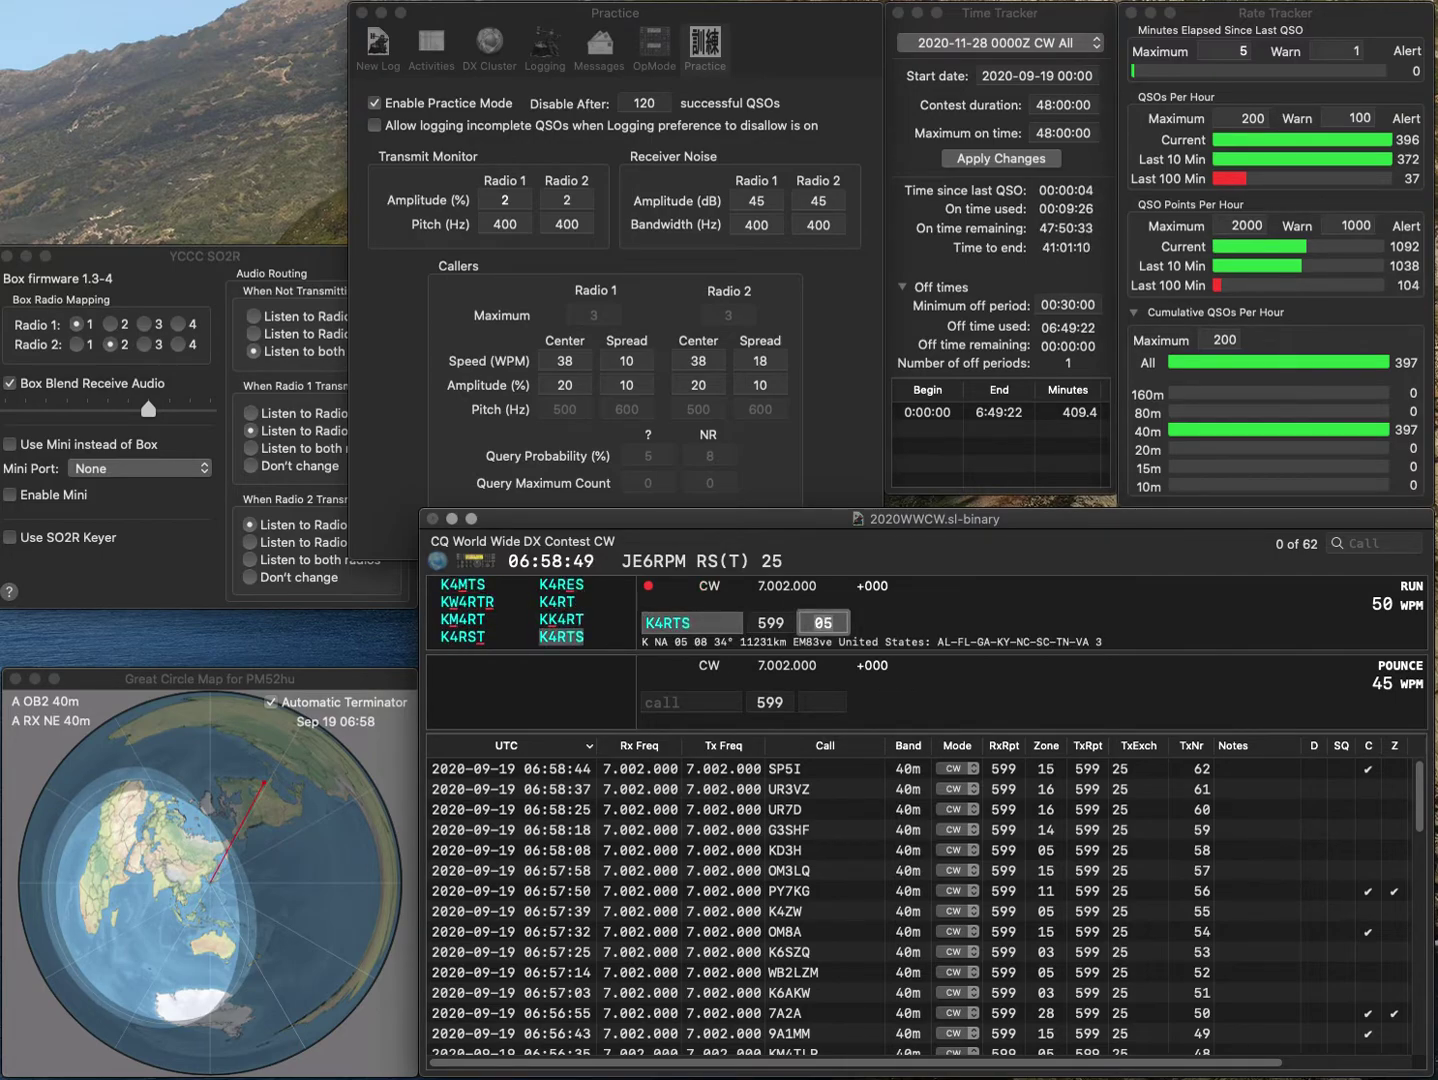
pyautogui.press('Return')
pyautogui.write('EA')
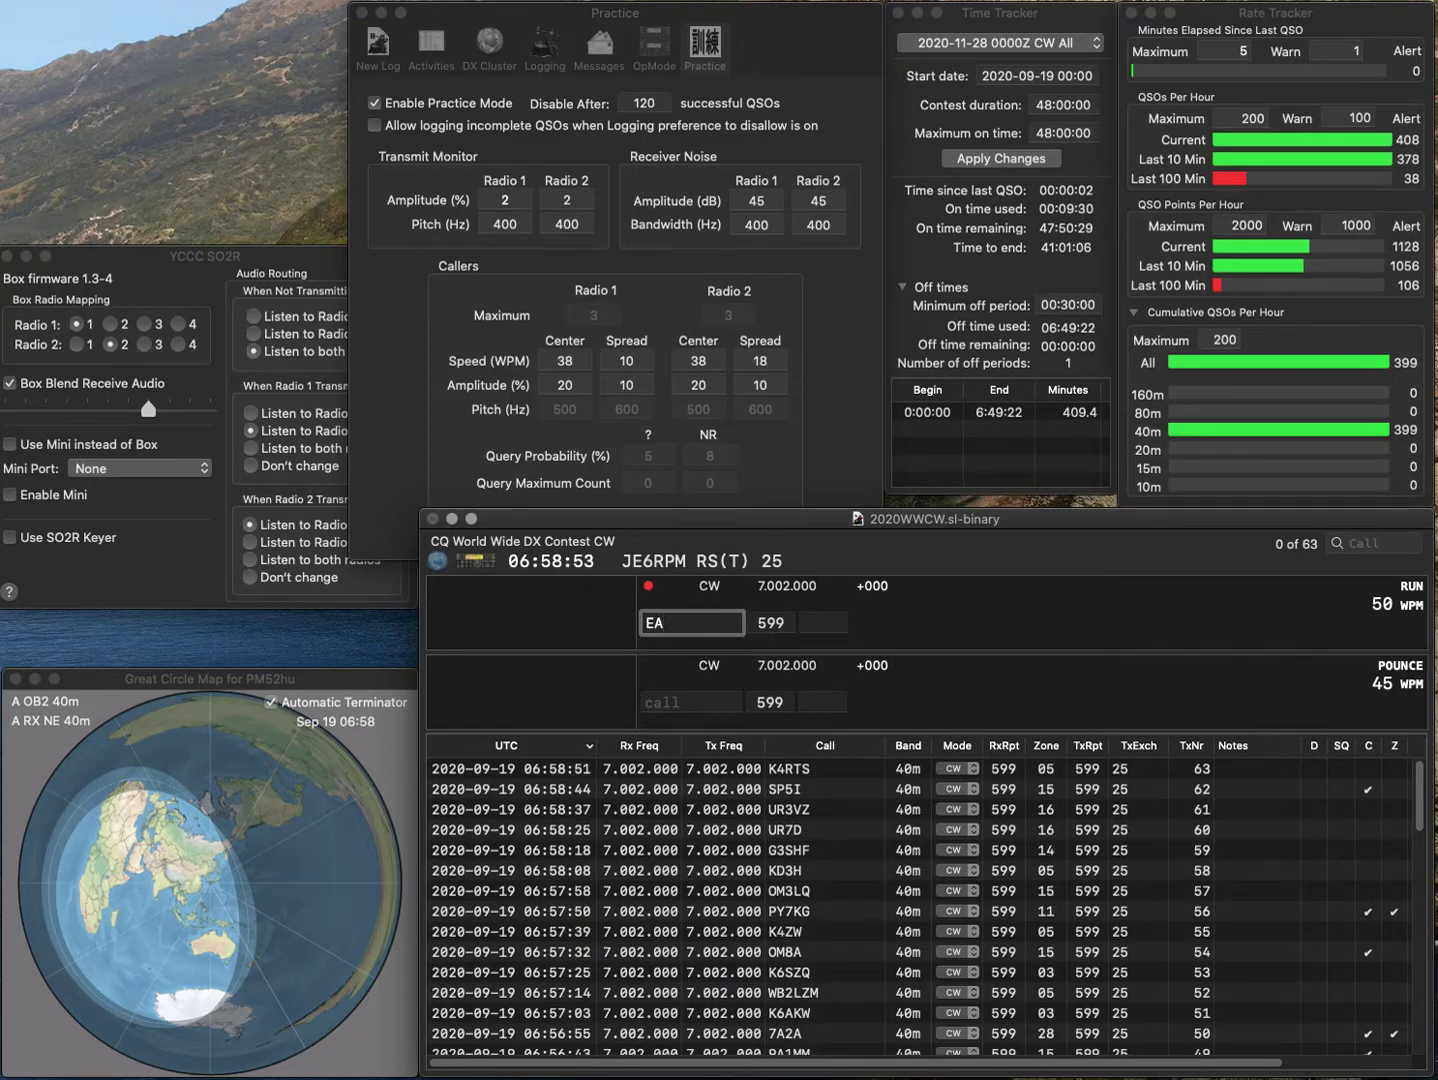
pyautogui.write('3FAJ')
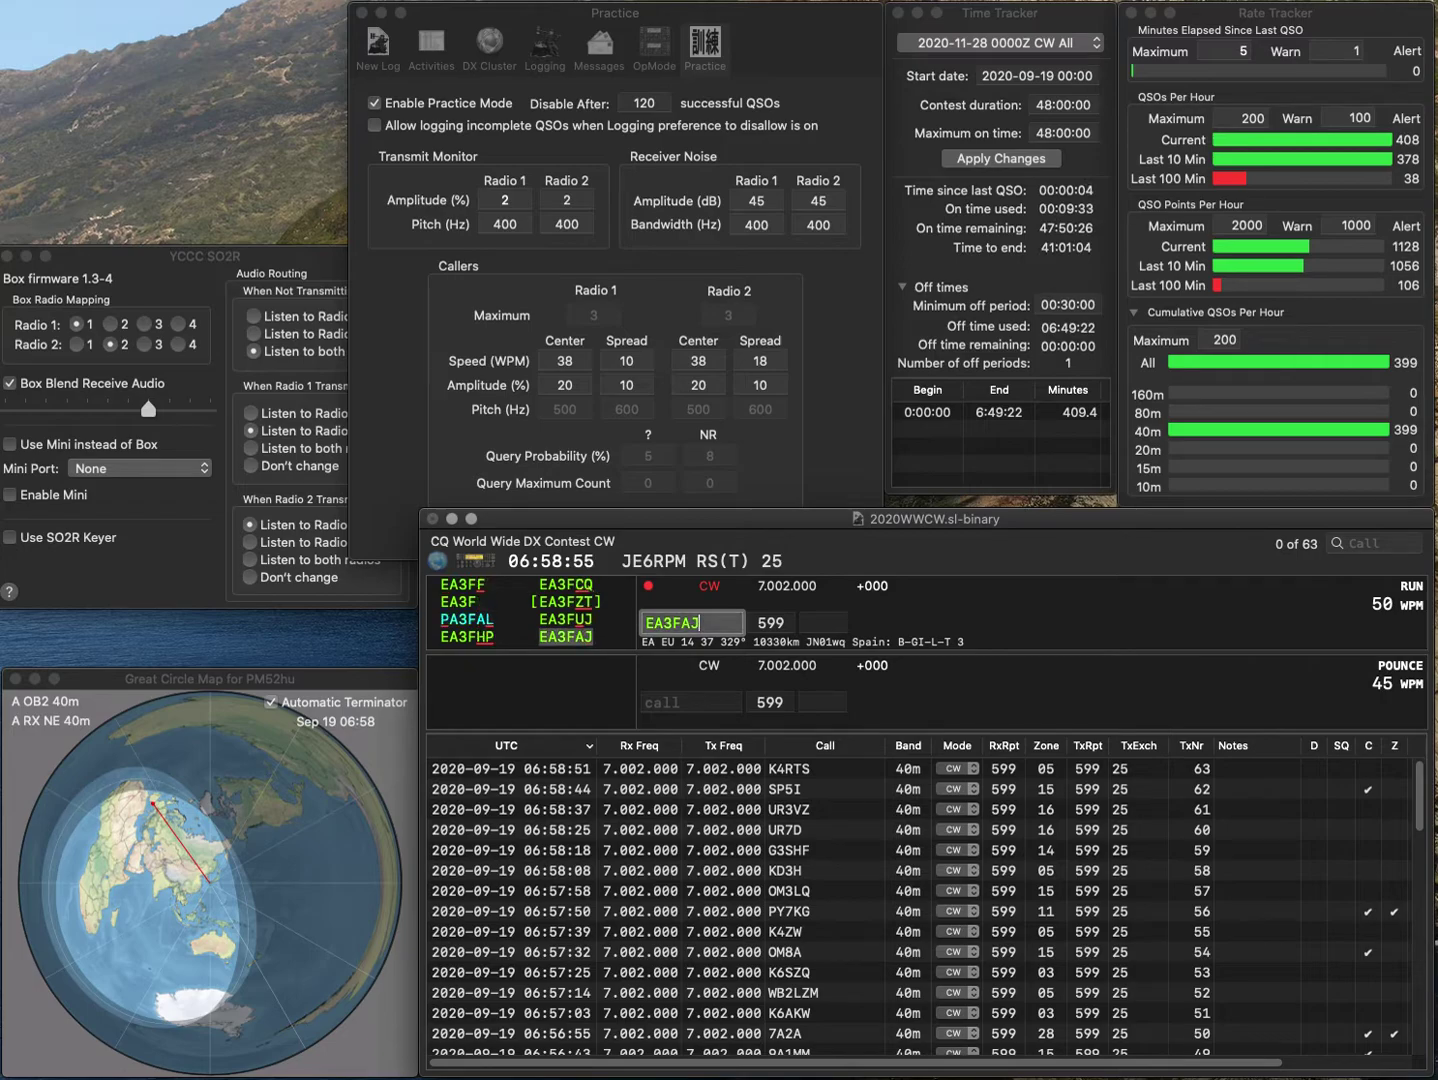
pyautogui.press('Return')
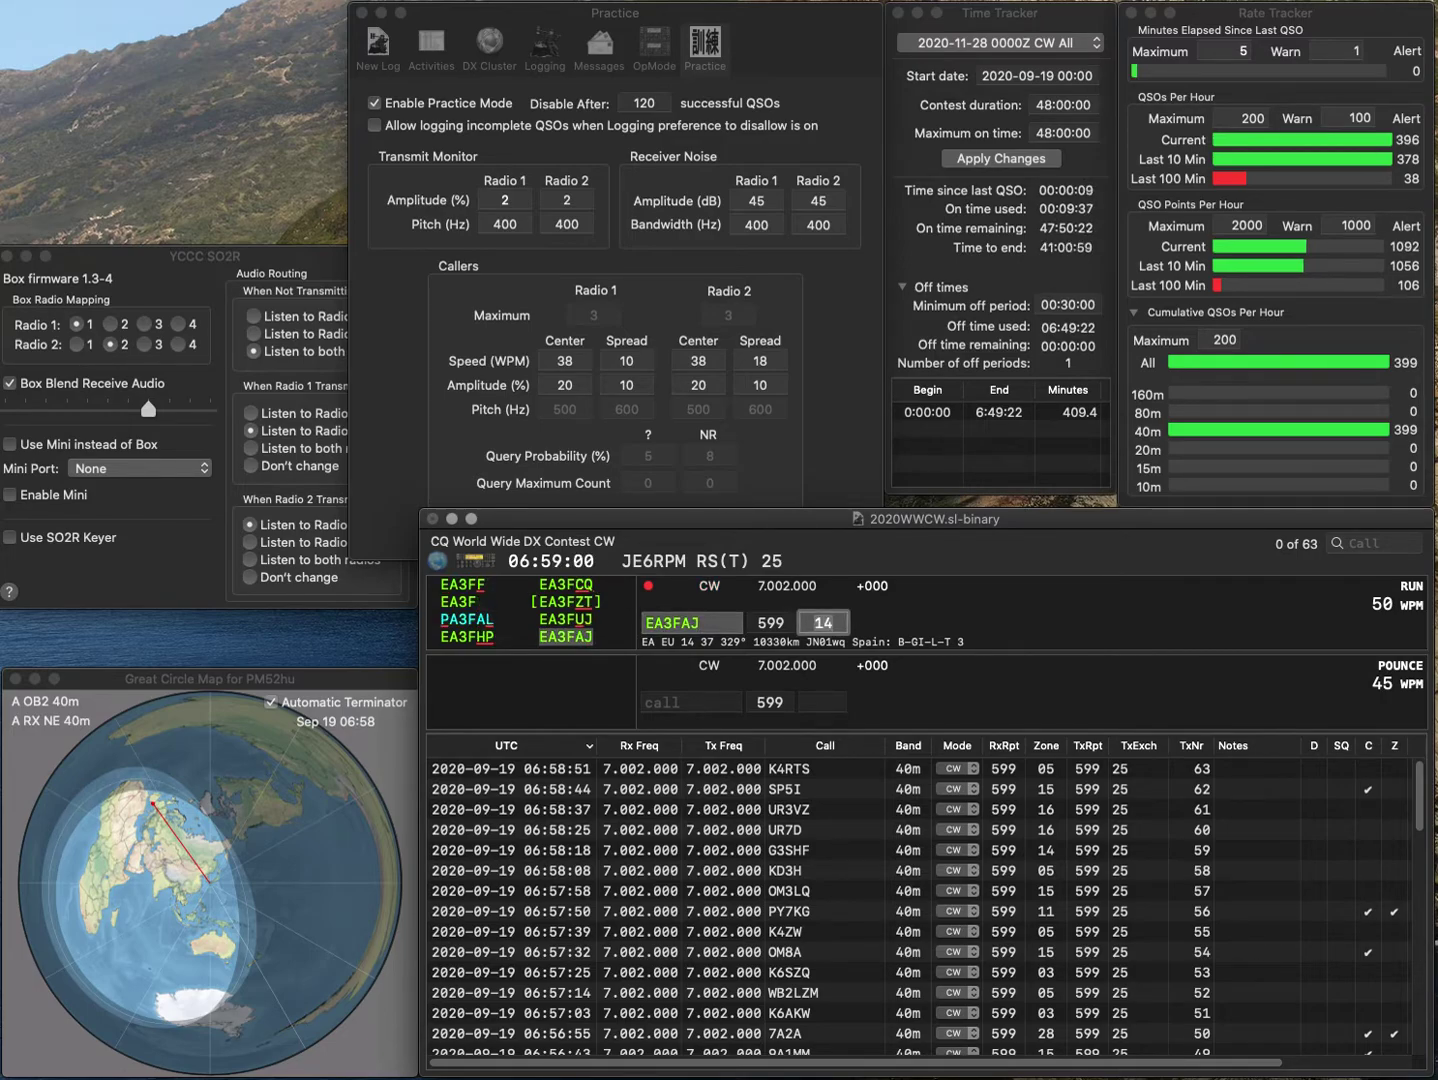
pyautogui.press('Return')
pyautogui.write('HA6NN')
pyautogui.press('space')
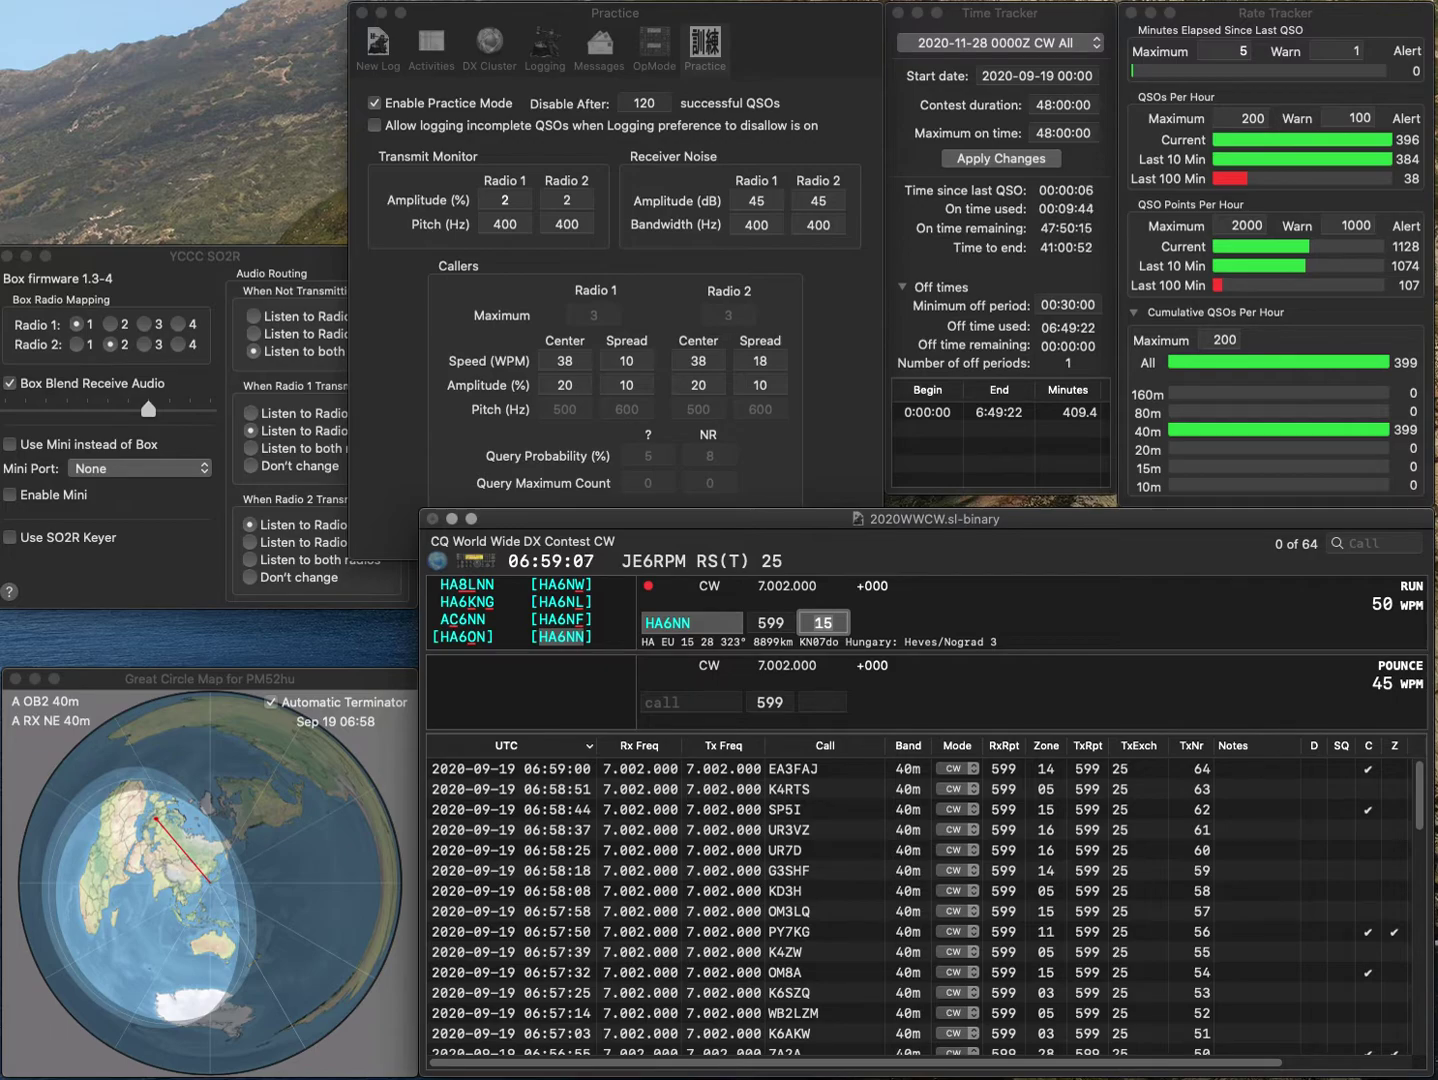
pyautogui.press('Return')
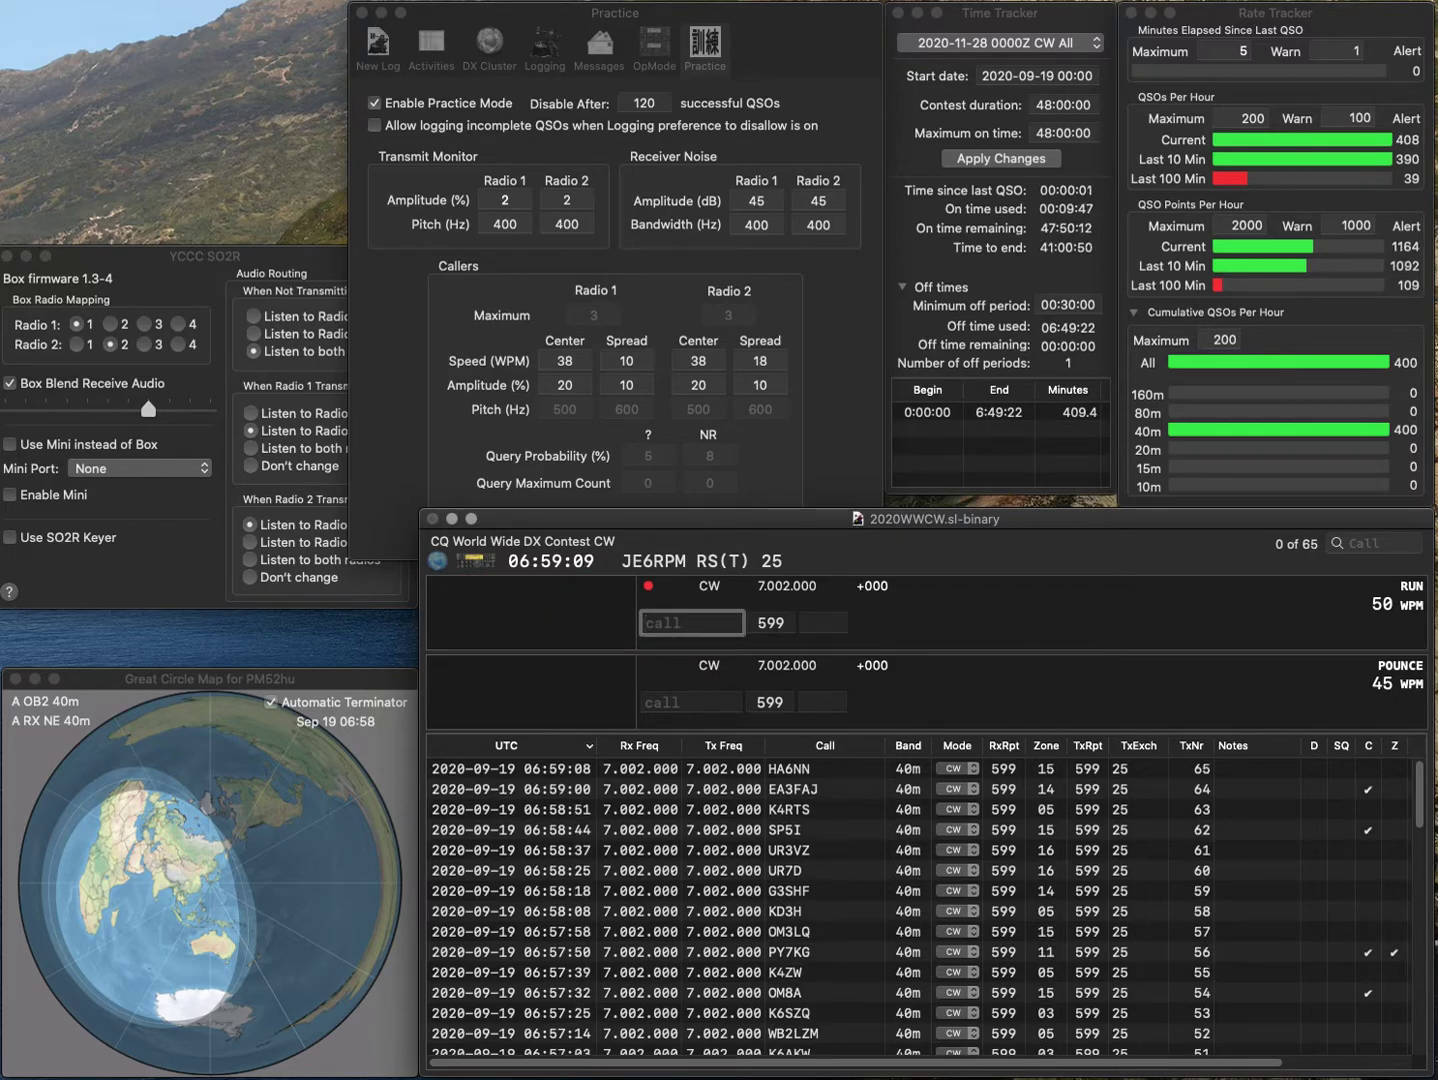
# Answer the next caller as ZX4A, correct the call through 4X4AN to 4X4WN, and log the run contact with report 599 and zone 20.
pyautogui.write('X4A')
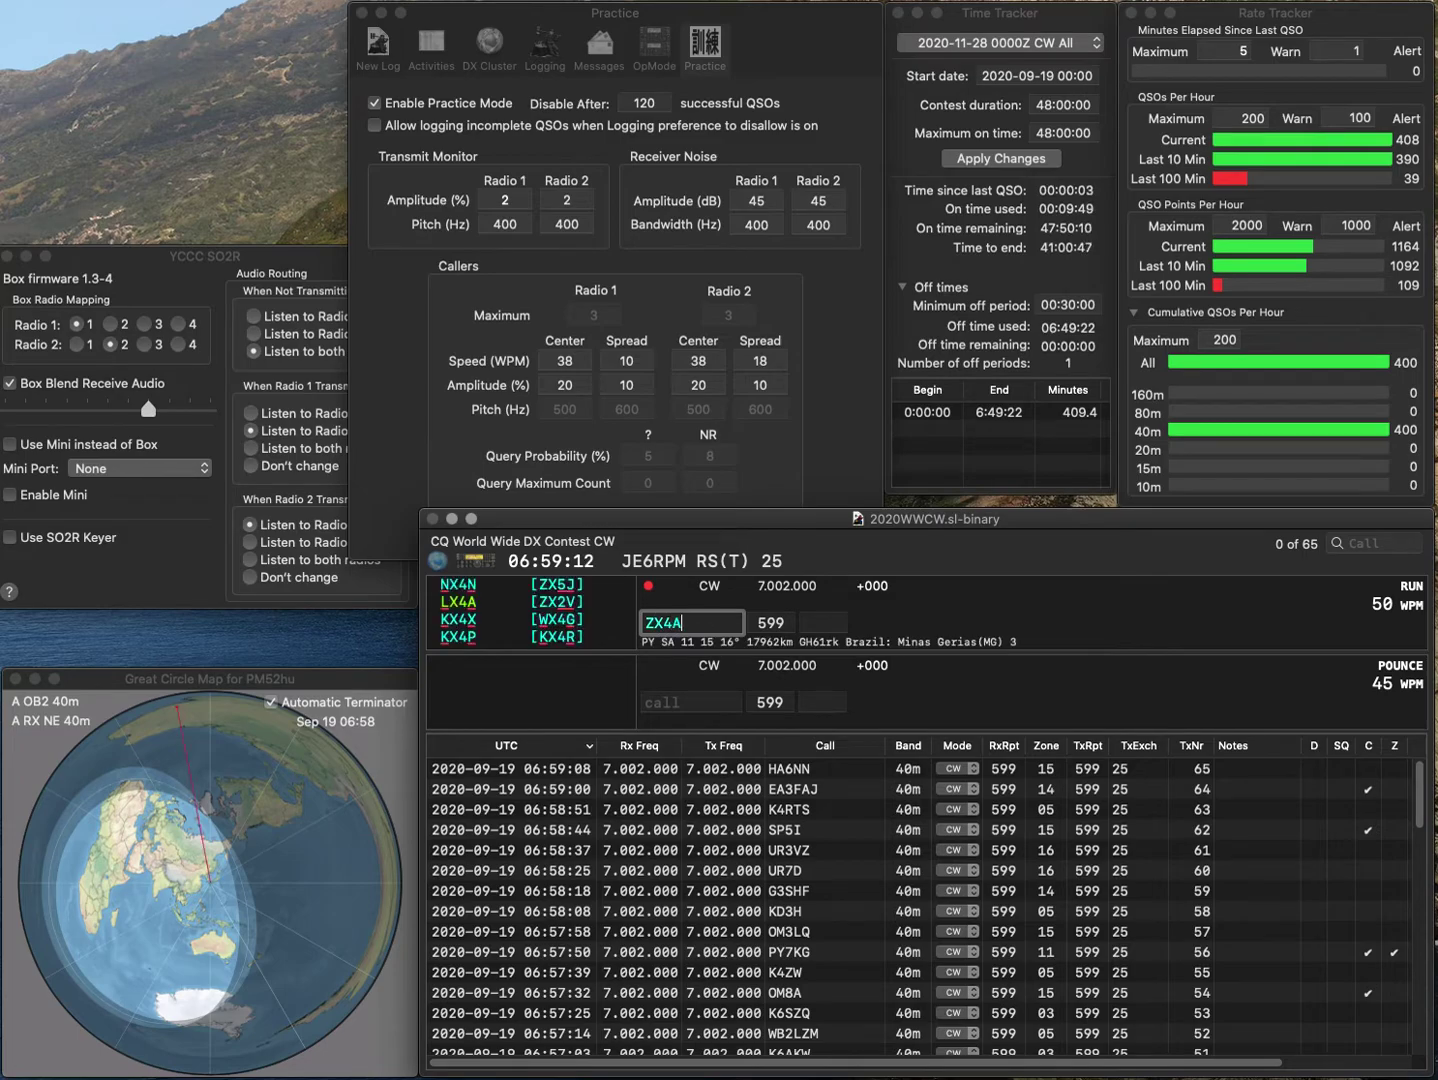
pyautogui.write('N4')
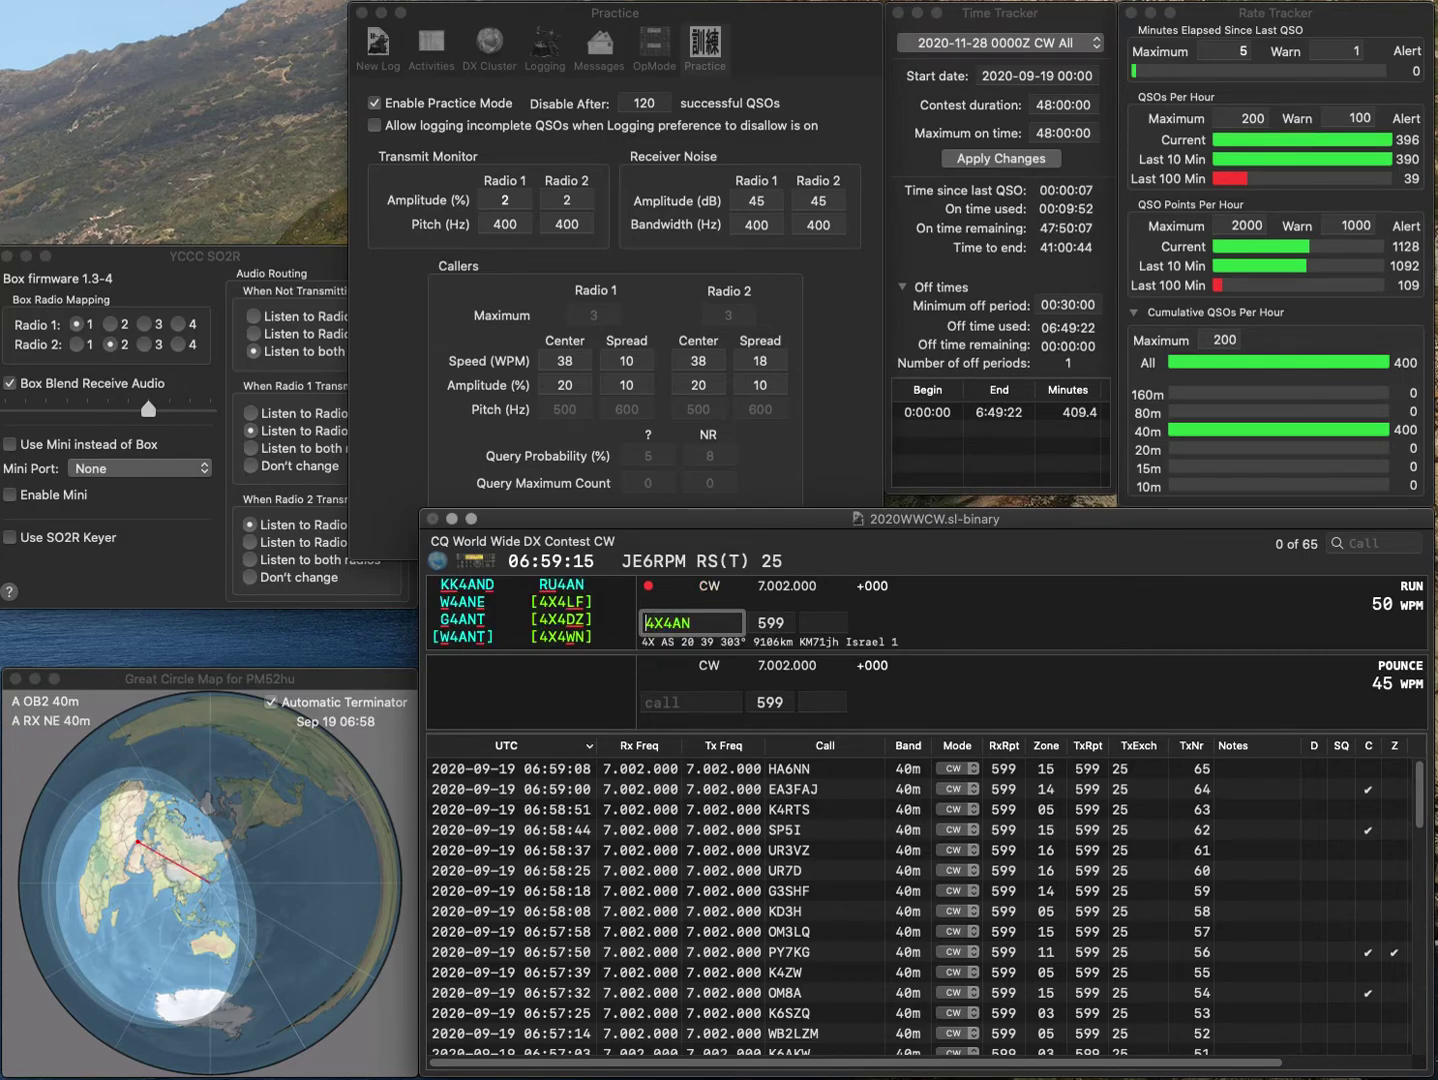
pyautogui.press('Delete')
pyautogui.write('W')
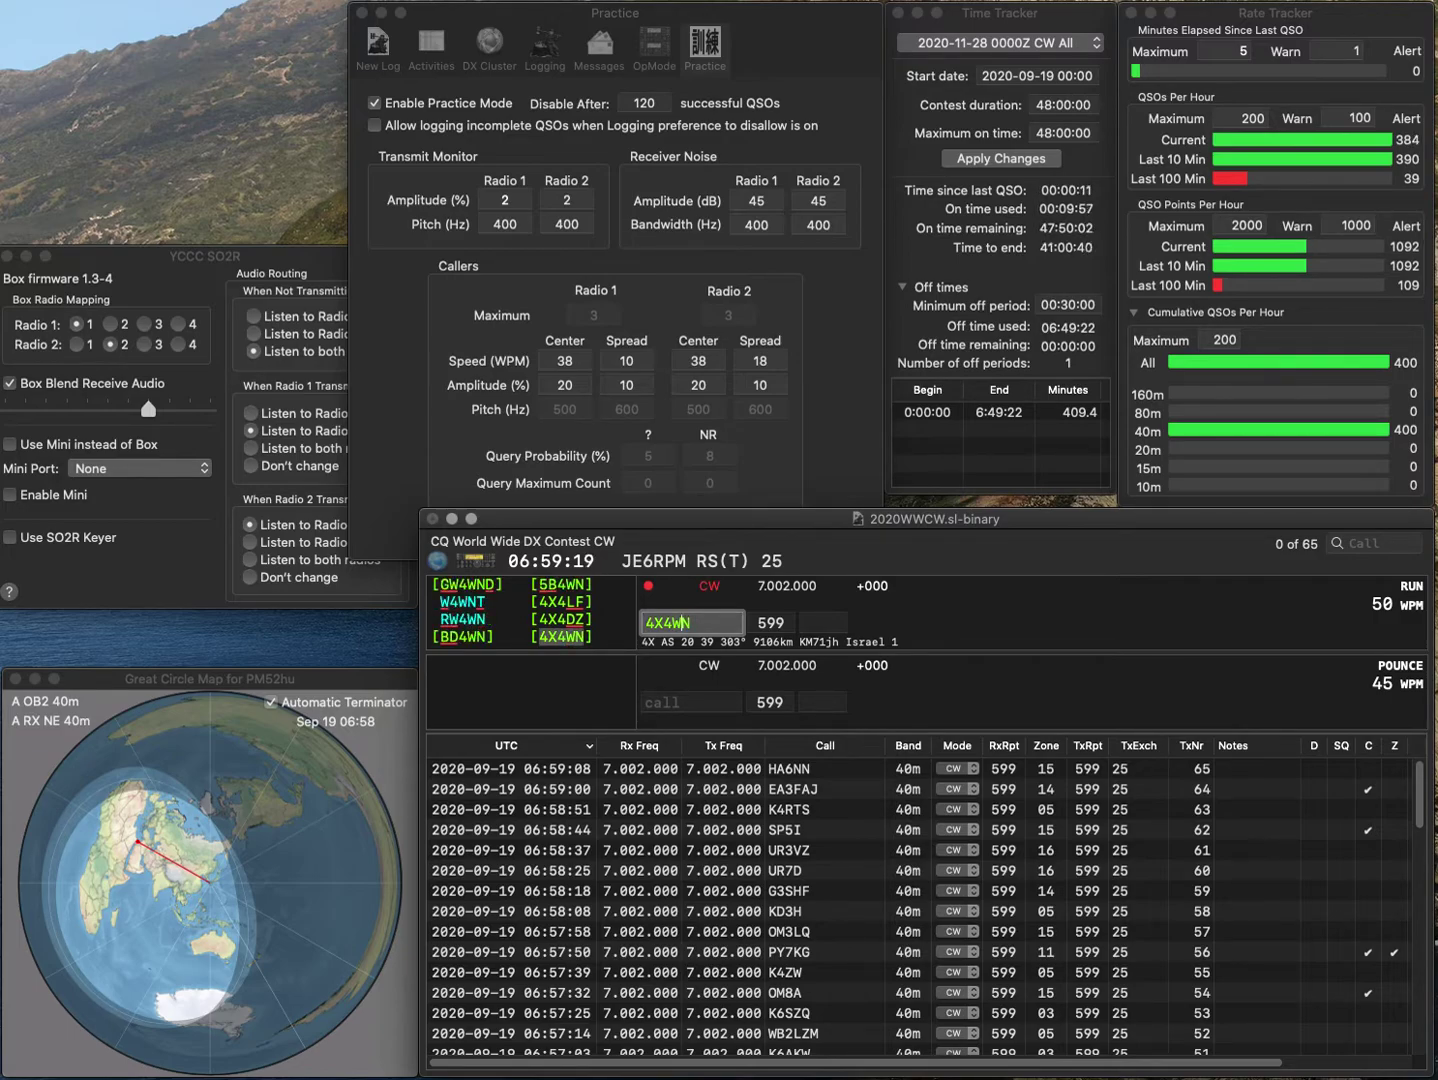
pyautogui.press('space')
pyautogui.write('20')
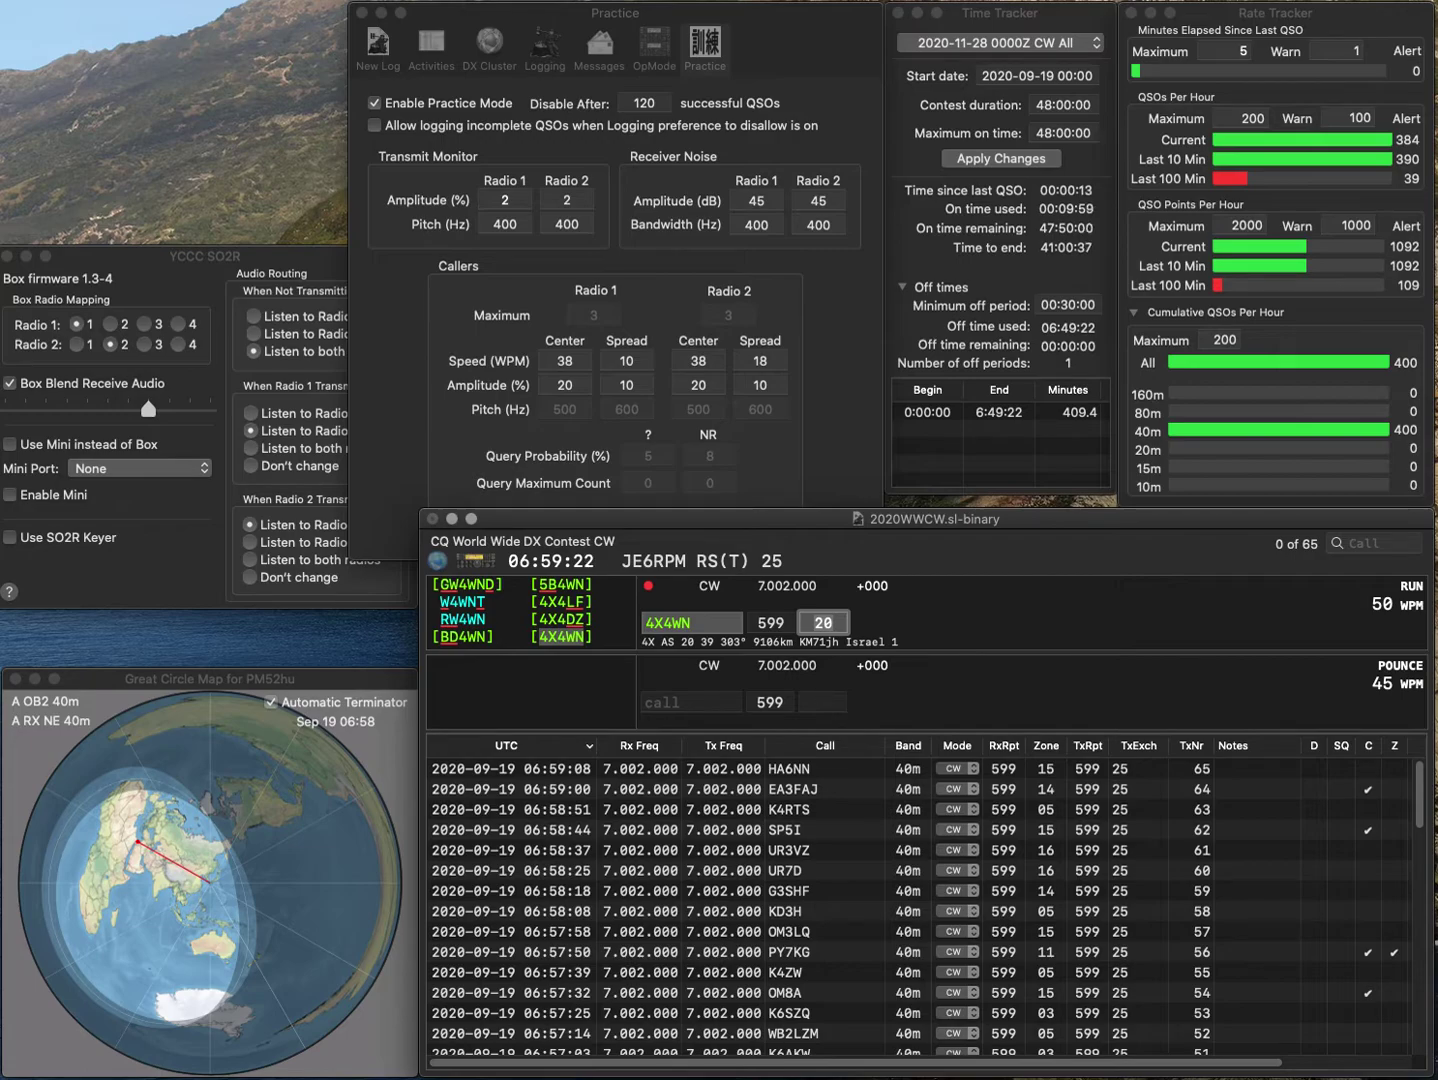
pyautogui.press('Return')
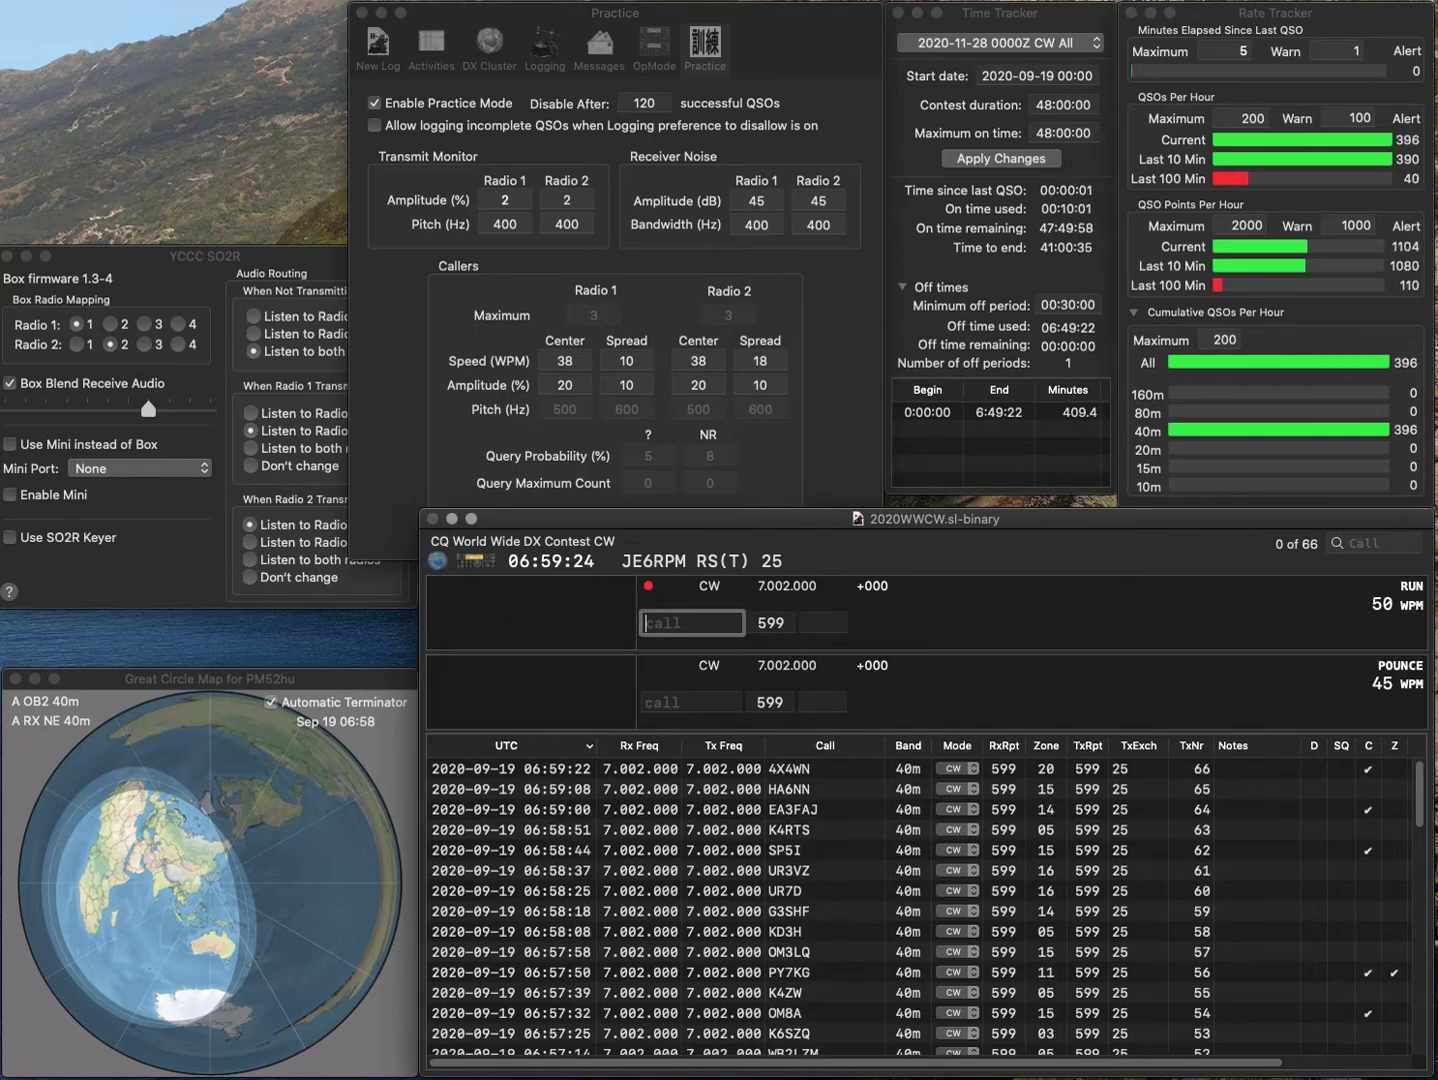
pyautogui.write('KN')
pyautogui.press('BackSpace')
pyautogui.write('T')
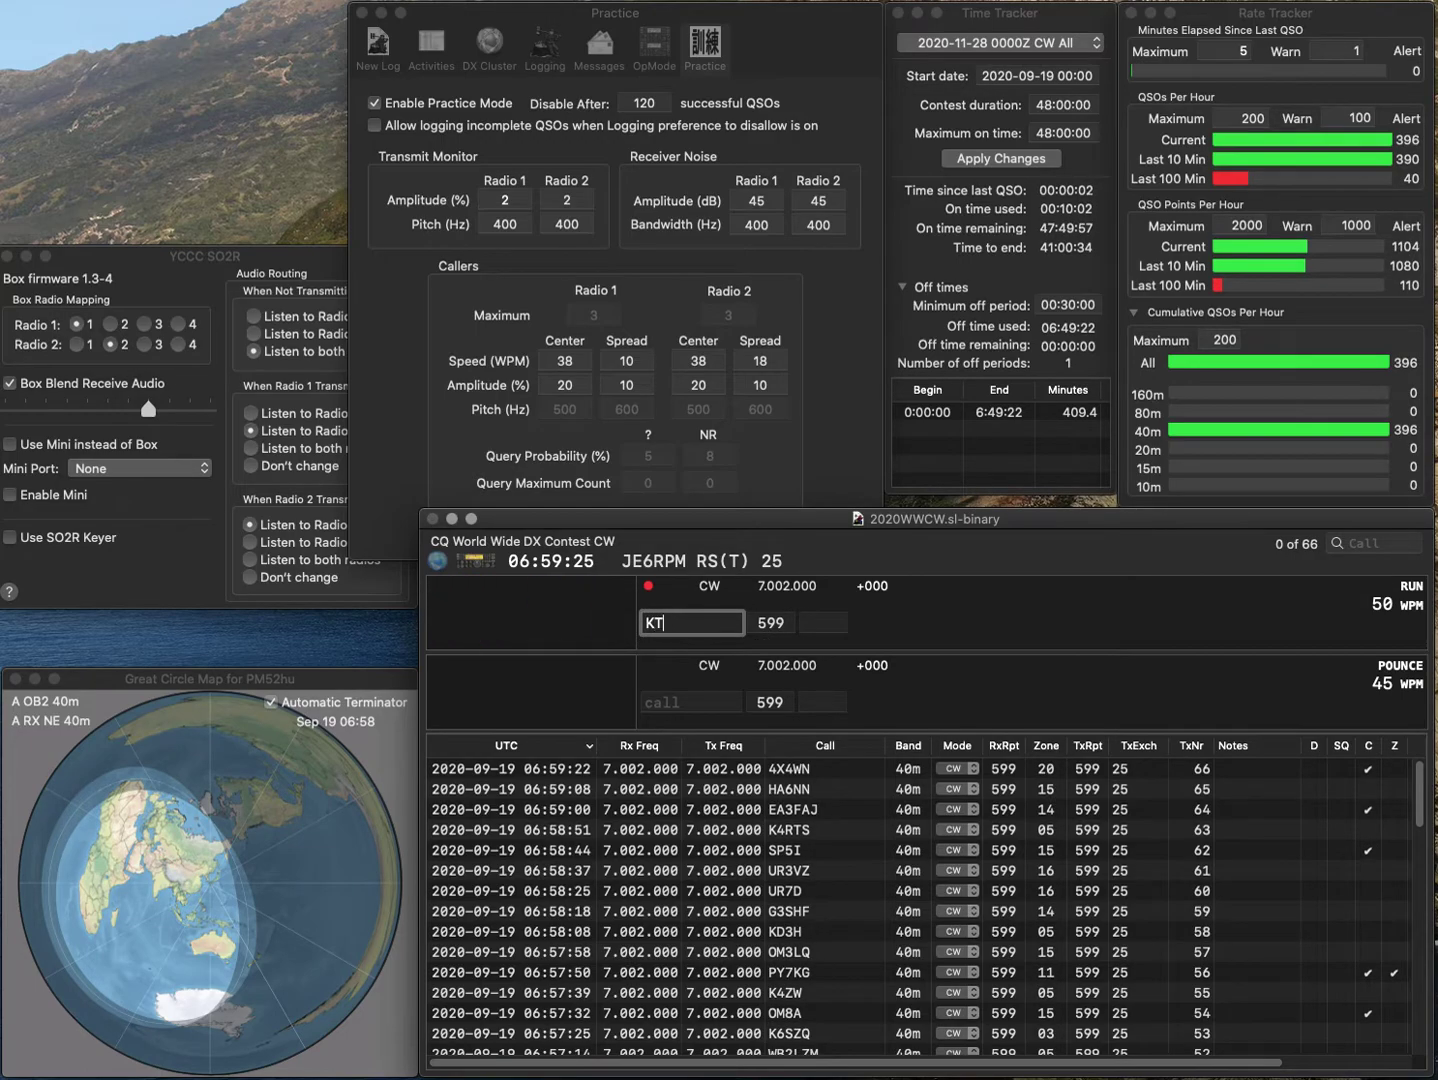
pyautogui.write('8F')
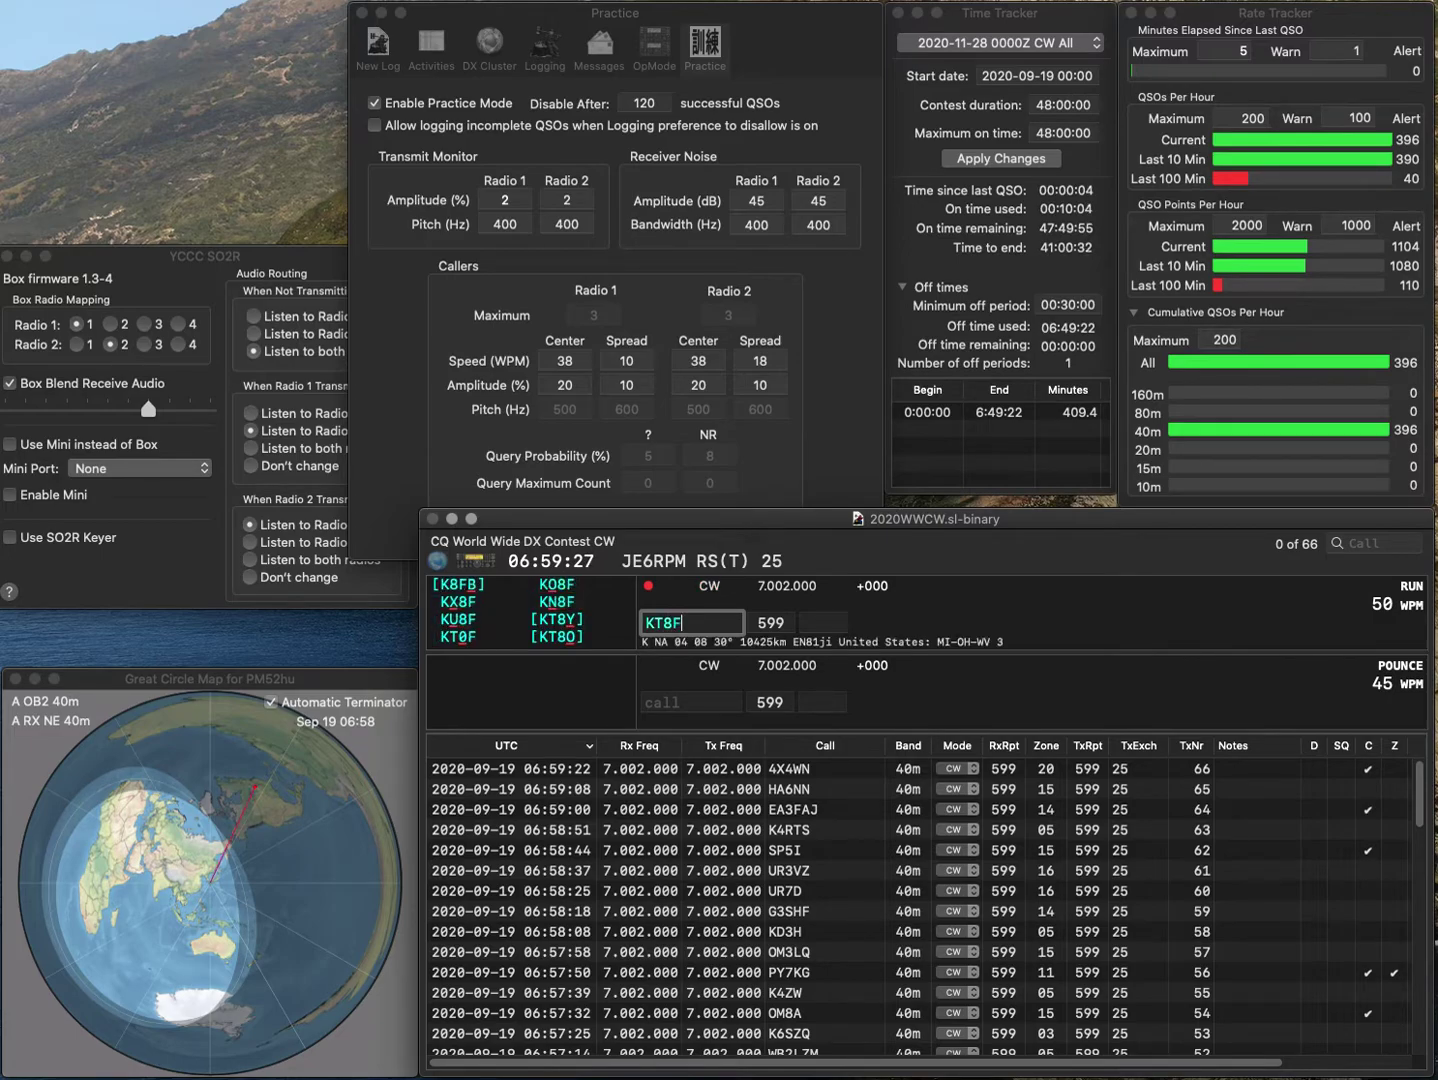
pyautogui.press('BackSpace')
pyautogui.press('BackSpace')
pyautogui.write('0F')
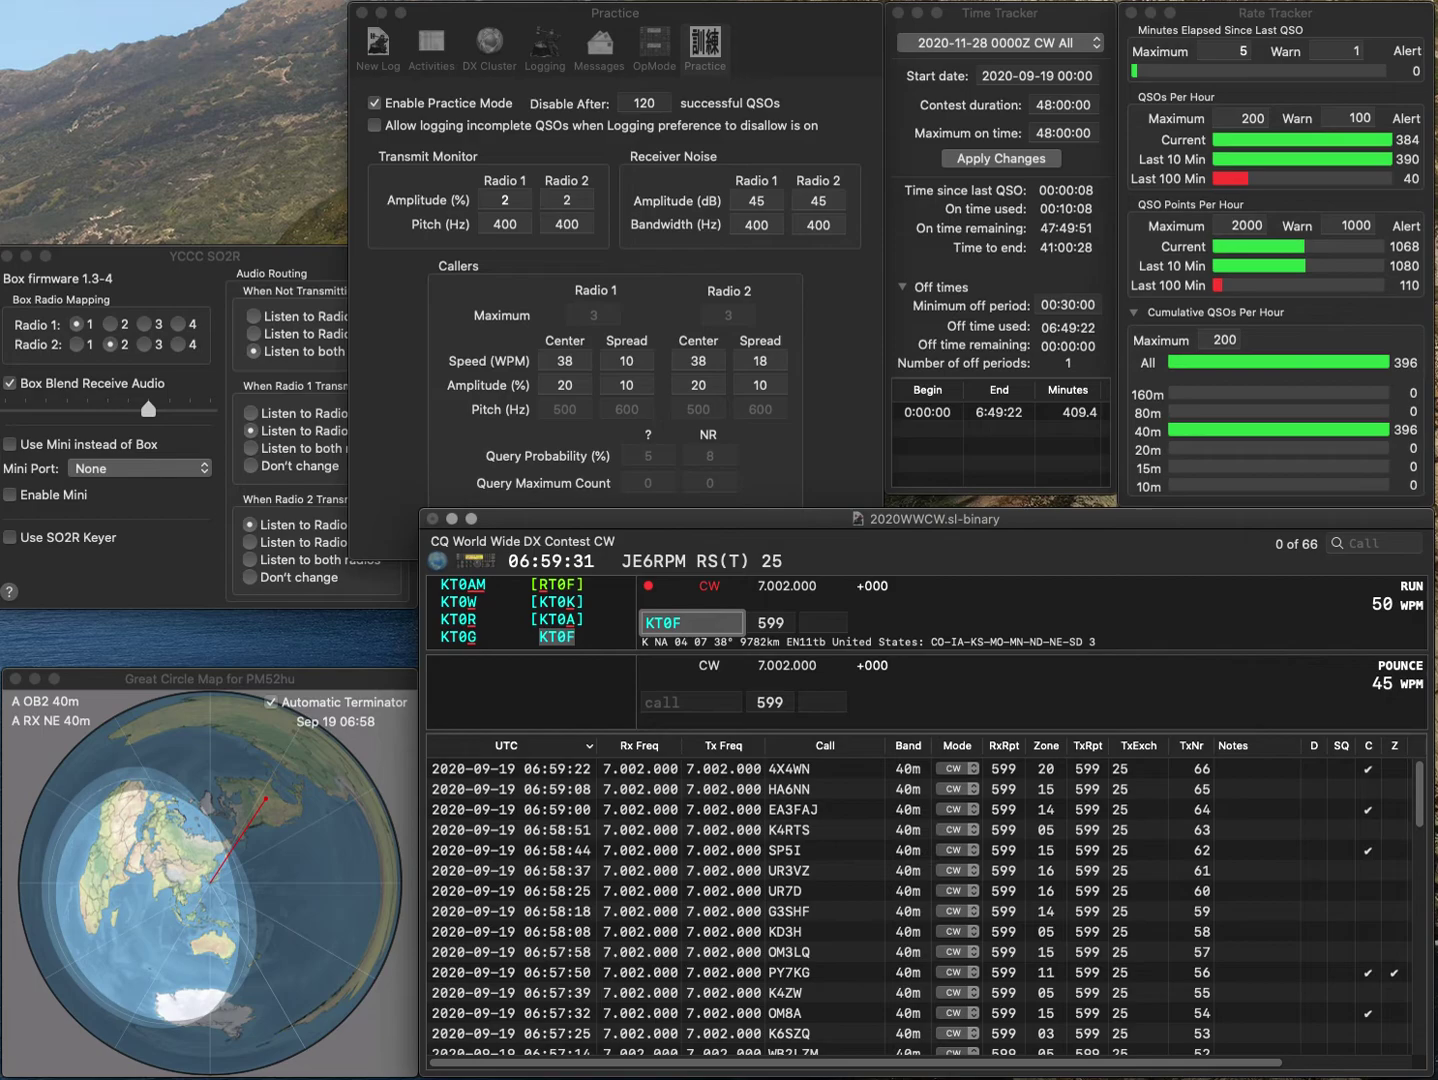
pyautogui.press('space')
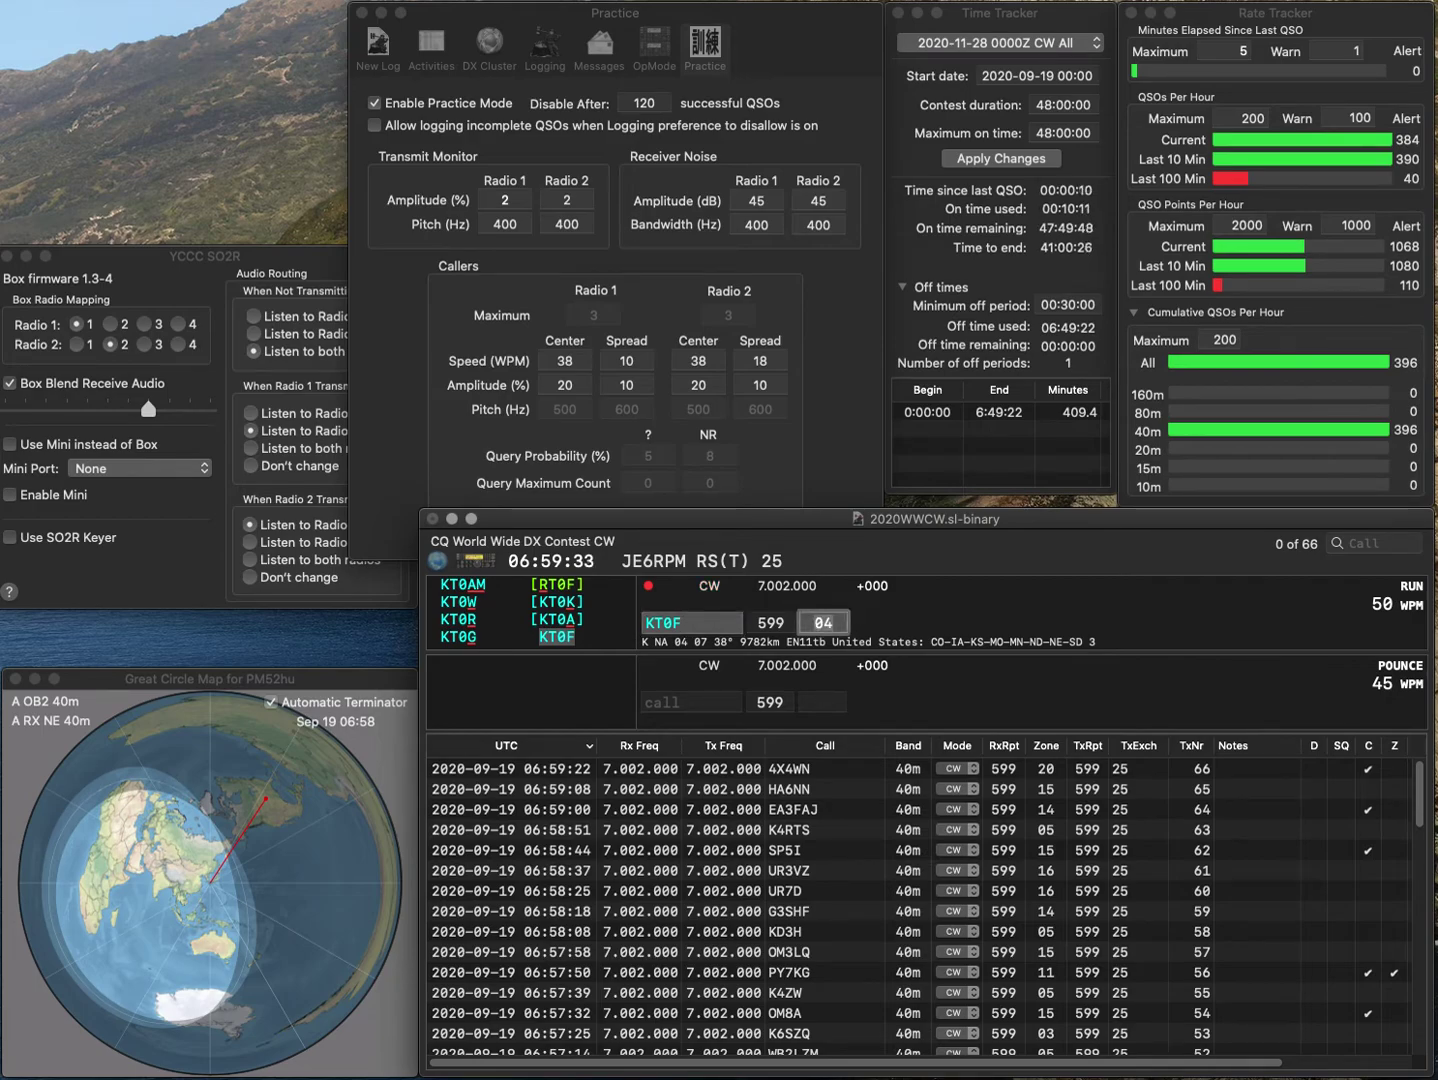
pyautogui.press('Return')
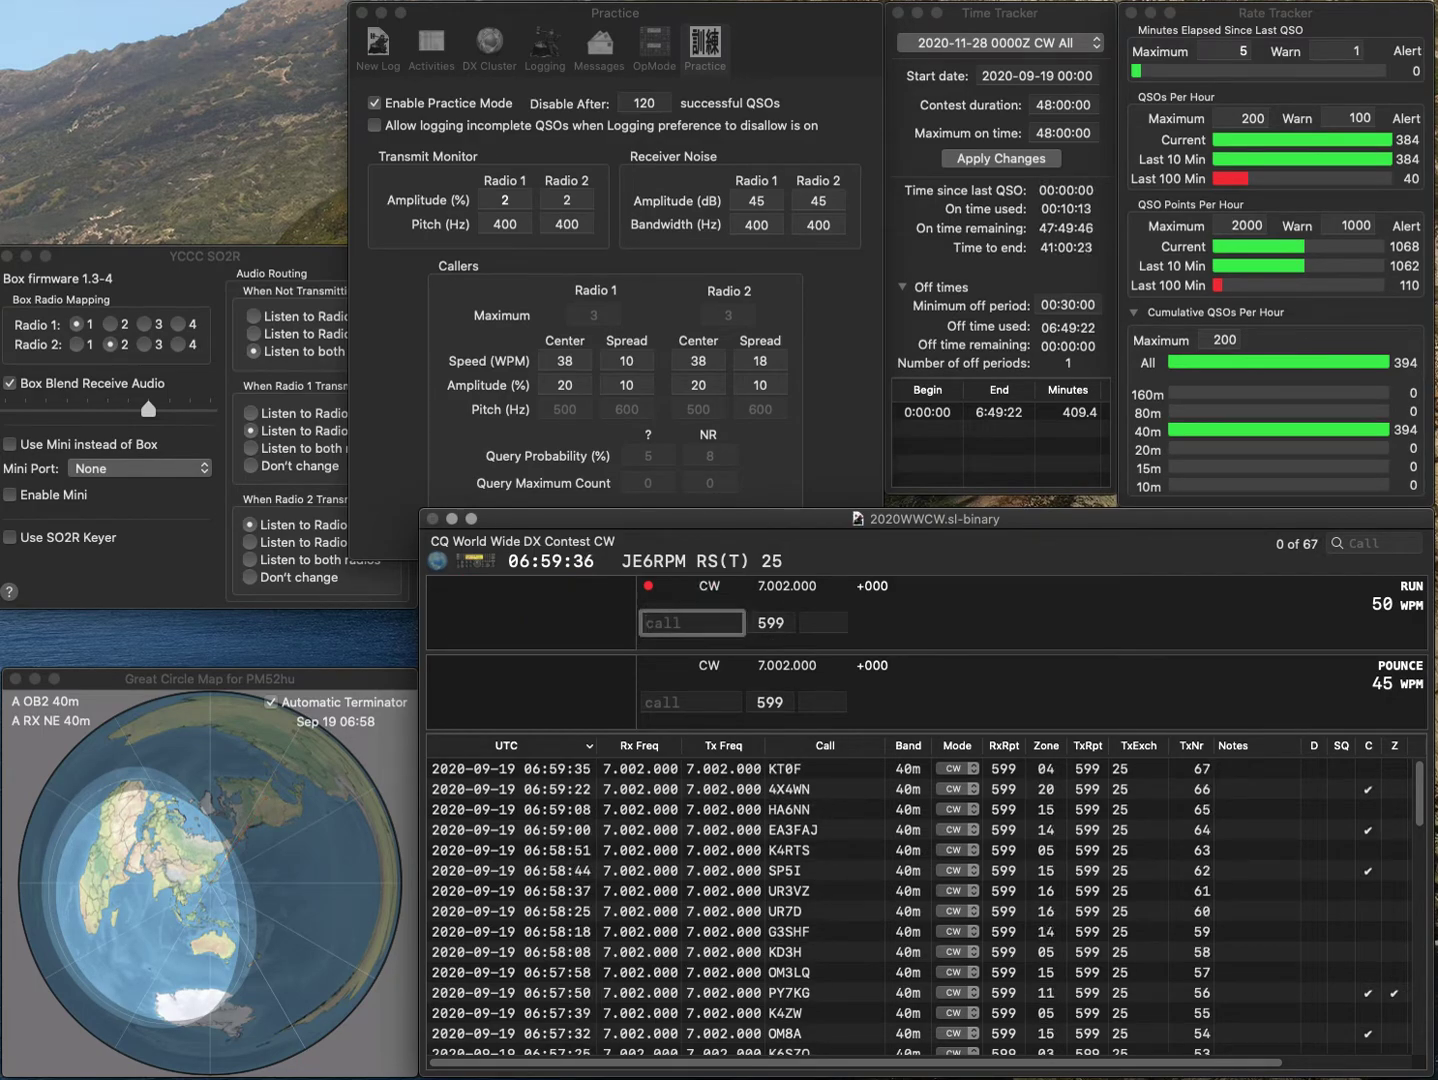
pyautogui.write('JE4IVN')
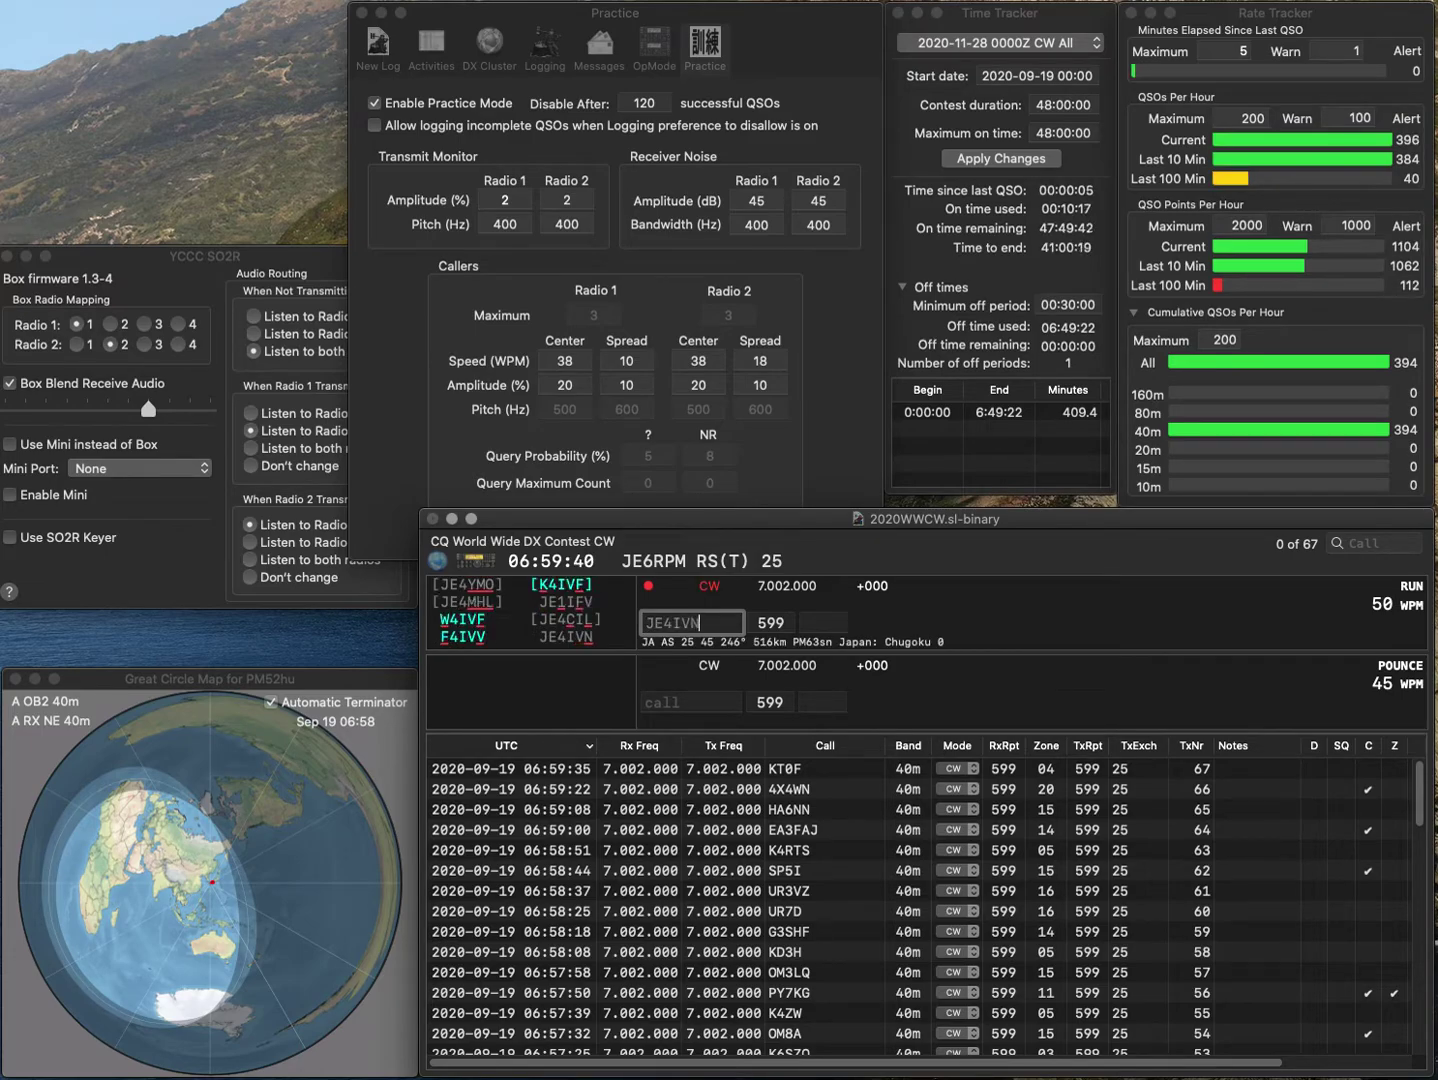
pyautogui.press('space')
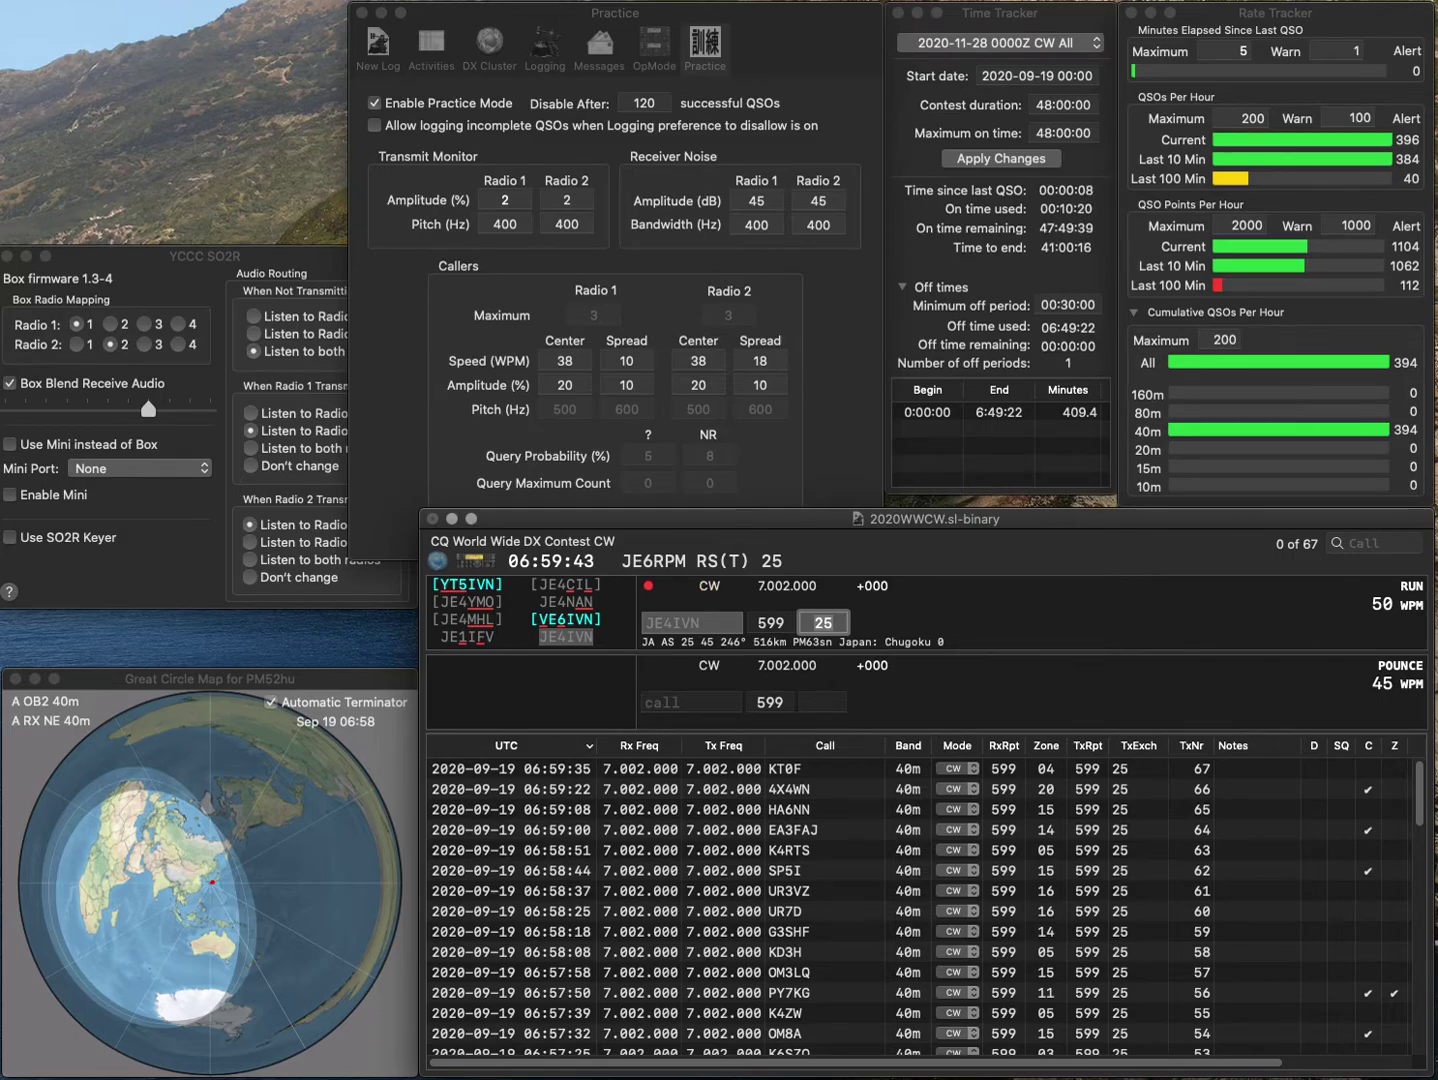
pyautogui.press('Return')
pyautogui.write('AG7IK')
pyautogui.press('space')
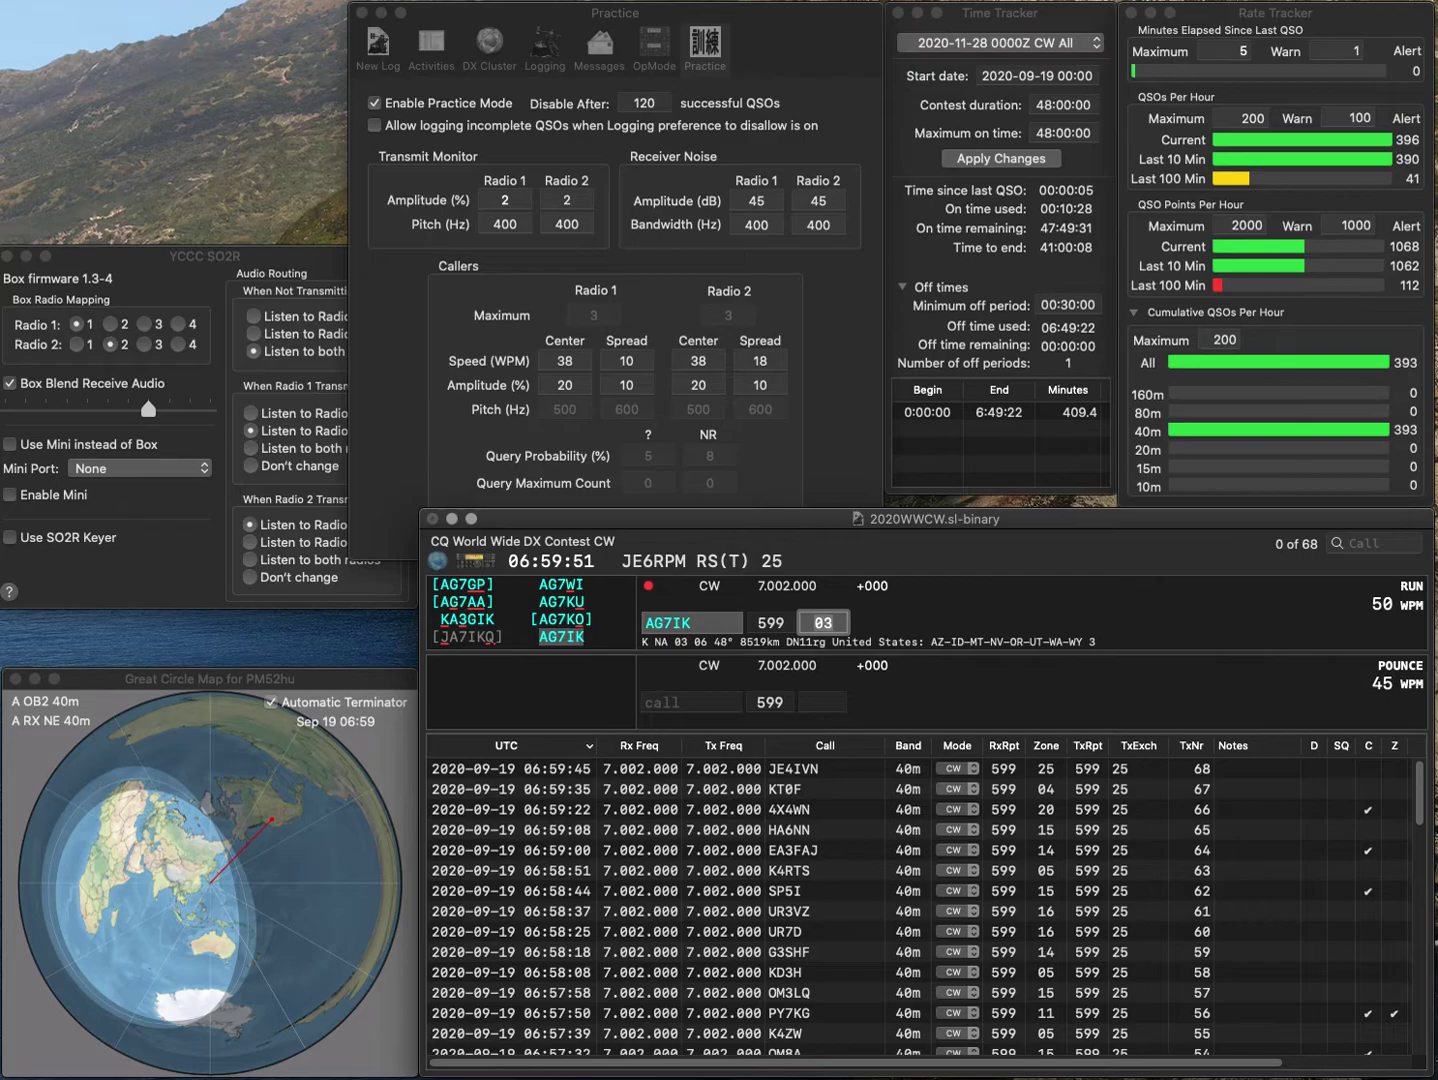
pyautogui.press('Return')
pyautogui.write('YT1DX')
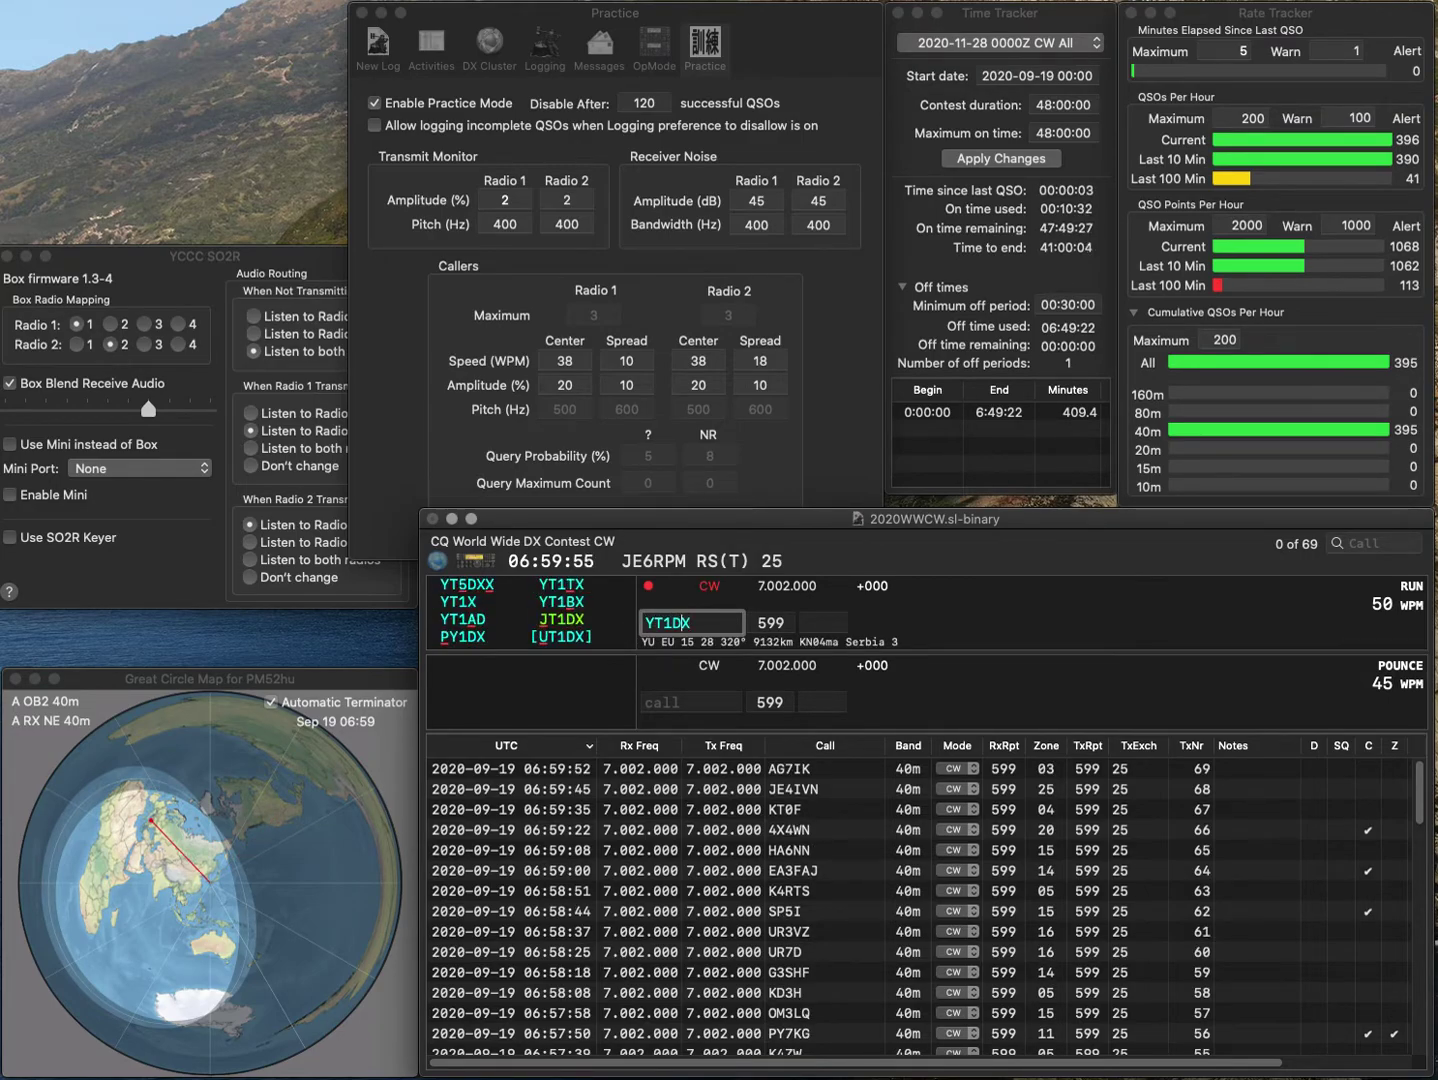
pyautogui.press('BackSpace')
pyautogui.write('B')
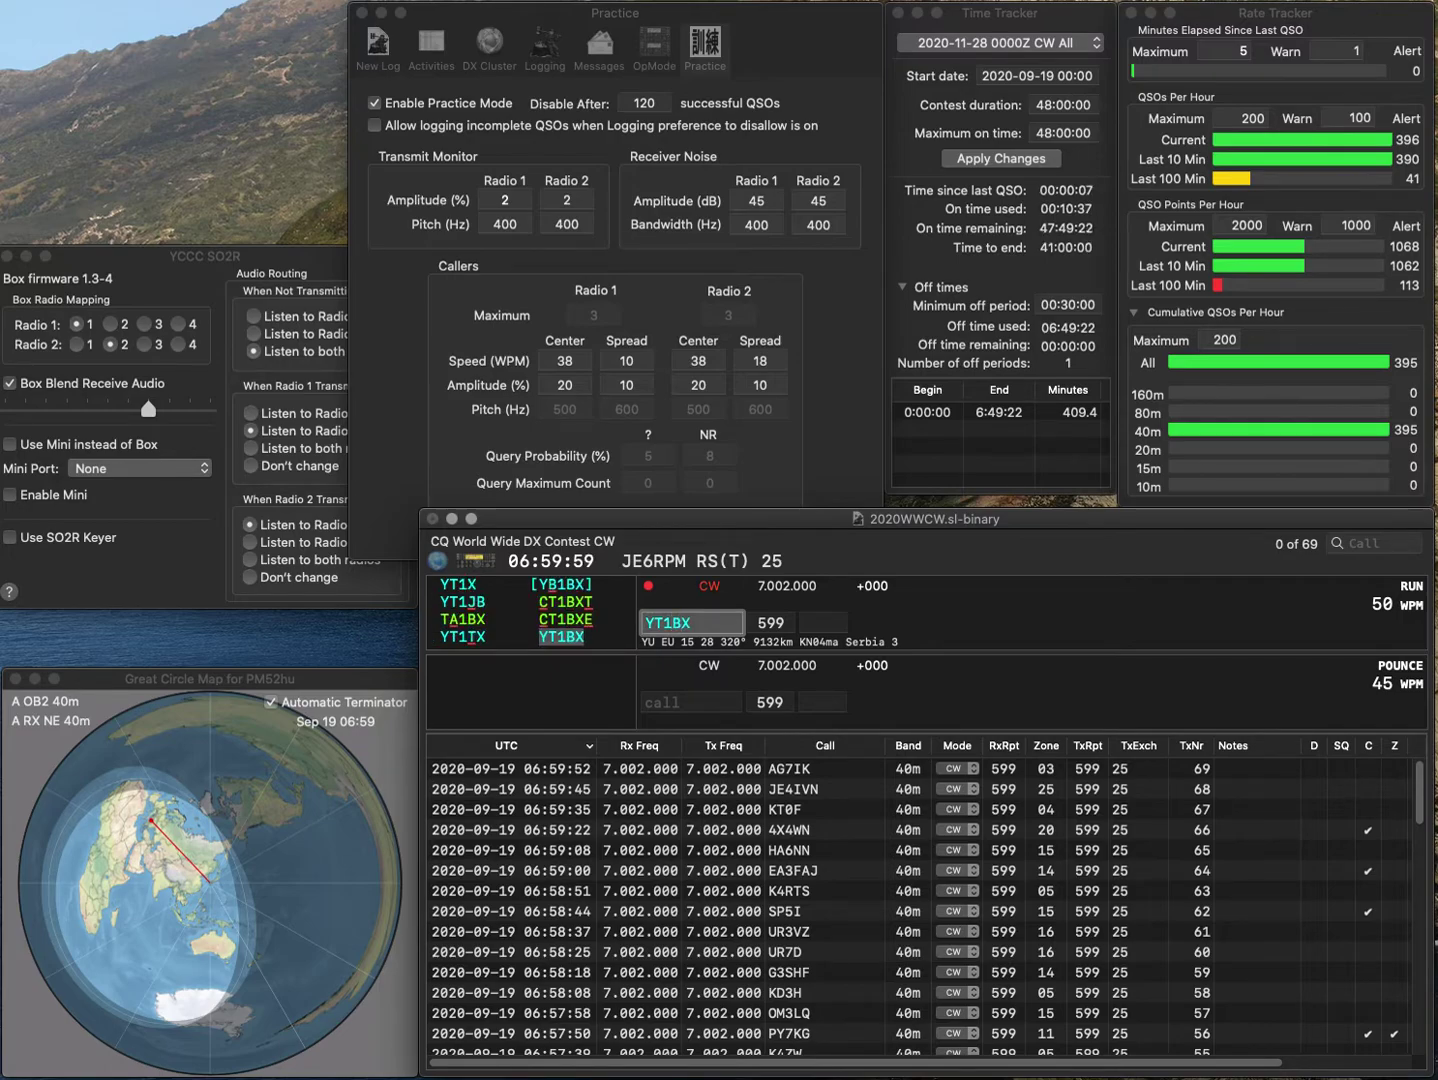
pyautogui.press('Return')
pyautogui.press('Tab')
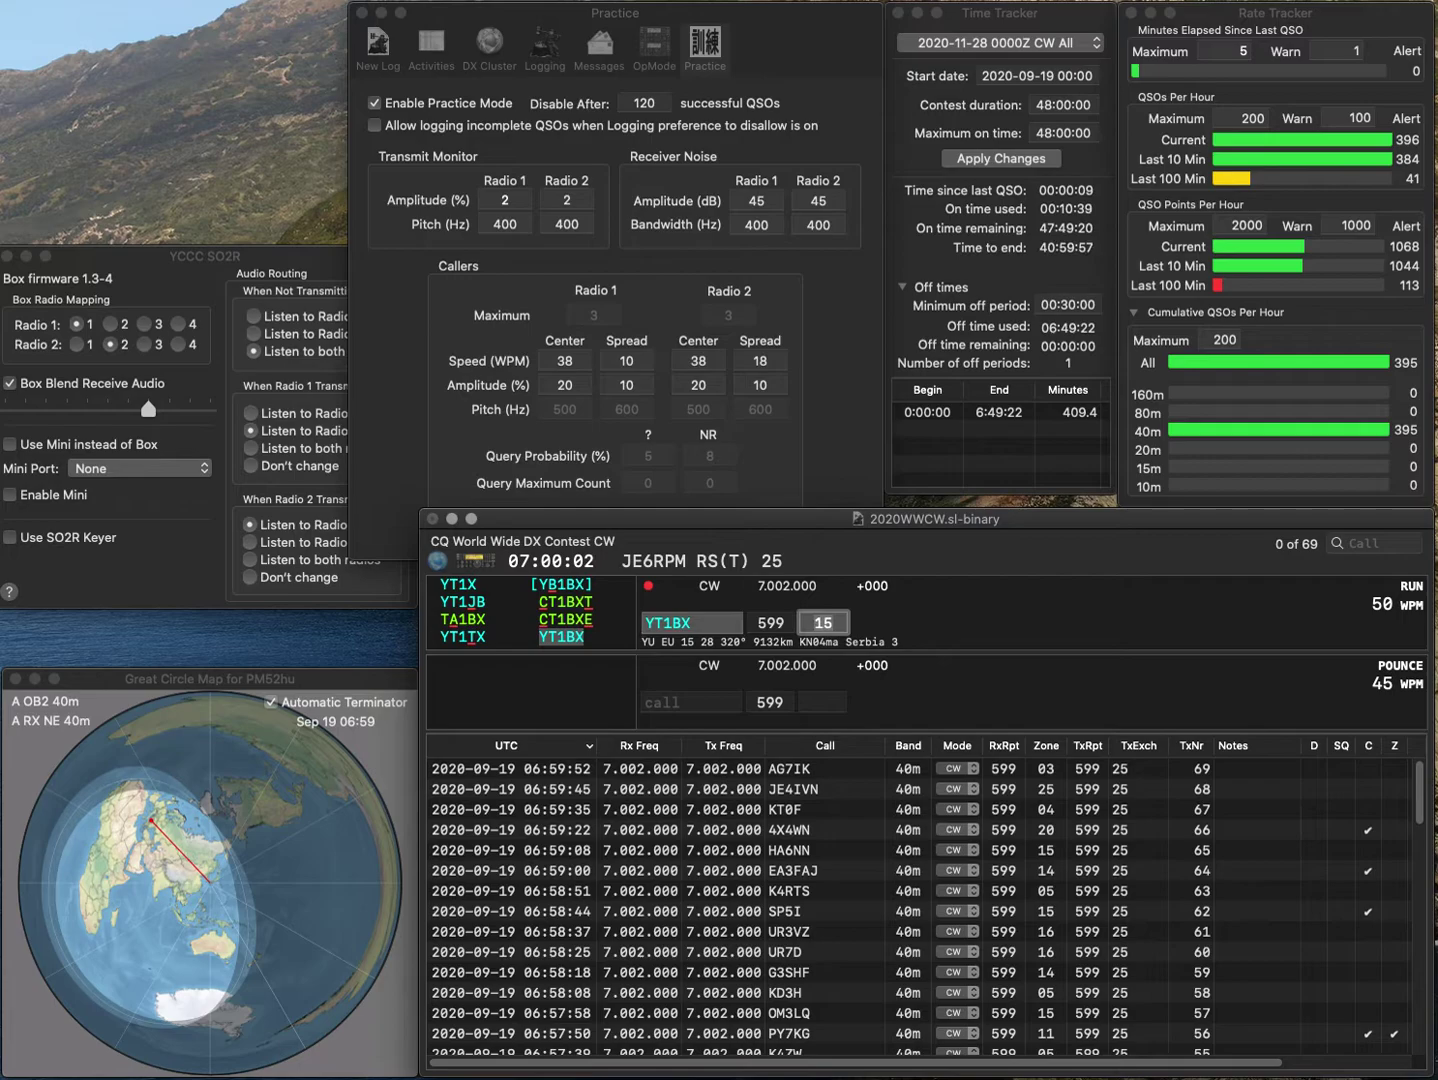
pyautogui.press('Return')
pyautogui.write('N')
pyautogui.press('BackSpace')
pyautogui.write('RA9P')
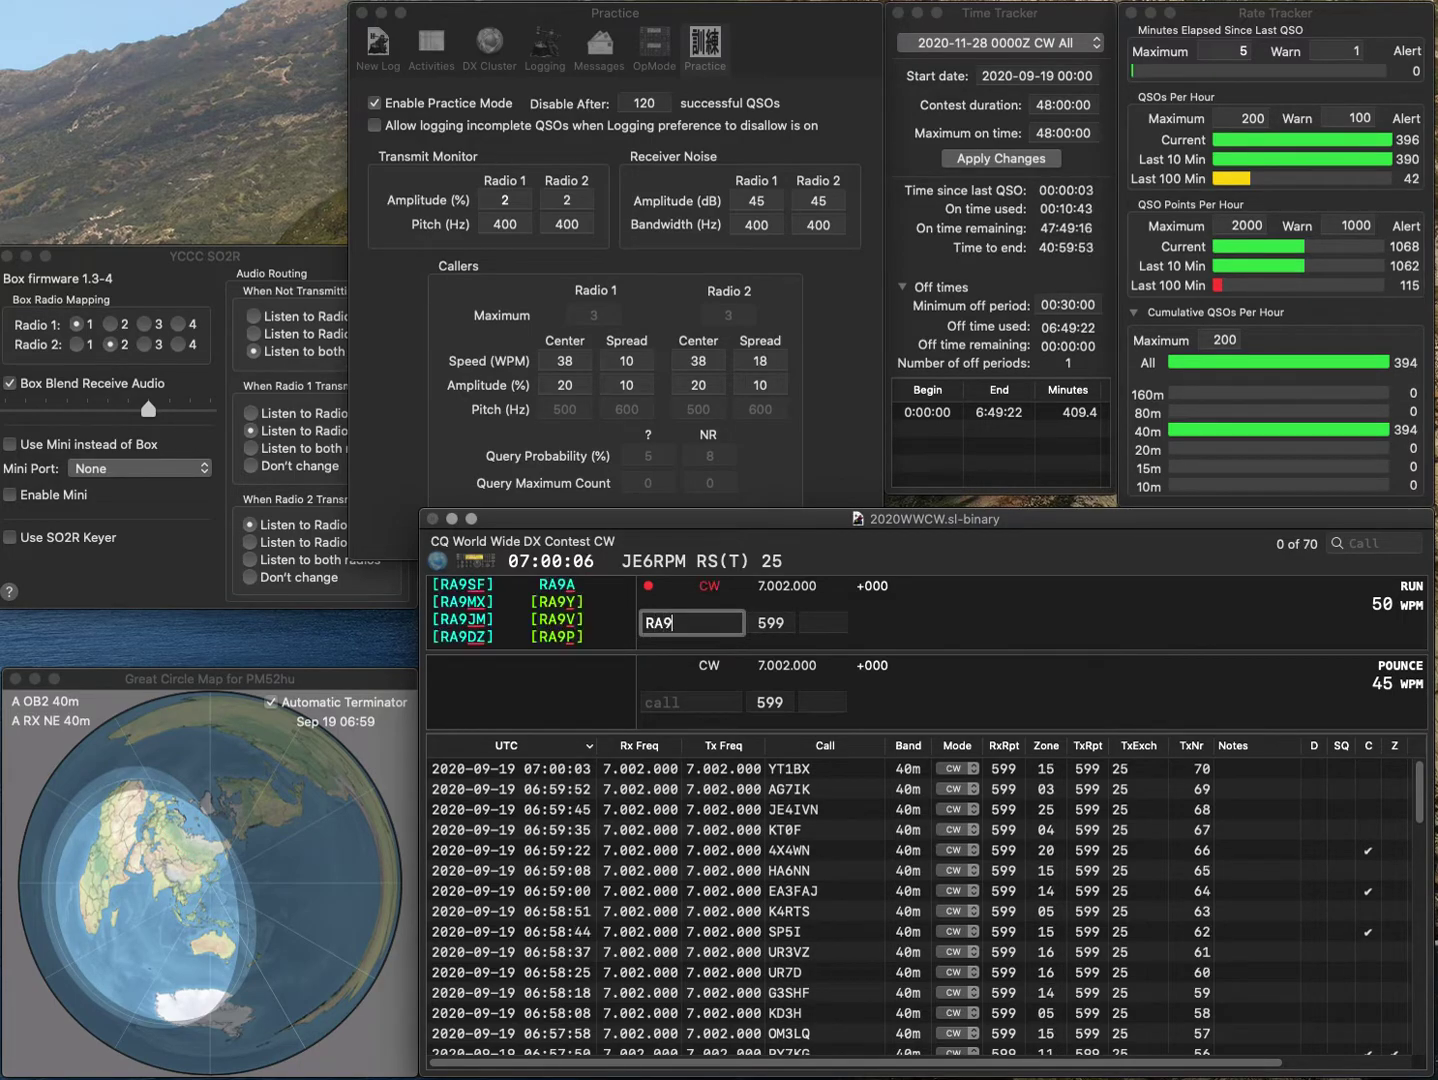
pyautogui.press('Tab')
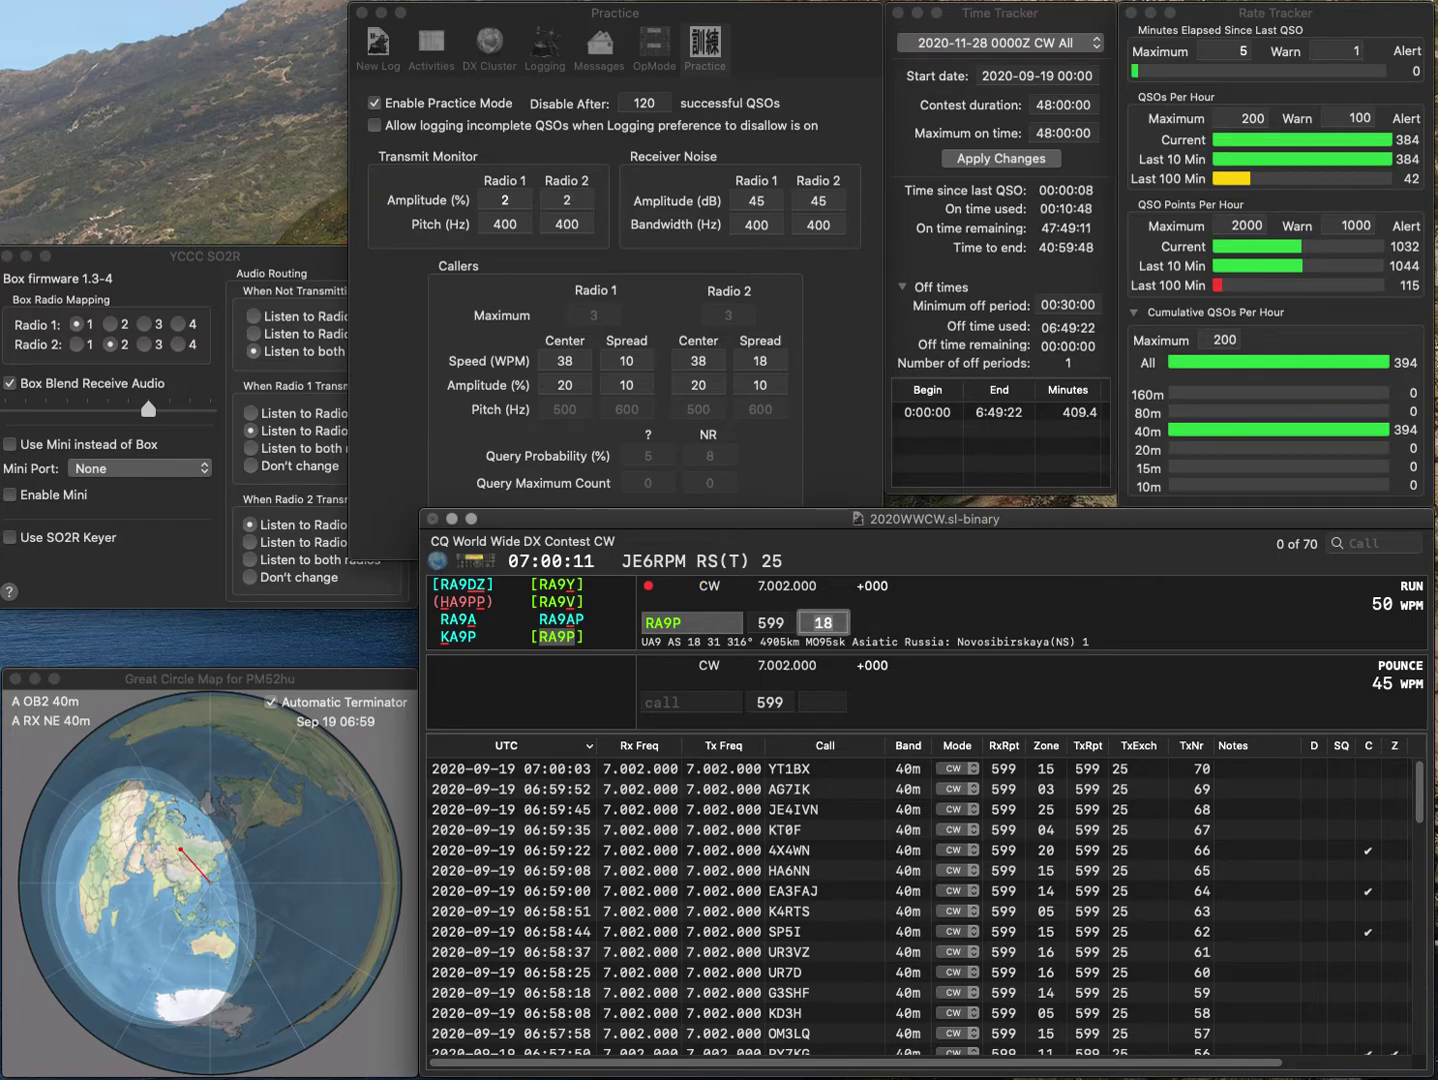
pyautogui.press('Return')
pyautogui.write('NO0L')
pyautogui.press('space')
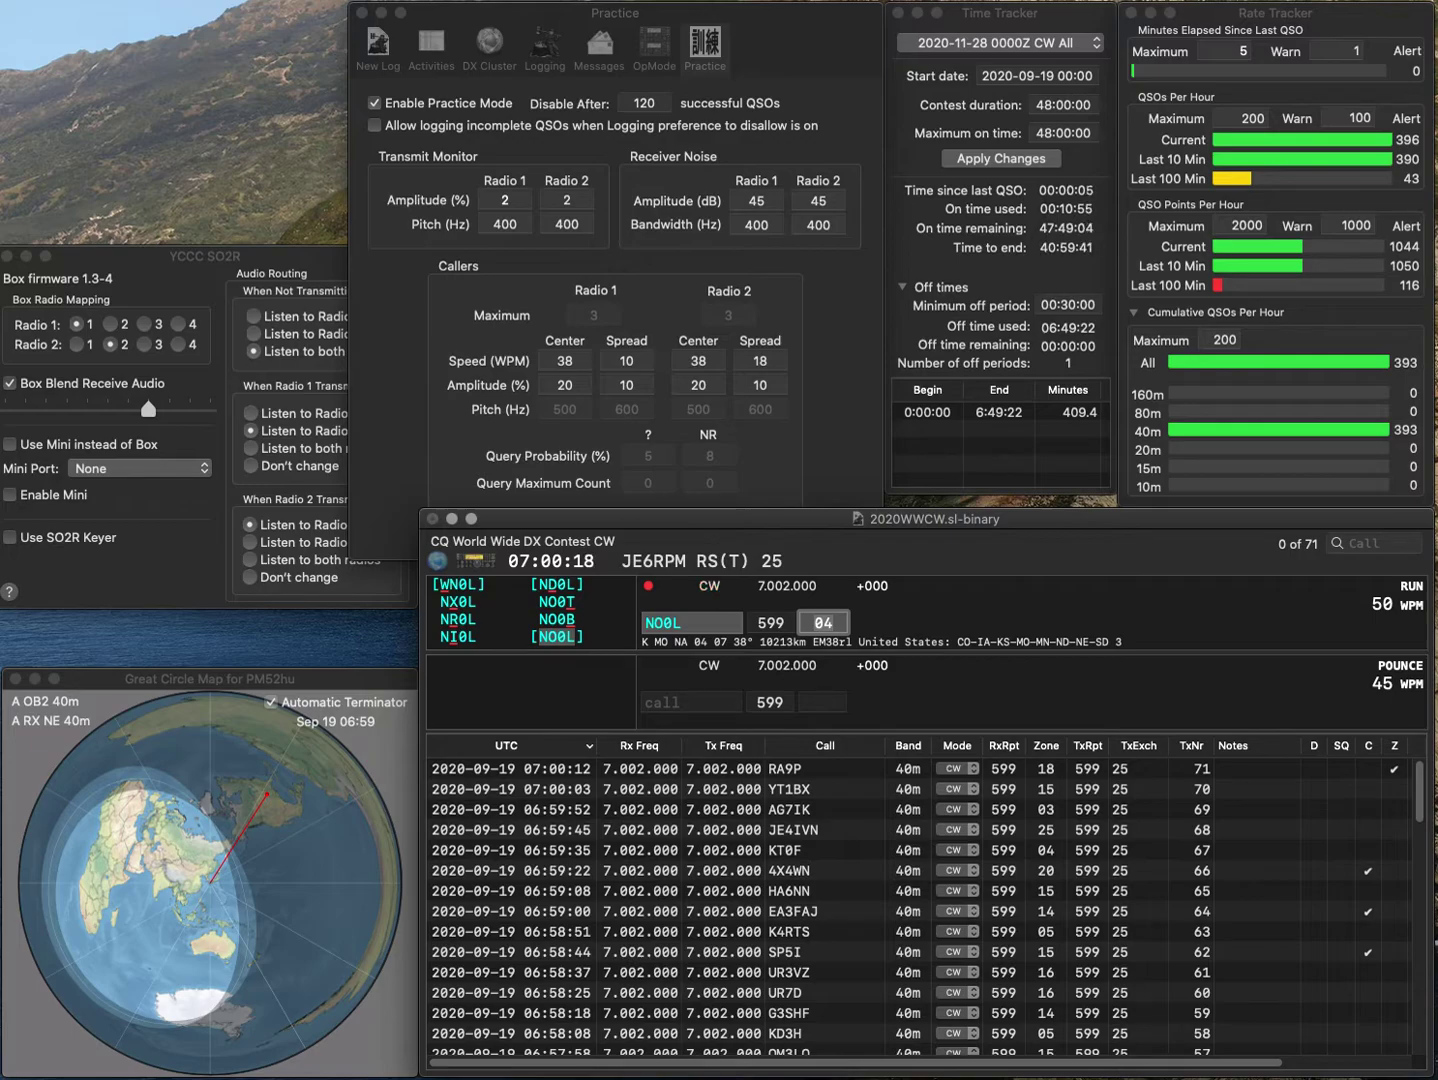
pyautogui.press('Return')
pyautogui.write('IK6NUZ')
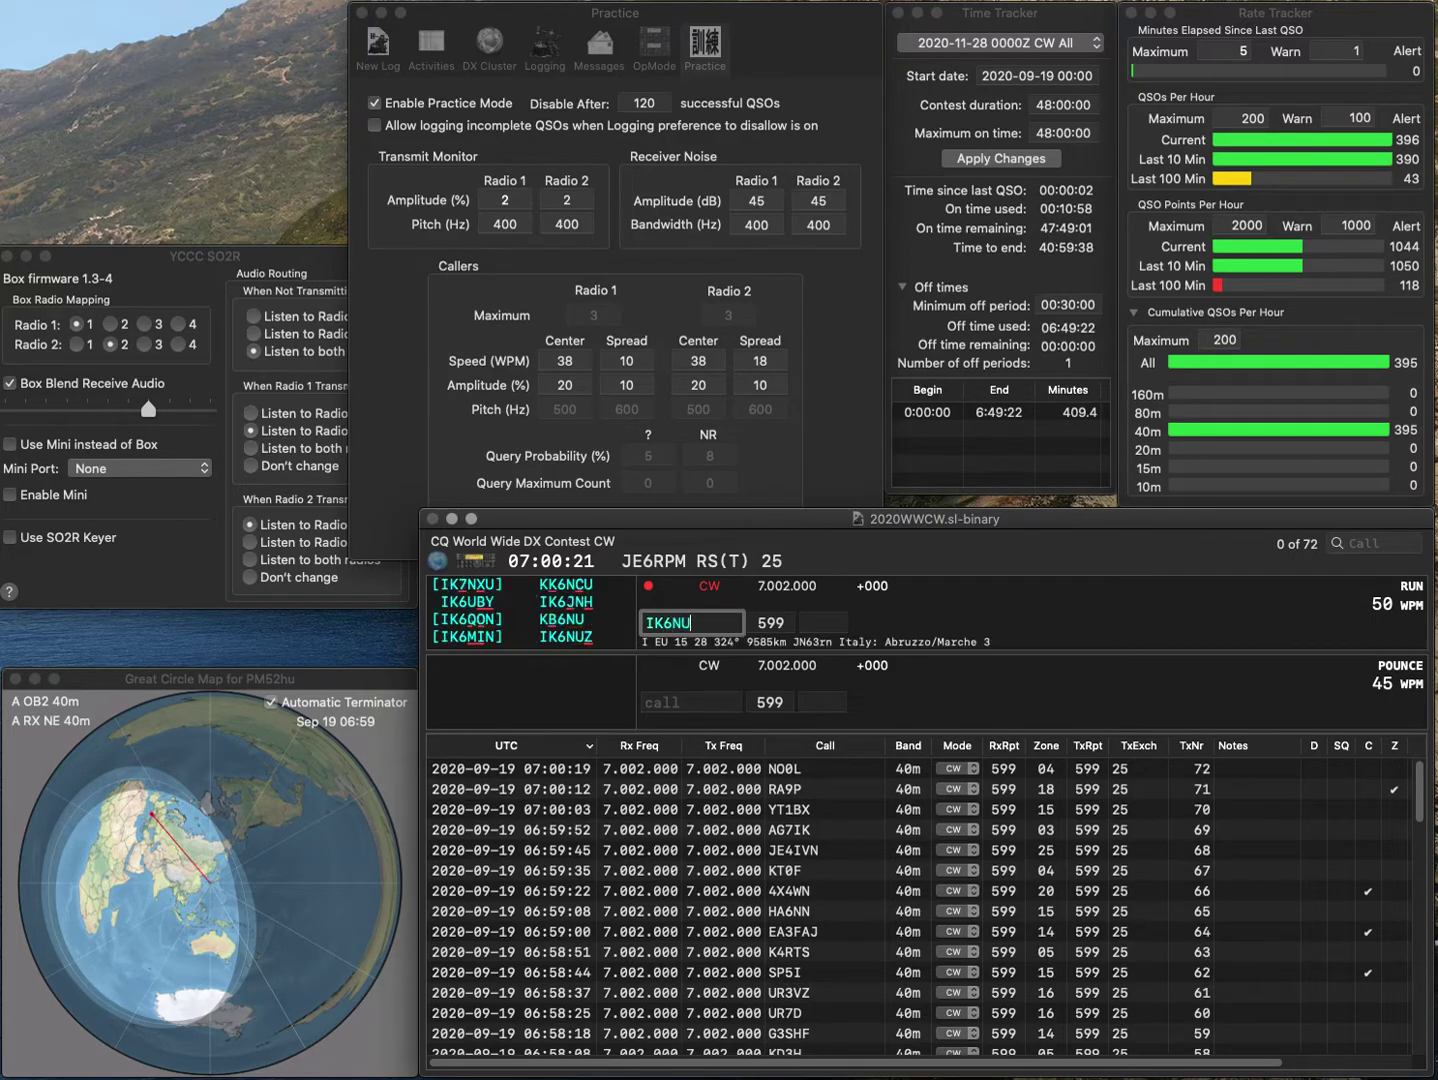
pyautogui.press('Return')
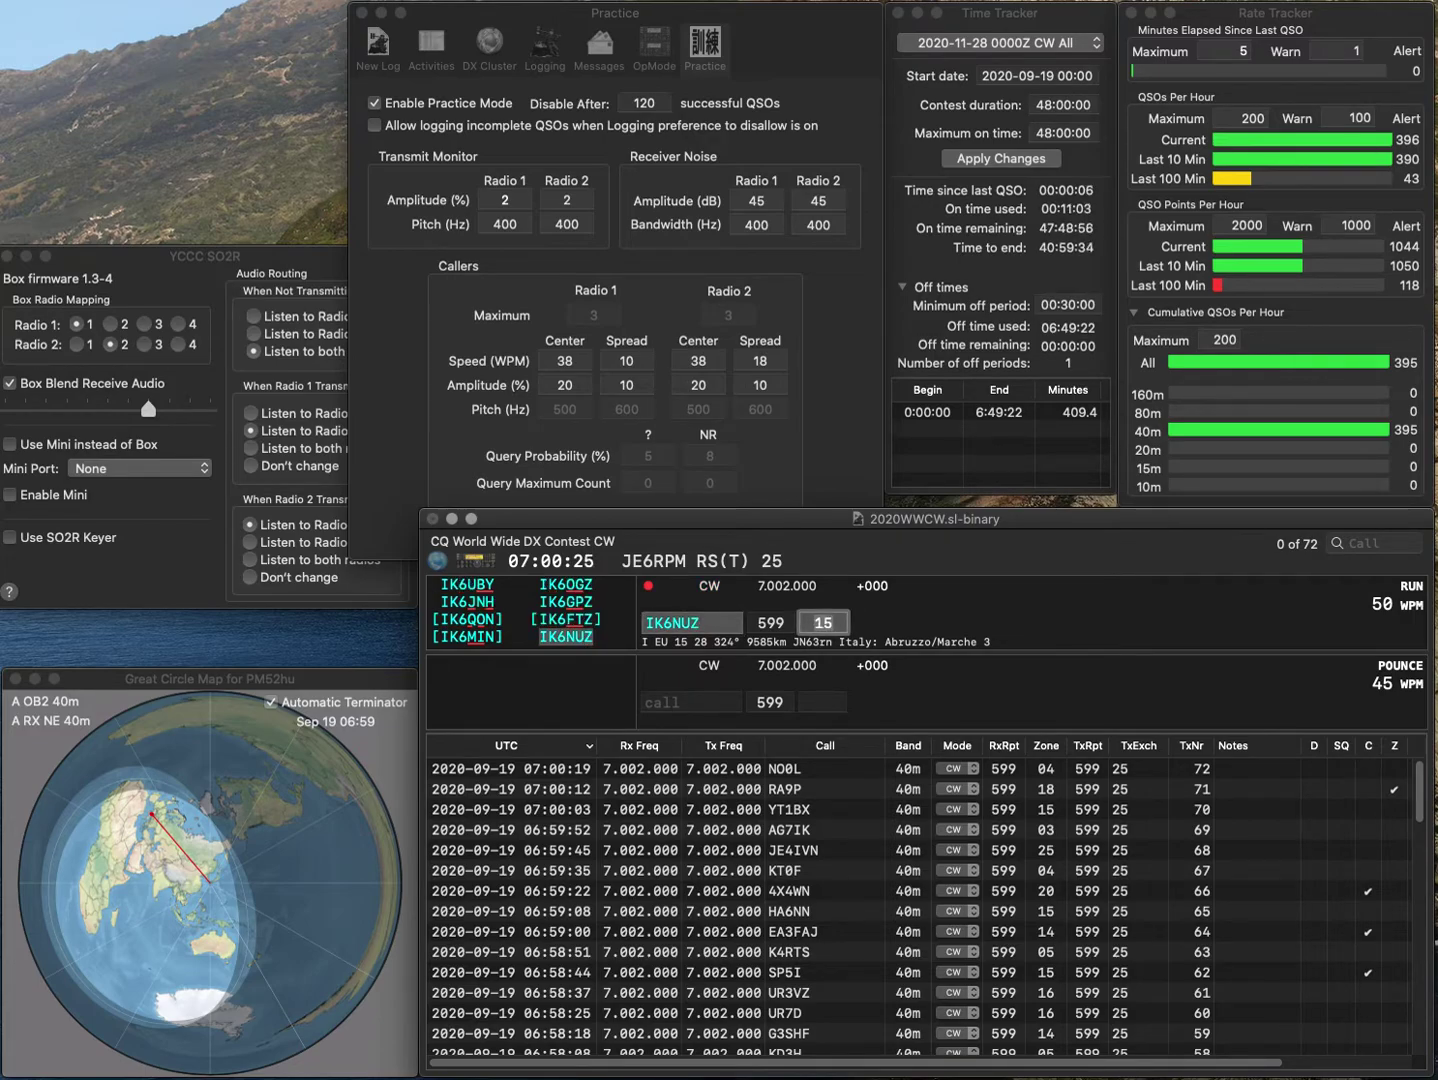
pyautogui.press('Return')
# Answer the next caller as ND3A, correct the call through NB3A to NB2A, and log the run contact with report 599 and zone 05.
pyautogui.write('ND3A')
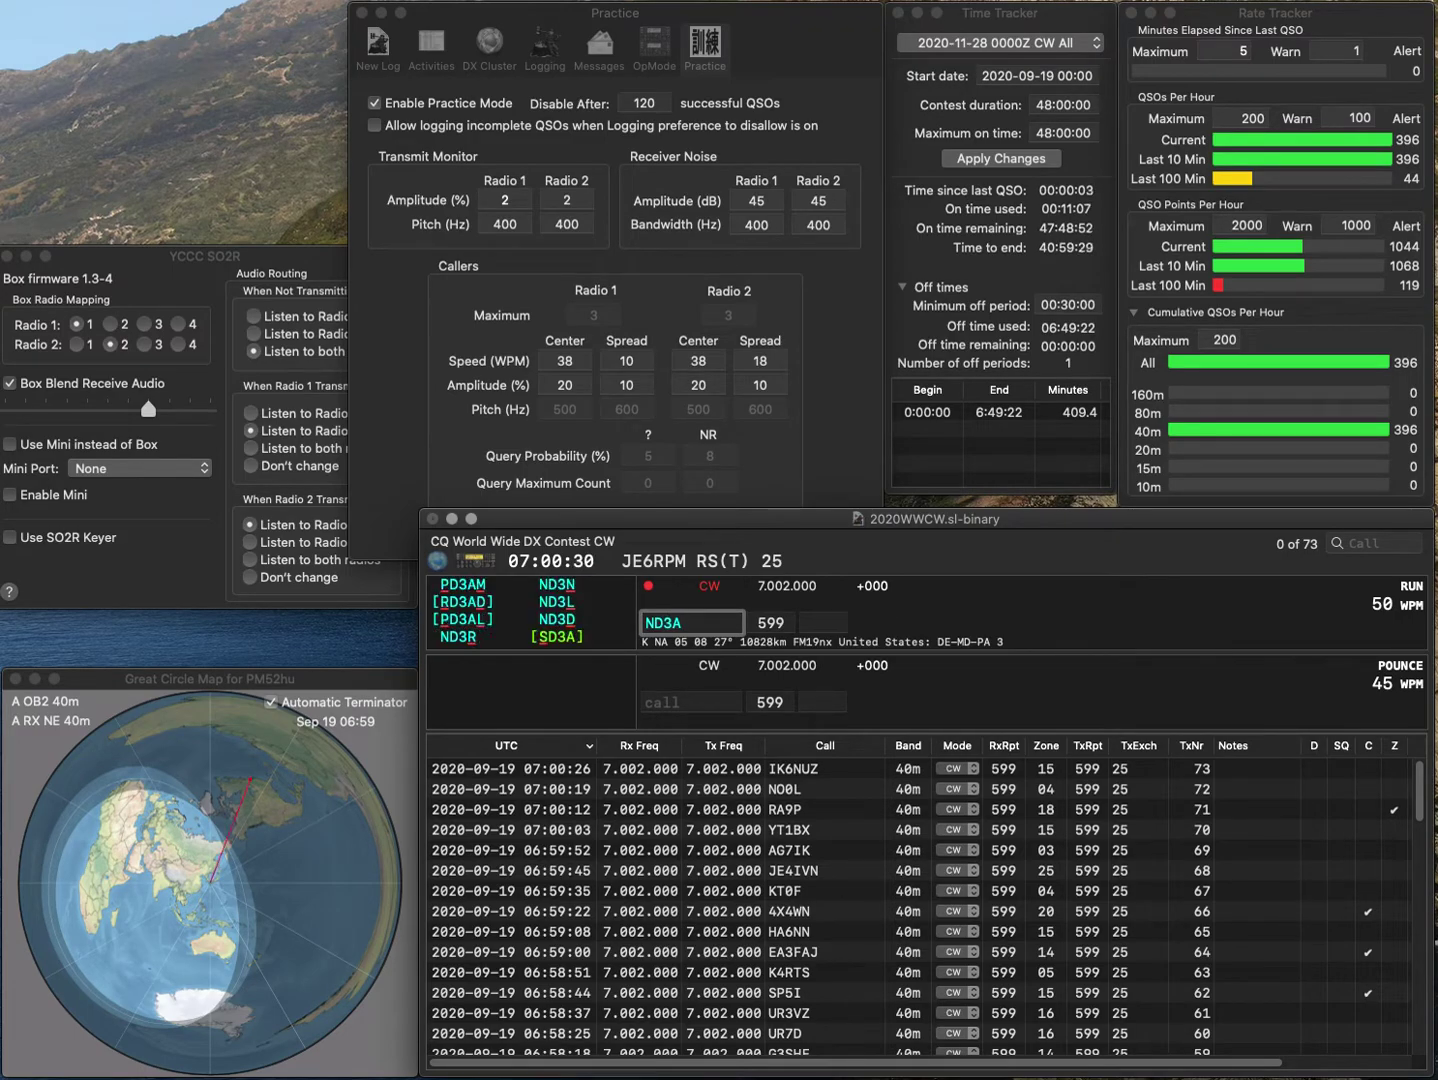
pyautogui.press('Left')
pyautogui.press('BackSpace')
pyautogui.write('B')
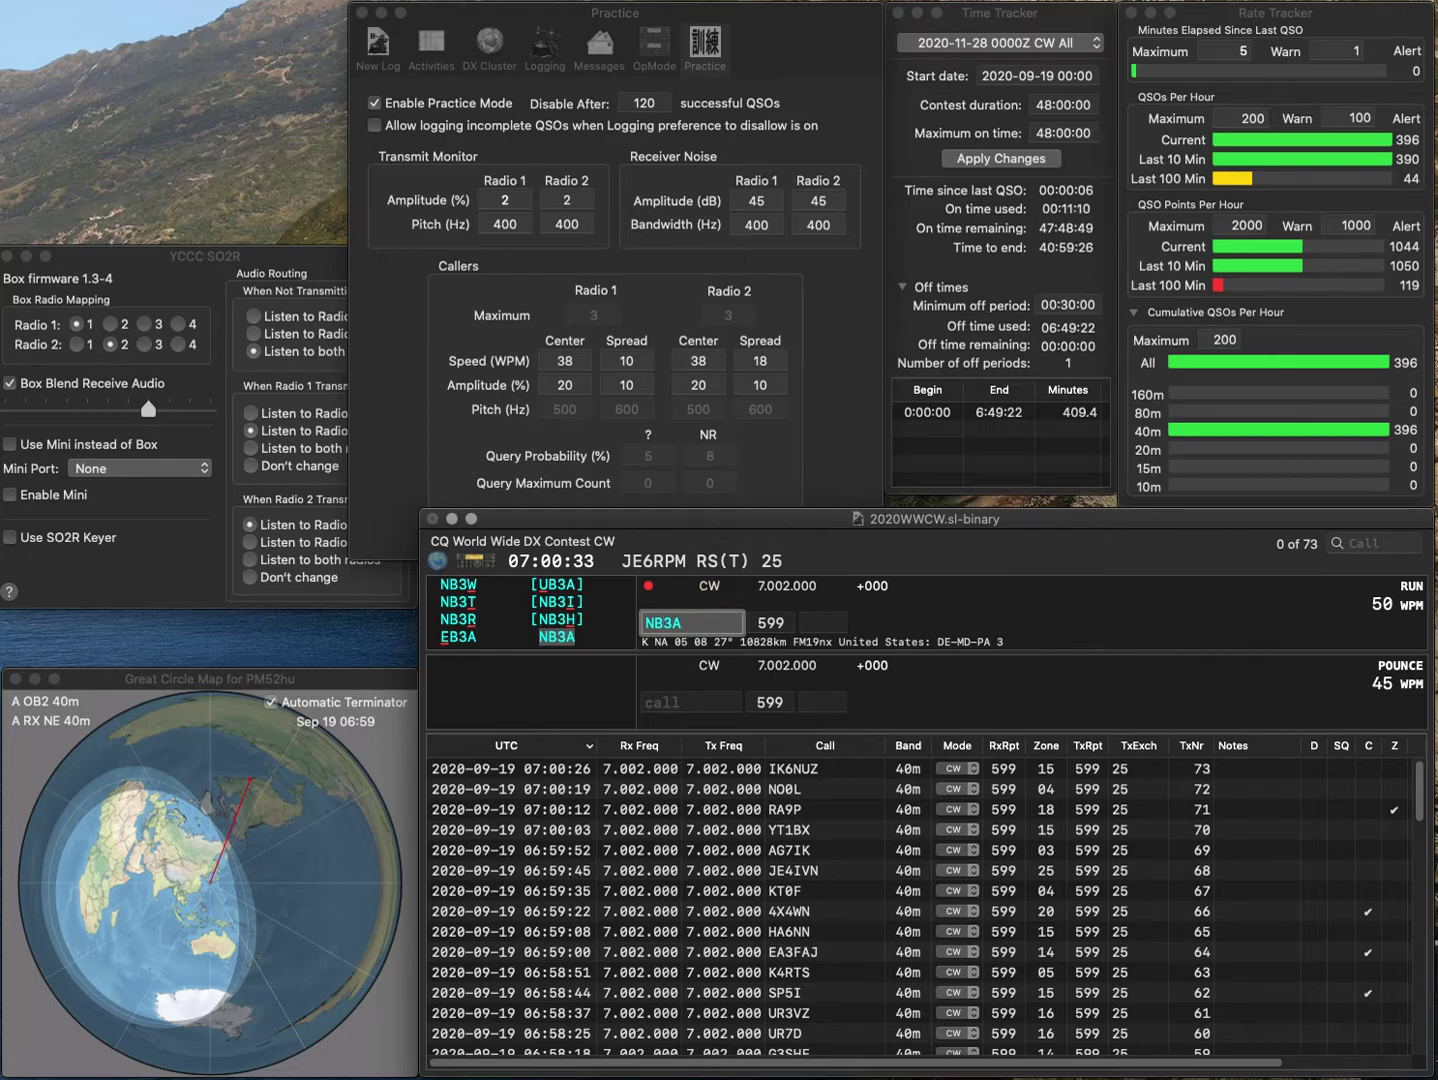
pyautogui.press('Delete')
pyautogui.write('2')
pyautogui.press('Return')
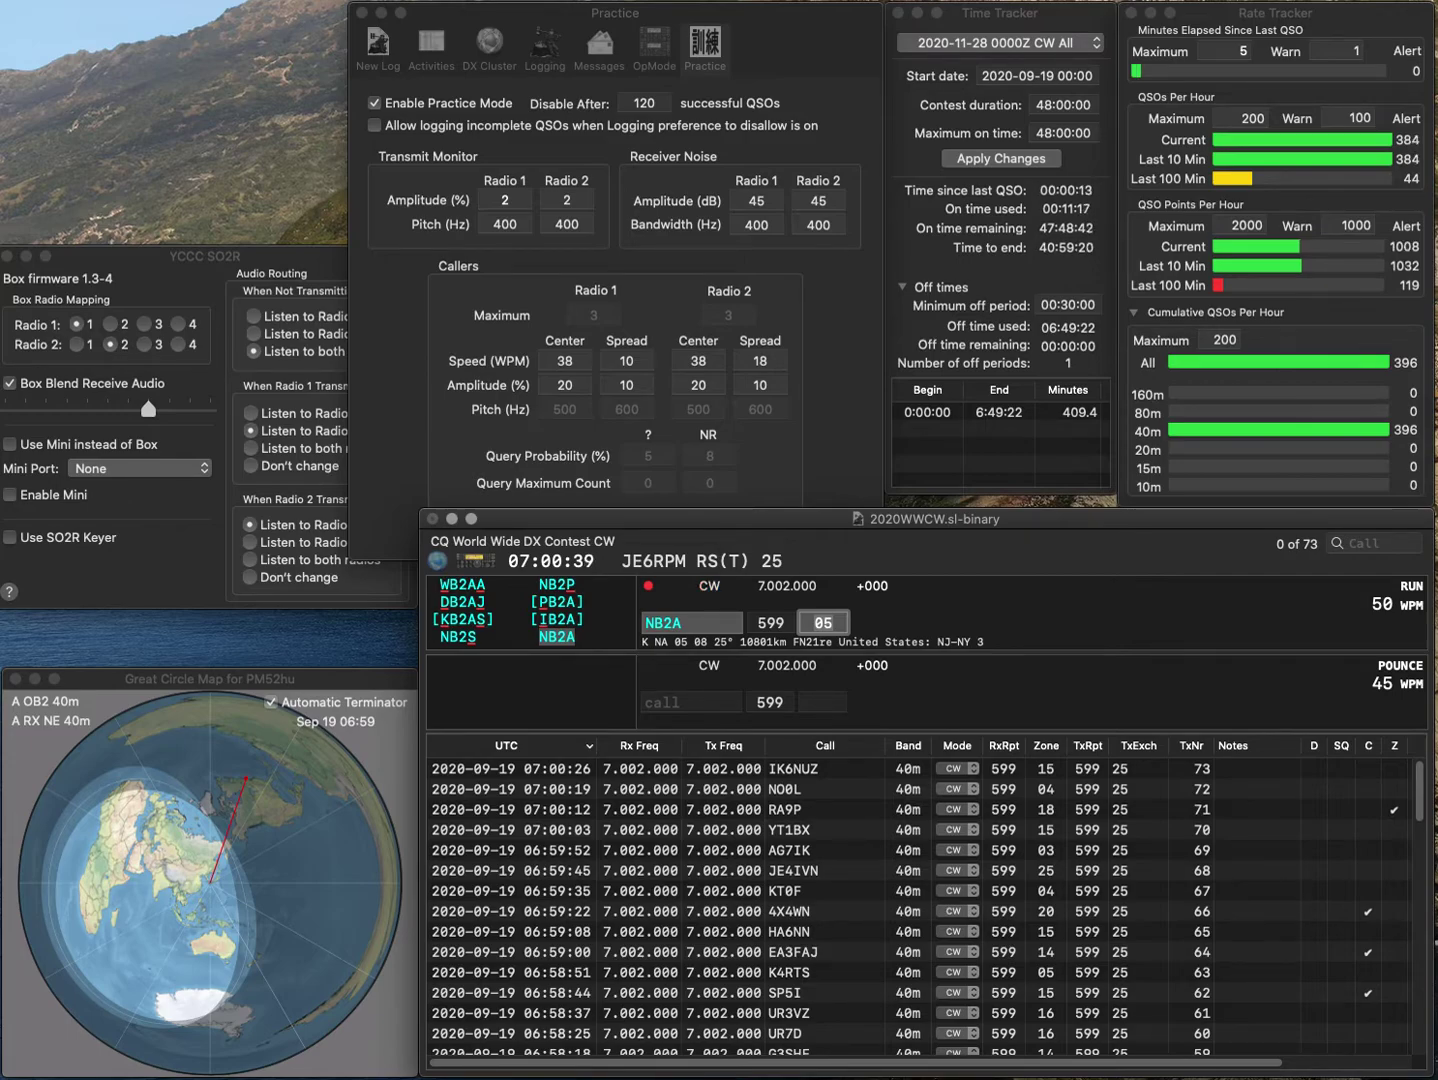
pyautogui.press('Return')
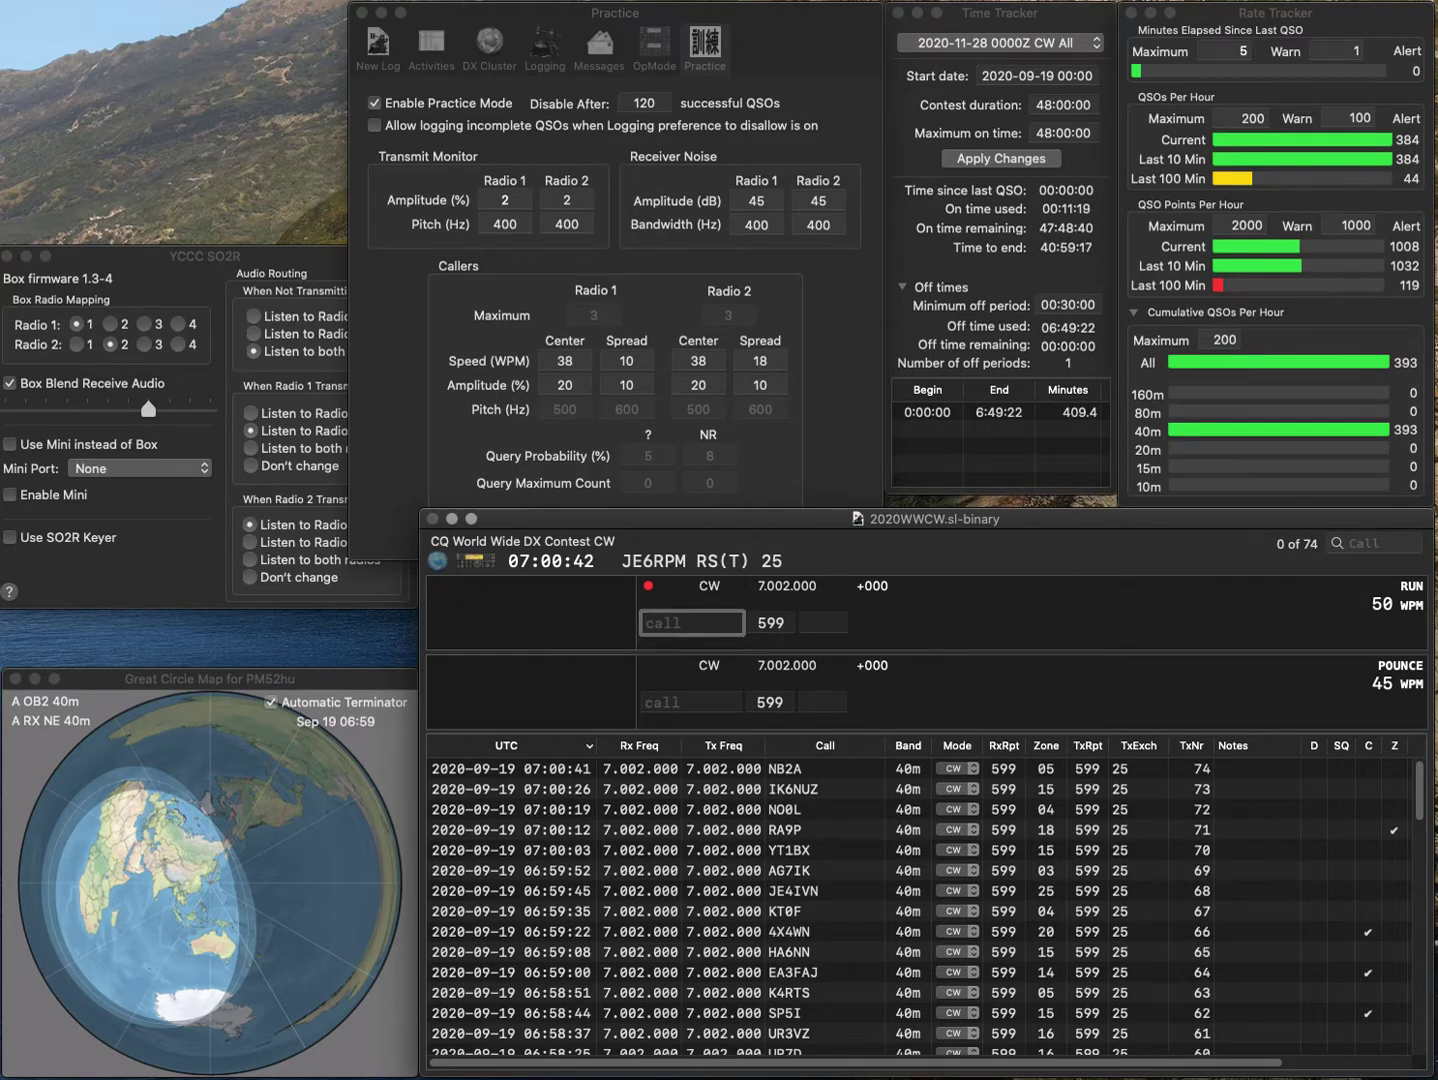
pyautogui.write('IZ5ILC')
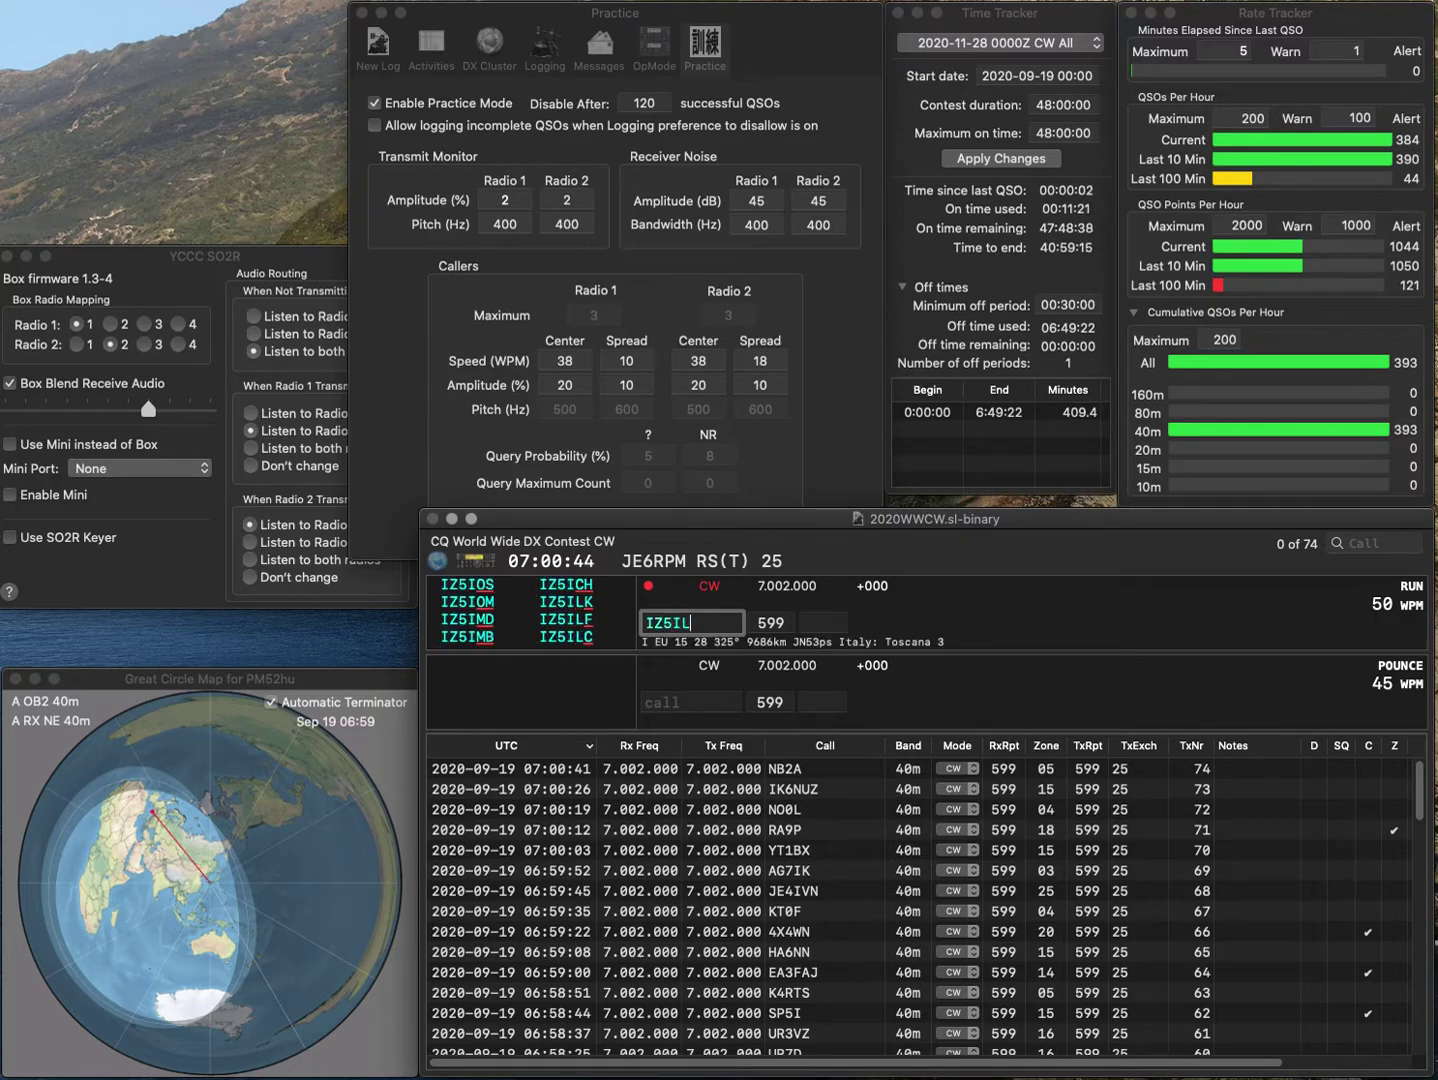
pyautogui.press('space')
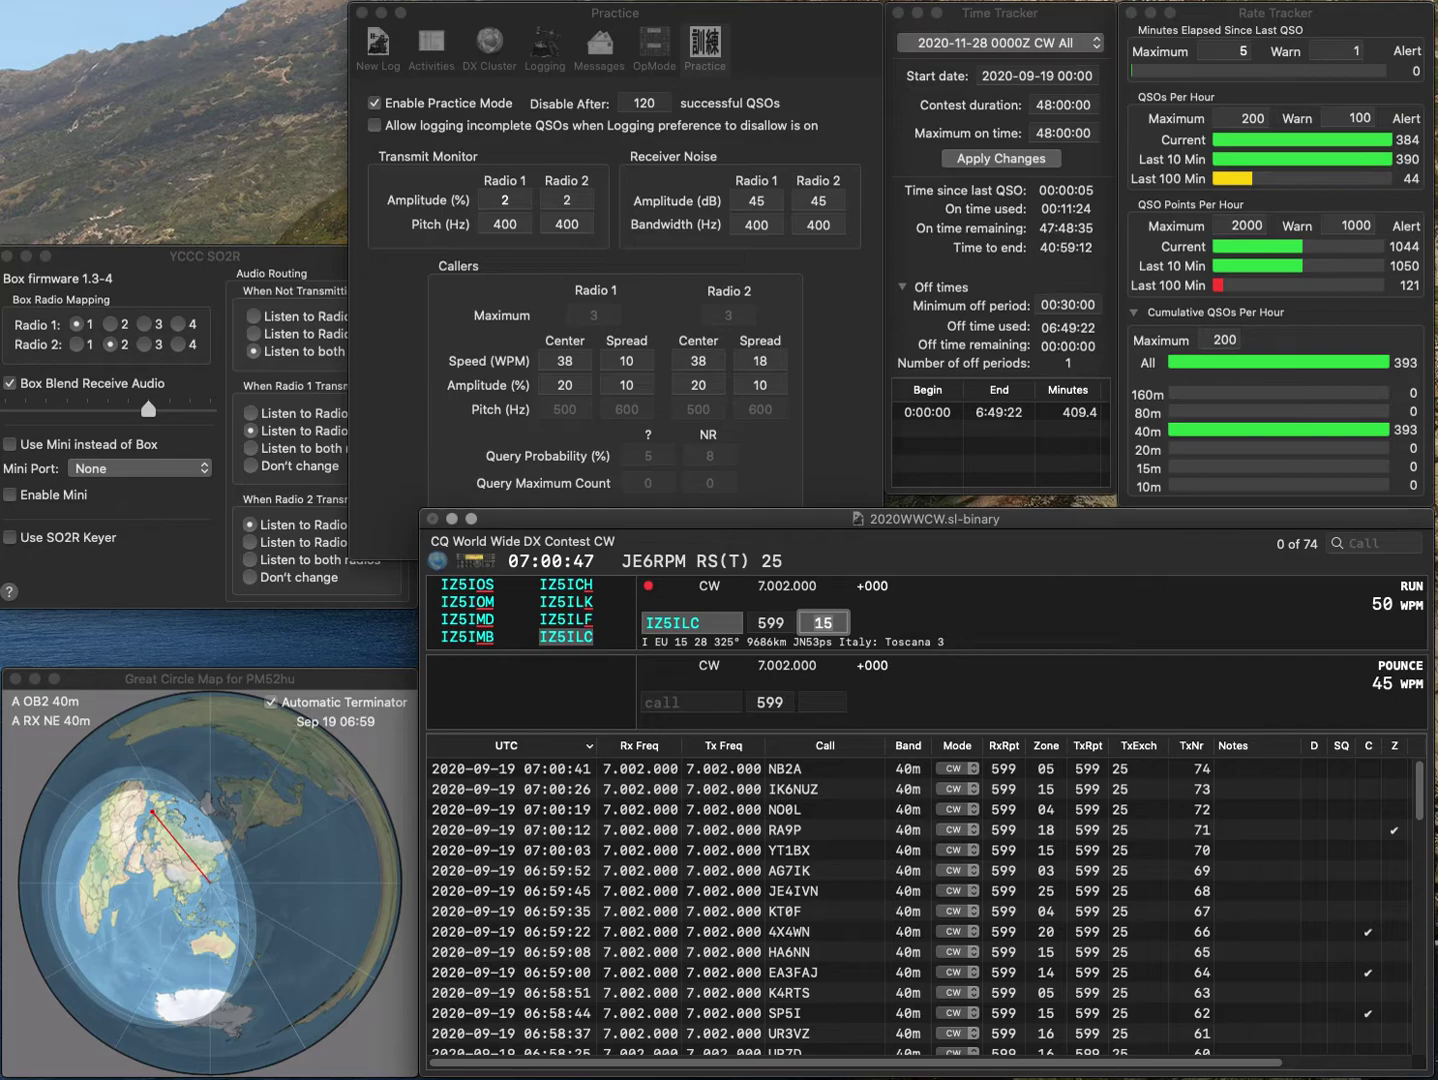
pyautogui.press('Return')
# Enter the next caller as AV2K, correct the call to A42K, and log the run contact with report 599 and zone 21.
pyautogui.write('AV2K')
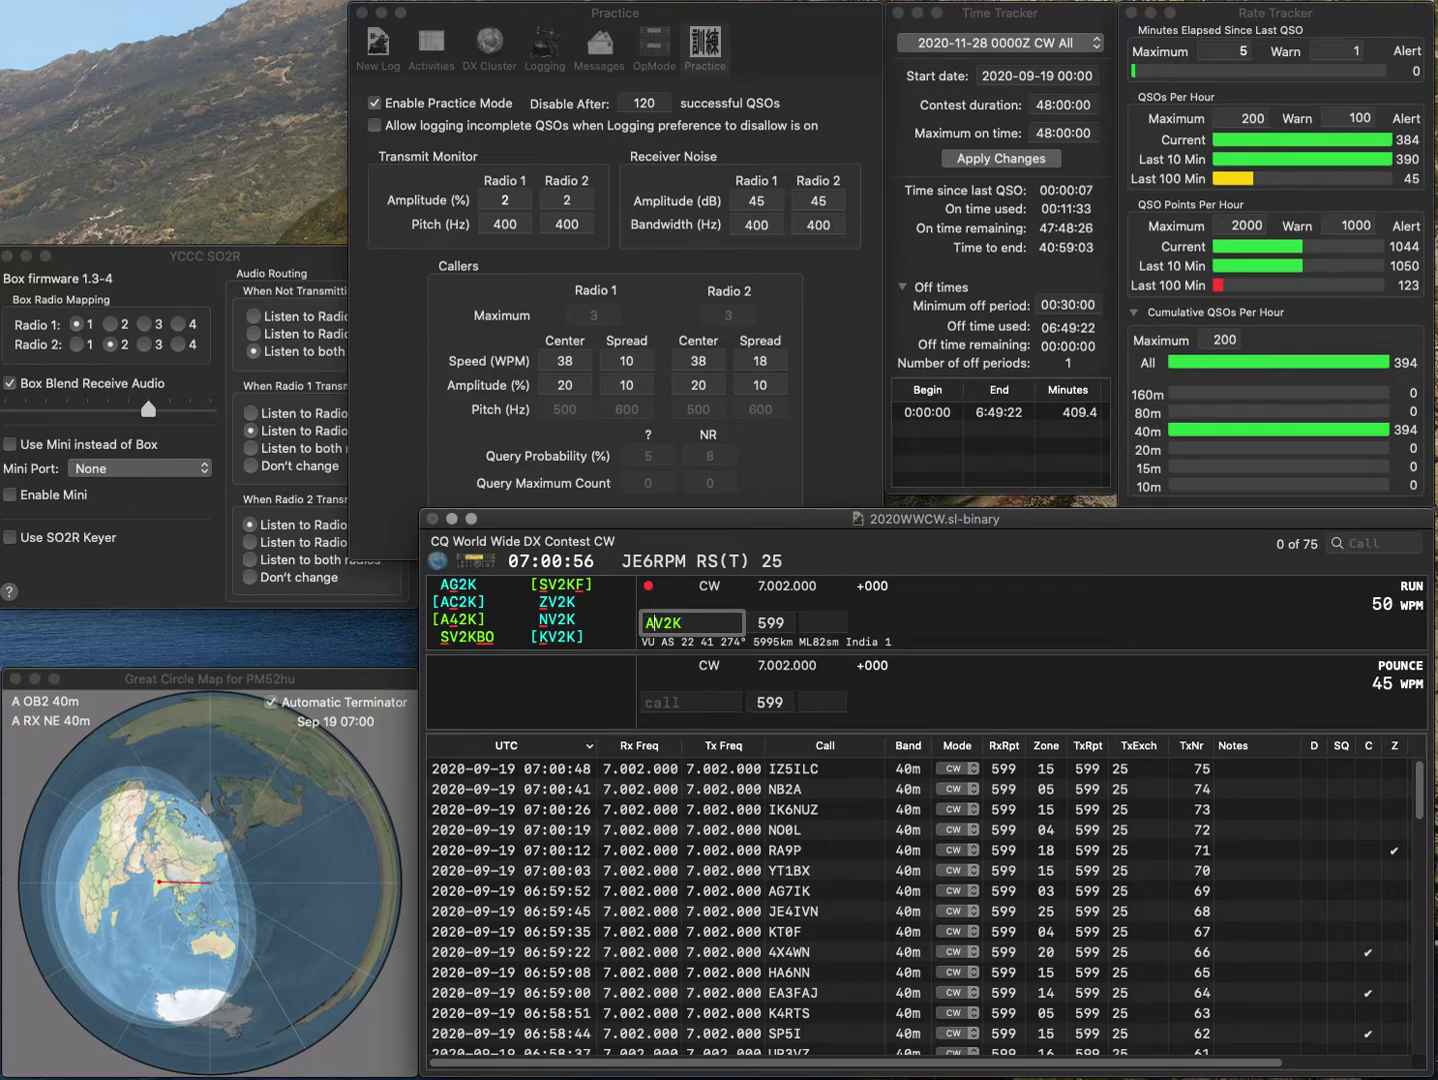
pyautogui.press('Delete')
pyautogui.write('4')
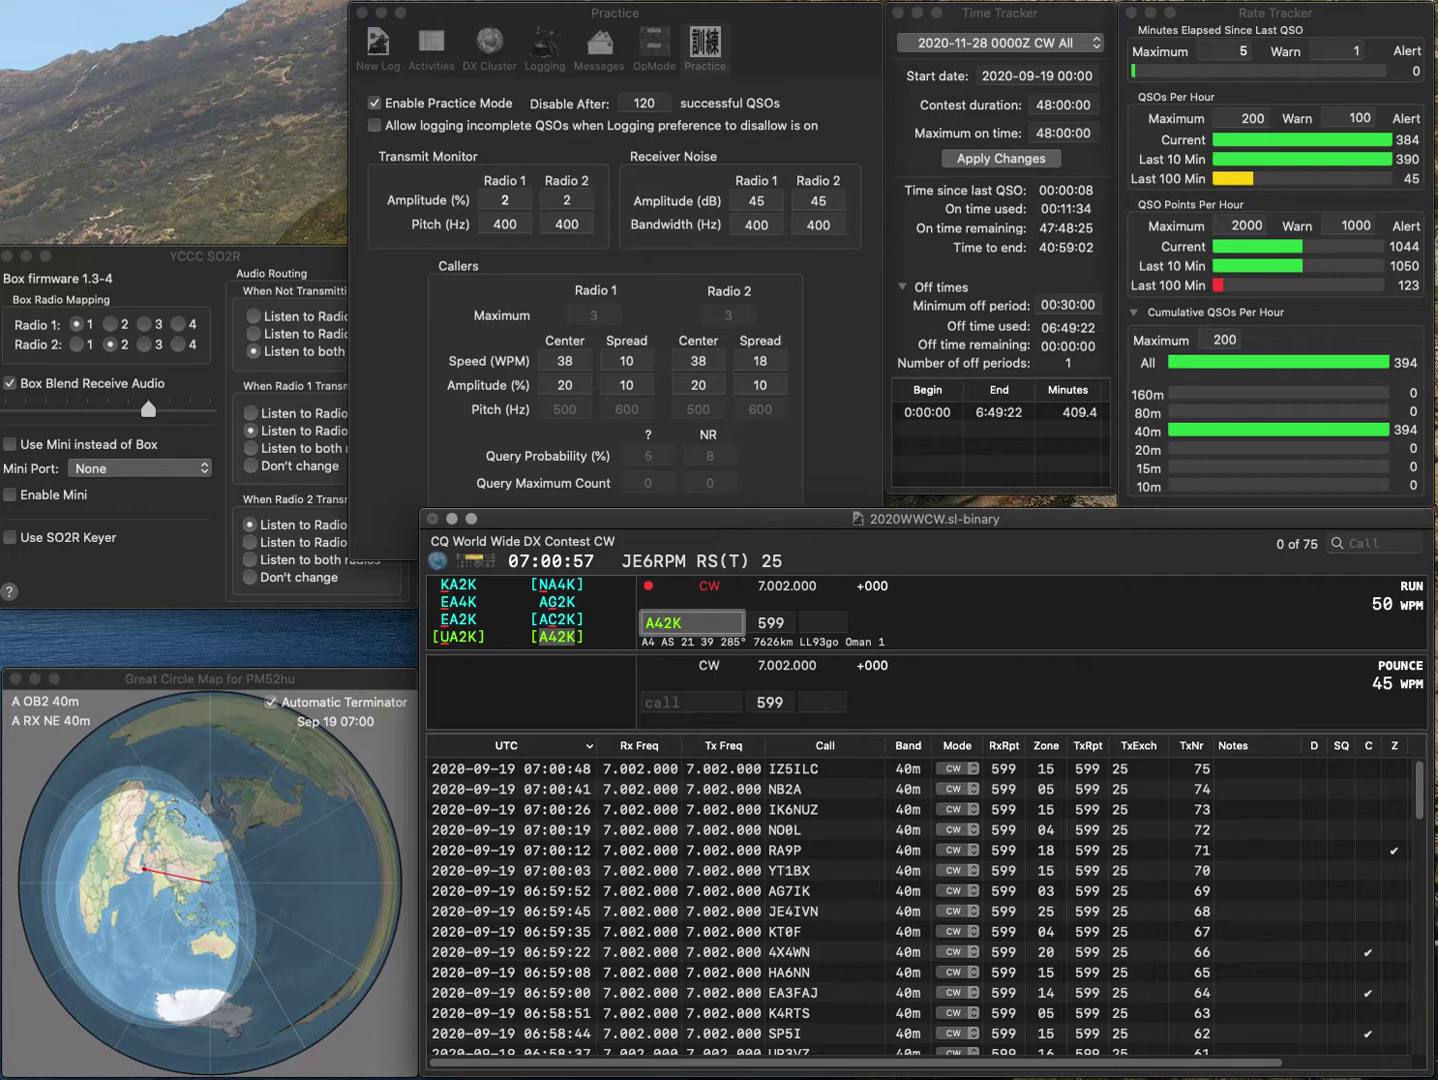
pyautogui.press('Tab')
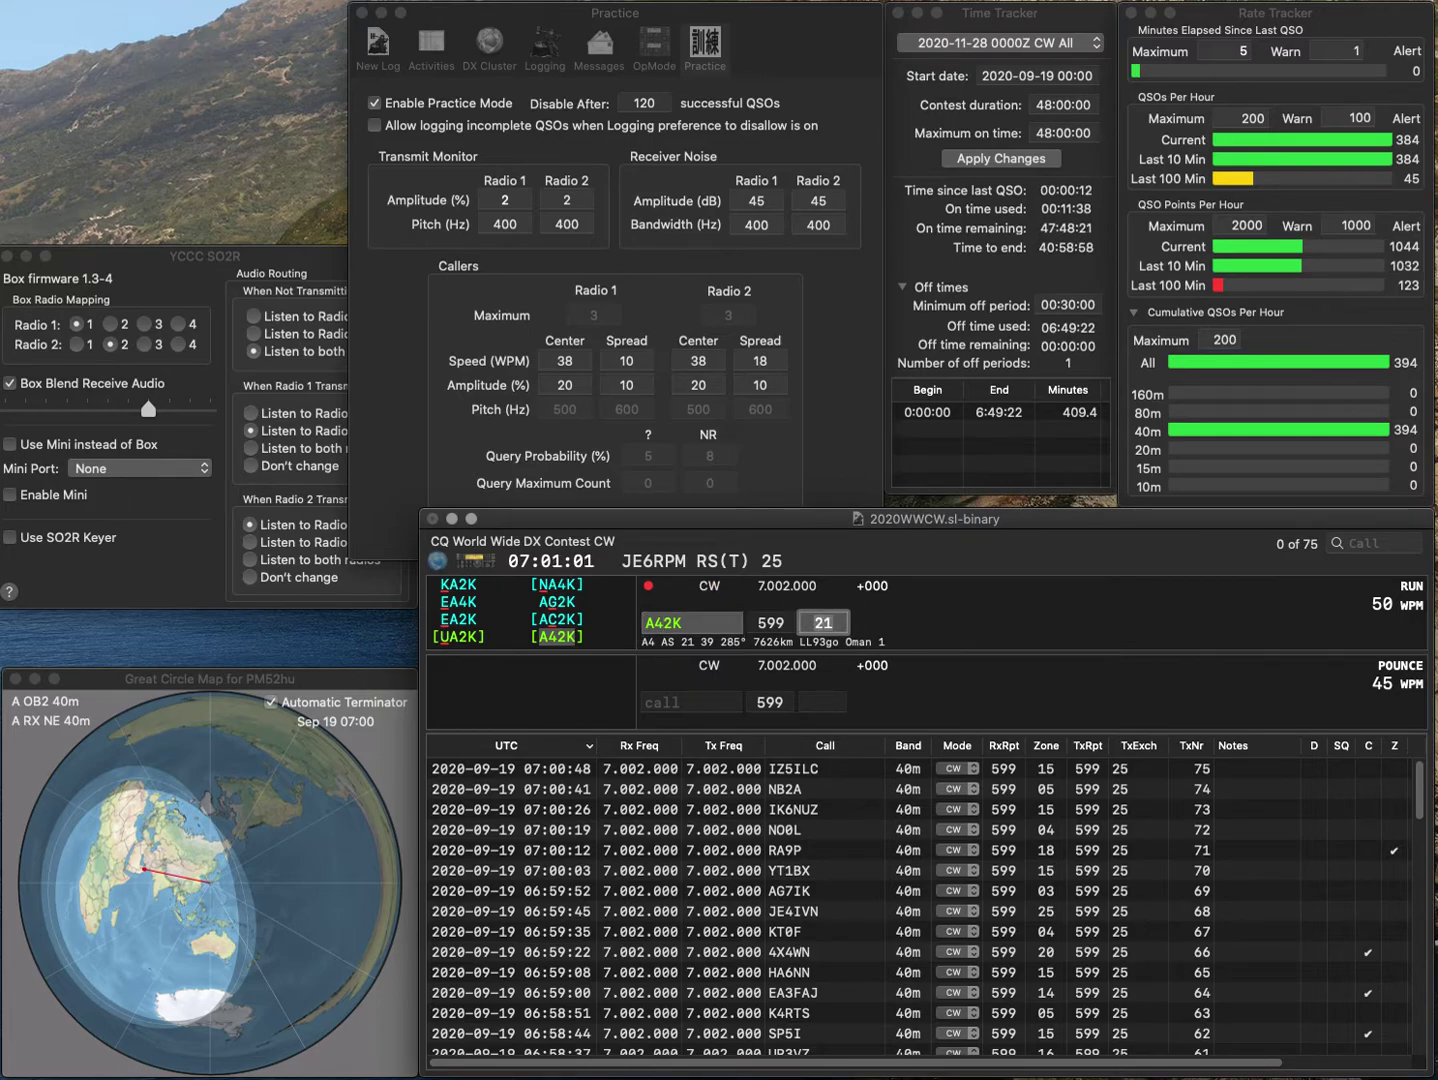
pyautogui.press('Return')
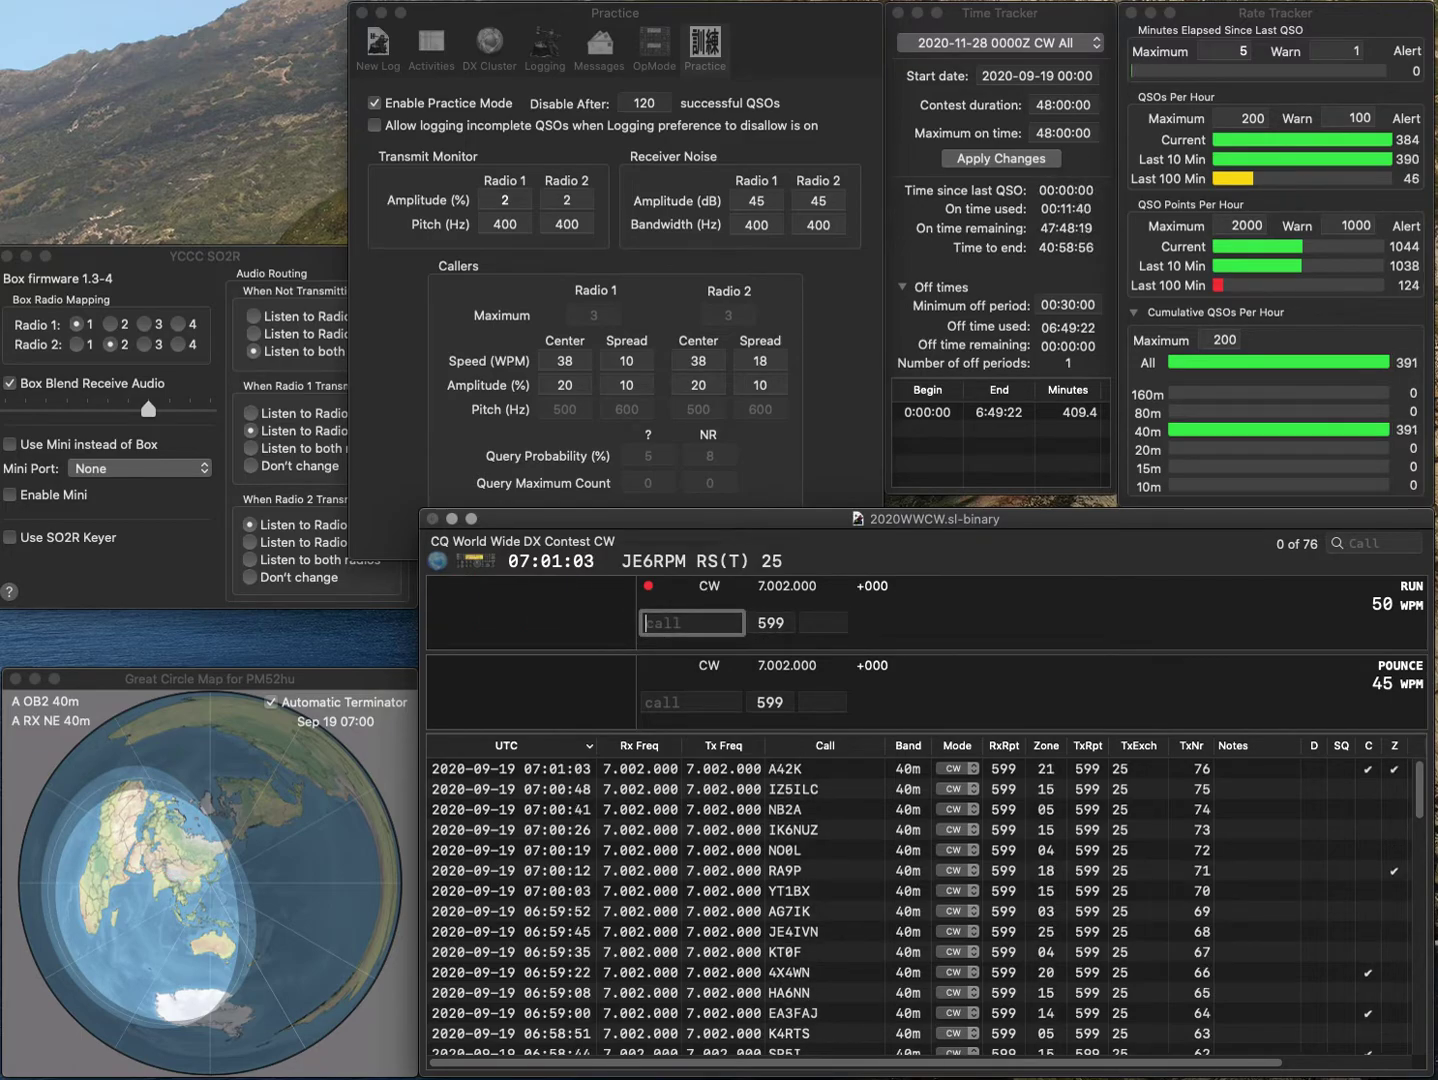
pyautogui.write('JA1ADR')
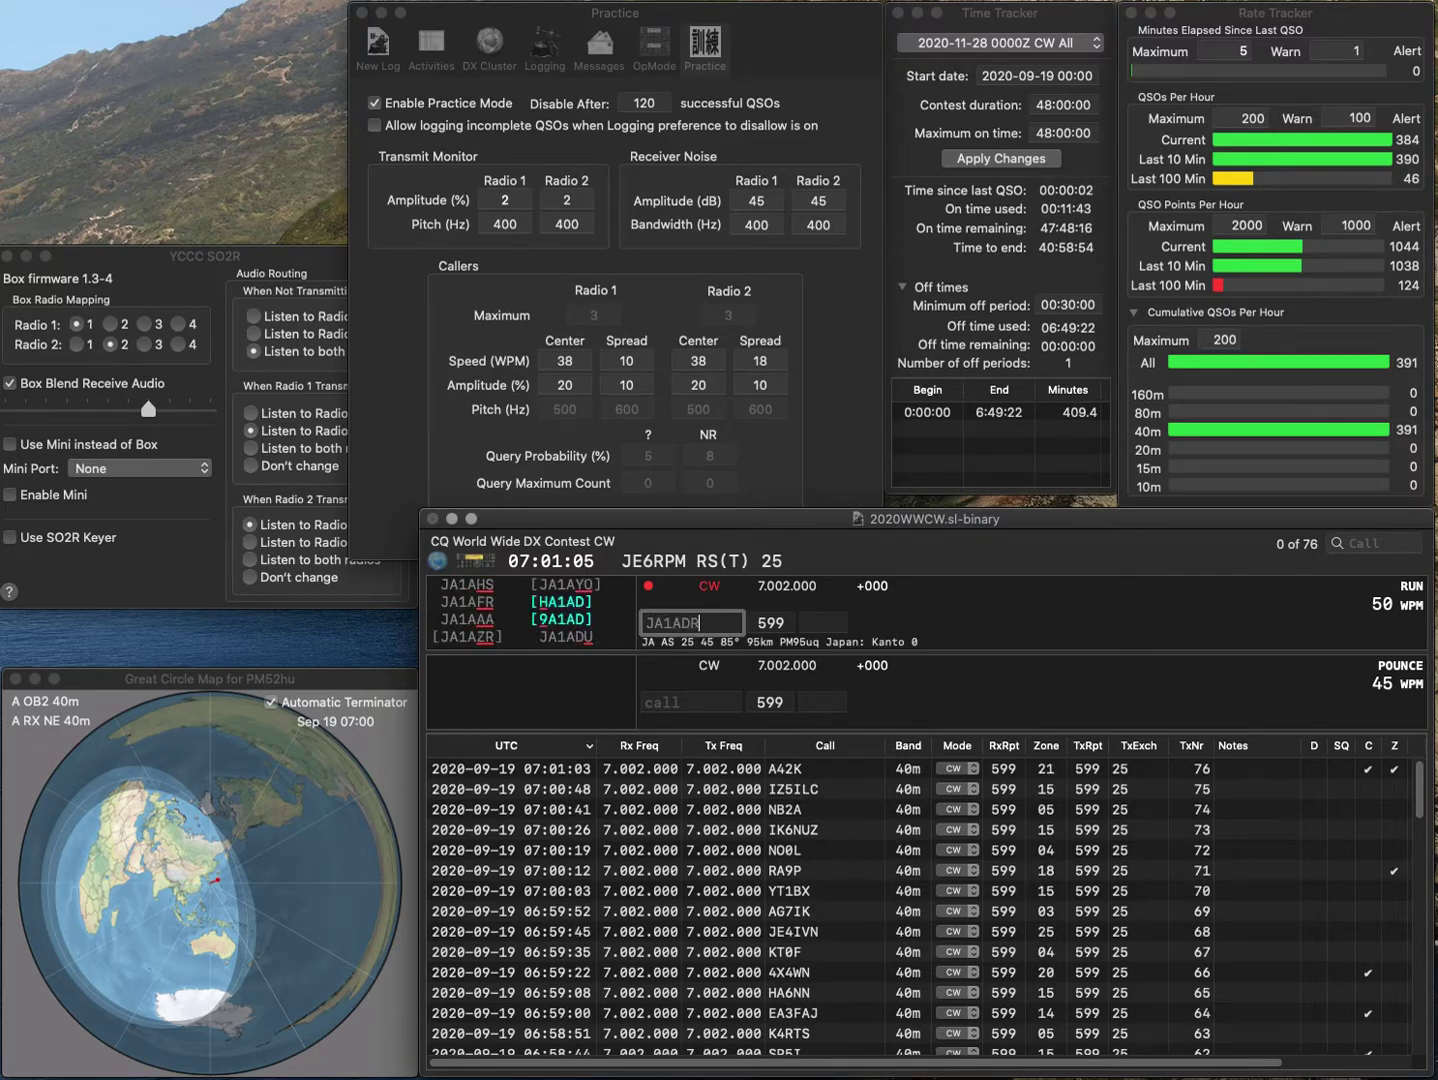
pyautogui.press('Return')
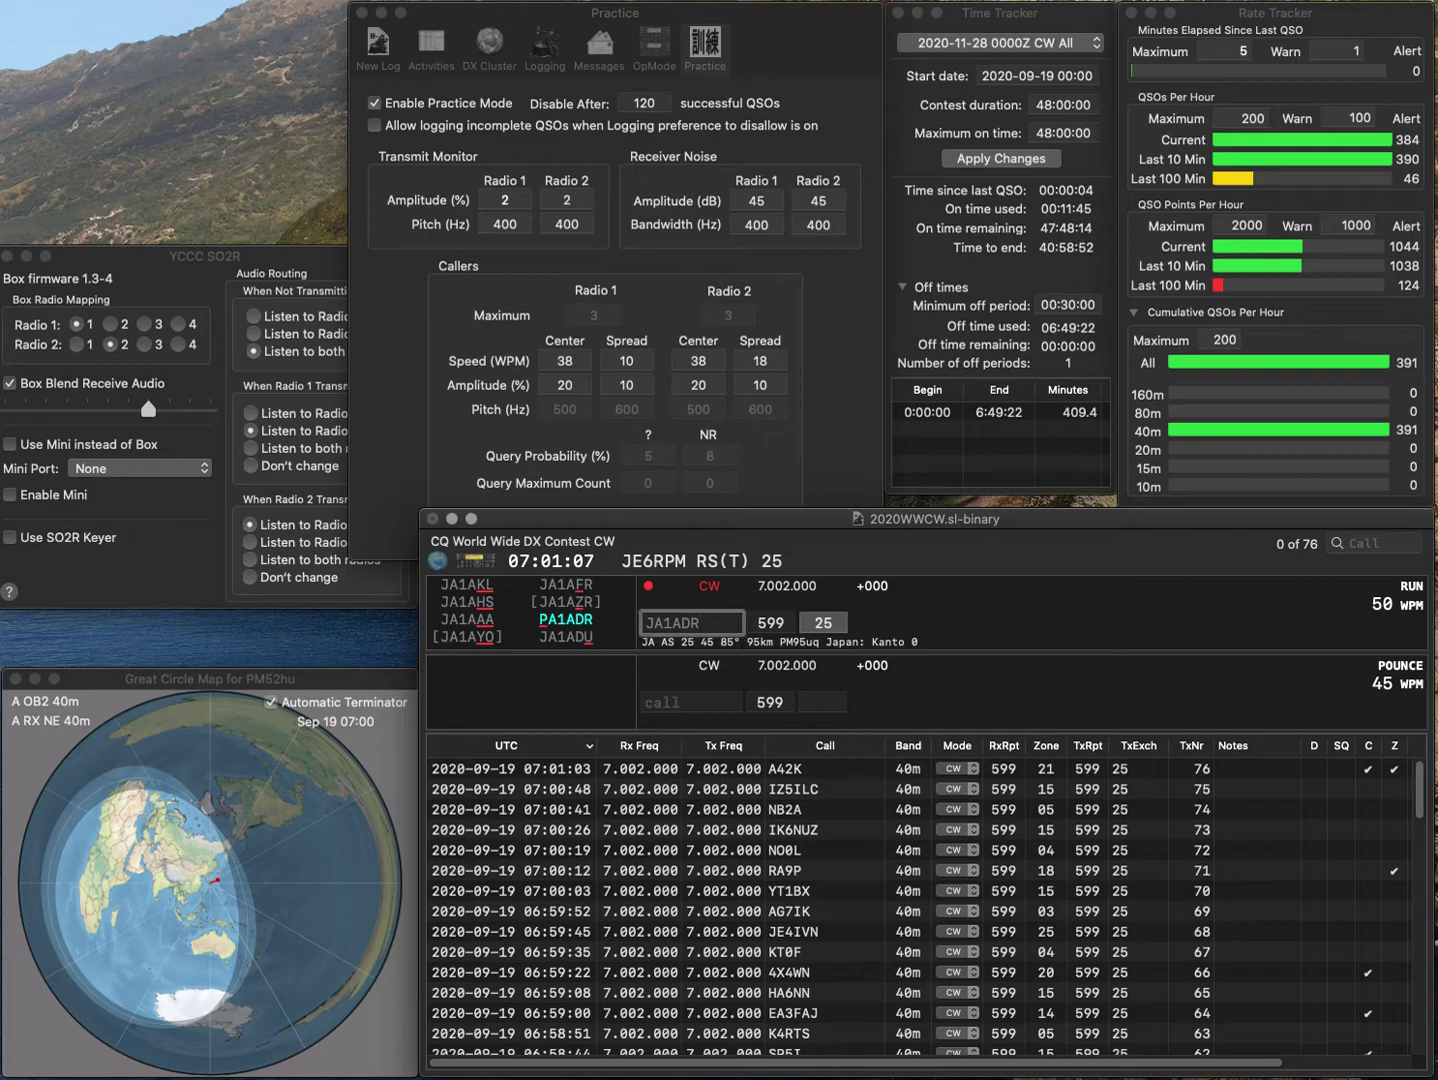
pyautogui.press('Delete')
pyautogui.write('P')
pyautogui.press('Return')
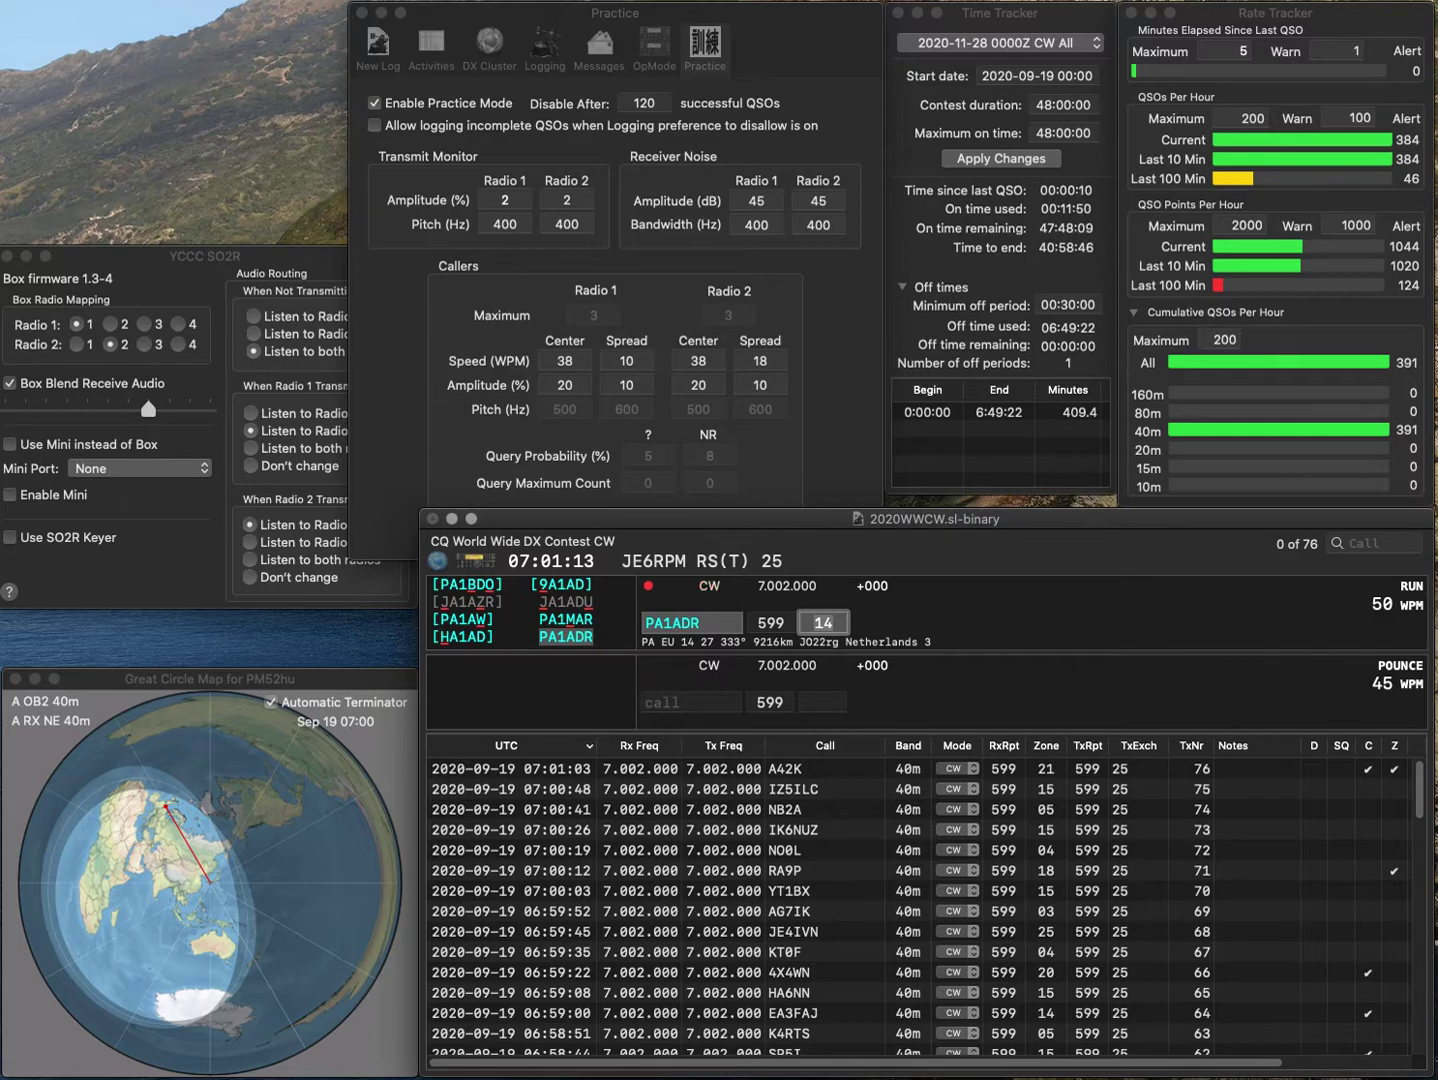
pyautogui.press('Return')
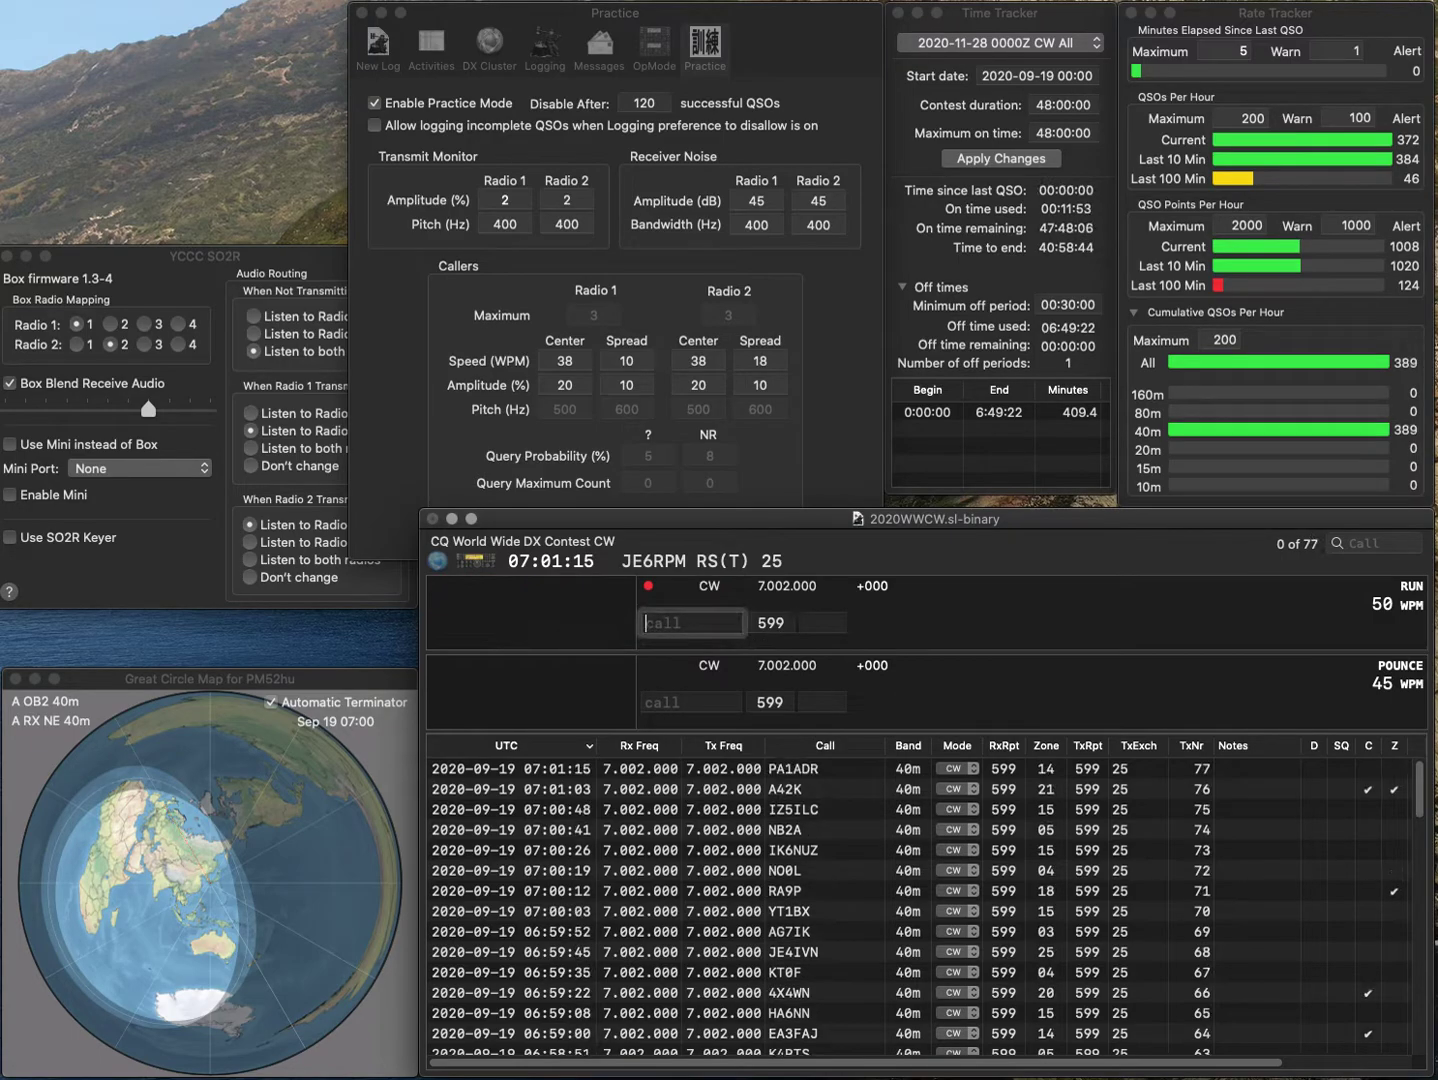
# Log run contacts with A61FK in zone 21 and DL7USM in zone 14, both with report 599.
pyautogui.write('A61FK')
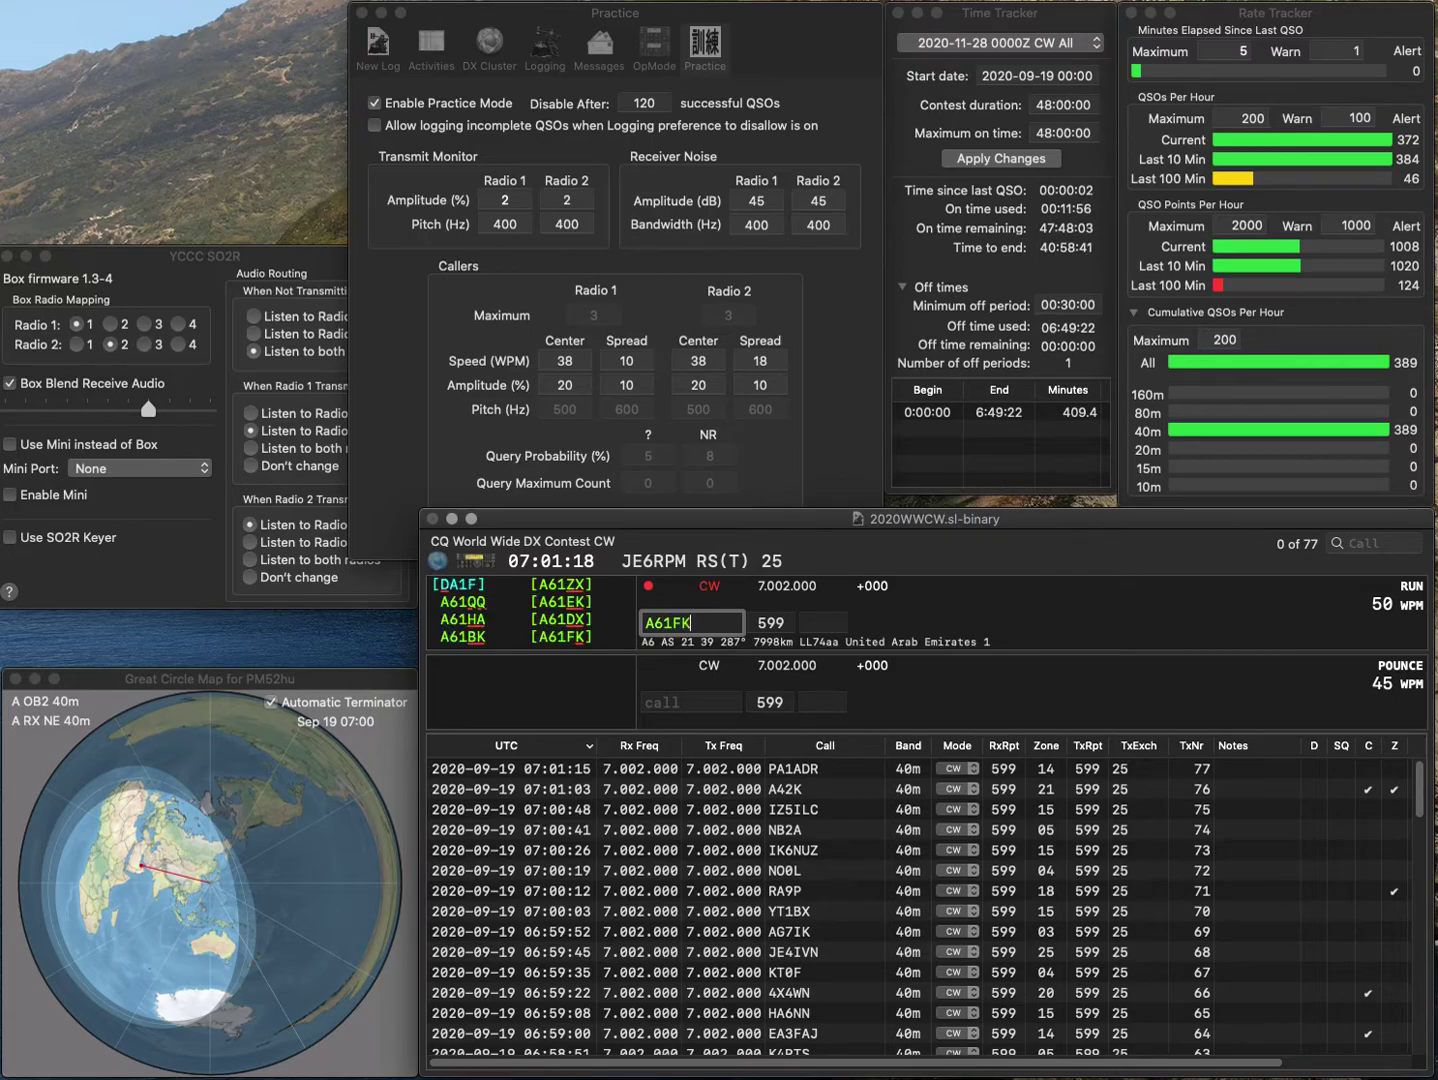
pyautogui.press('Return')
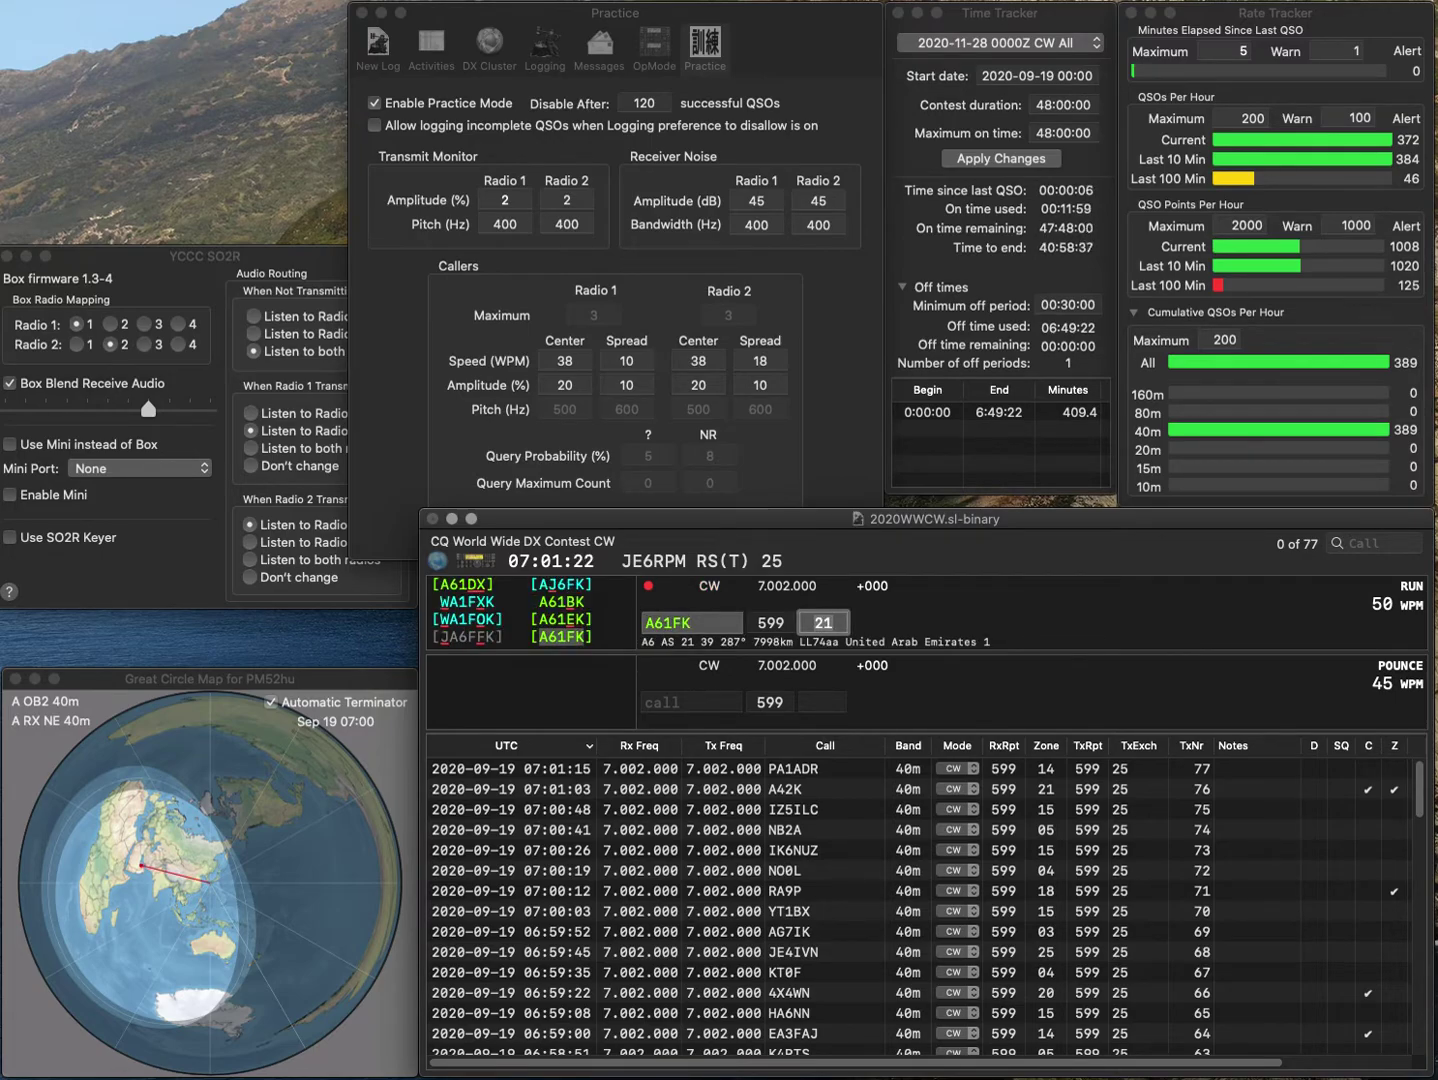
pyautogui.press('Return')
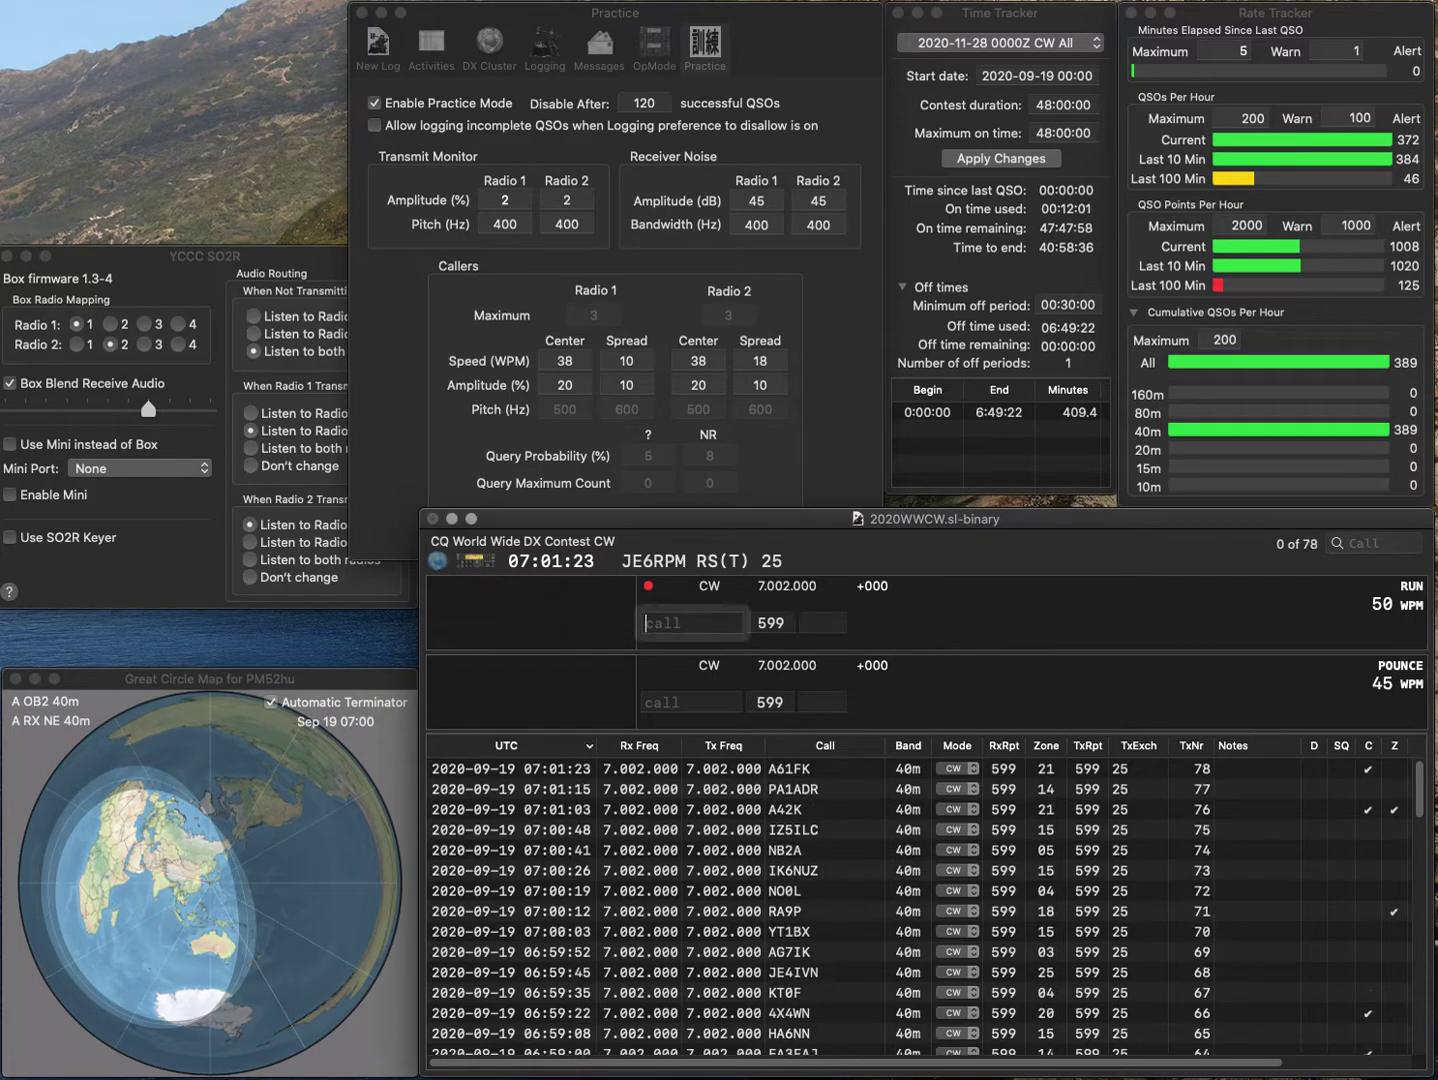
pyautogui.write('DL')
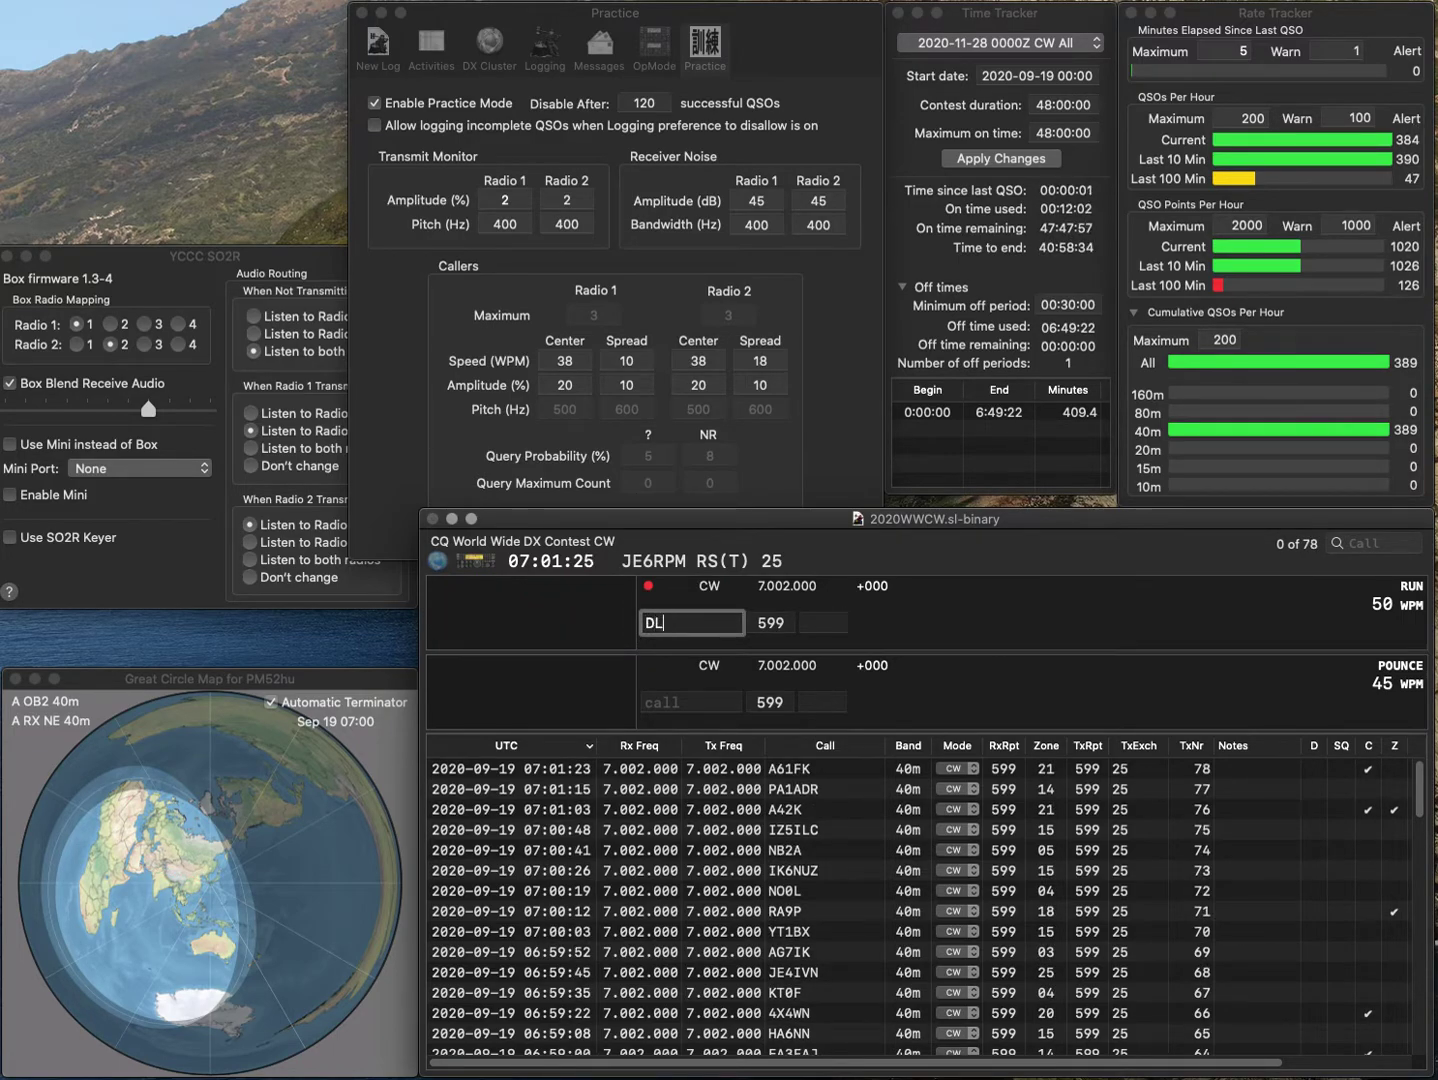
pyautogui.write('7USM')
pyautogui.press('space')
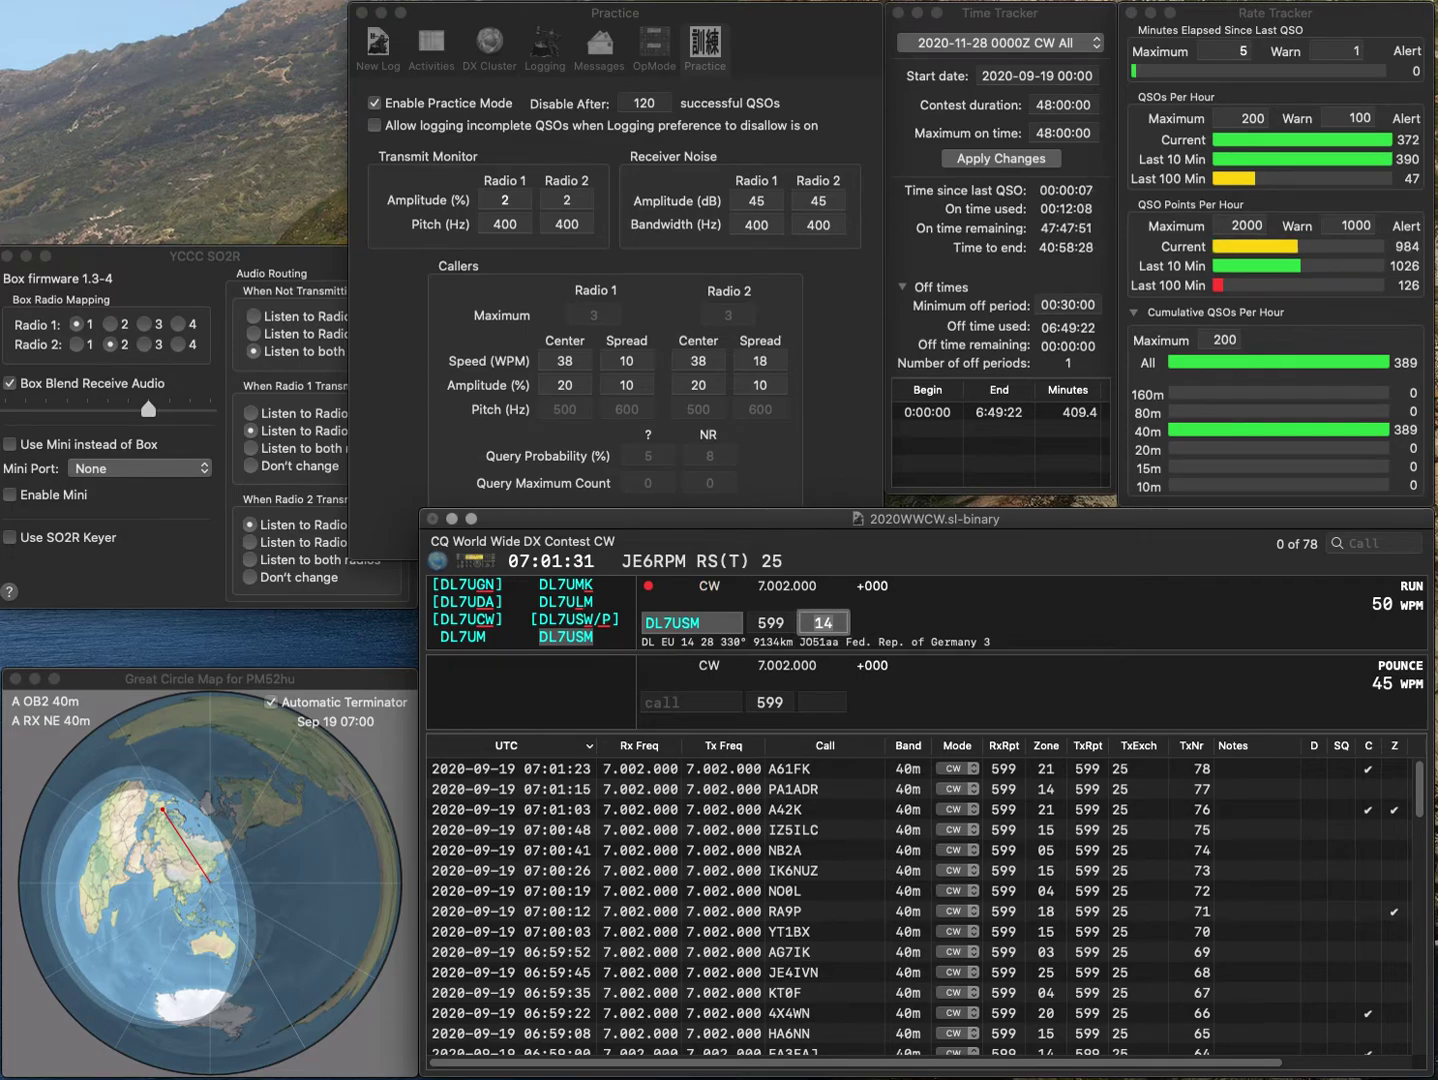
pyautogui.press('Return')
pyautogui.write('F4STA')
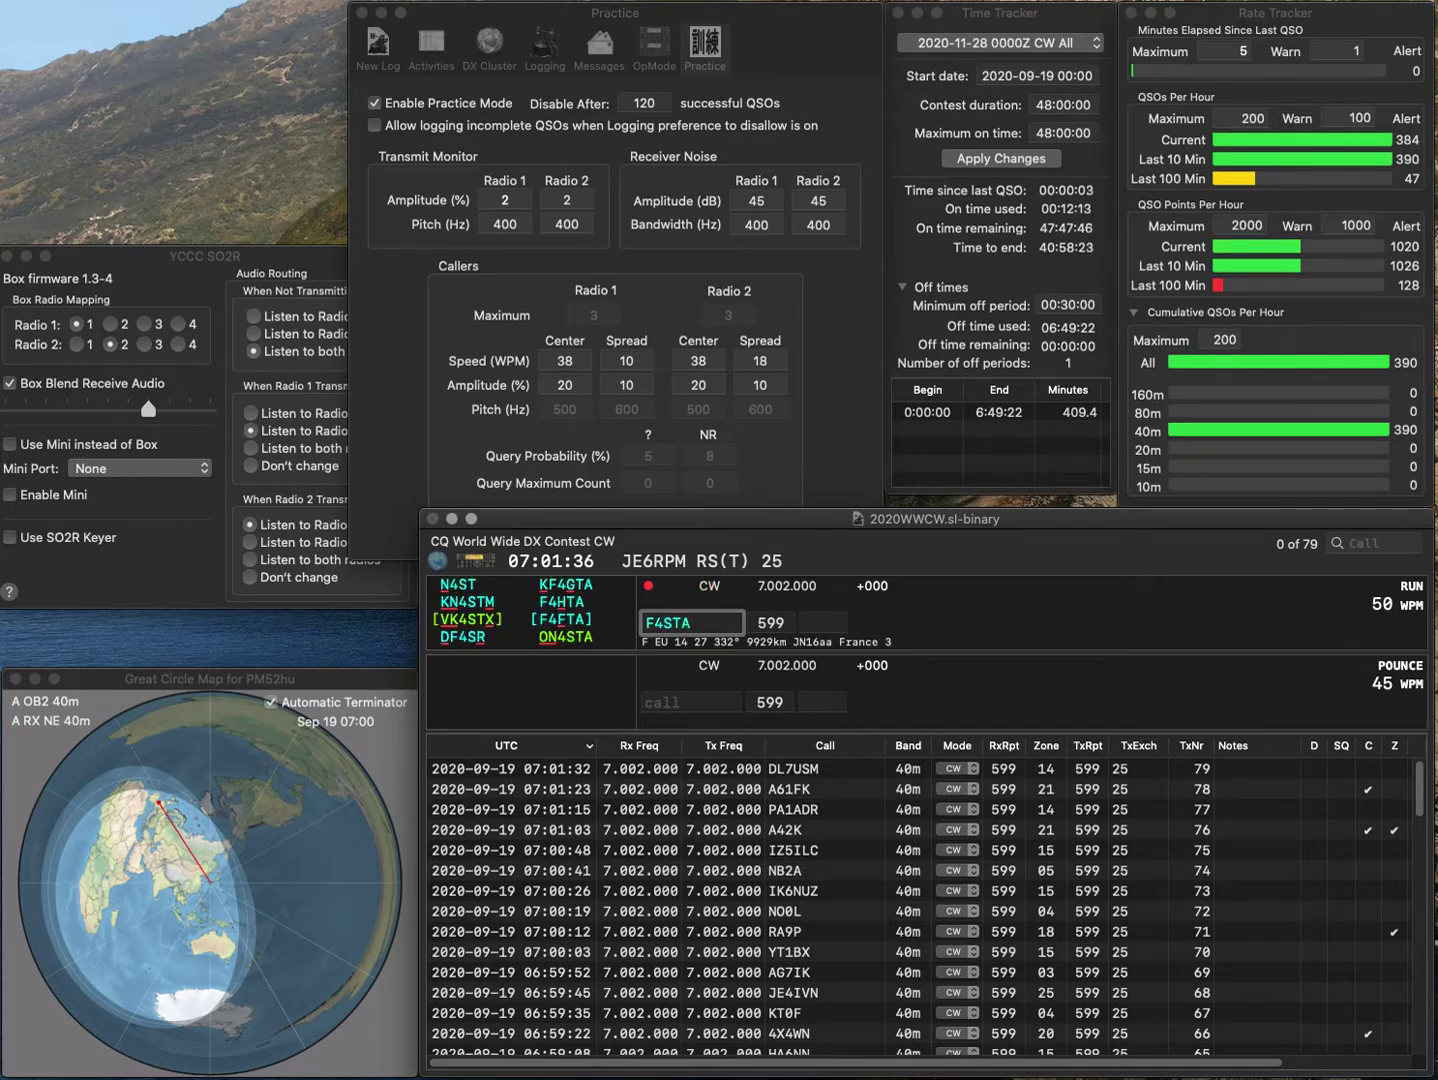
pyautogui.press('Left')
pyautogui.press('Left')
pyautogui.press('BackSpace')
pyautogui.write('H')
pyautogui.press('Return')
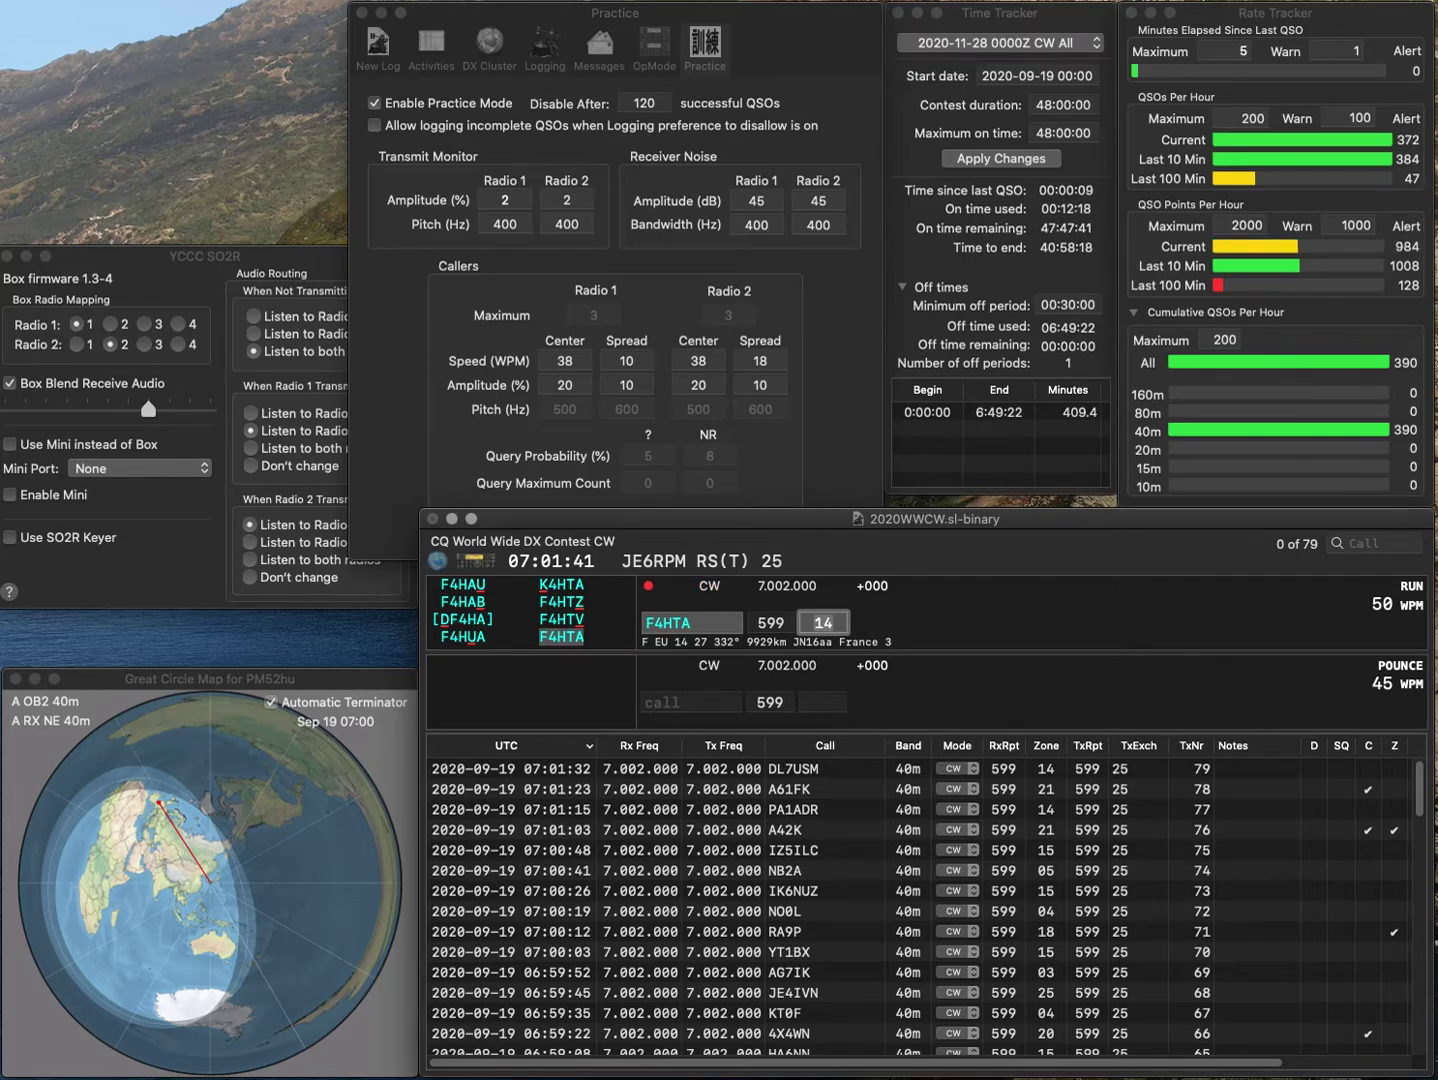
pyautogui.press('Return')
# Log run contacts with K3AJ and K3JHT, both with report 599 and zone 05.
pyautogui.write('K3AJ')
pyautogui.press('space')
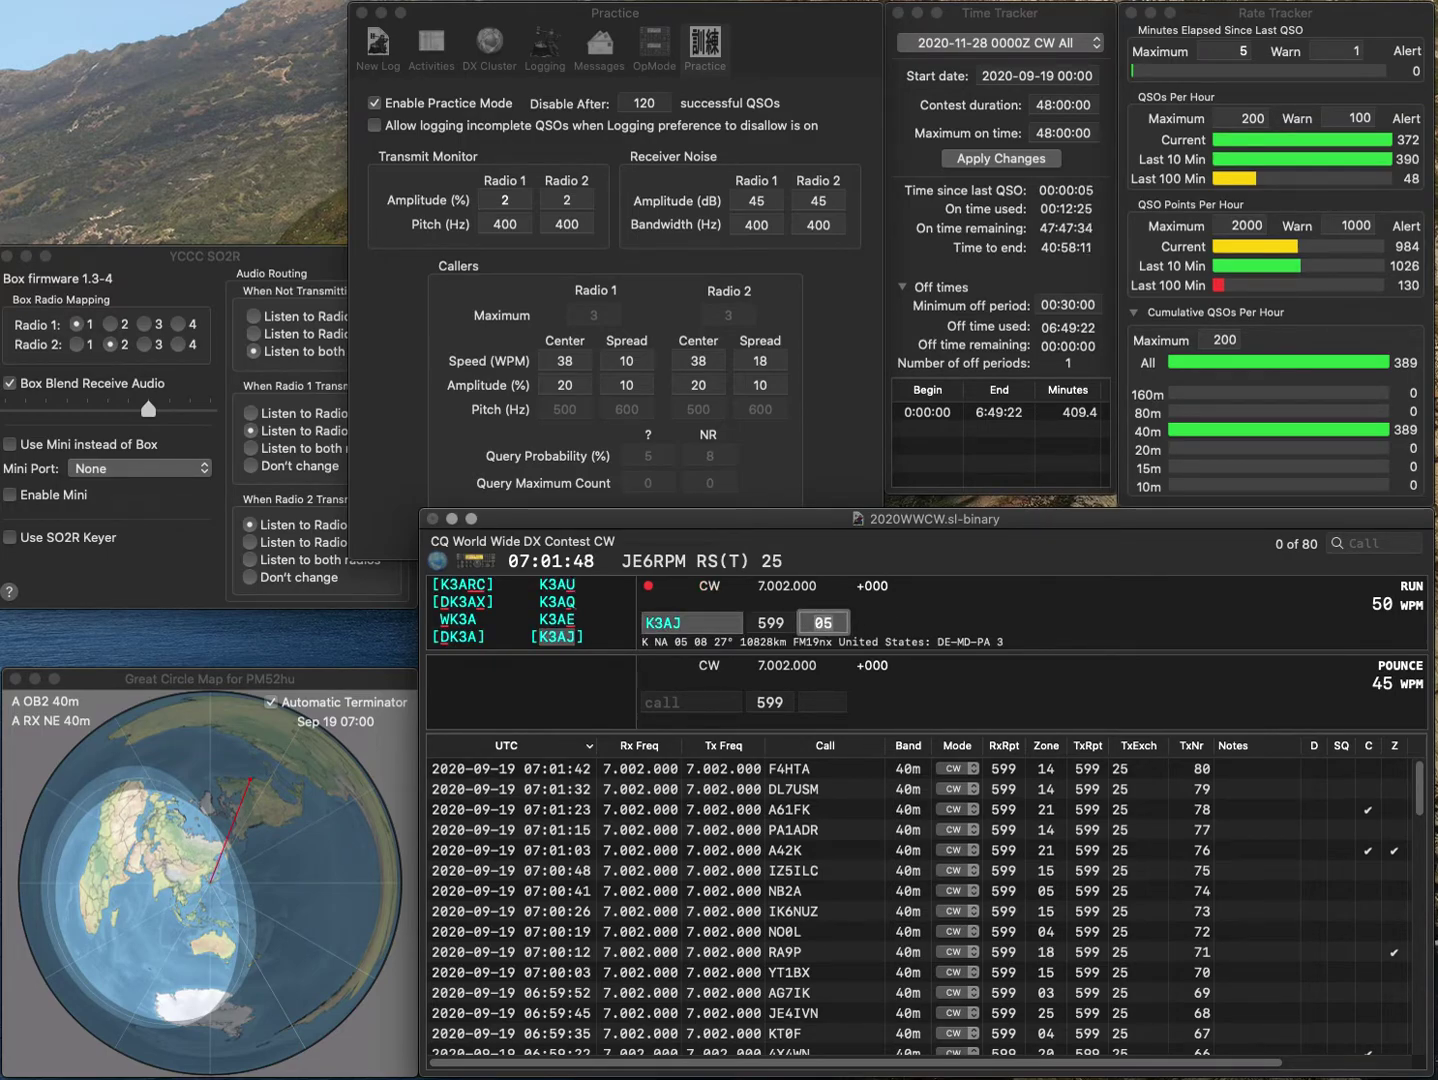
pyautogui.press('Return')
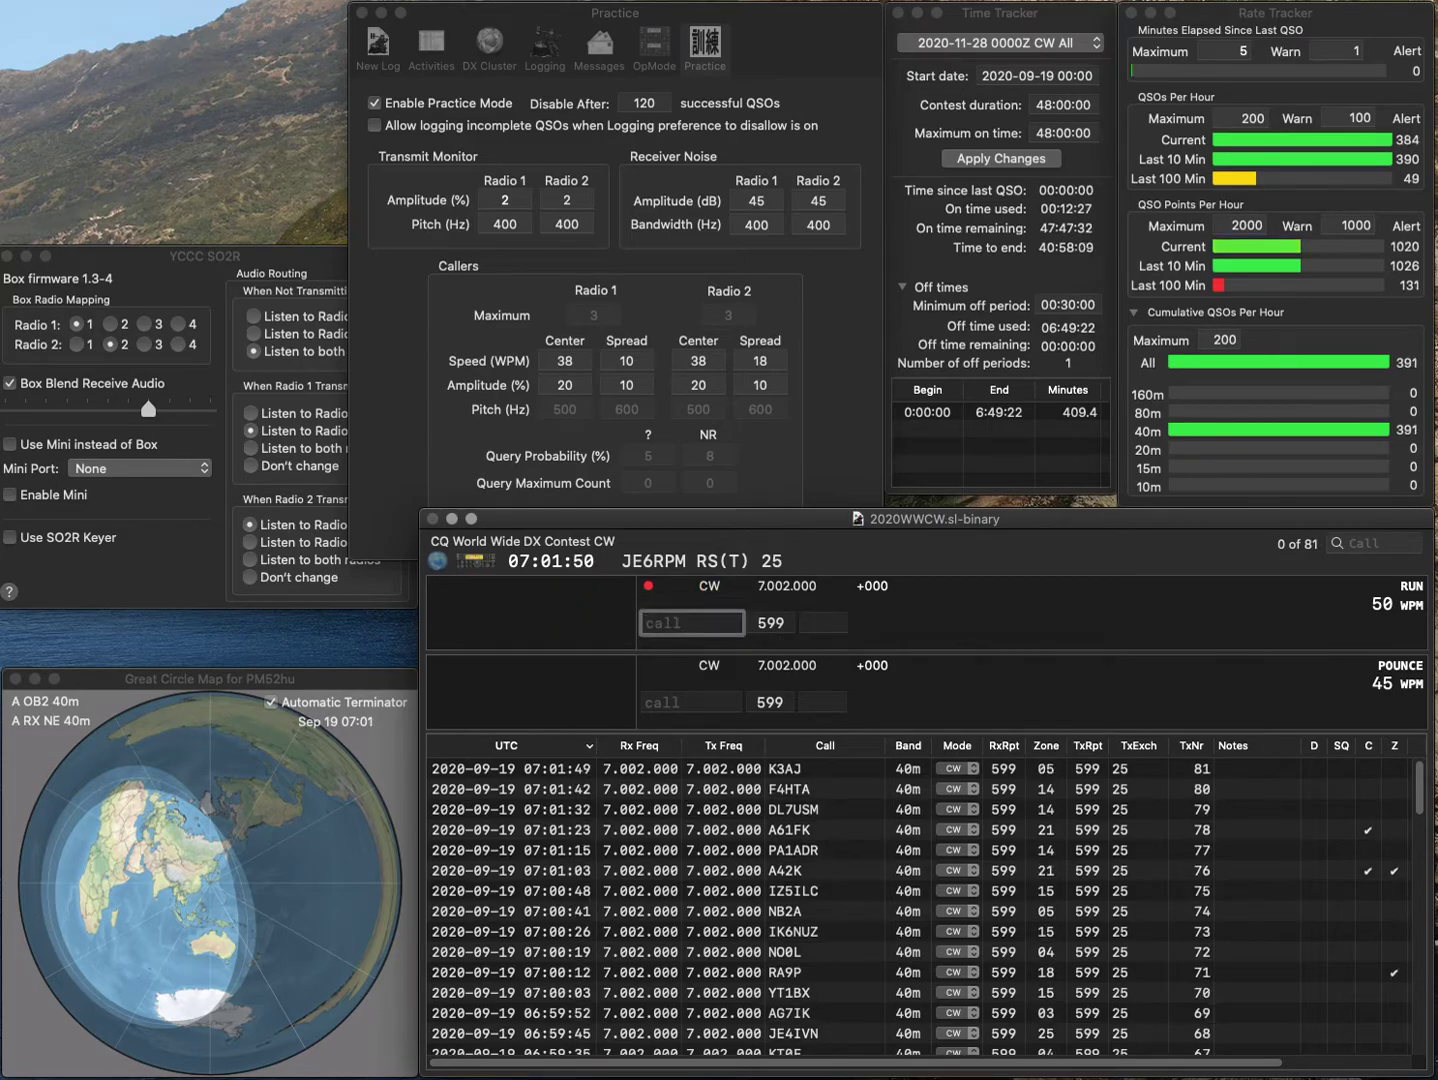
pyautogui.write('K3JHT')
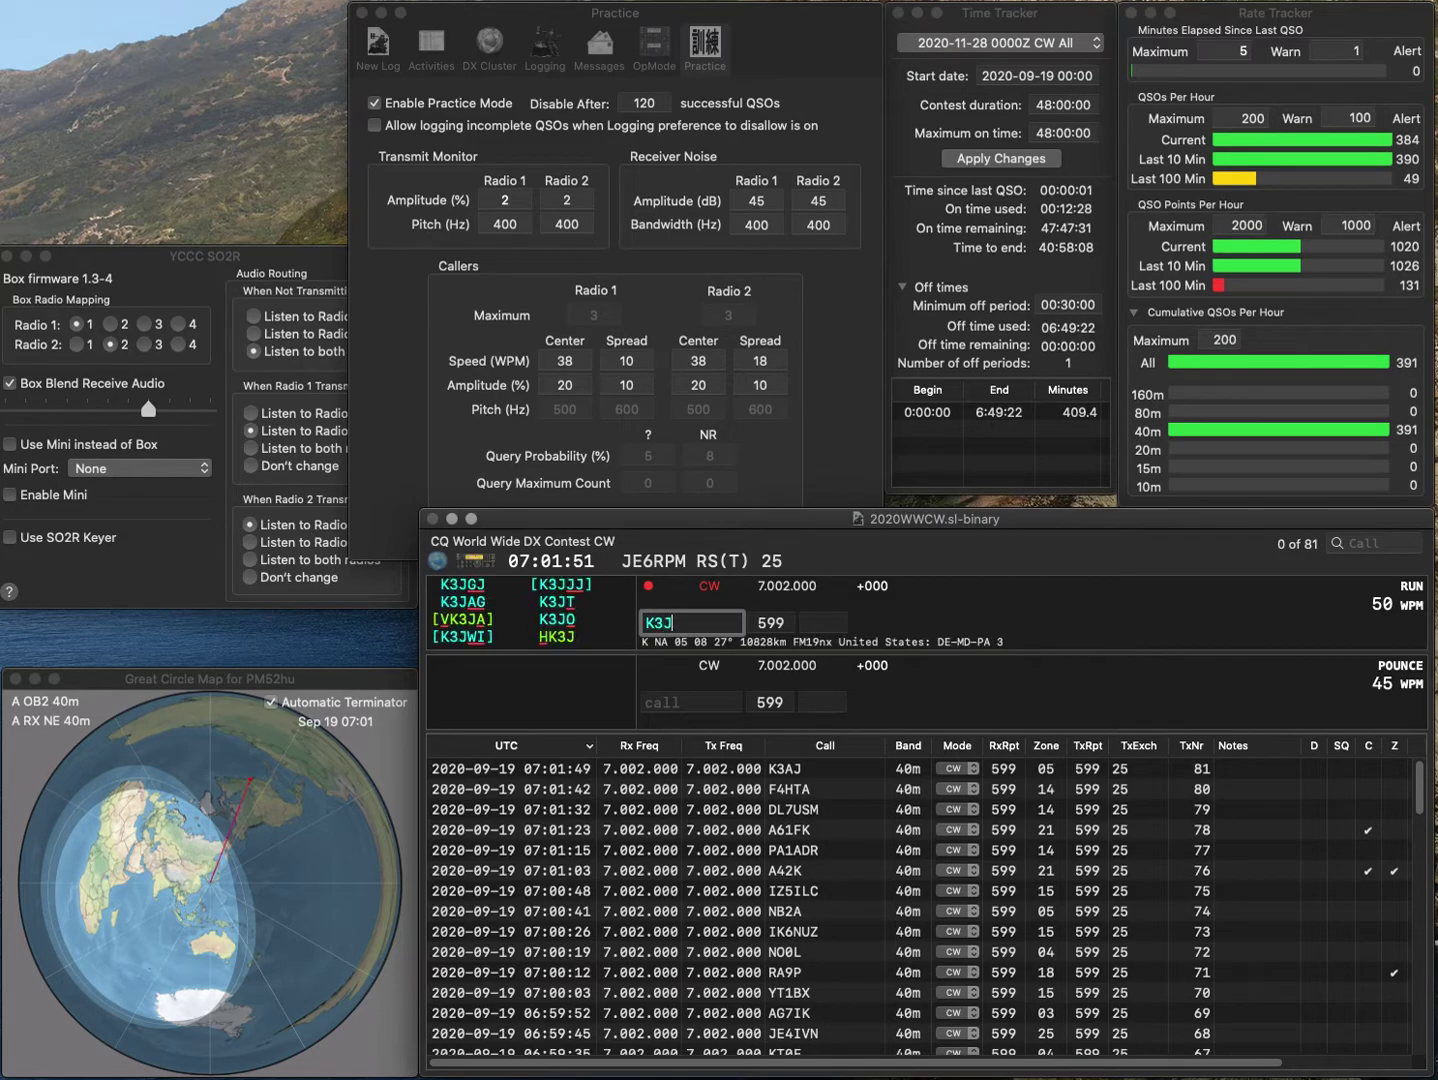
pyautogui.press('Return')
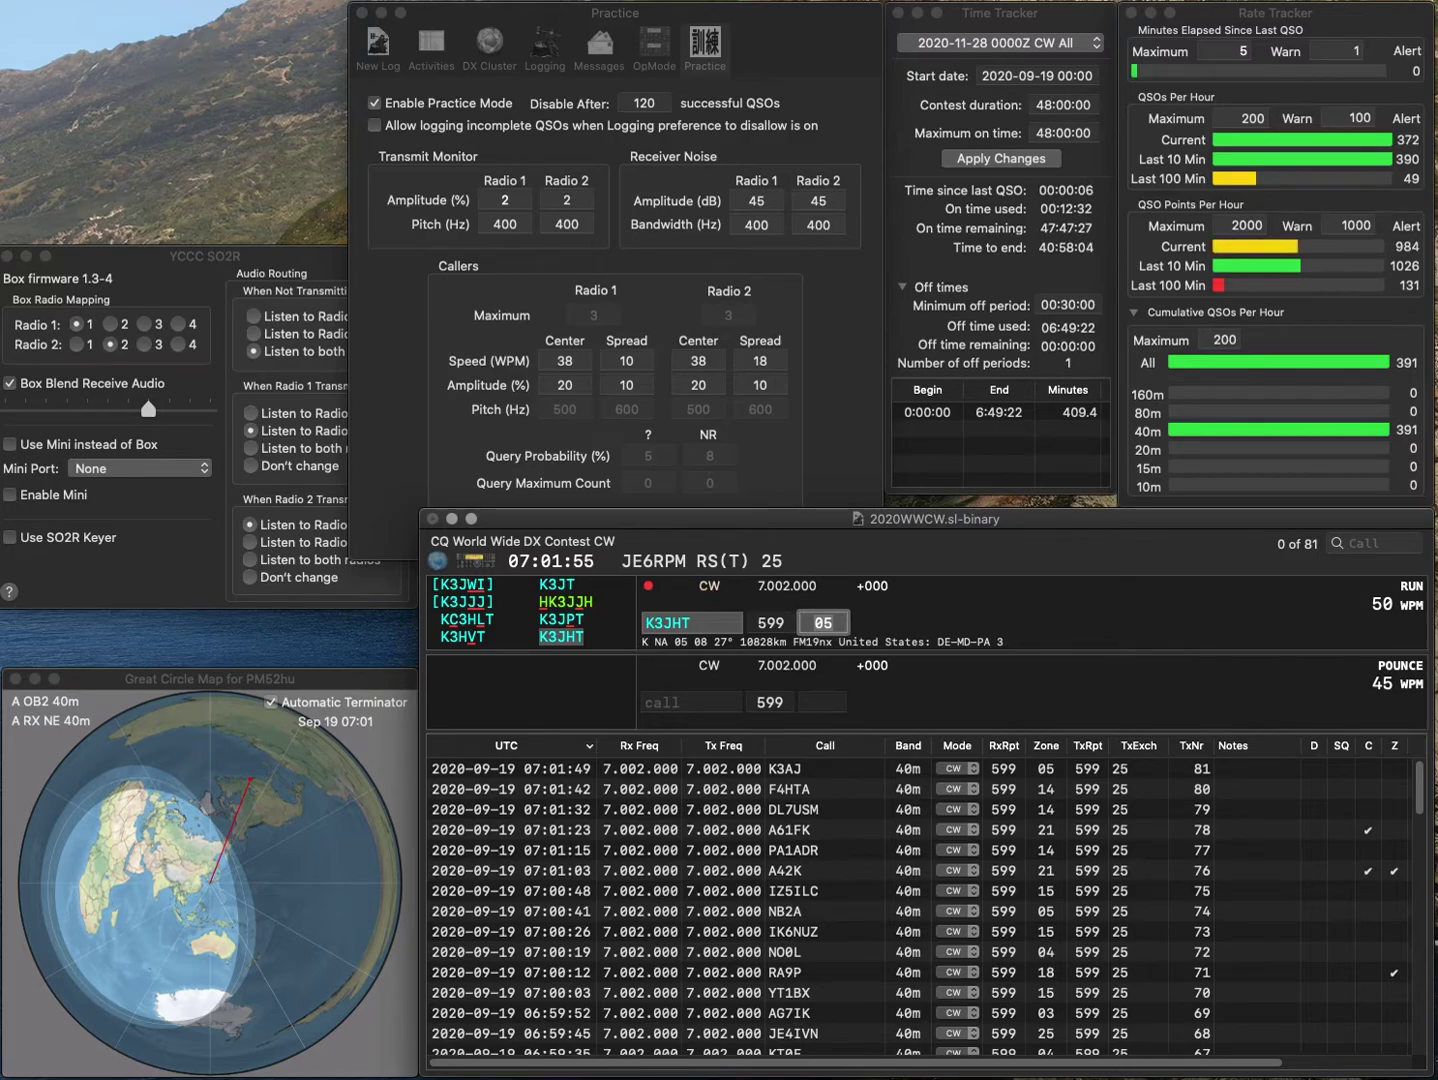
pyautogui.press('Return')
pyautogui.write('K1VWJ')
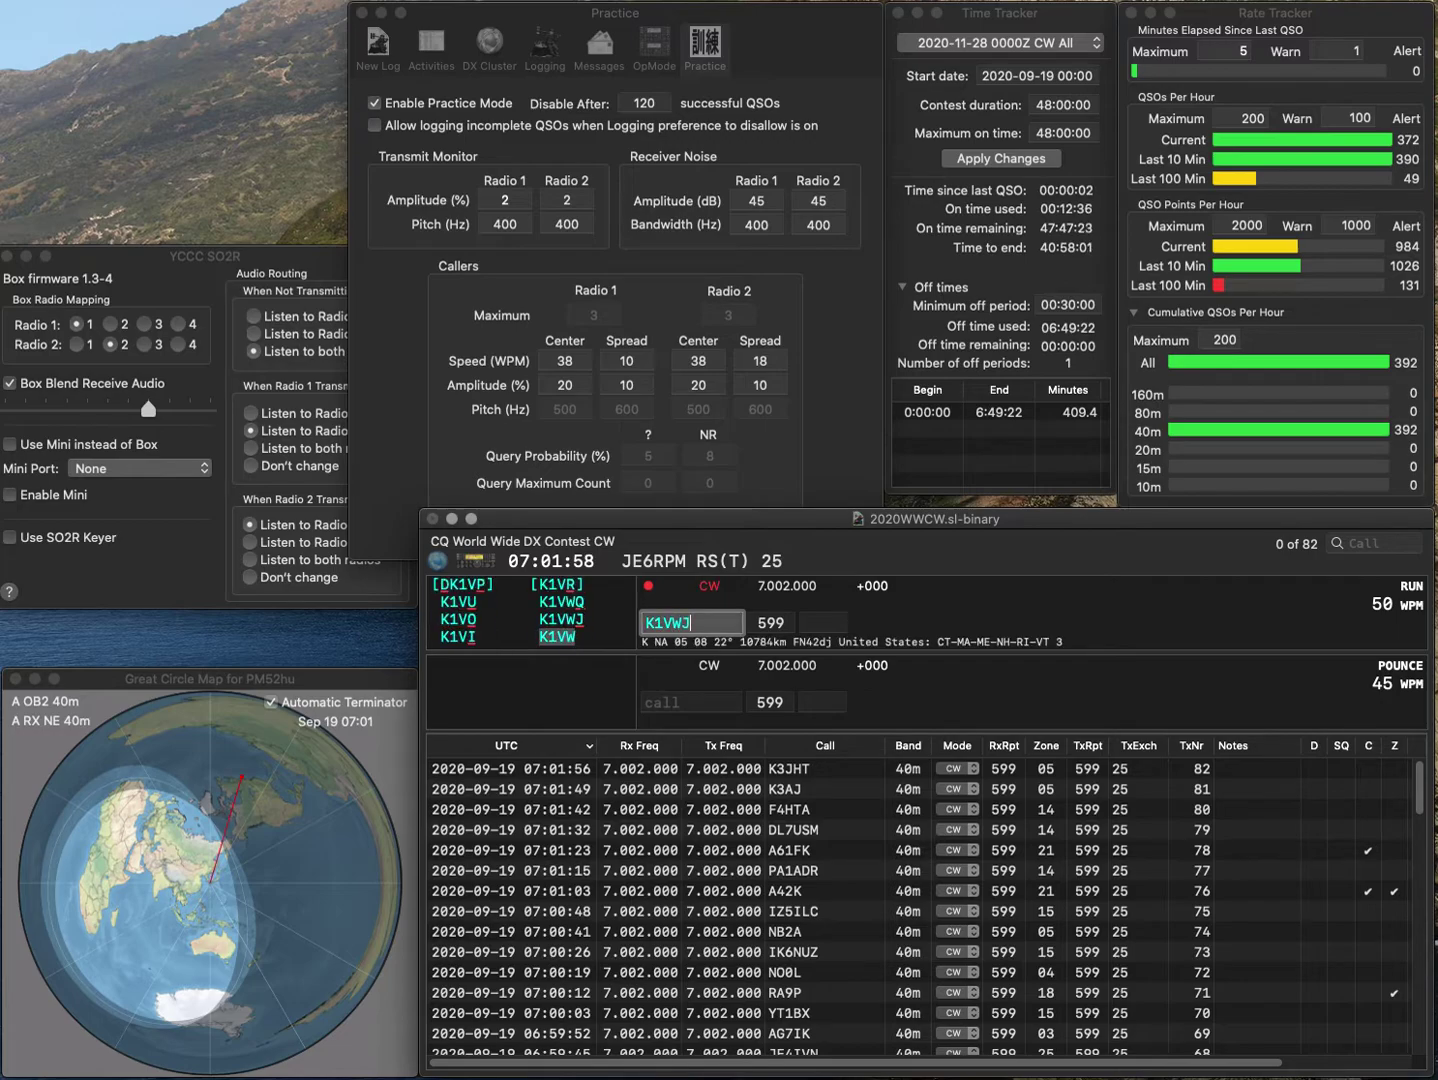
pyautogui.press('Return')
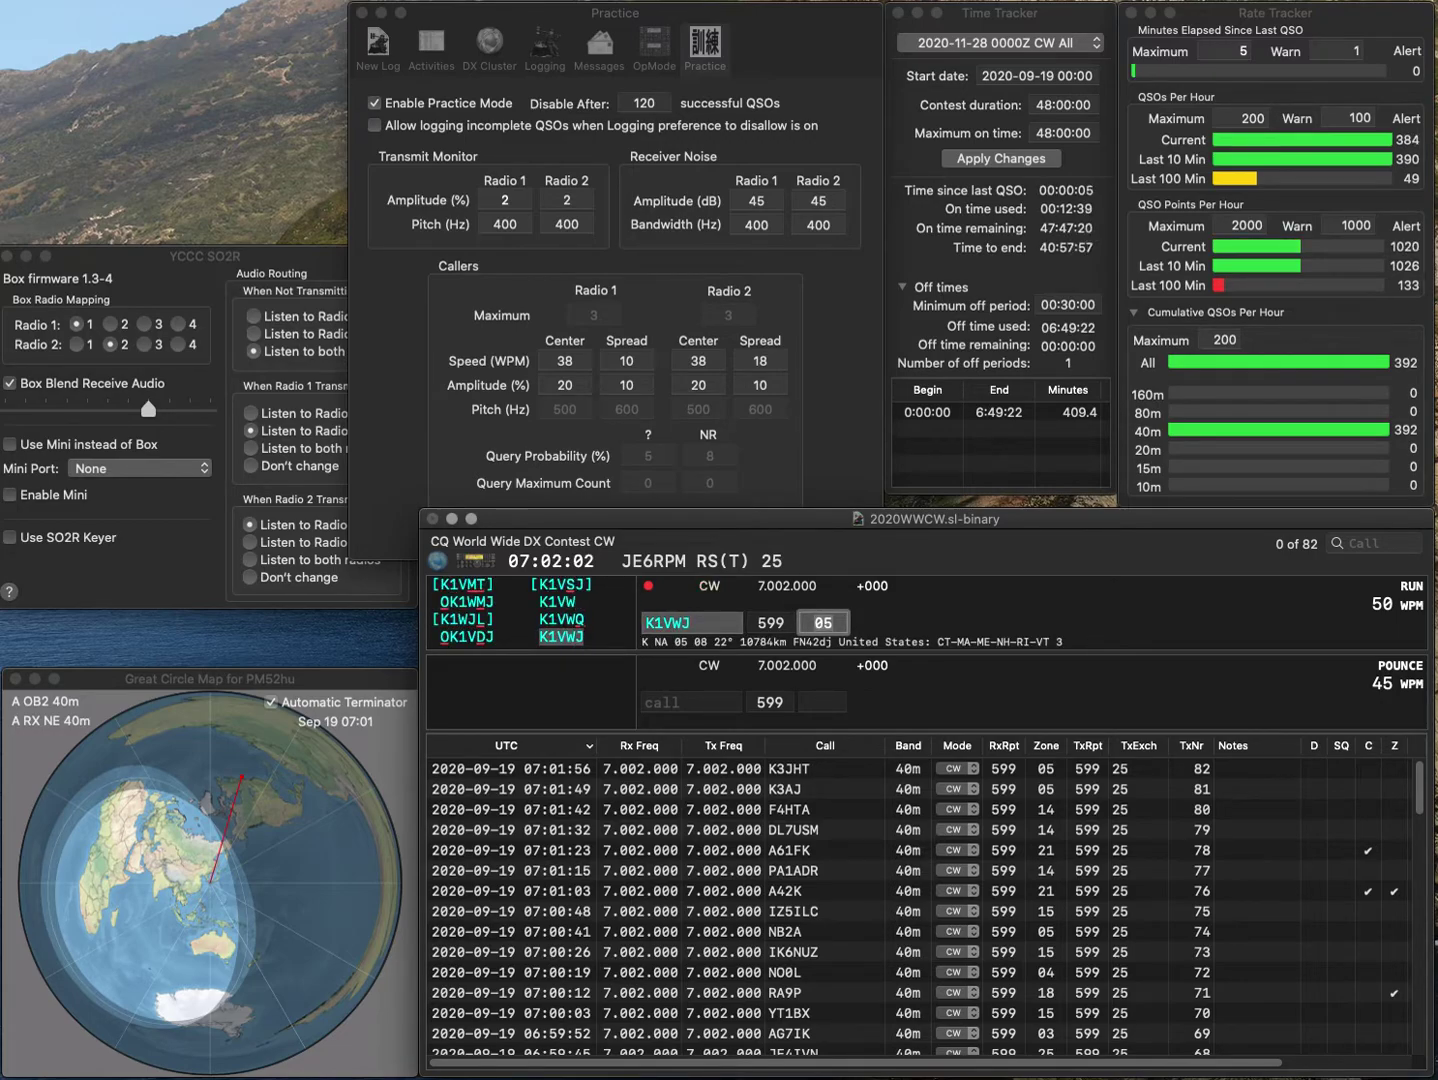
pyautogui.press('Return')
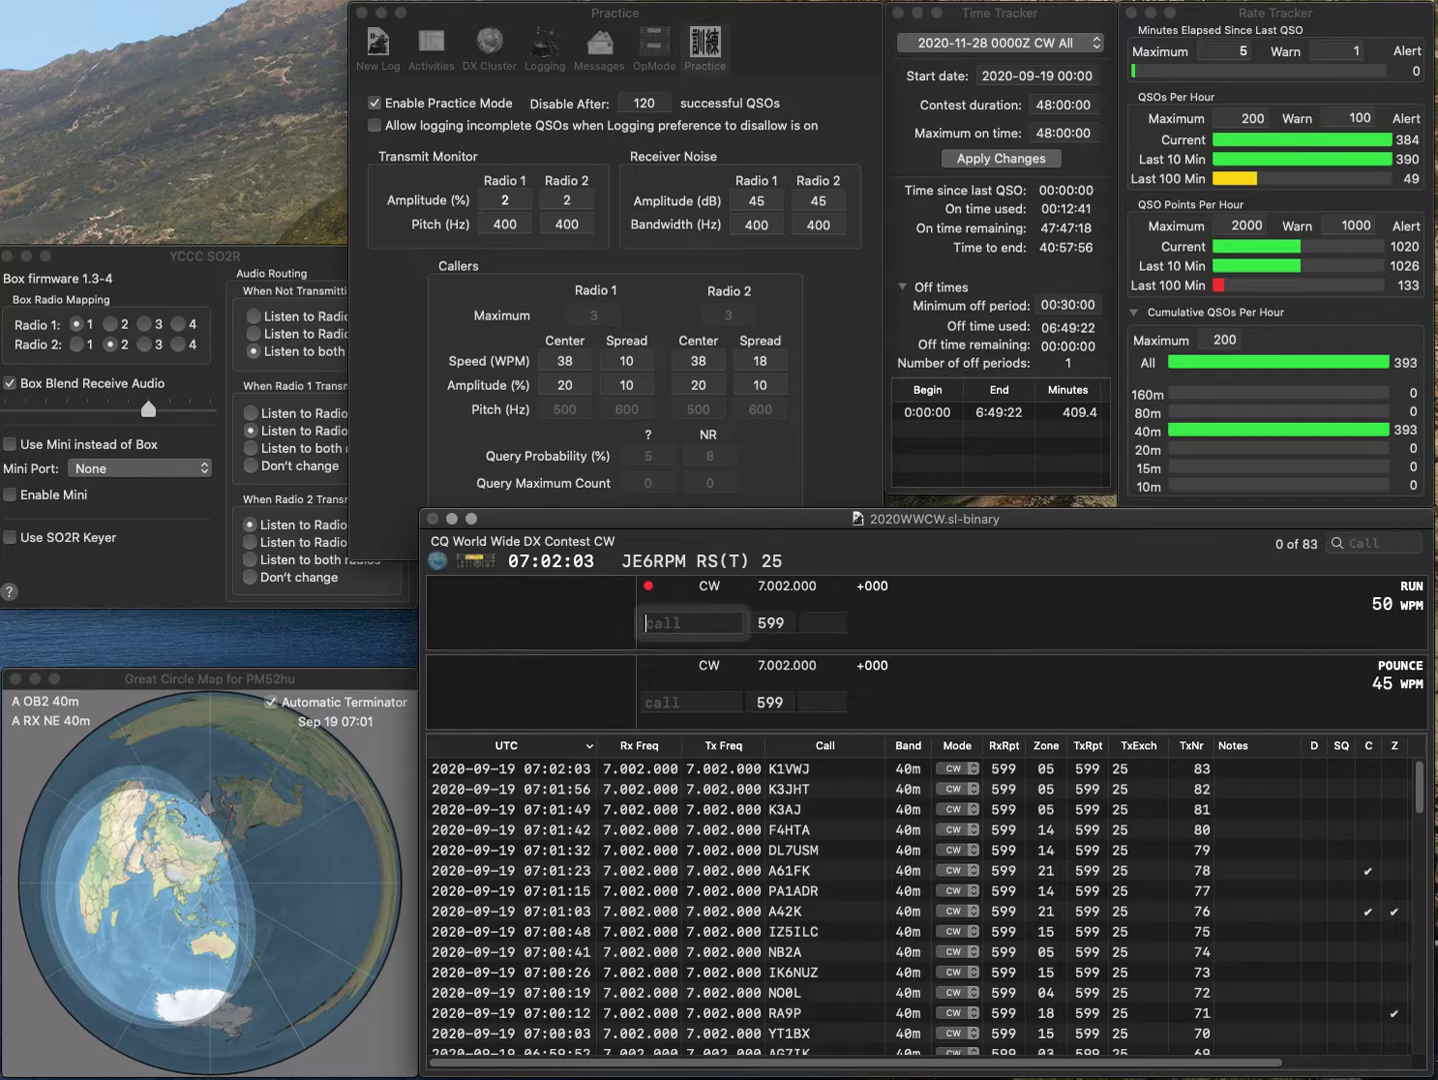
pyautogui.write('PT5W')
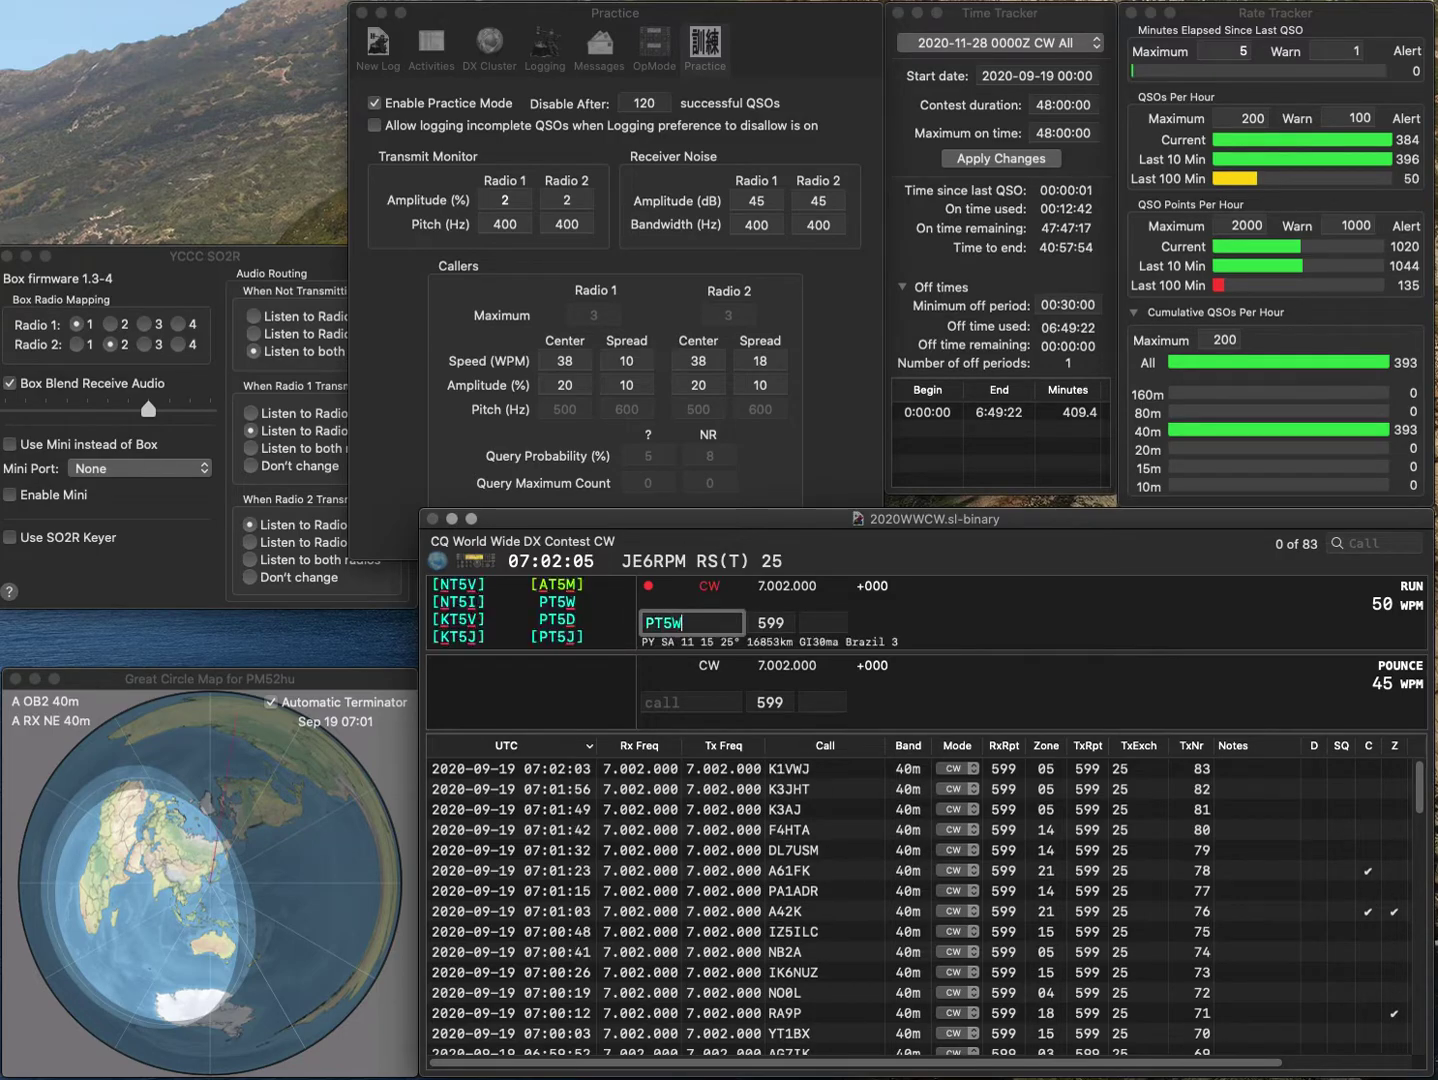
pyautogui.press('Return')
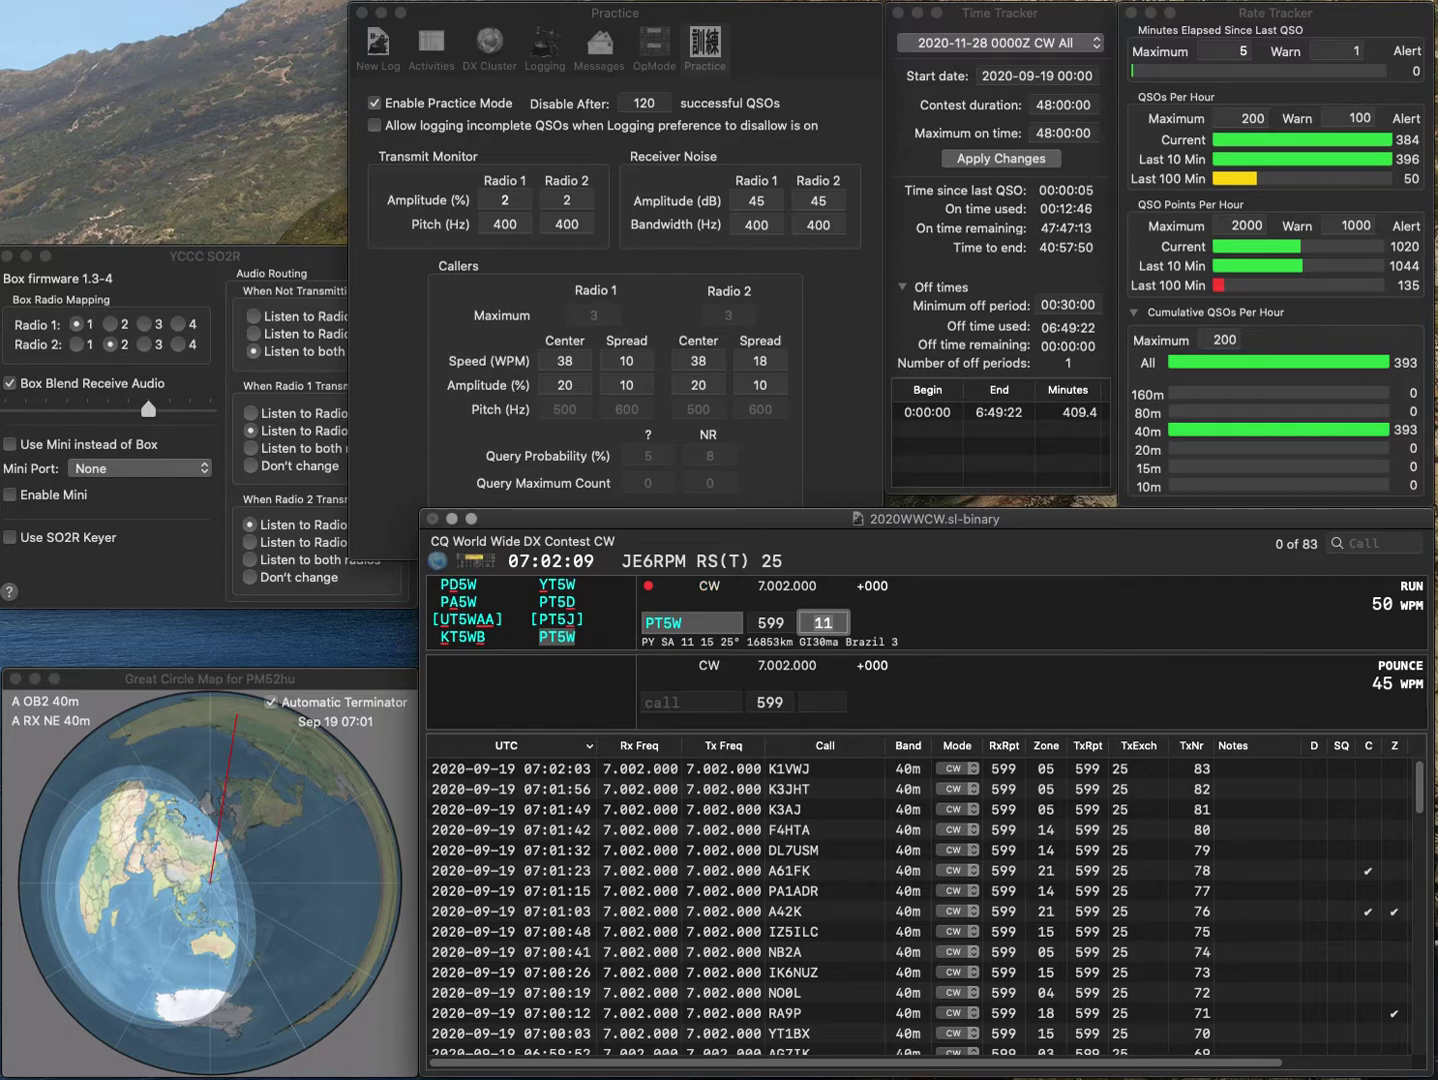
pyautogui.press('Return')
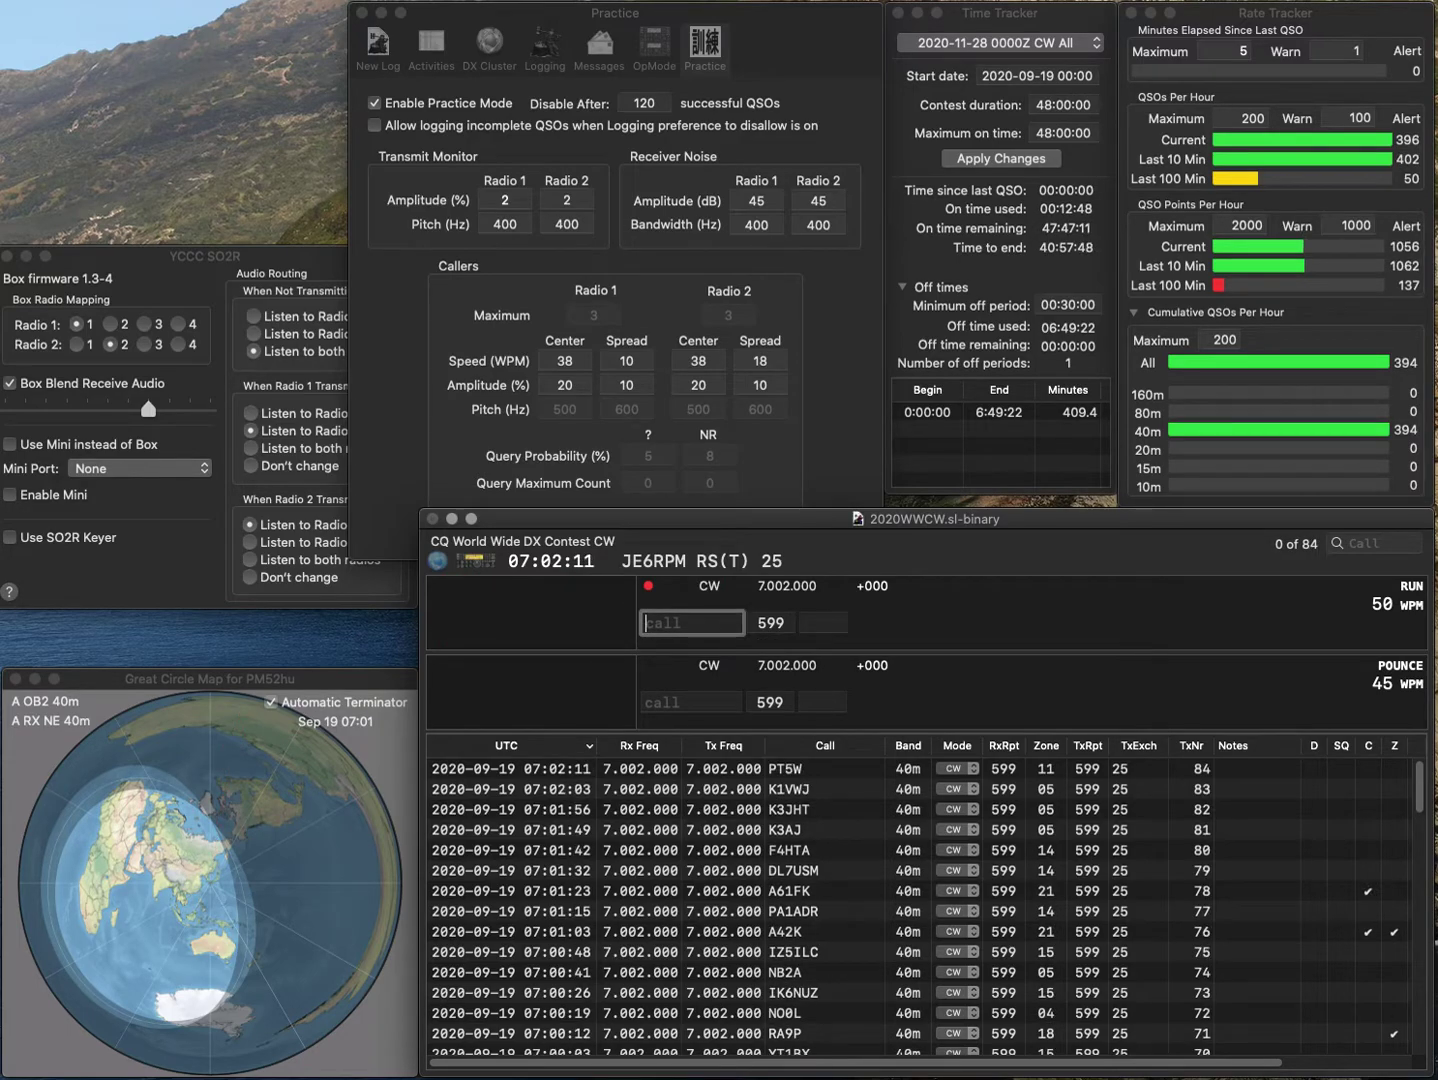
pyautogui.write('VE7')
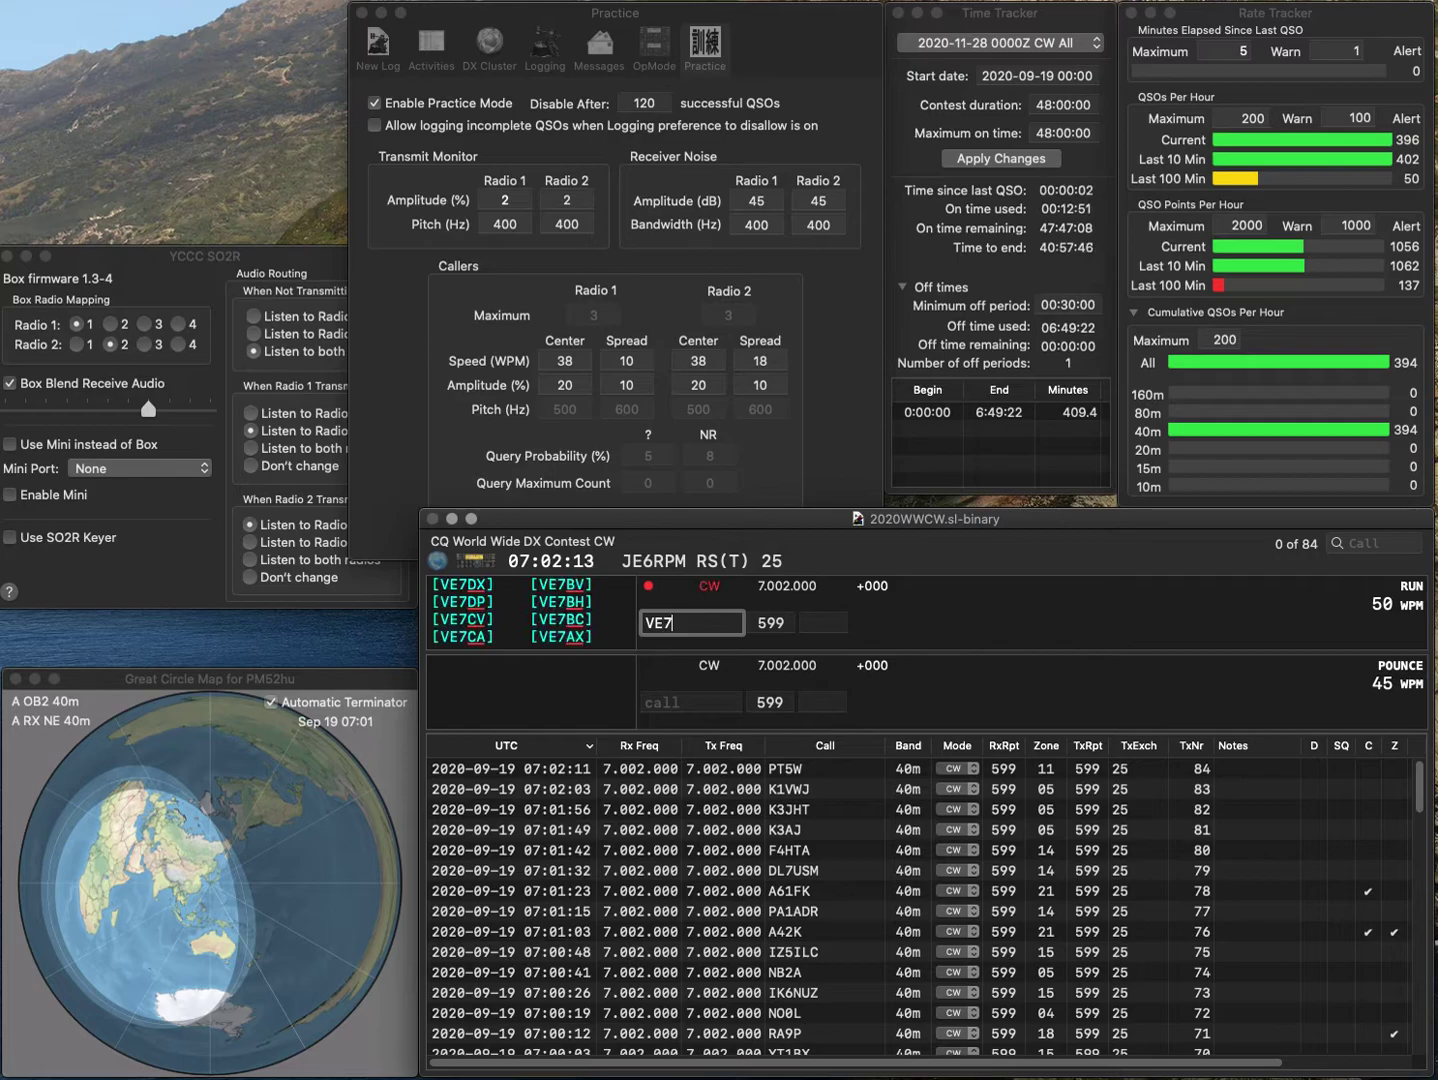
pyautogui.write('CQE')
pyautogui.press('space')
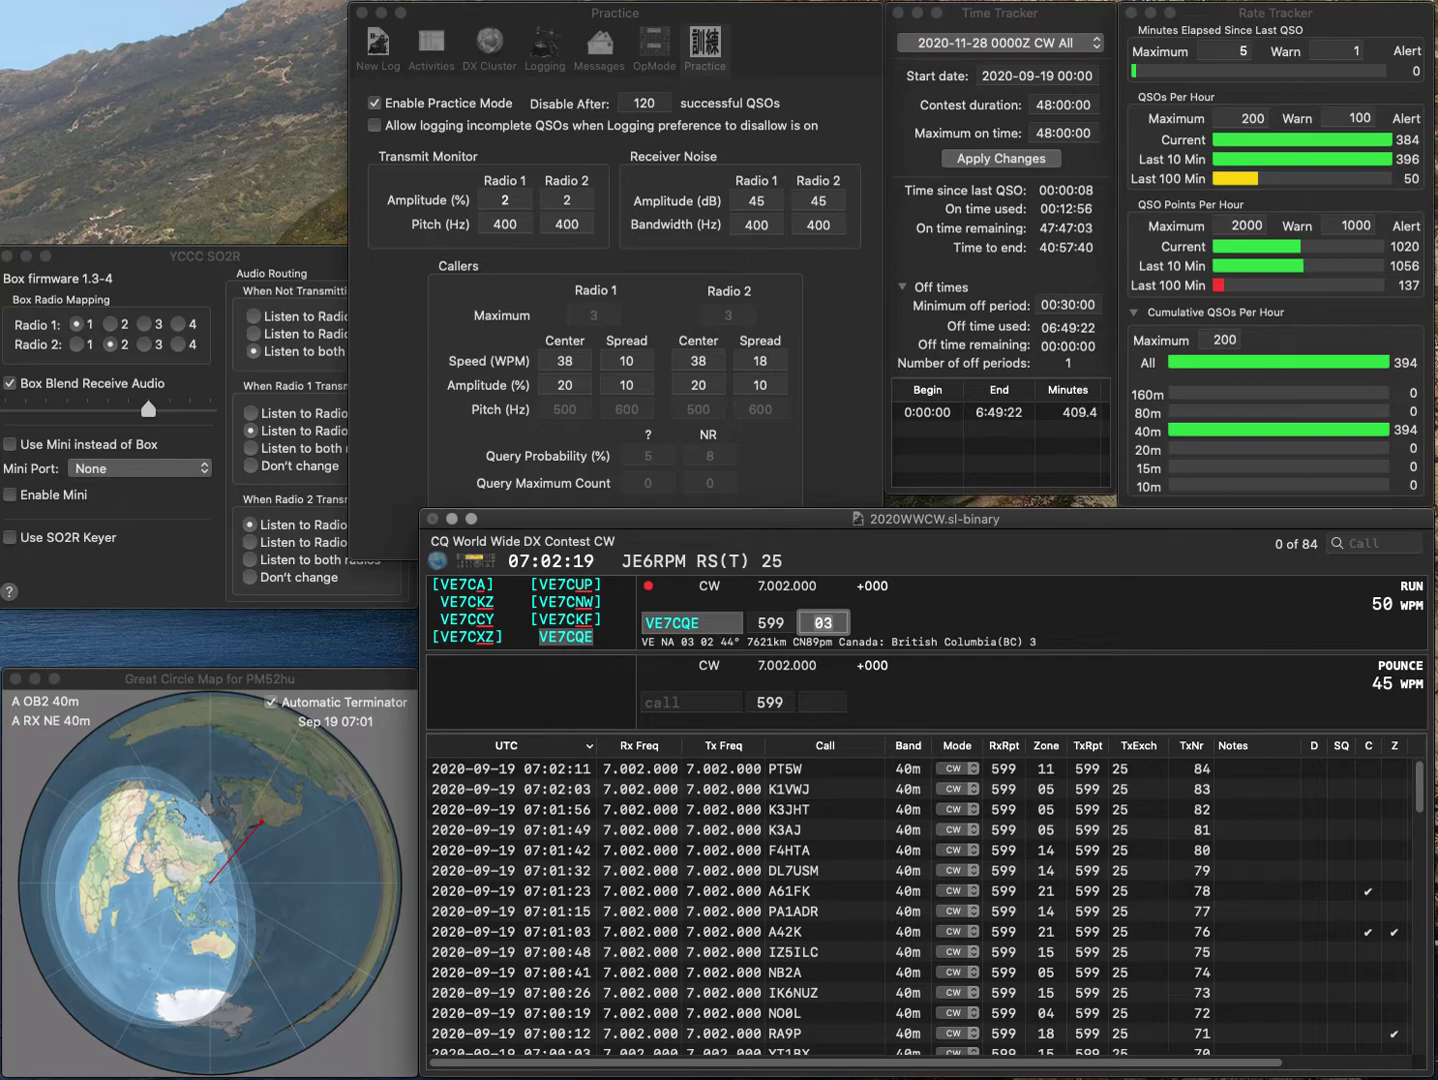
pyautogui.press('Return')
pyautogui.write('WB')
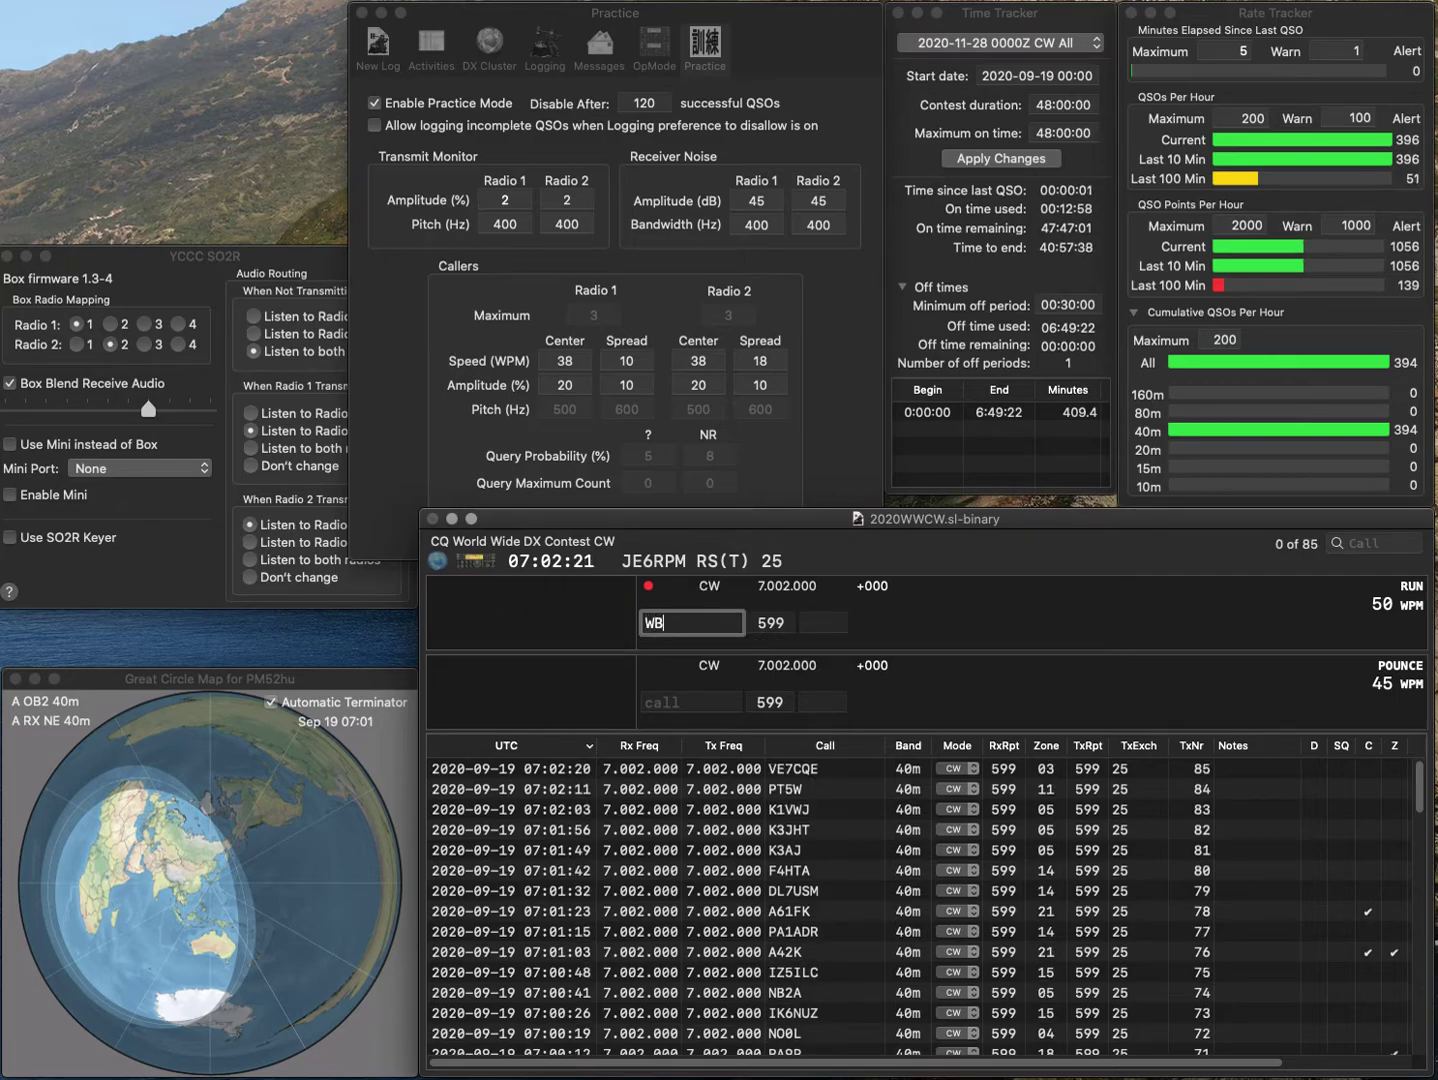
pyautogui.write('6T')
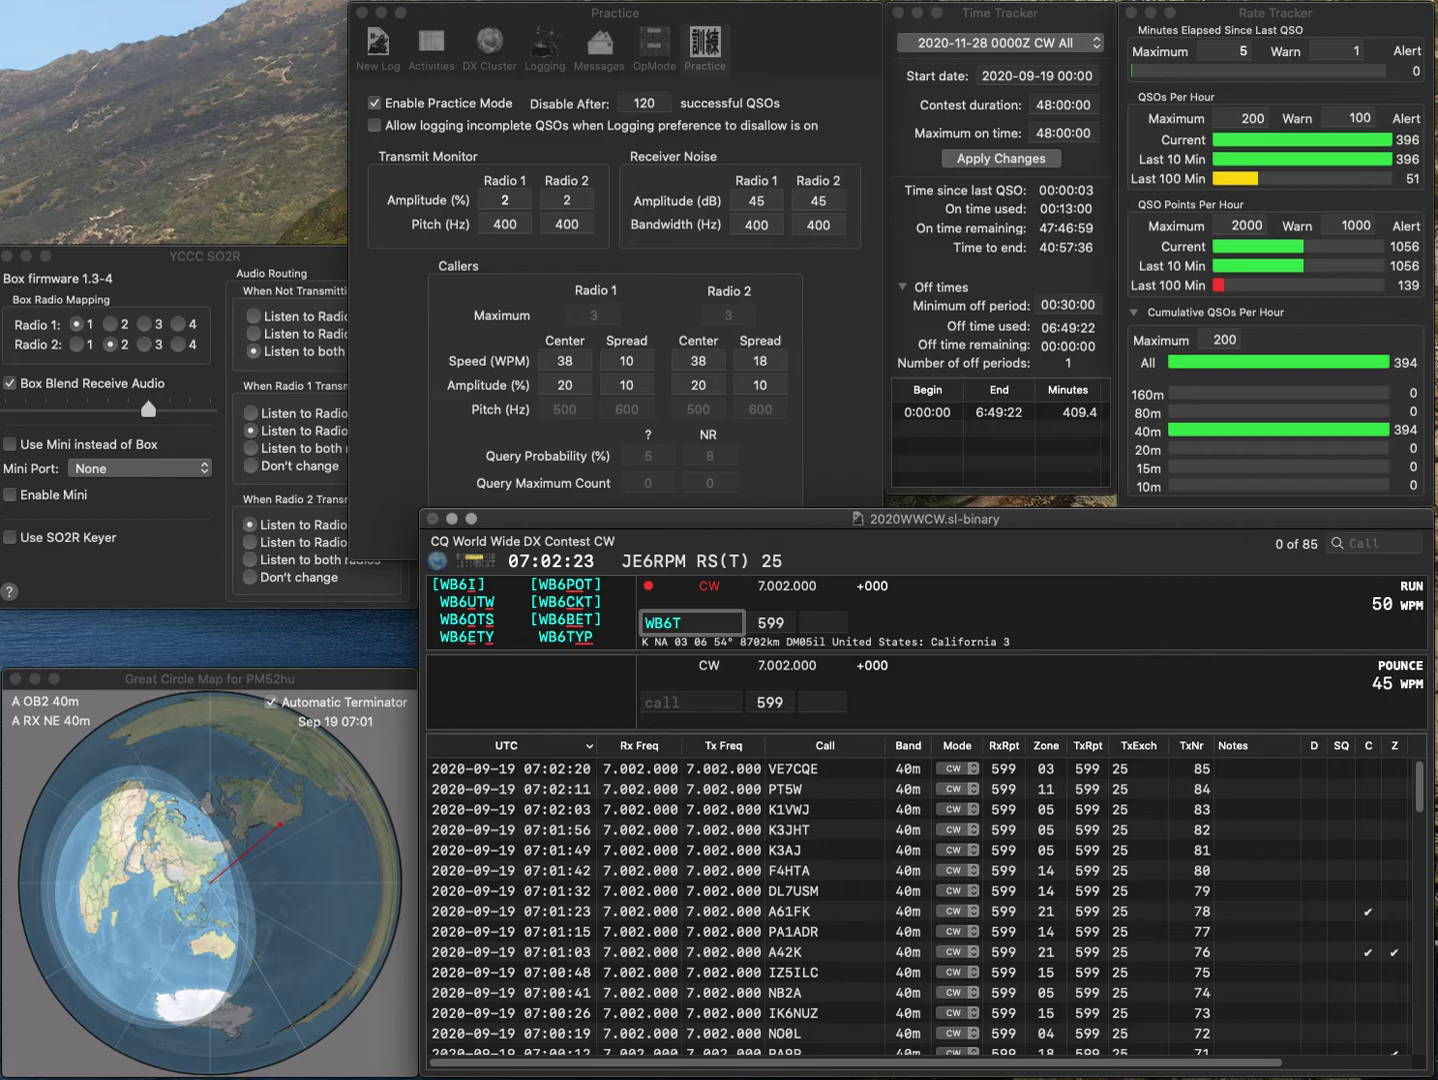
pyautogui.press('Left')
pyautogui.press('Left')
pyautogui.press('BackSpace')
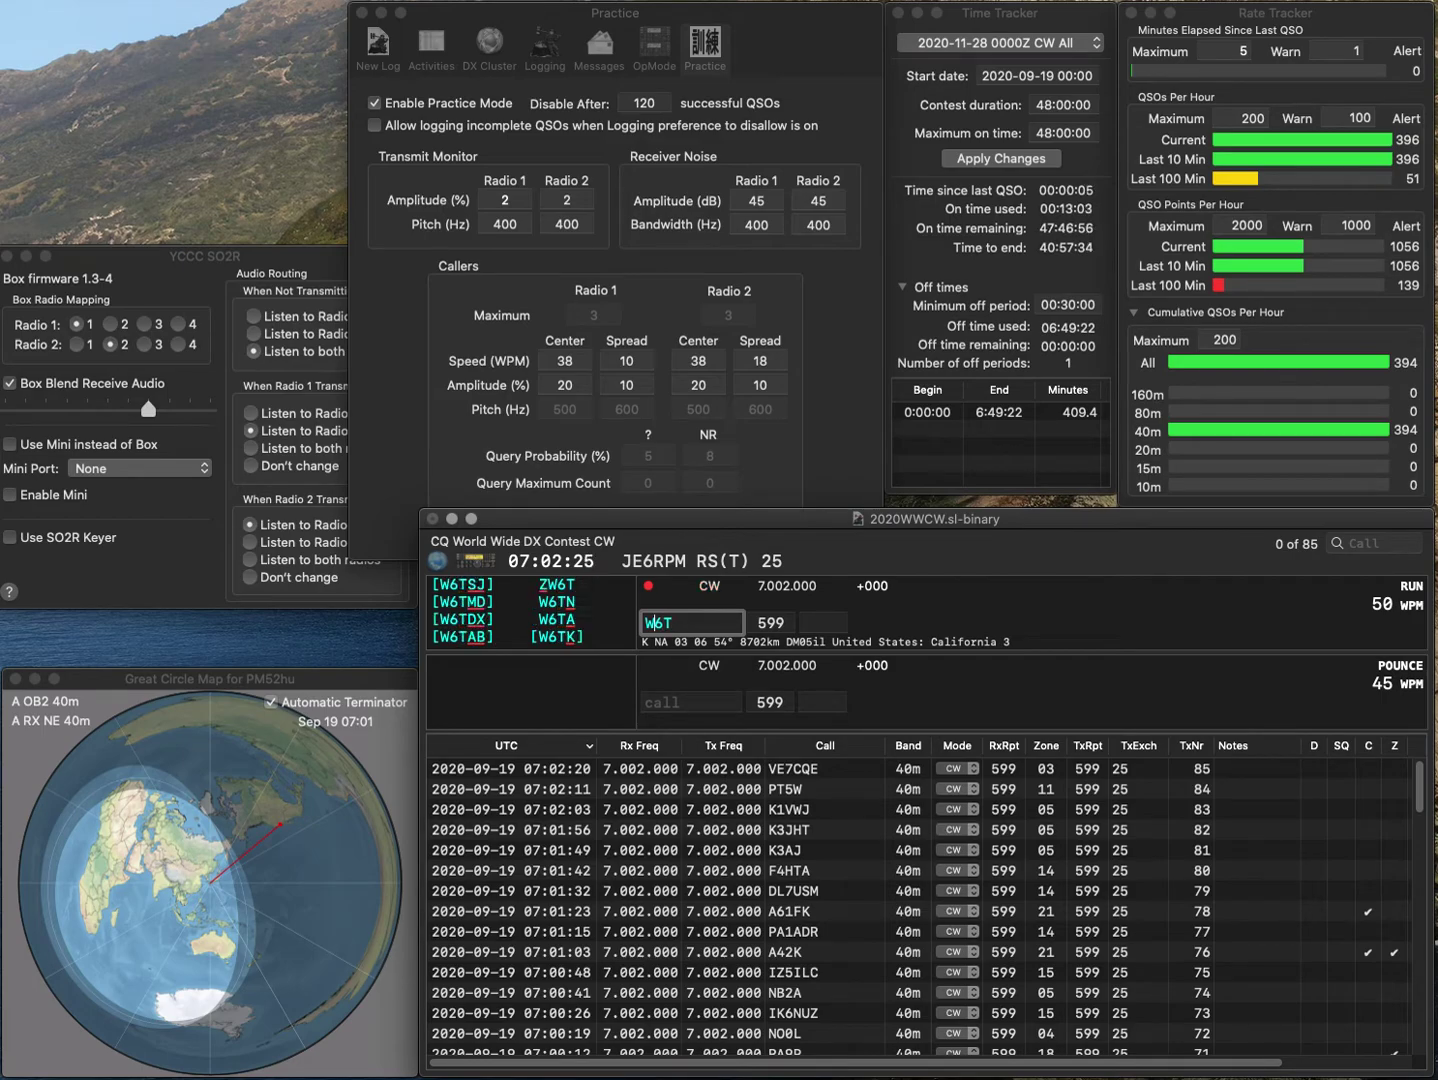
pyautogui.write('D')
pyautogui.press('Return')
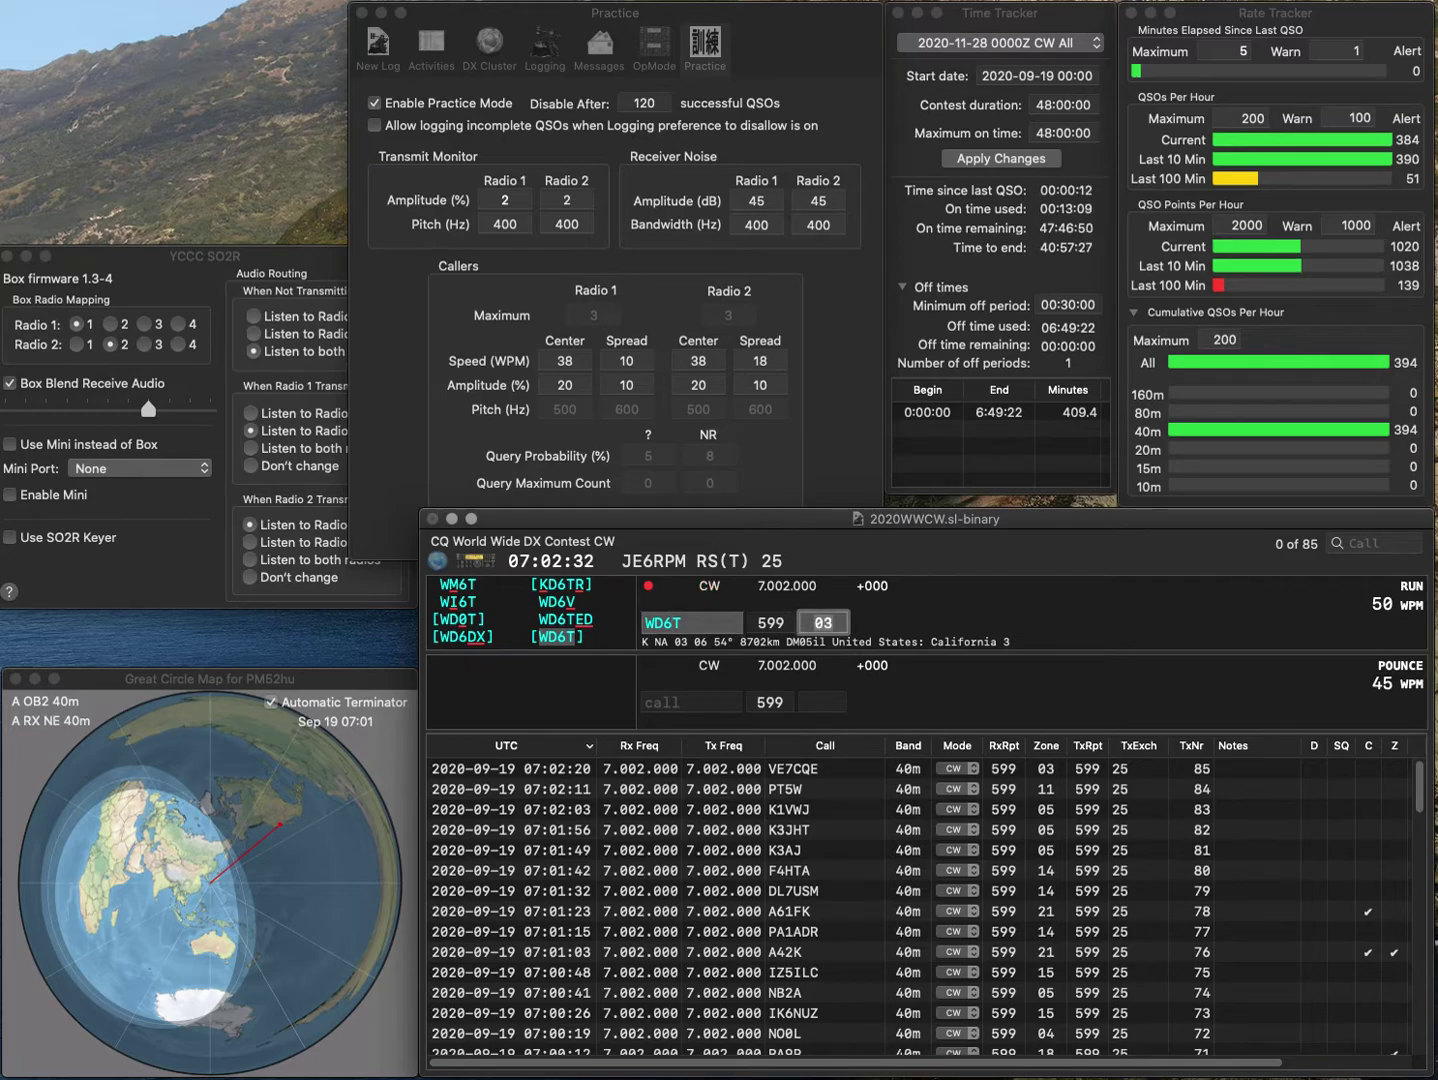
pyautogui.press('Return')
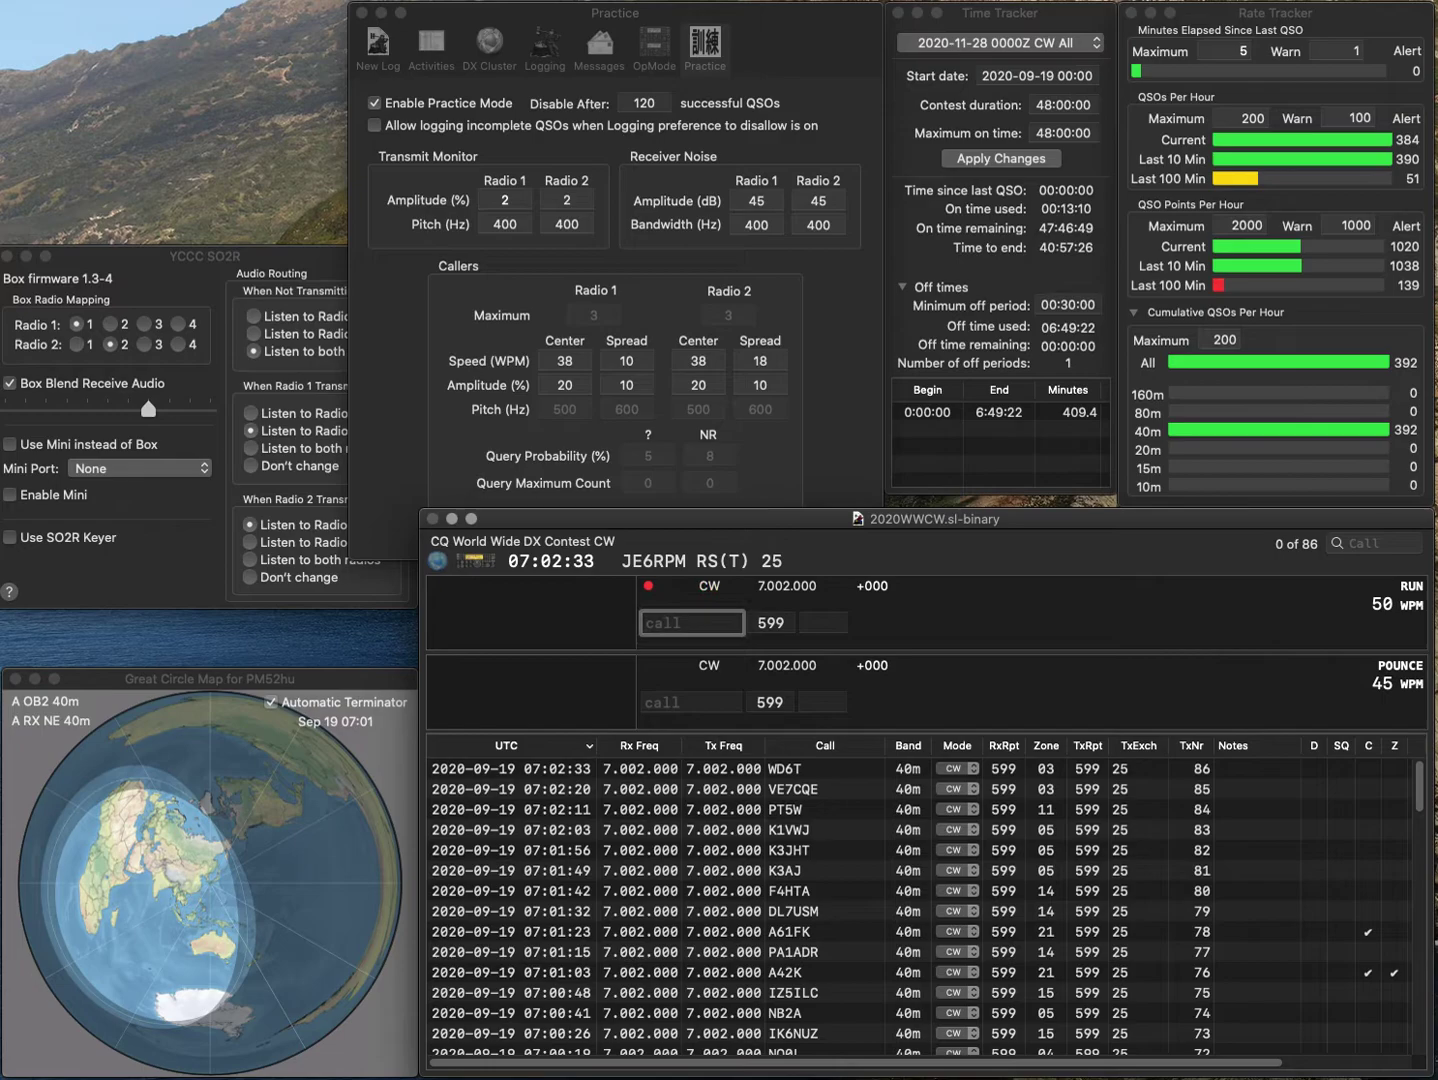
pyautogui.write('DK3CC')
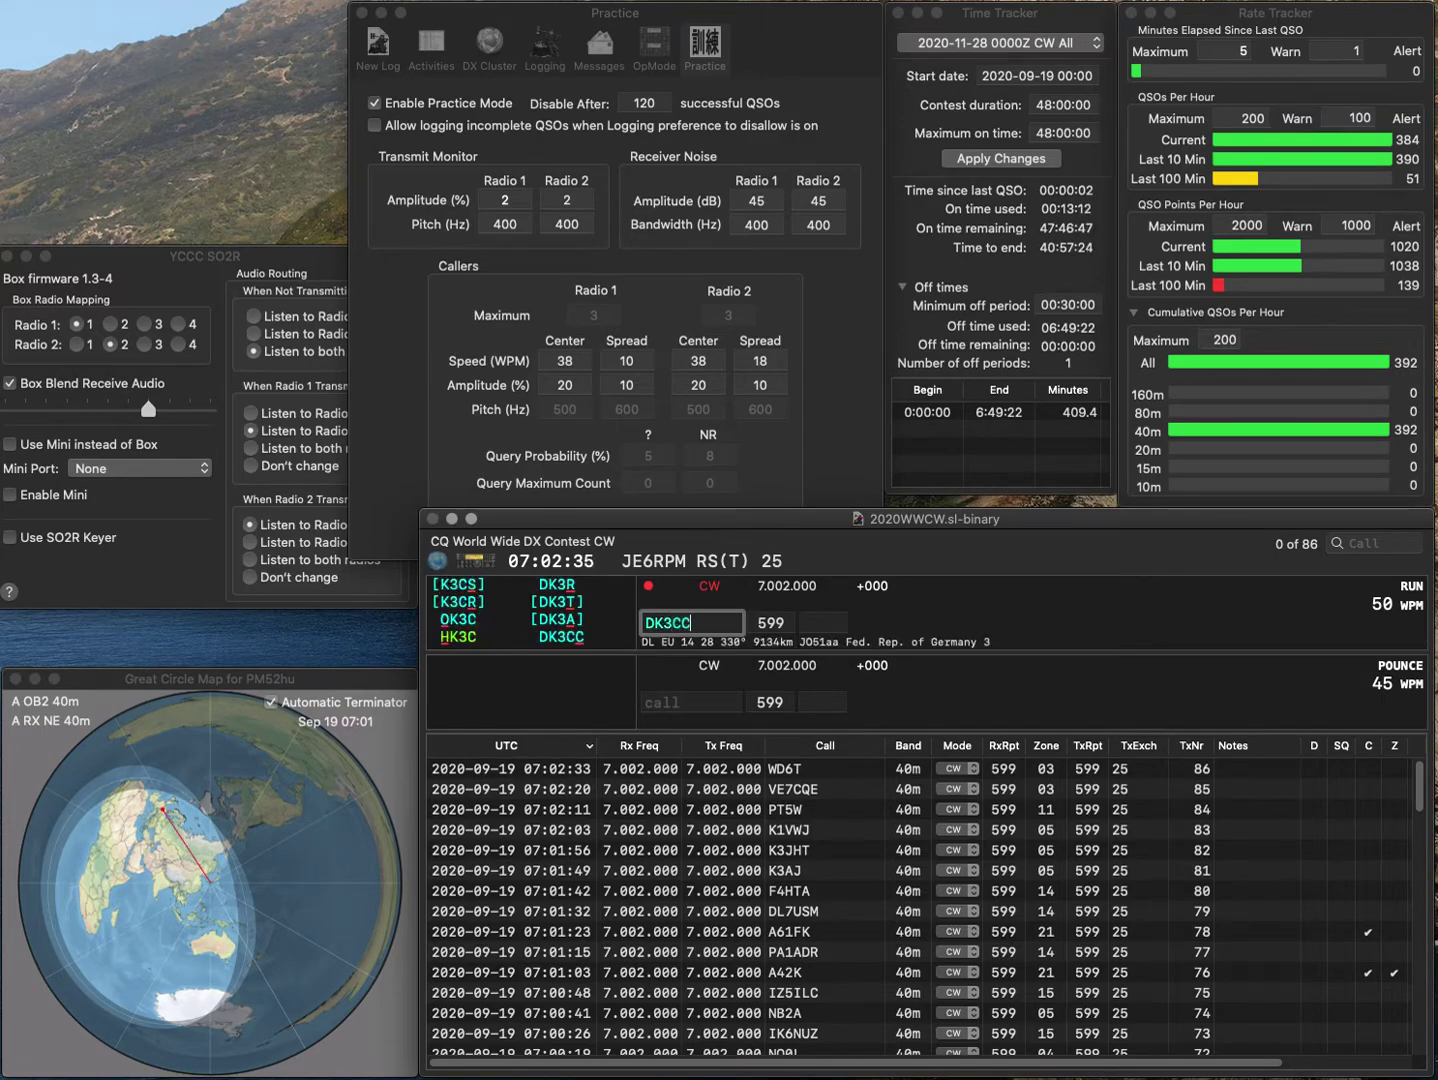
pyautogui.press('Tab')
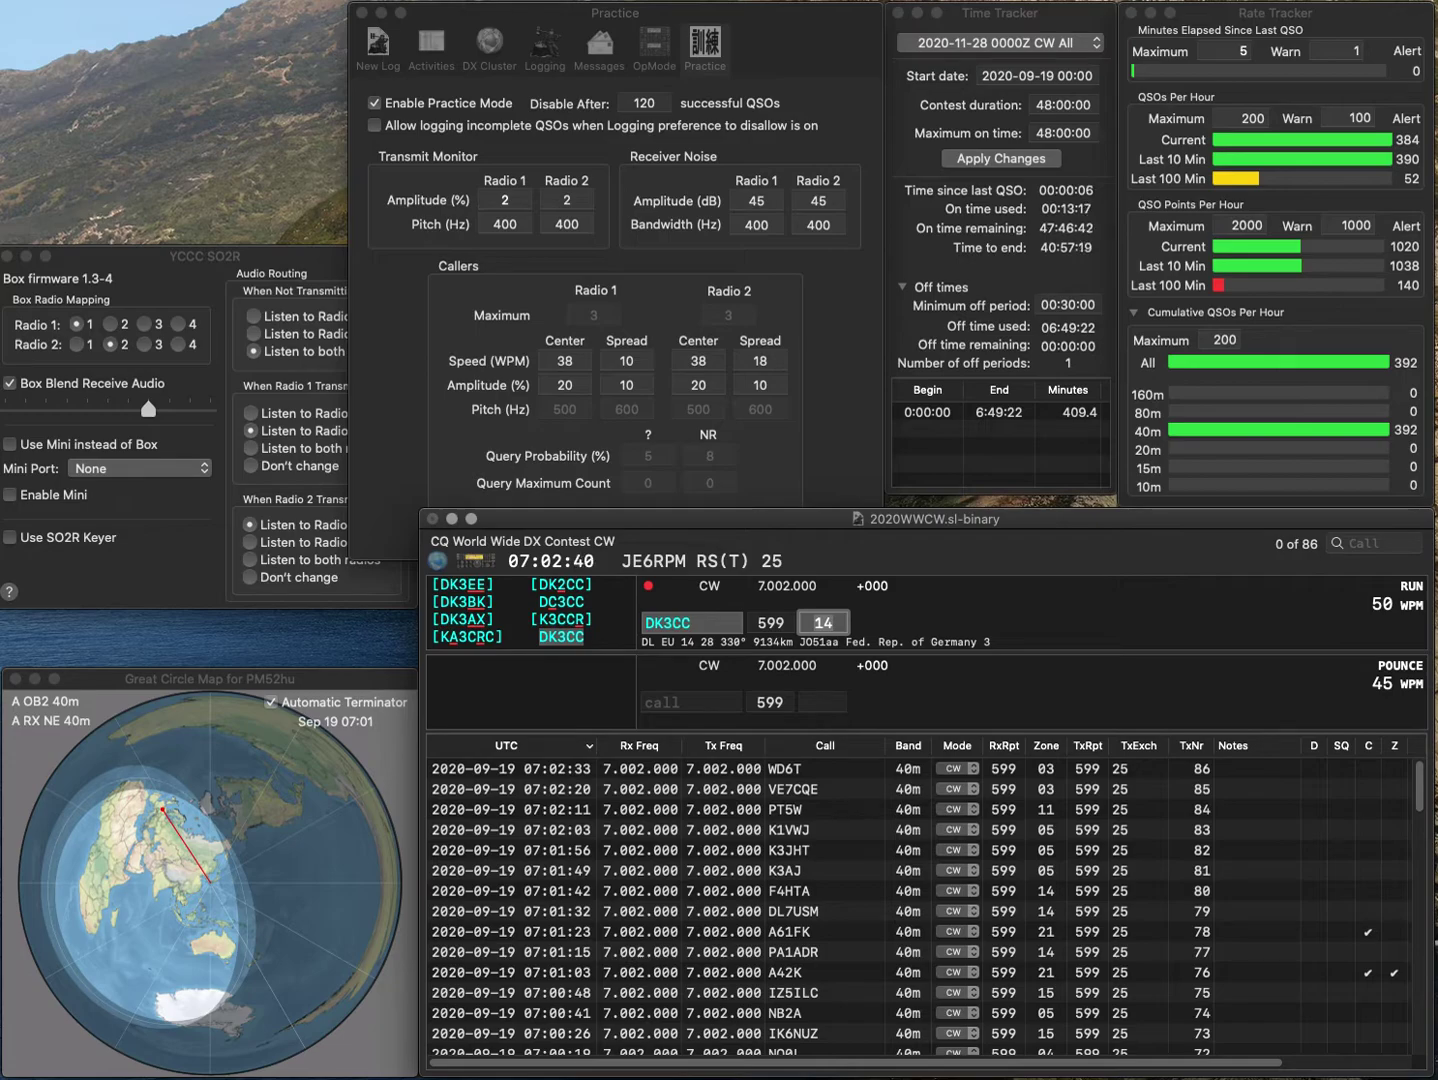
pyautogui.press('Return')
pyautogui.write('OG9W')
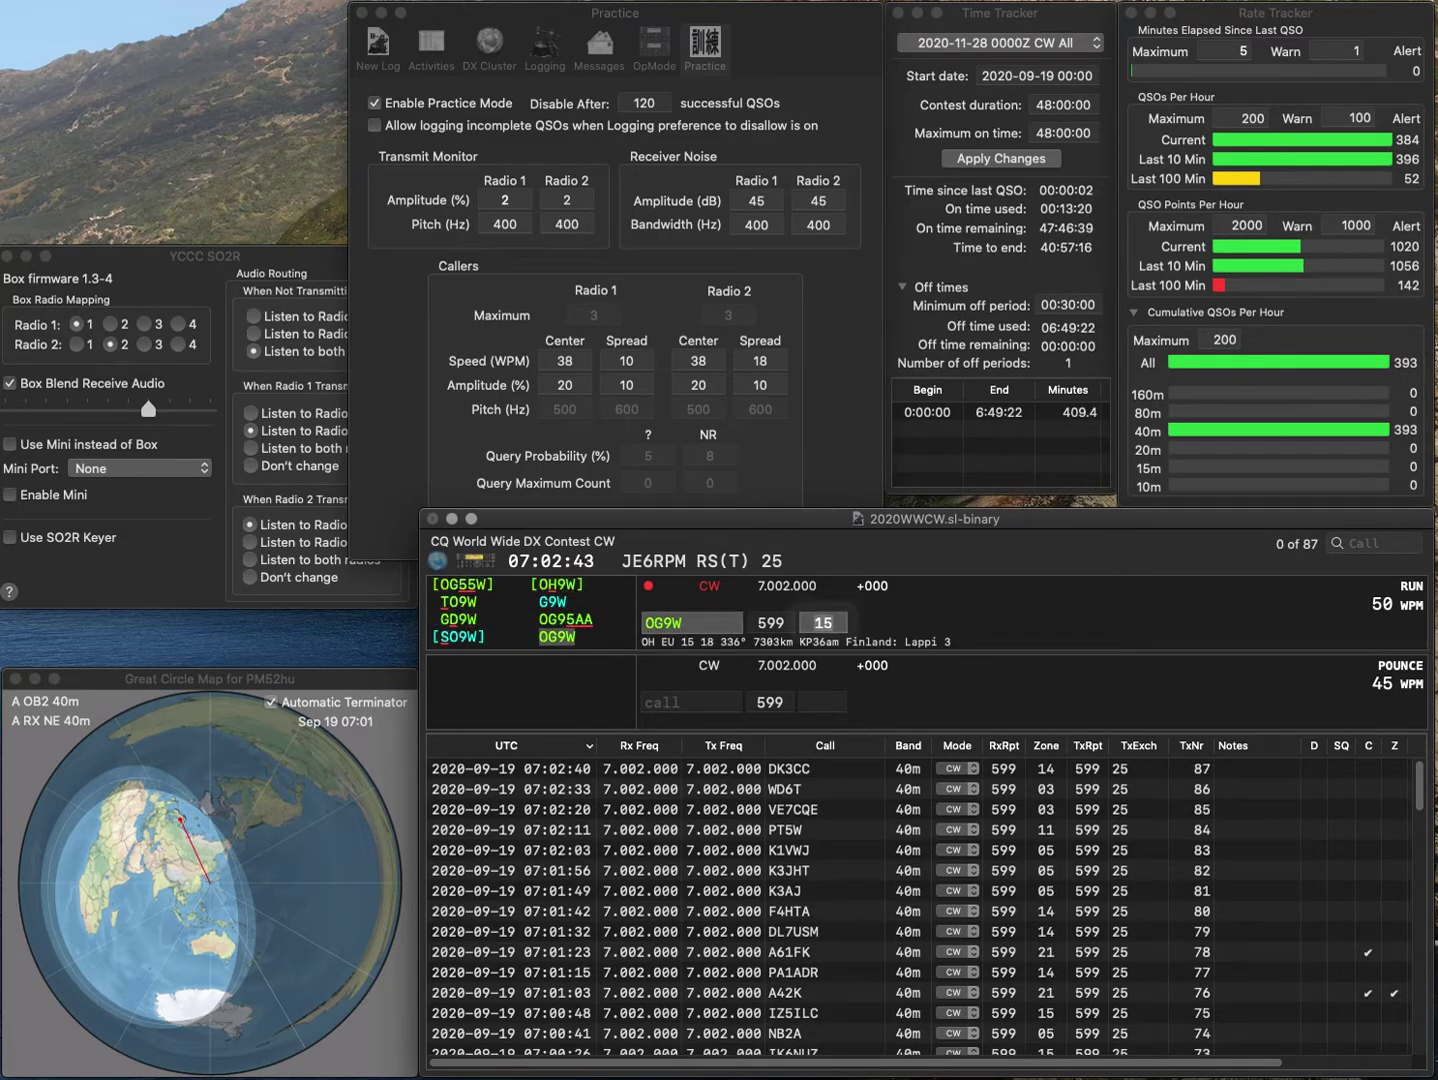
pyautogui.press('Tab')
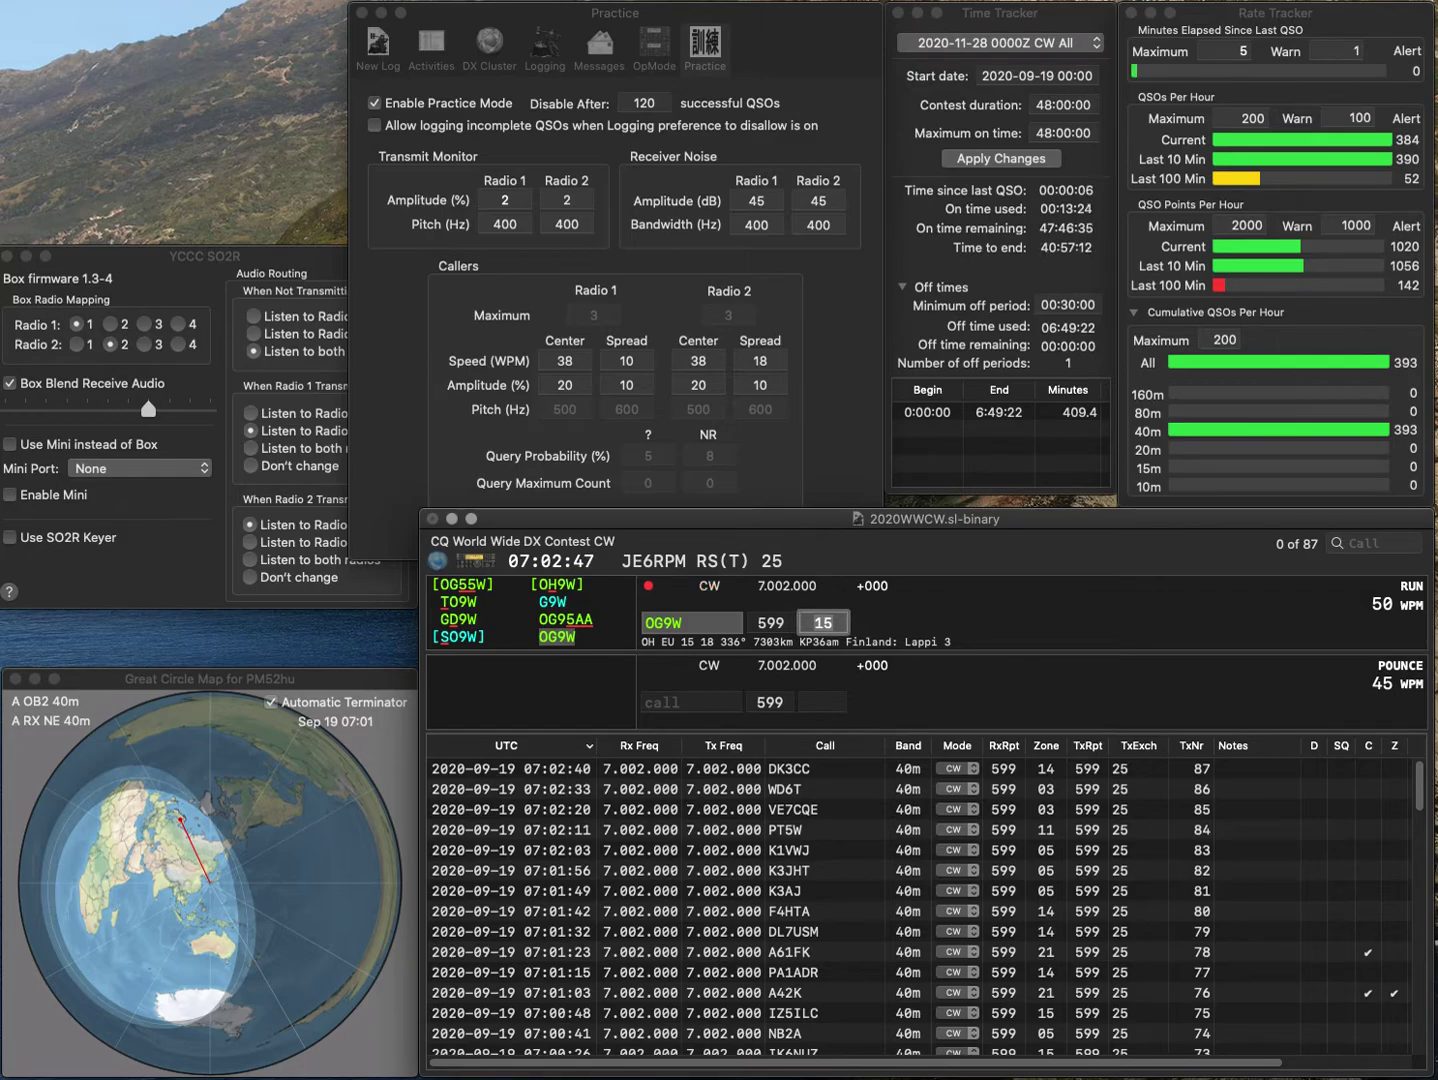
pyautogui.press('Return')
pyautogui.write('K')
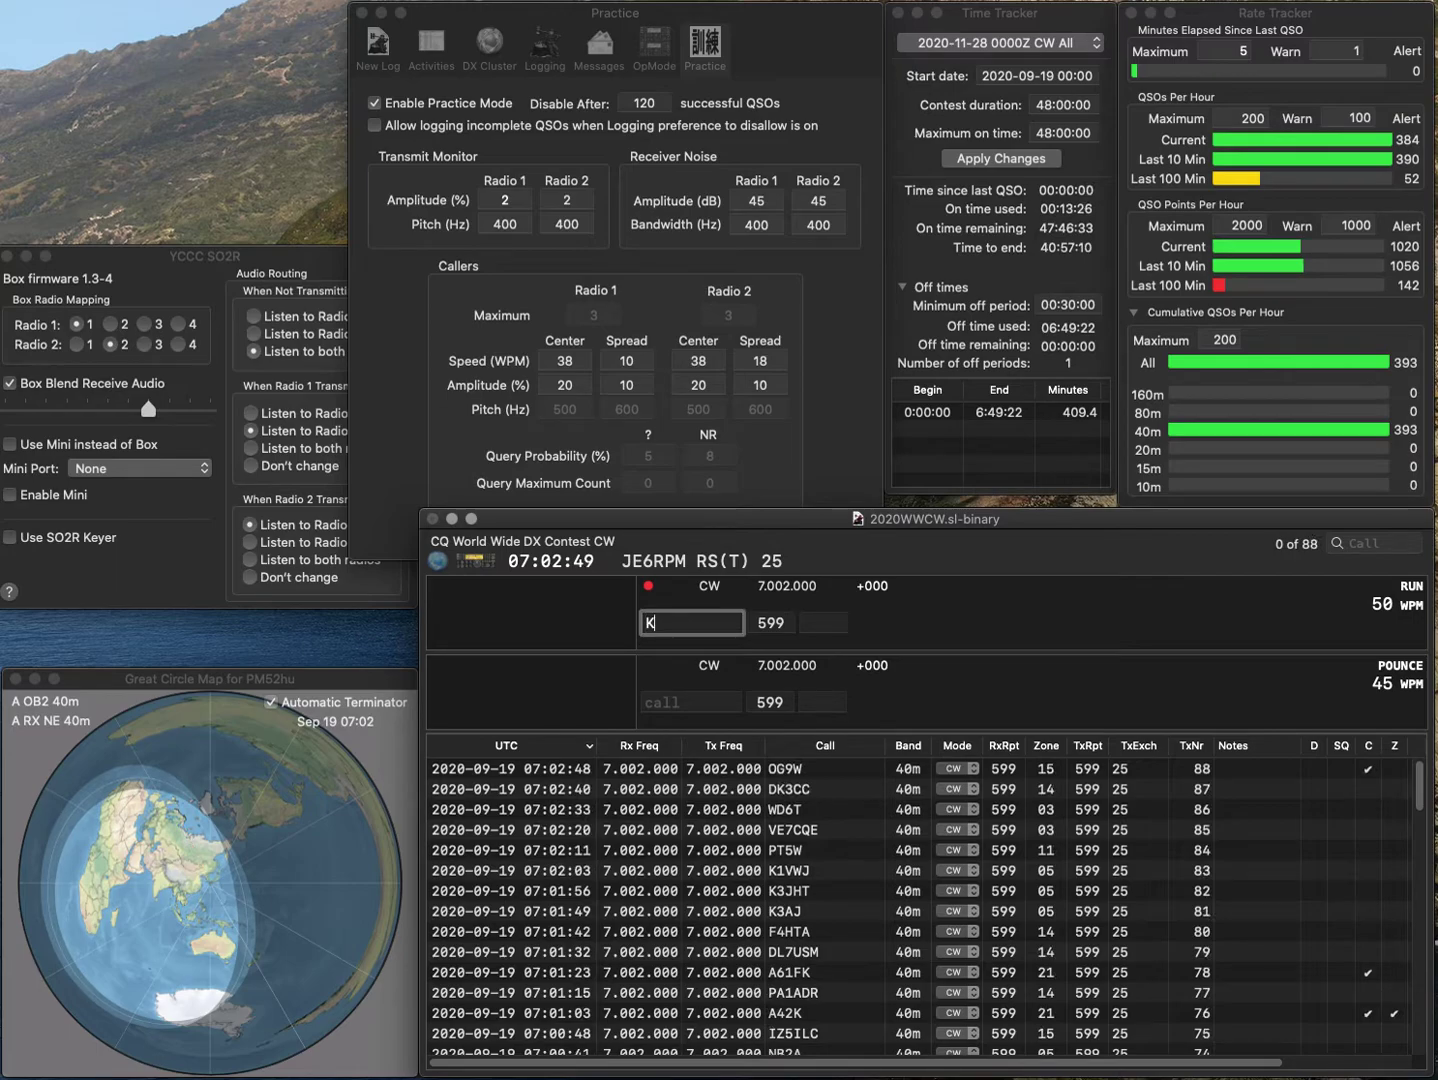
pyautogui.write('0X')
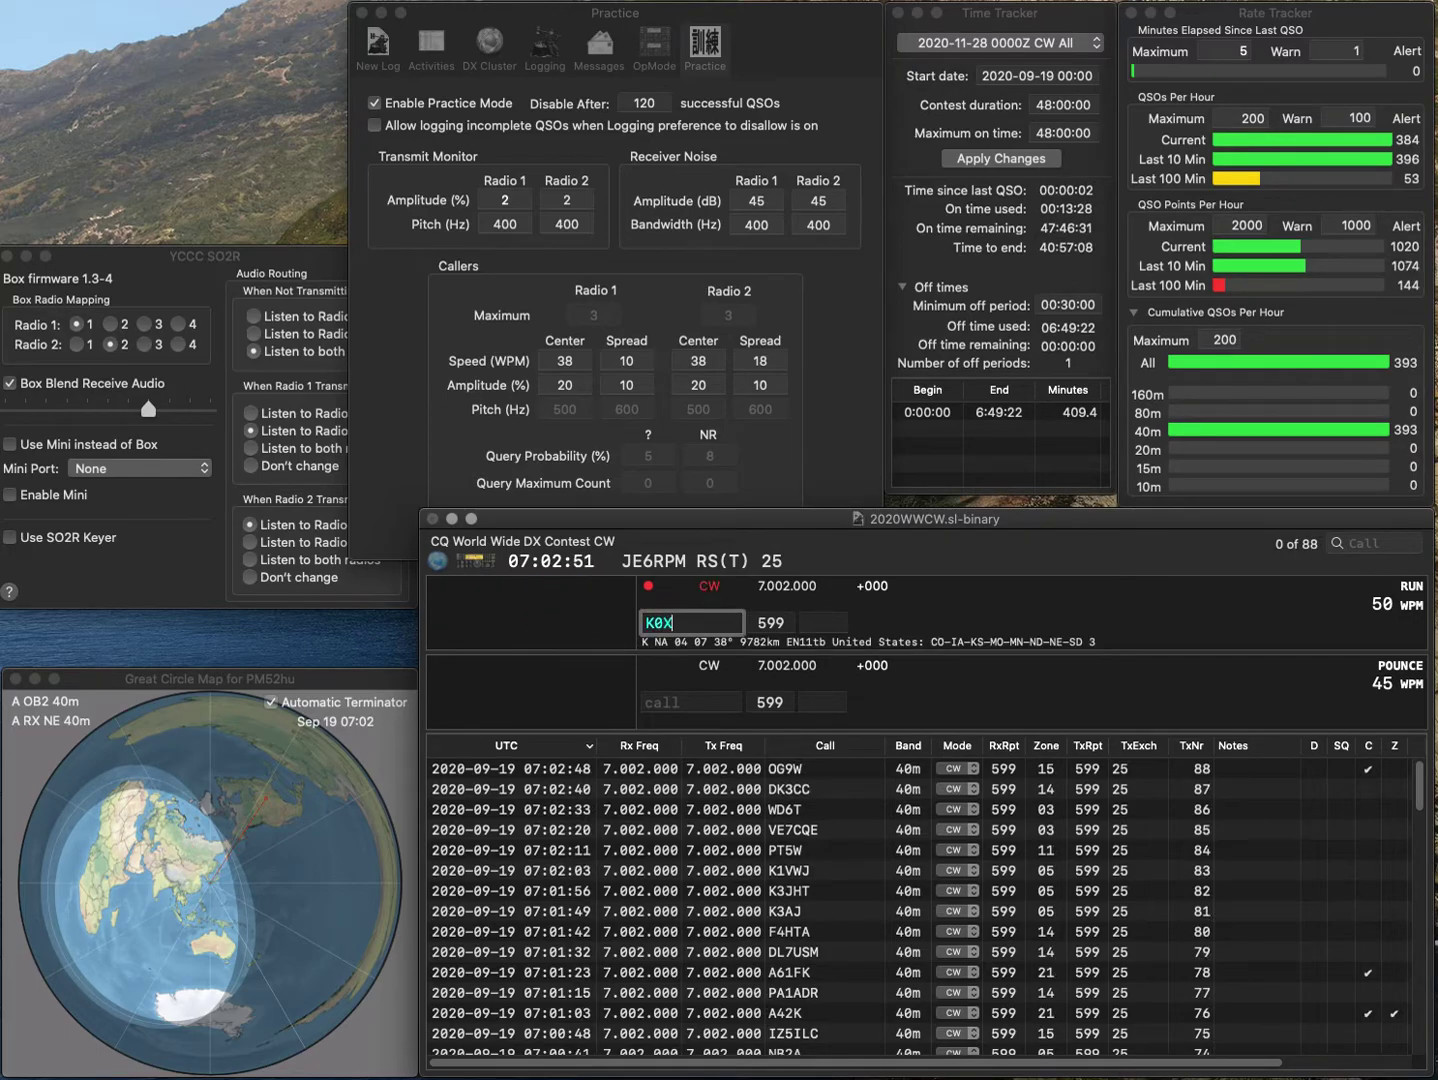
pyautogui.write('U')
pyautogui.press('space')
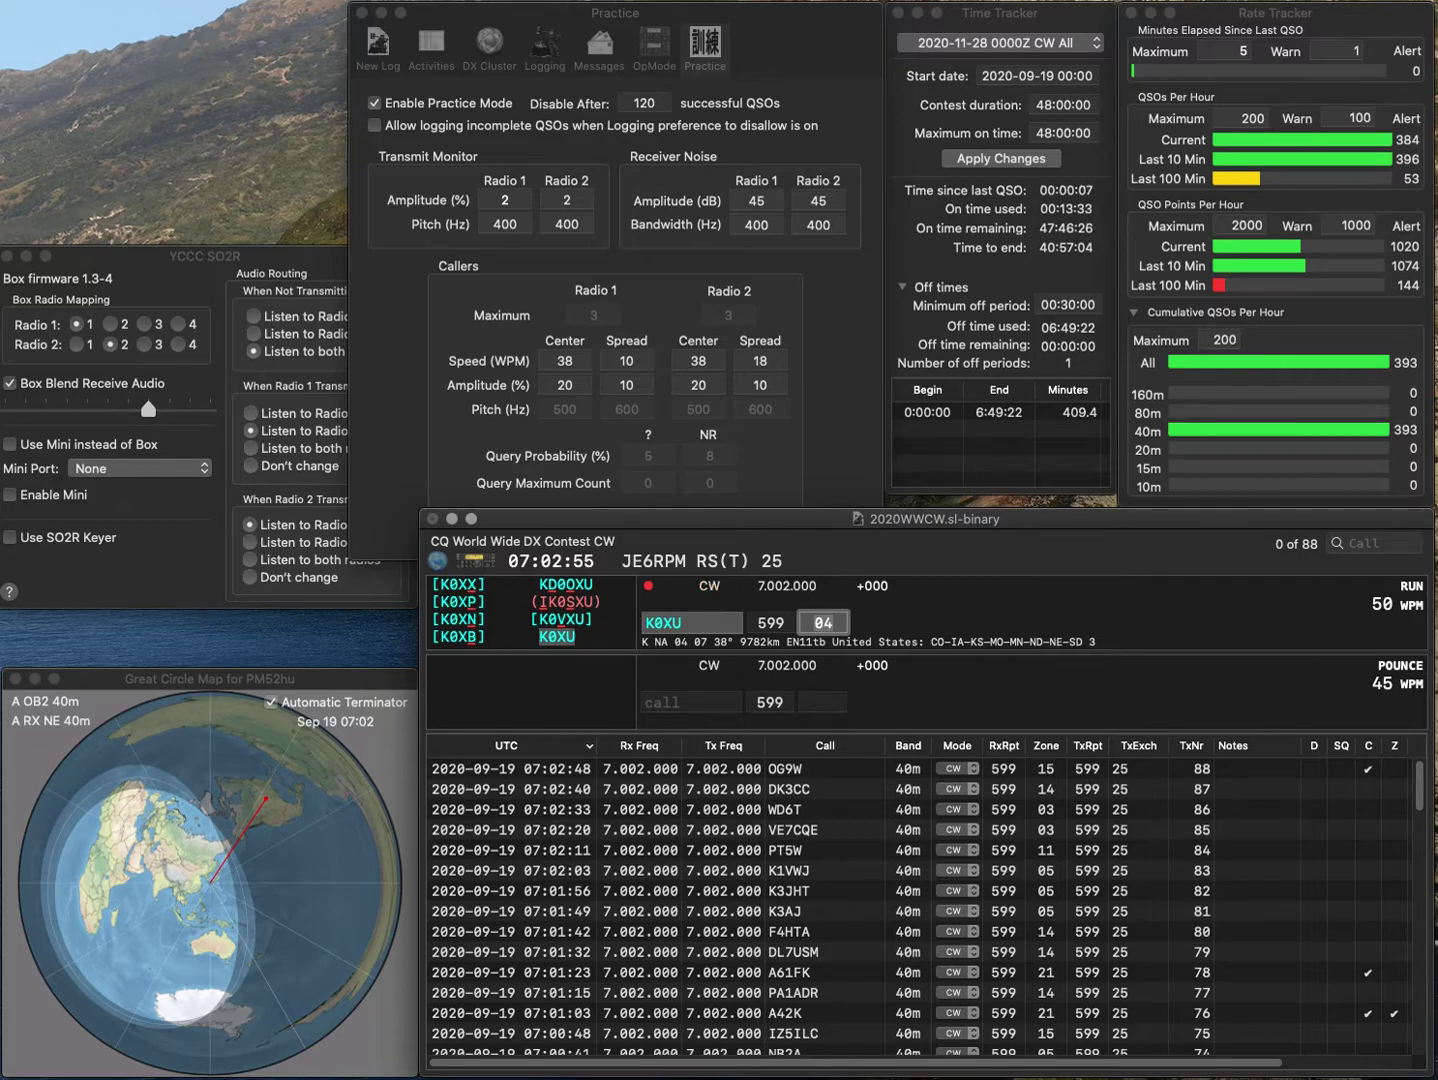
pyautogui.press('Return')
# Log the run contact with VA5AA, using report 599 and zone 04.
pyautogui.write('VA5AA')
pyautogui.press('space')
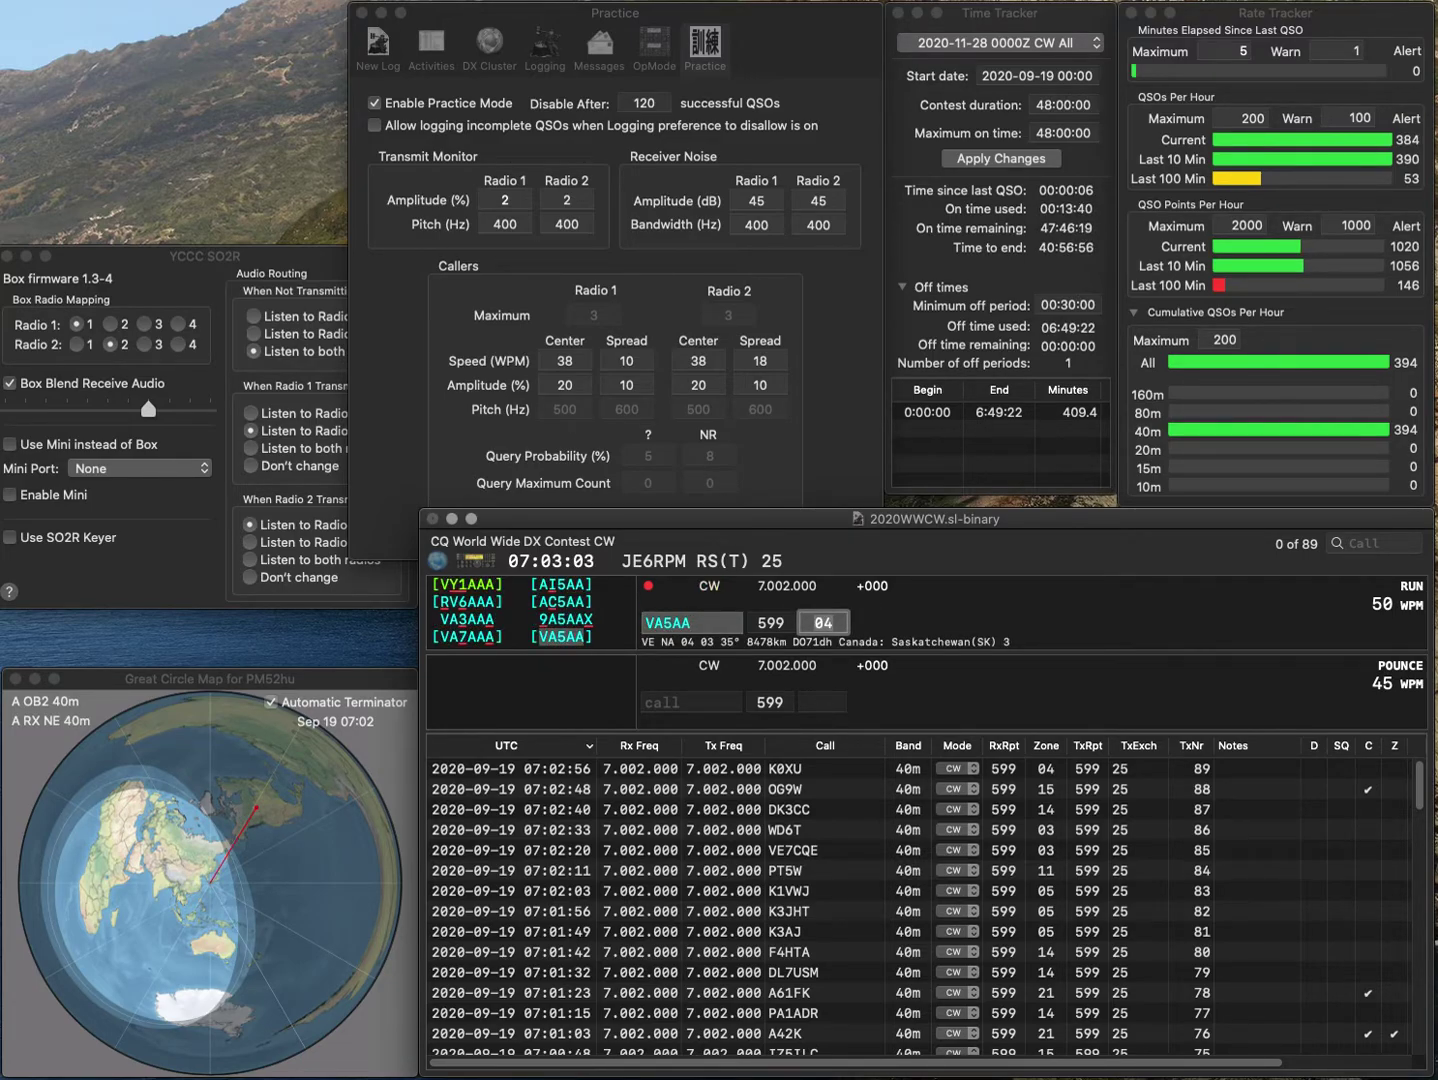
pyautogui.press('Return')
pyautogui.write('YO6HH')
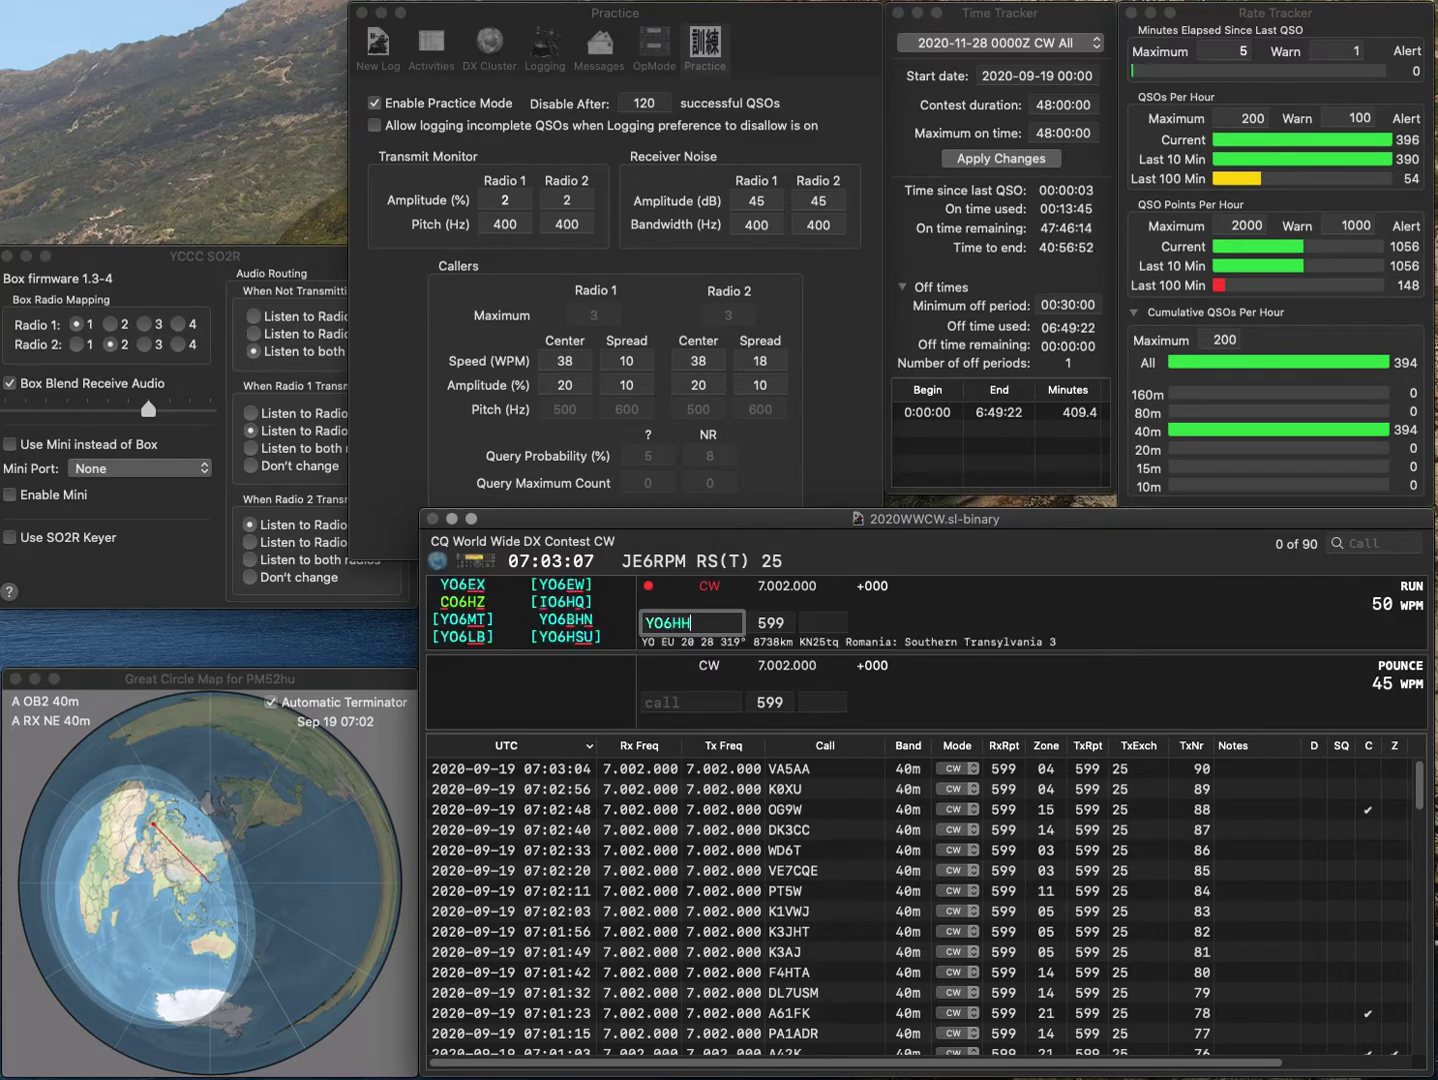
pyautogui.press('BackSpace')
pyautogui.write('SU')
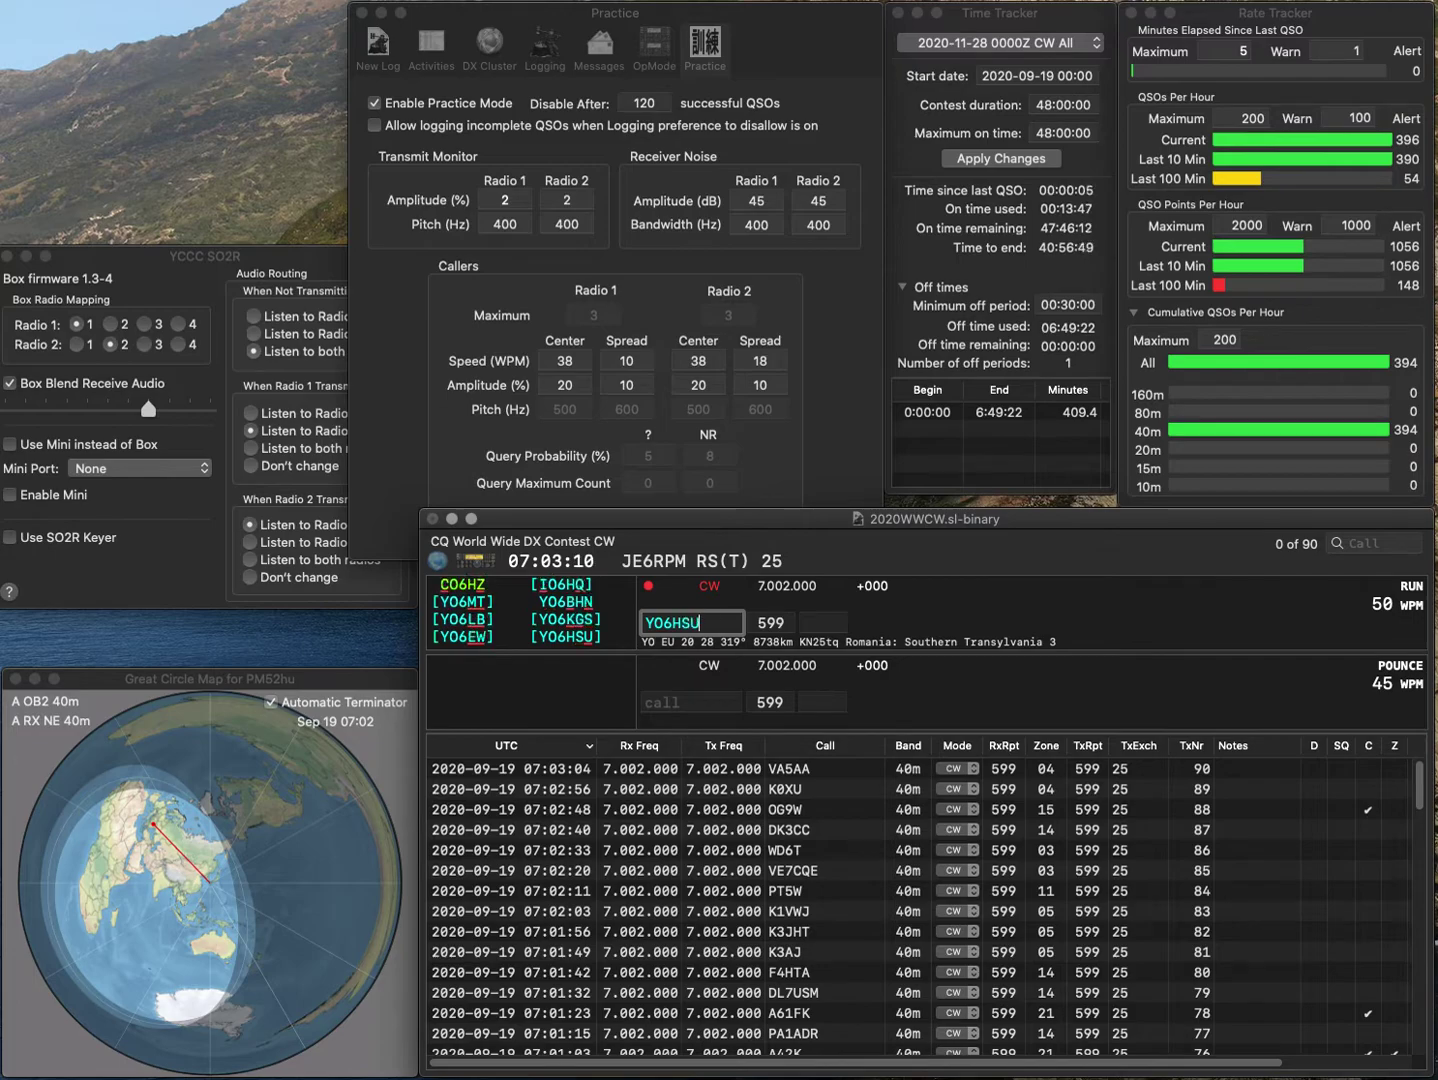
pyautogui.press('space')
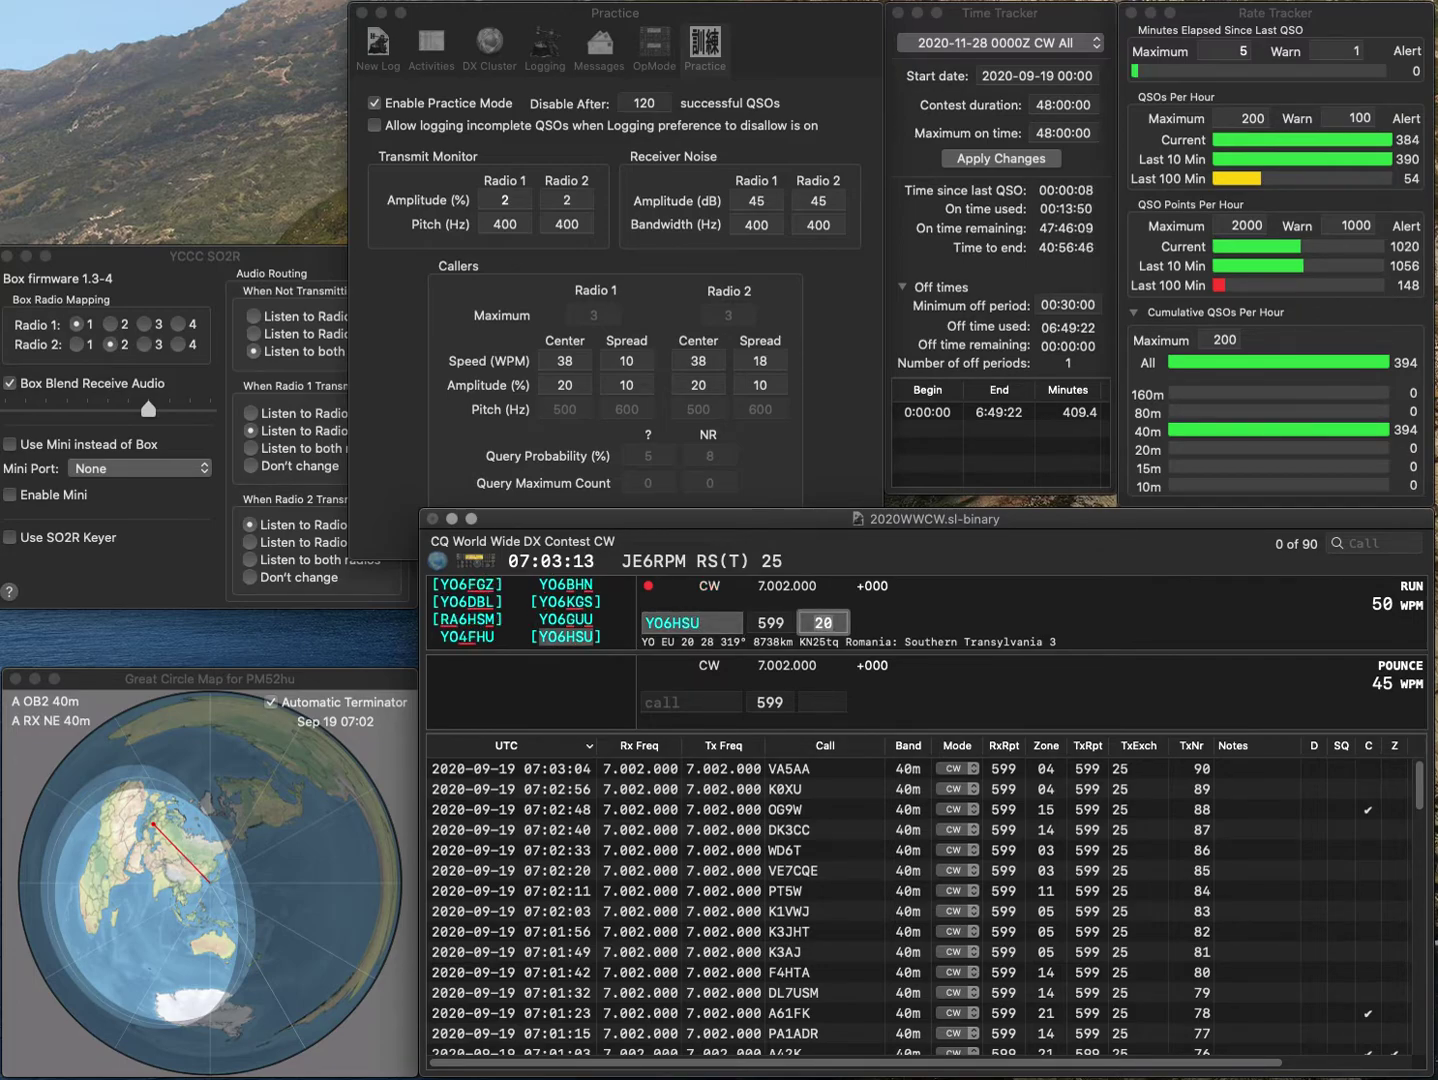
pyautogui.press('Return')
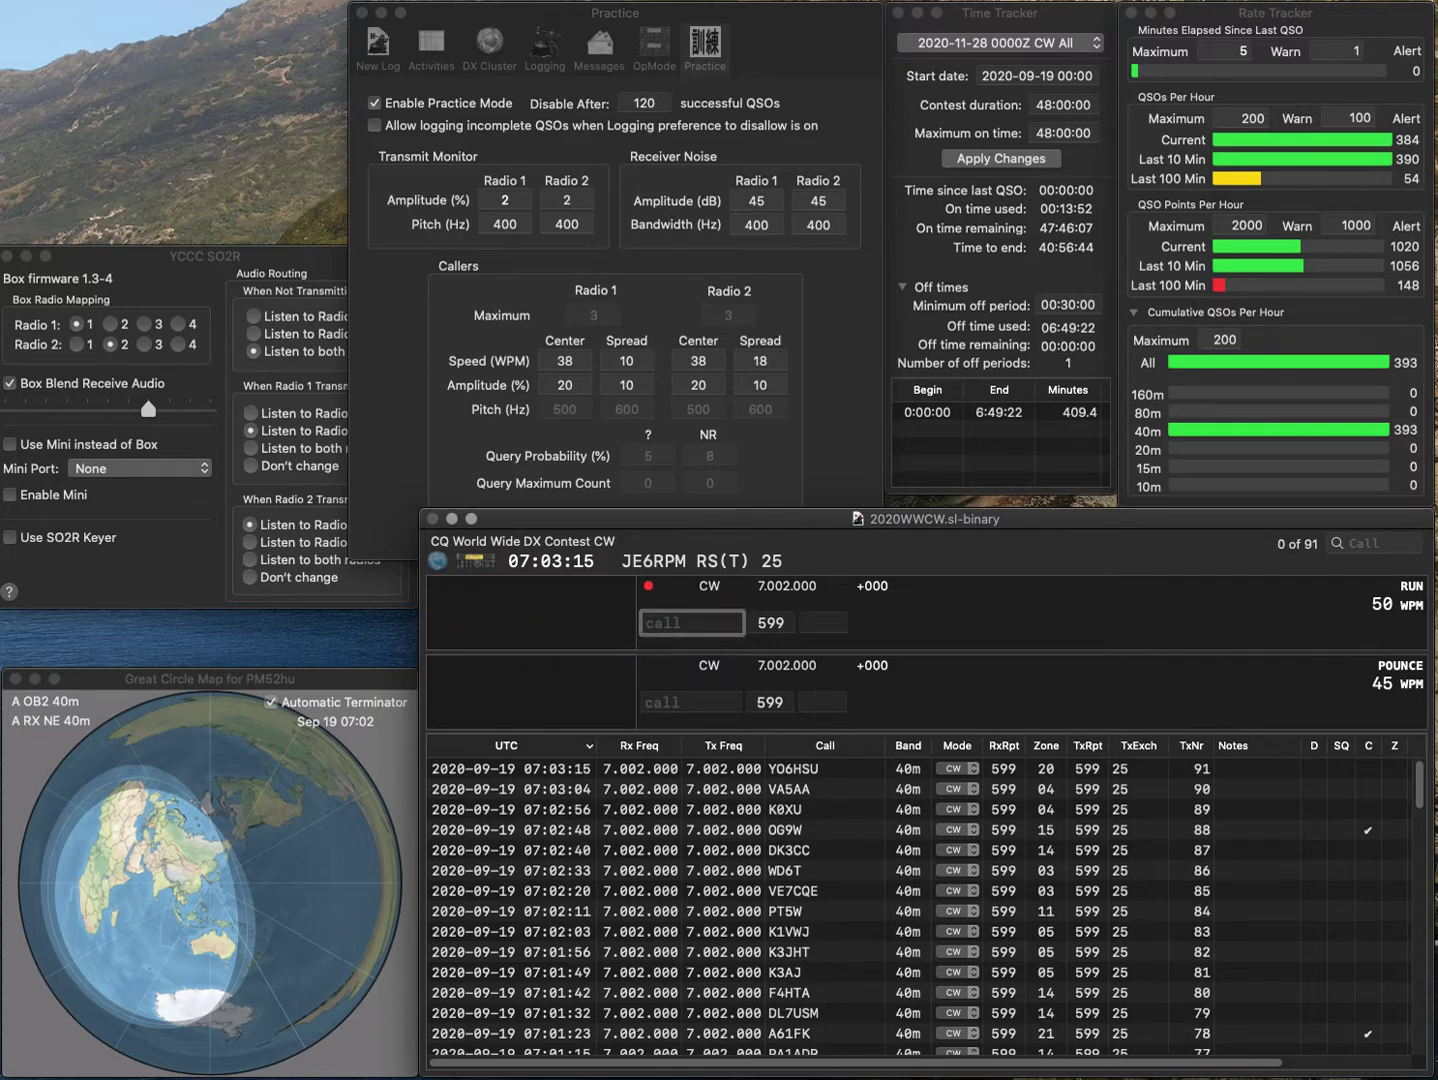
pyautogui.write('LZ1ZX')
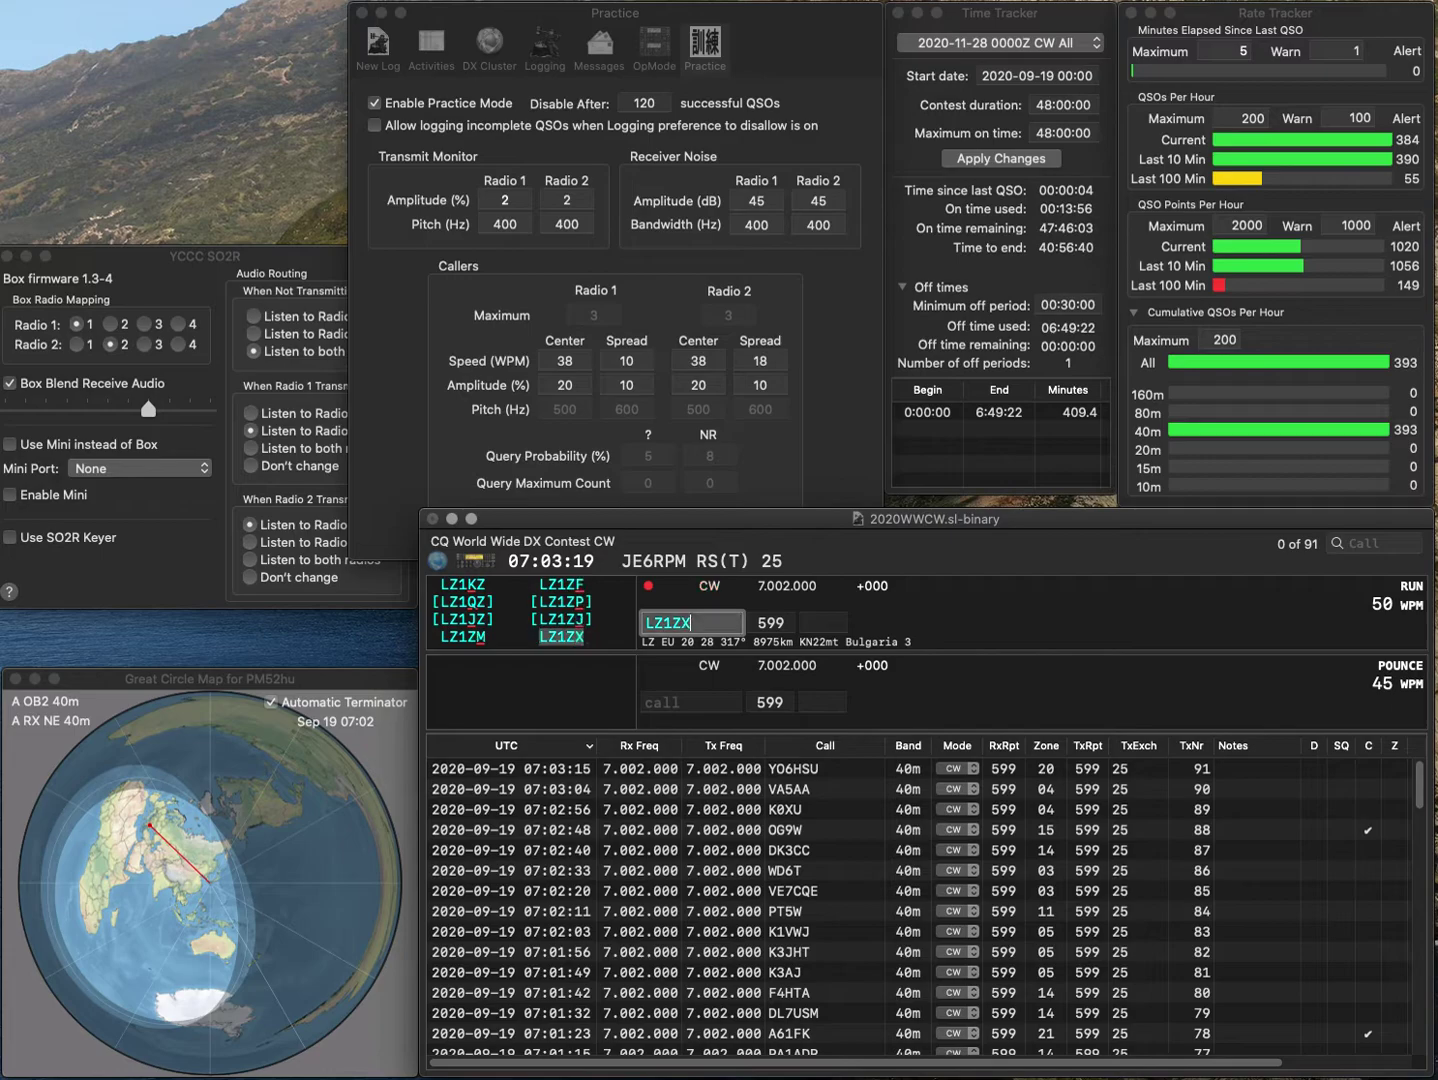
pyautogui.press('space')
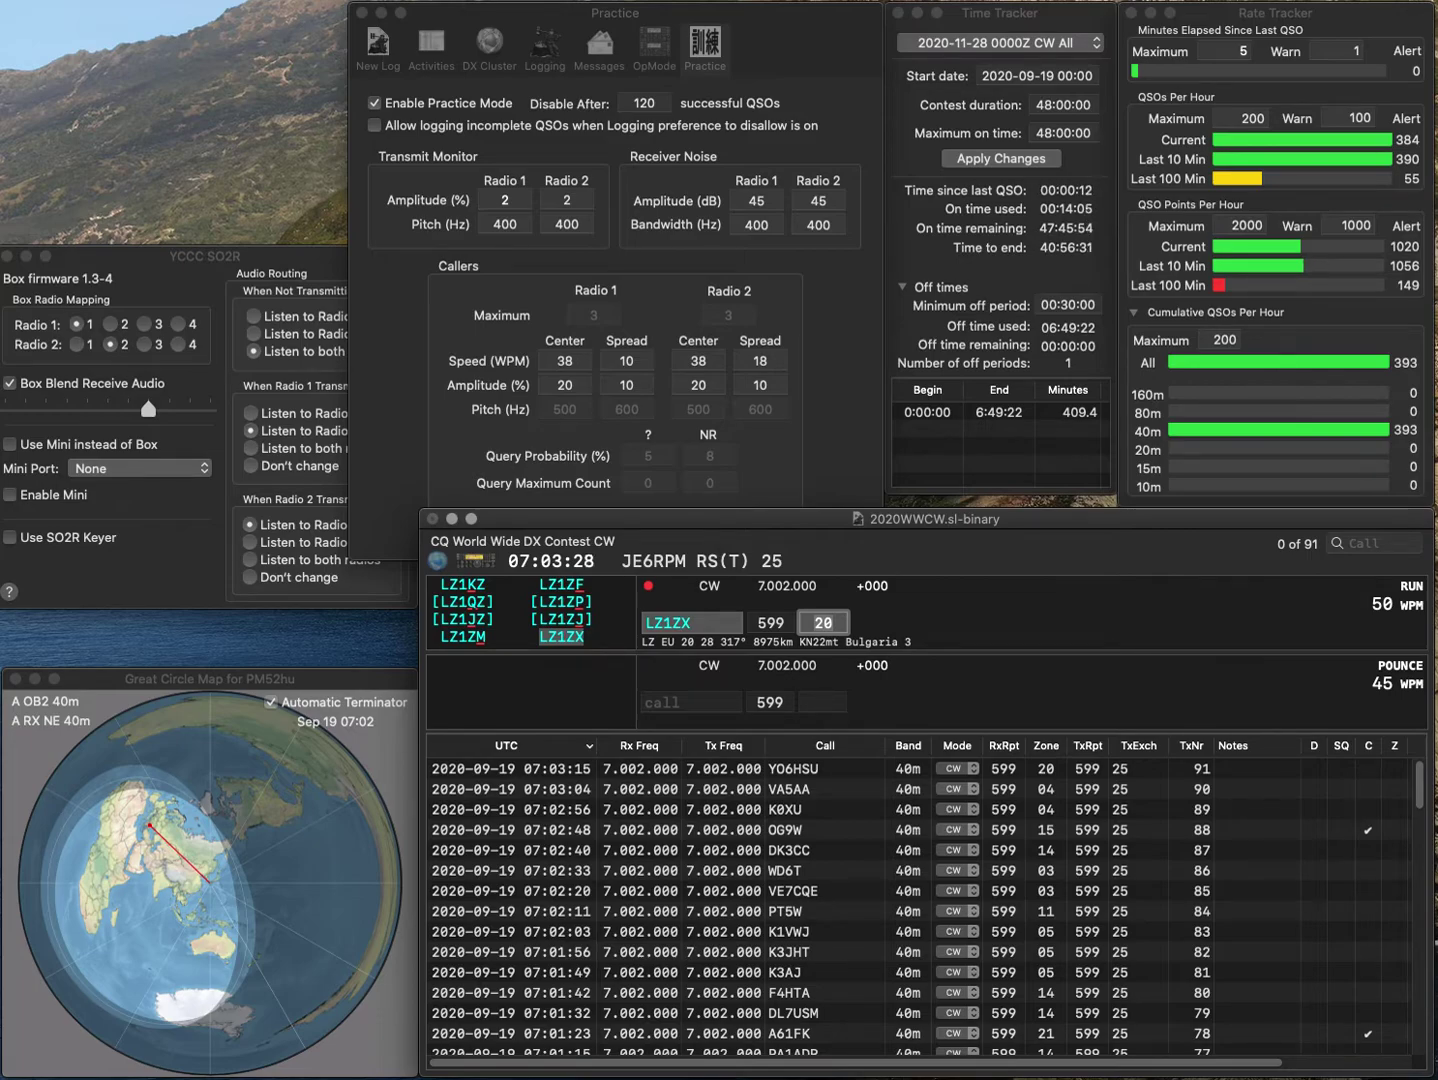
pyautogui.press('Return')
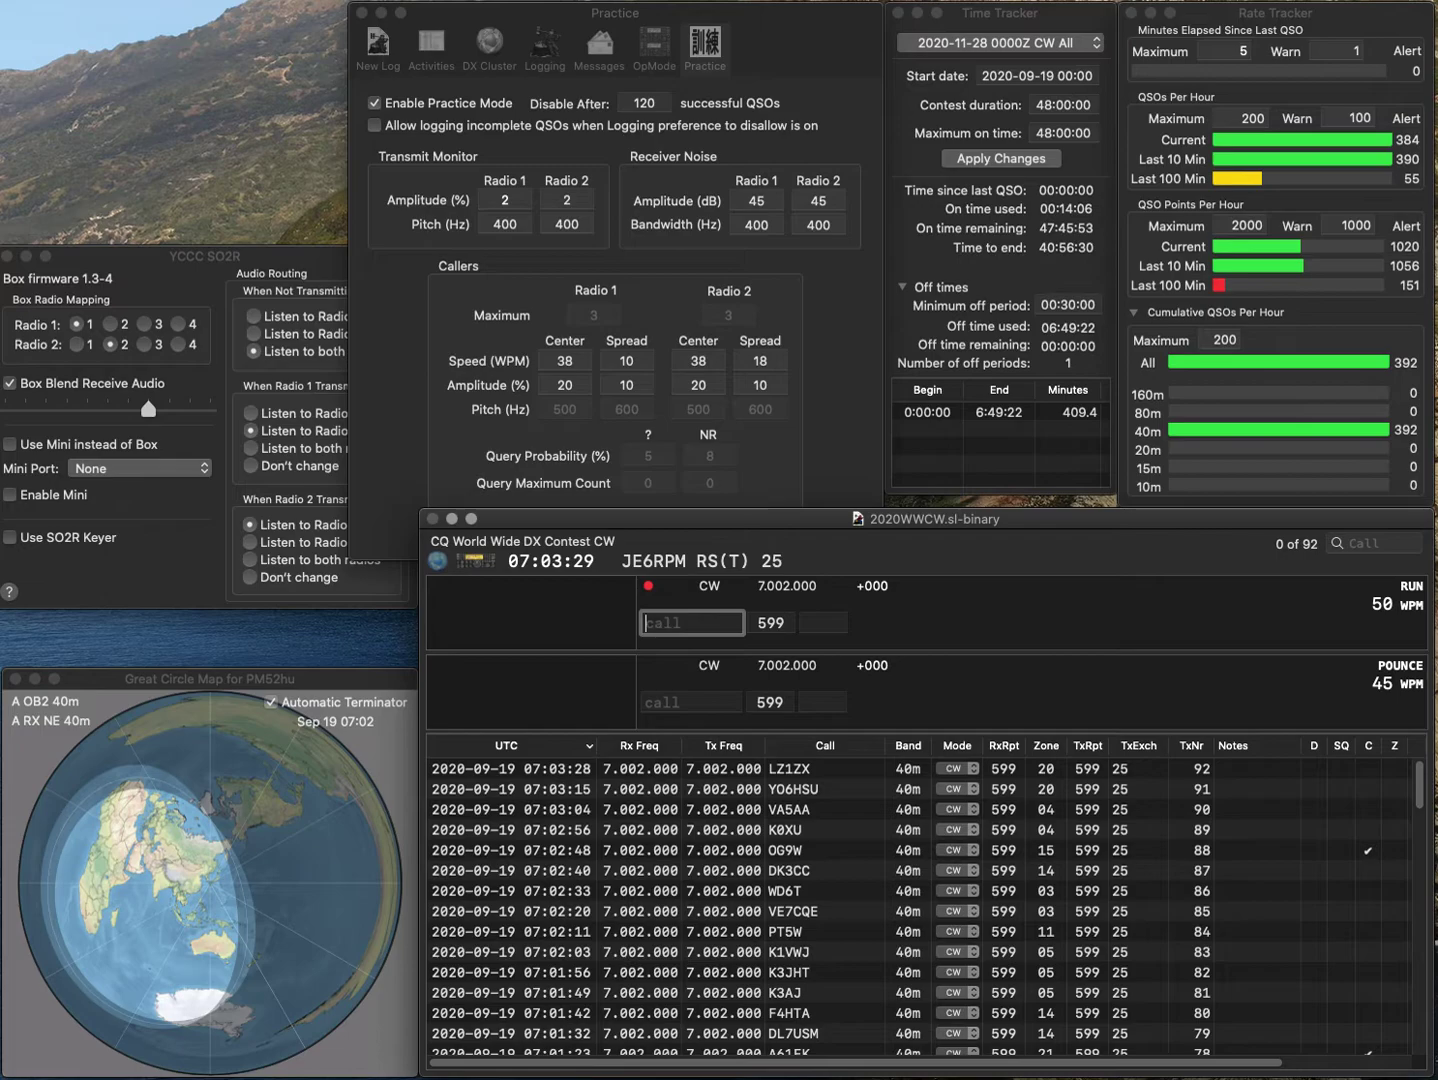
pyautogui.write('G7SYW')
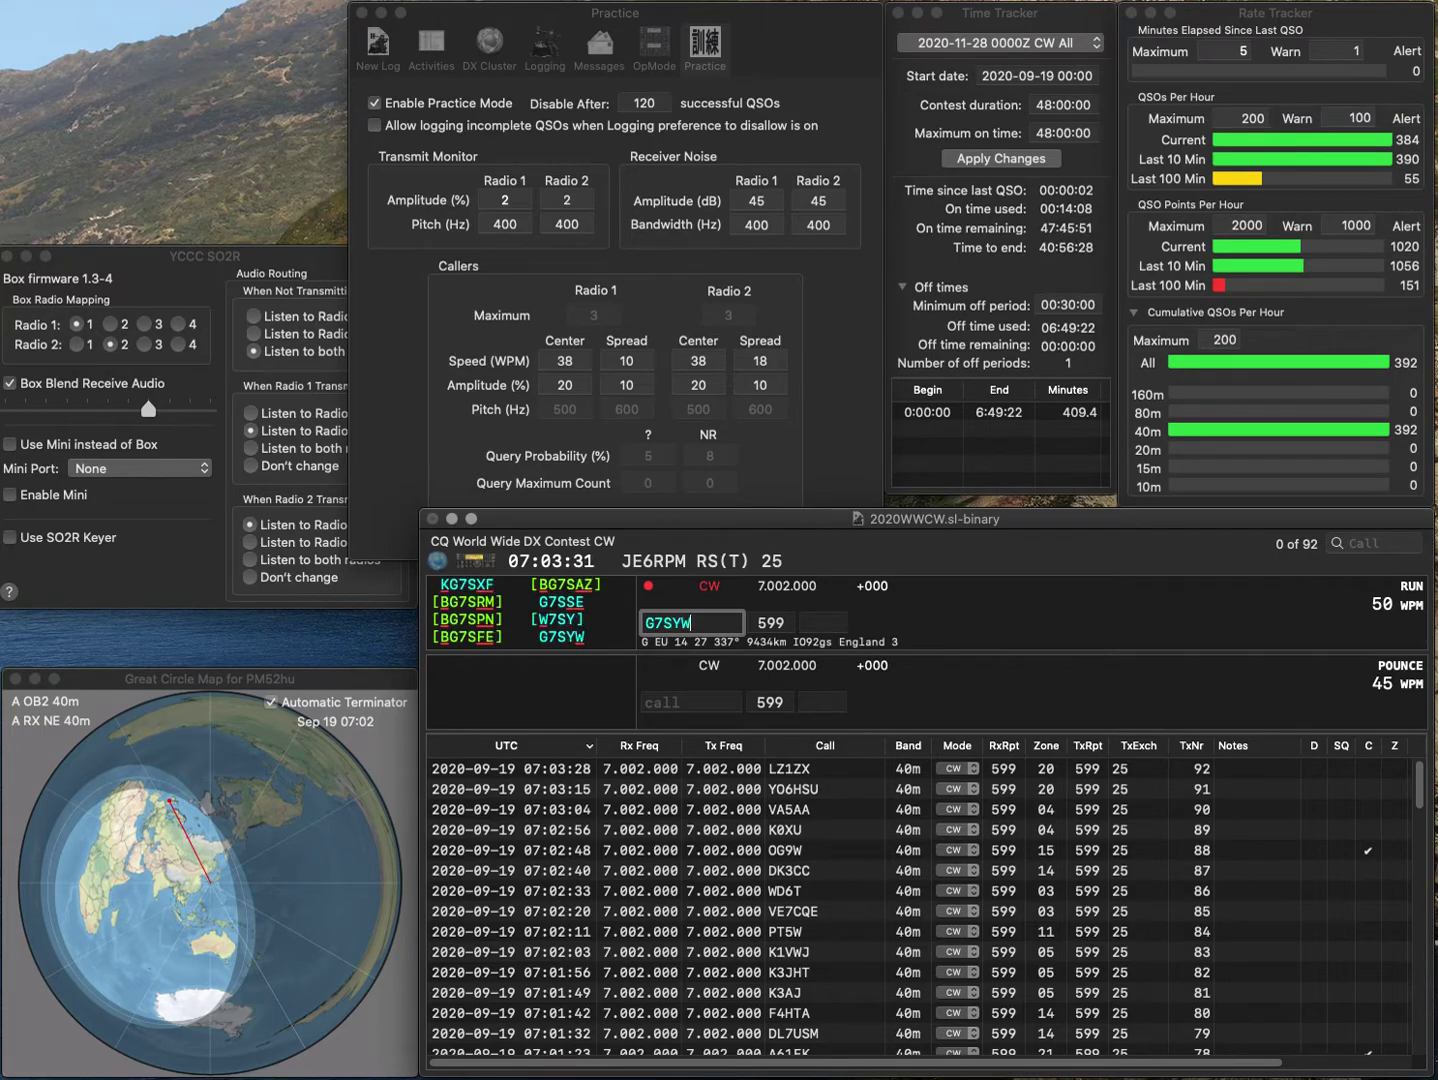
pyautogui.press('Return')
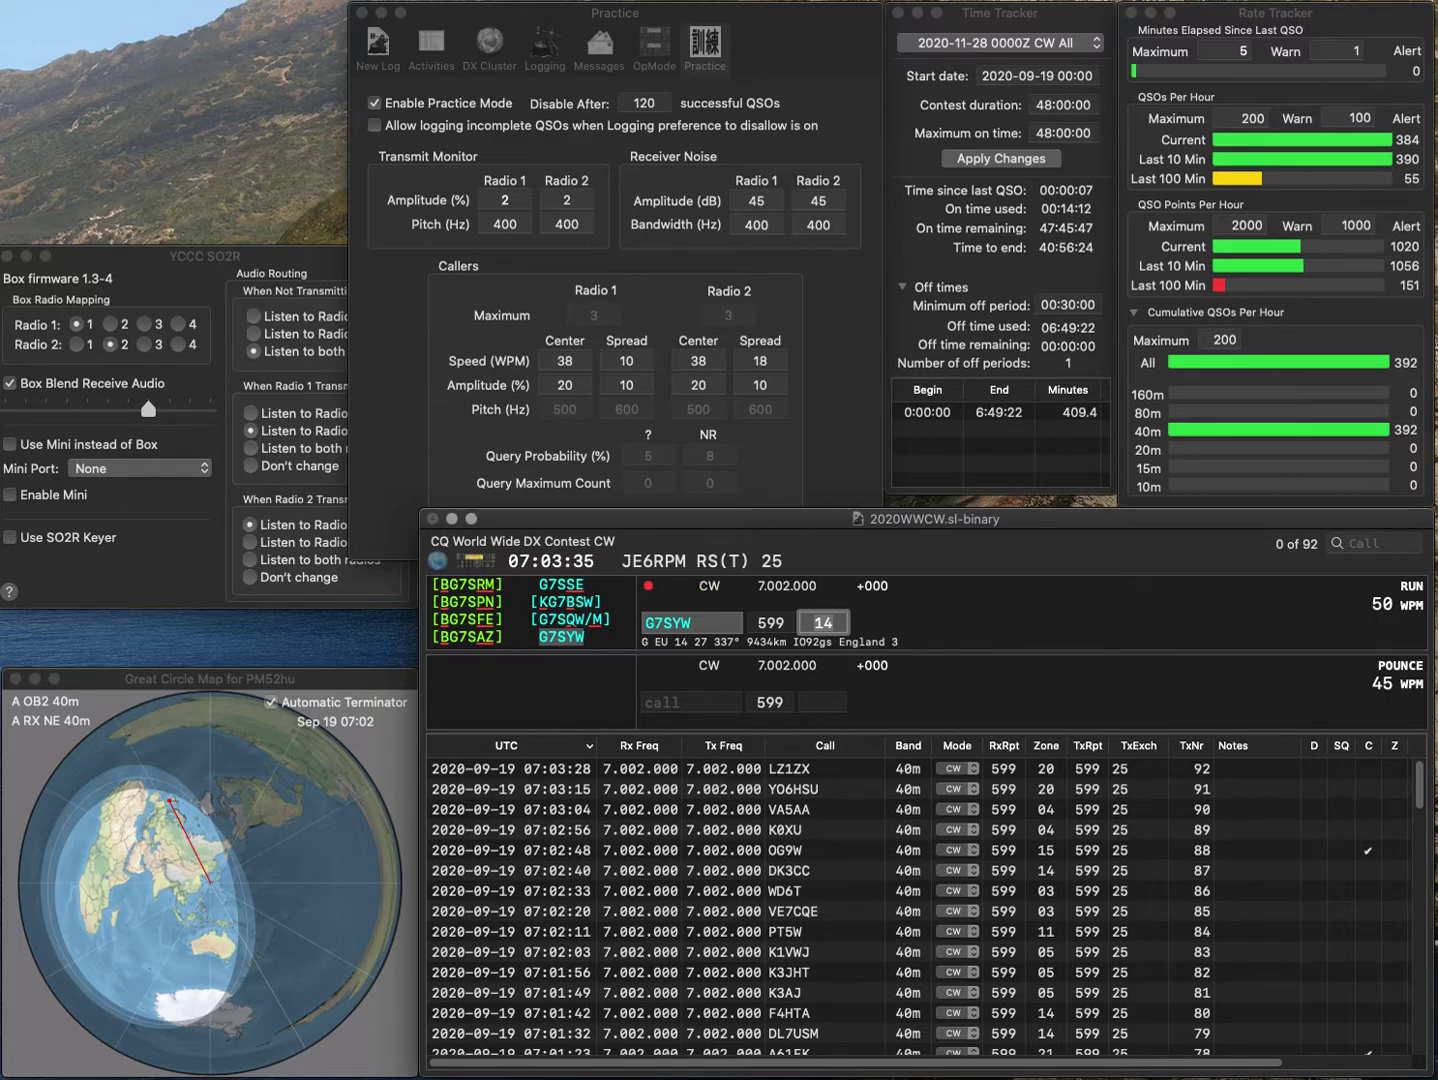
pyautogui.press('Return')
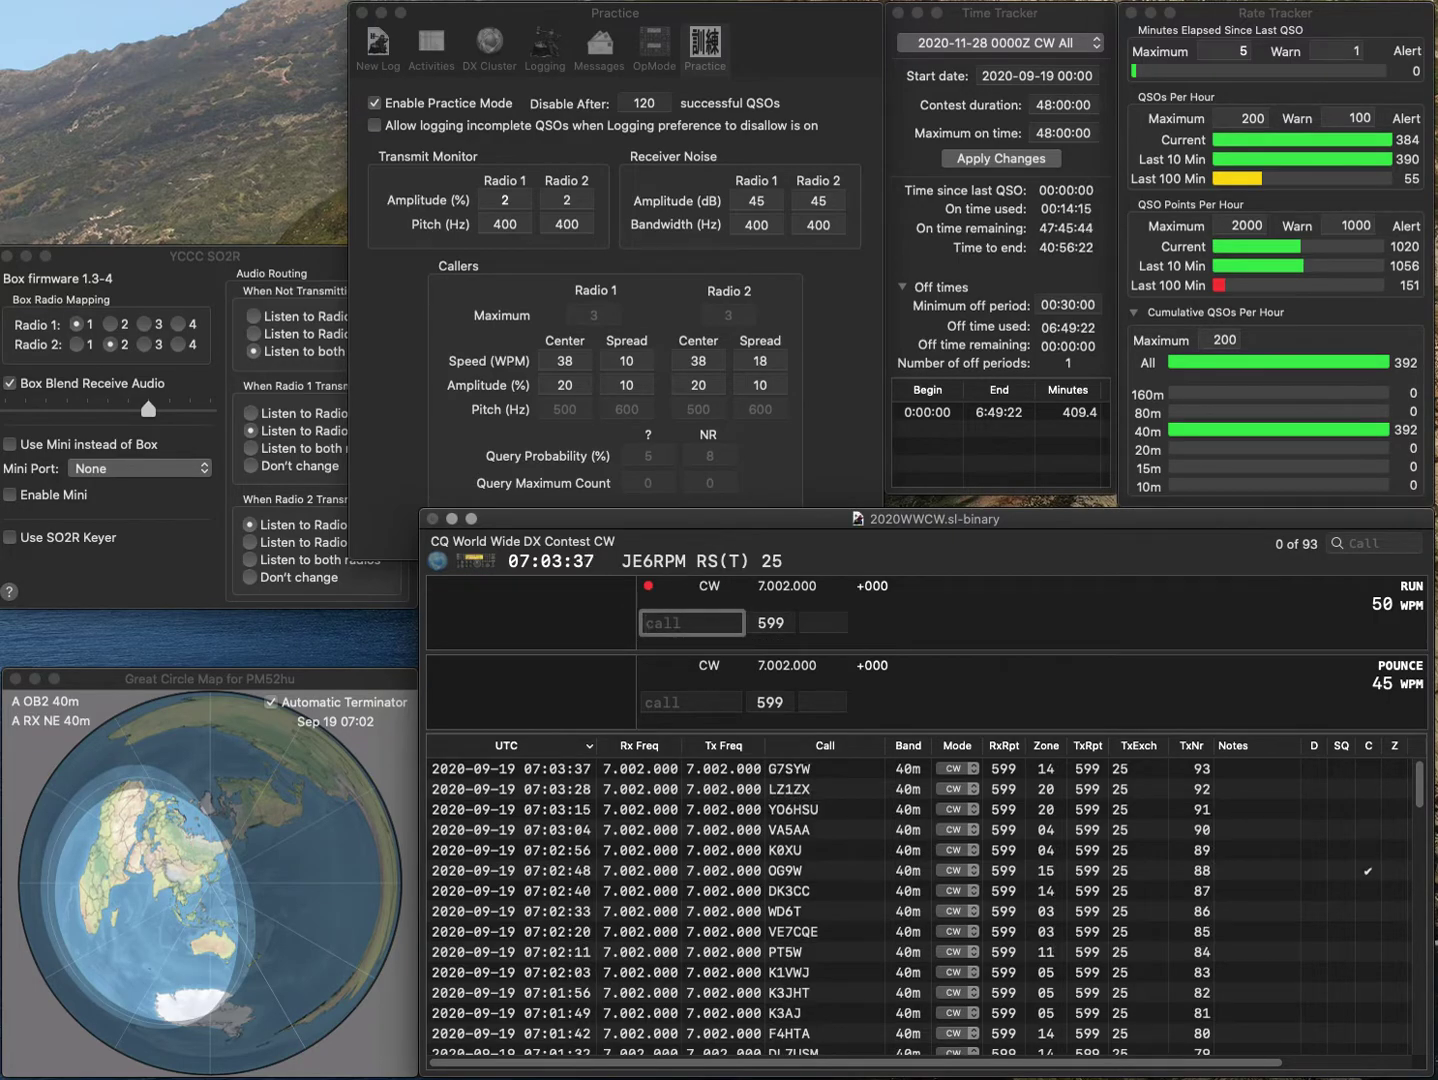
pyautogui.write('K2SCA')
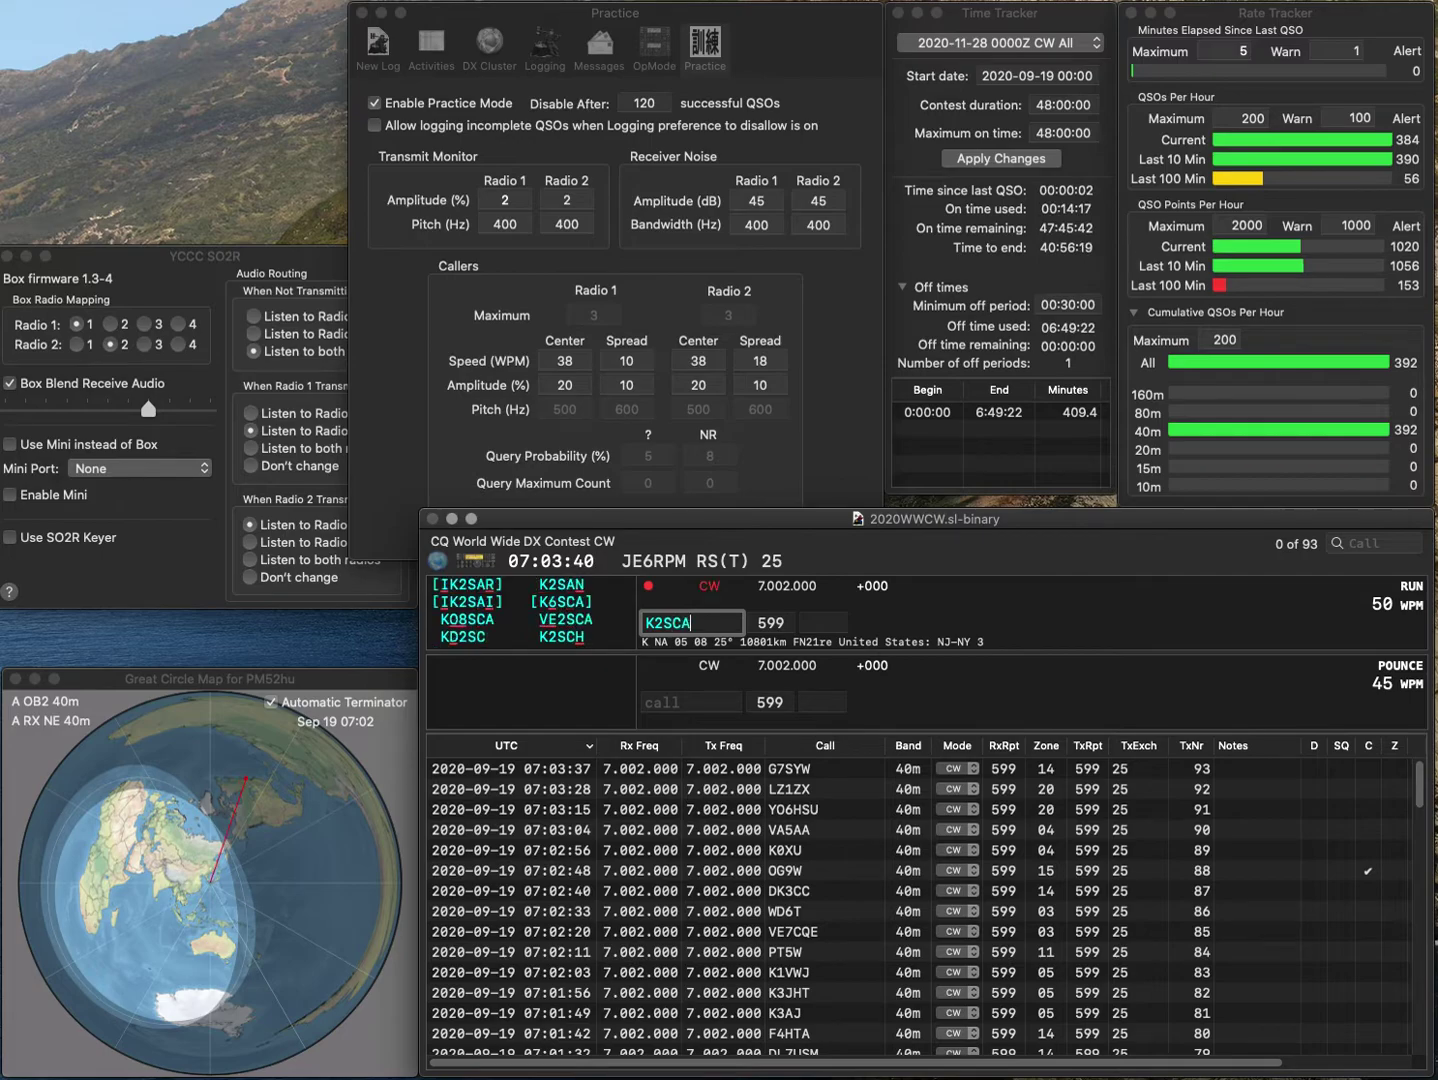
pyautogui.press('super+Left')
pyautogui.press('Delete')
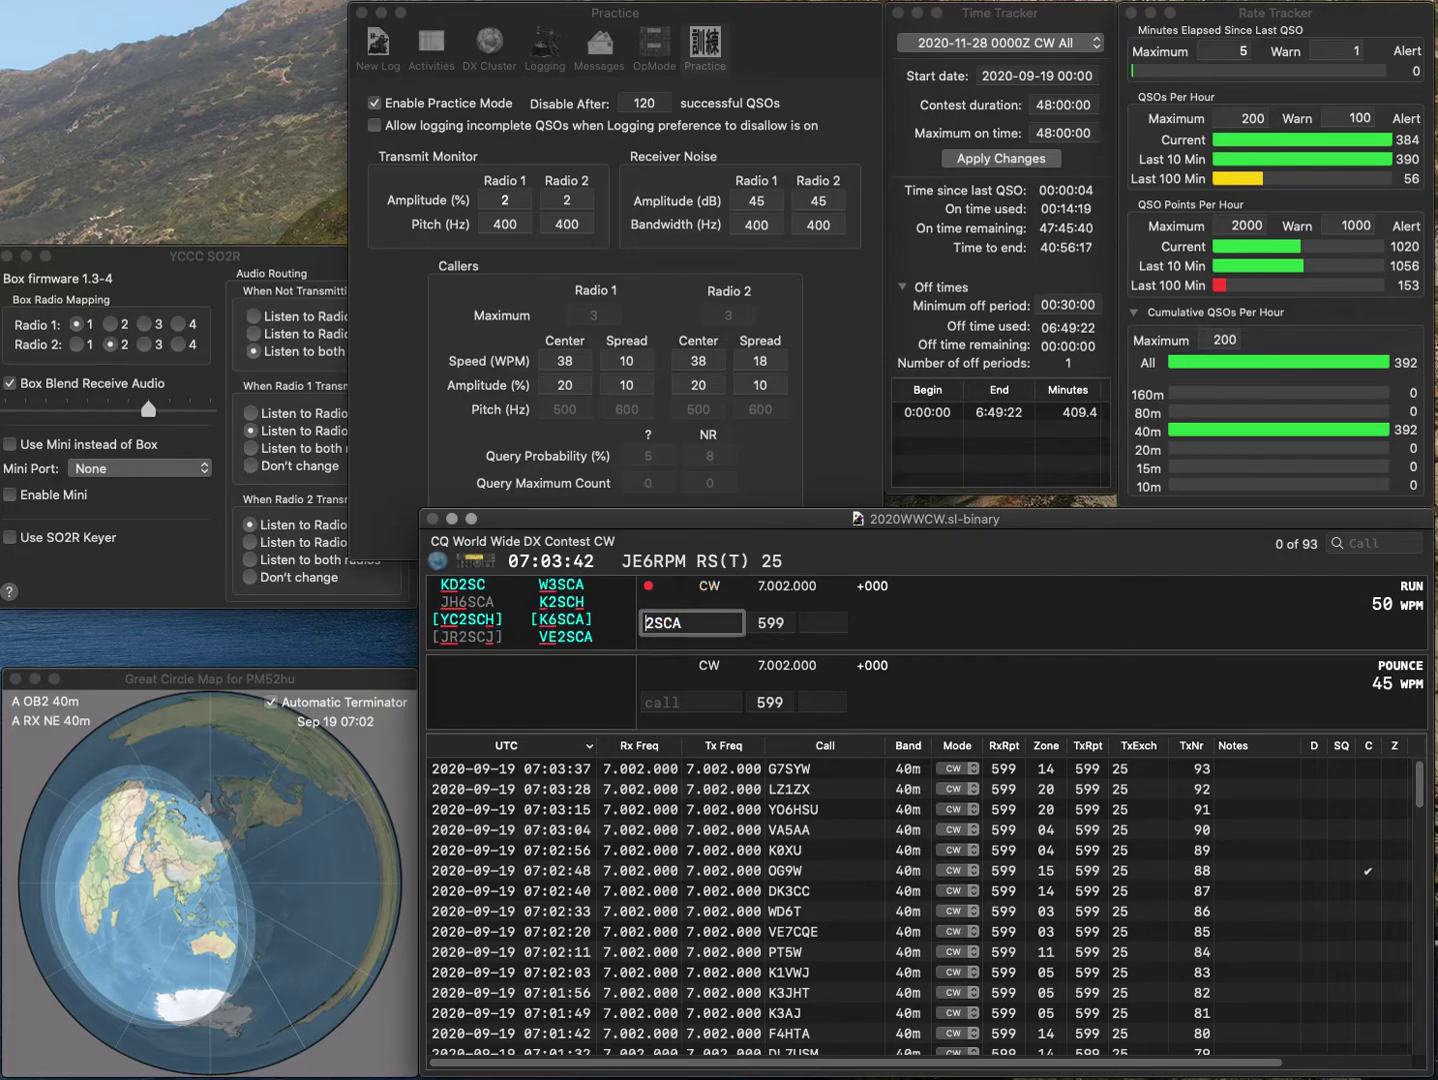
pyautogui.write('VE')
pyautogui.press('Tab')
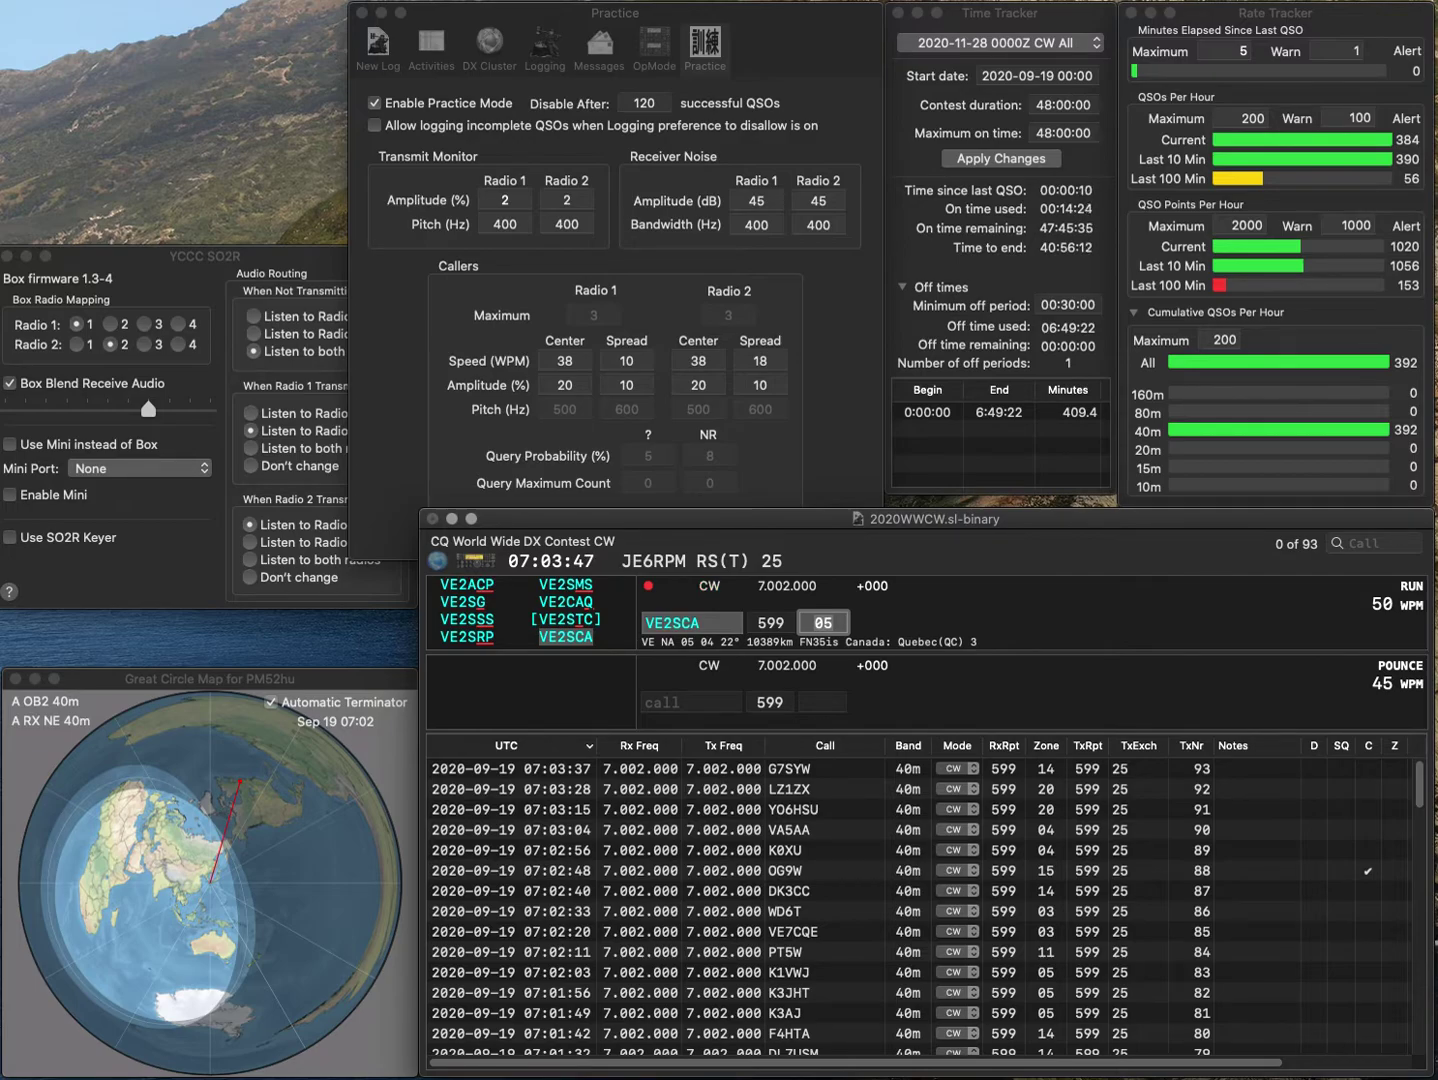
pyautogui.press('Return')
pyautogui.write('NC5L')
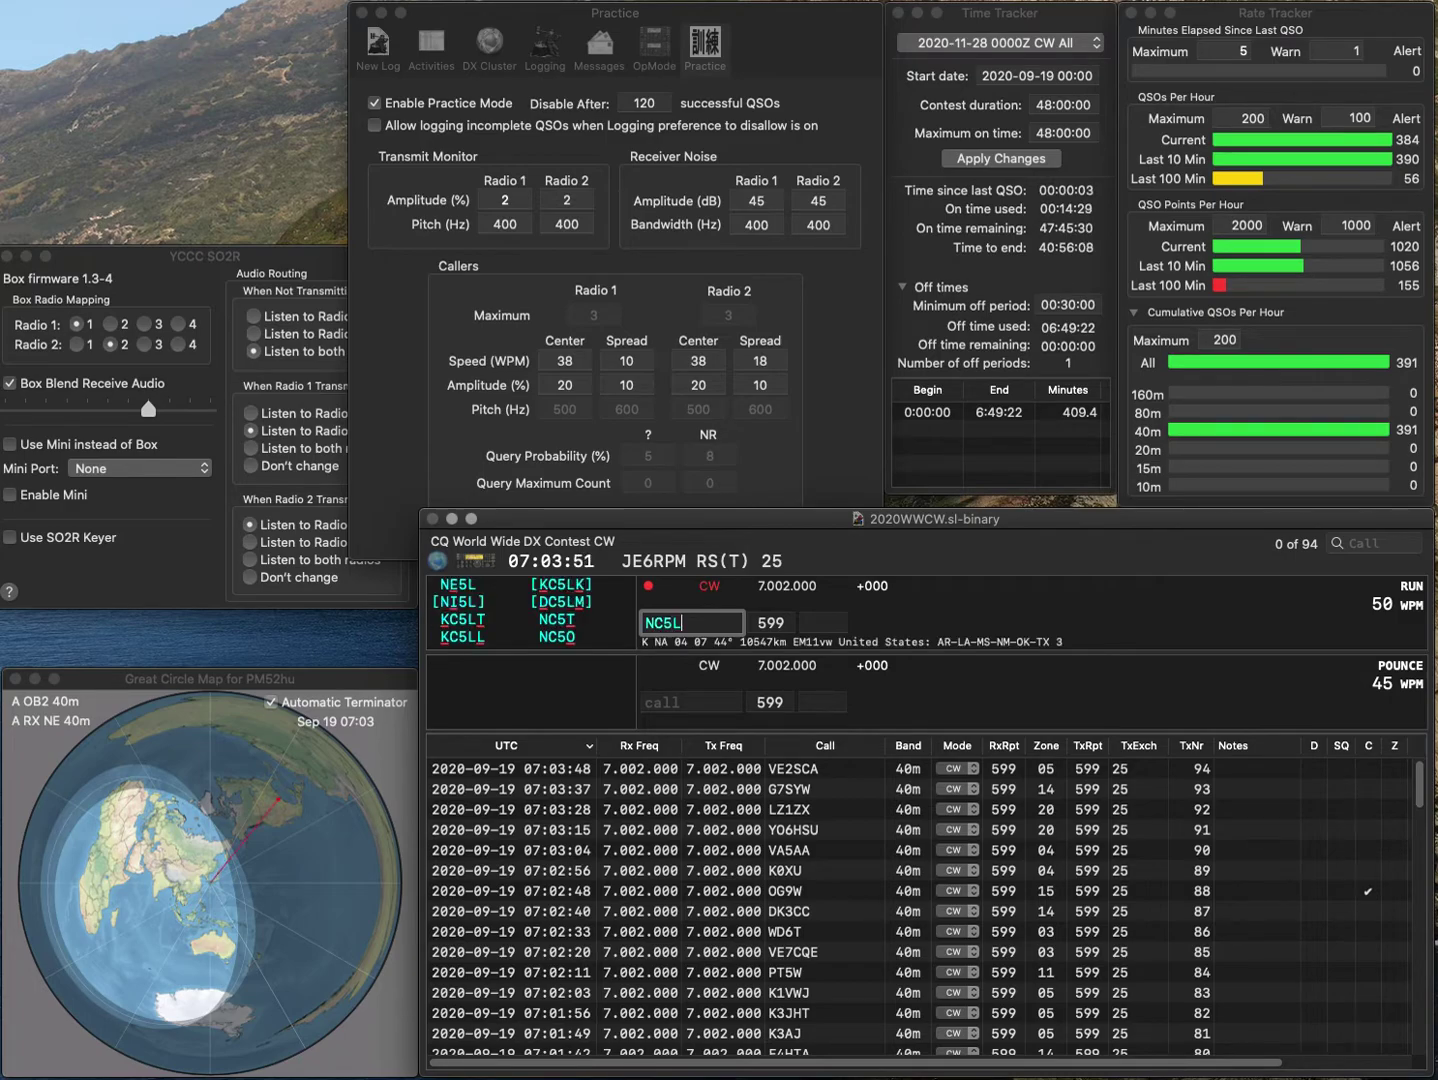
pyautogui.press('BackSpace')
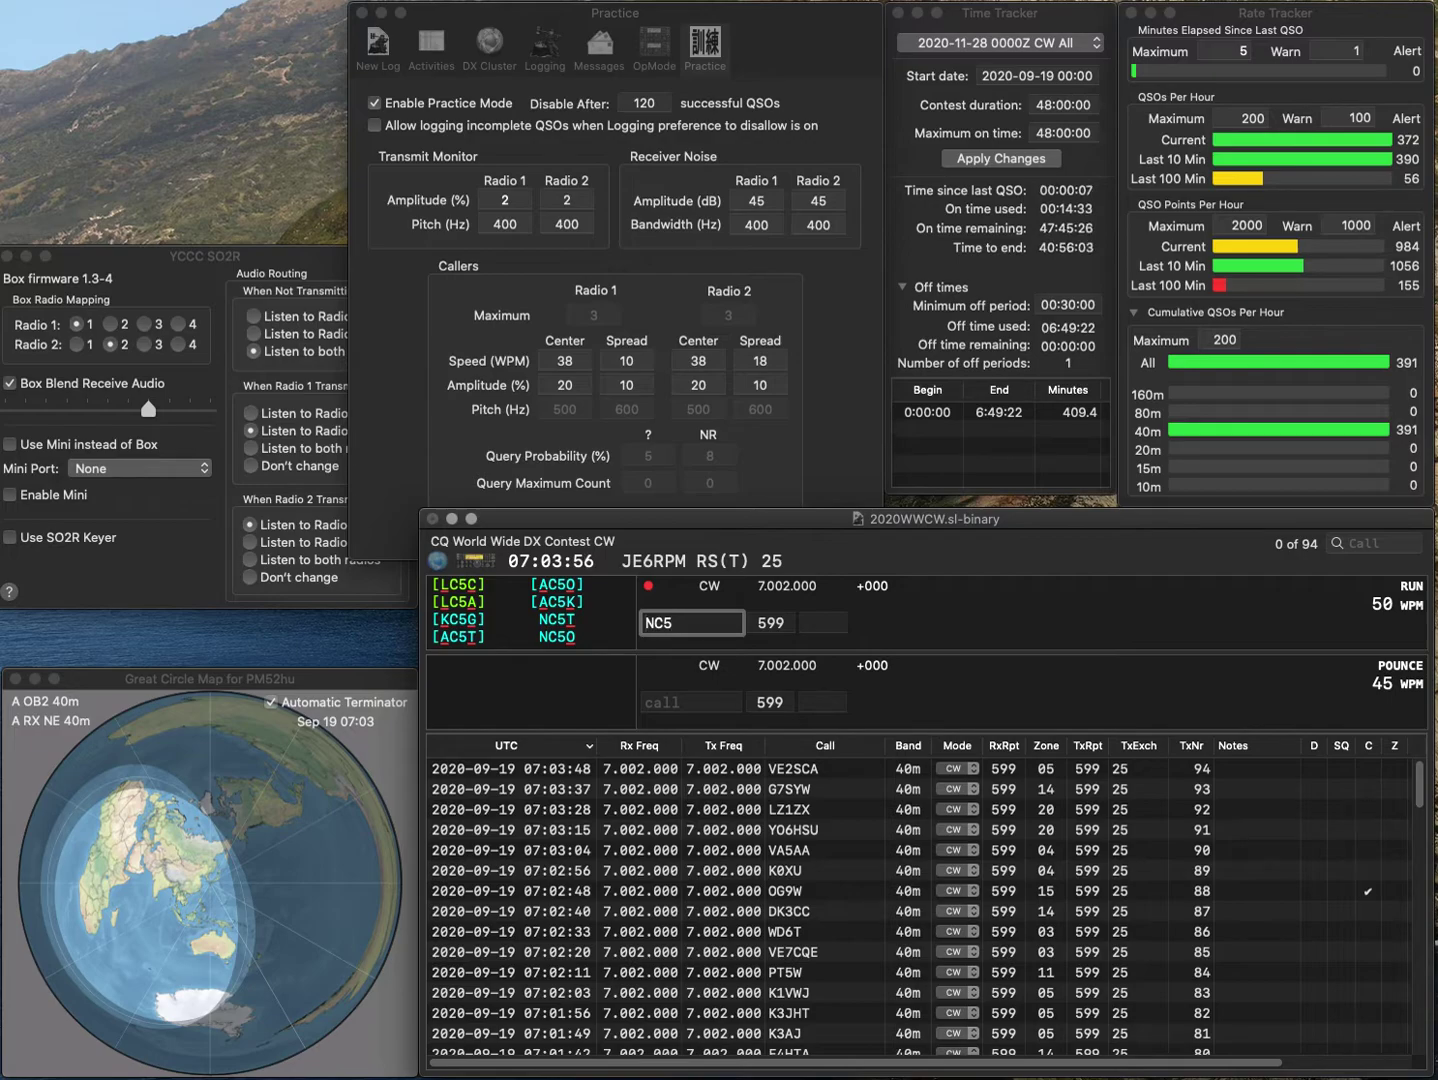
pyautogui.press('Home')
pyautogui.press('Delete')
pyautogui.write('KC5LK')
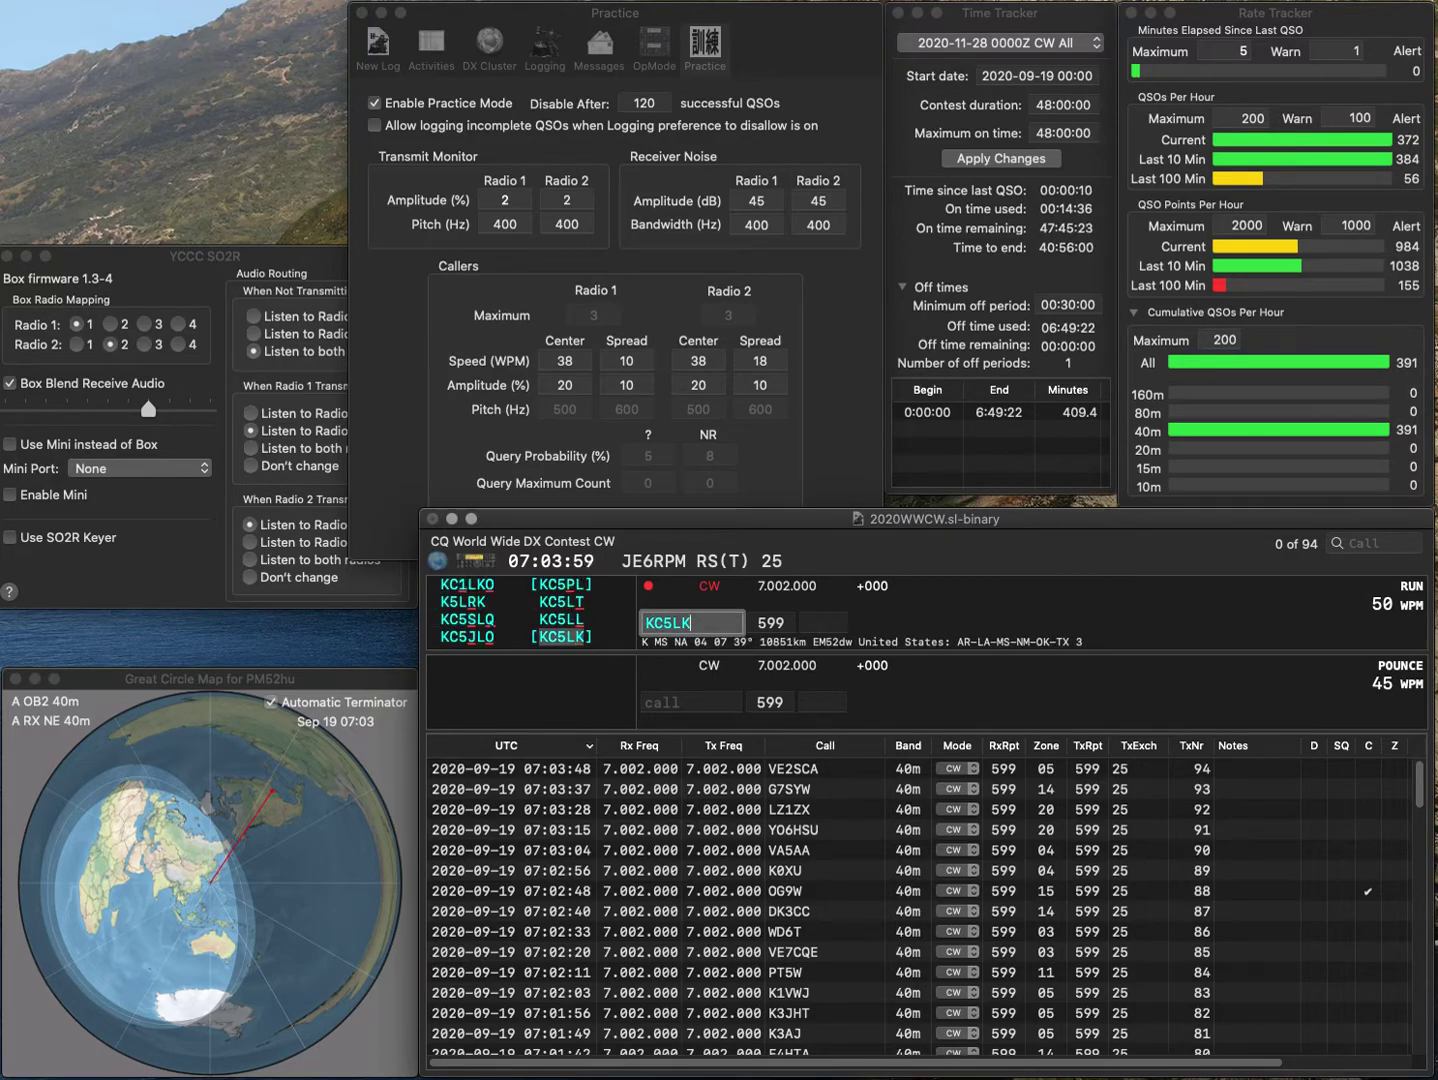
pyautogui.press('Tab')
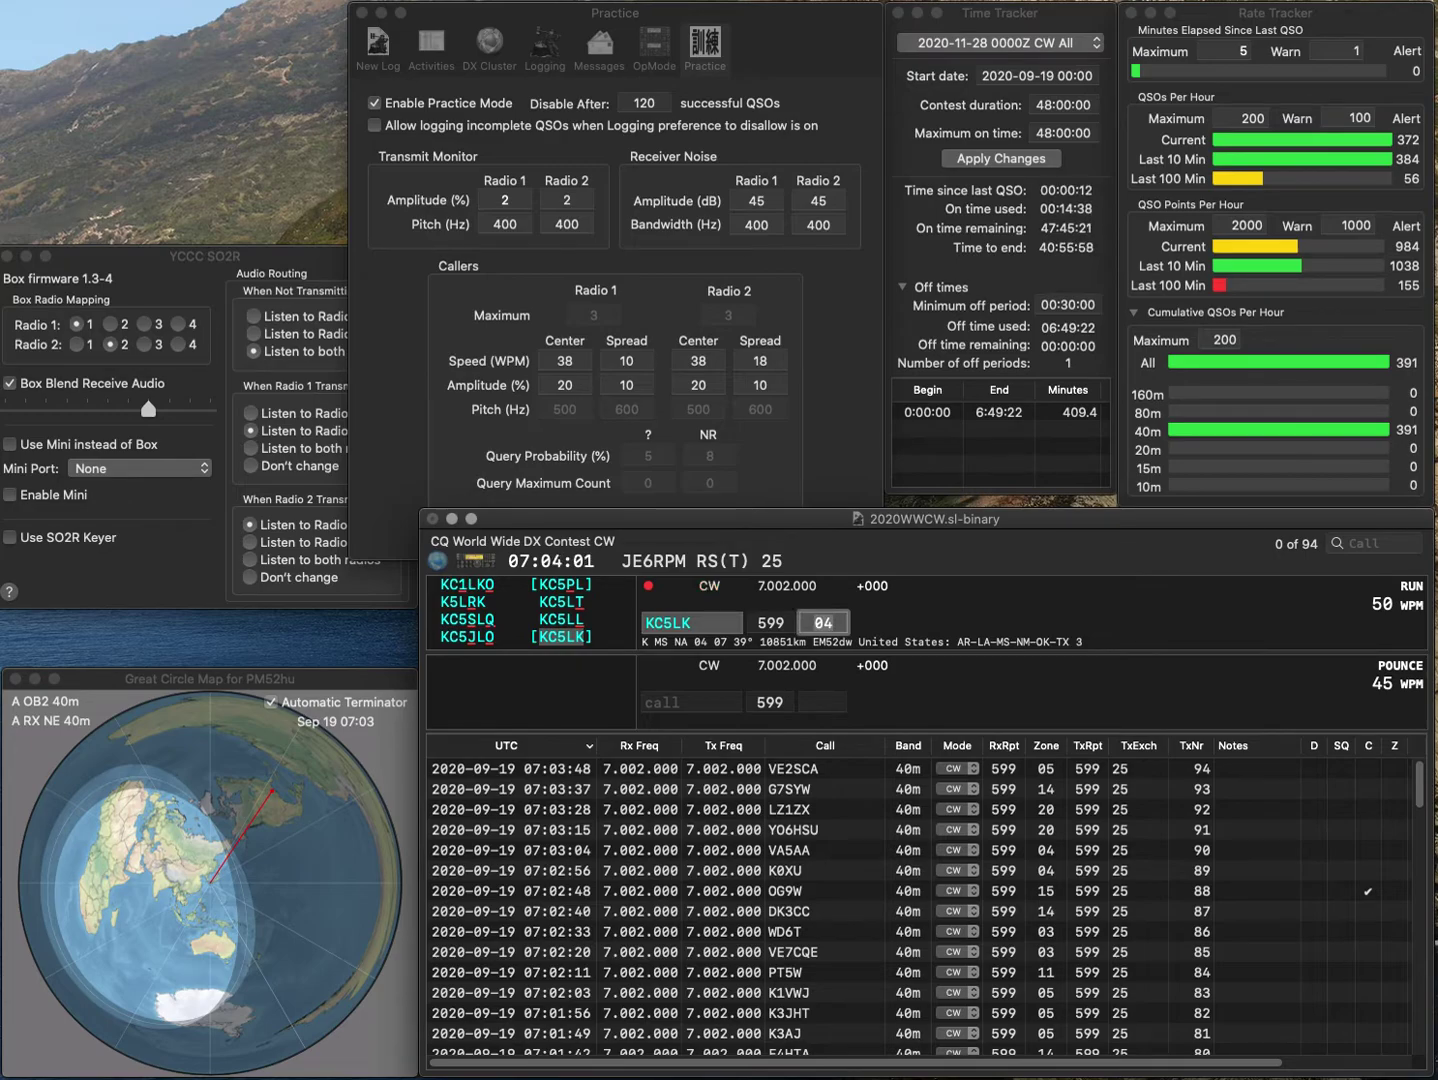
pyautogui.press('Return')
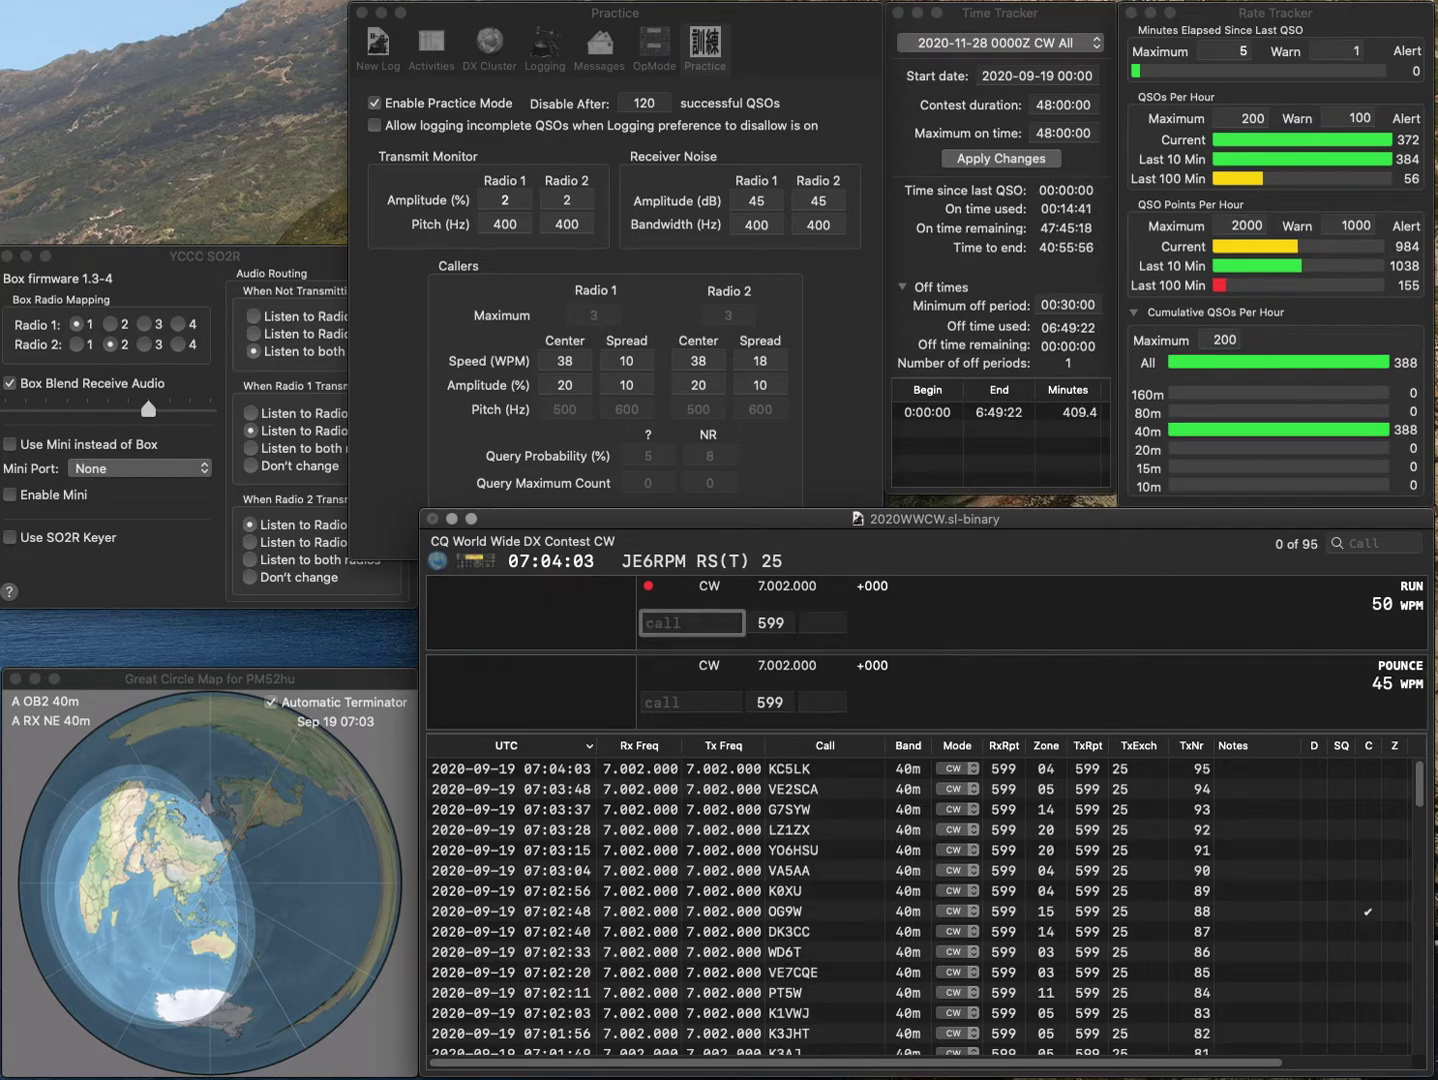
pyautogui.write('N6ED')
pyautogui.press('Tab')
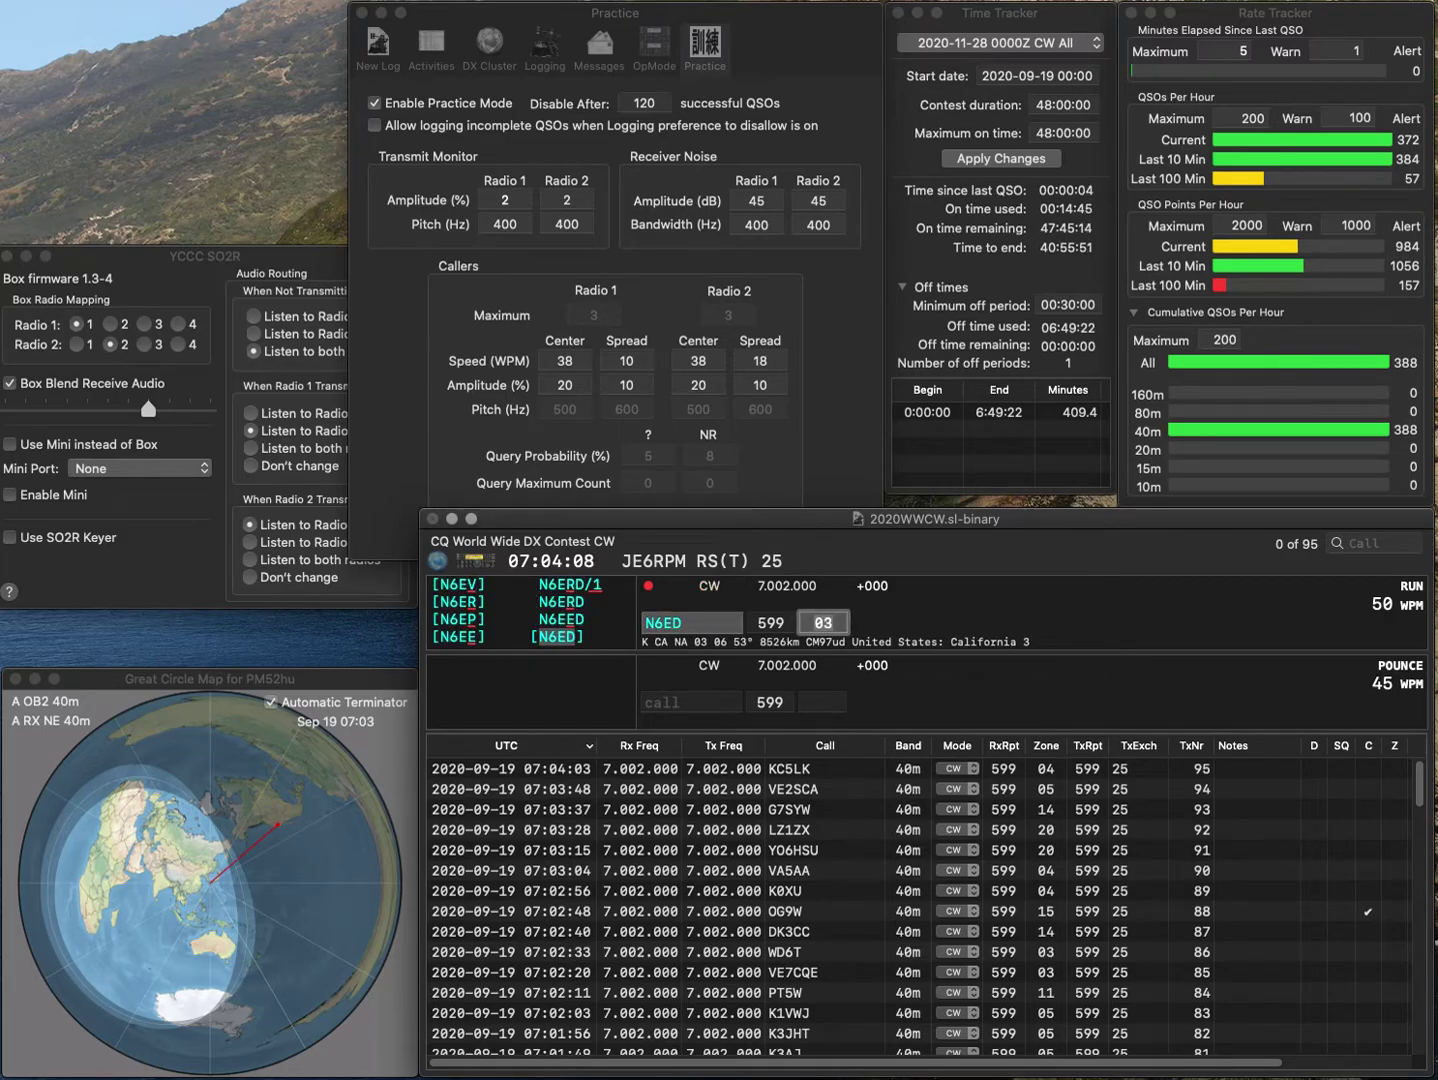
pyautogui.press('Return')
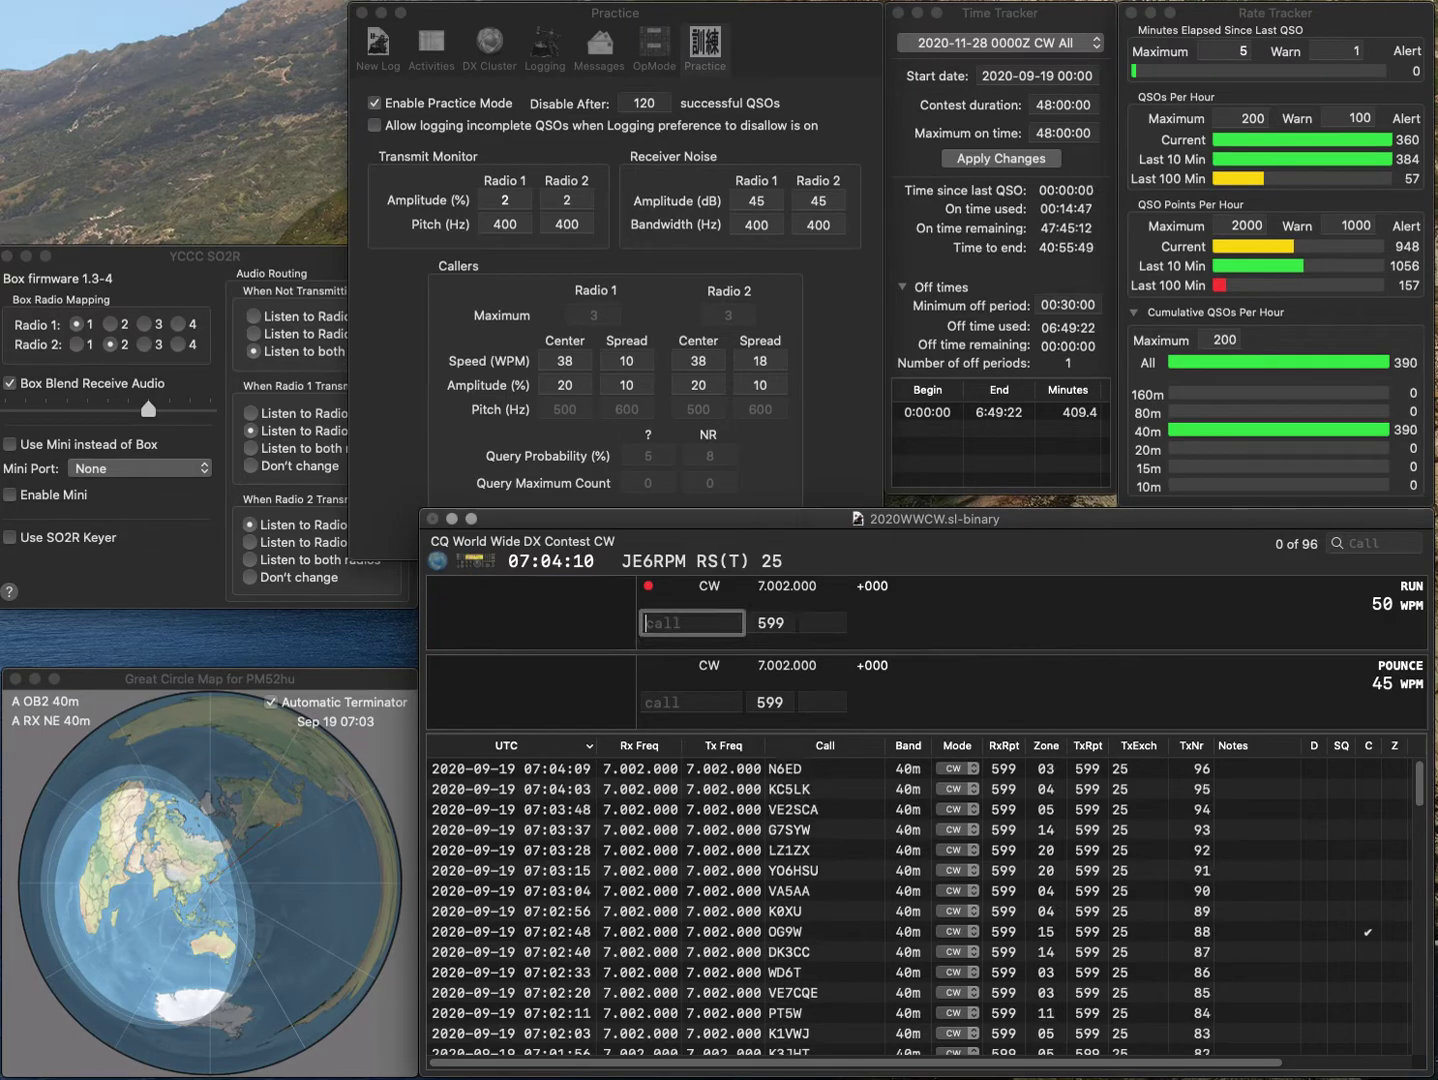
pyautogui.write('OH1')
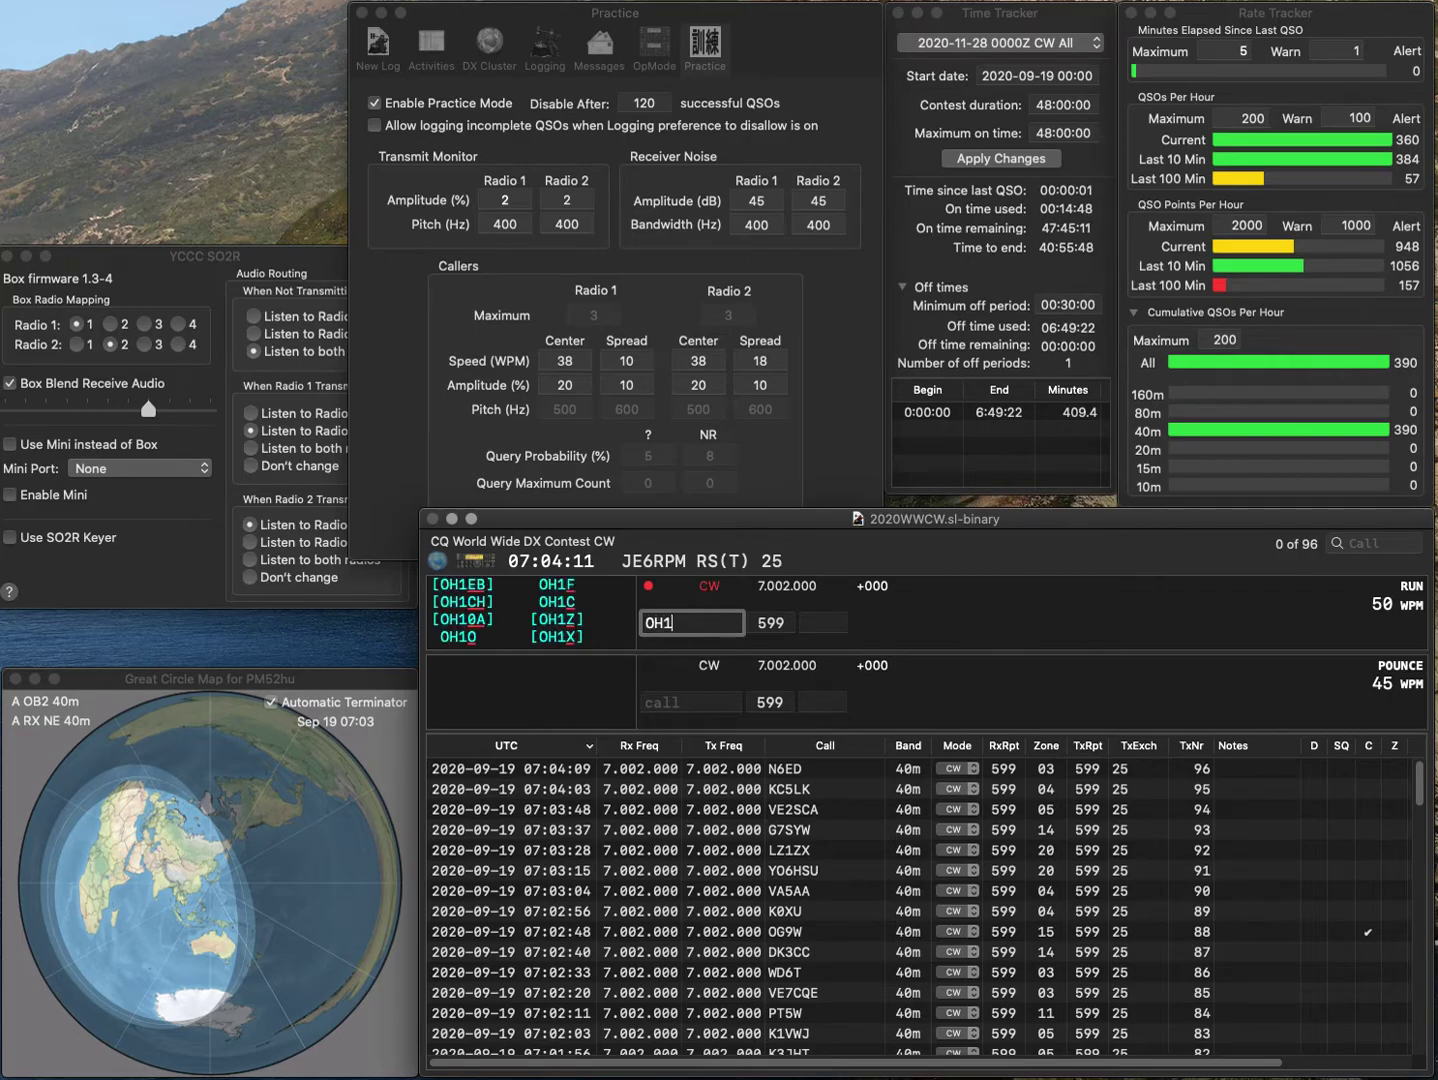
pyautogui.write('JZ')
pyautogui.press('space')
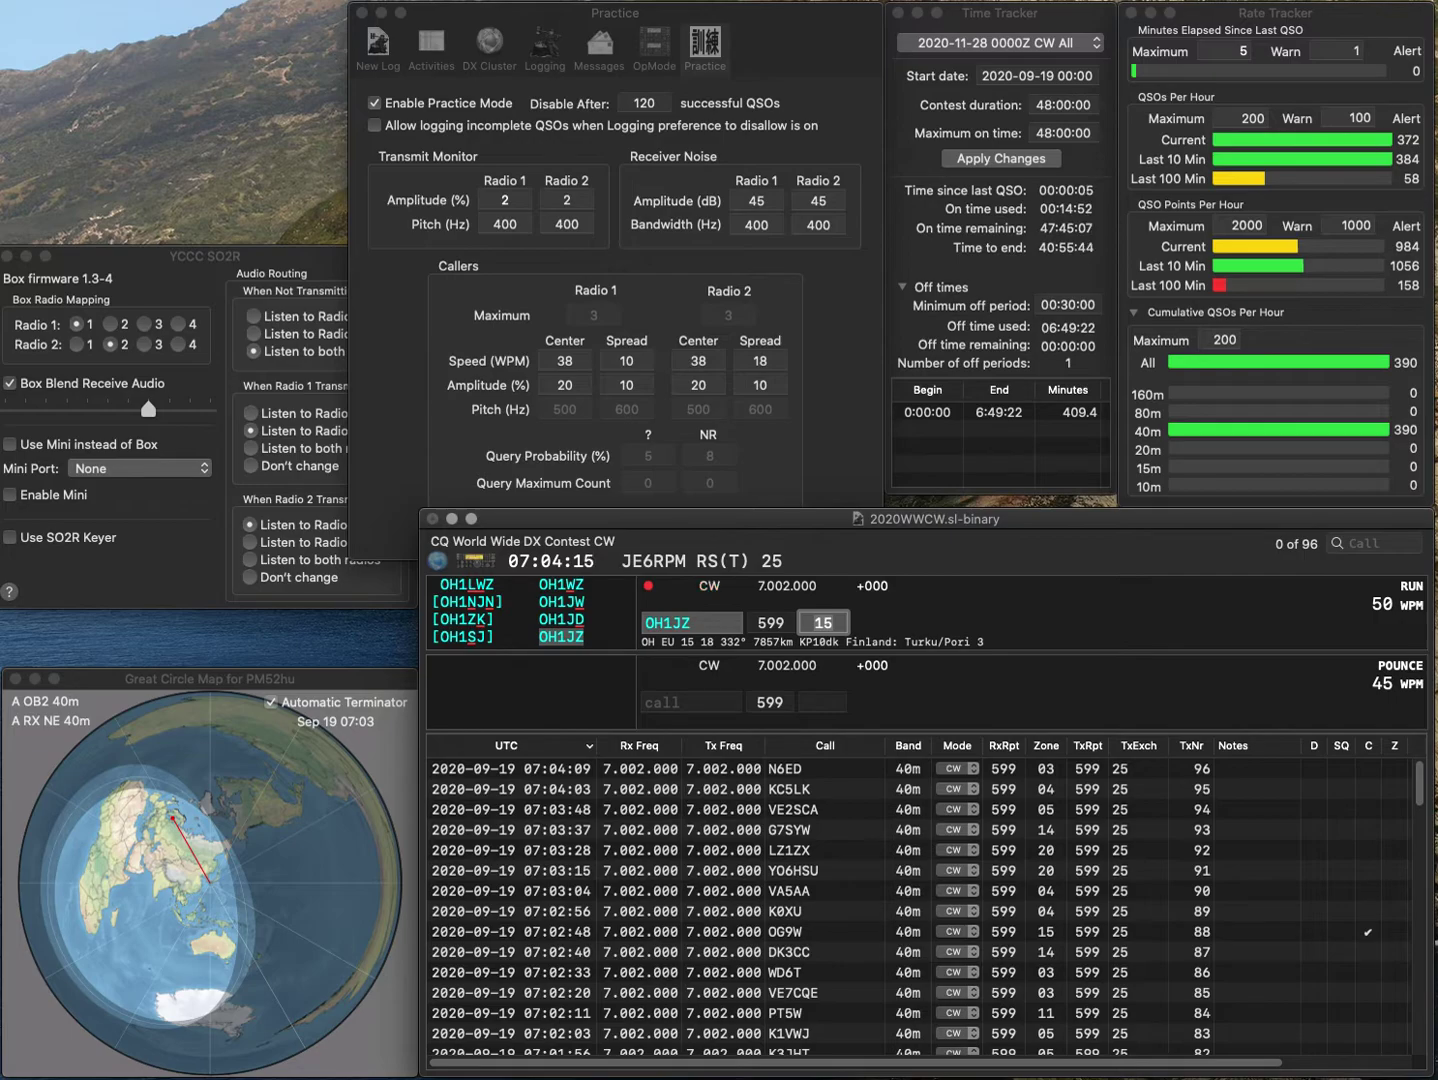
pyautogui.press('Return')
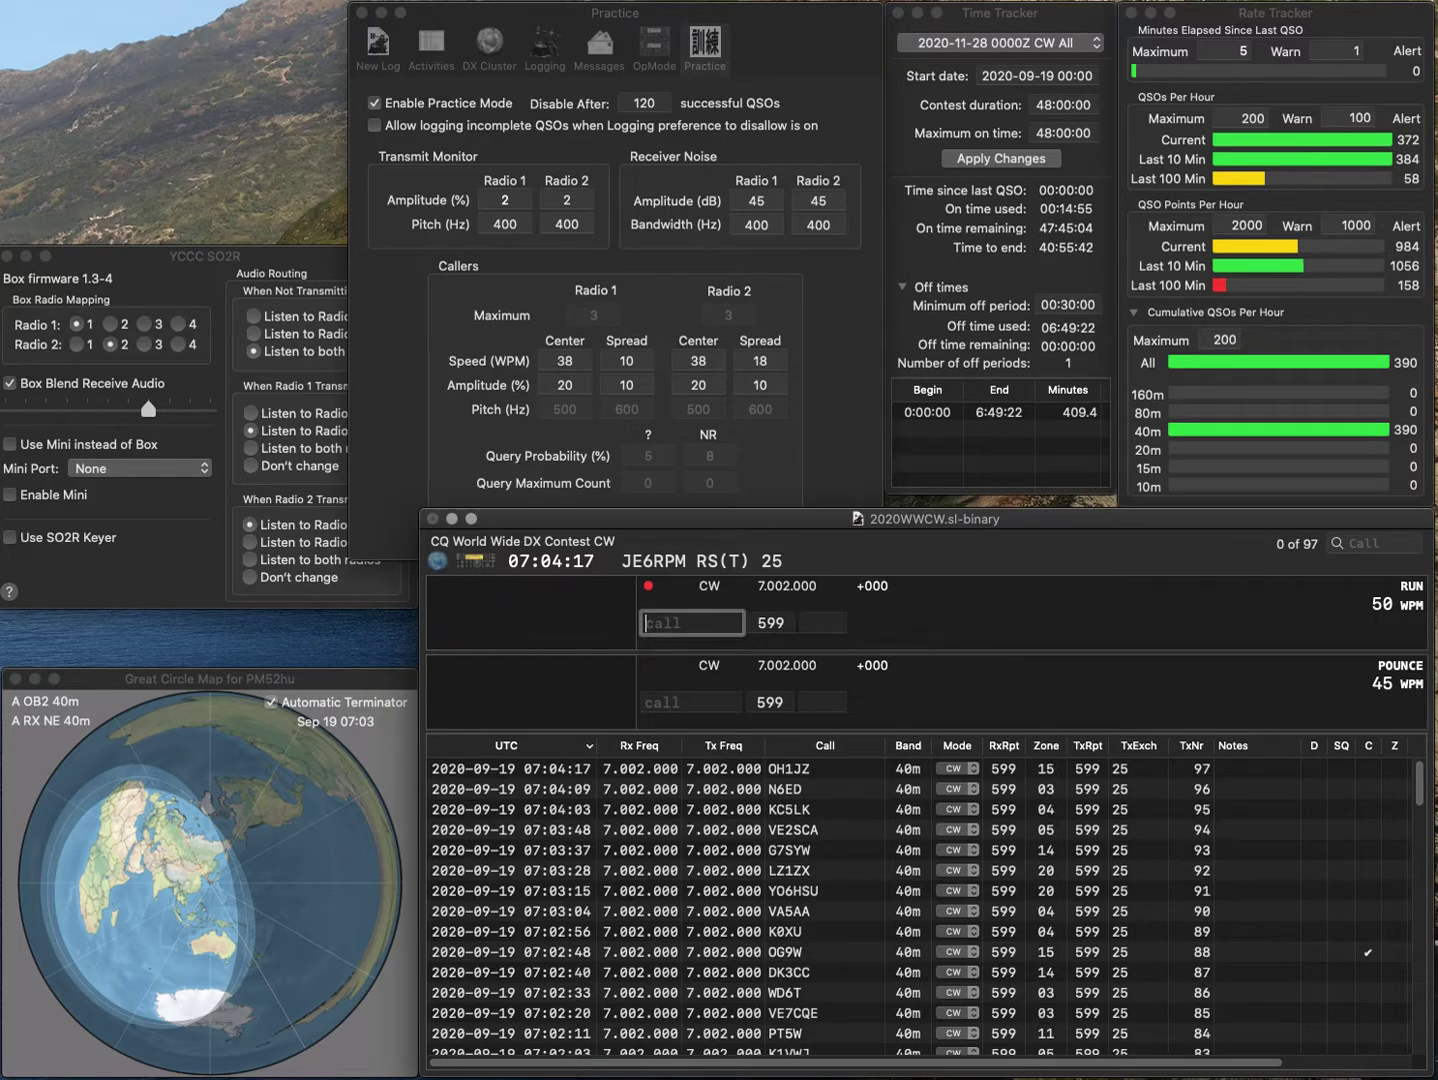
pyautogui.write('AG7N')
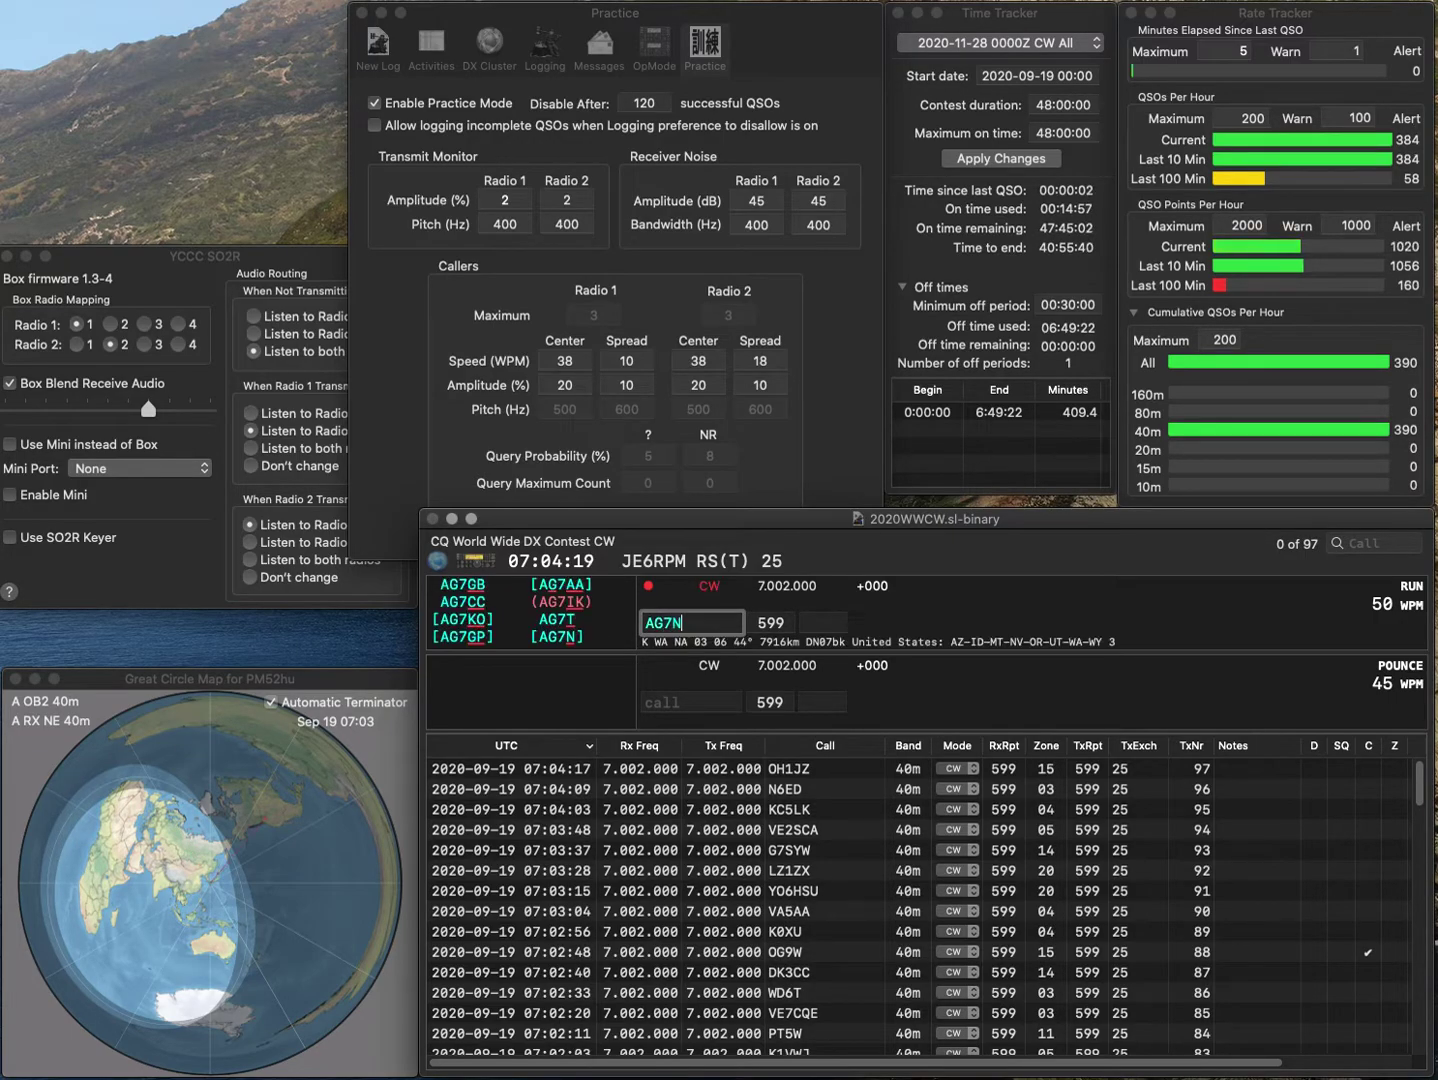
pyautogui.press('space')
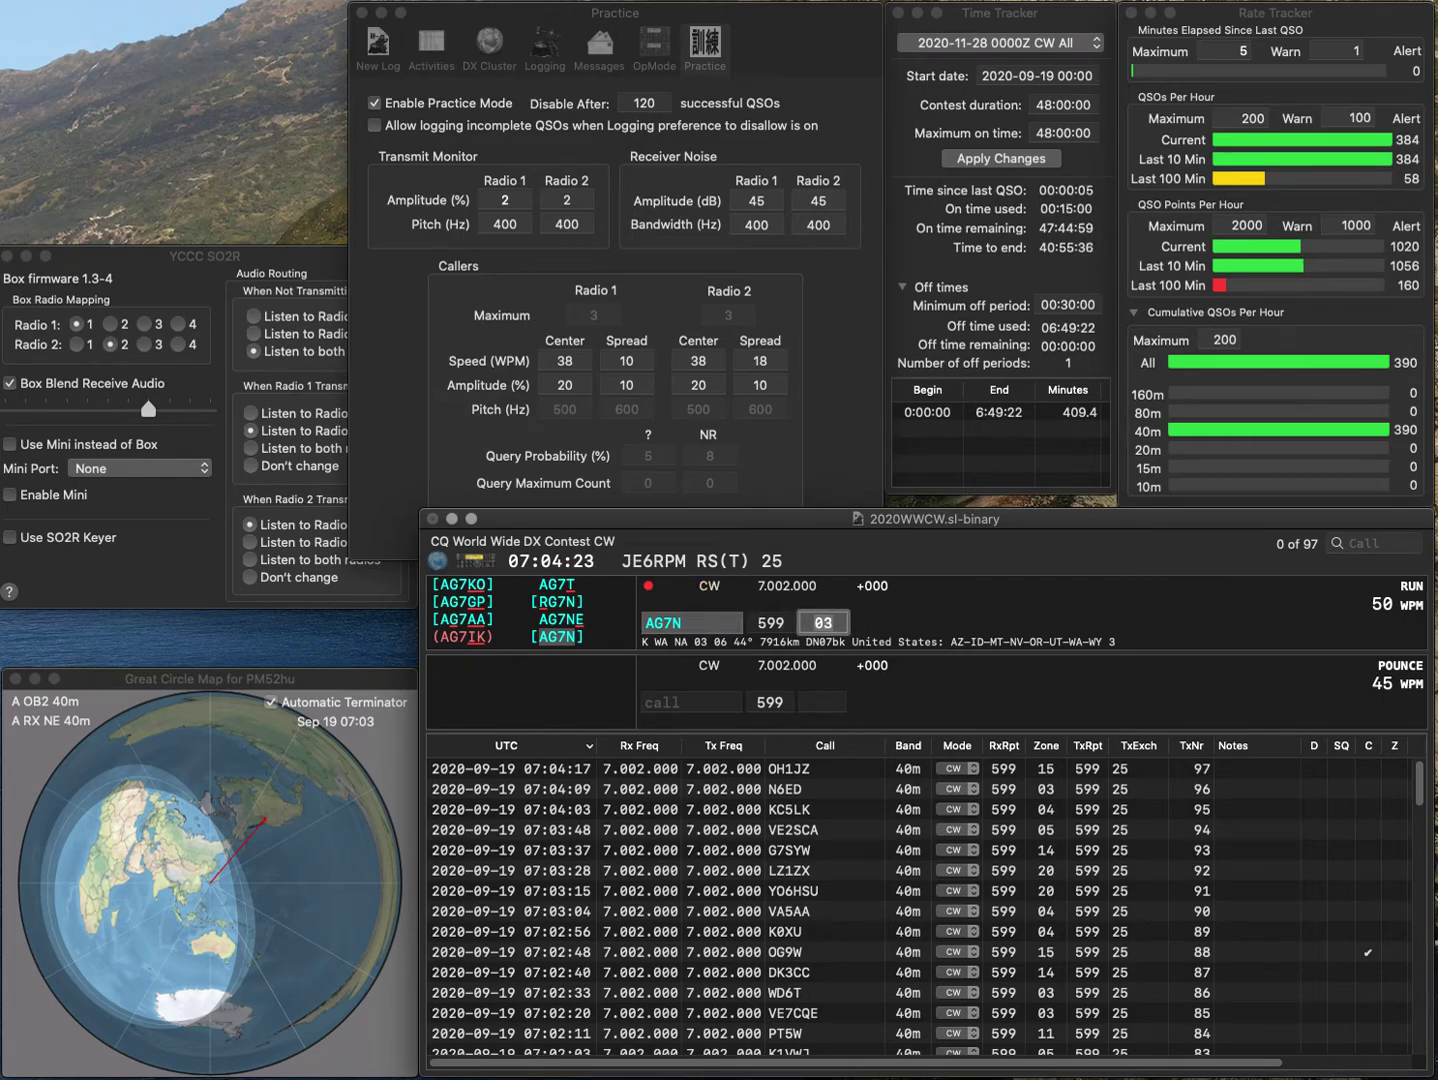
pyautogui.press('Return')
pyautogui.write('G3LH')
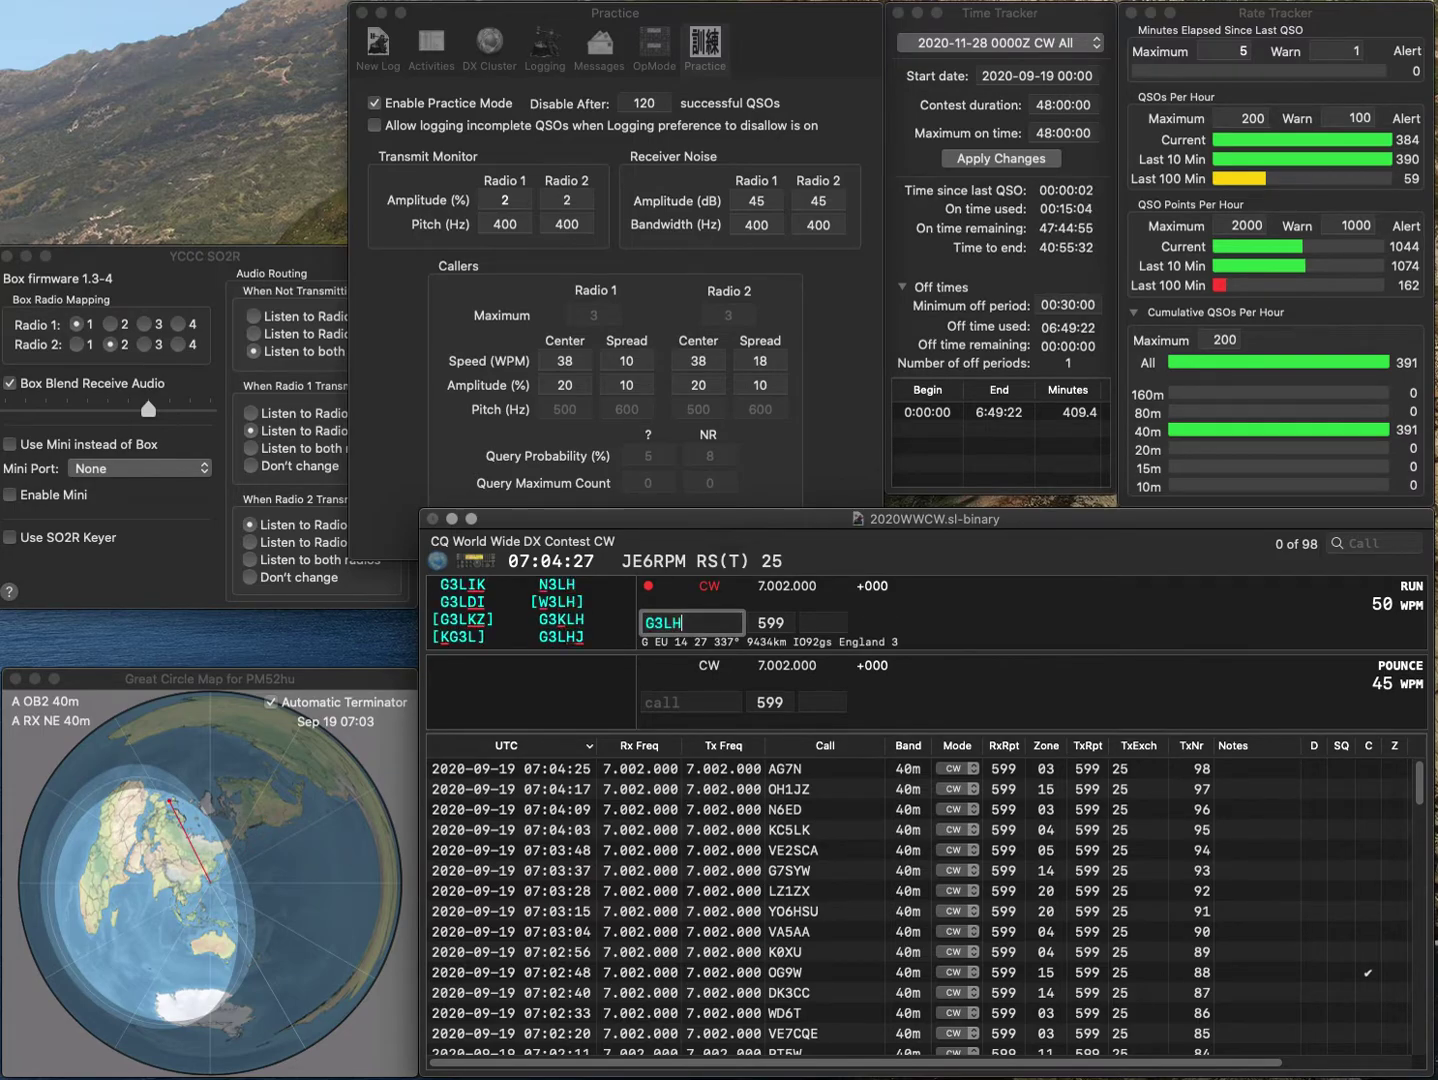
pyautogui.write('J')
pyautogui.press('space')
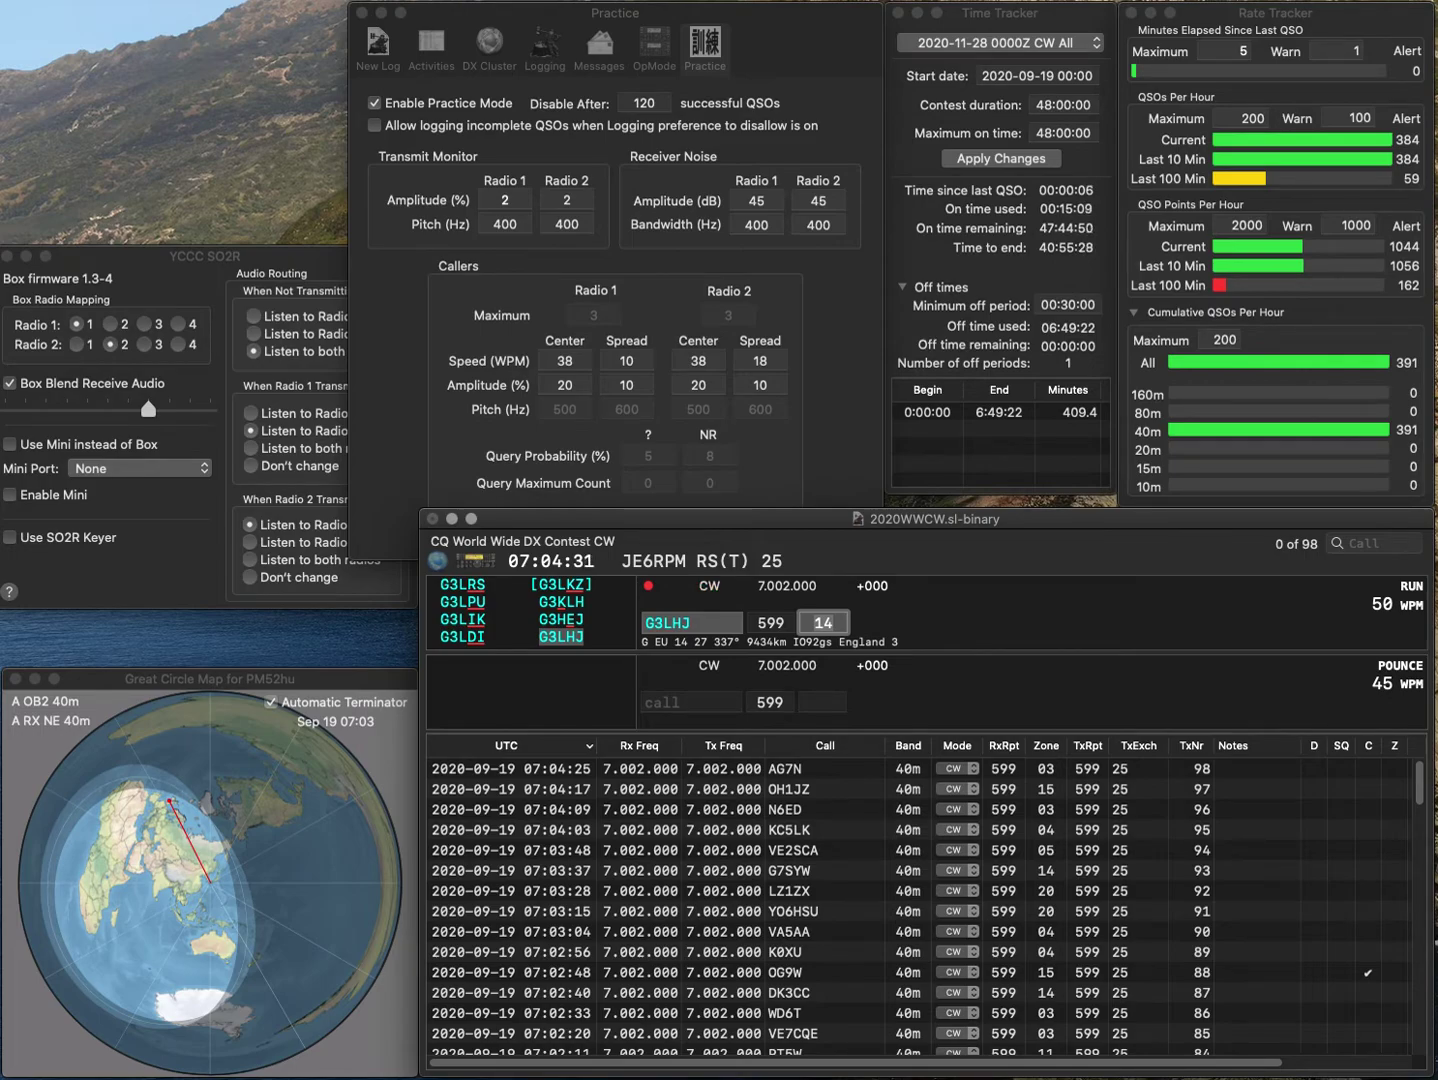
pyautogui.press('Return')
pyautogui.write('EA')
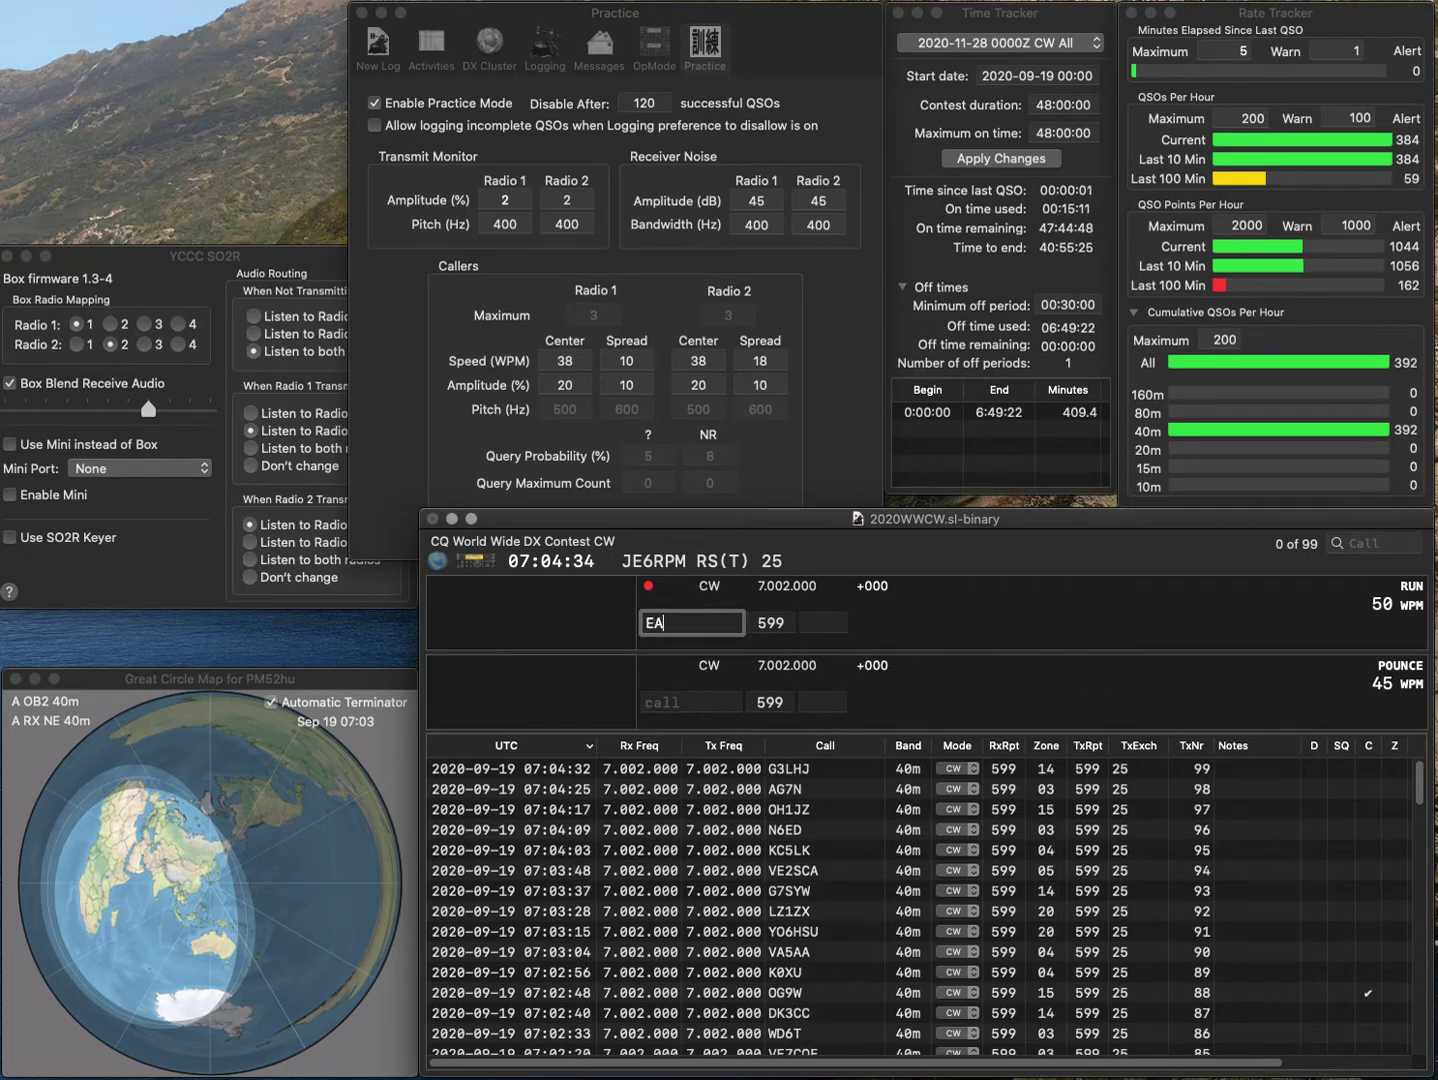
pyautogui.write('1II')
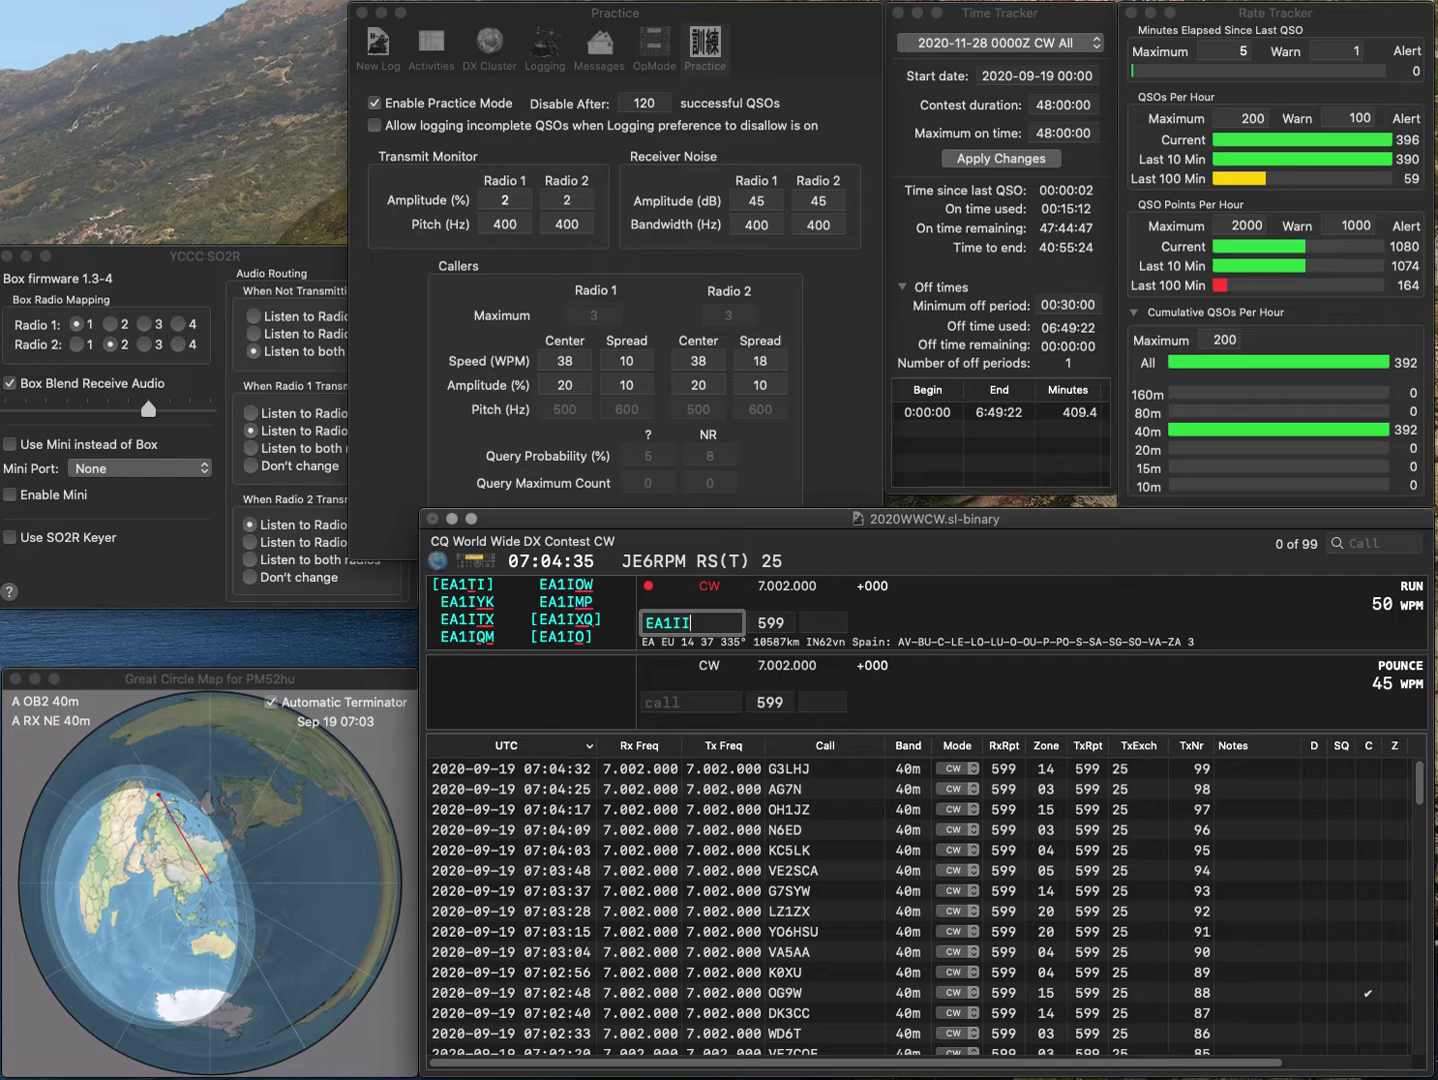
pyautogui.press('BackSpace')
pyautogui.press('BackSpace')
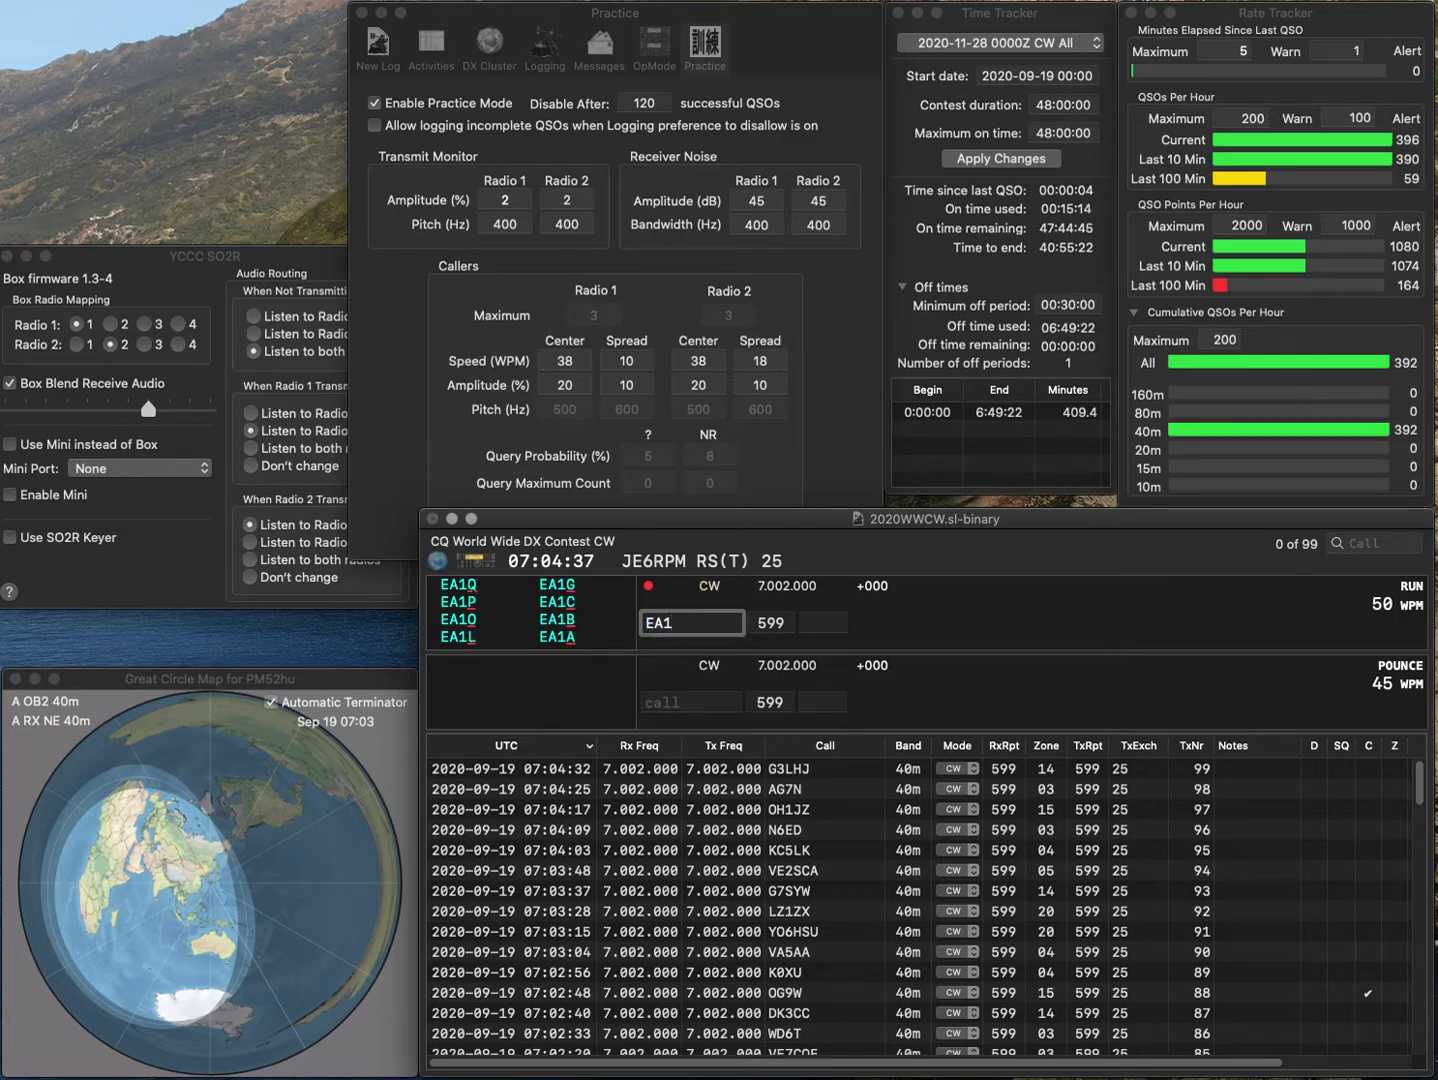
pyautogui.write('SI')
pyautogui.press('space')
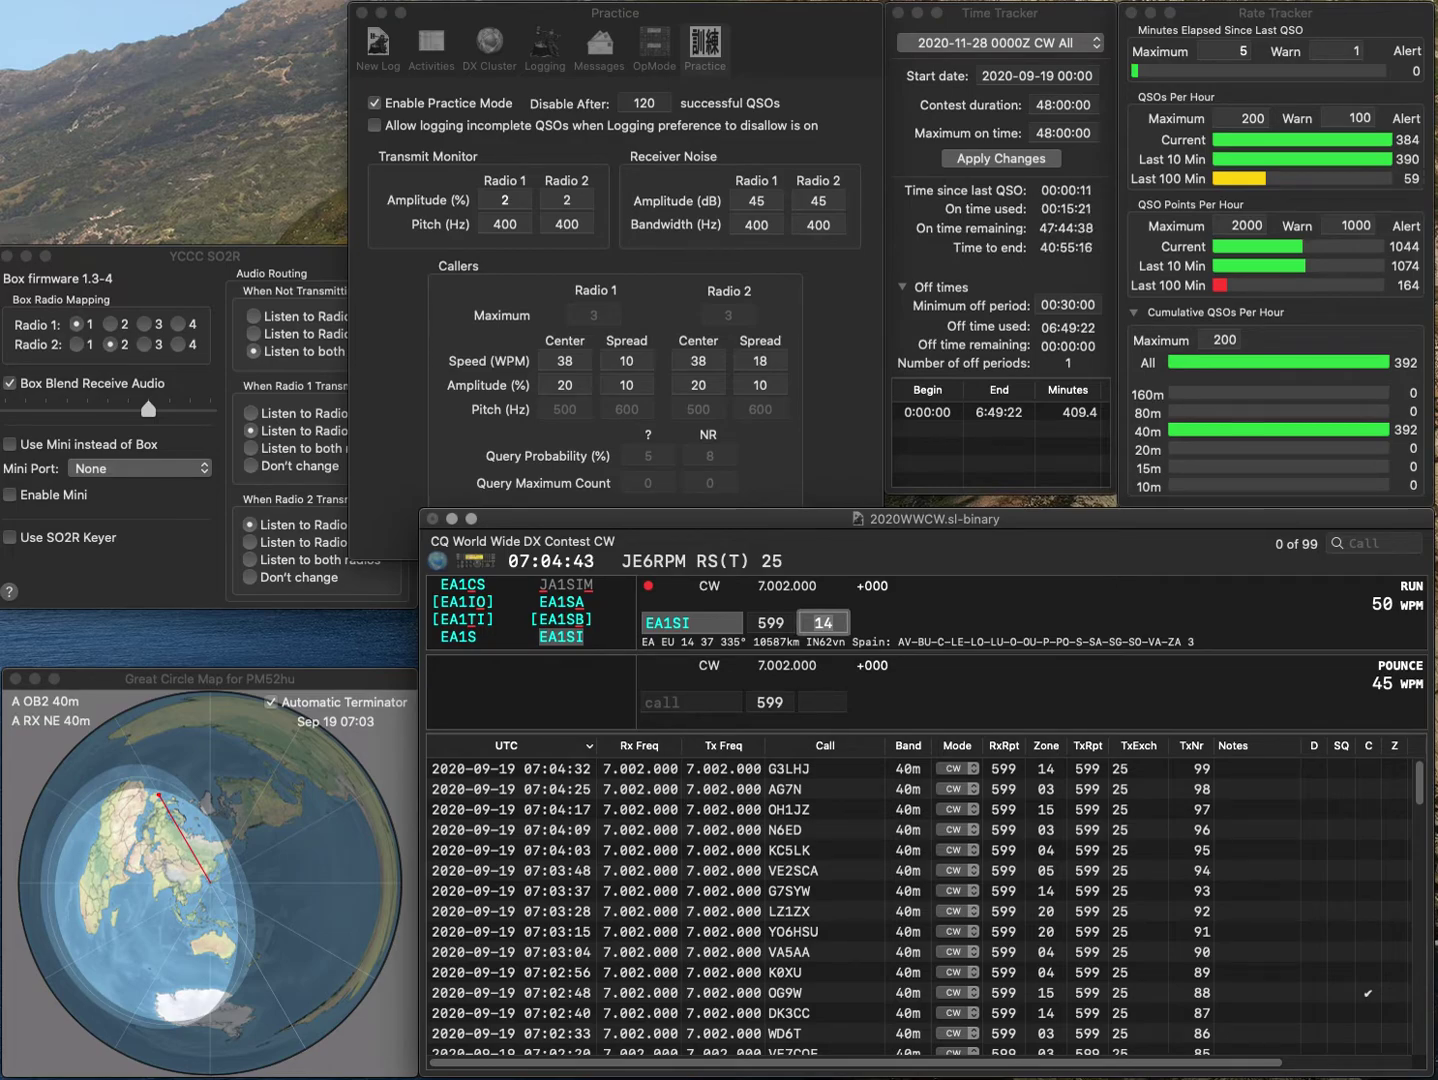
pyautogui.press('Return')
# Enter the next caller as WDOOZ, correct the call to WD4OOZ, and log the run contact with report 599 and zone 05.
pyautogui.write('WD0OZ')
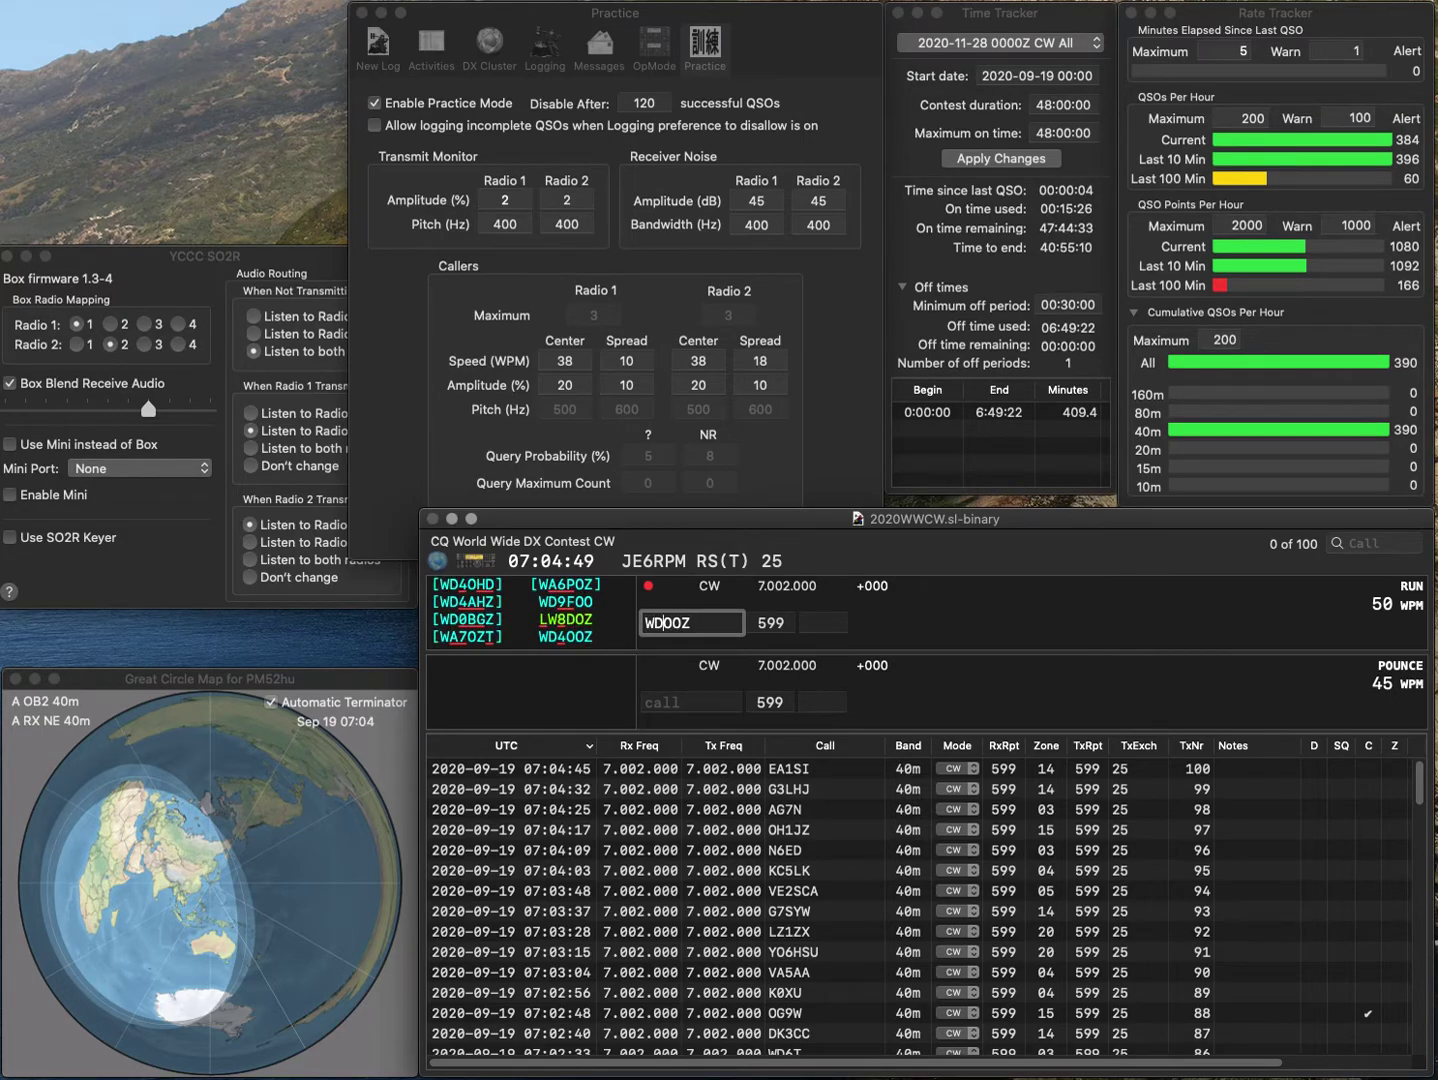
pyautogui.write('4')
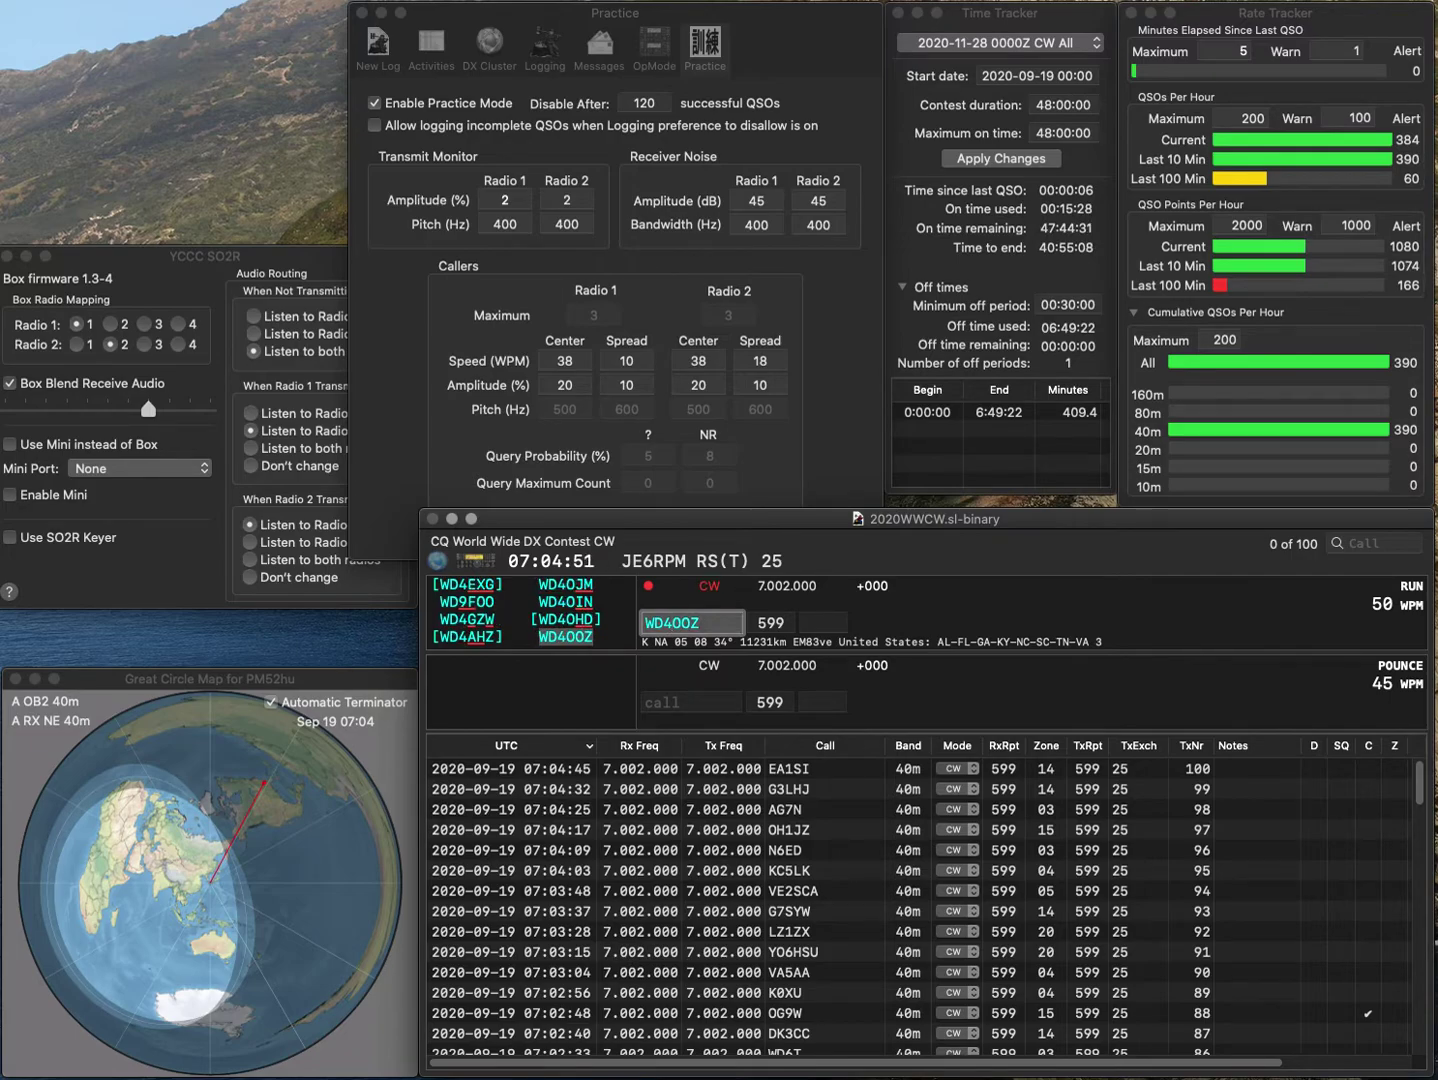
pyautogui.press('Tab')
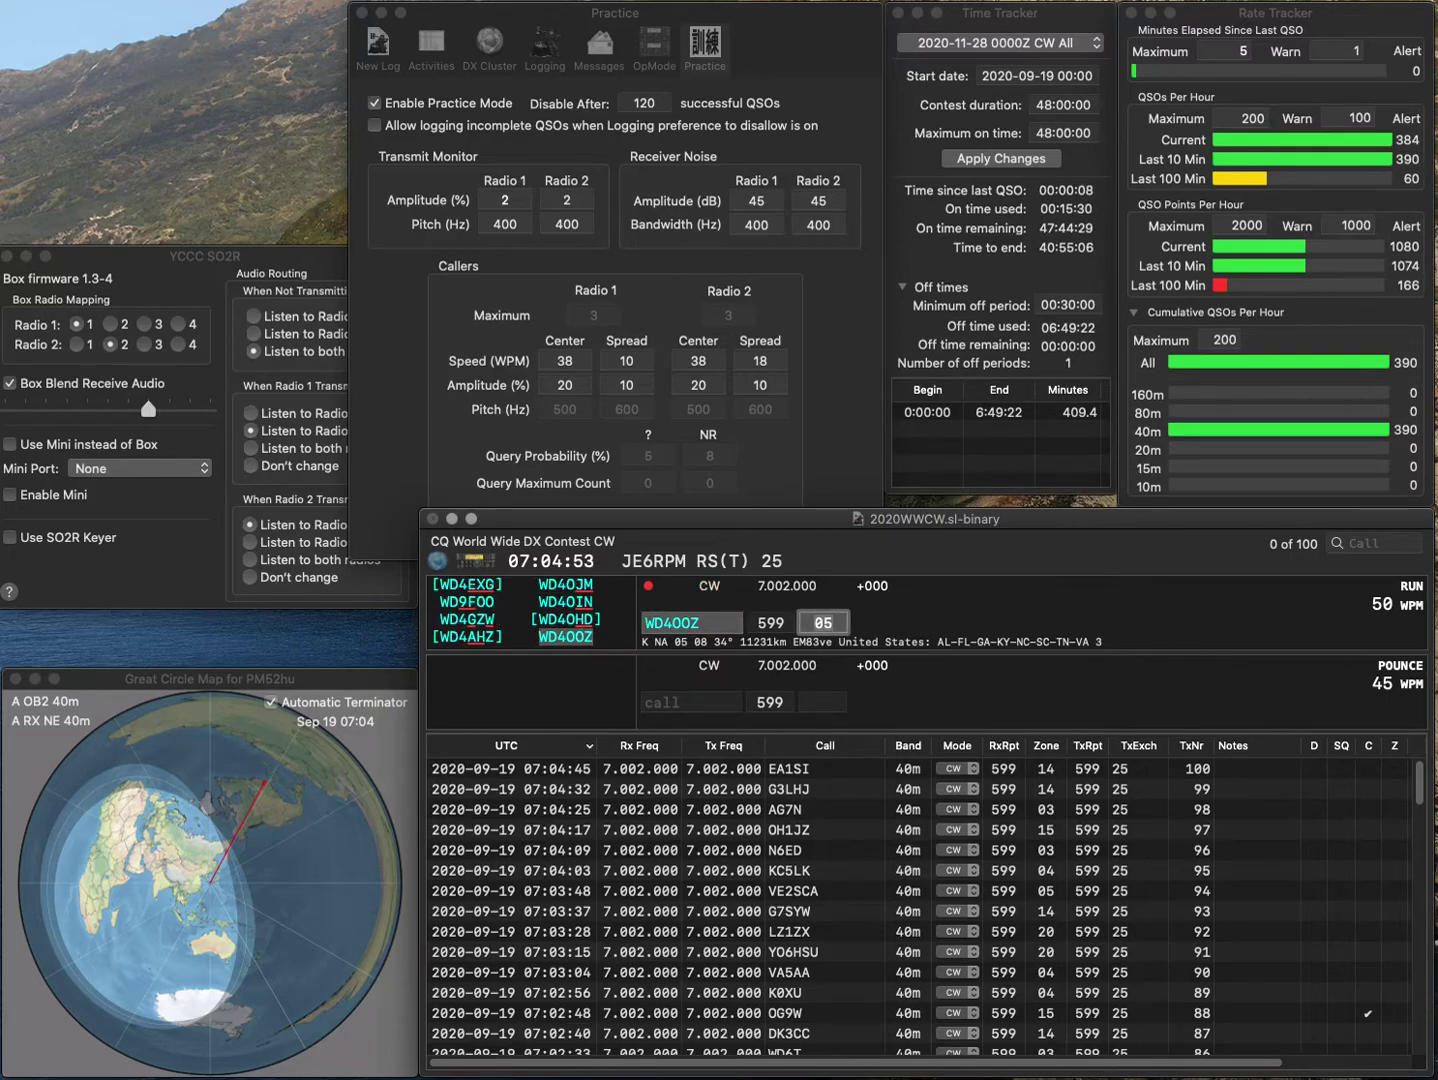
pyautogui.press('Return')
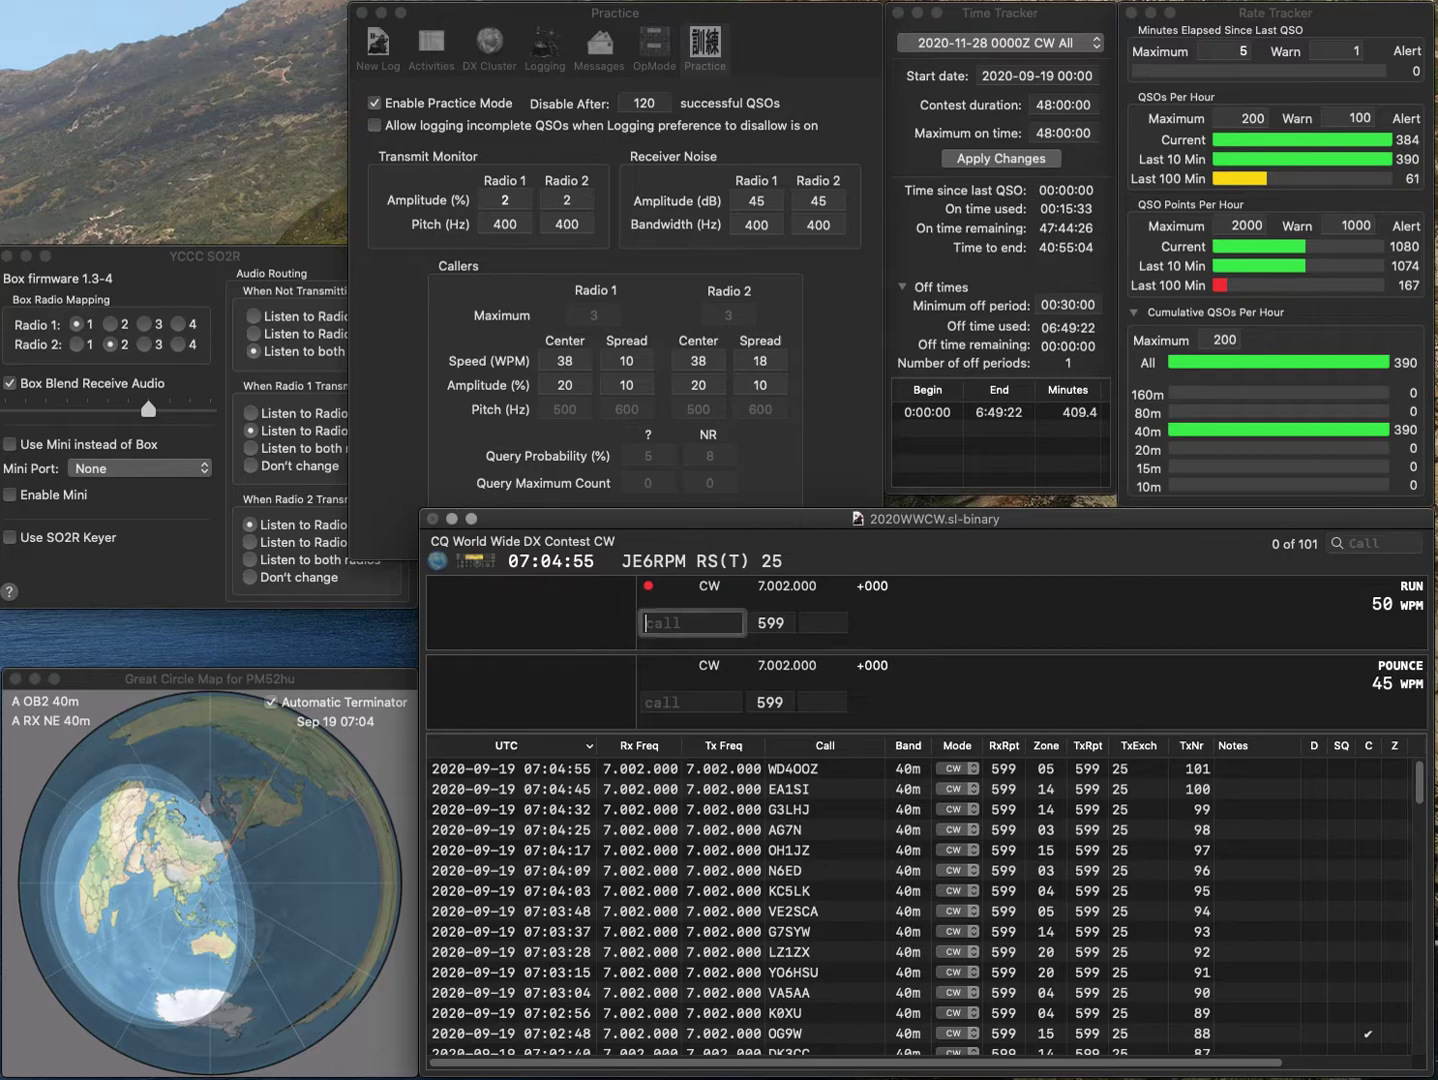
# Log run contacts with KL0R in zone 01 and WE2S in zone 05, both with report 599.
pyautogui.write('KL0R')
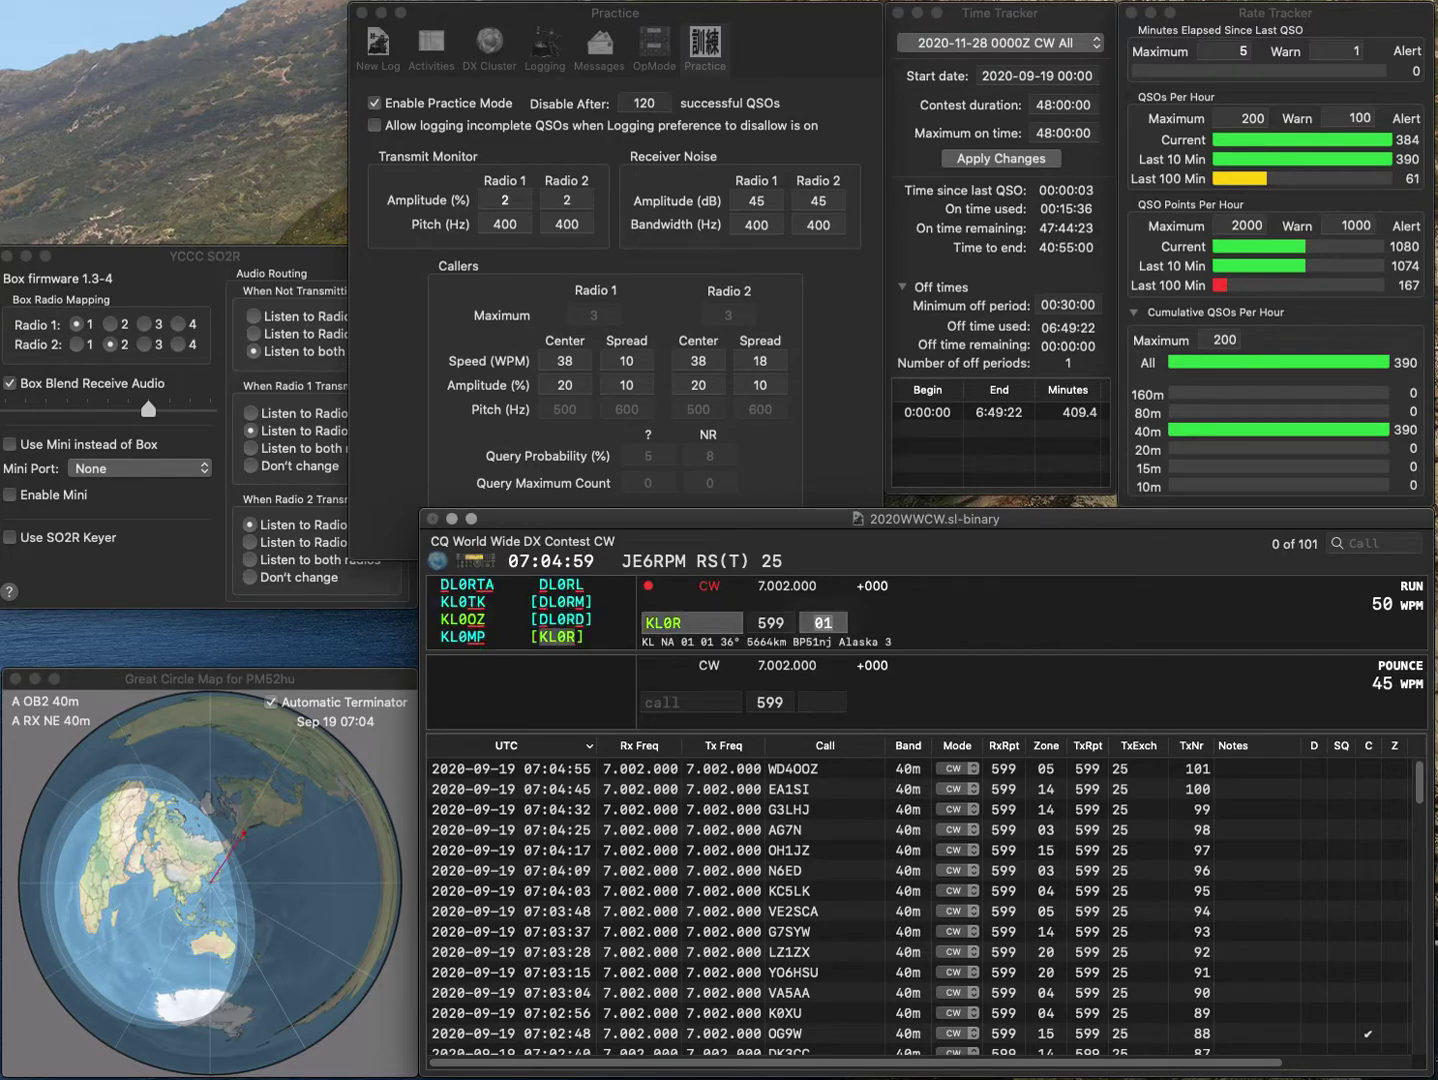
pyautogui.press('Return')
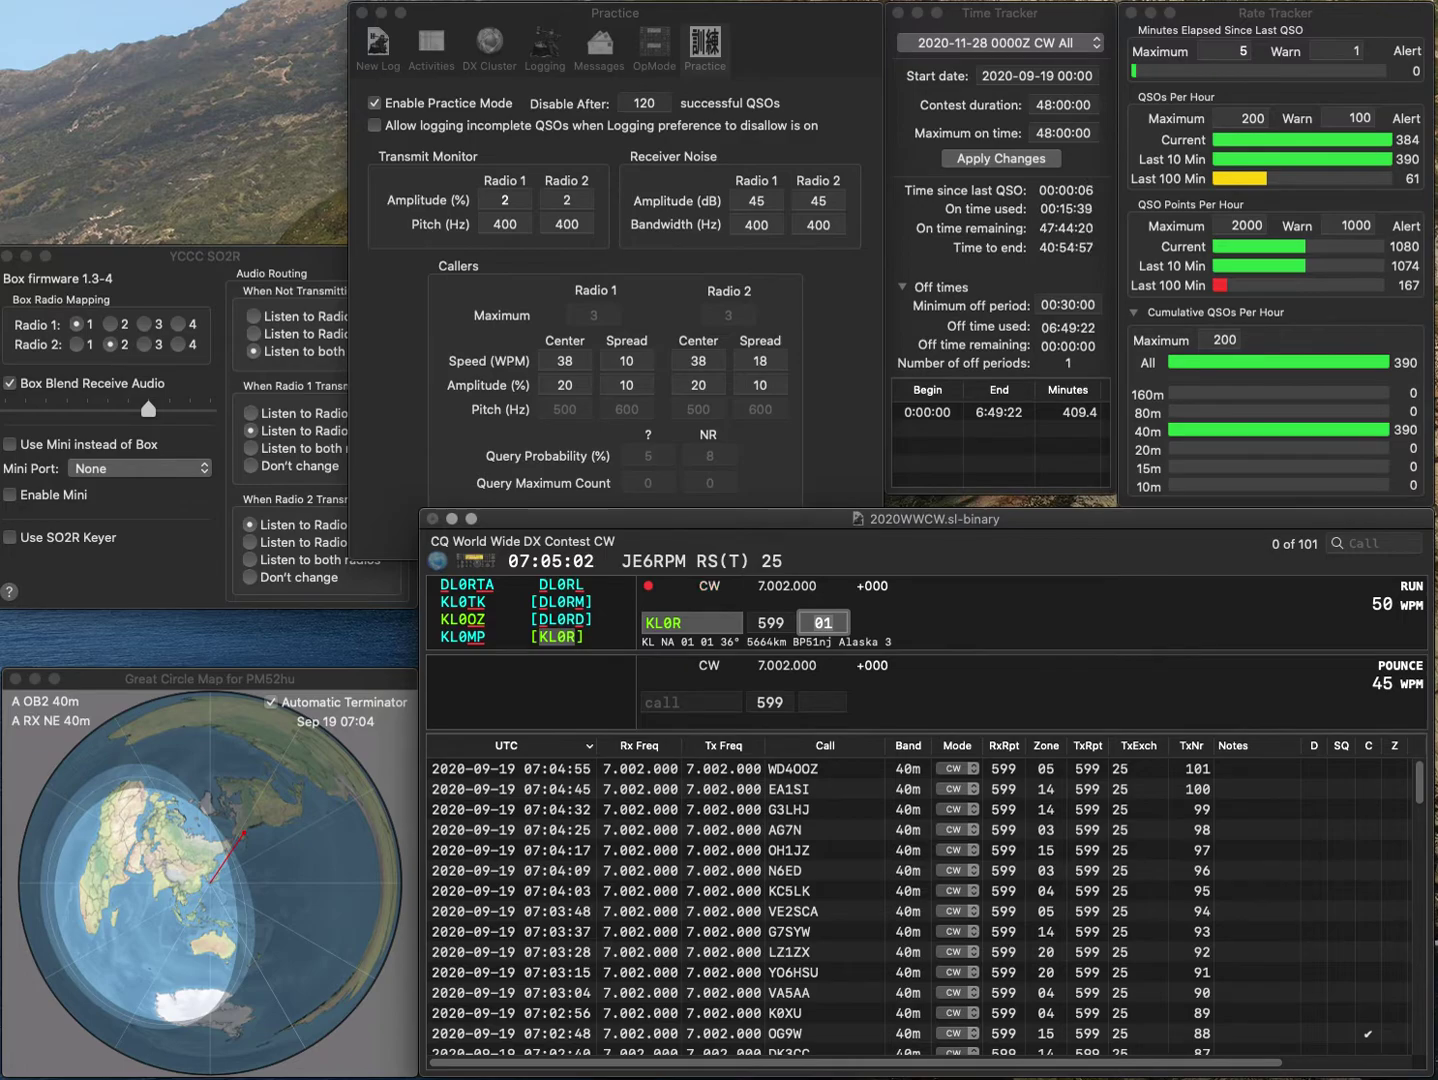
pyautogui.press('Return')
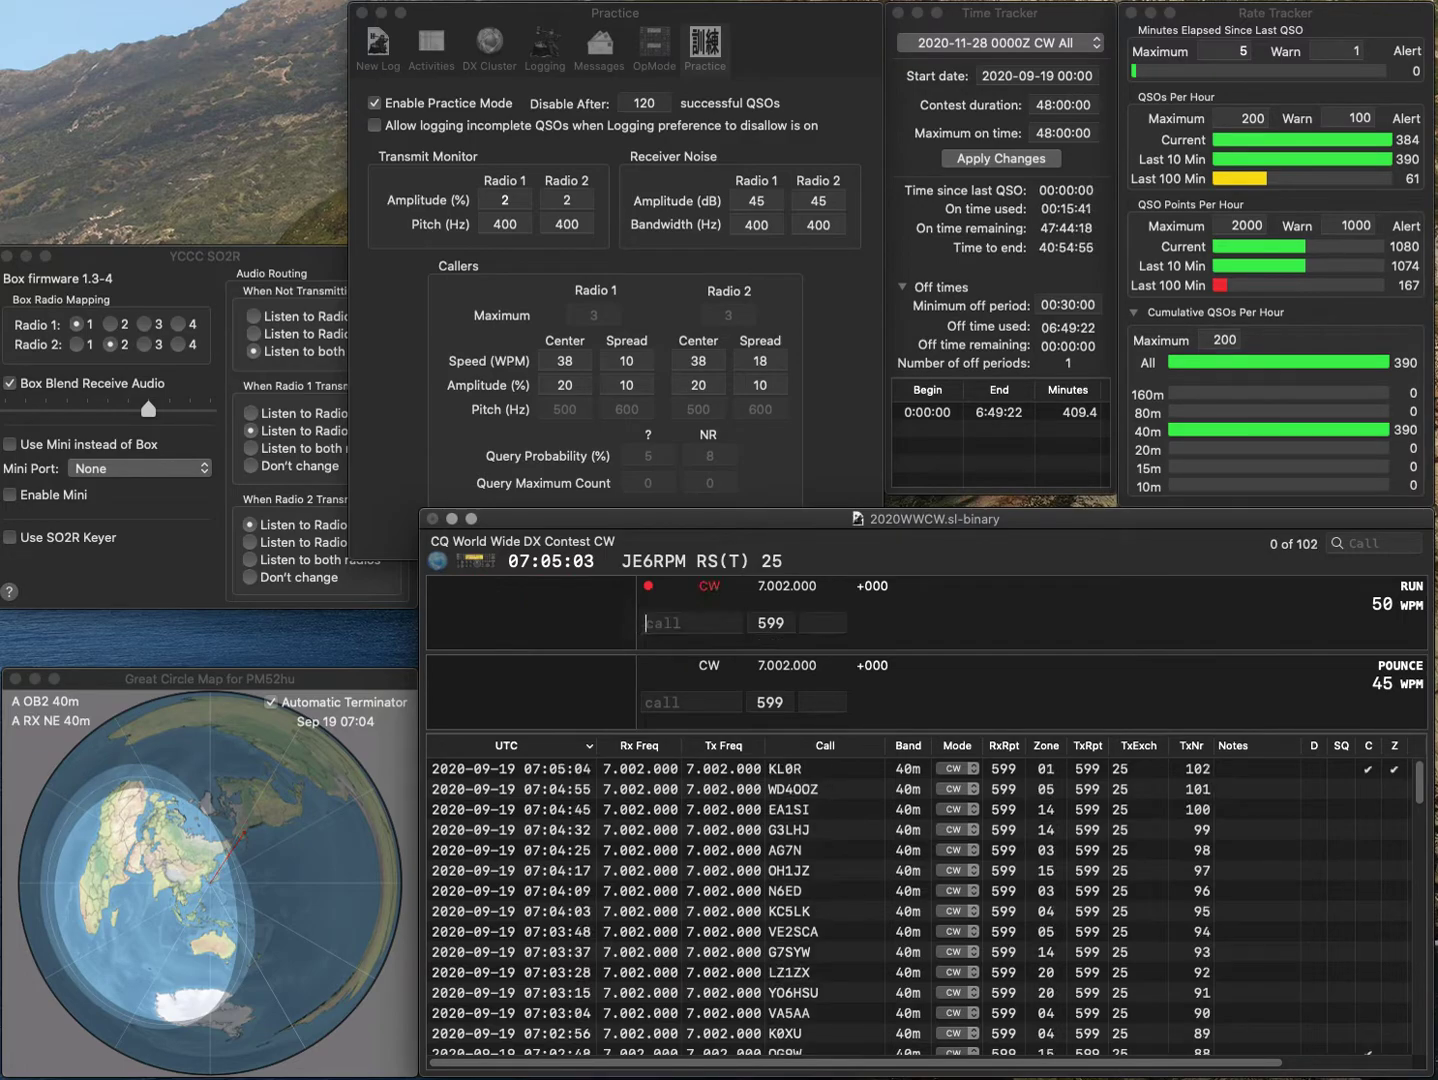
pyautogui.write('WE2S')
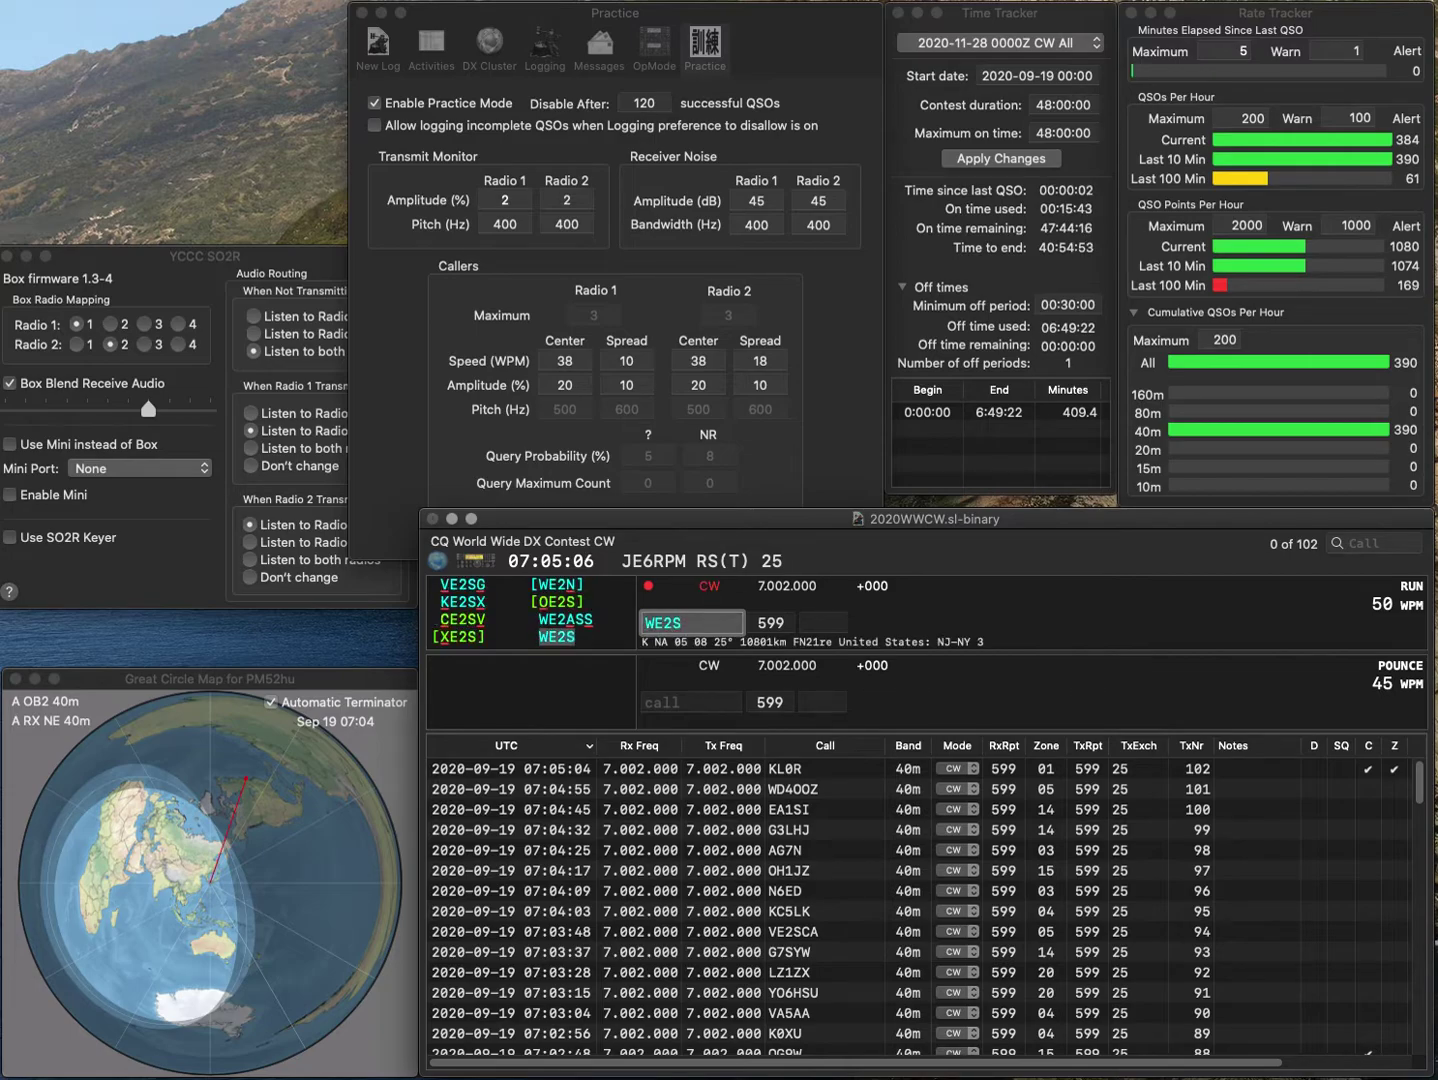
pyautogui.press('Tab')
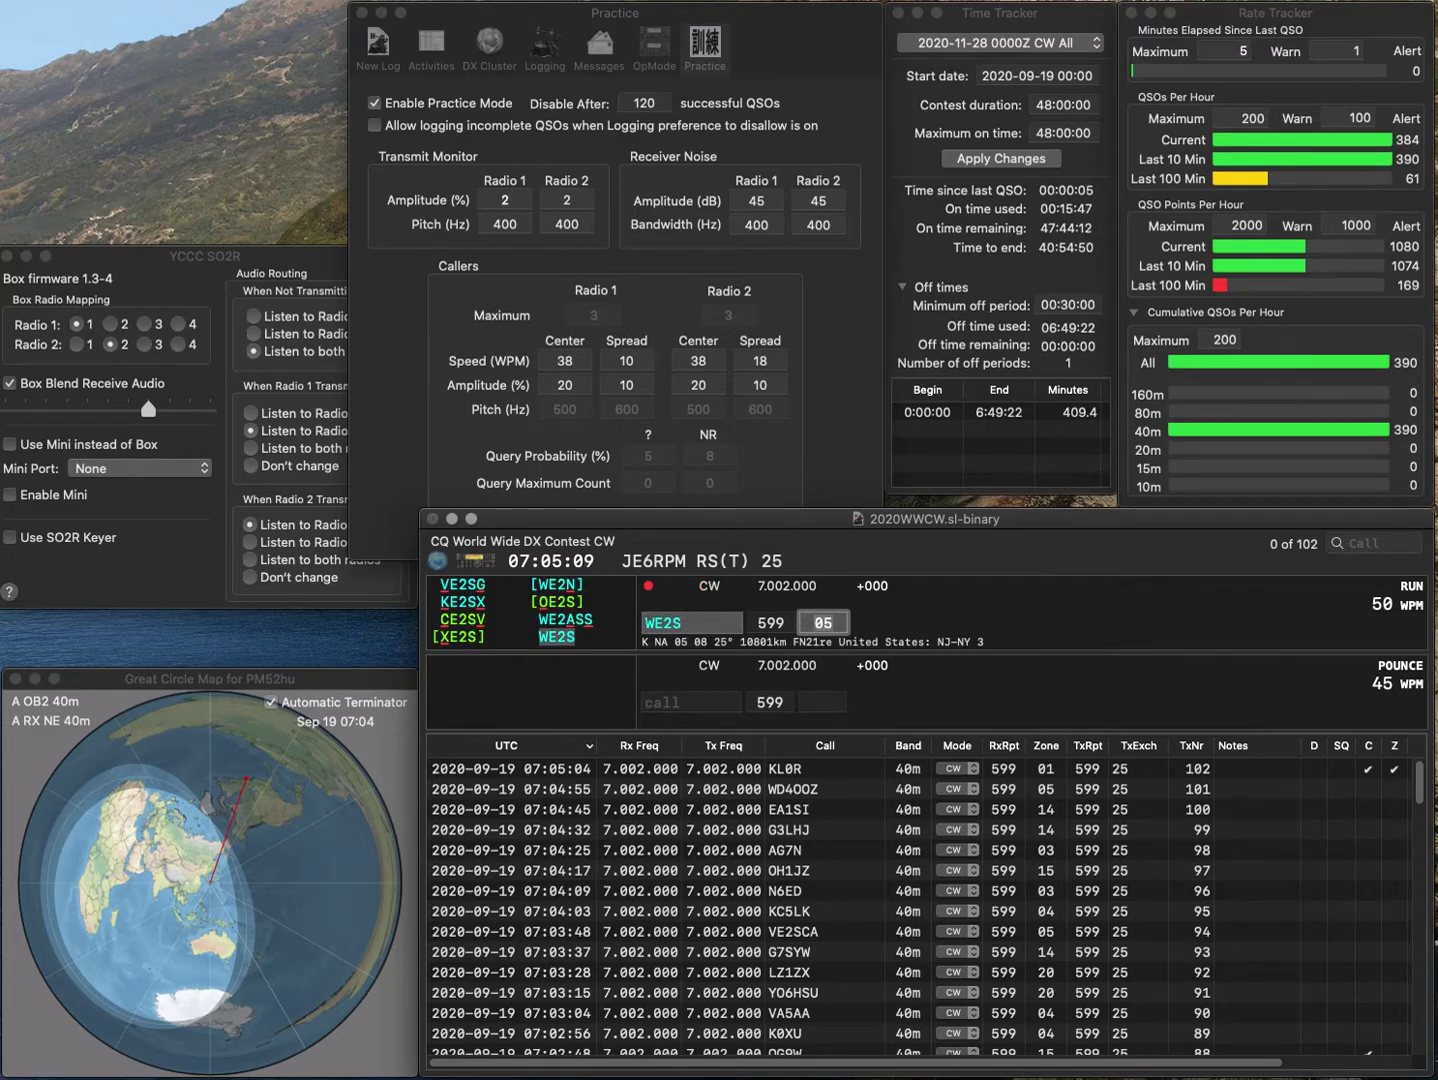
pyautogui.press('Return')
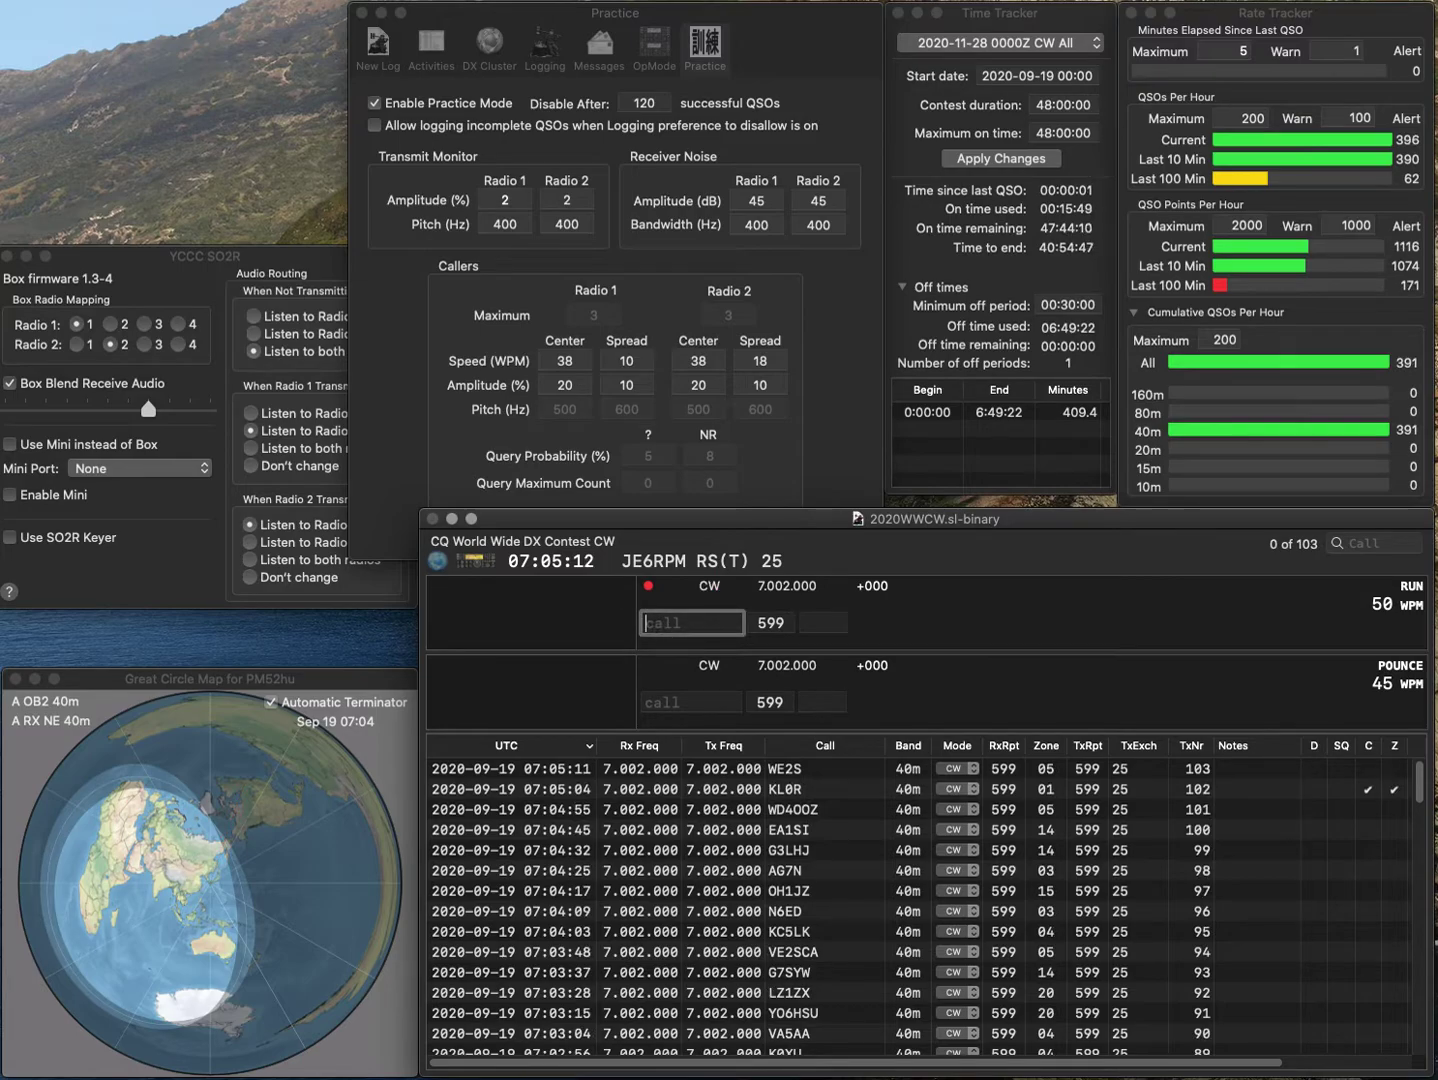
pyautogui.write('T1I')
pyautogui.write('LT')
pyautogui.press('Home')
pyautogui.write('CT1')
pyautogui.press('Tab')
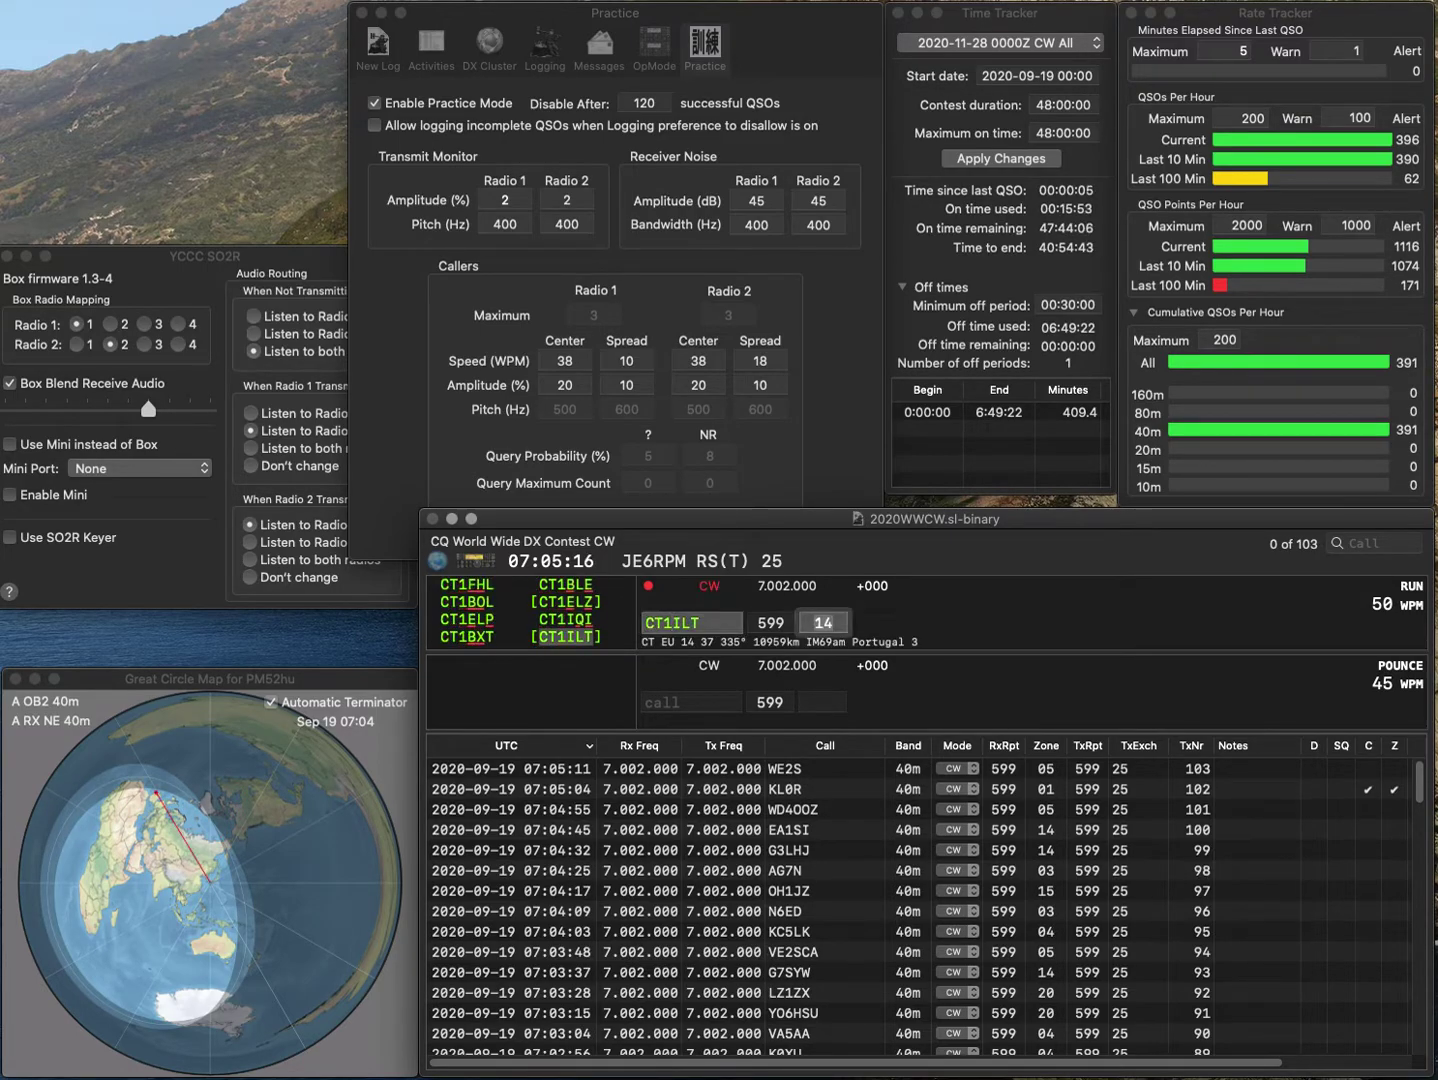
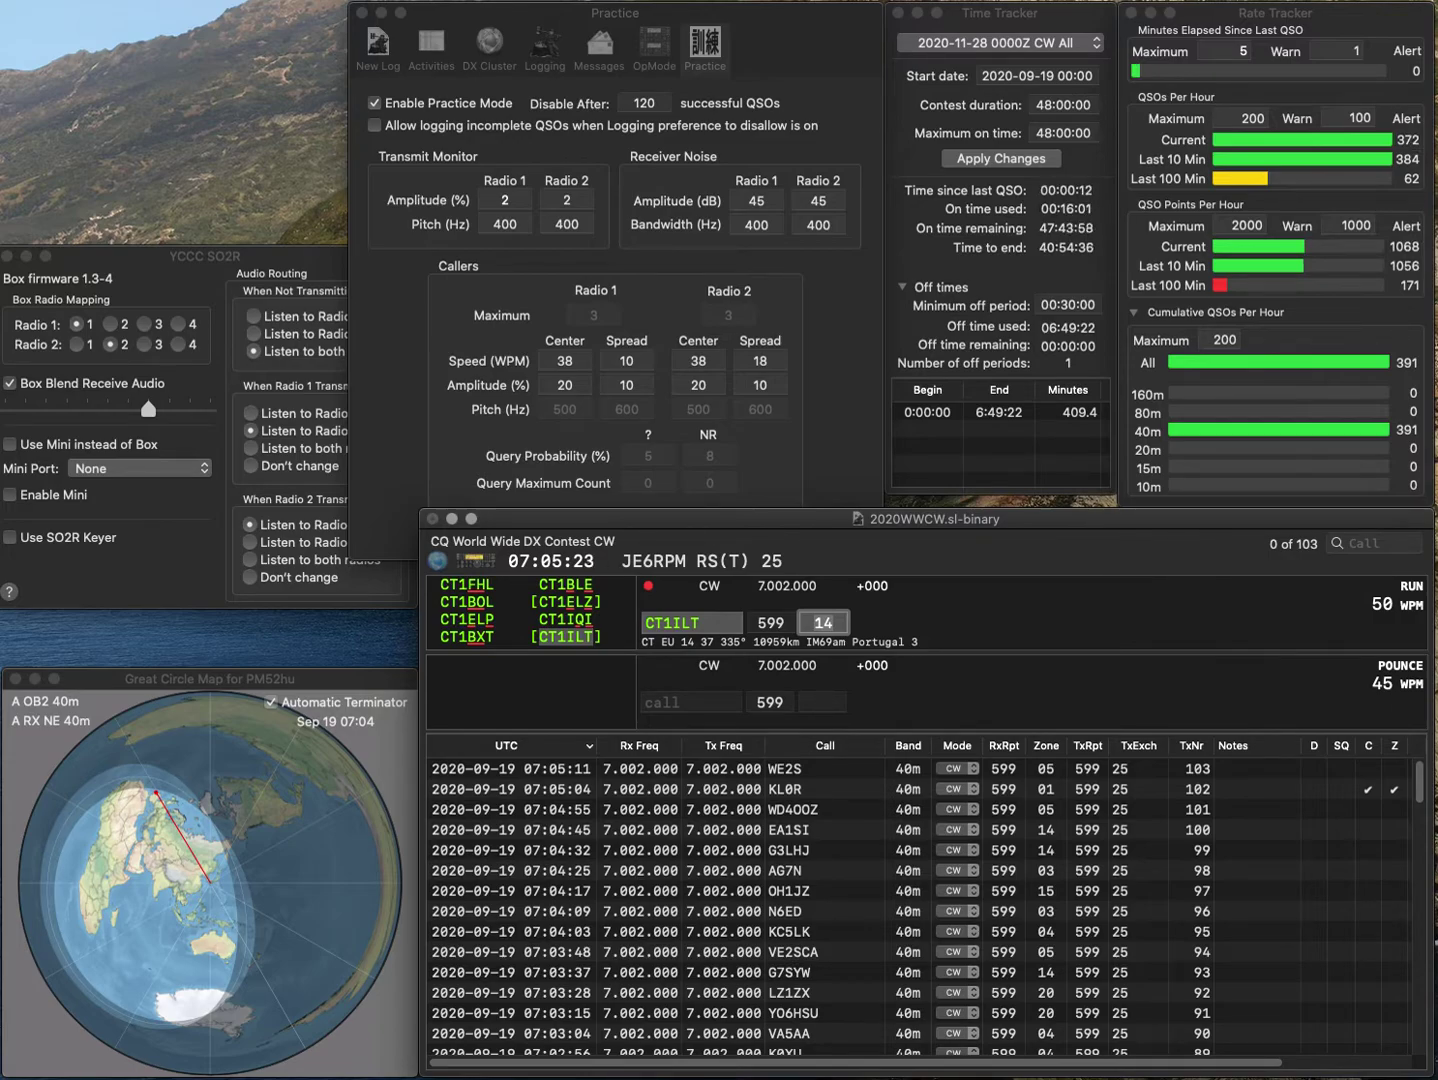
pyautogui.press('Return')
pyautogui.write('G4YPE')
pyautogui.press('space')
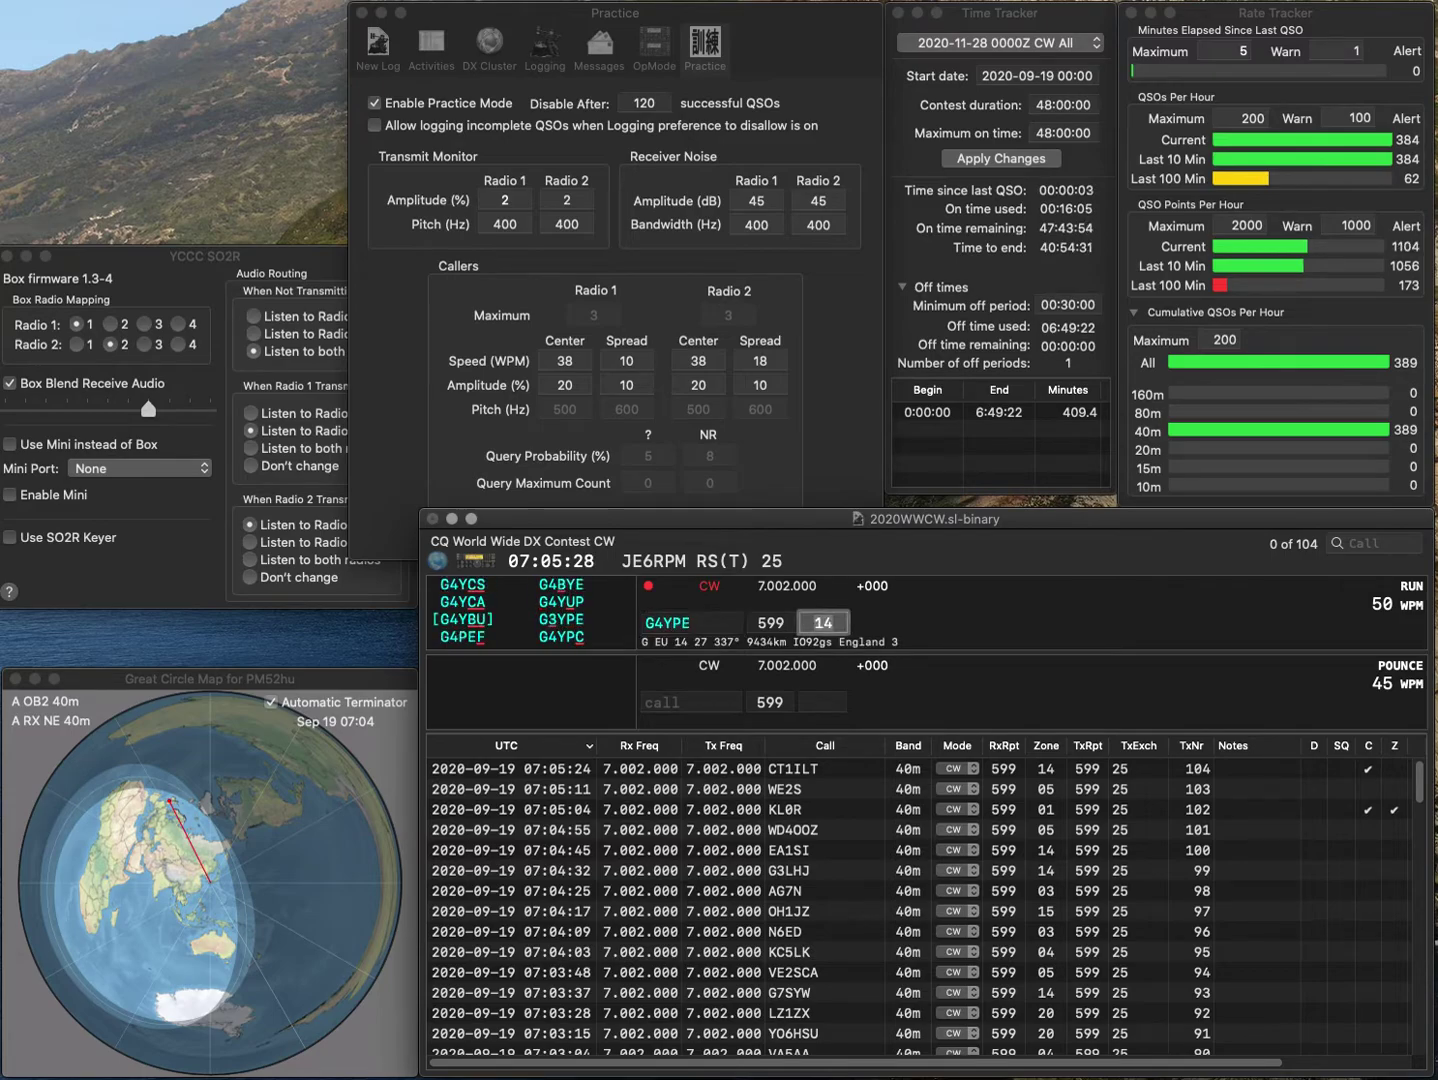
pyautogui.press('space')
pyautogui.write('G3YPE')
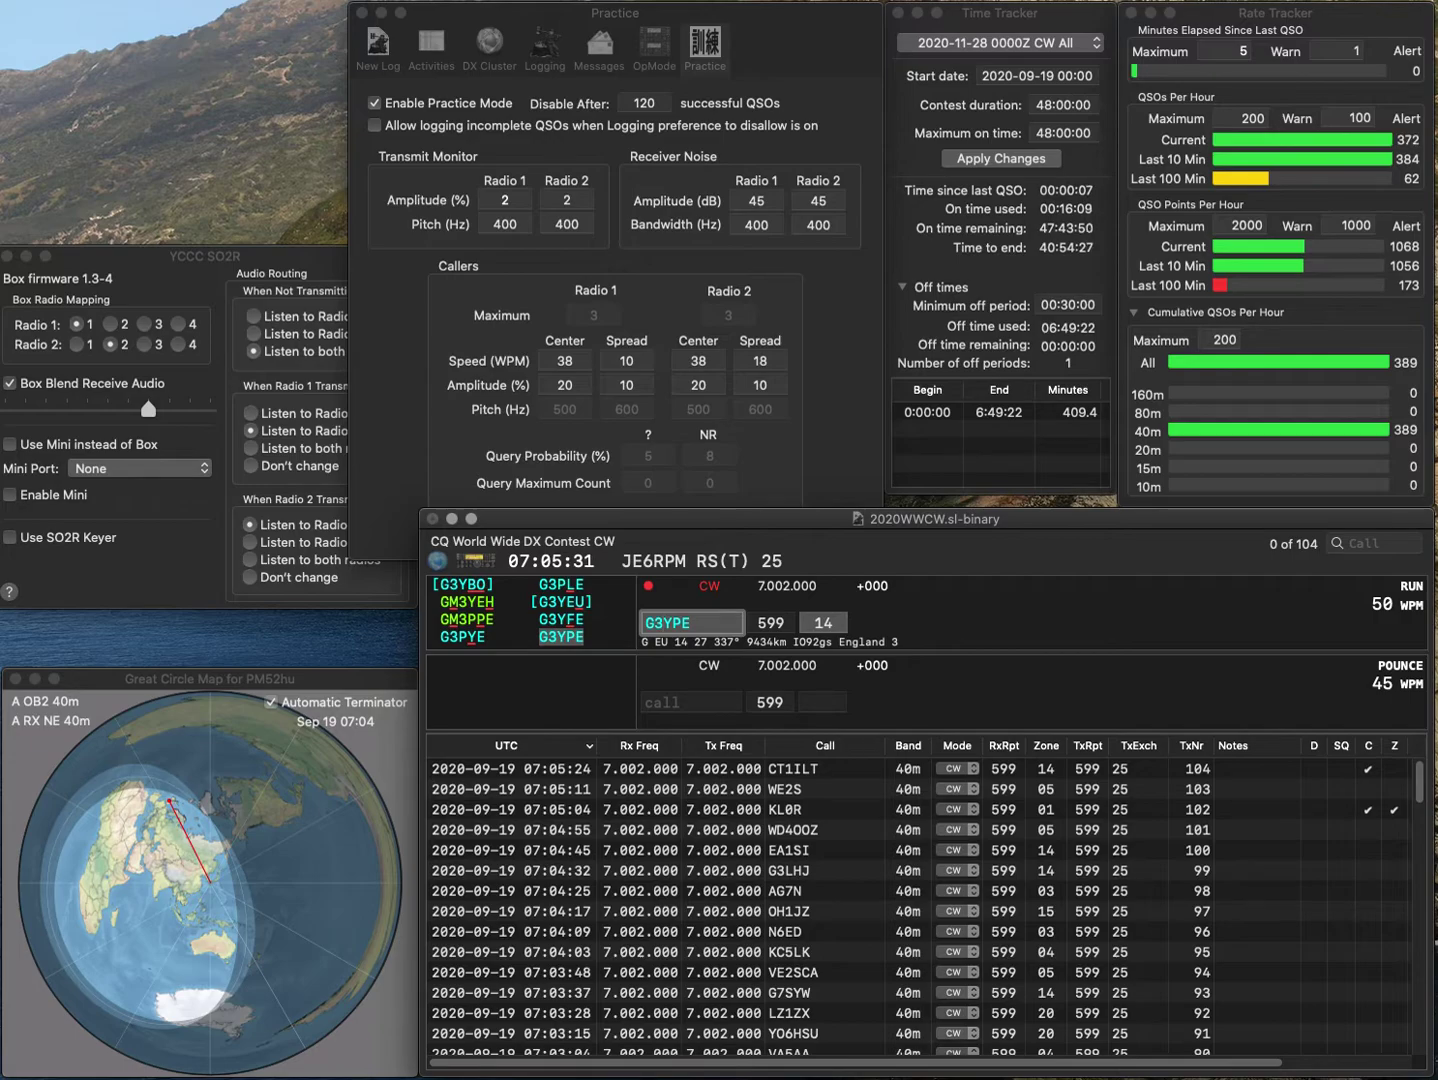
pyautogui.press('Return')
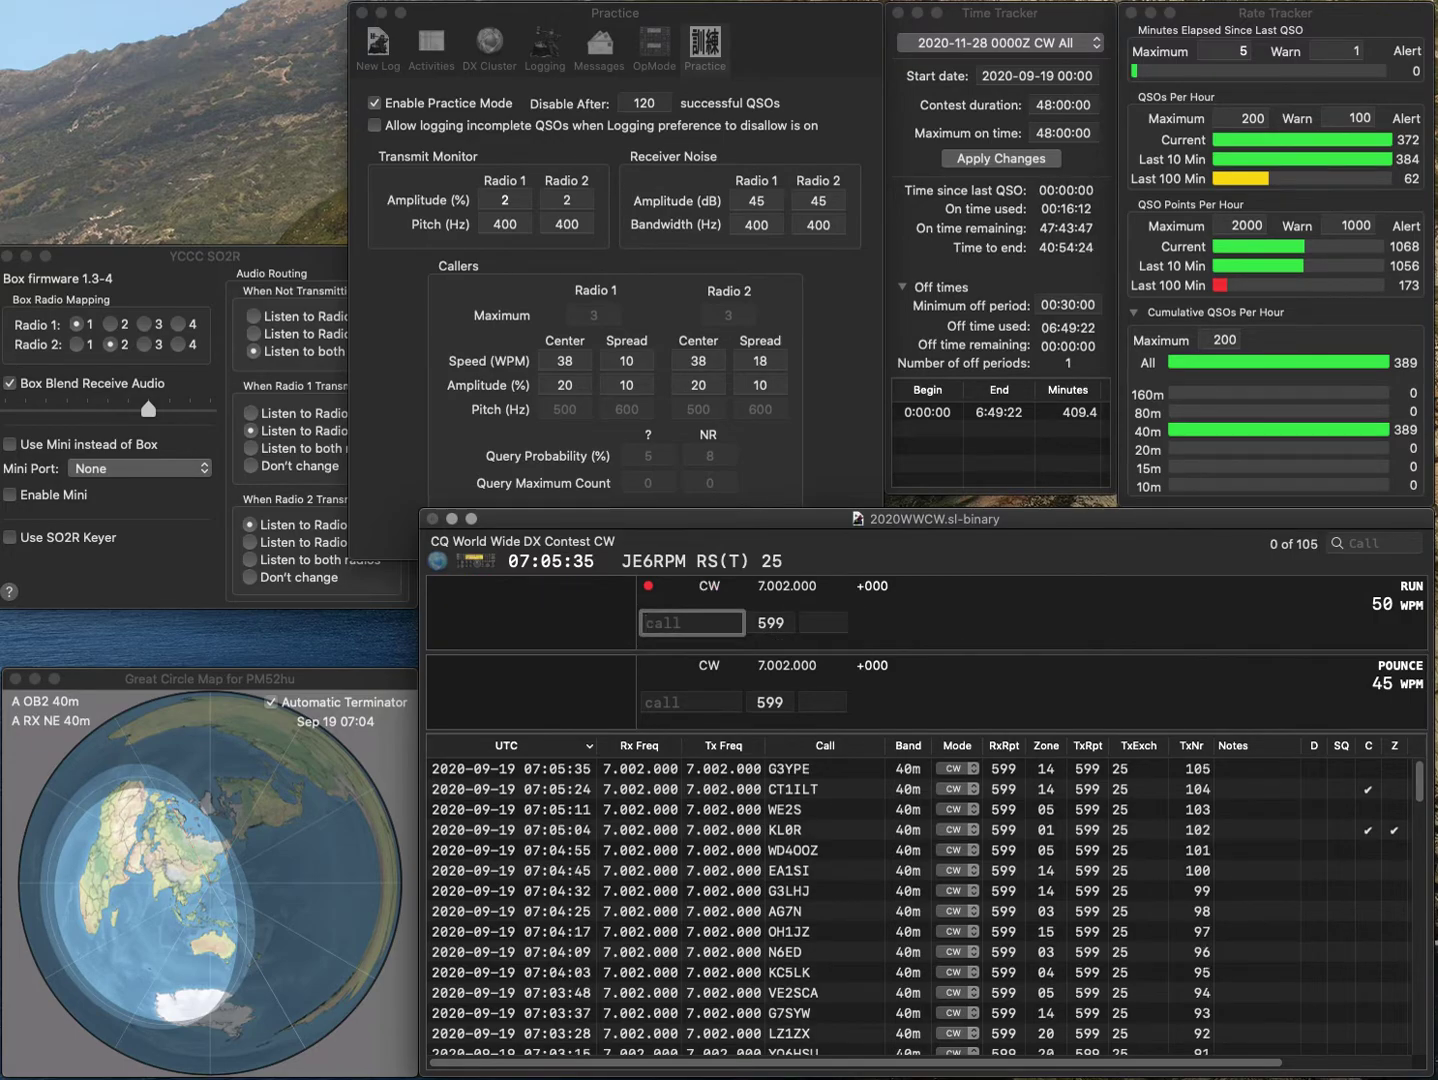
pyautogui.write('KB7')
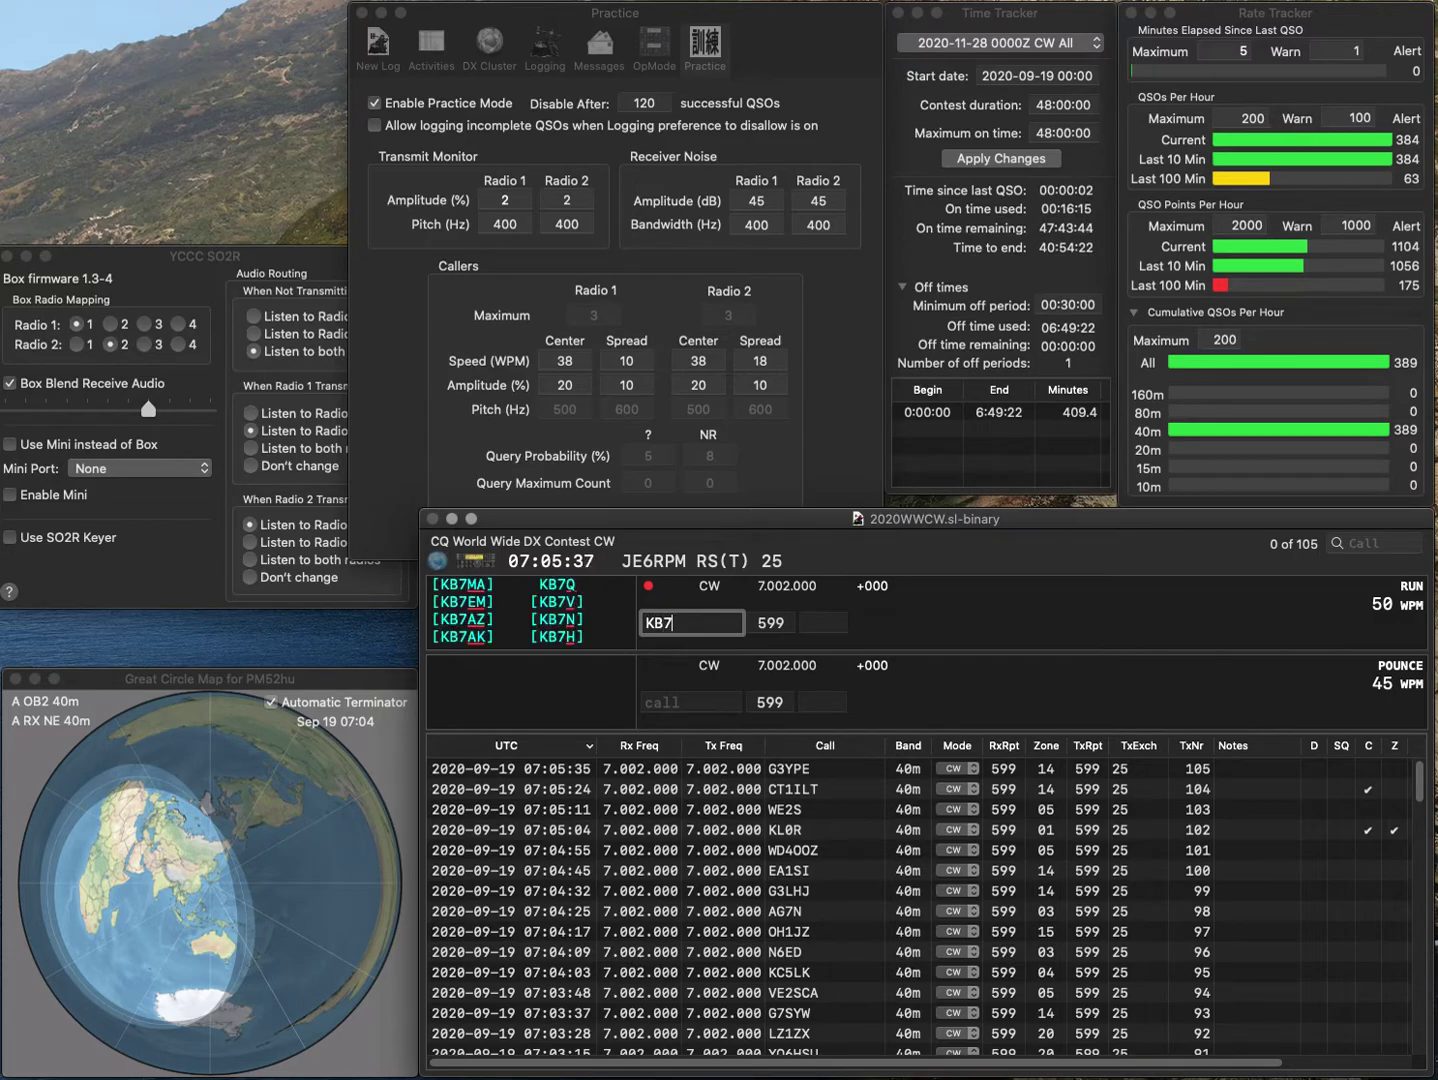
pyautogui.write('PKC')
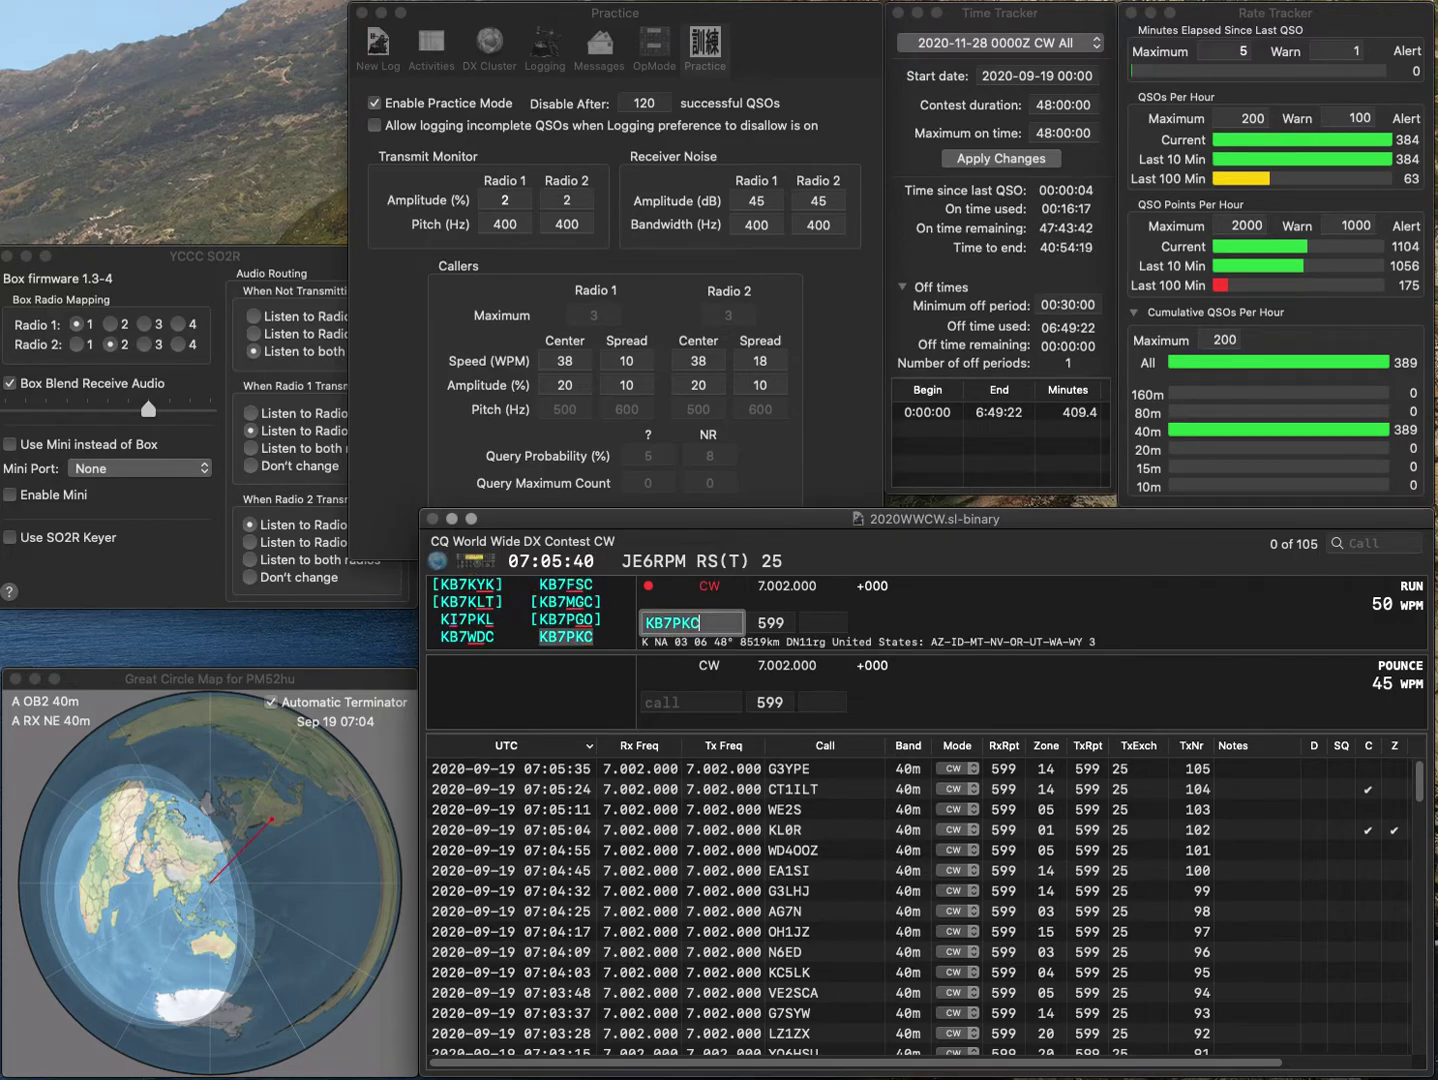
pyautogui.press('Tab')
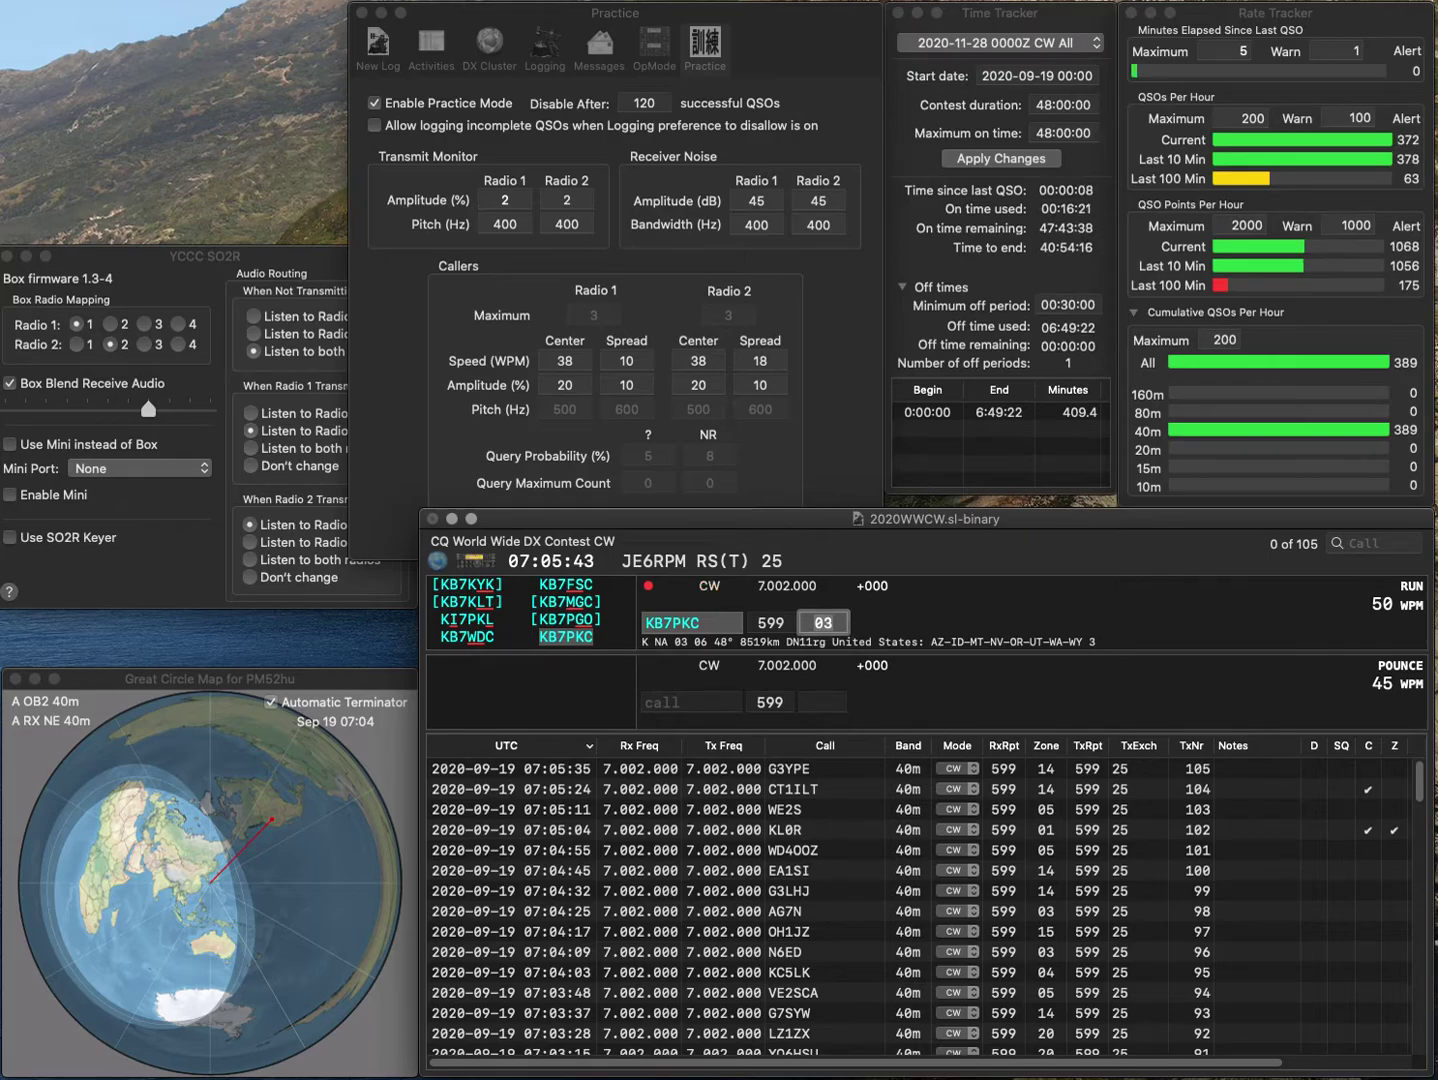
pyautogui.press('Return')
# Enter the next caller as VW2S and rework the call to SW2SJW.
pyautogui.write('VW2S')
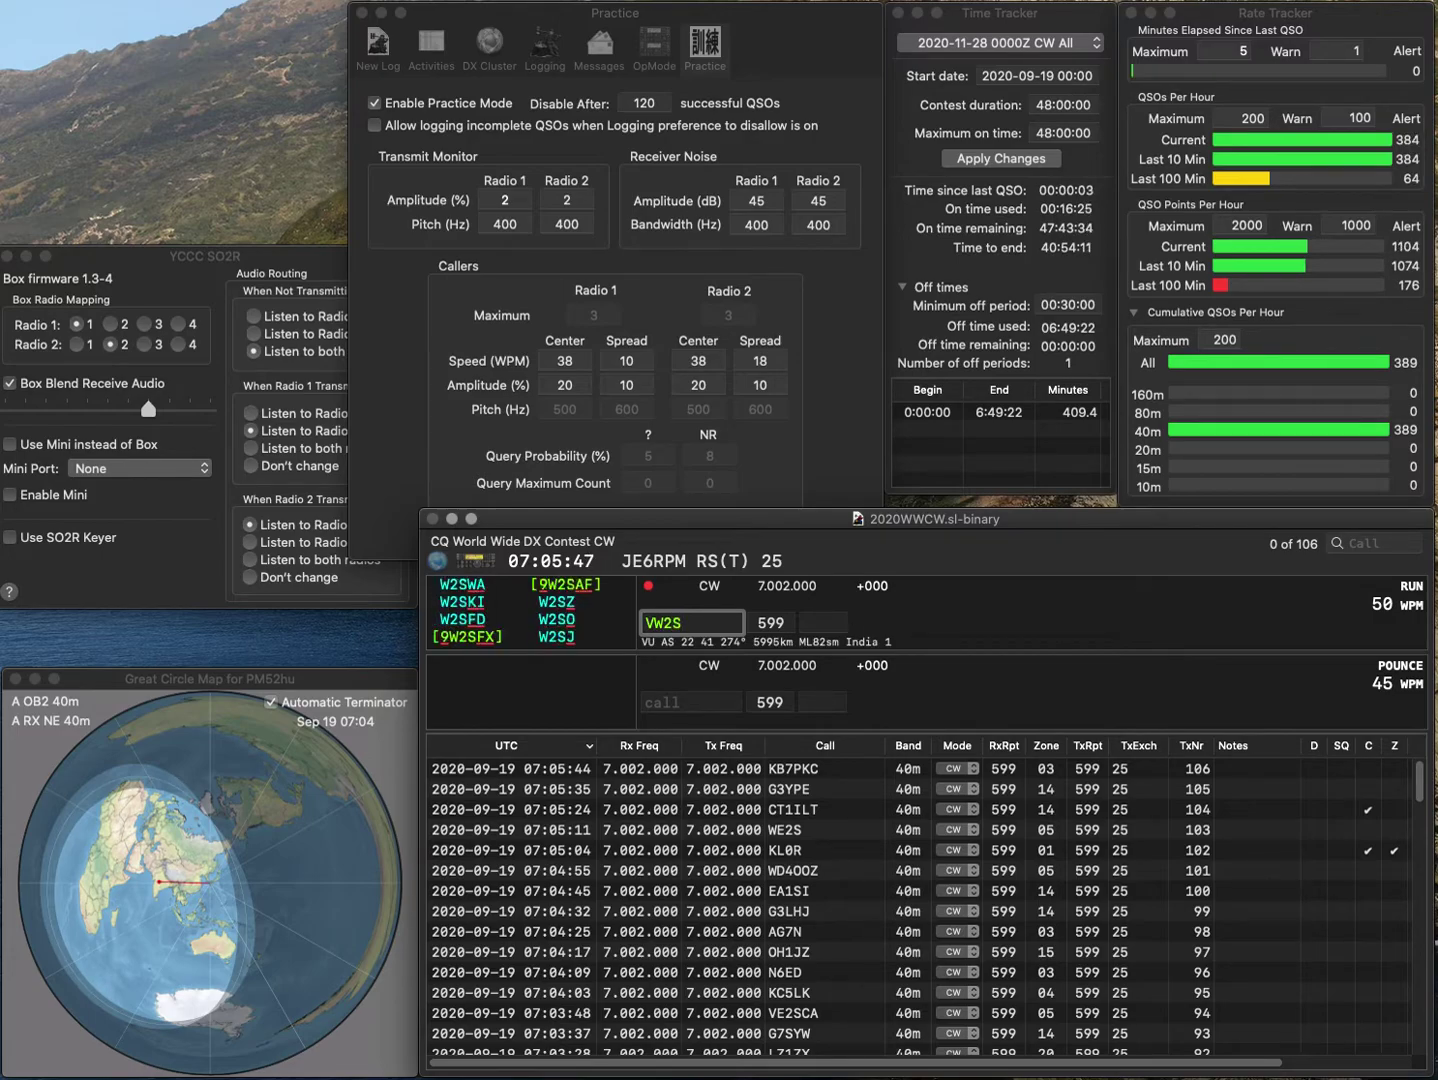
pyautogui.write('WW')
pyautogui.press('Home')
pyautogui.press('Delete')
pyautogui.write('S')
pyautogui.press('Right')
pyautogui.press('Right')
pyautogui.press('Right')
pyautogui.press('Right')
pyautogui.press('BackSpace')
pyautogui.write('J')
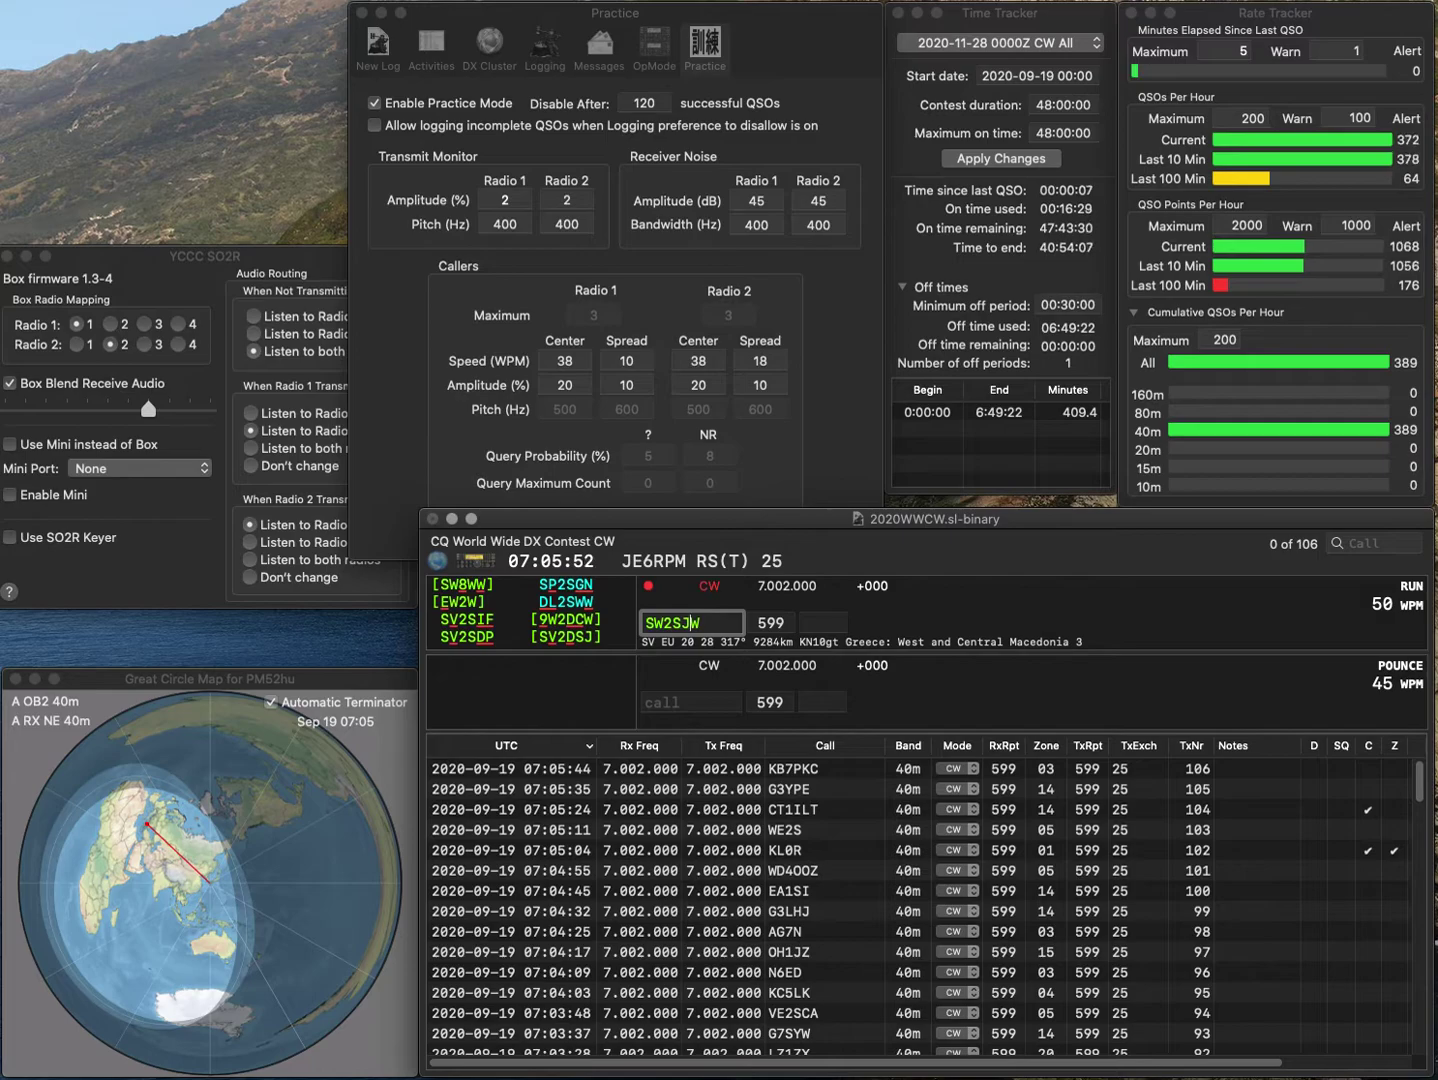
# Try SW2DJW and SV2DJW as the caller's call, and revise it to SV2SJW.
pyautogui.press('Left')
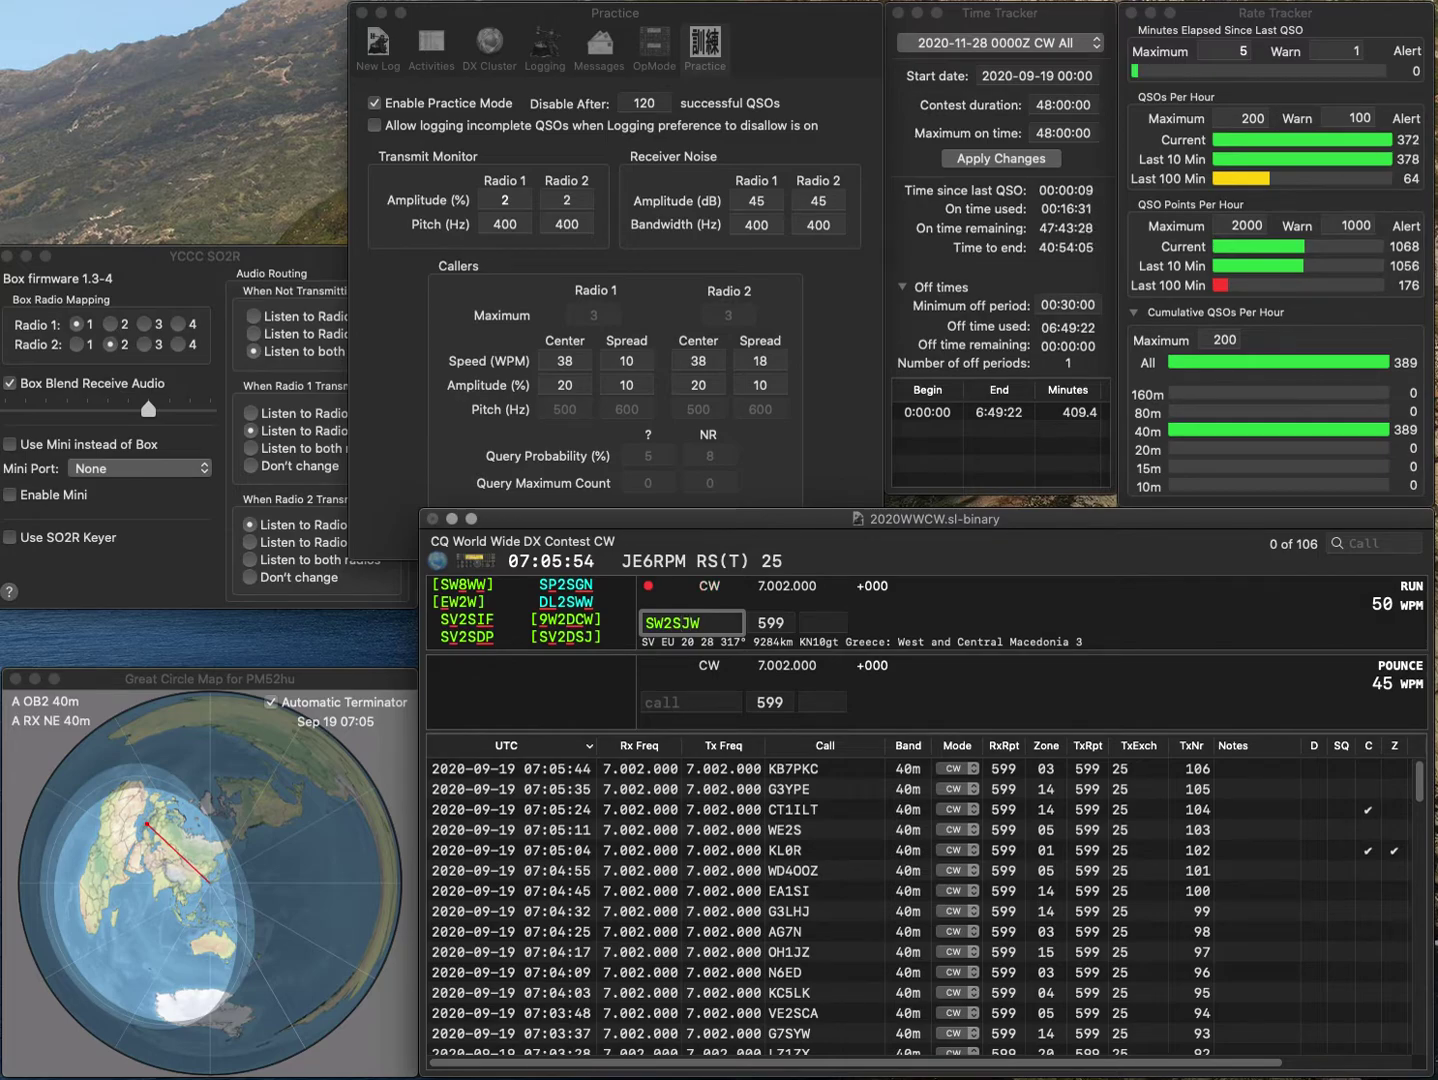
pyautogui.press('BackSpace')
pyautogui.write('D')
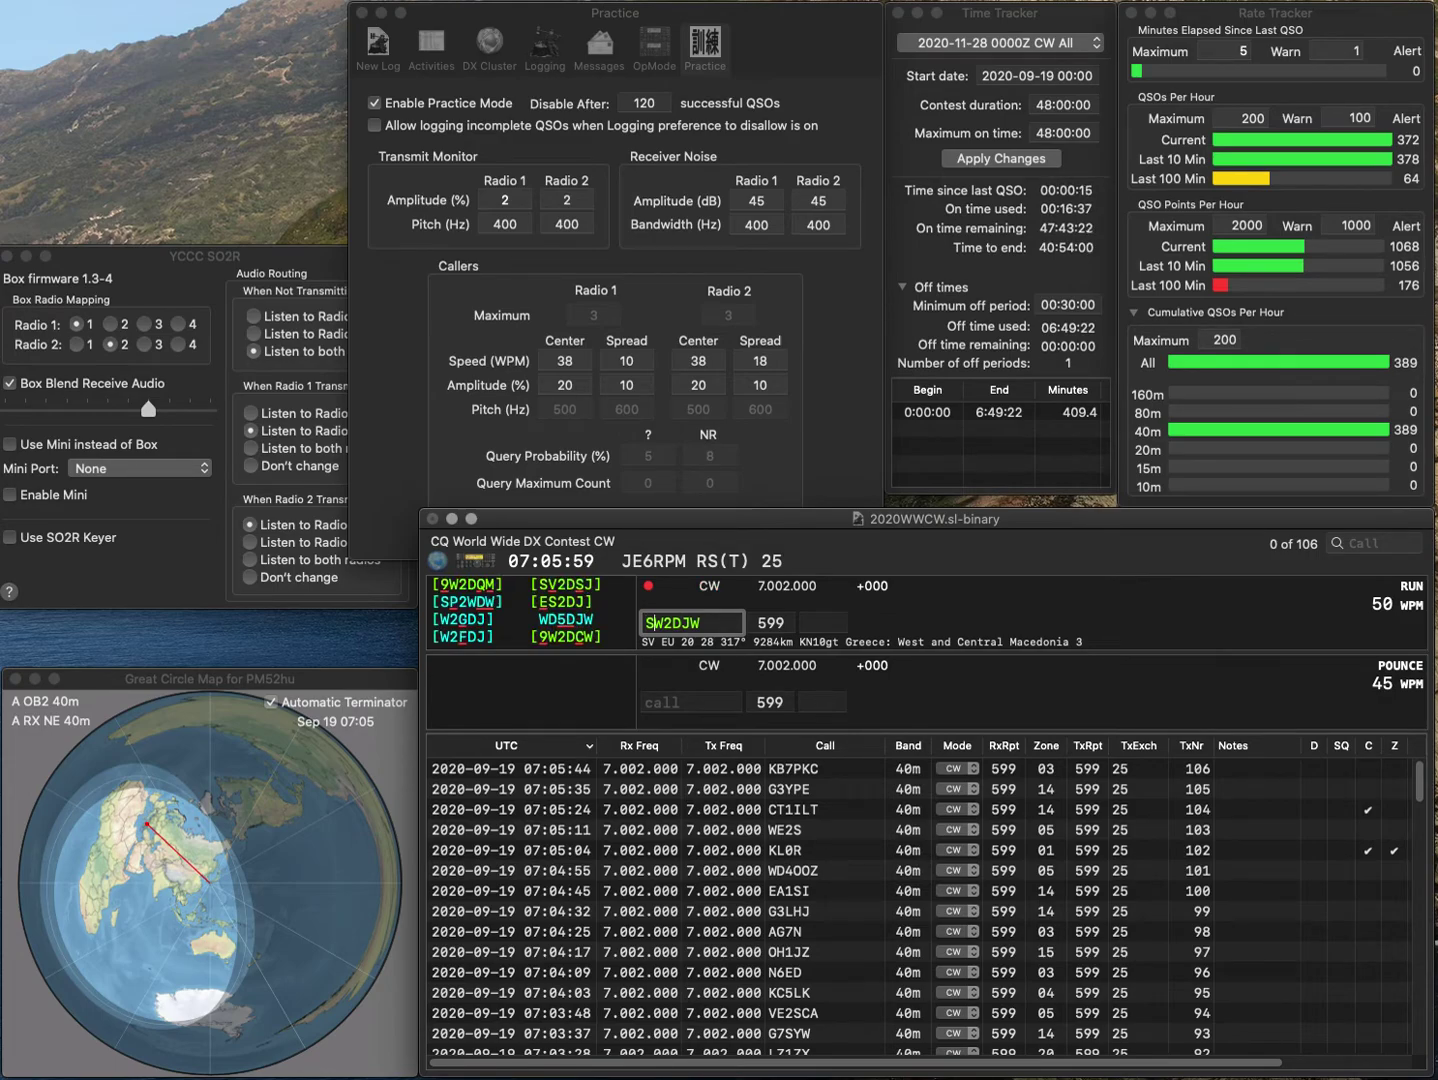
pyautogui.press('BackSpace')
pyautogui.write('V')
pyautogui.press('Right')
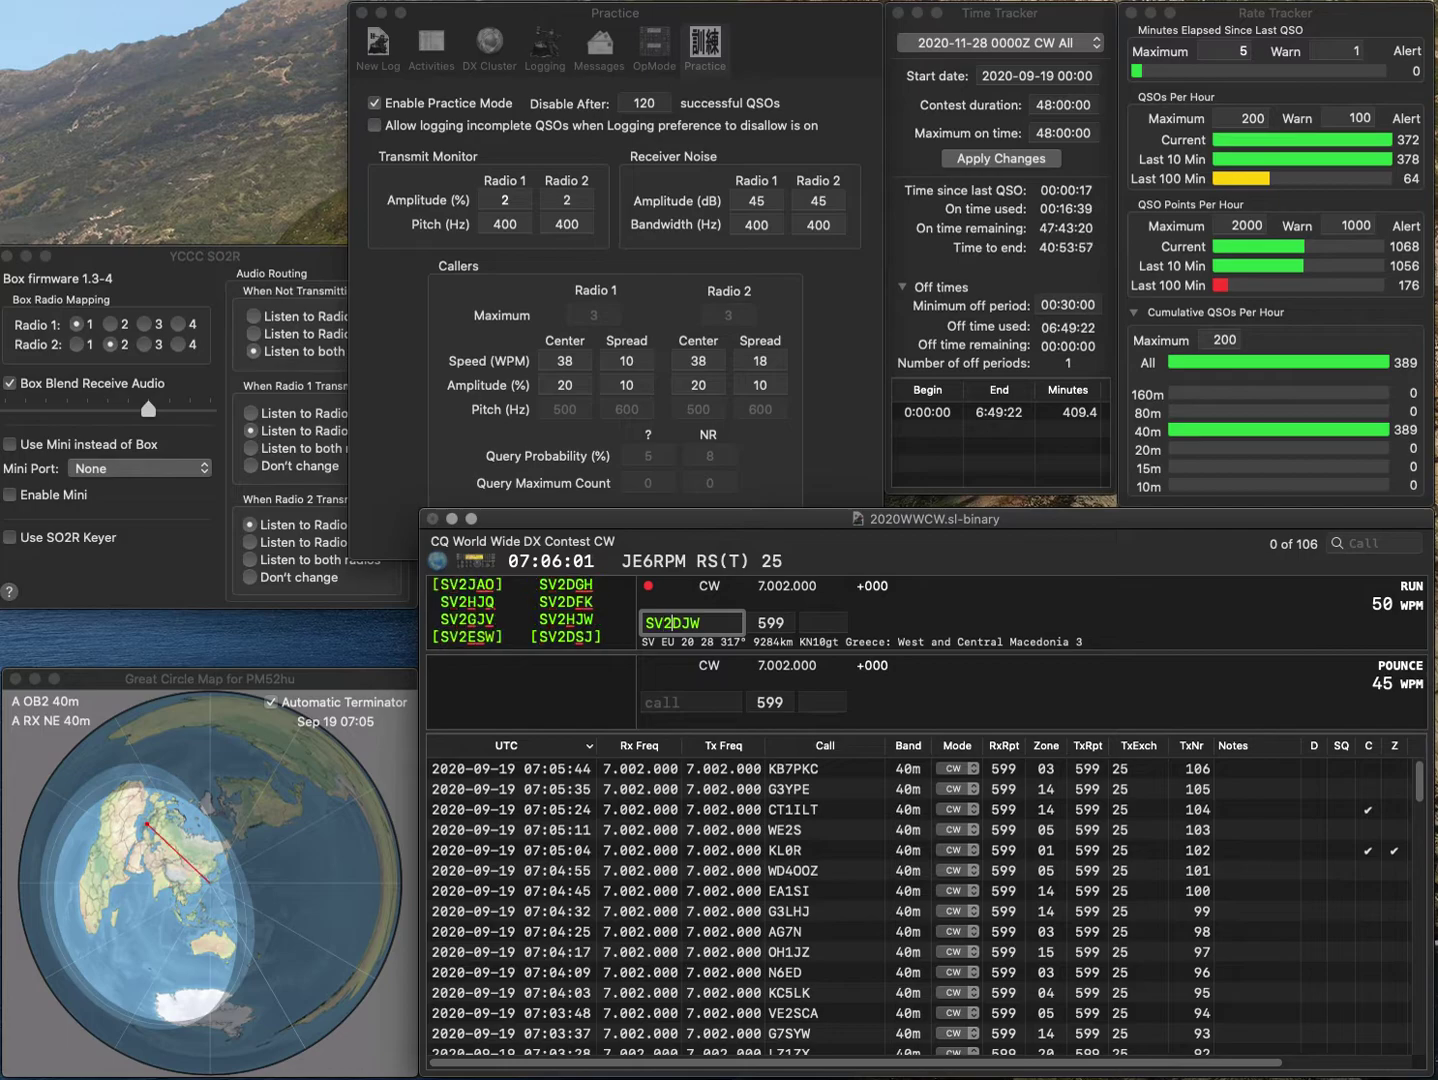
pyautogui.press('BackSpace')
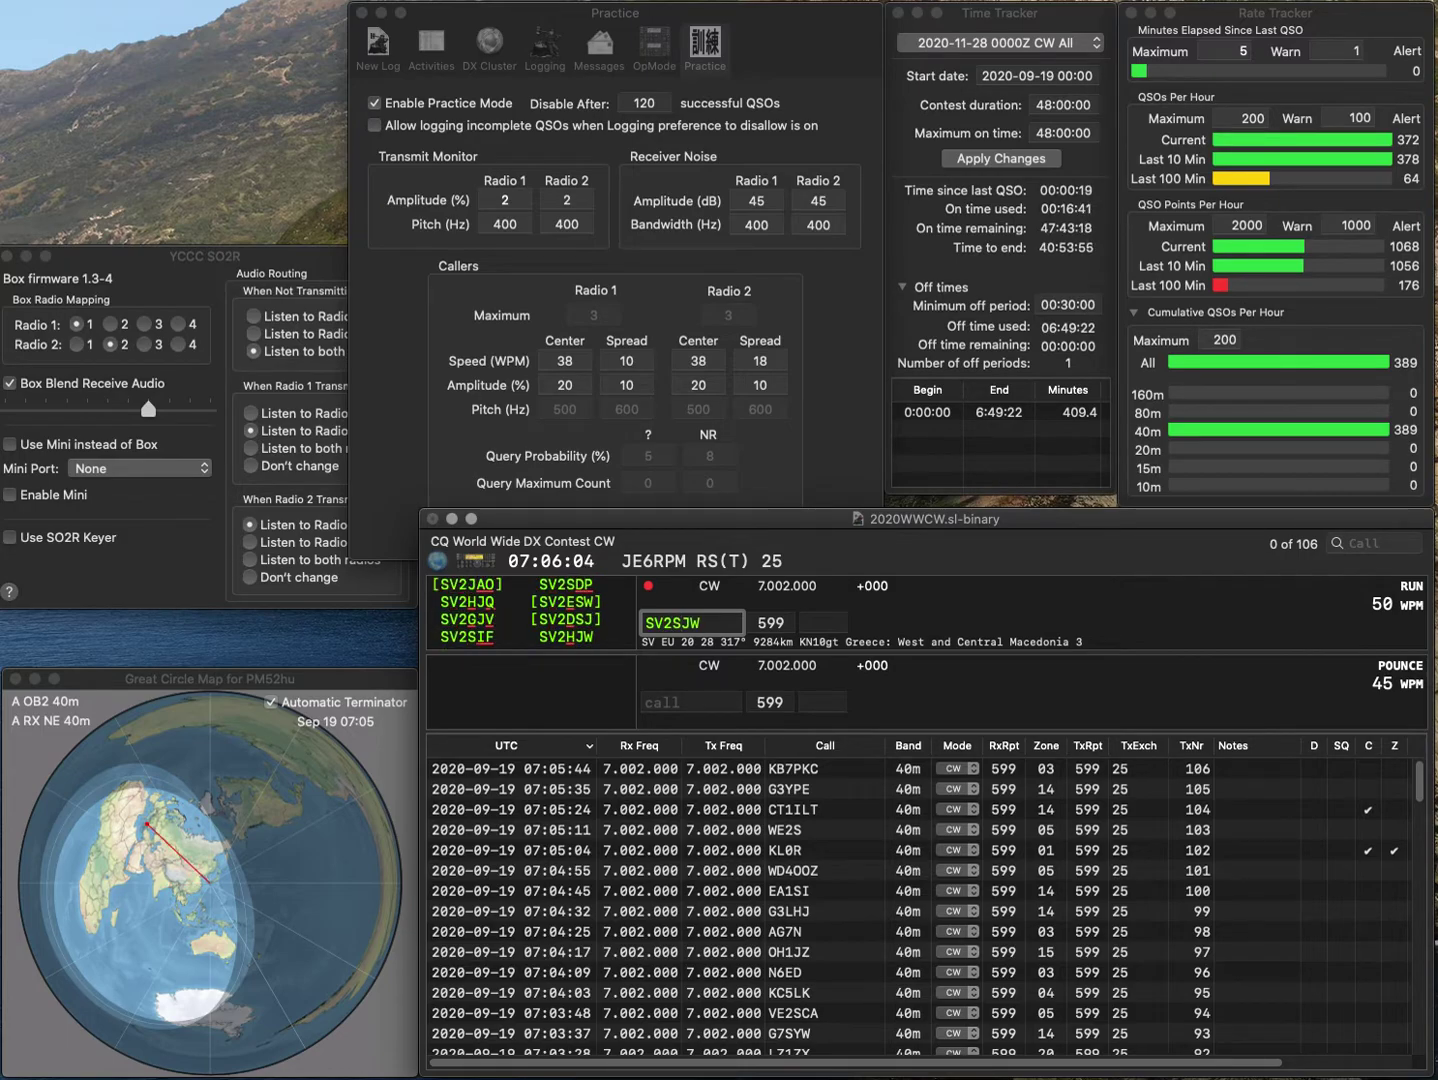
pyautogui.press('Left')
pyautogui.press('BackSpace')
pyautogui.write('1')
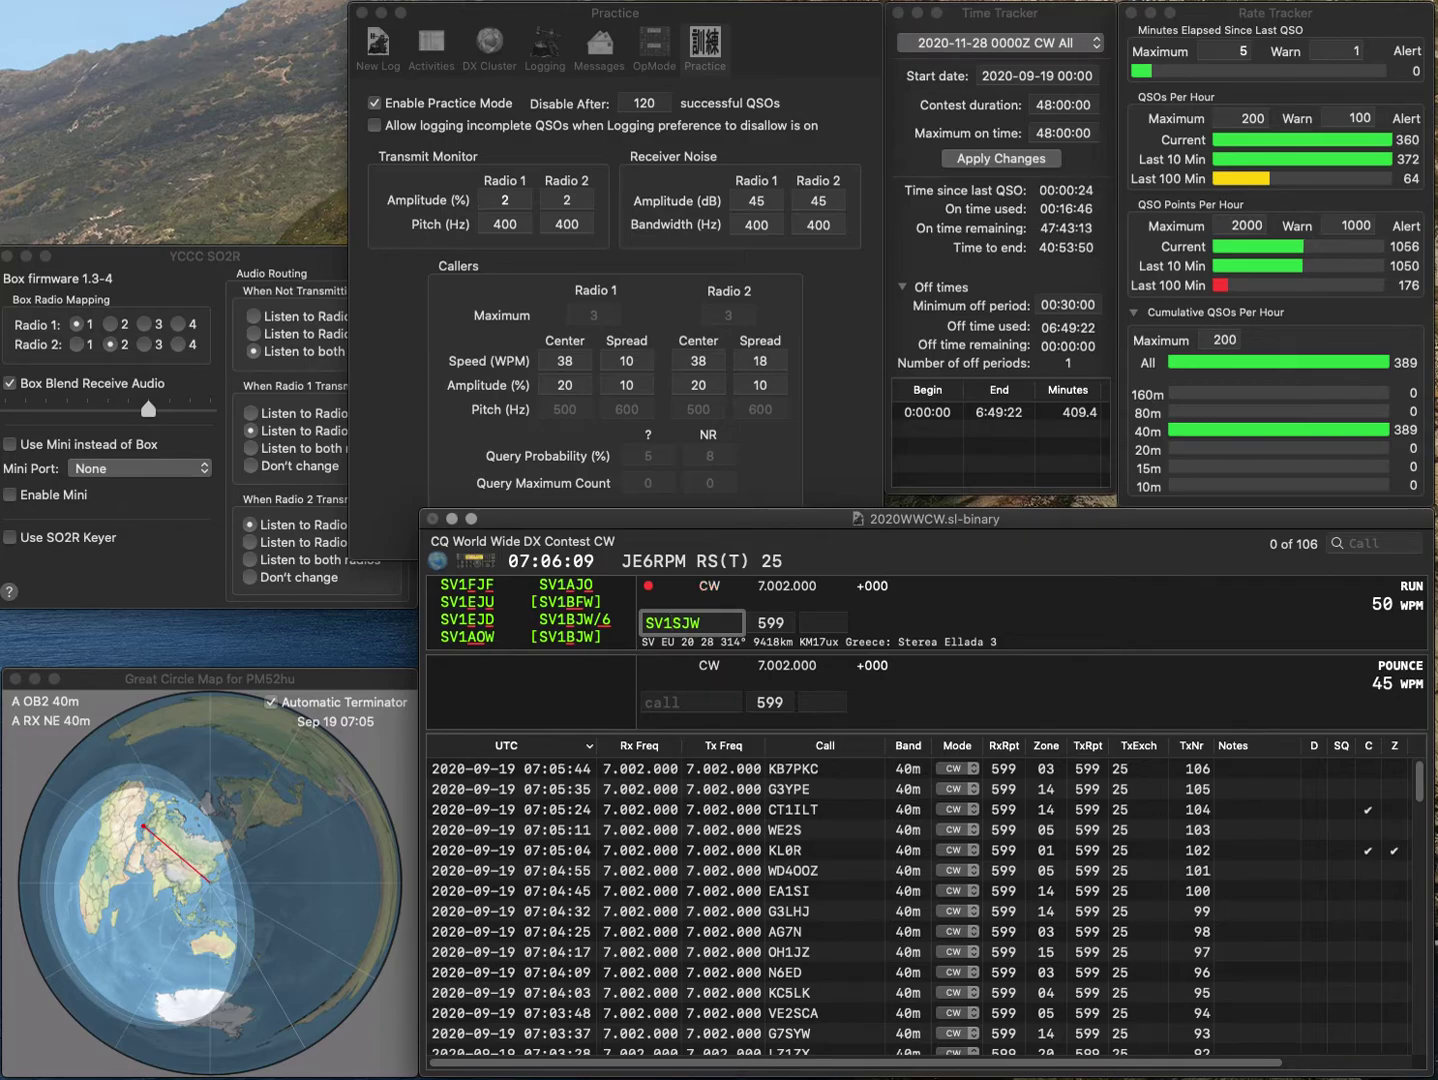
pyautogui.press('BackSpace')
pyautogui.write('2H')
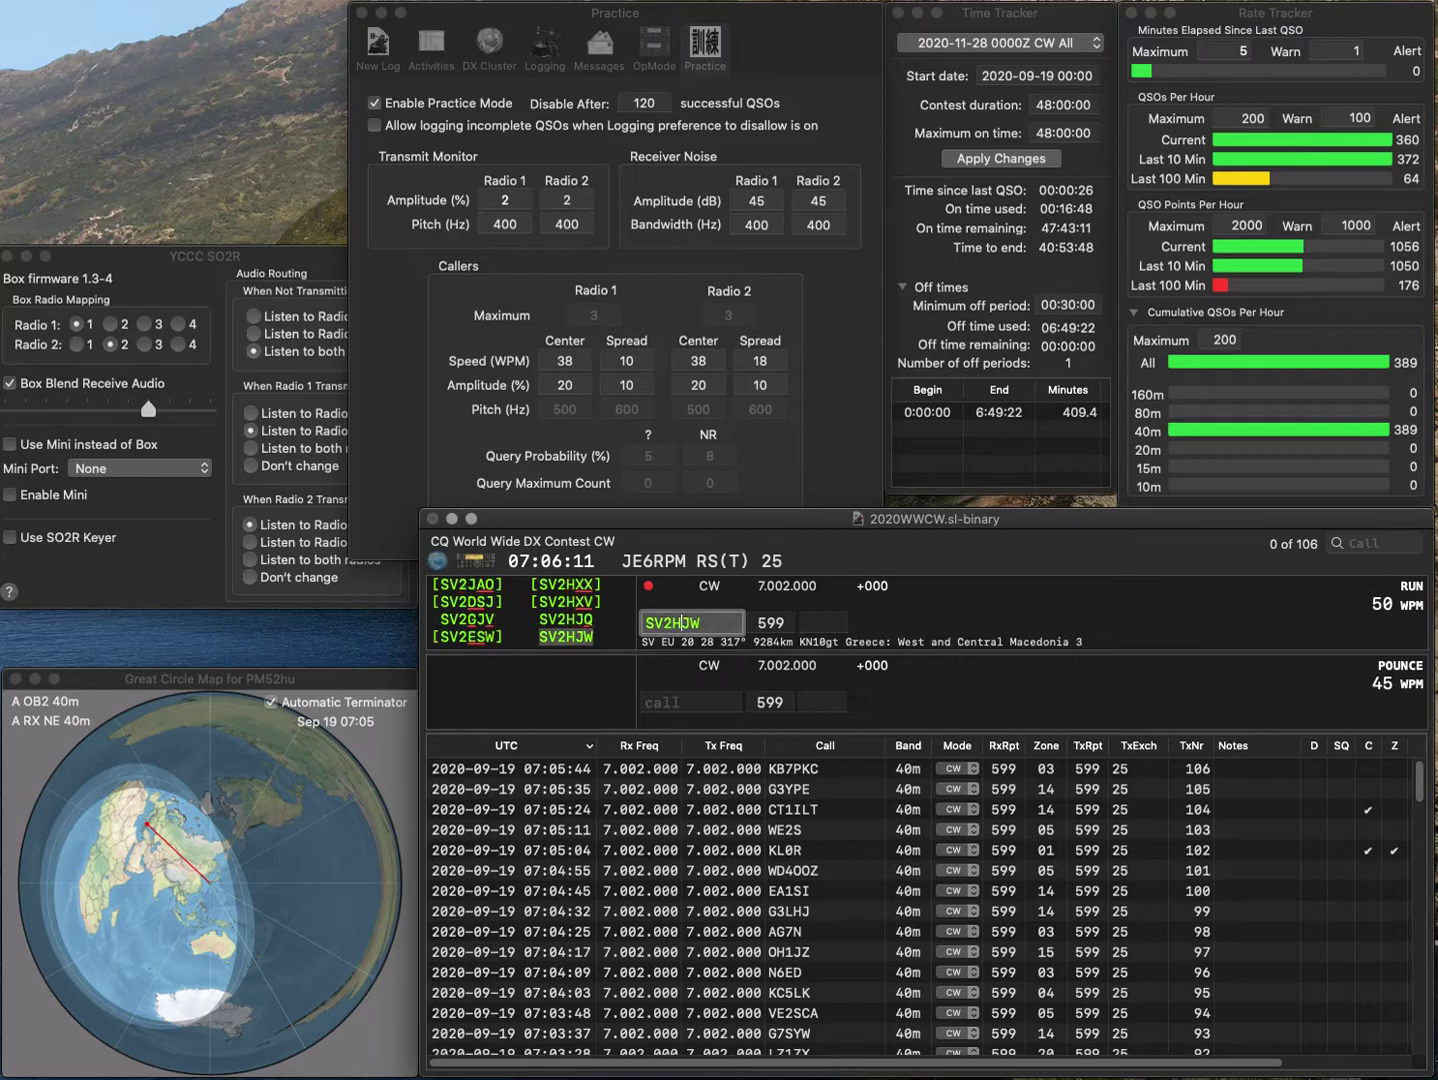
pyautogui.press('Return')
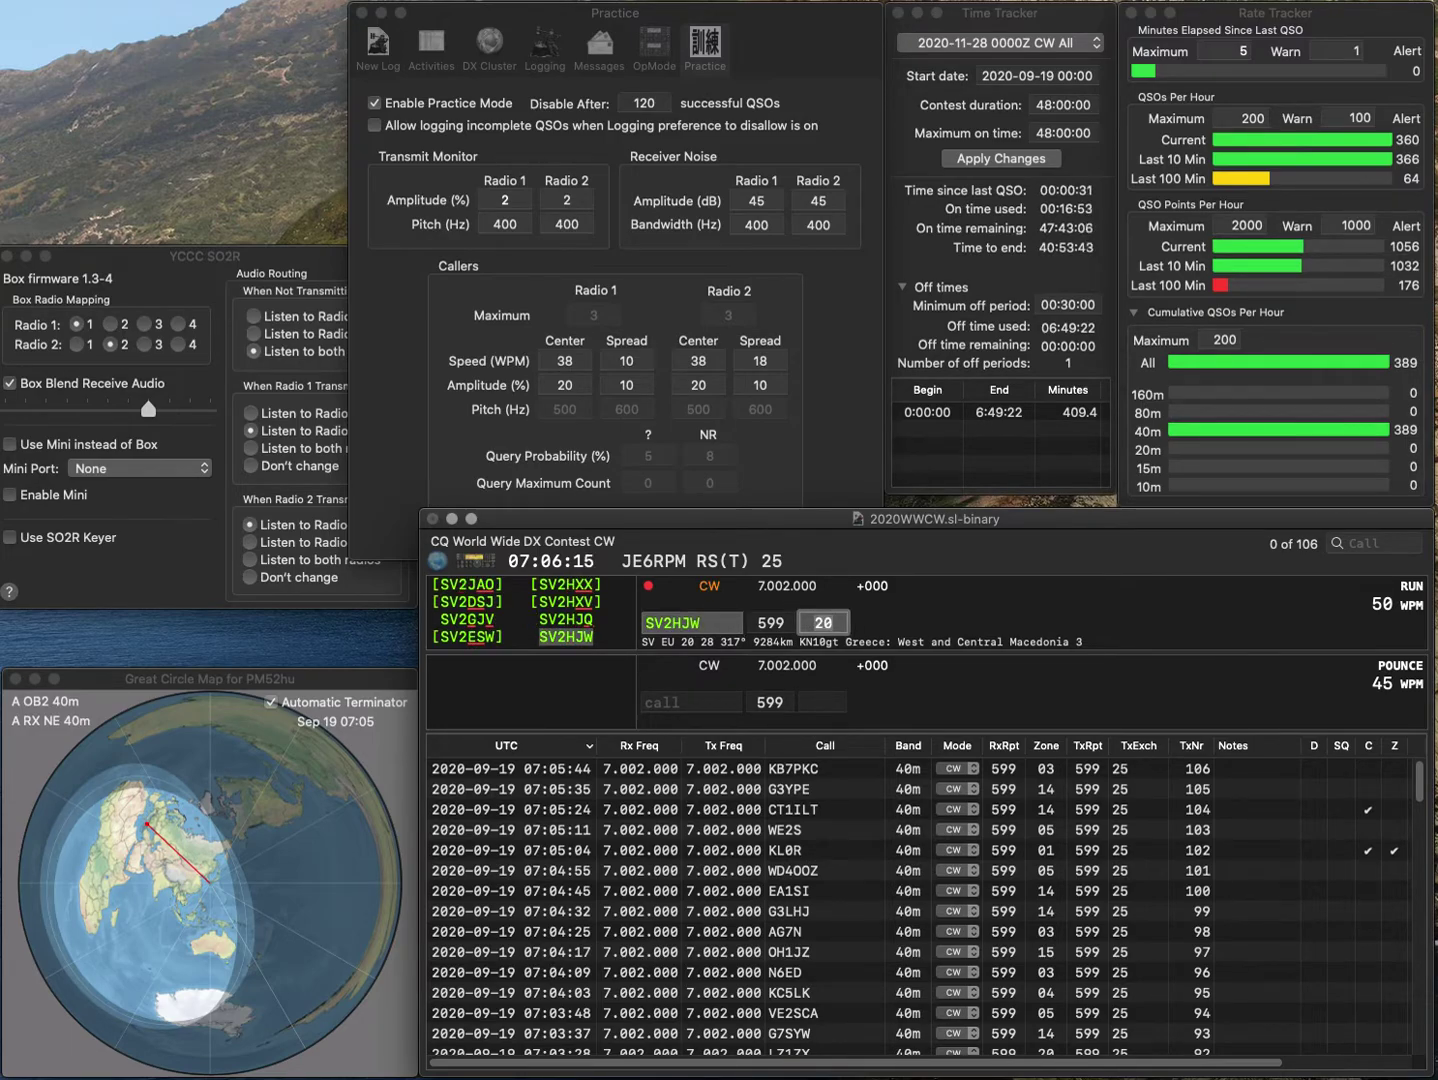
pyautogui.press('Return')
# Log a run contact with N4JRP in zone 05 with report 599.
pyautogui.write('N')
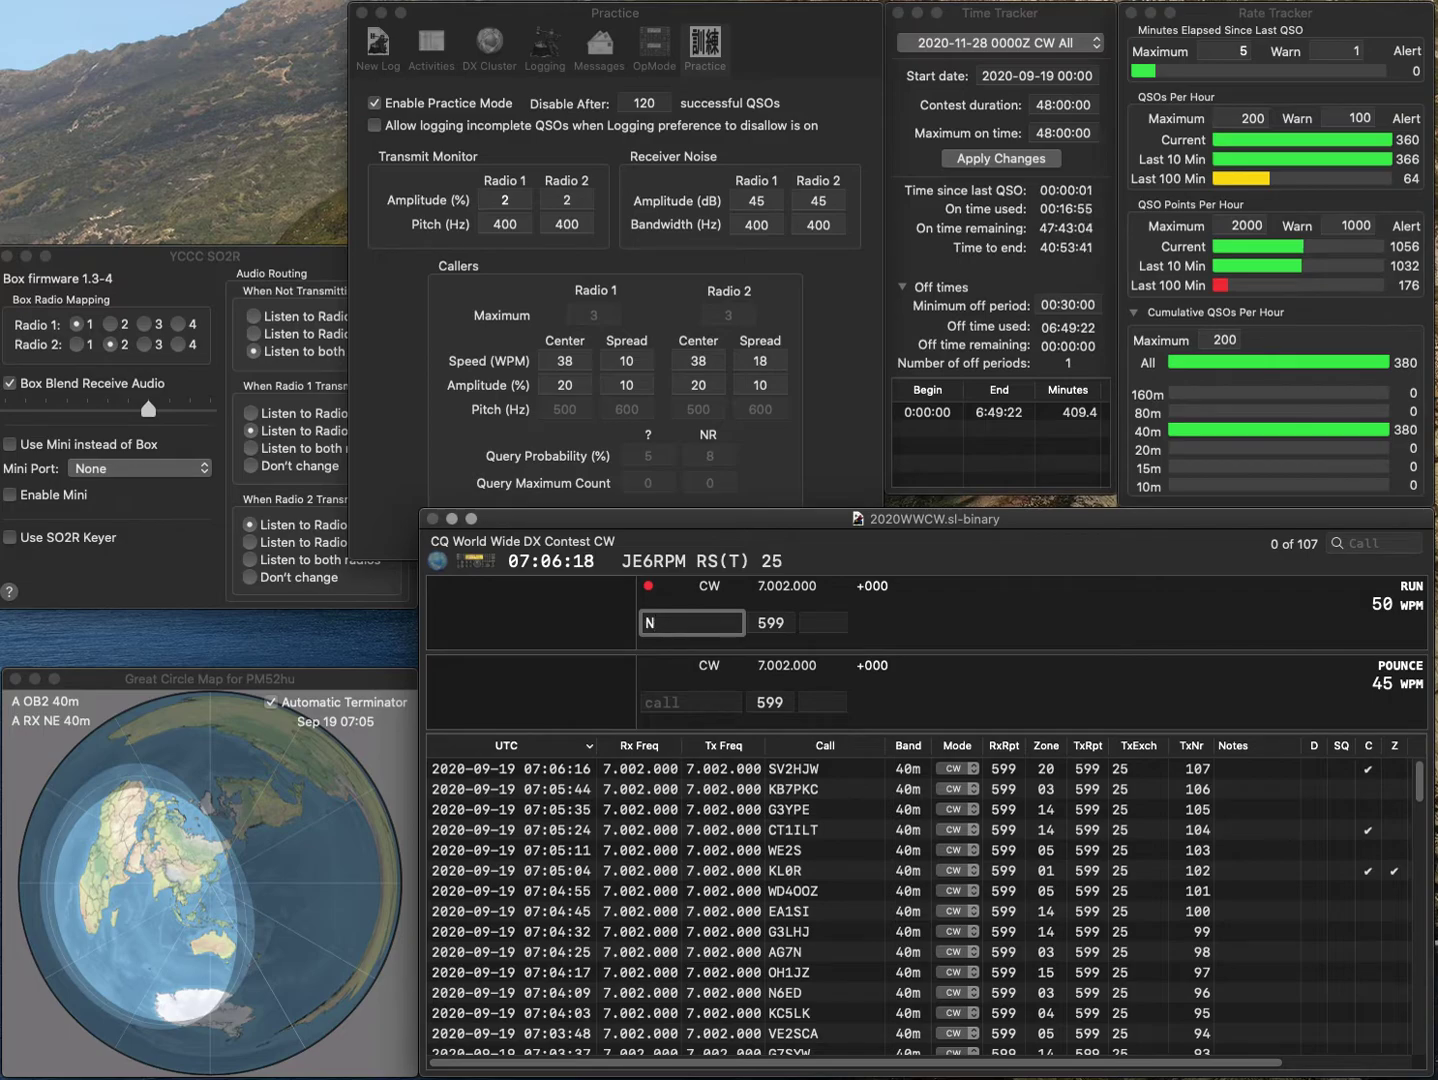
pyautogui.write('4JRP')
pyautogui.press('space')
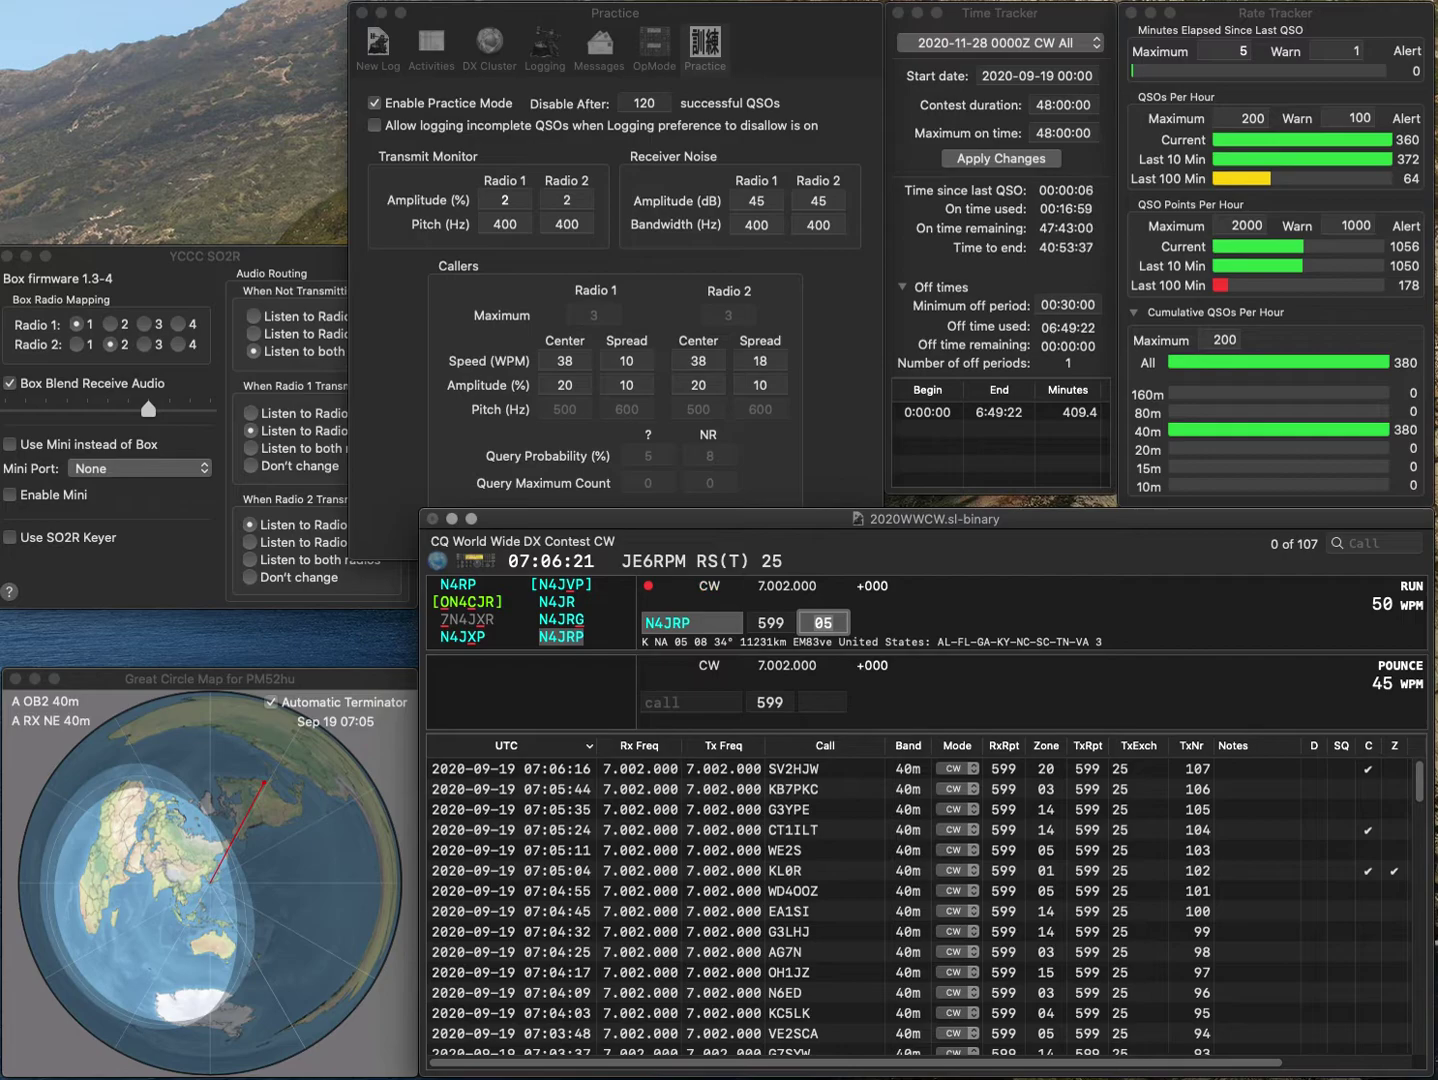
pyautogui.press('Return')
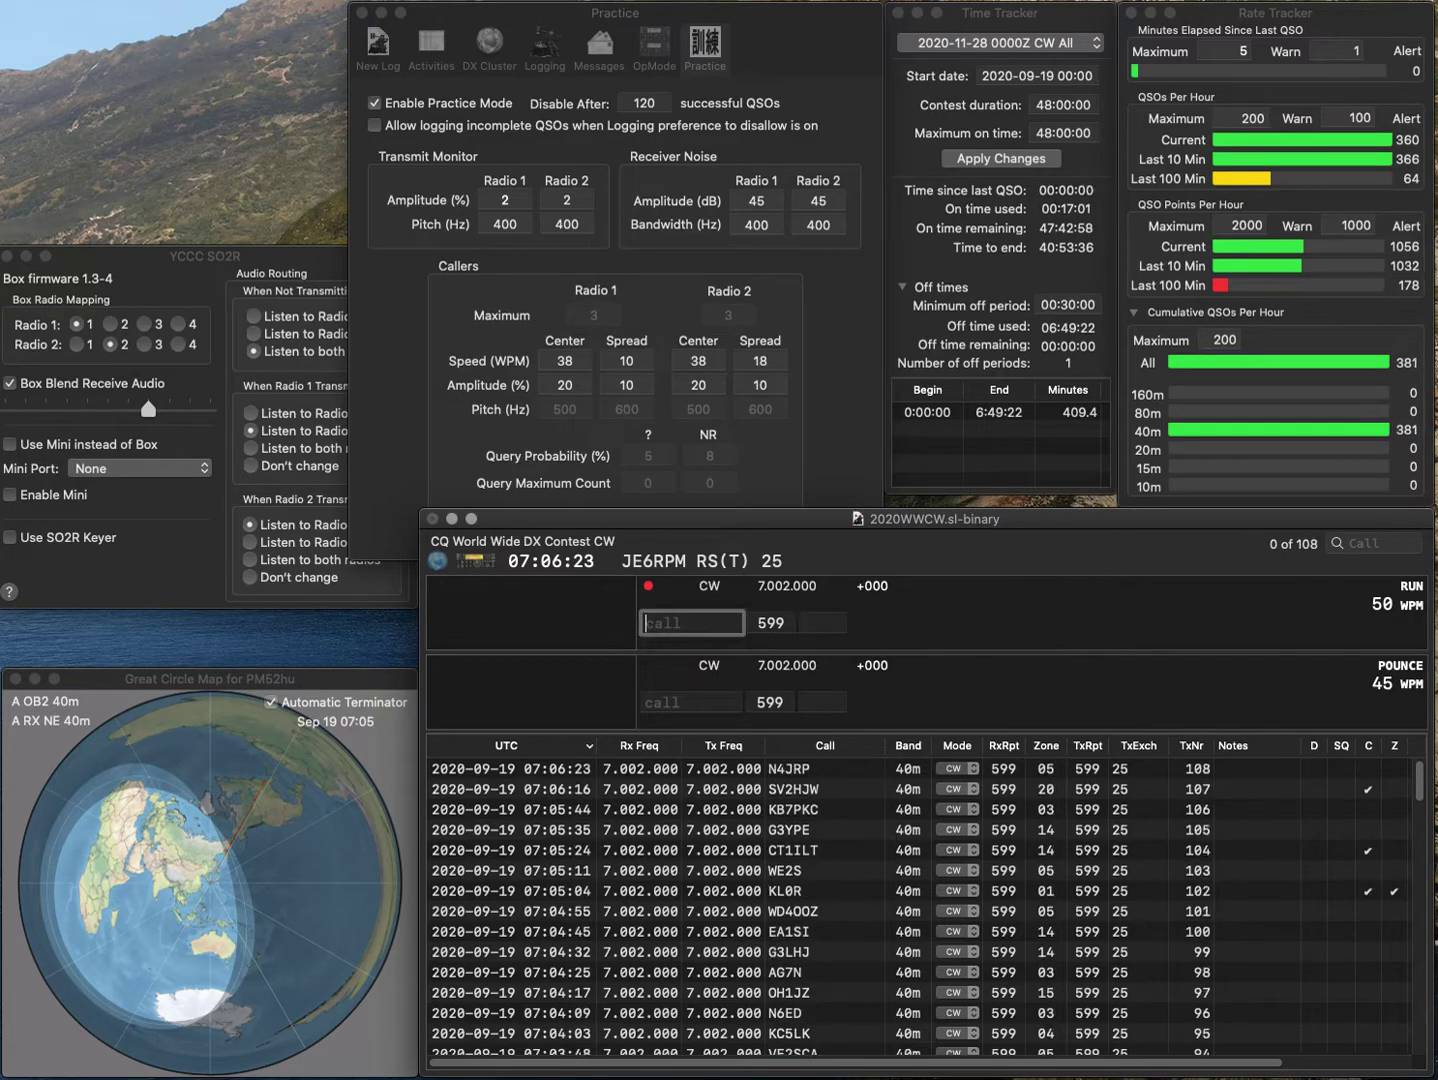
pyautogui.write('VE4OTL')
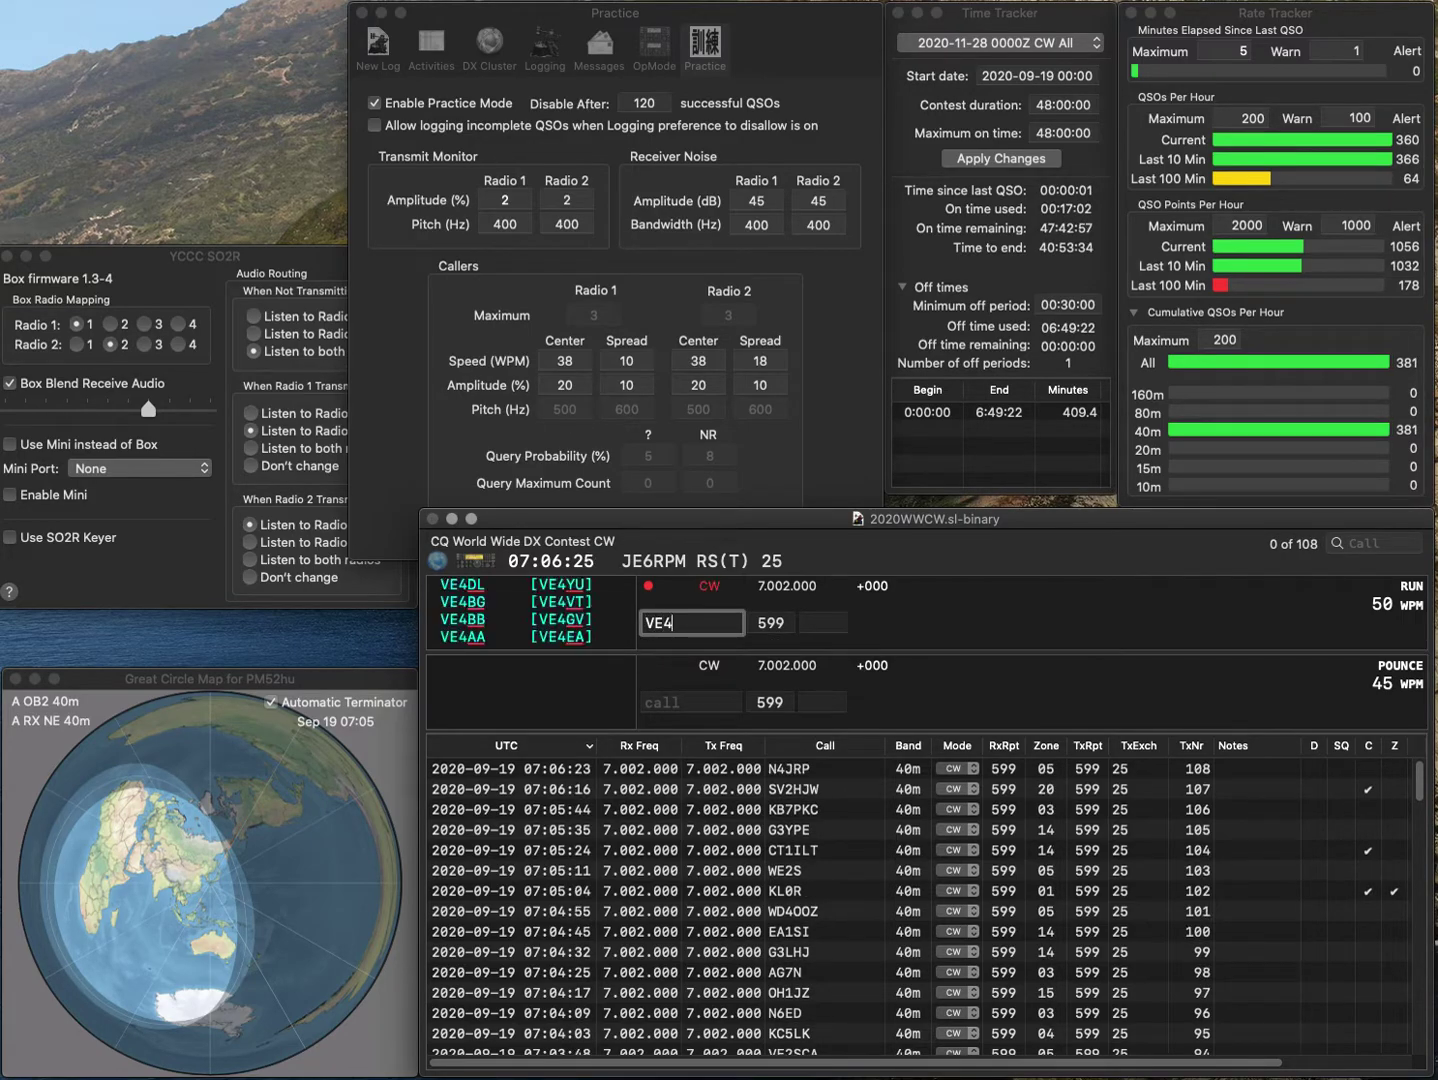
pyautogui.press('Left')
pyautogui.press('Left')
pyautogui.press('Left')
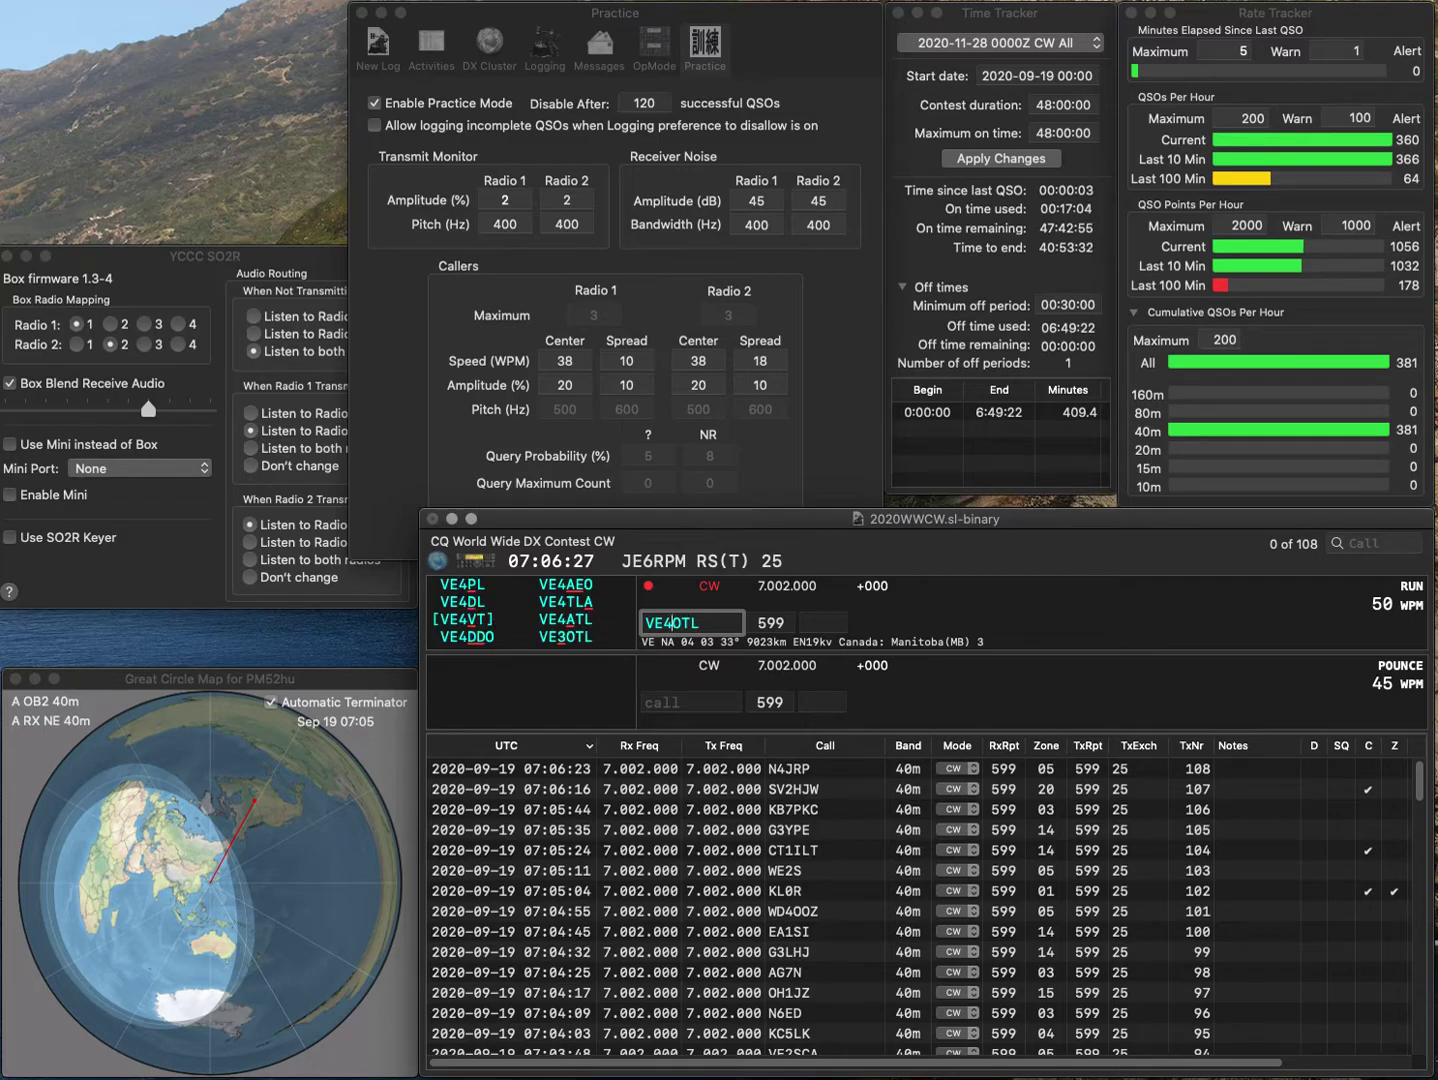
pyautogui.press('BackSpace')
pyautogui.write('3')
pyautogui.press('Return')
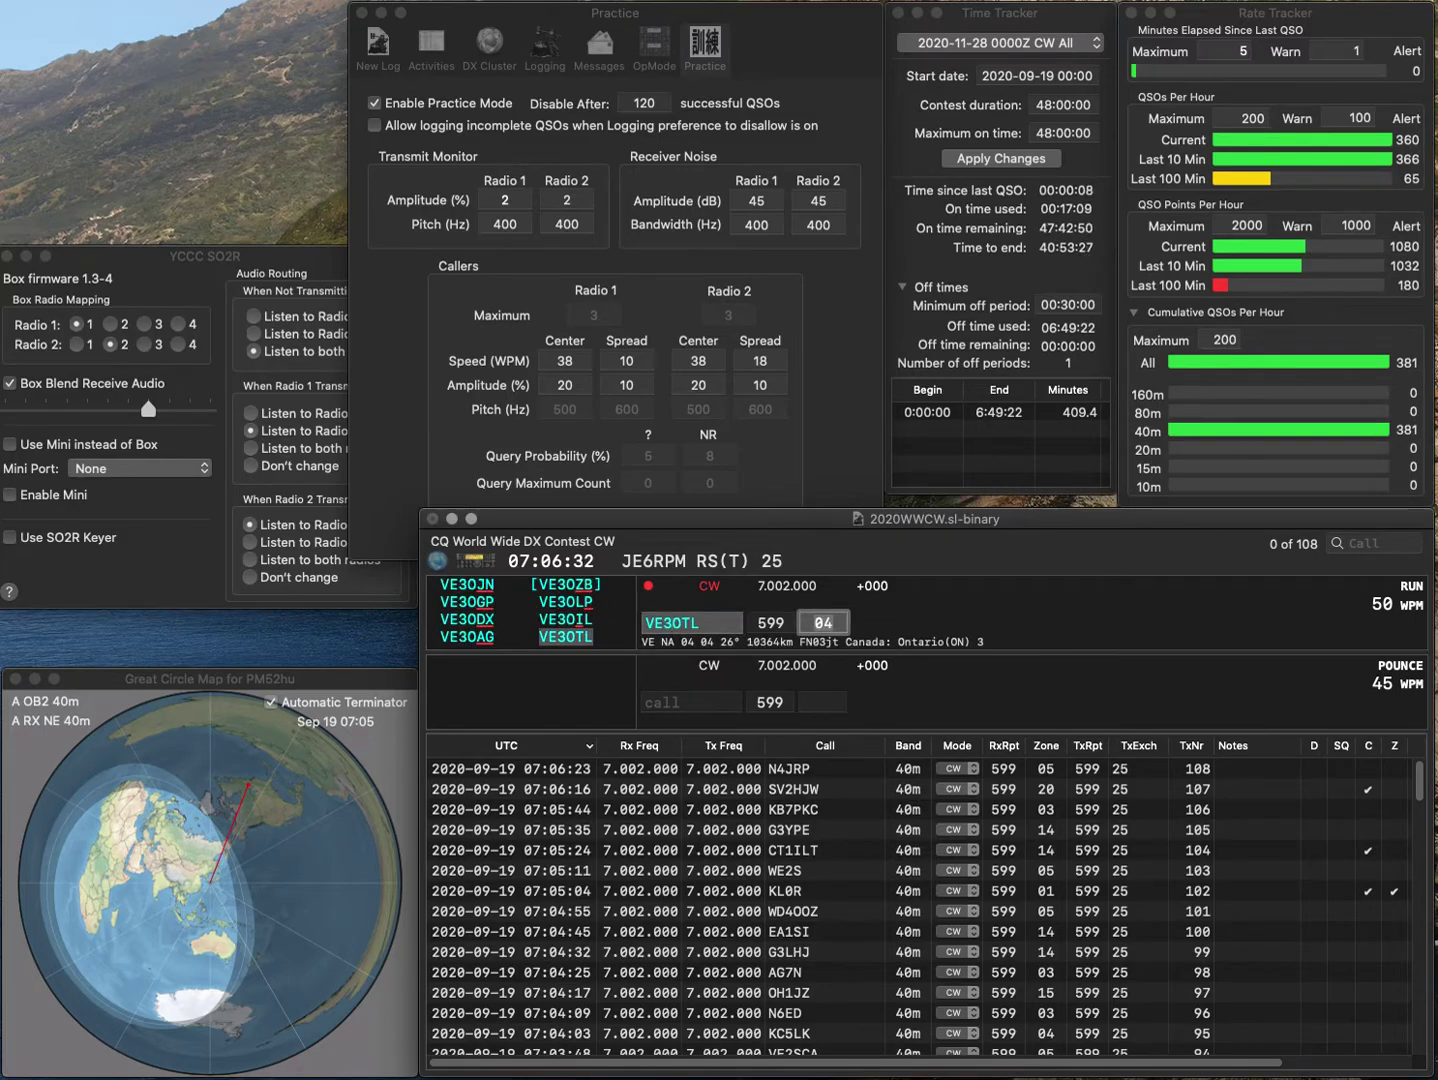
pyautogui.press('Return')
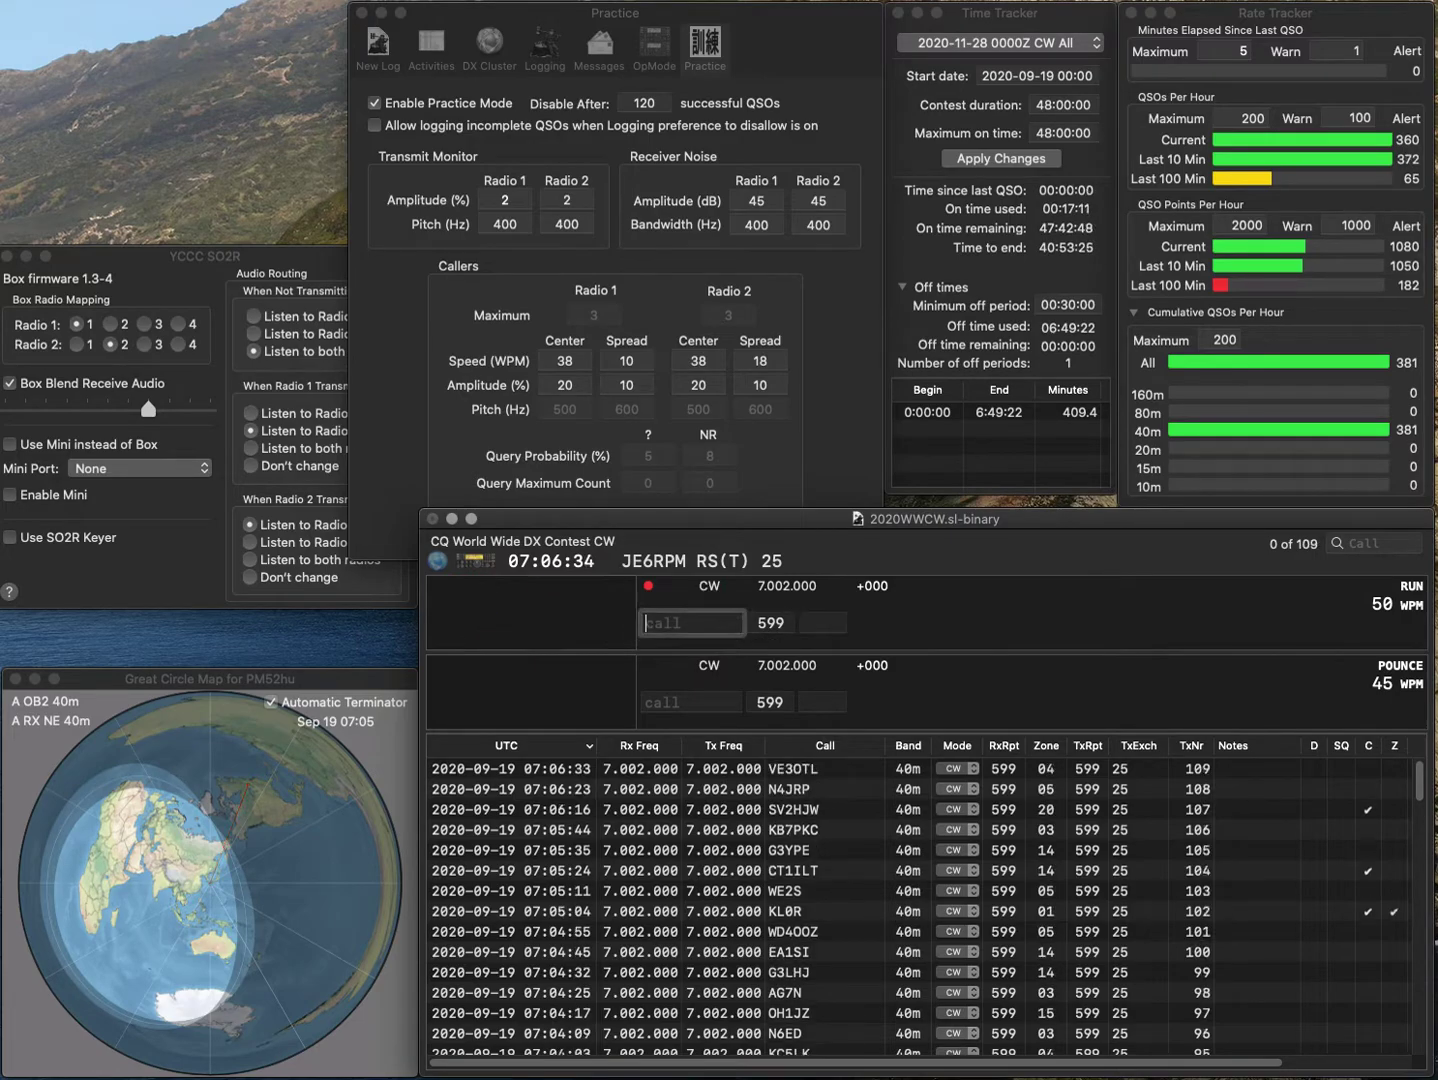
# Enter the next caller as LM8G, correct the call to RM8G, set the zone to 17, and log the run contact with report 599.
pyautogui.write('LM')
pyautogui.write('8G')
pyautogui.press('Return')
pyautogui.click(642, 622)
pyautogui.press('Delete')
pyautogui.write('R')
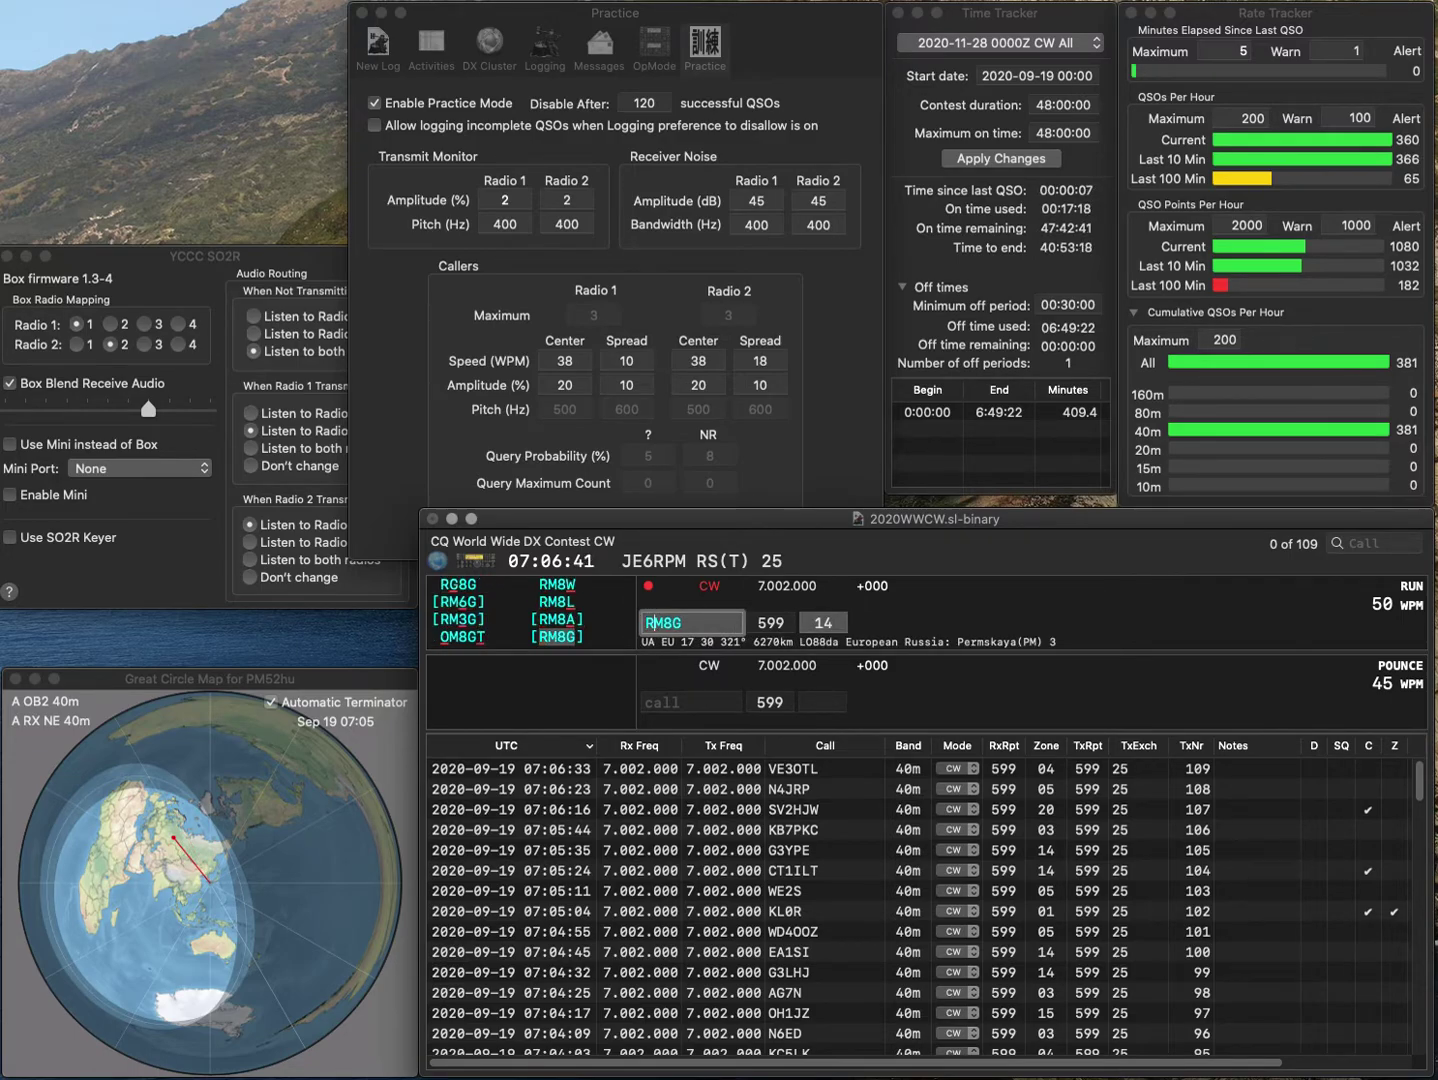
pyautogui.press('Tab')
pyautogui.write('17')
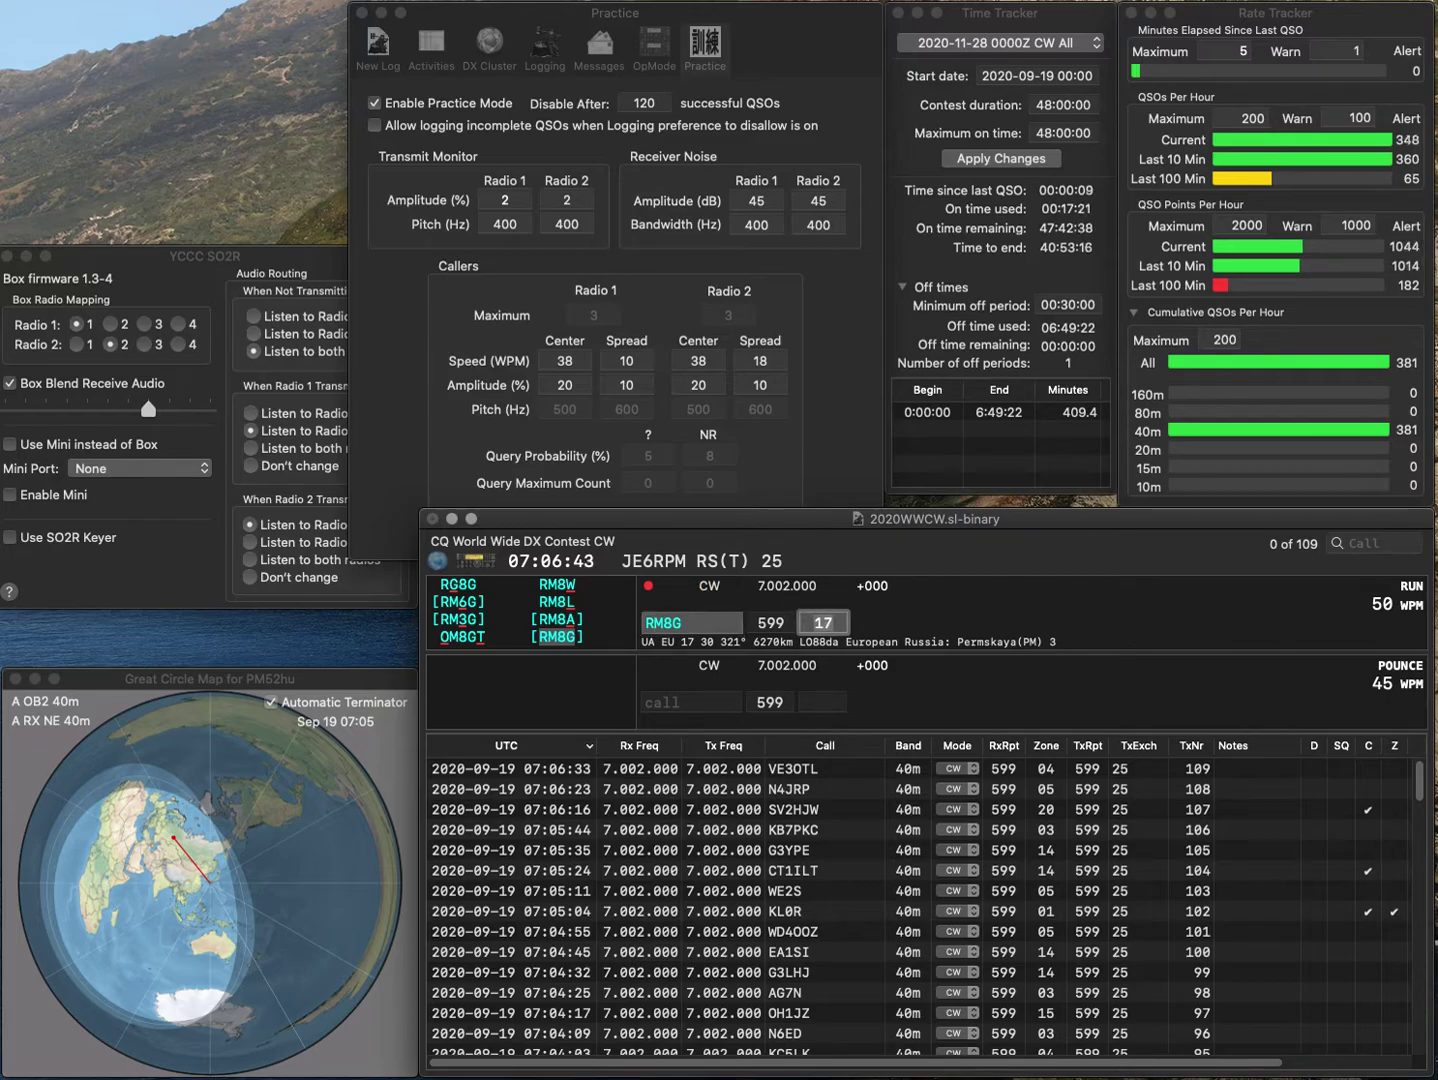
pyautogui.press('Return')
pyautogui.write('HG4I')
pyautogui.press('Tab')
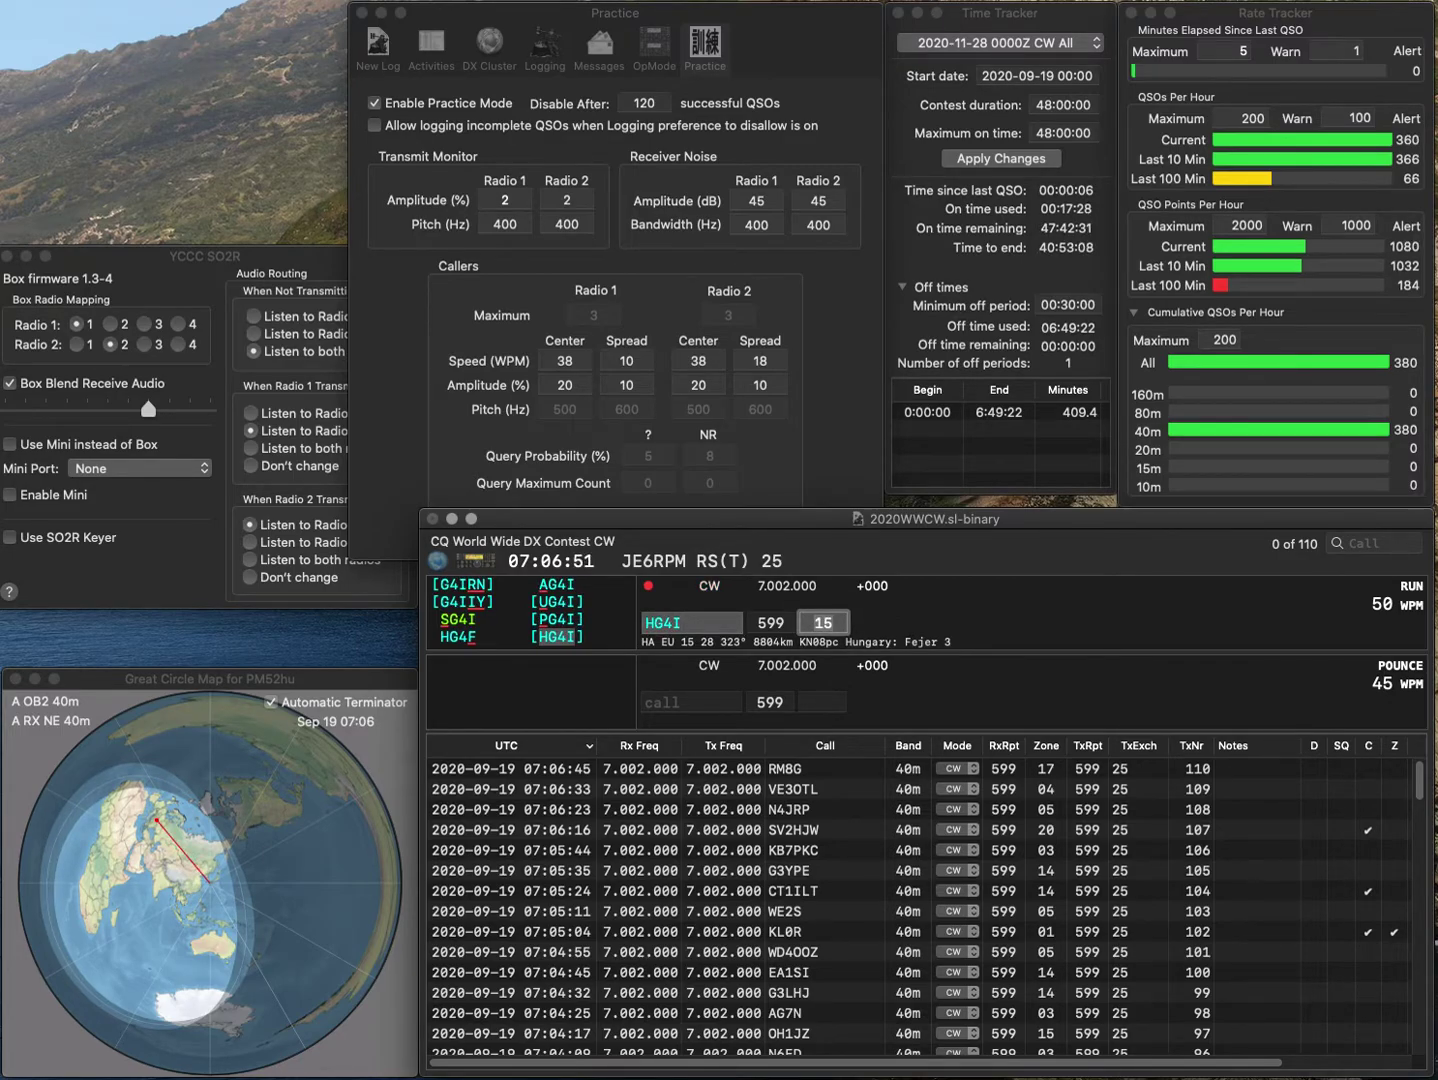
pyautogui.press('Return')
# Log a run contact with W1PR in zone 03 with report 599.
pyautogui.write('W1PR')
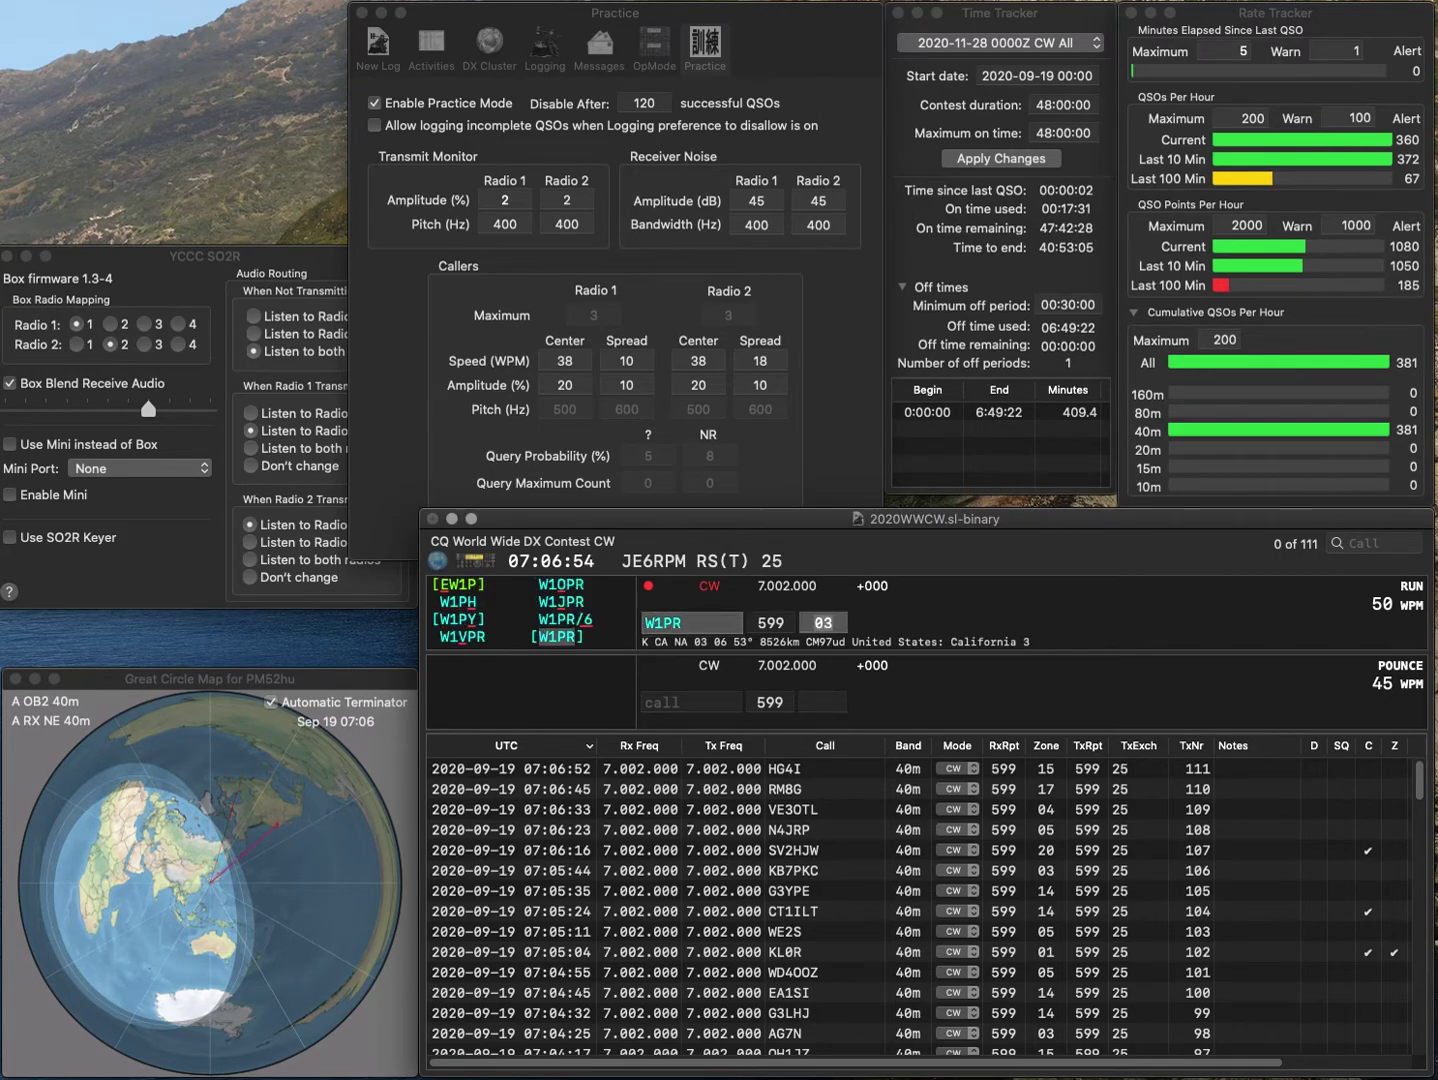
pyautogui.press('space')
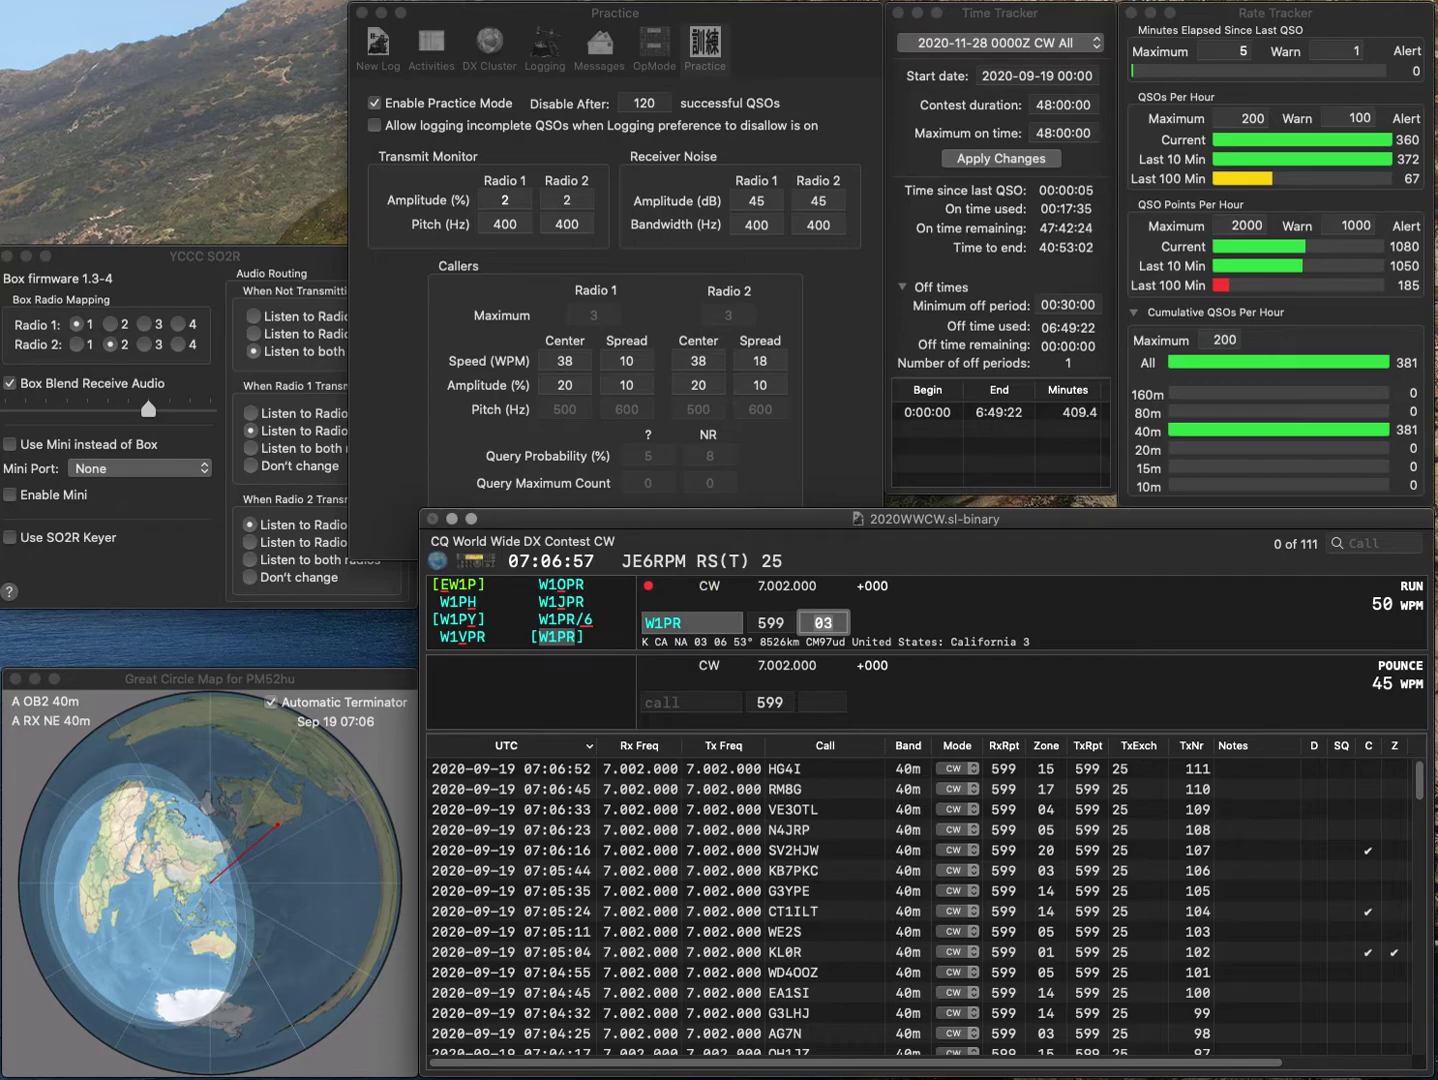
pyautogui.press('Return')
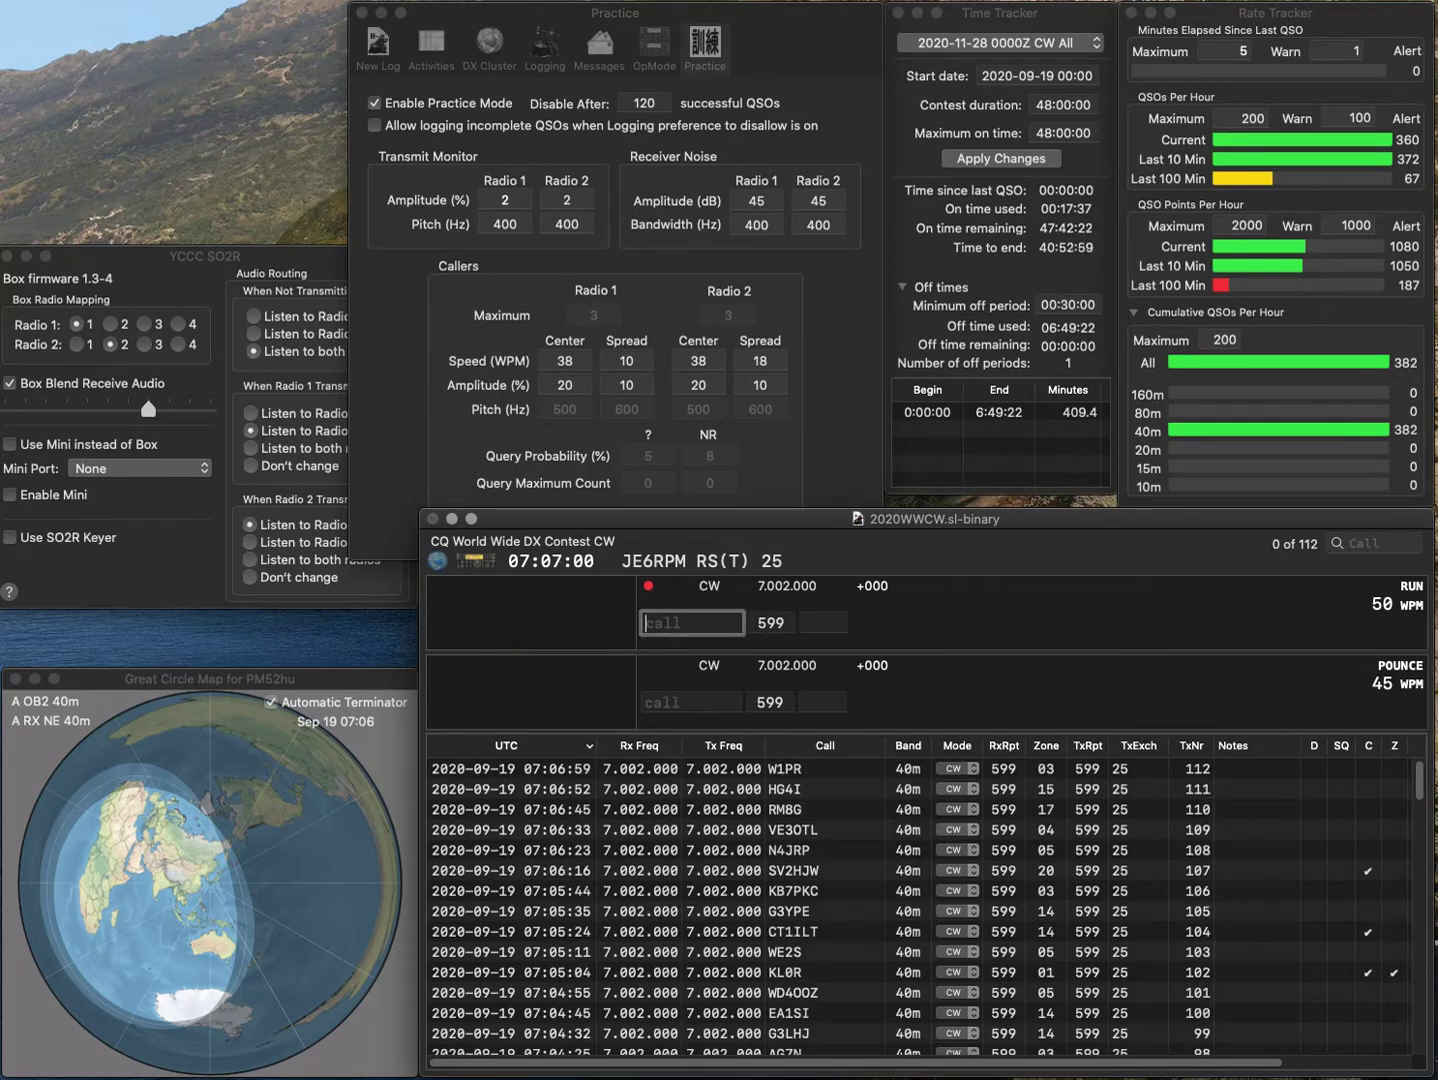
pyautogui.write('9D')
pyautogui.write('E7')
pyautogui.press('space')
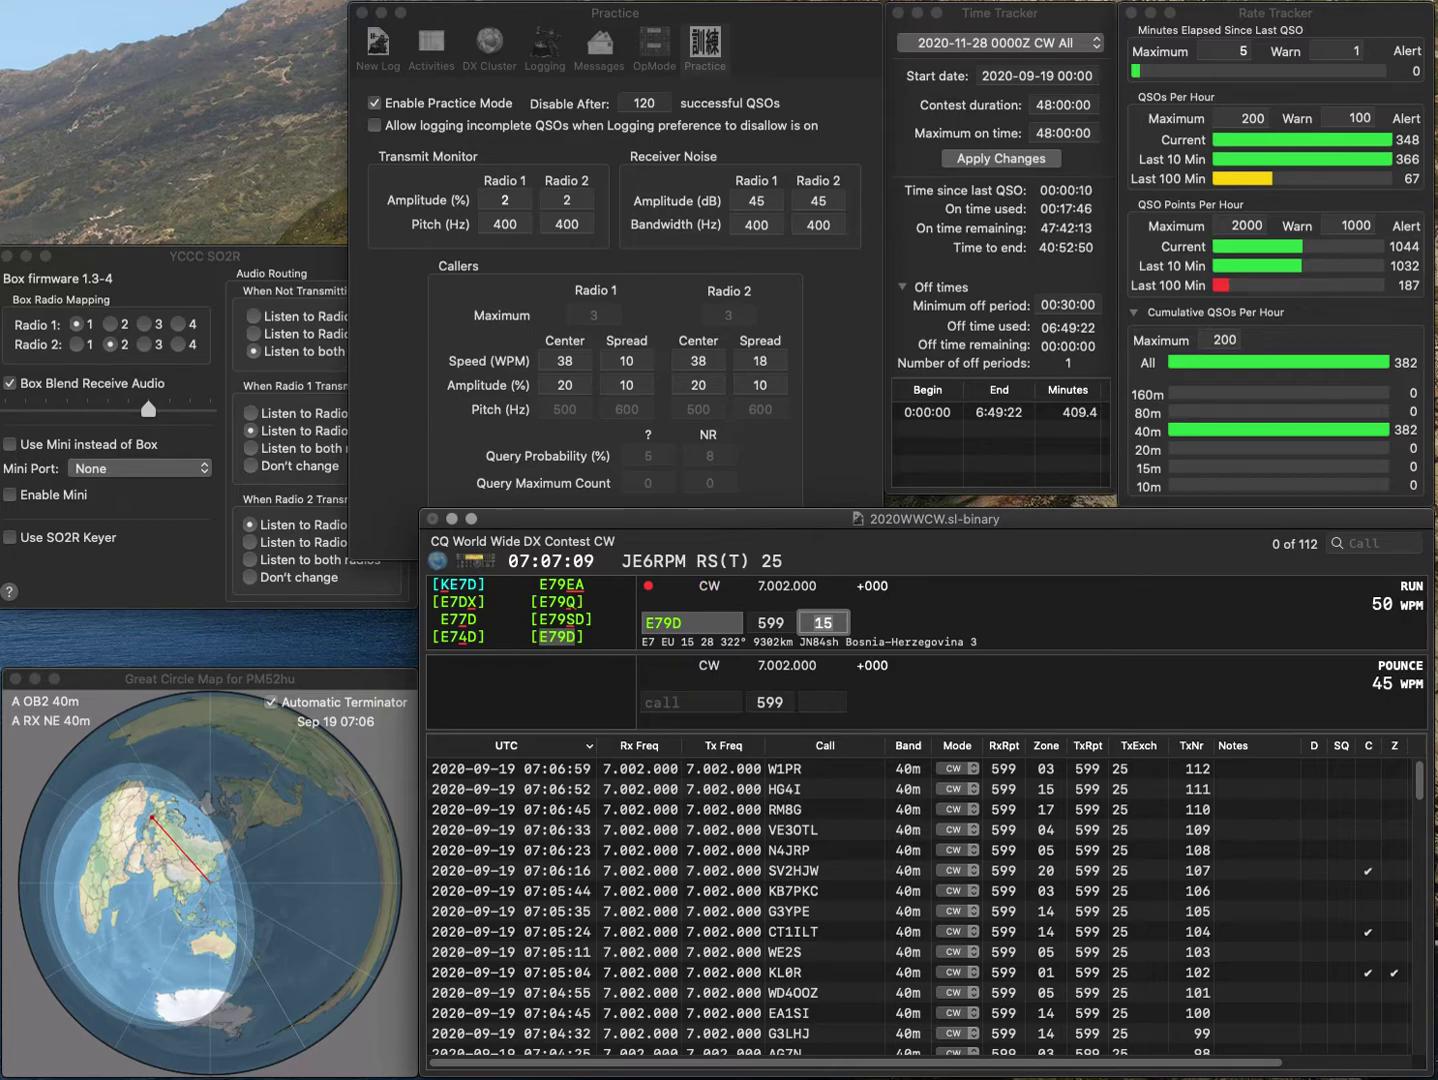
pyautogui.press('Return')
pyautogui.write('9A')
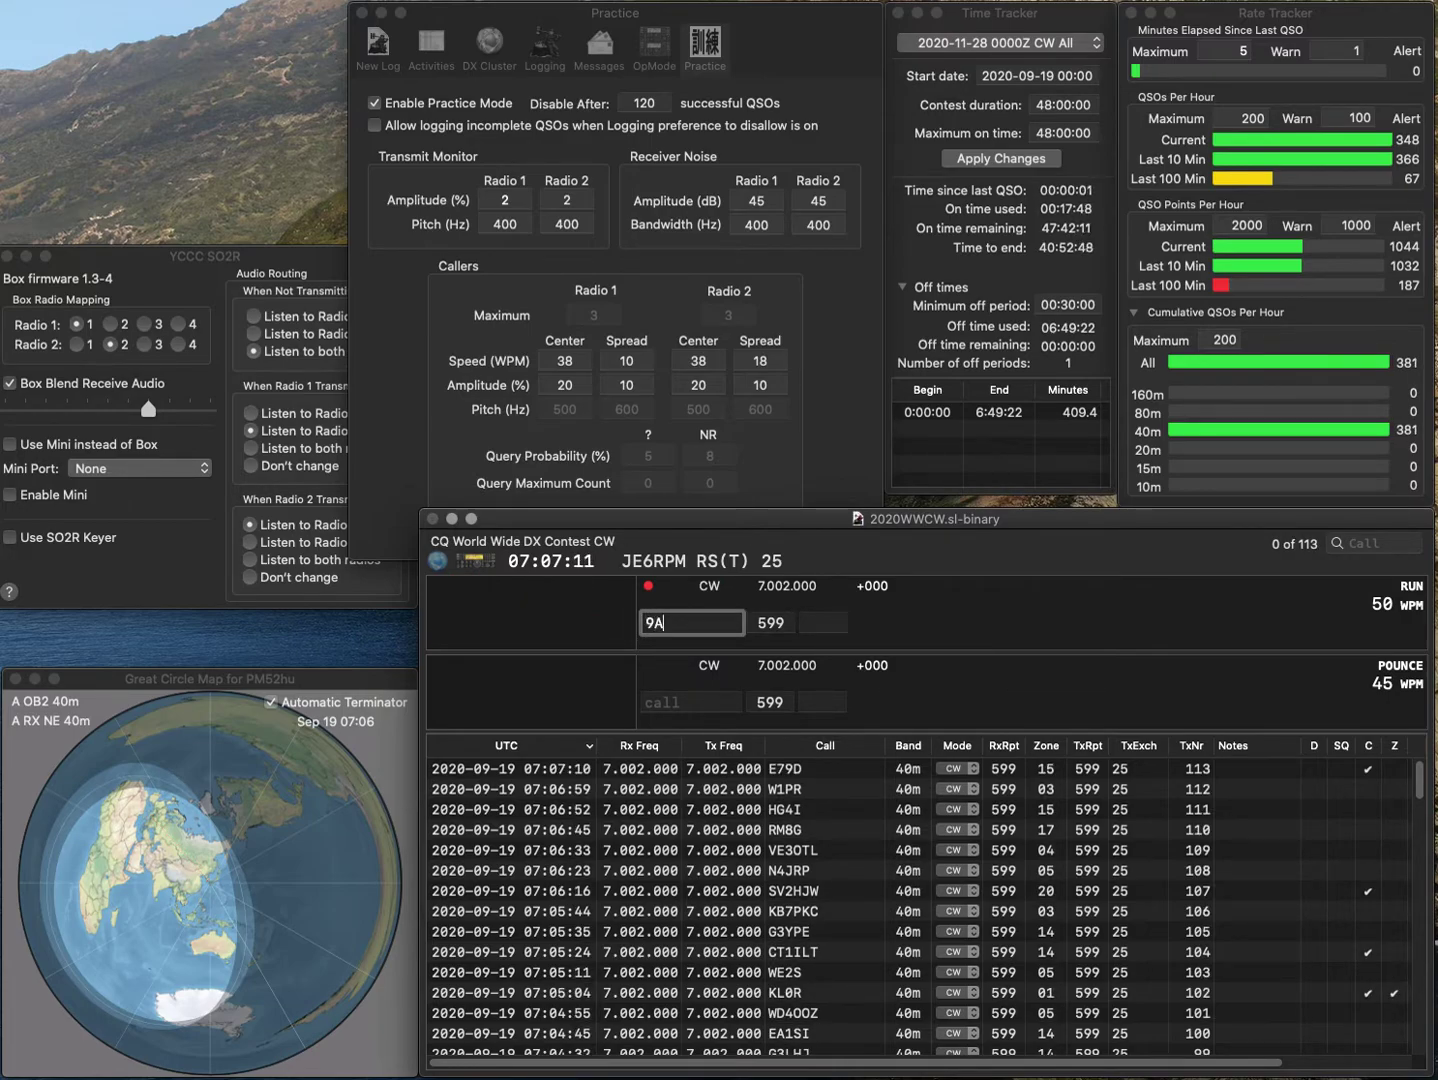
pyautogui.write('2UU')
pyautogui.press('space')
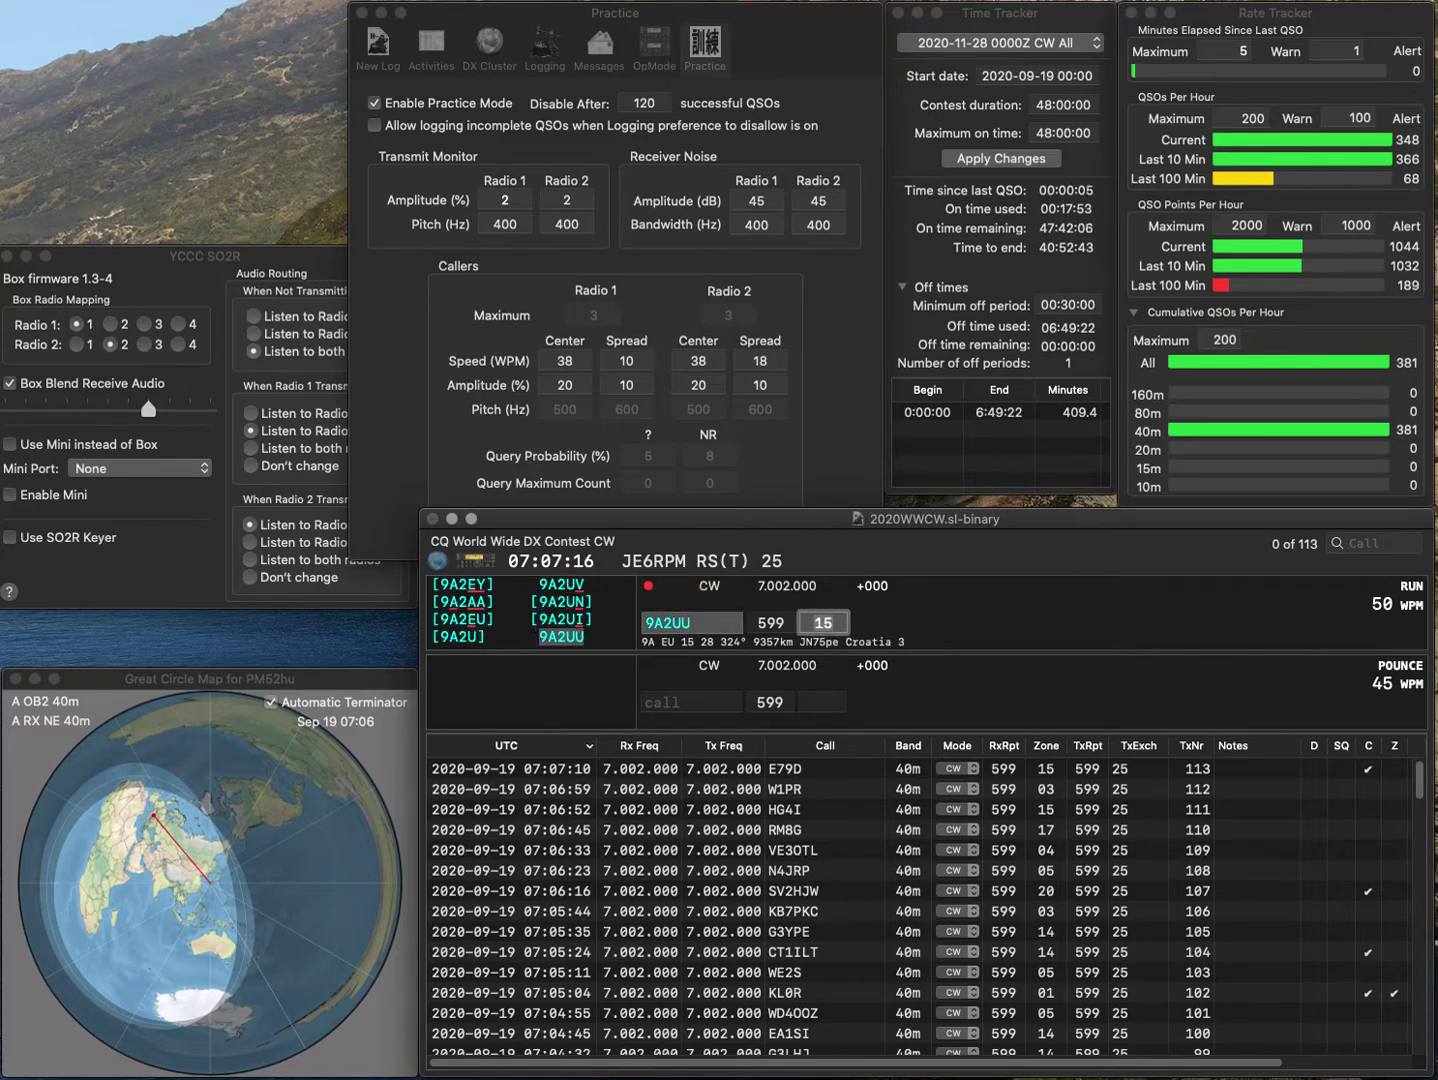
pyautogui.press('Return')
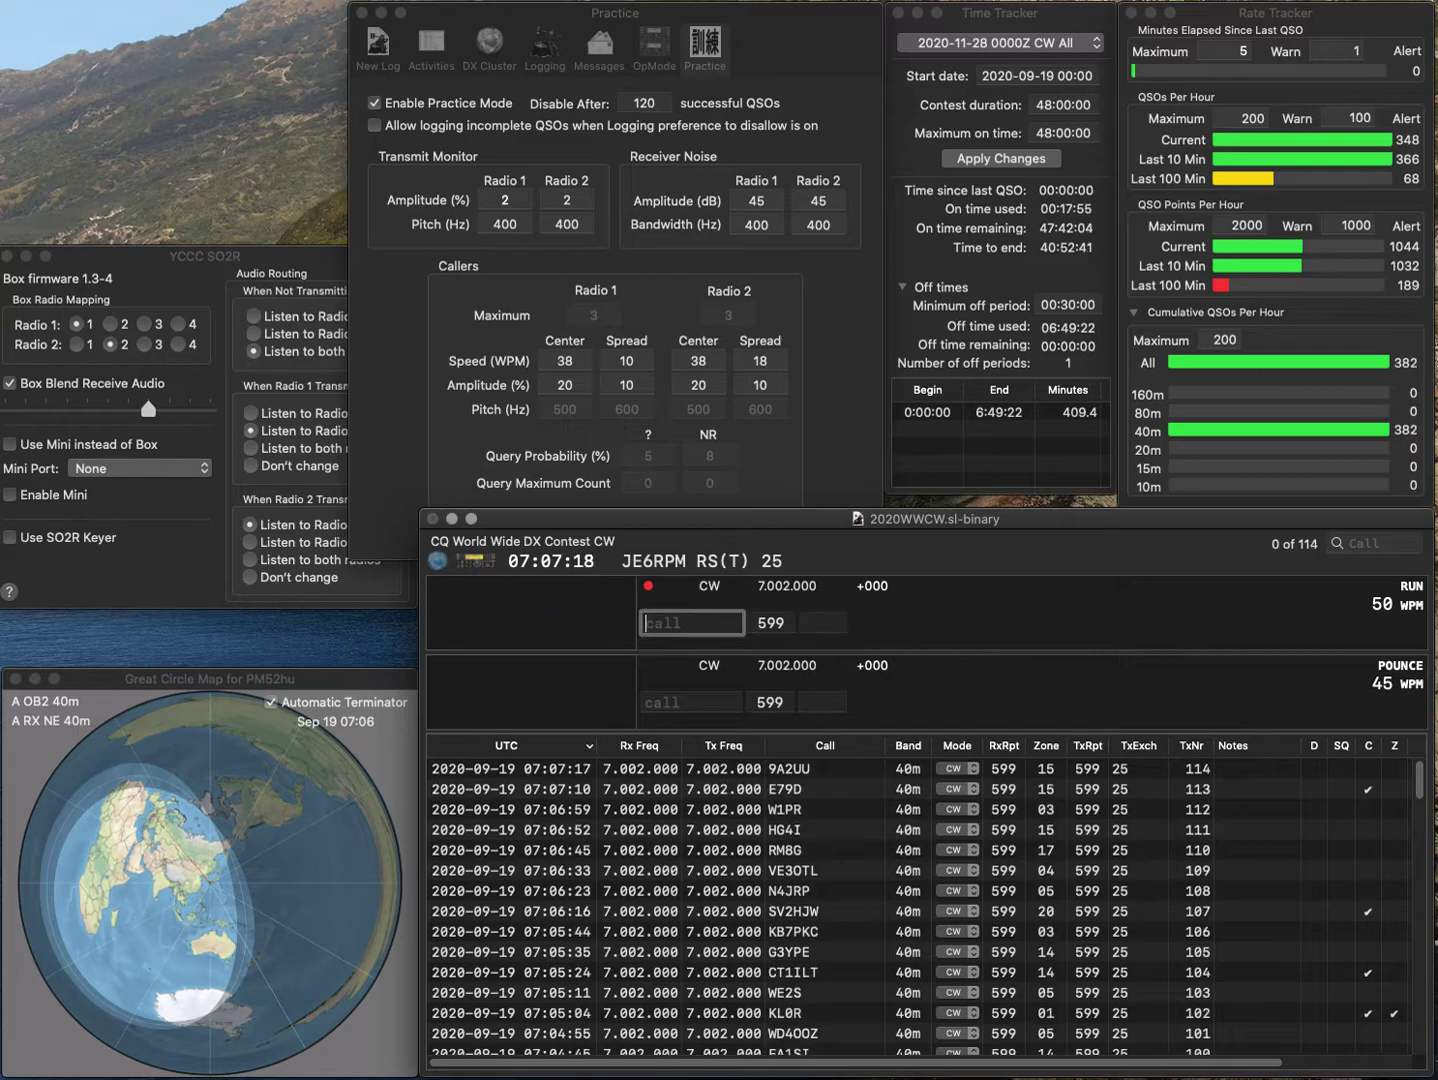
pyautogui.write('2CO')
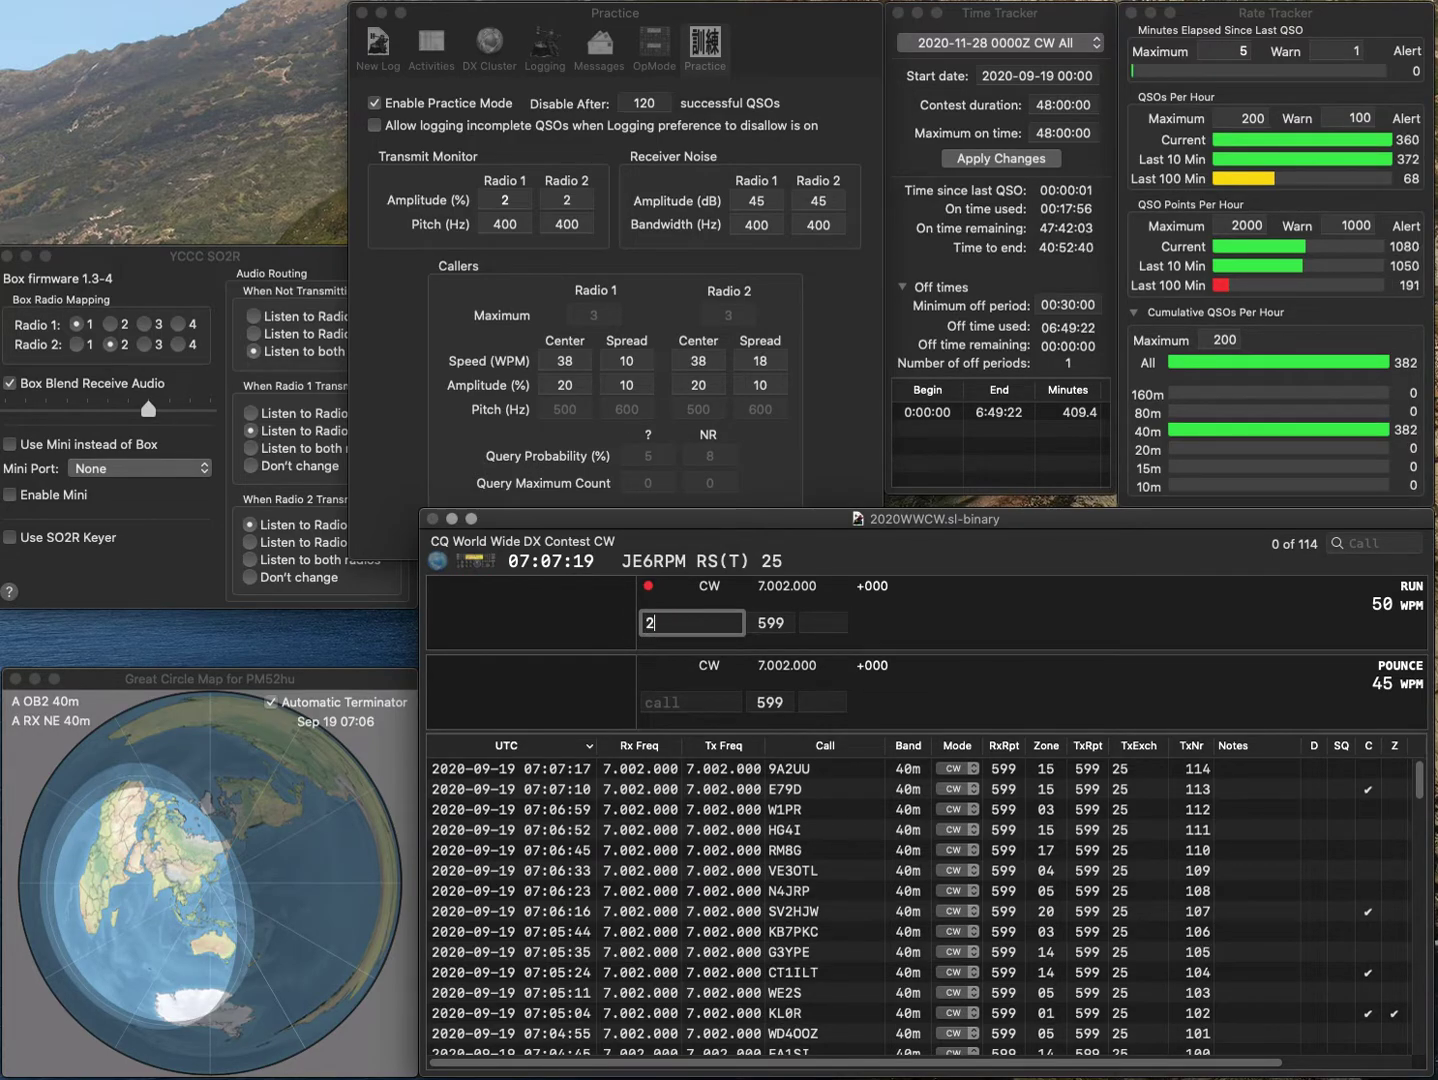
pyautogui.click(646, 622)
pyautogui.write('SV2CO')
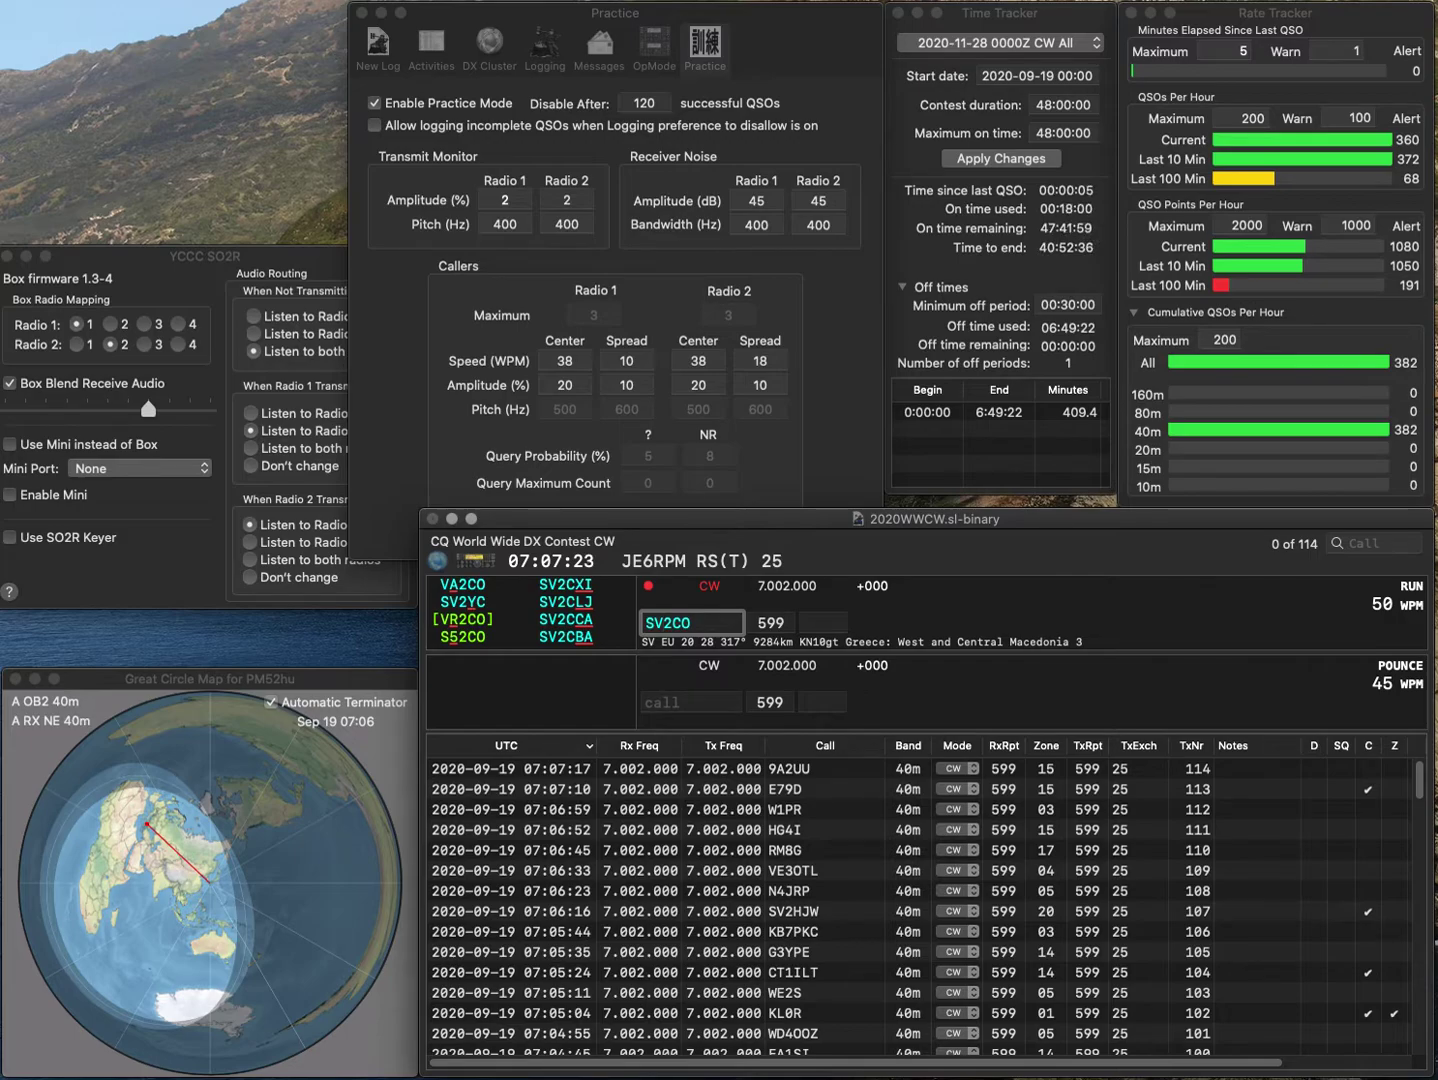
pyautogui.press('BackSpace')
pyautogui.write('F')
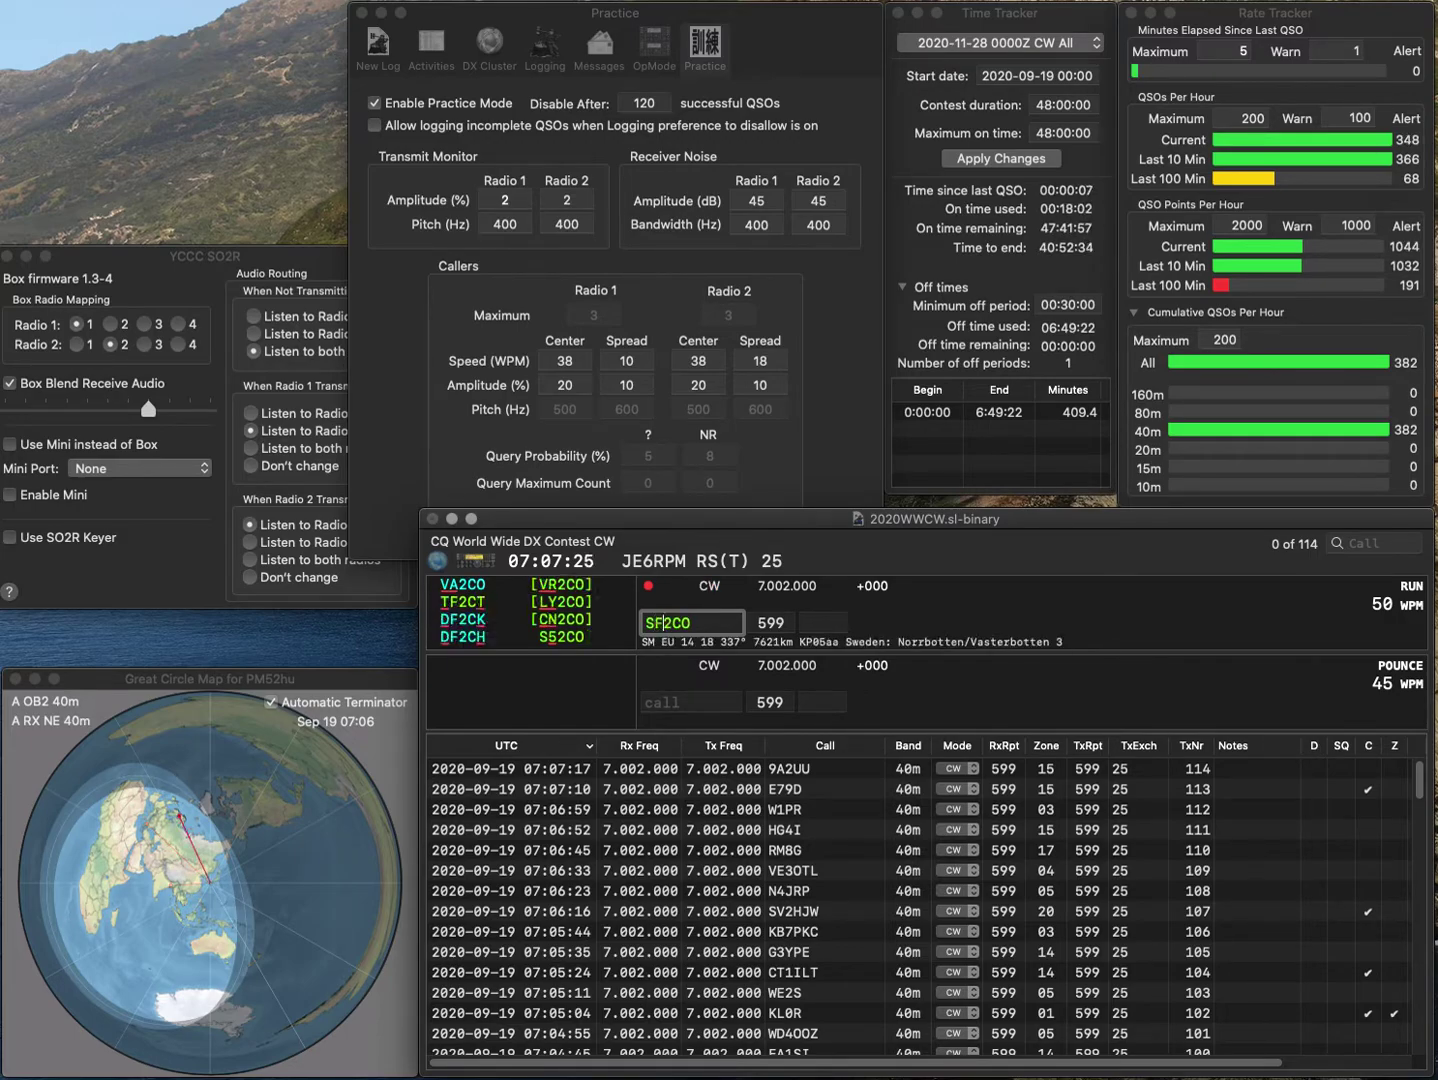
pyautogui.press('BackSpace')
pyautogui.write('5')
pyautogui.press('space')
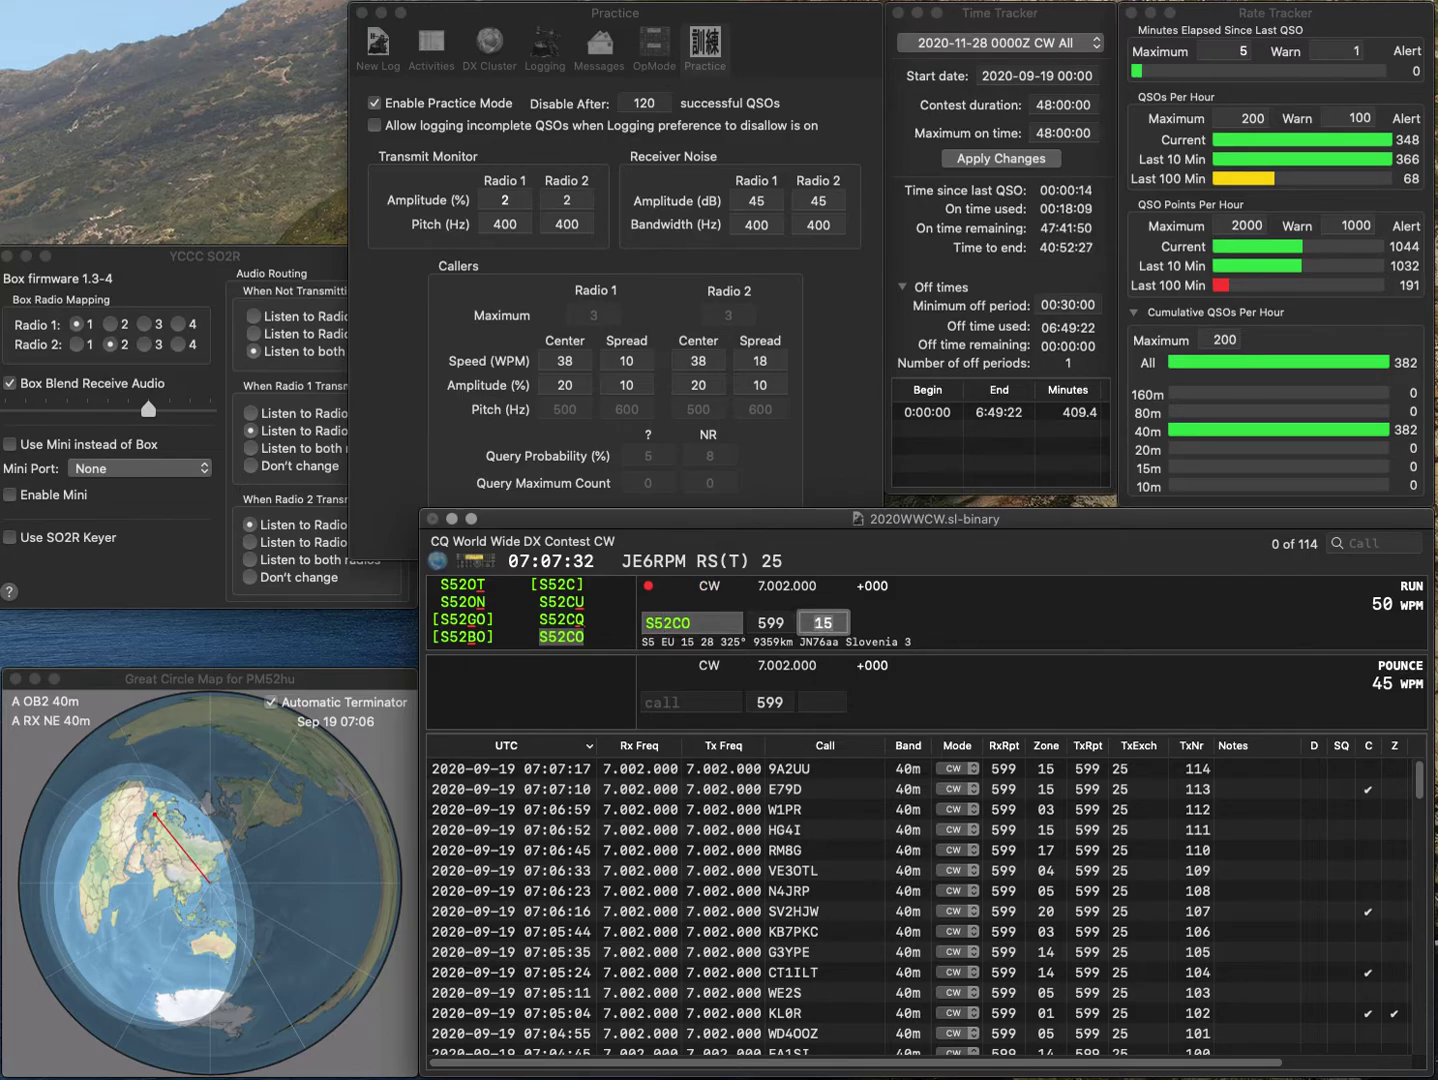
pyautogui.press('Return')
pyautogui.write('KE1')
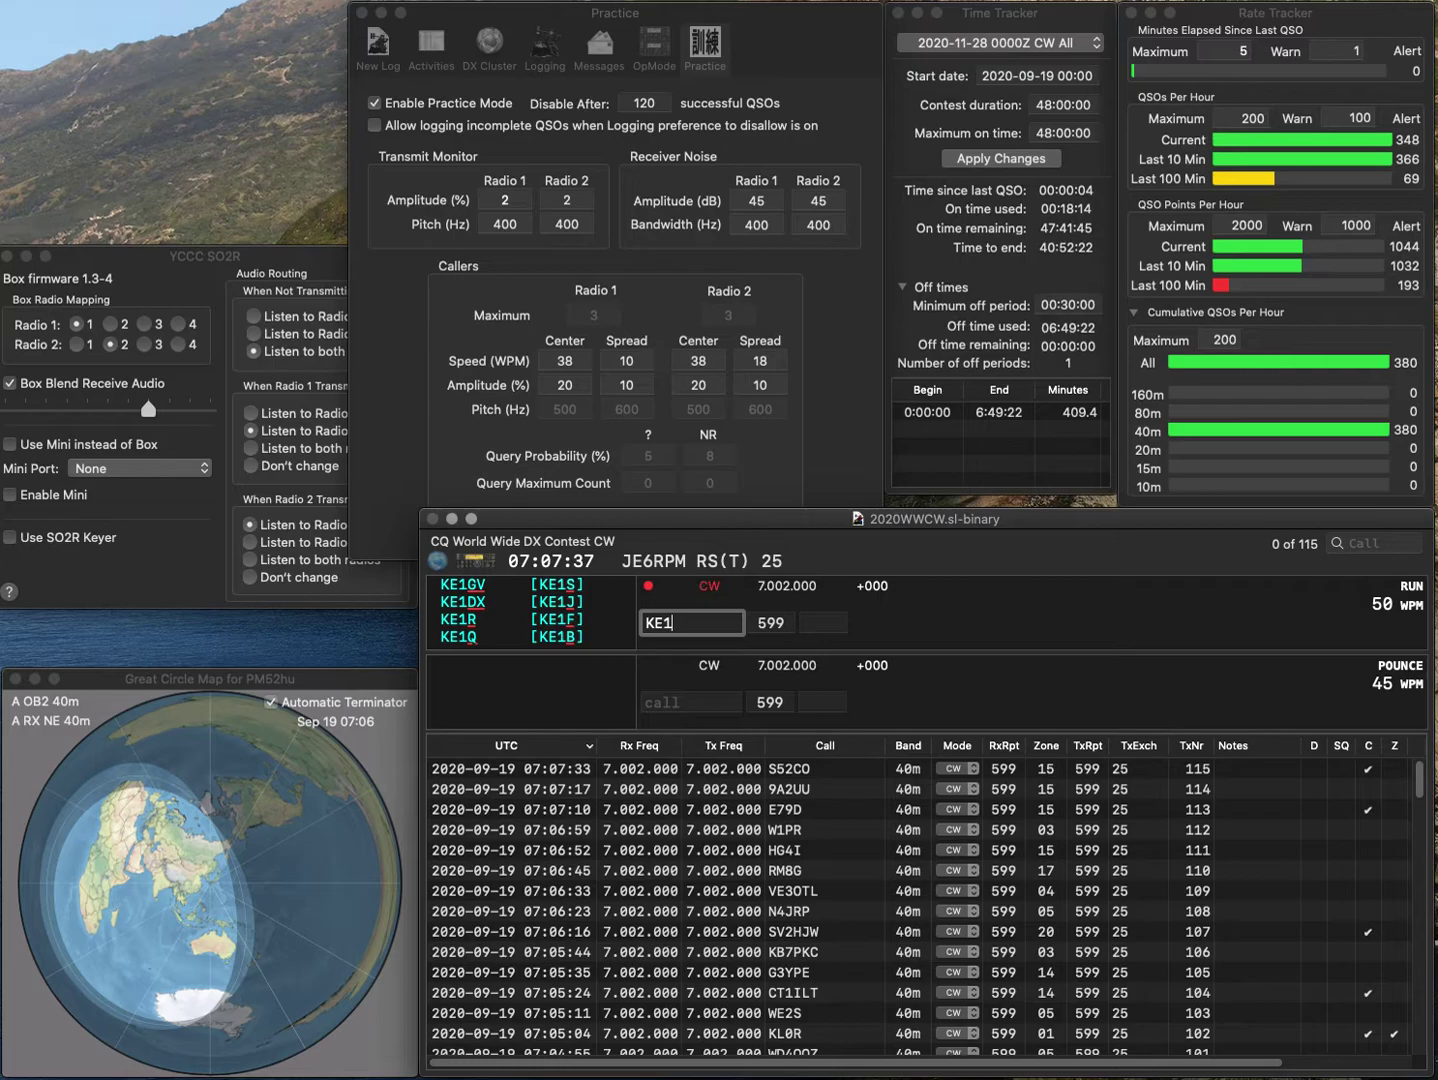
pyautogui.write('JF')
pyautogui.press('Return')
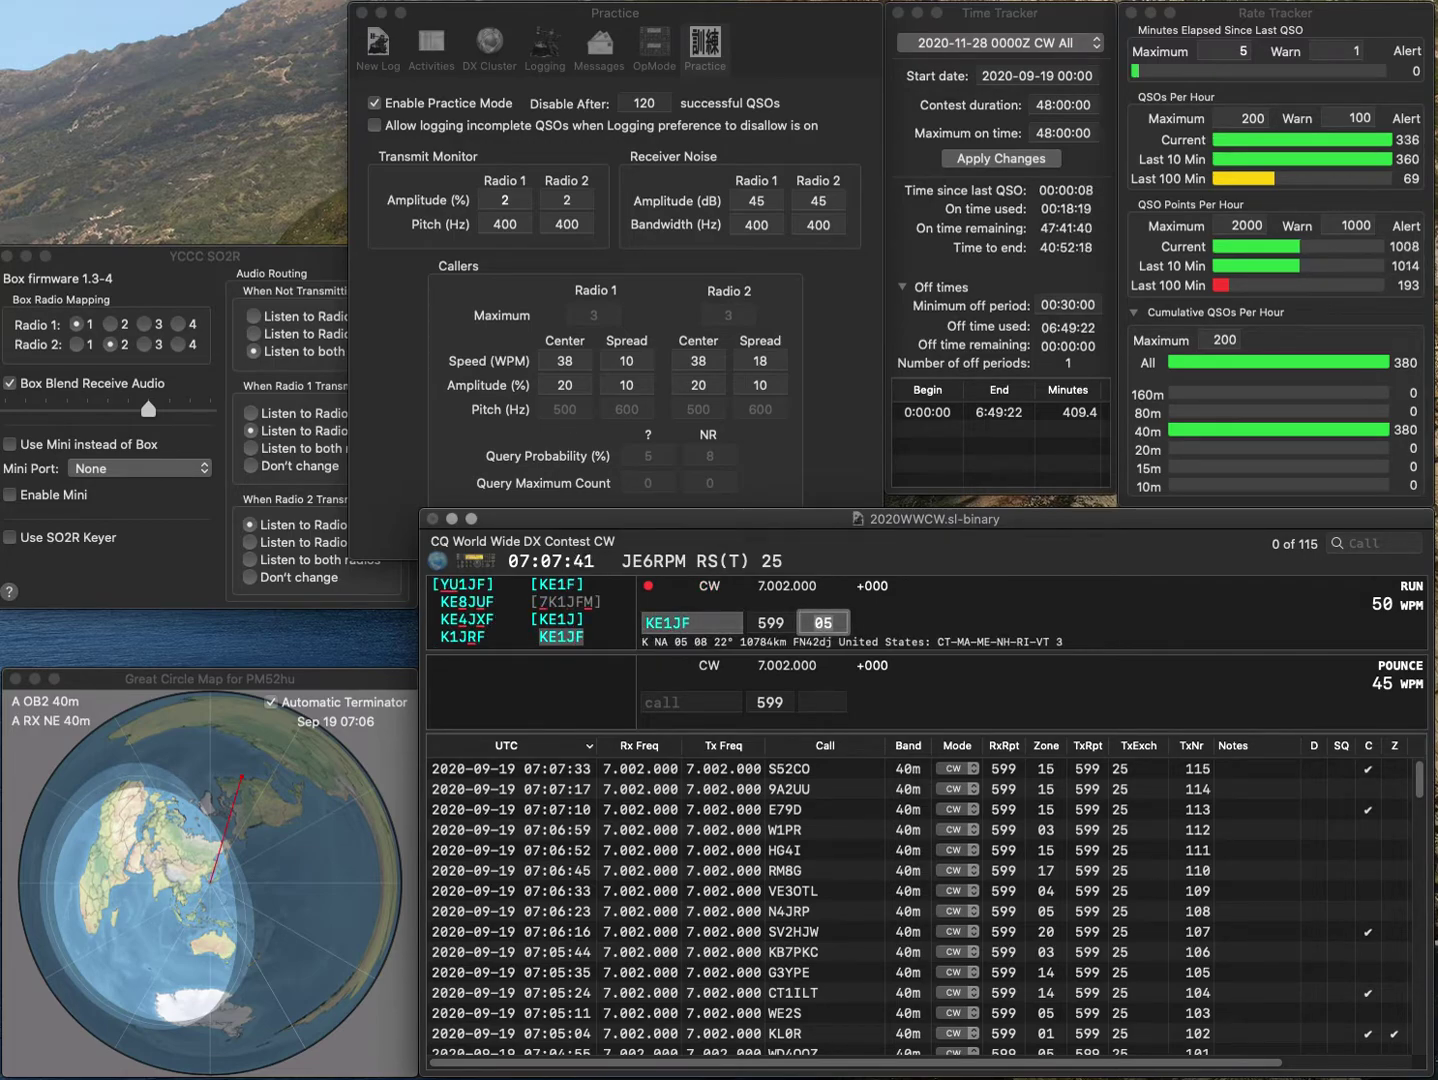
pyautogui.press('Return')
# Log a run contact with ER5LL in zone 16 with report 599.
pyautogui.write('ER5LL')
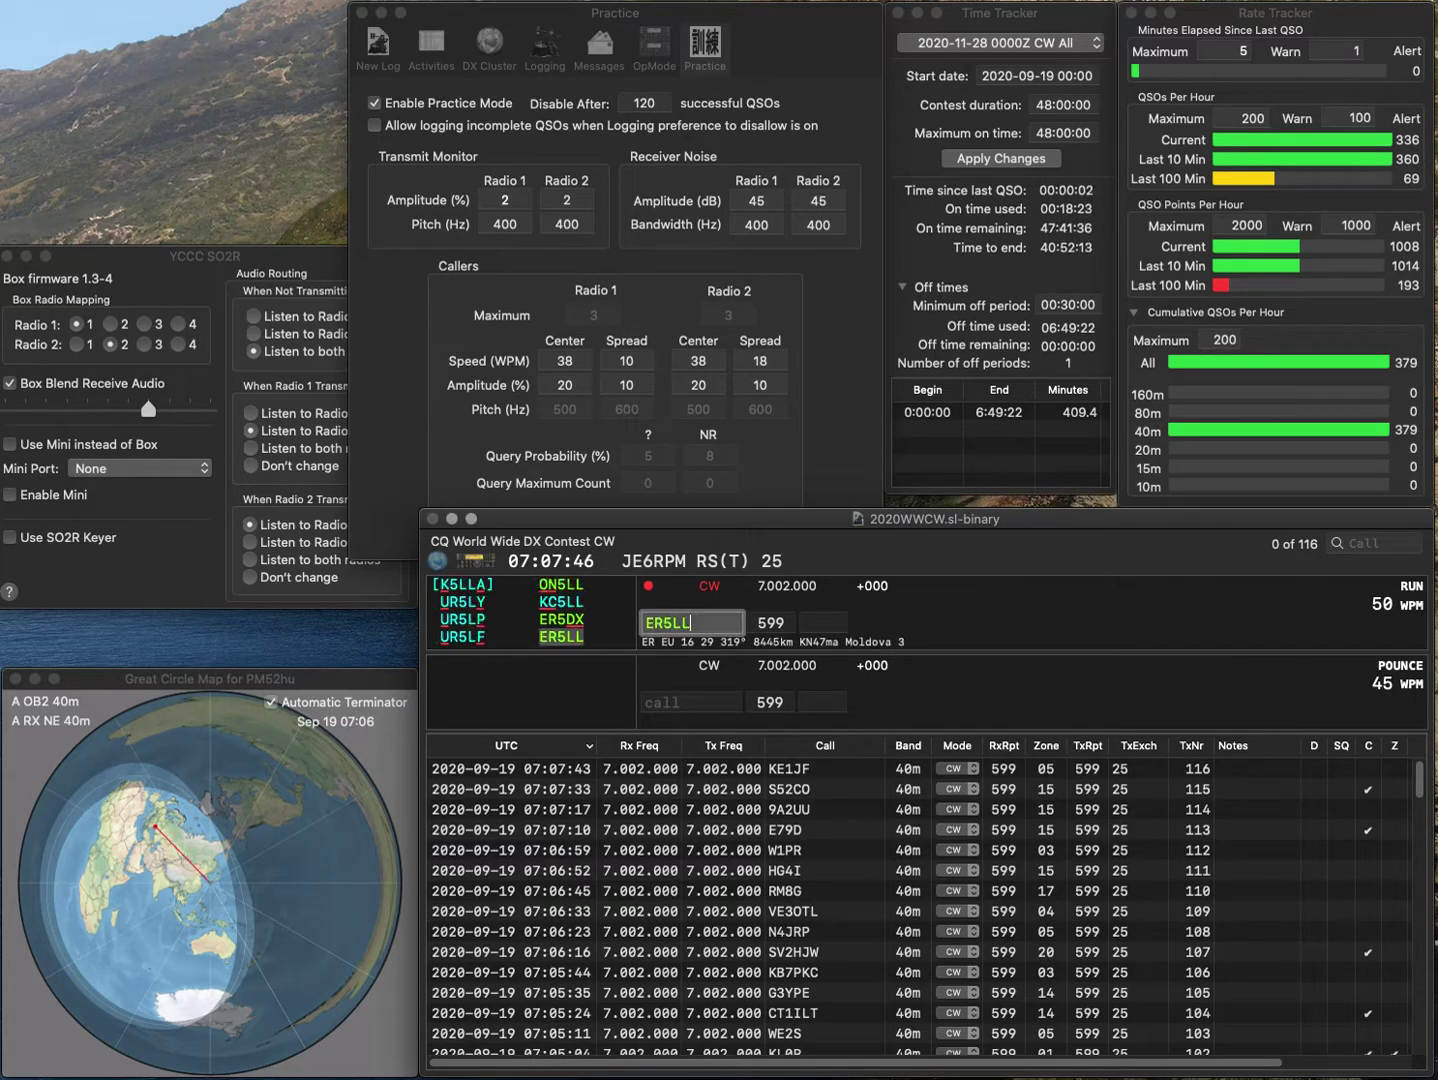
pyautogui.press('Return')
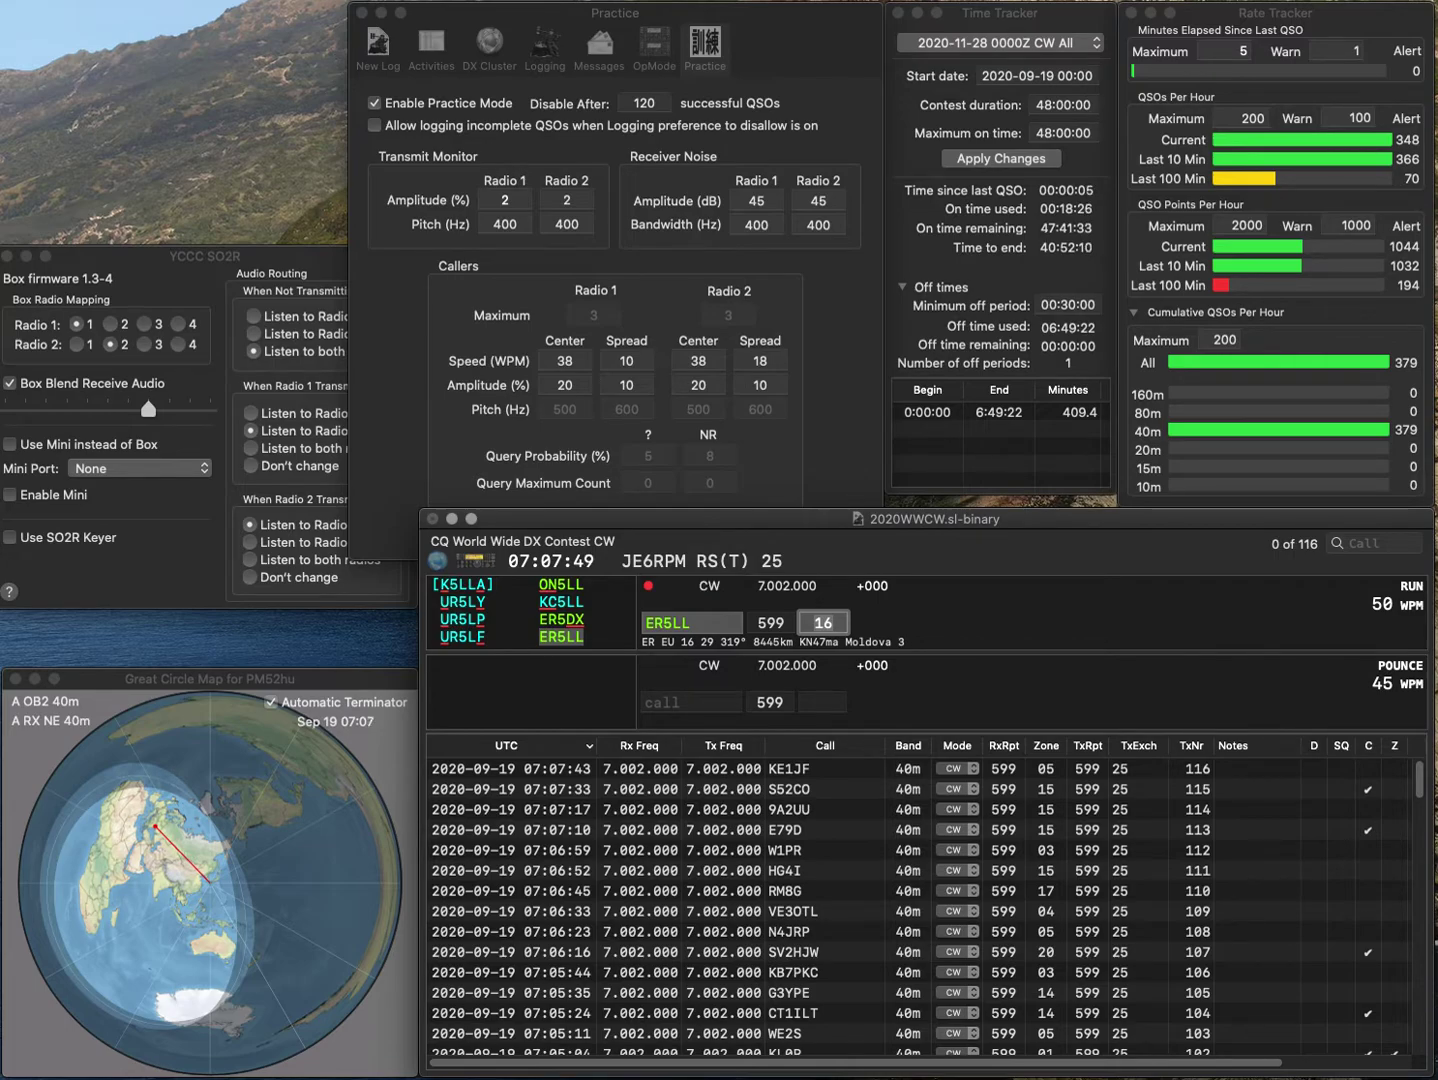
pyautogui.press('Return')
pyautogui.write('DL')
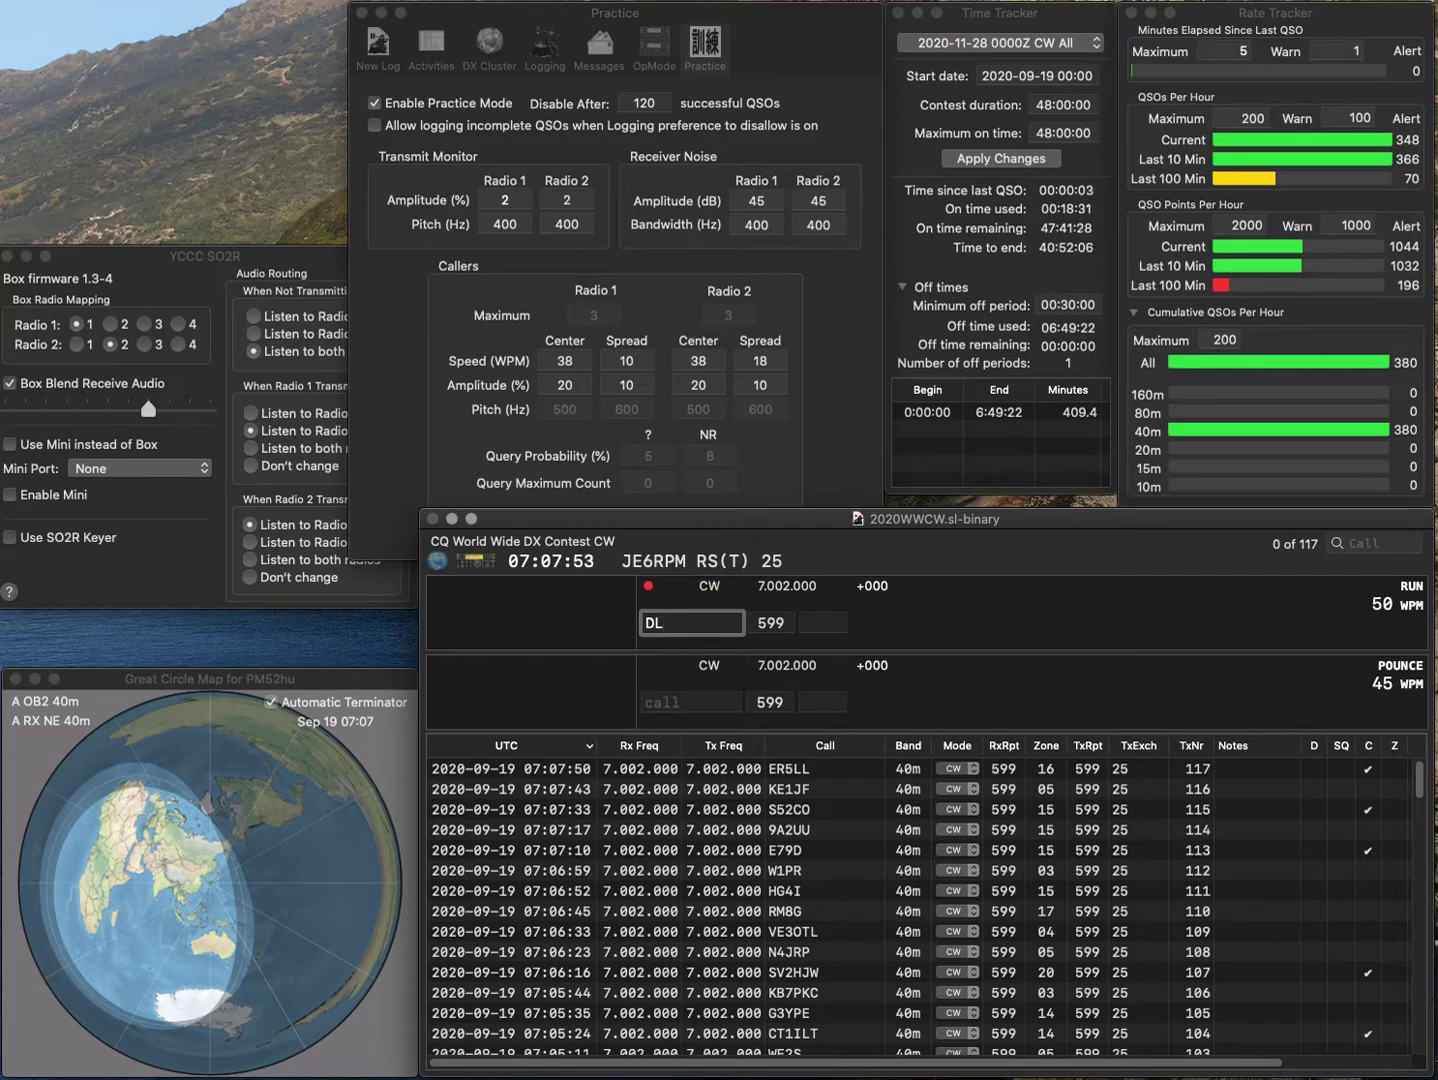
pyautogui.write('MIG')
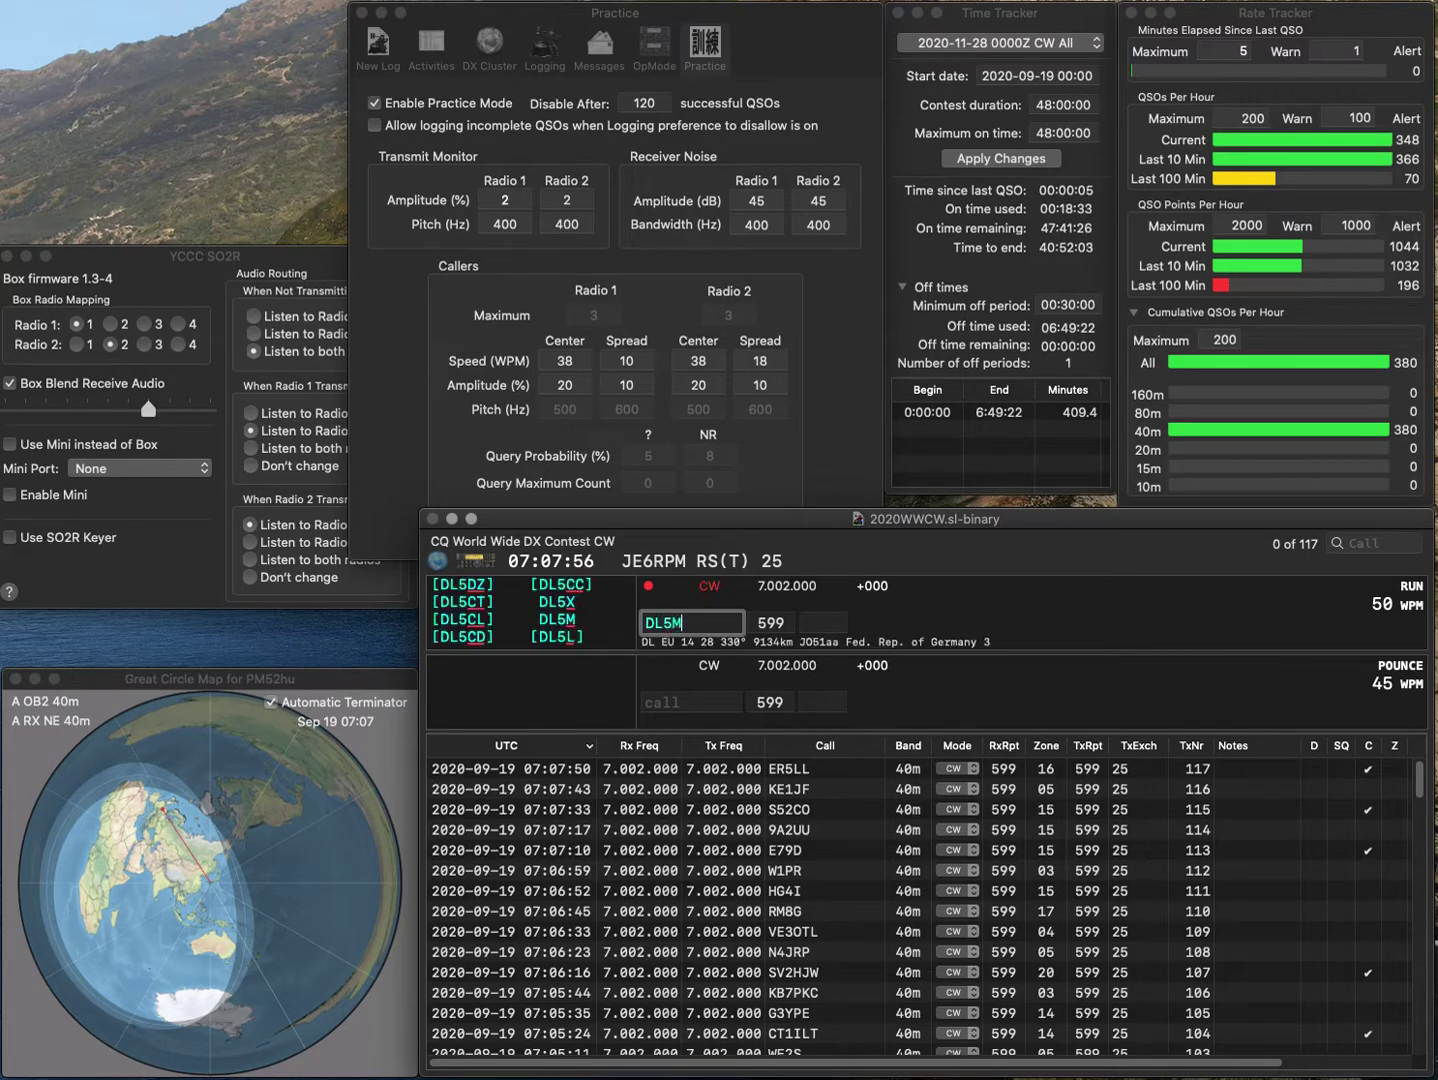
pyautogui.press('Left')
pyautogui.press('Left')
pyautogui.press('Left')
pyautogui.write('6')
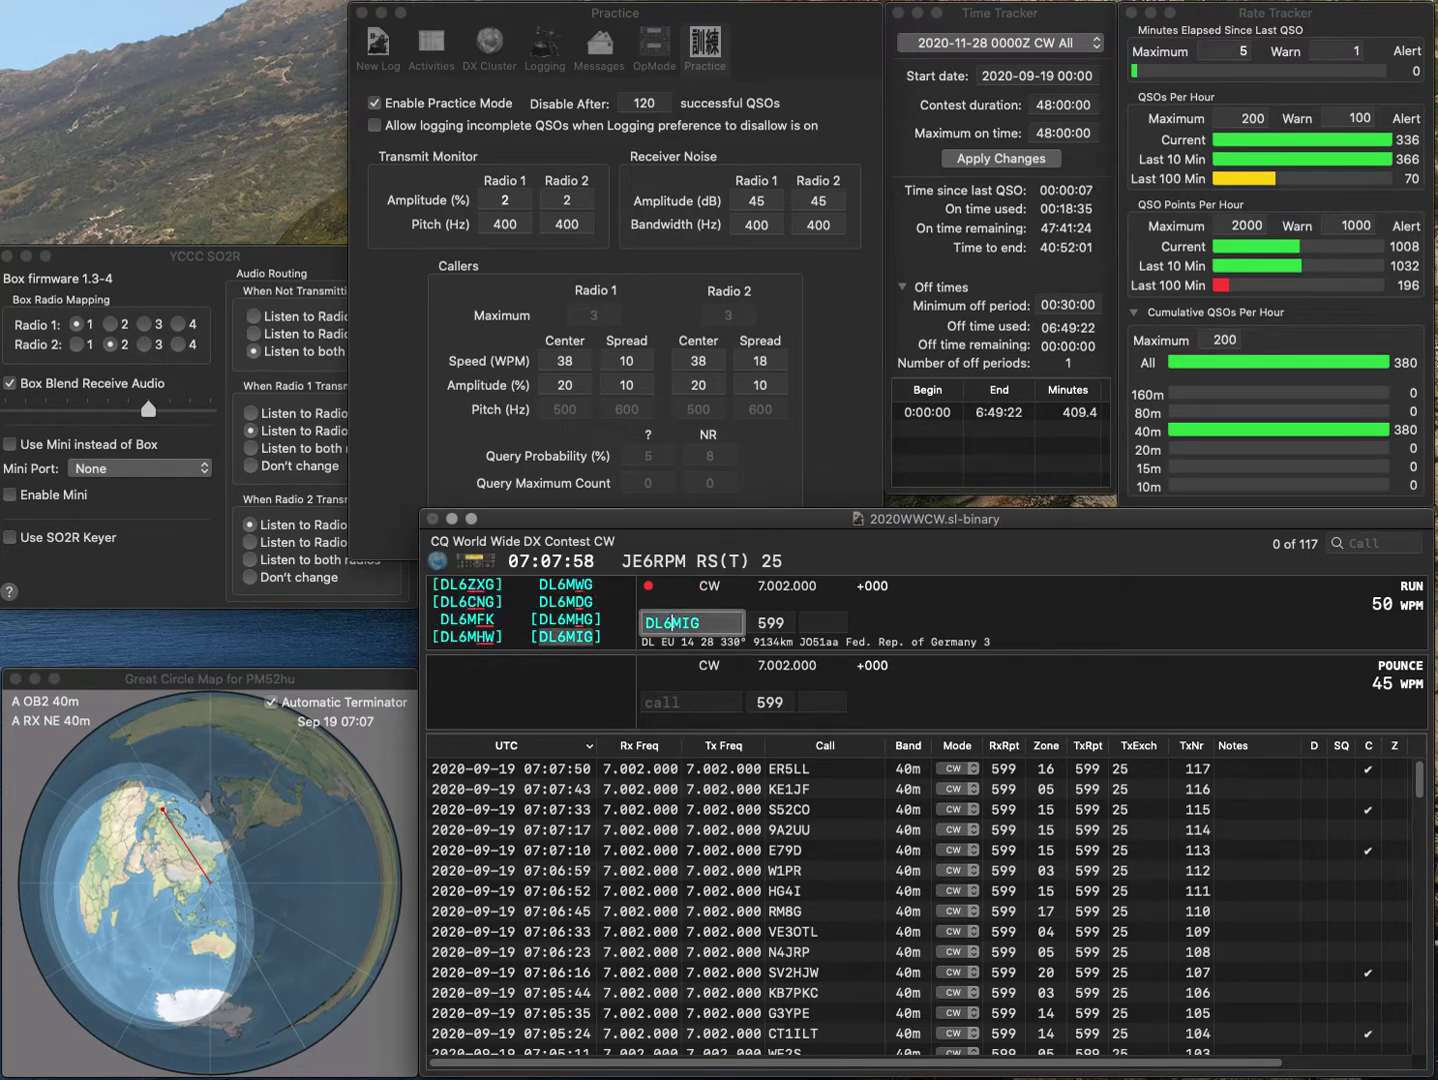
pyautogui.press('space')
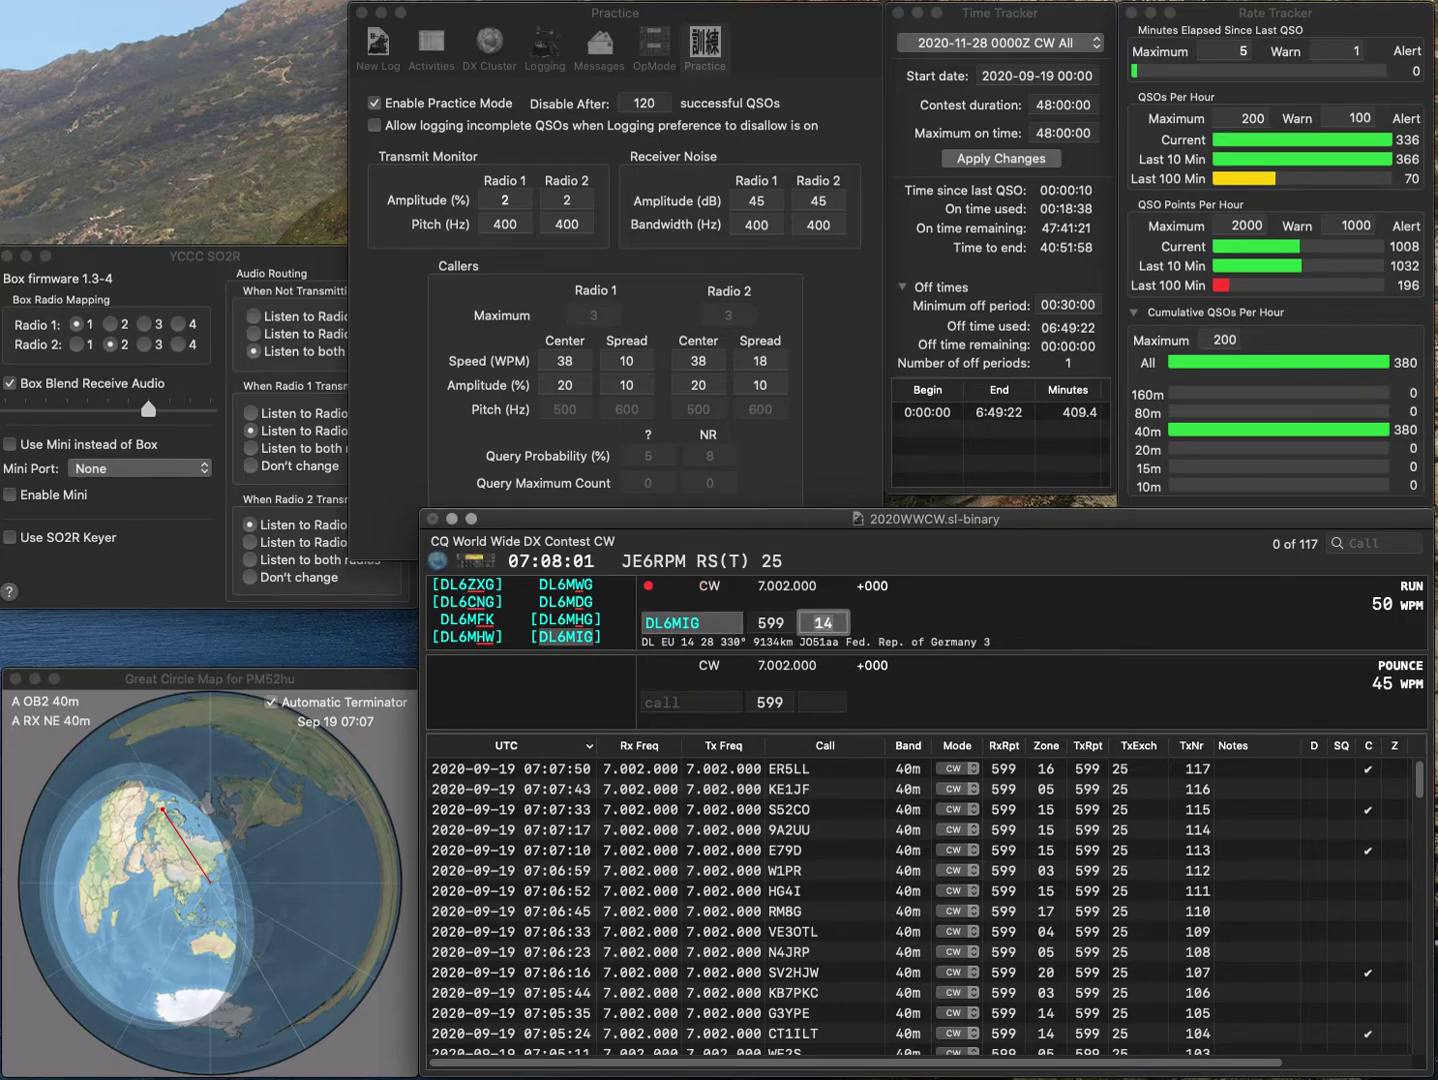
pyautogui.press('Return')
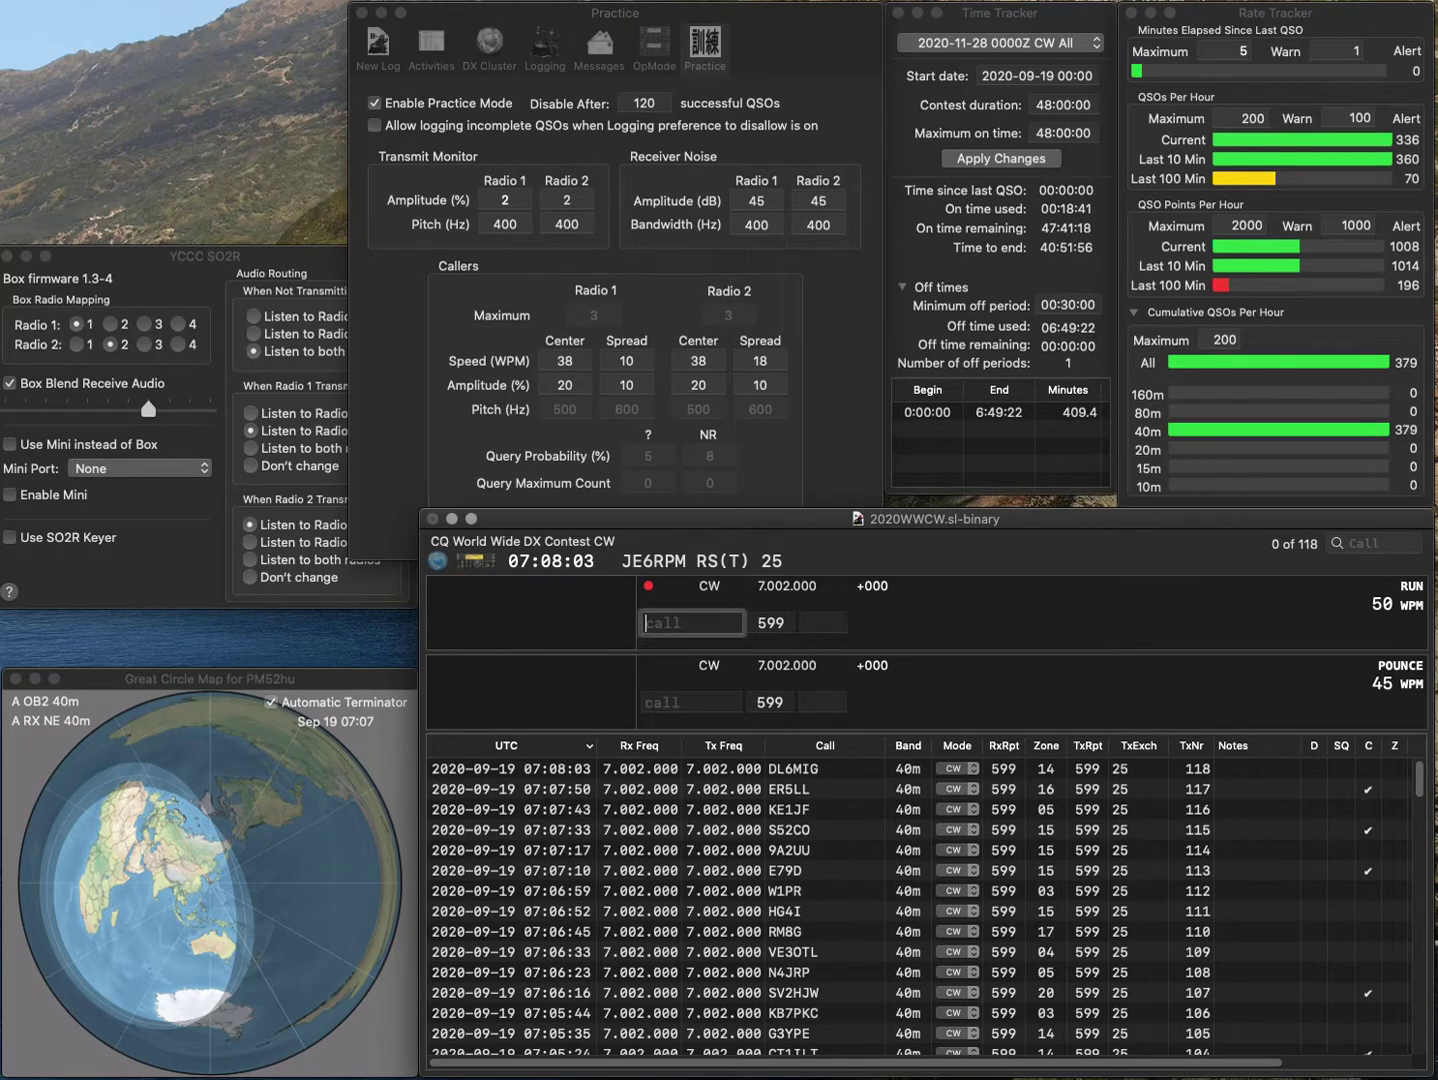
pyautogui.write('N4LSJ')
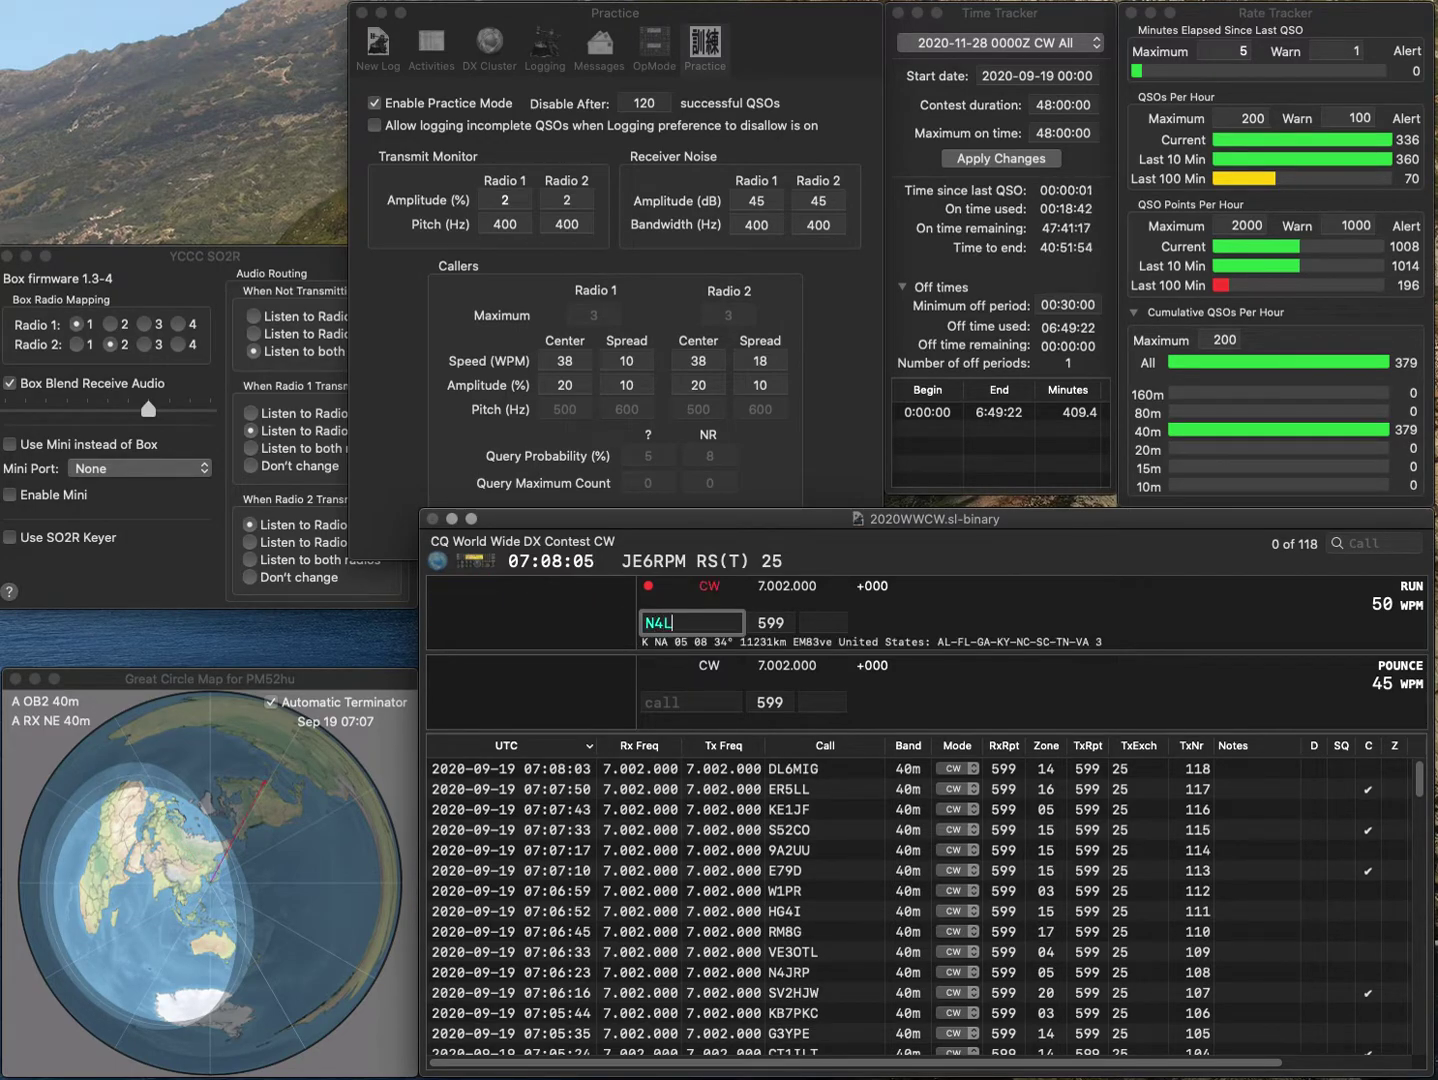
pyautogui.press('Return')
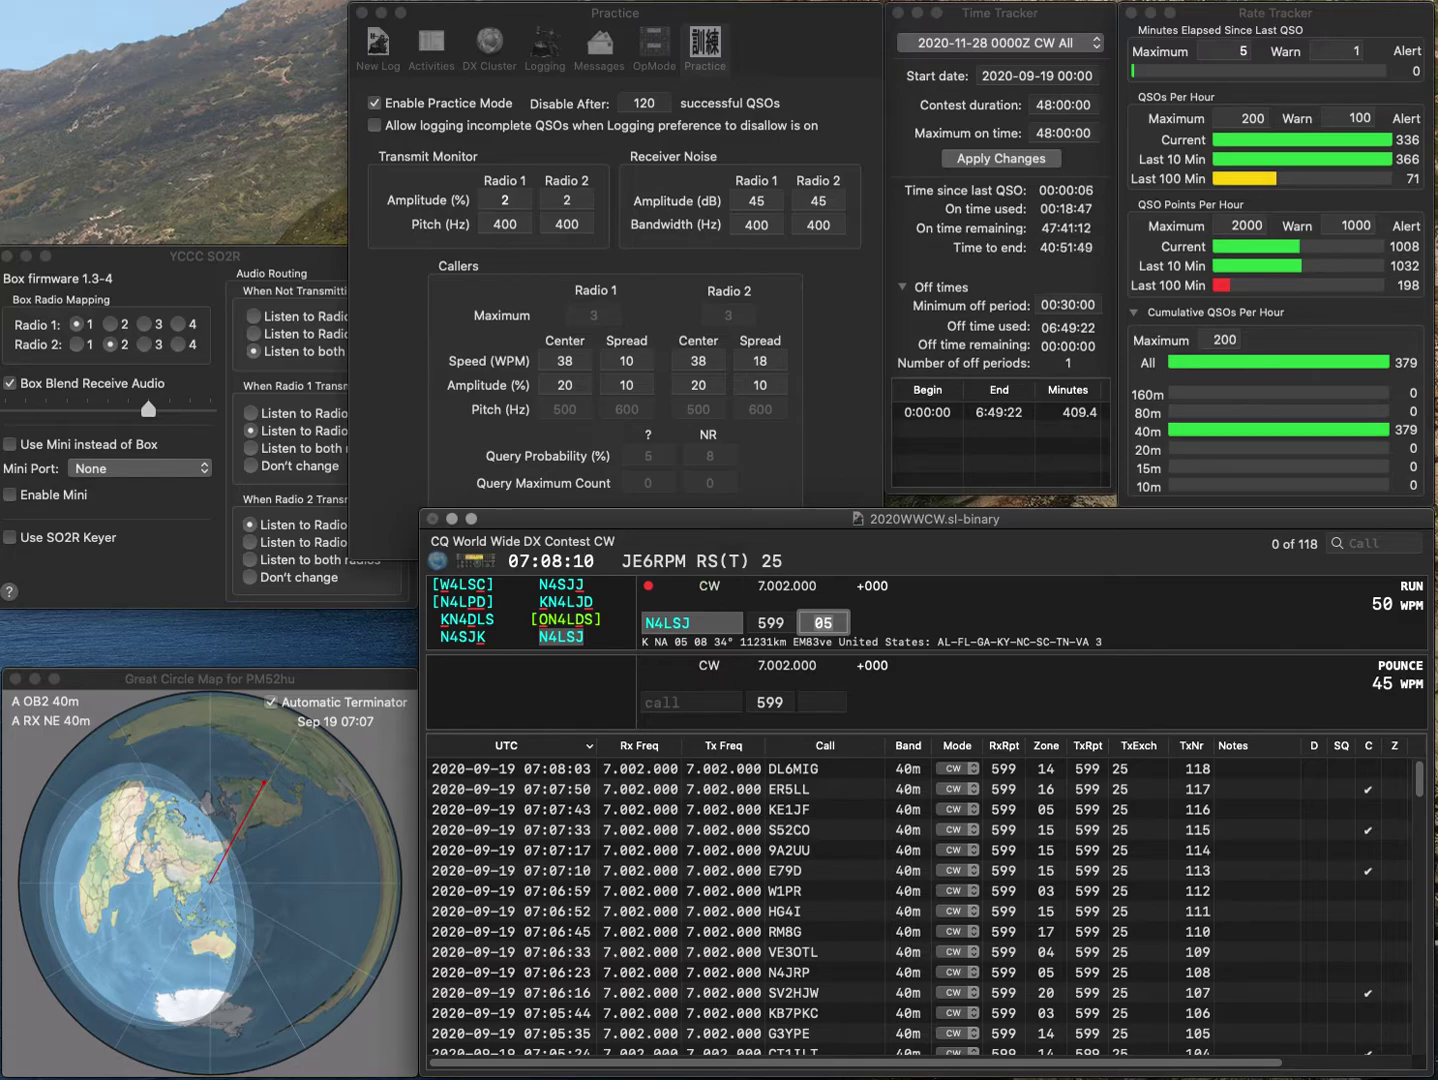
pyautogui.press('Return')
pyautogui.write('K8')
pyautogui.press('BackSpace')
pyautogui.write('6')
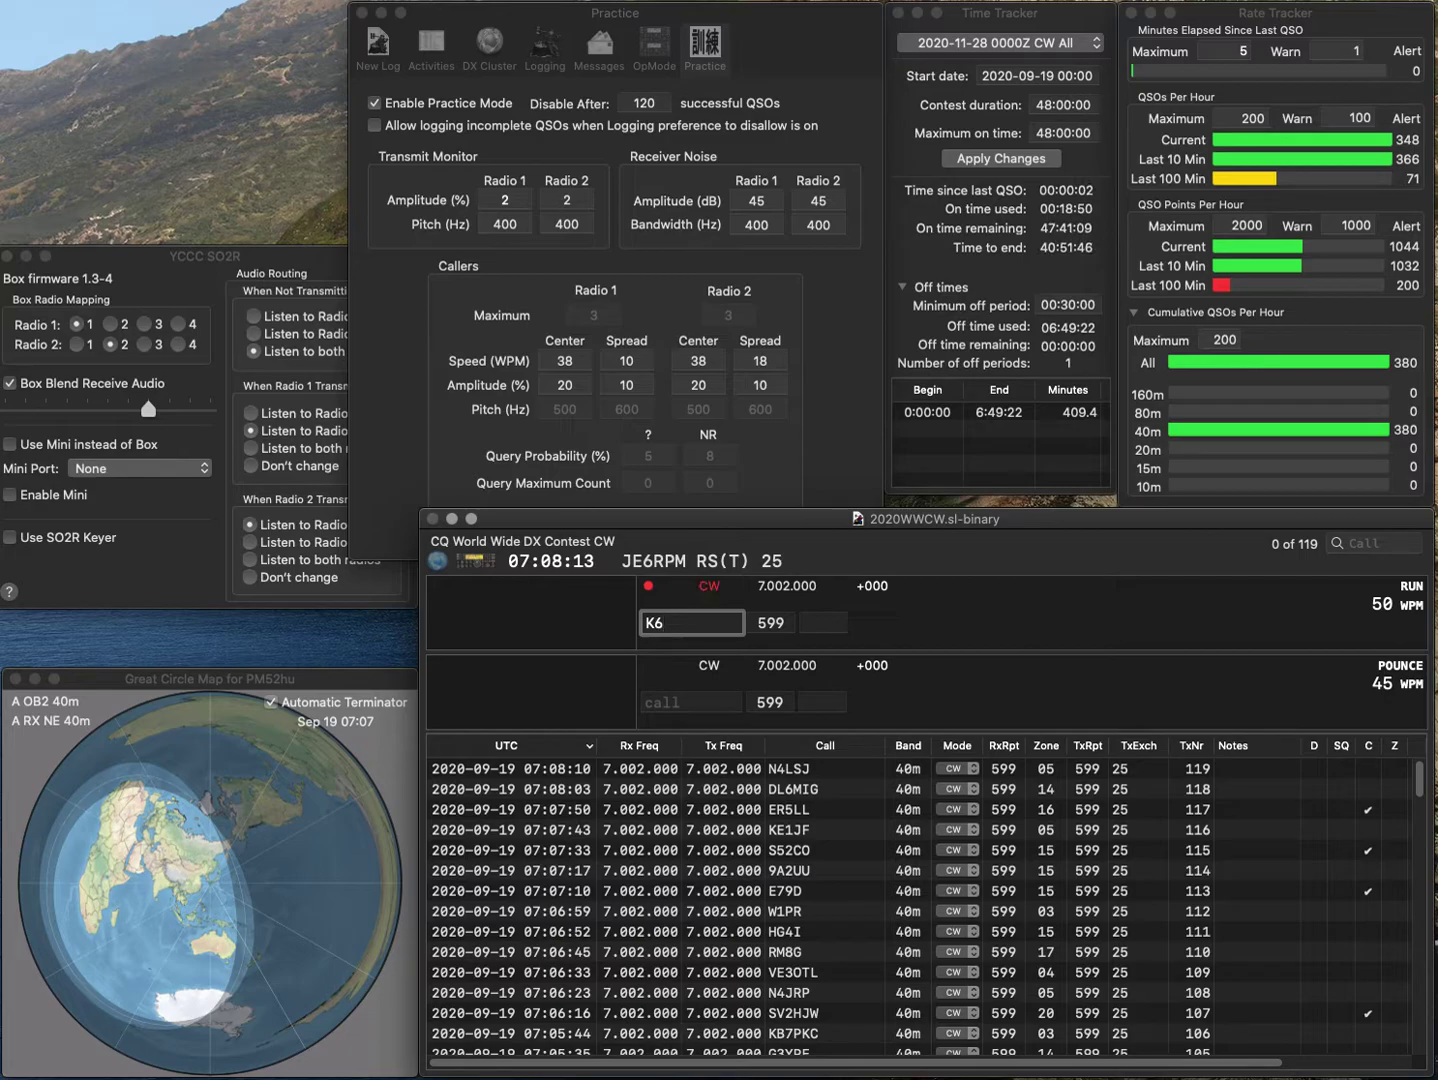
pyautogui.write('JO')
pyautogui.press('space')
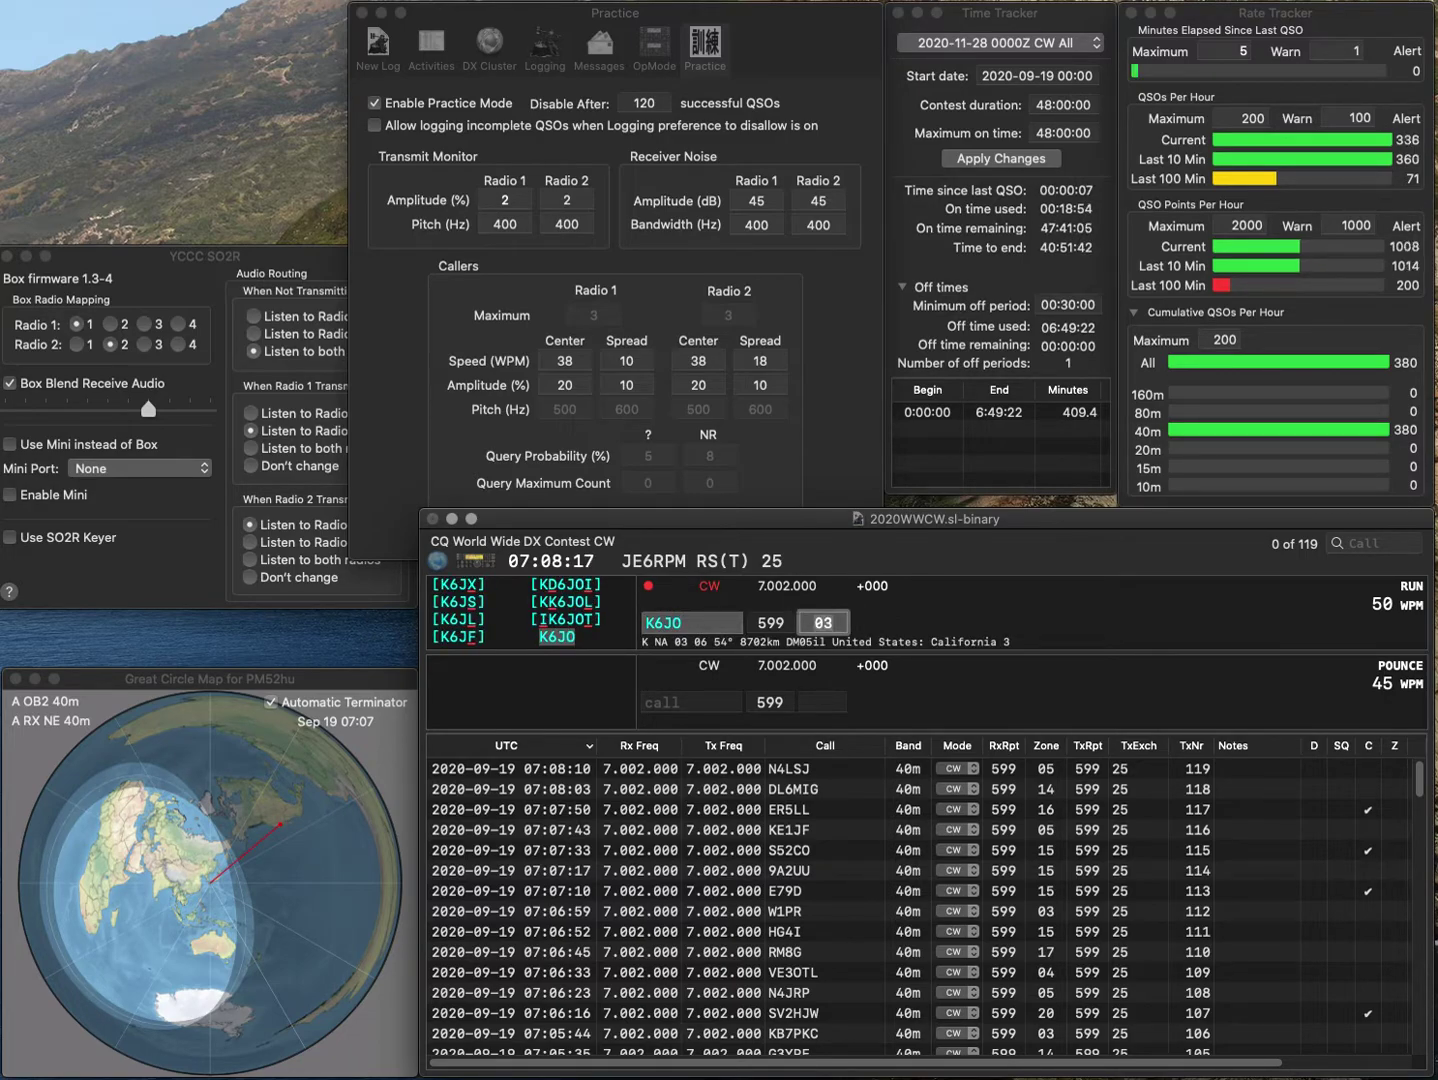
pyautogui.press('Return')
pyautogui.press('super+Tab')
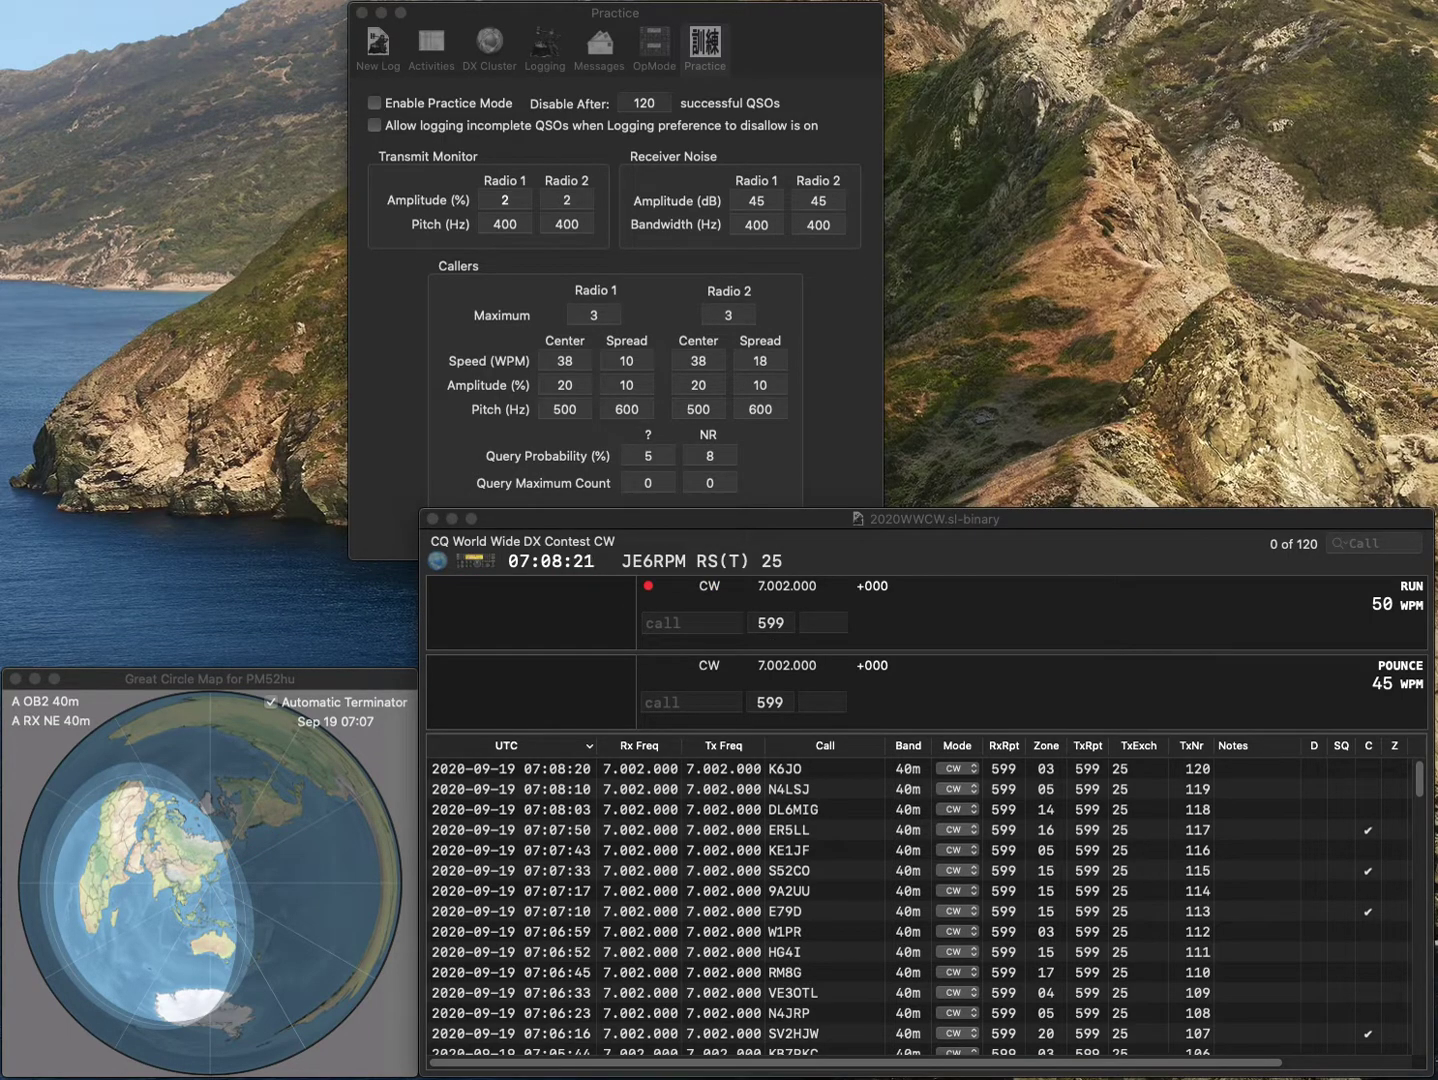